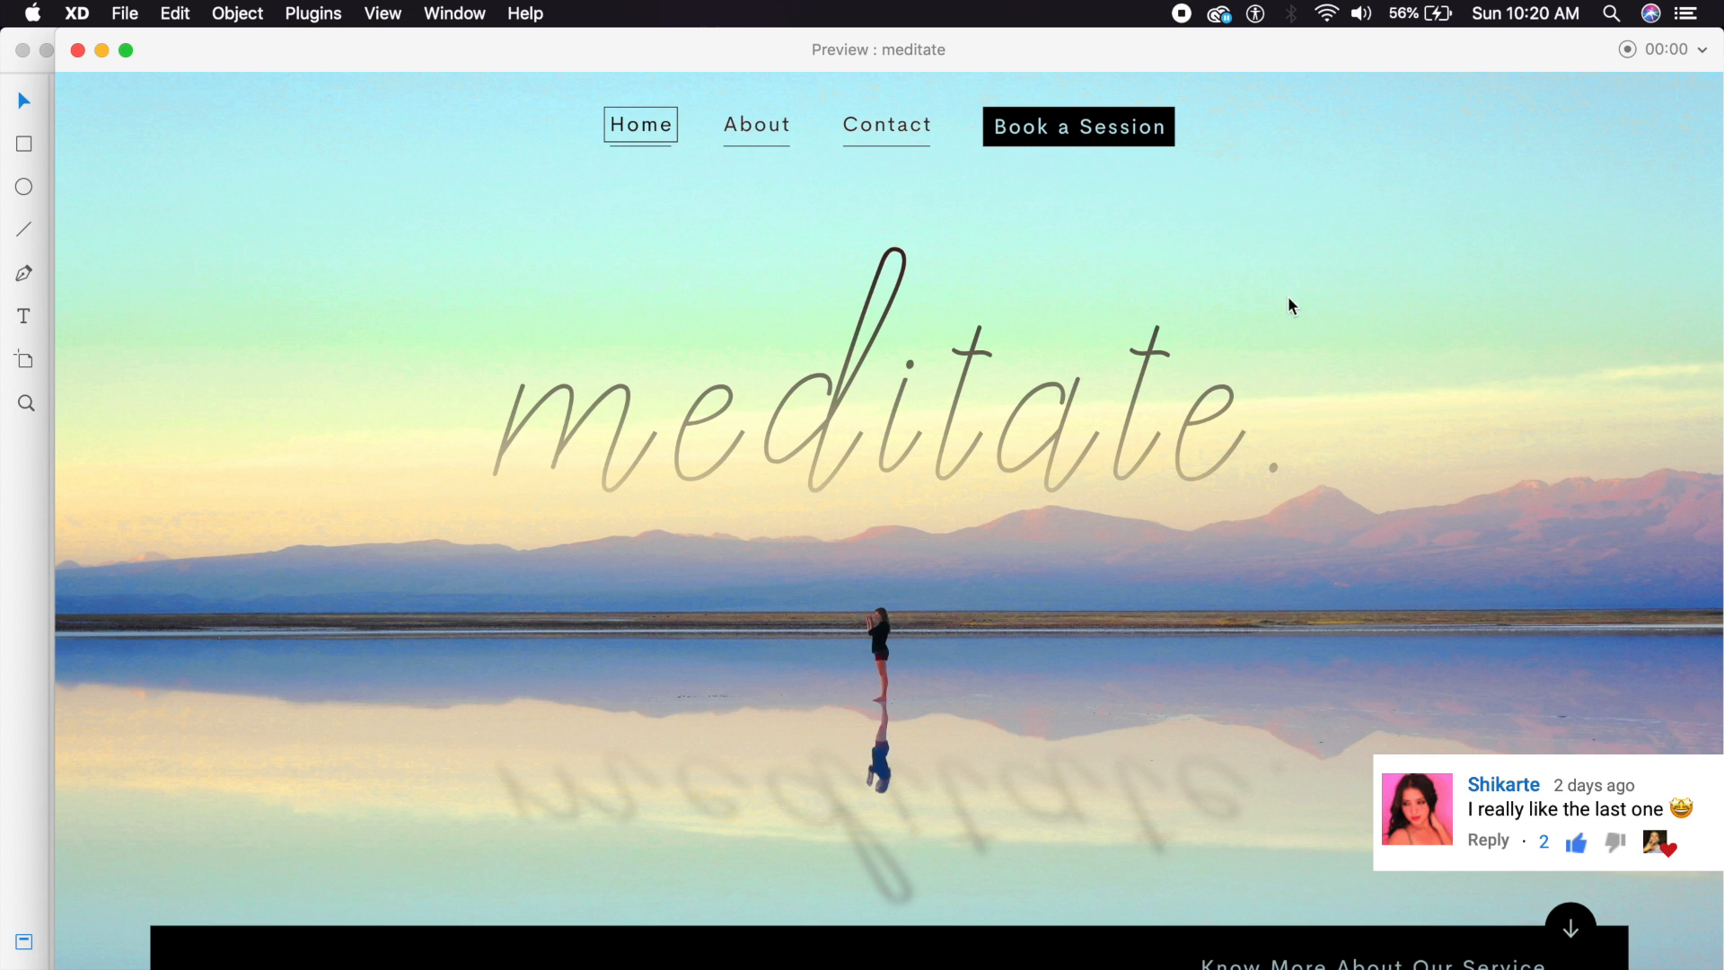
Preview the prototype's transition to the service page and back, and close the preview.
left_click(1570, 927)
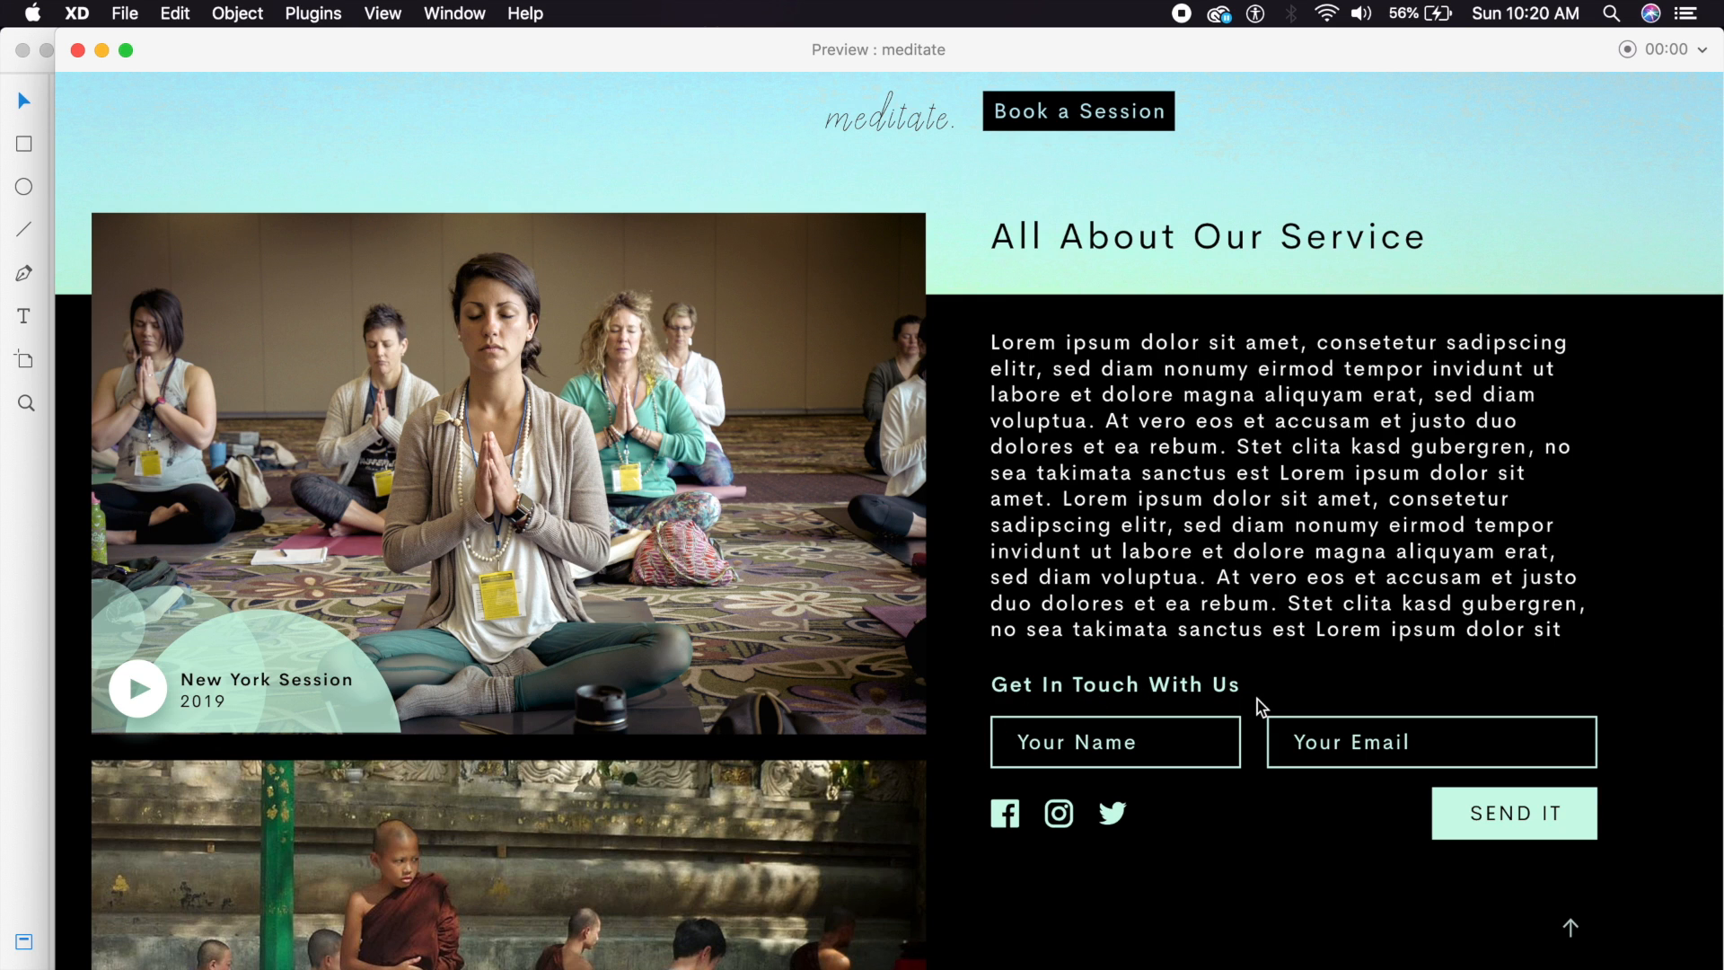
left_click(1569, 932)
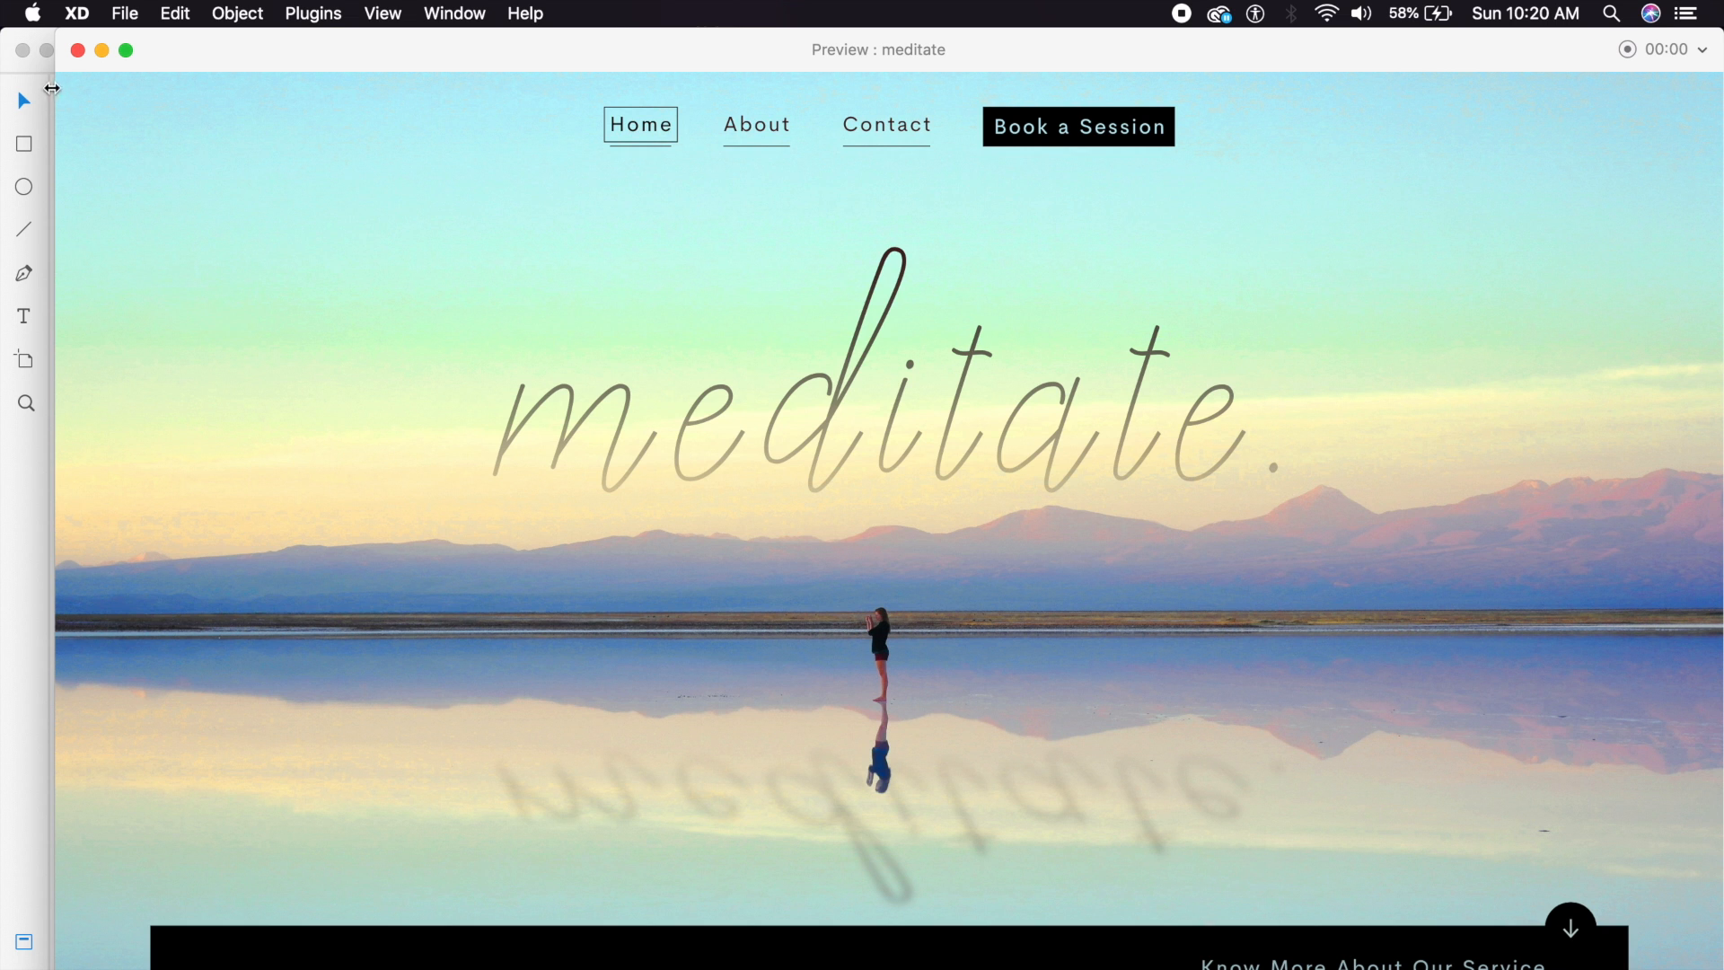
left_click(77, 49)
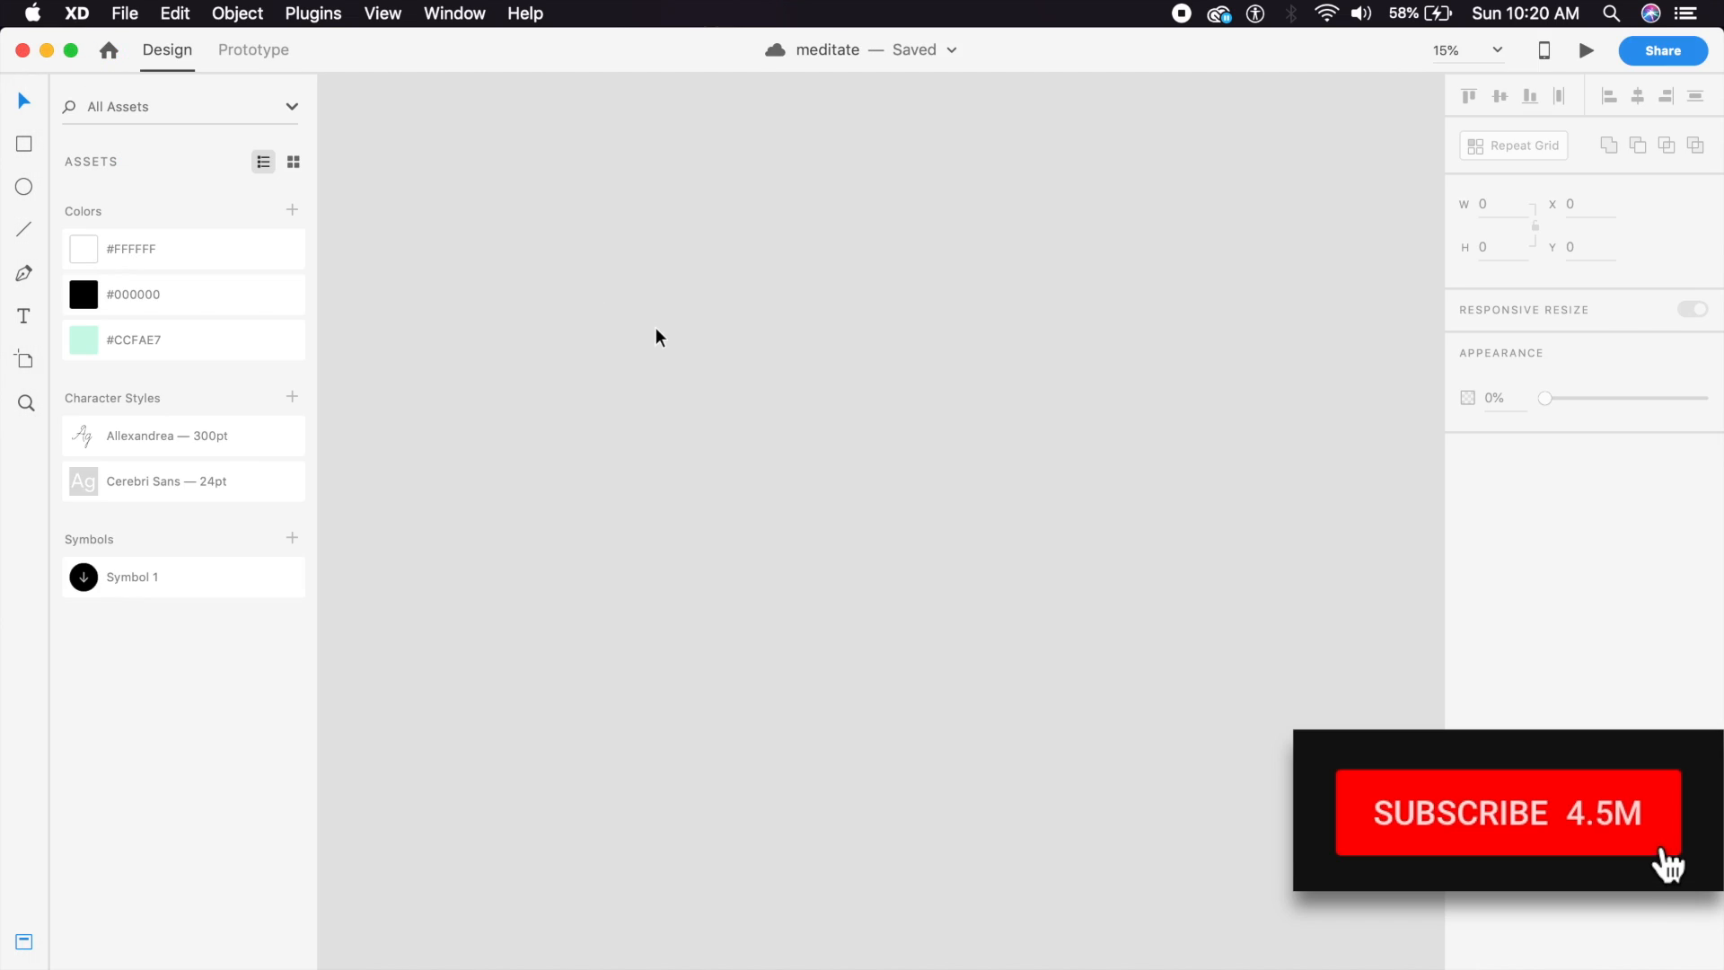
Create a new artboard from the Web 1920 preset.
left_click(27, 363)
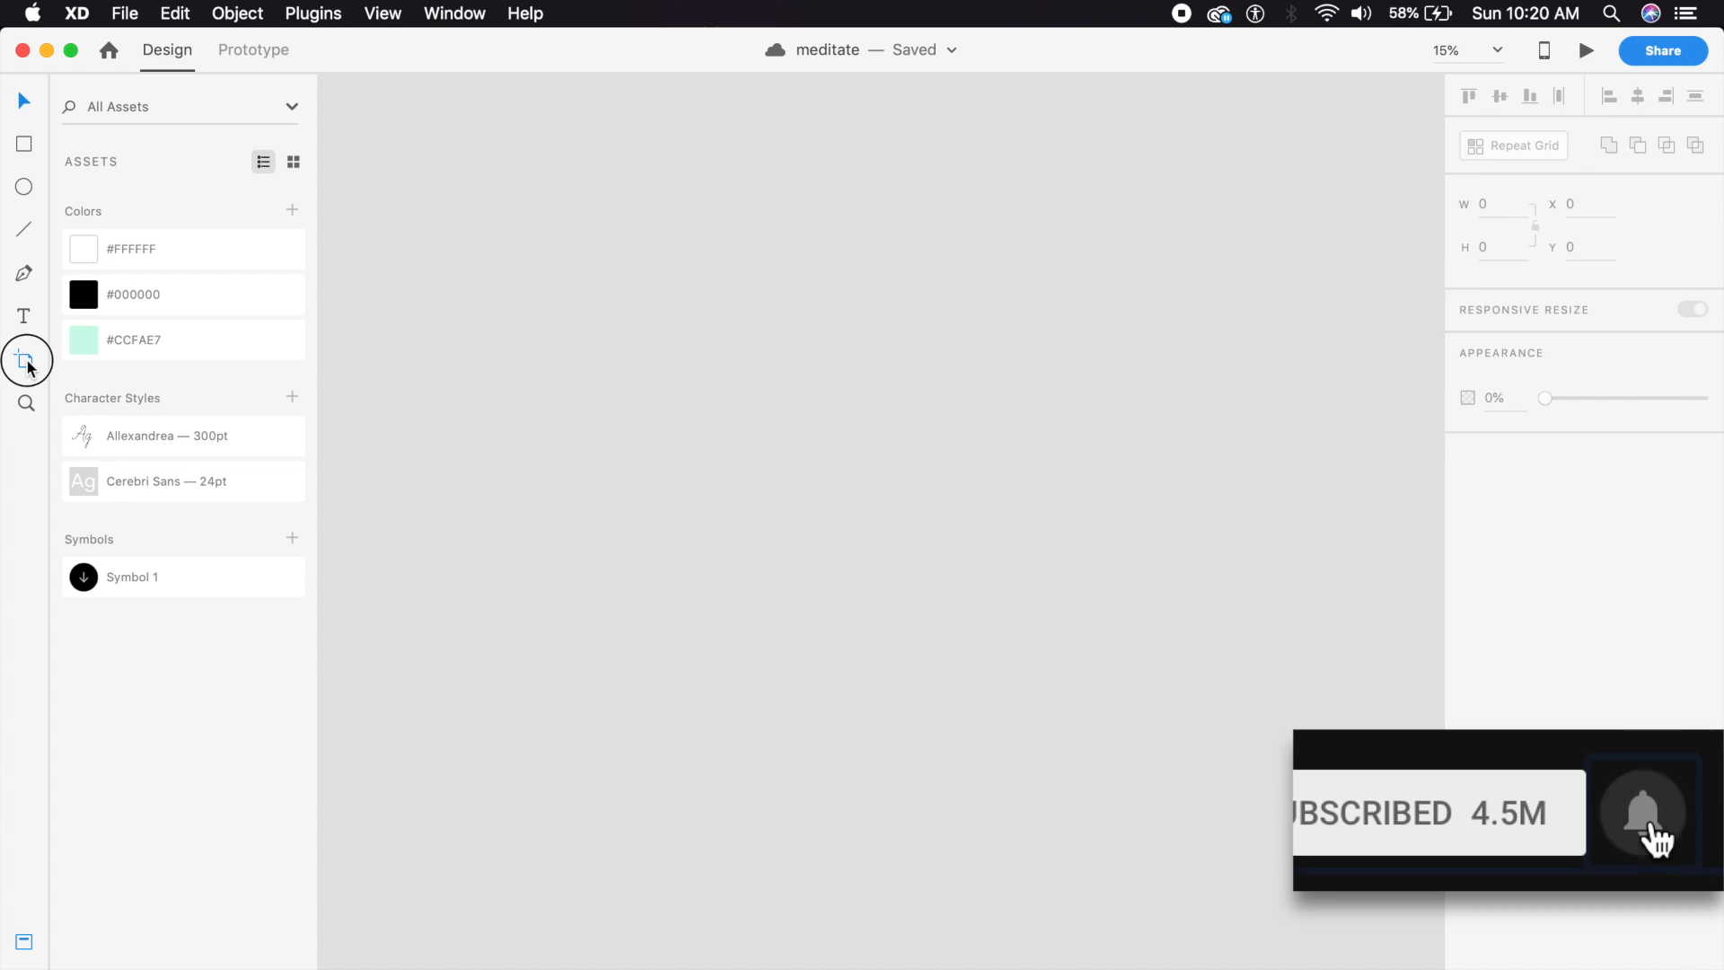
scroll(1635, 691, "down", 5)
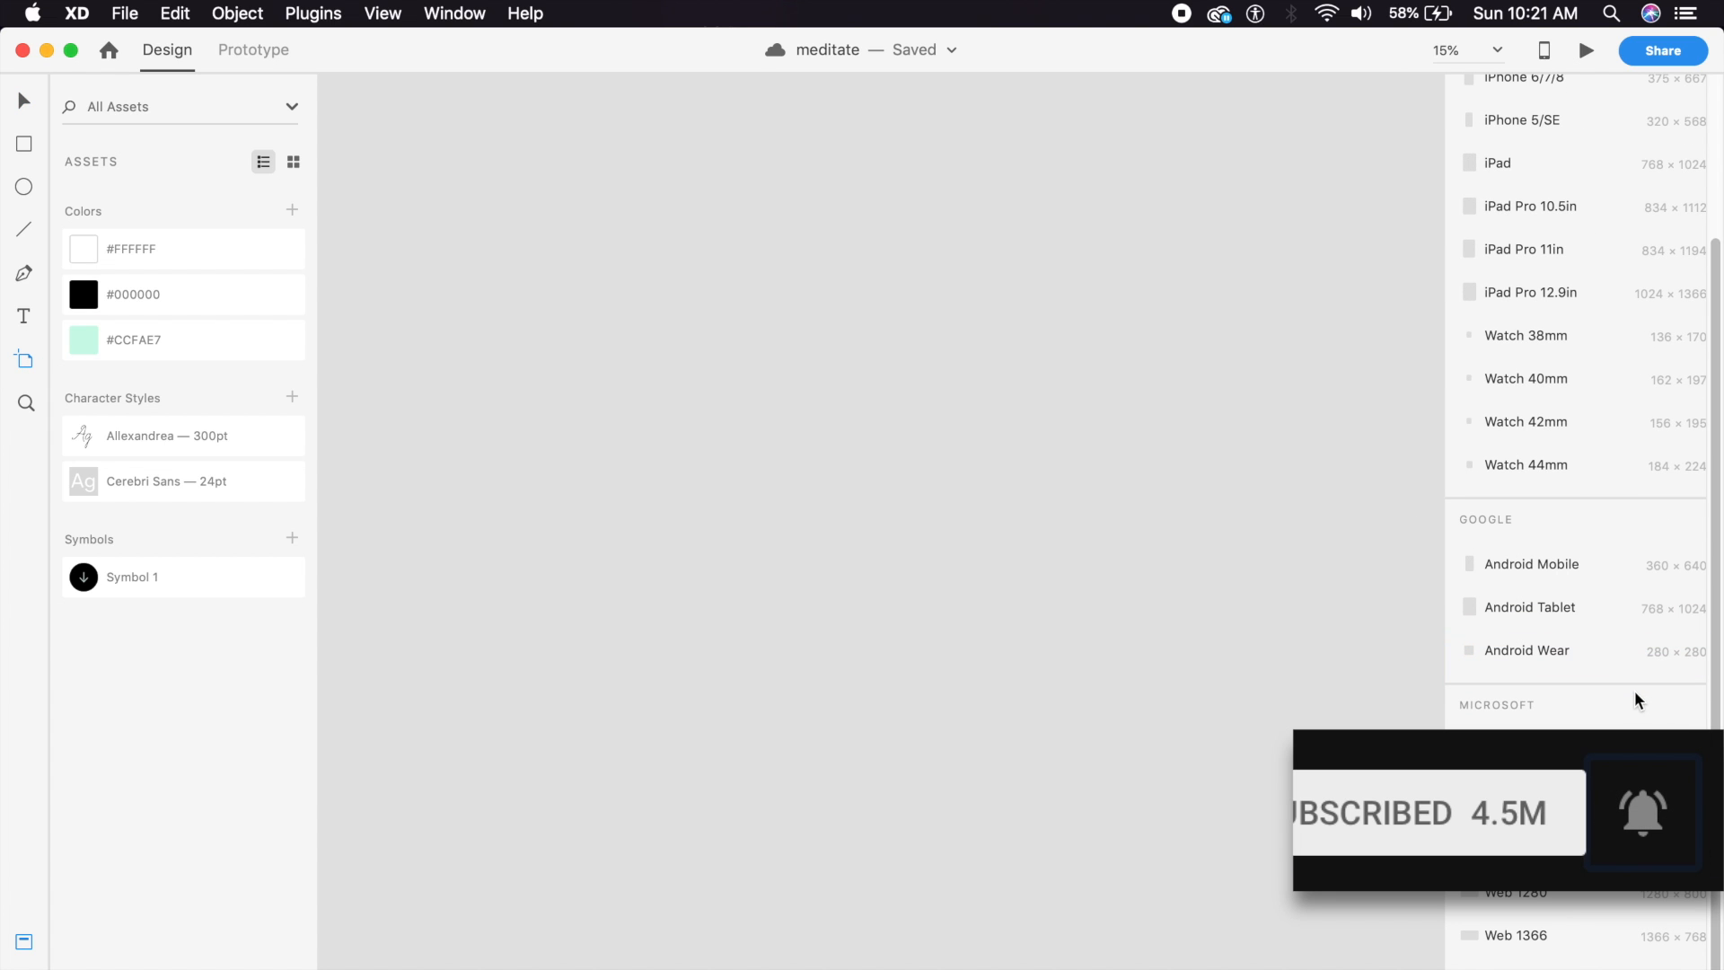
left_click(1594, 963)
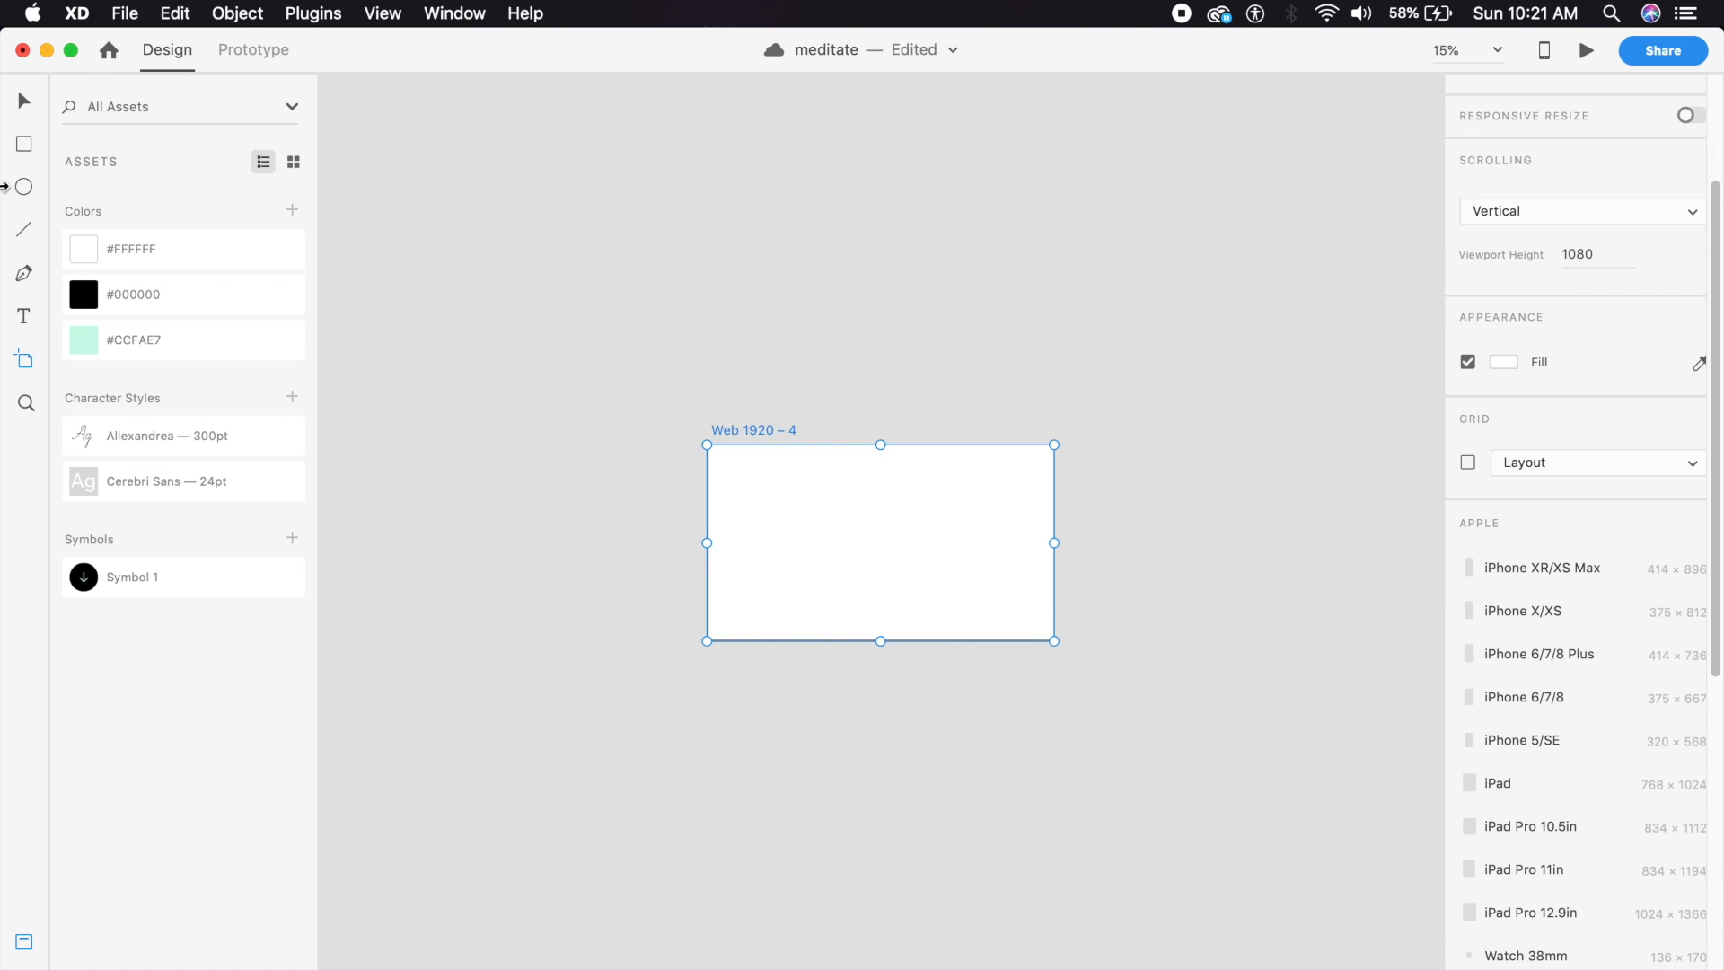
Rename the new artboard as "home".
left_click(25, 99)
key("super+3")
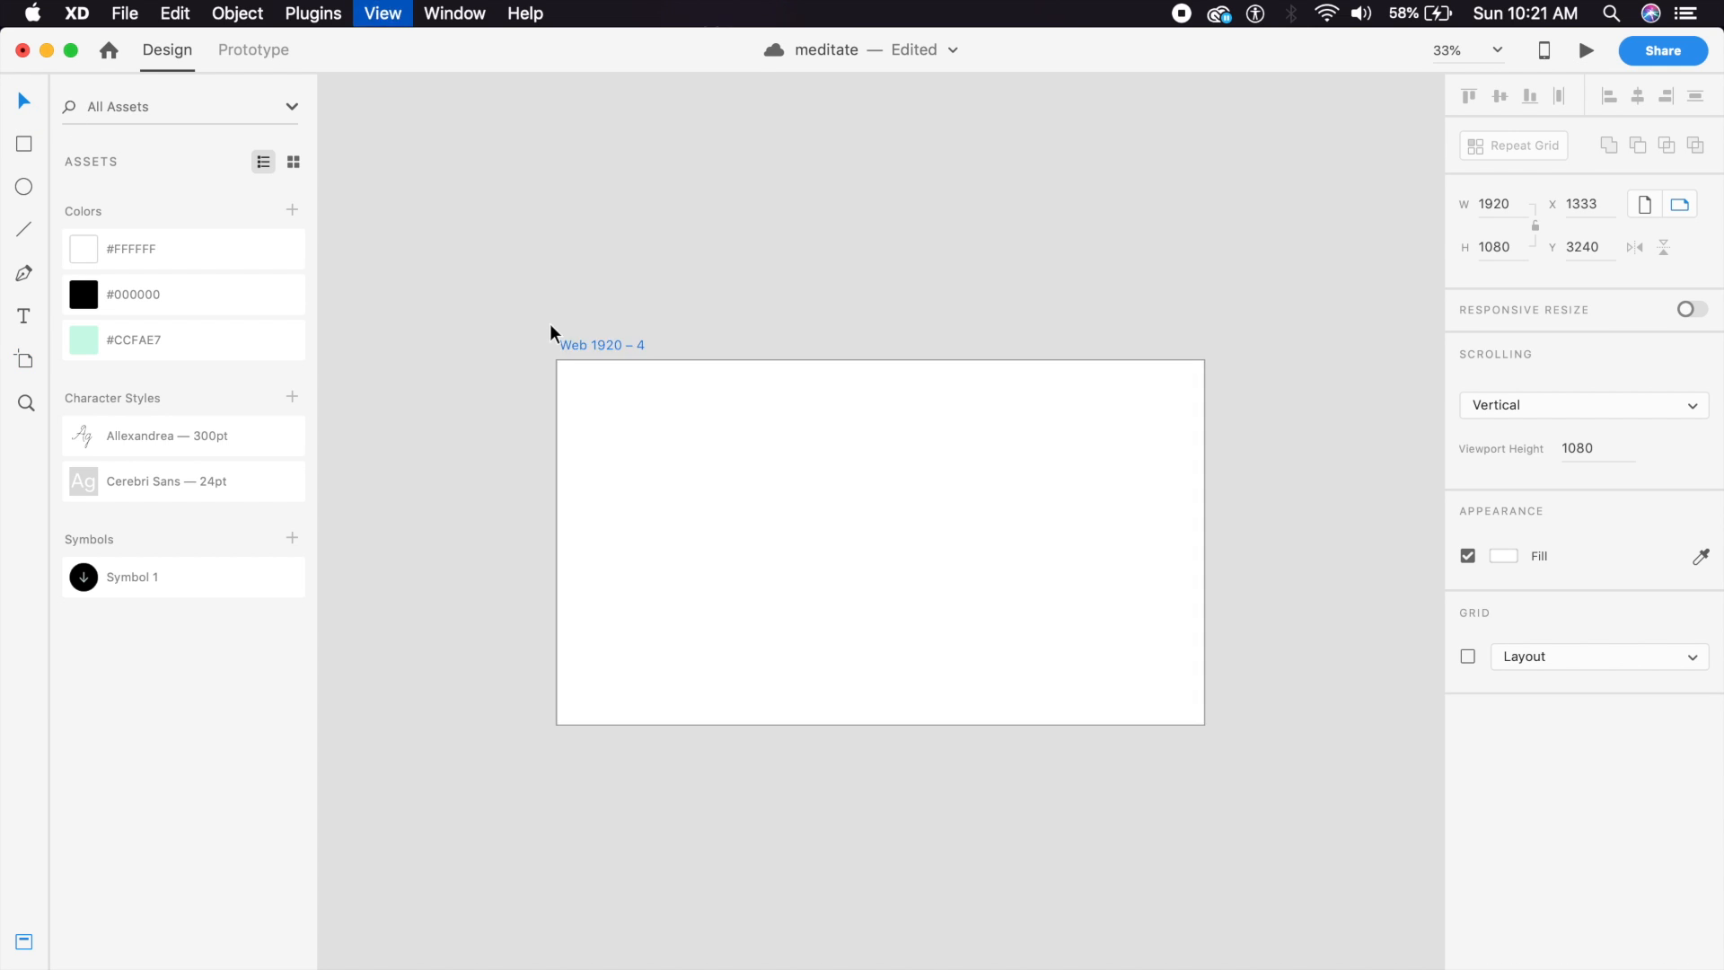
double_click(522, 310)
type("fea")
key("BackSpace")
key("BackSpace")
key("BackSpace")
type("home")
key("Return")
left_click(569, 300)
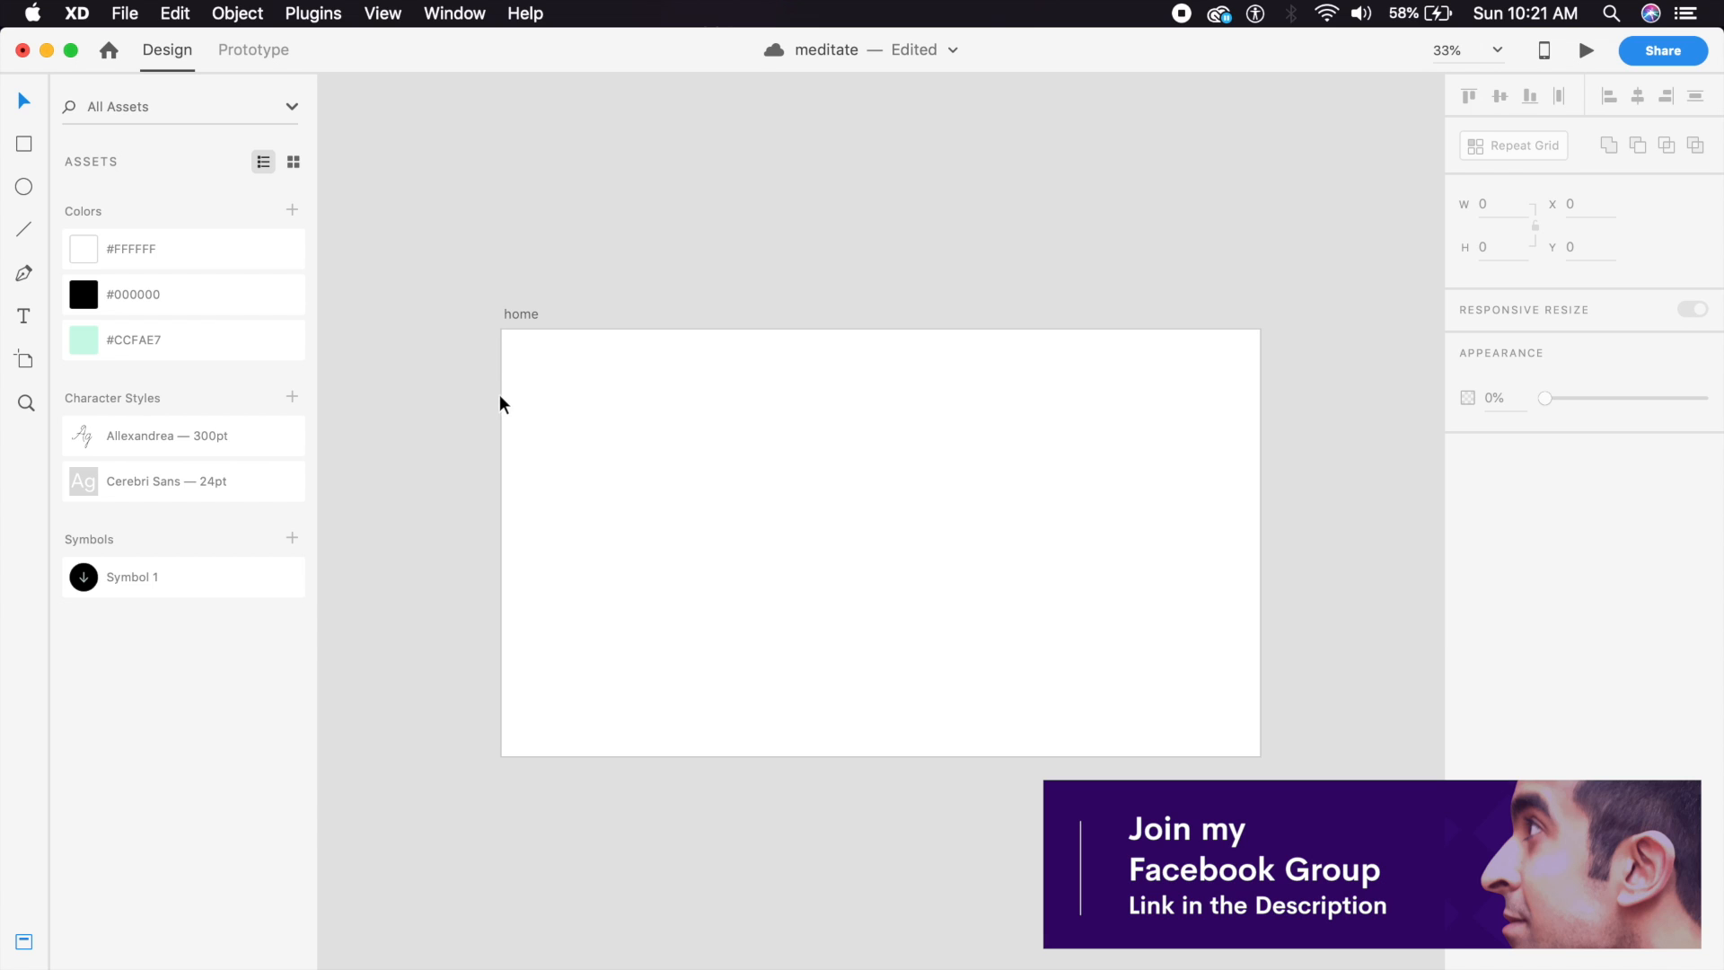
Draw a 1920 × 1080 rectangle covering the whole home artboard.
key("super+plus")
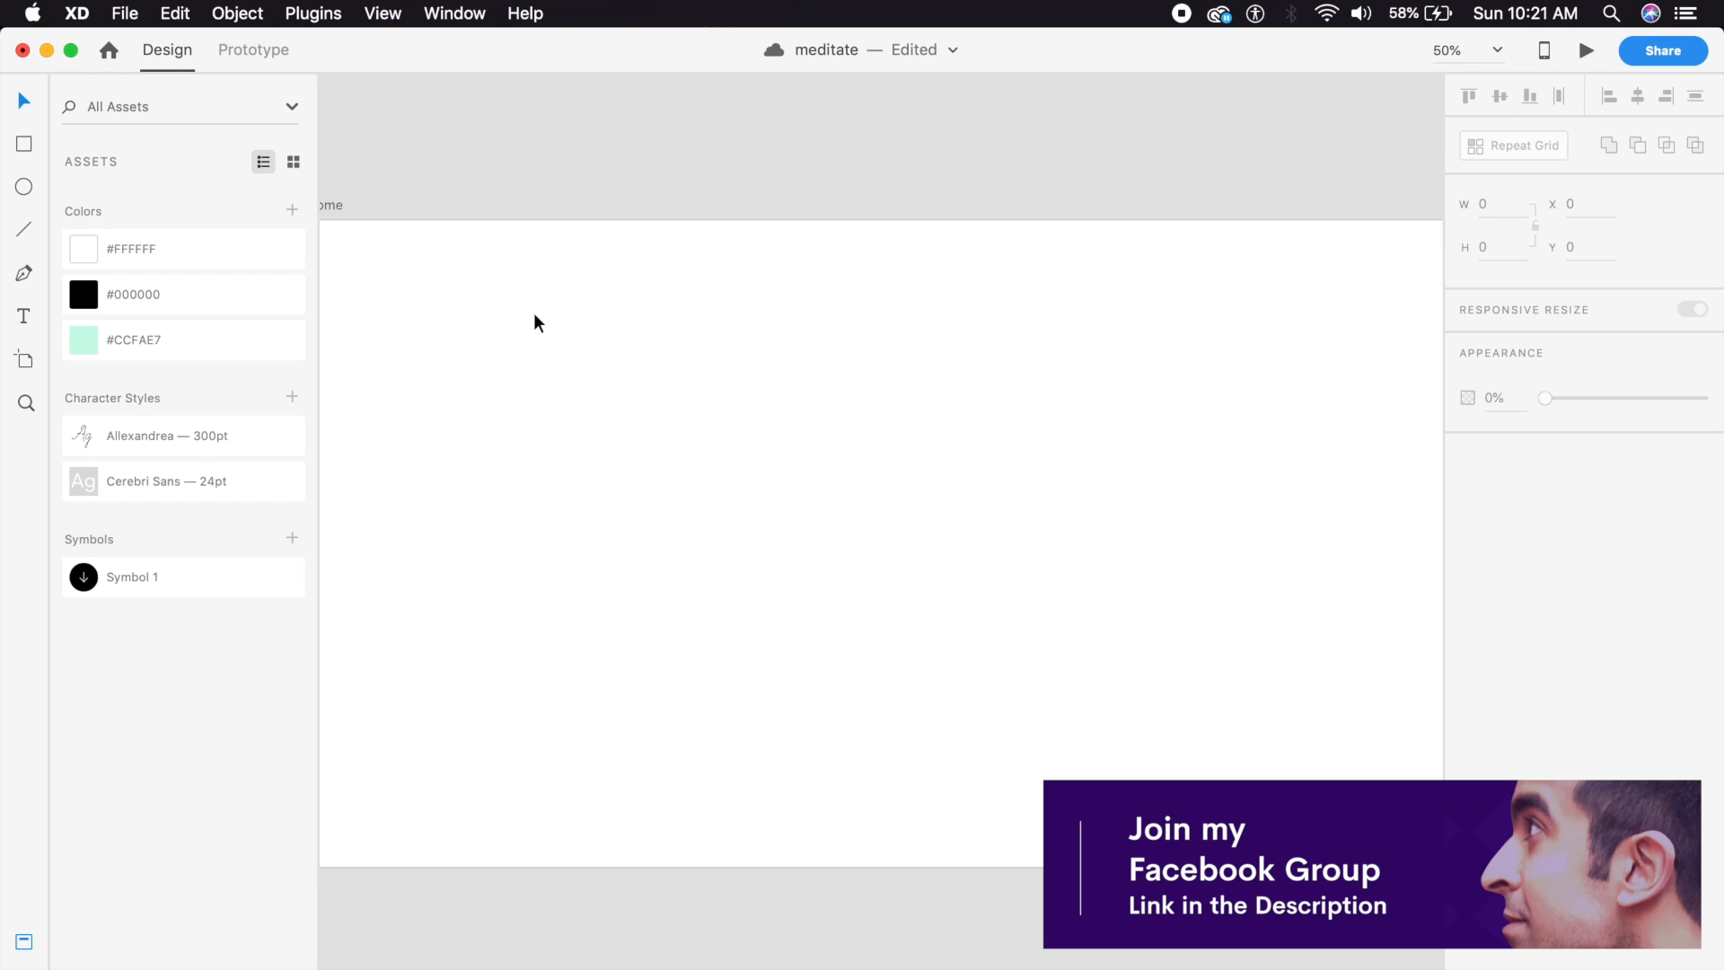
key("super+minus")
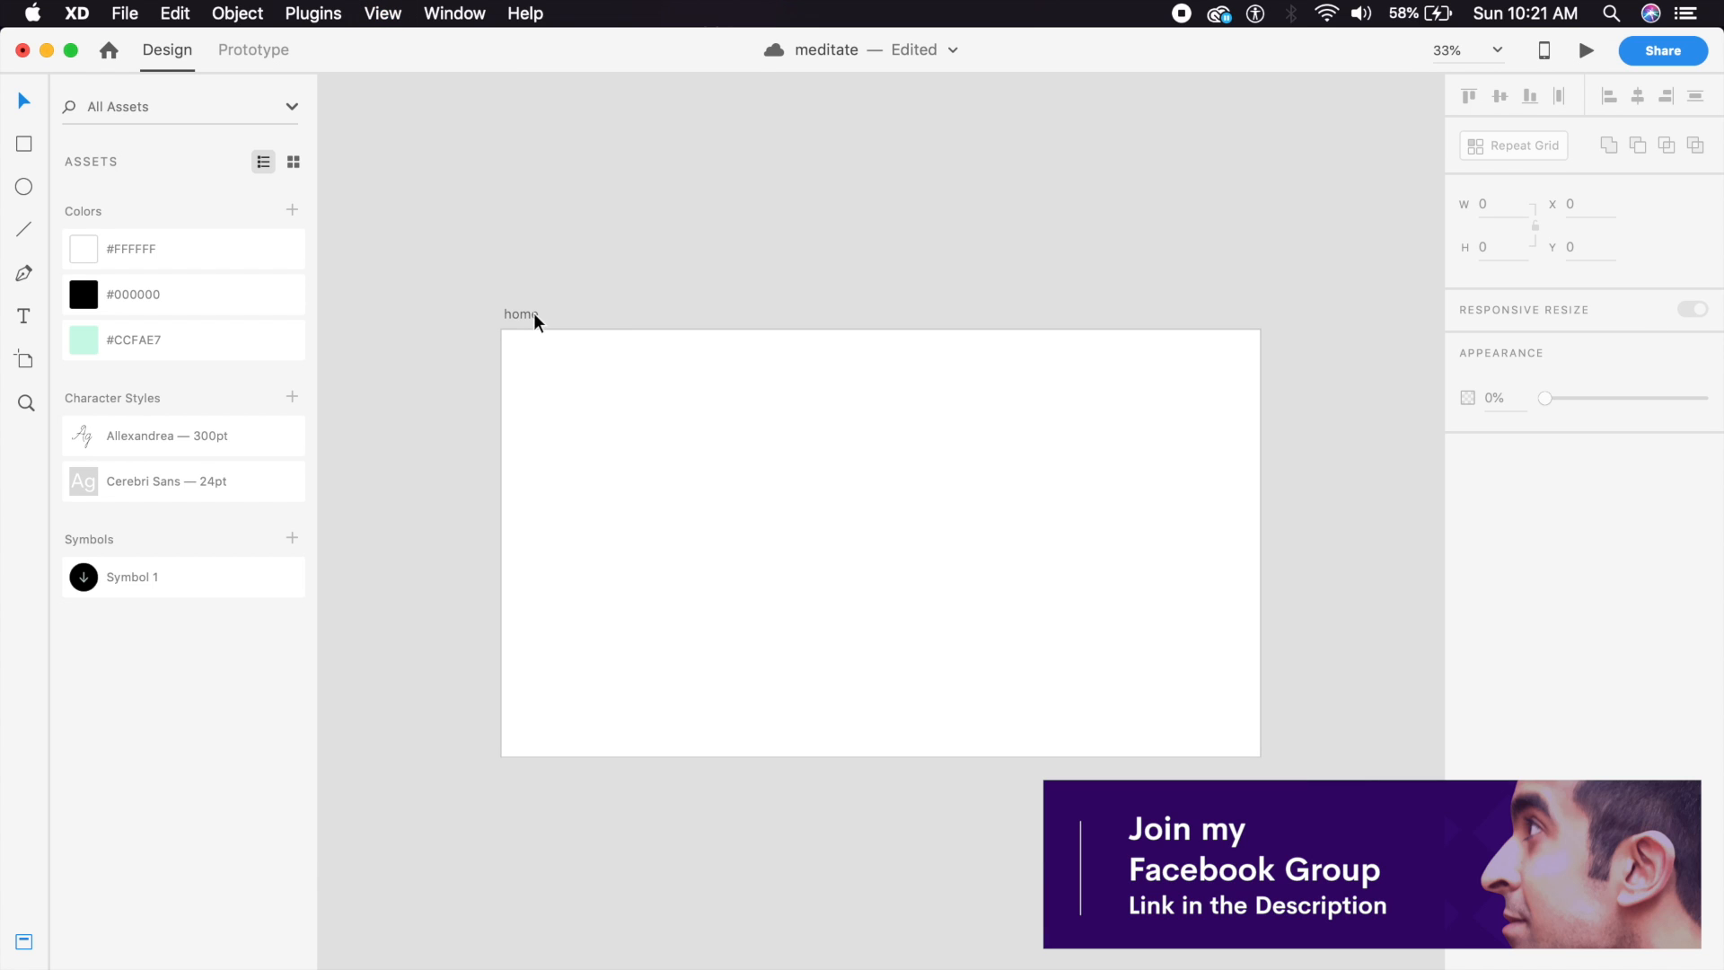
left_click(25, 163)
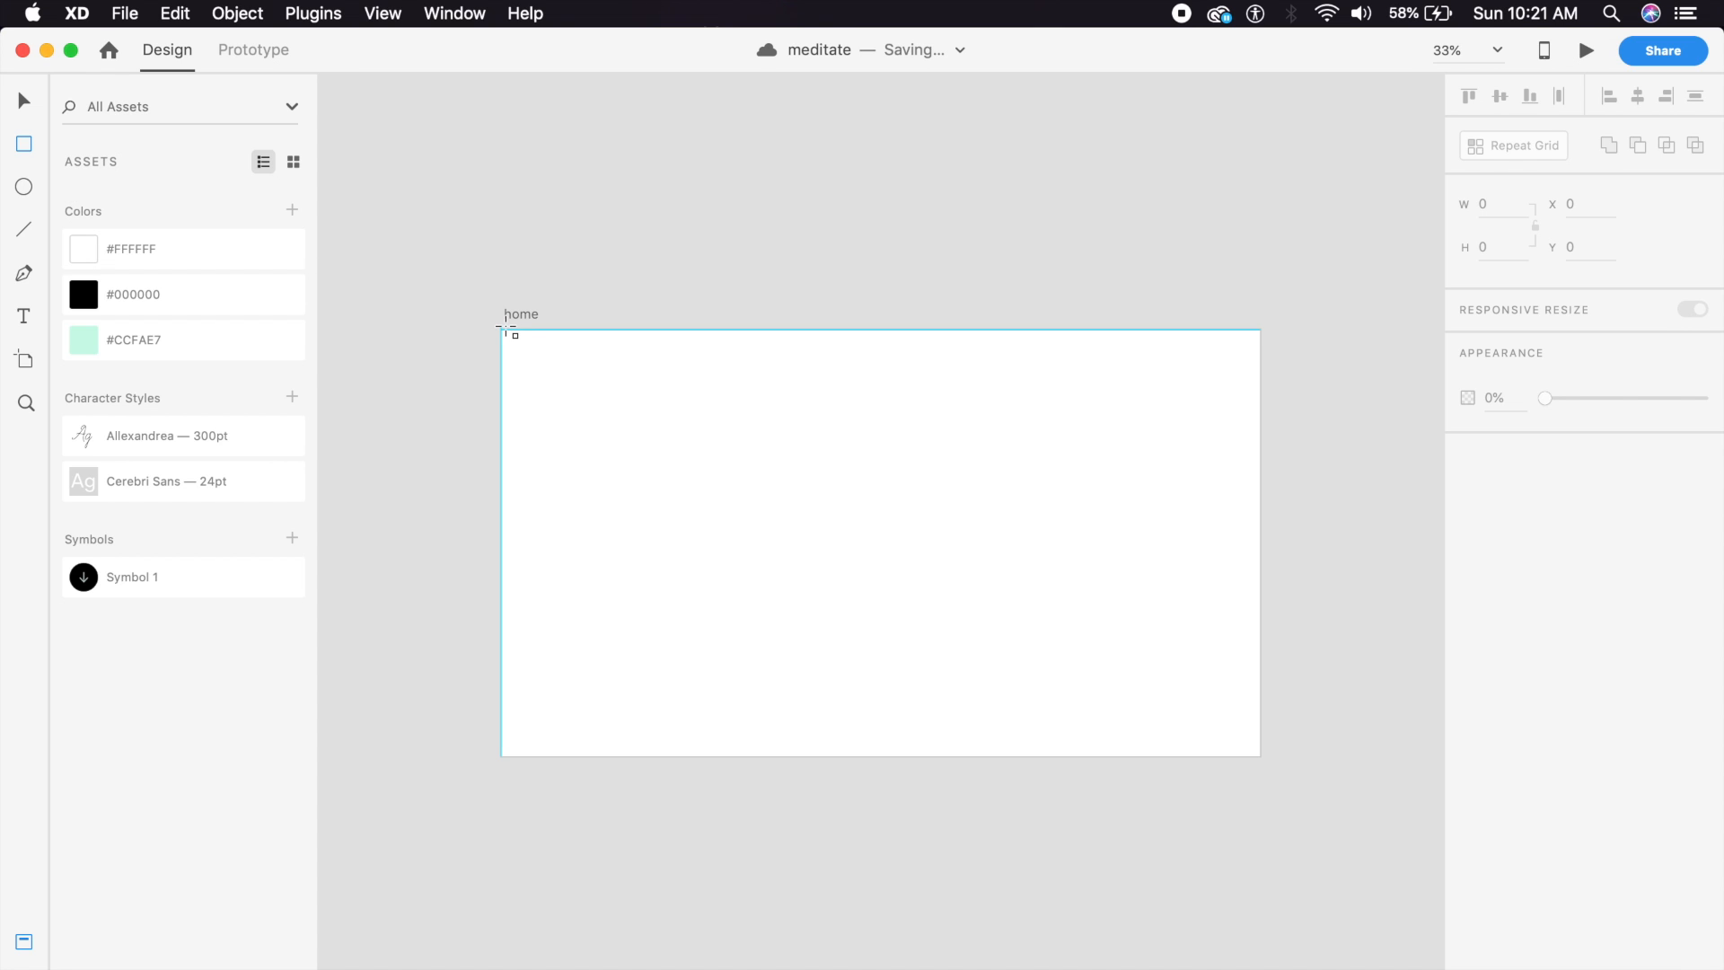
left_click_drag(502, 329, 1259, 757)
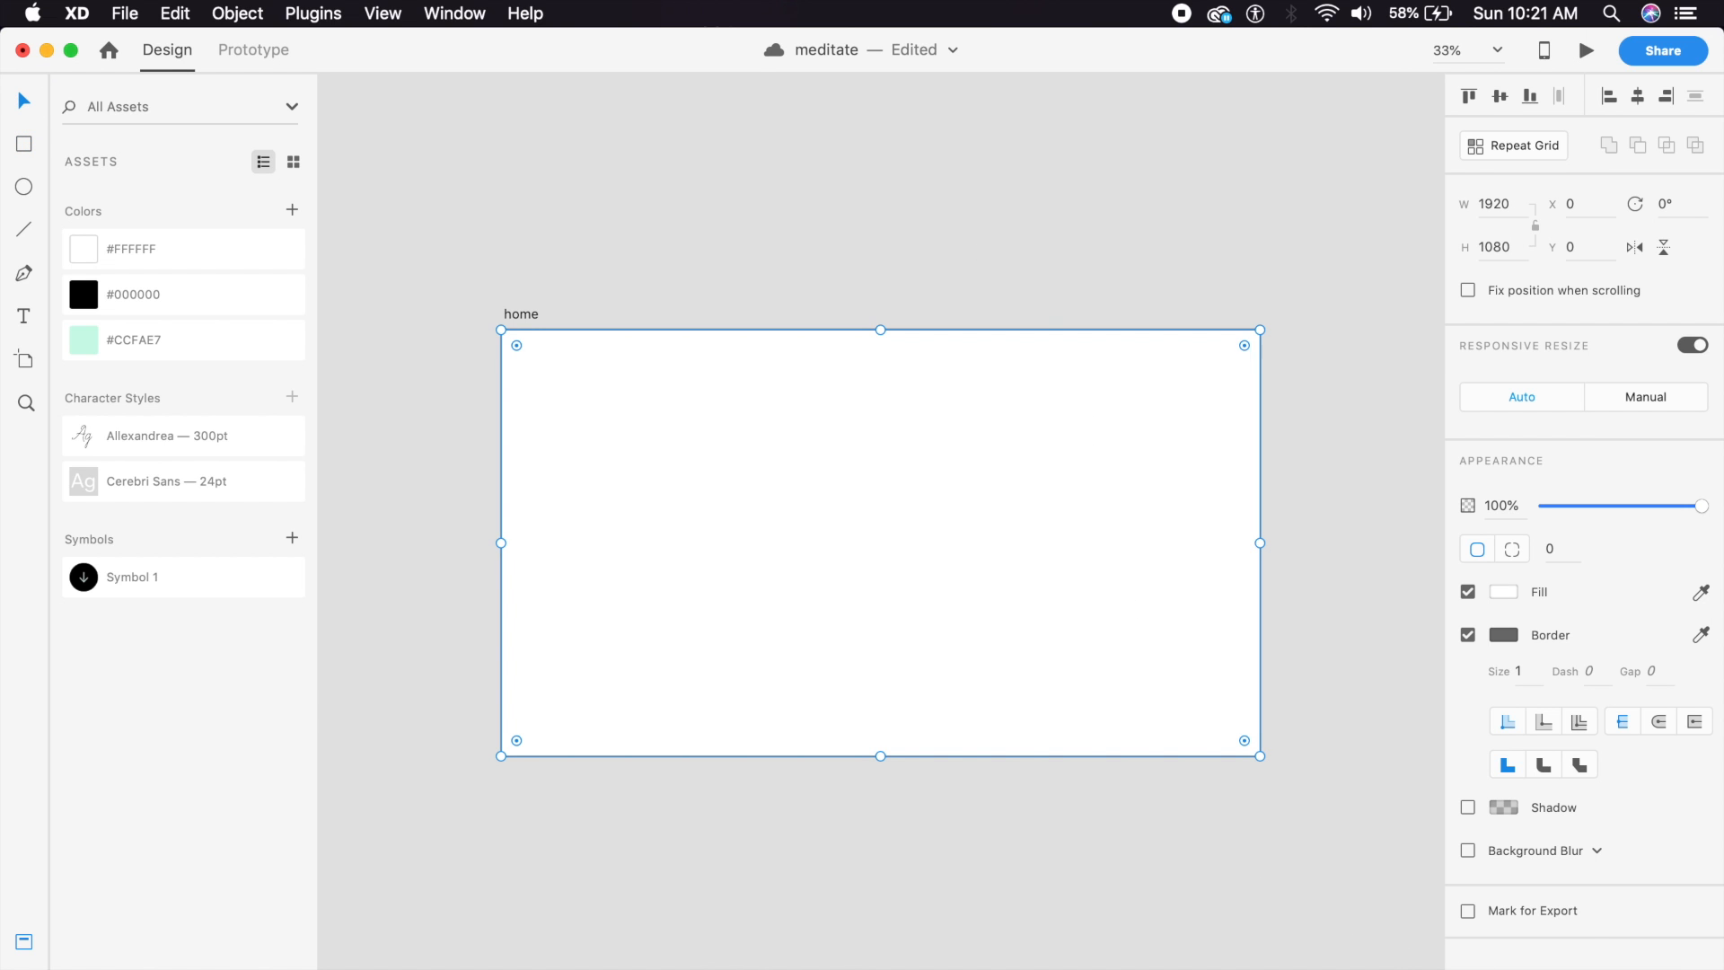
Fill the artboard-sized rectangle with the Unsplash photo of the lake reflecting mountains at sunset.
left_click(1542, 954)
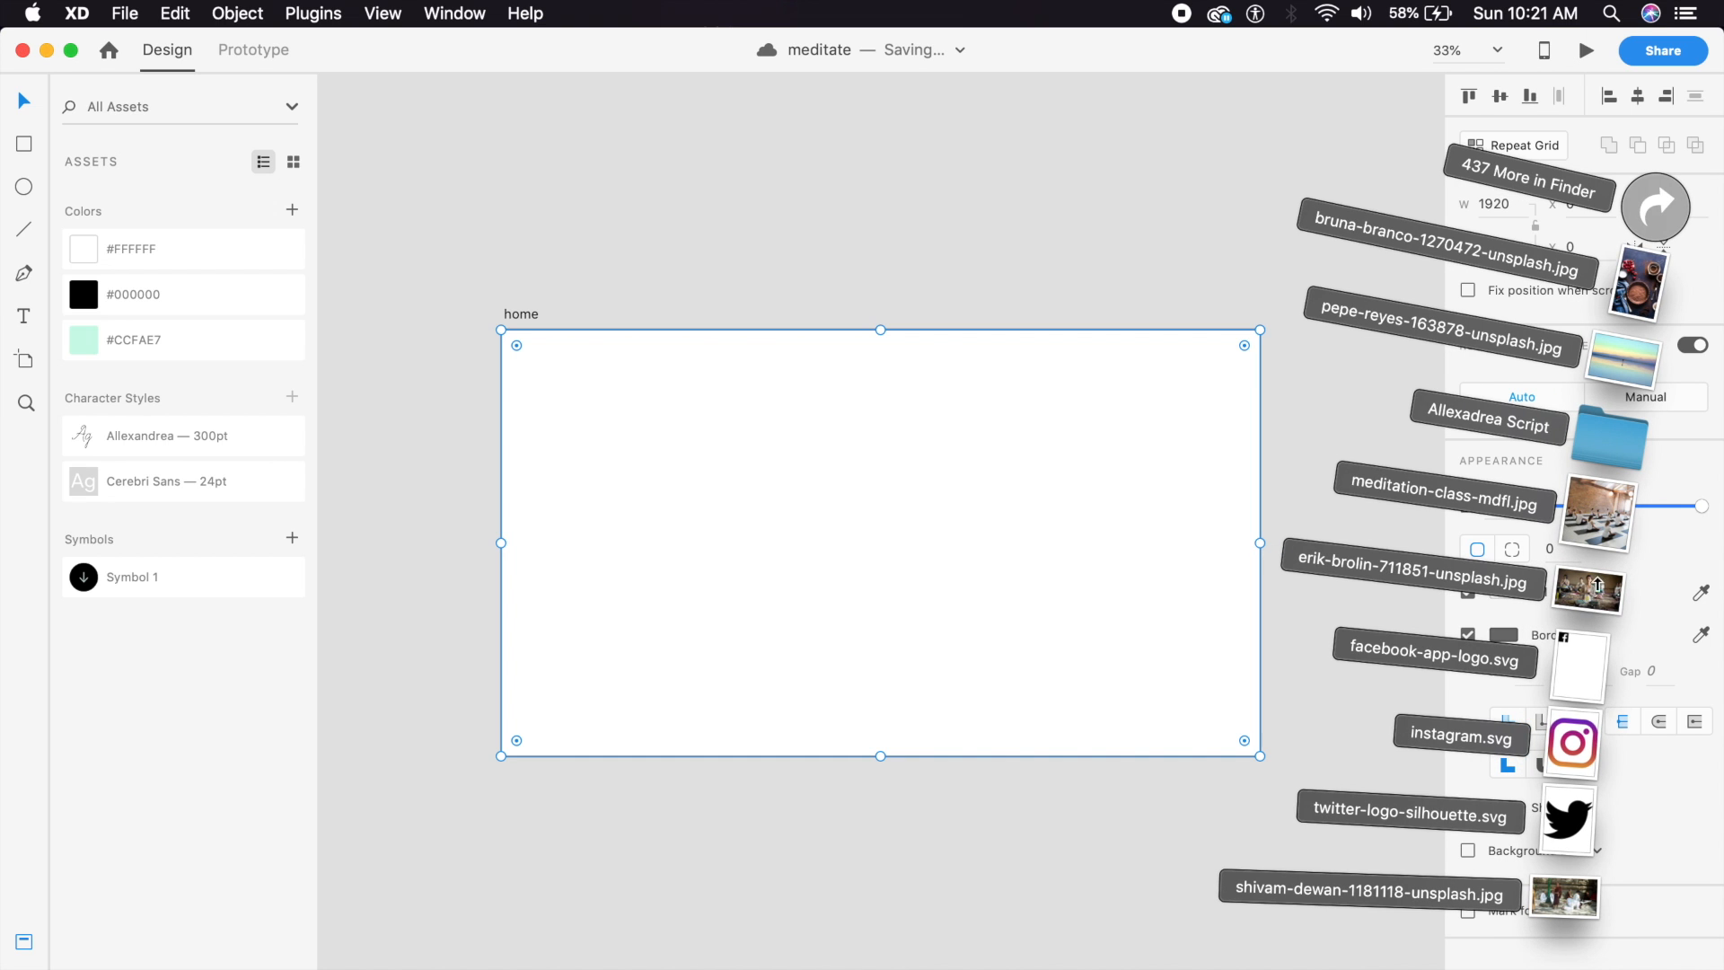
left_click_drag(1633, 351, 780, 528)
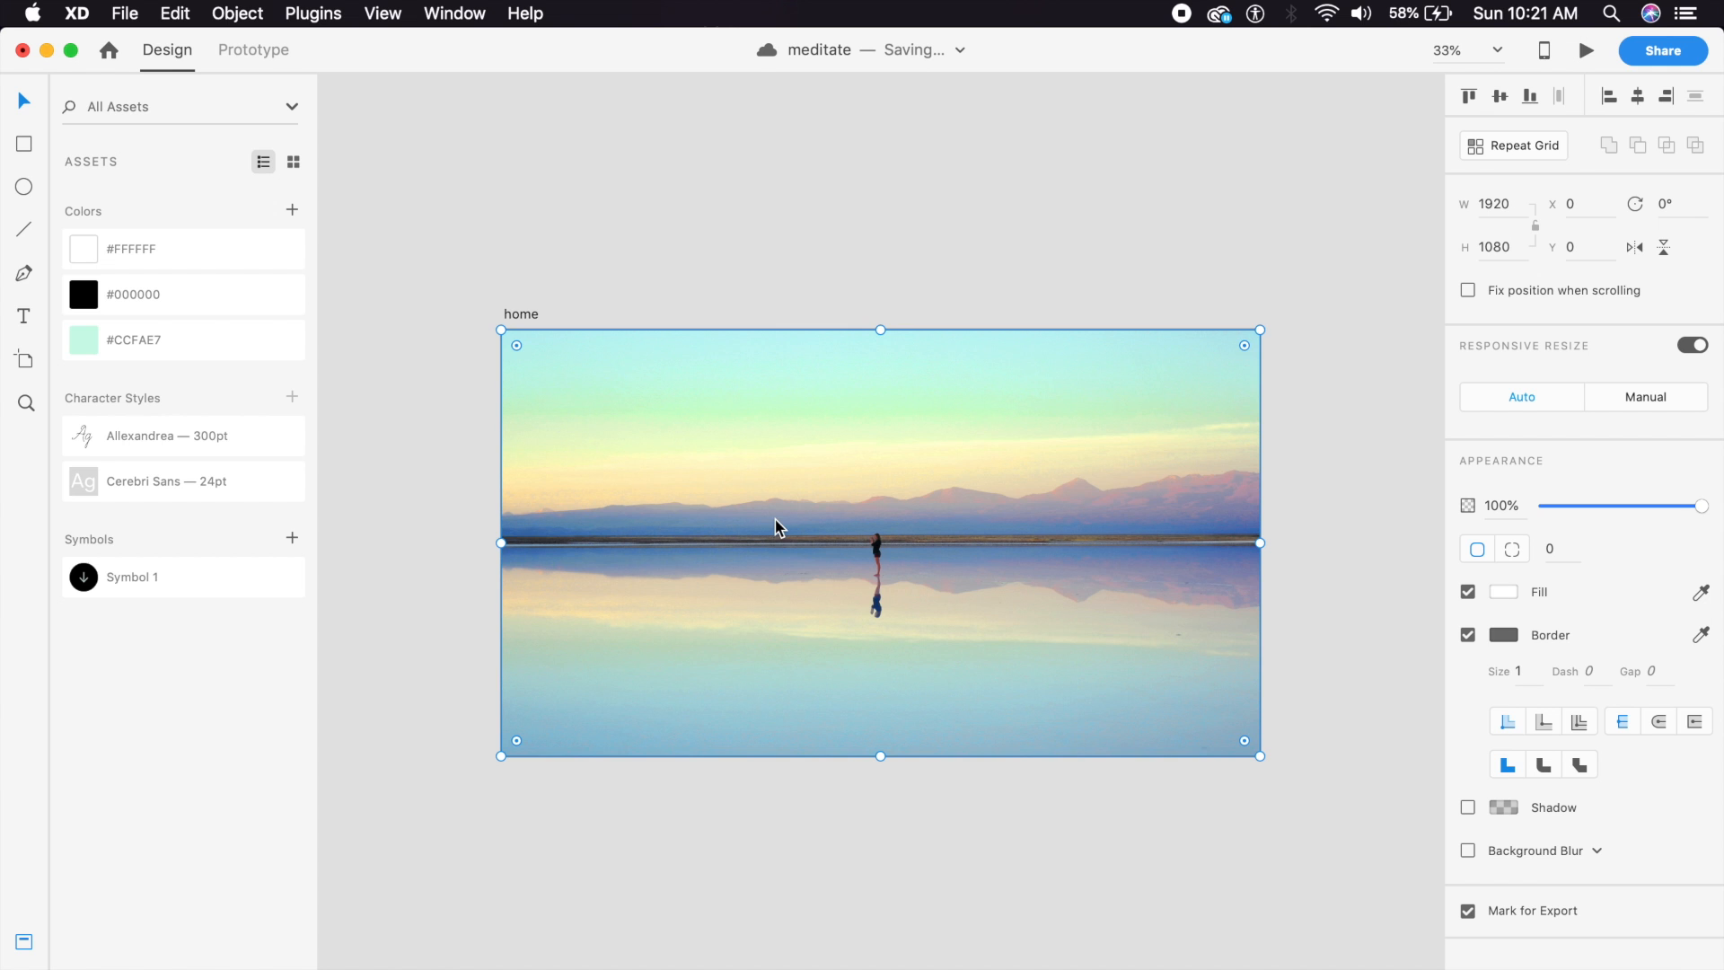
left_click(860, 233)
key("super+equal")
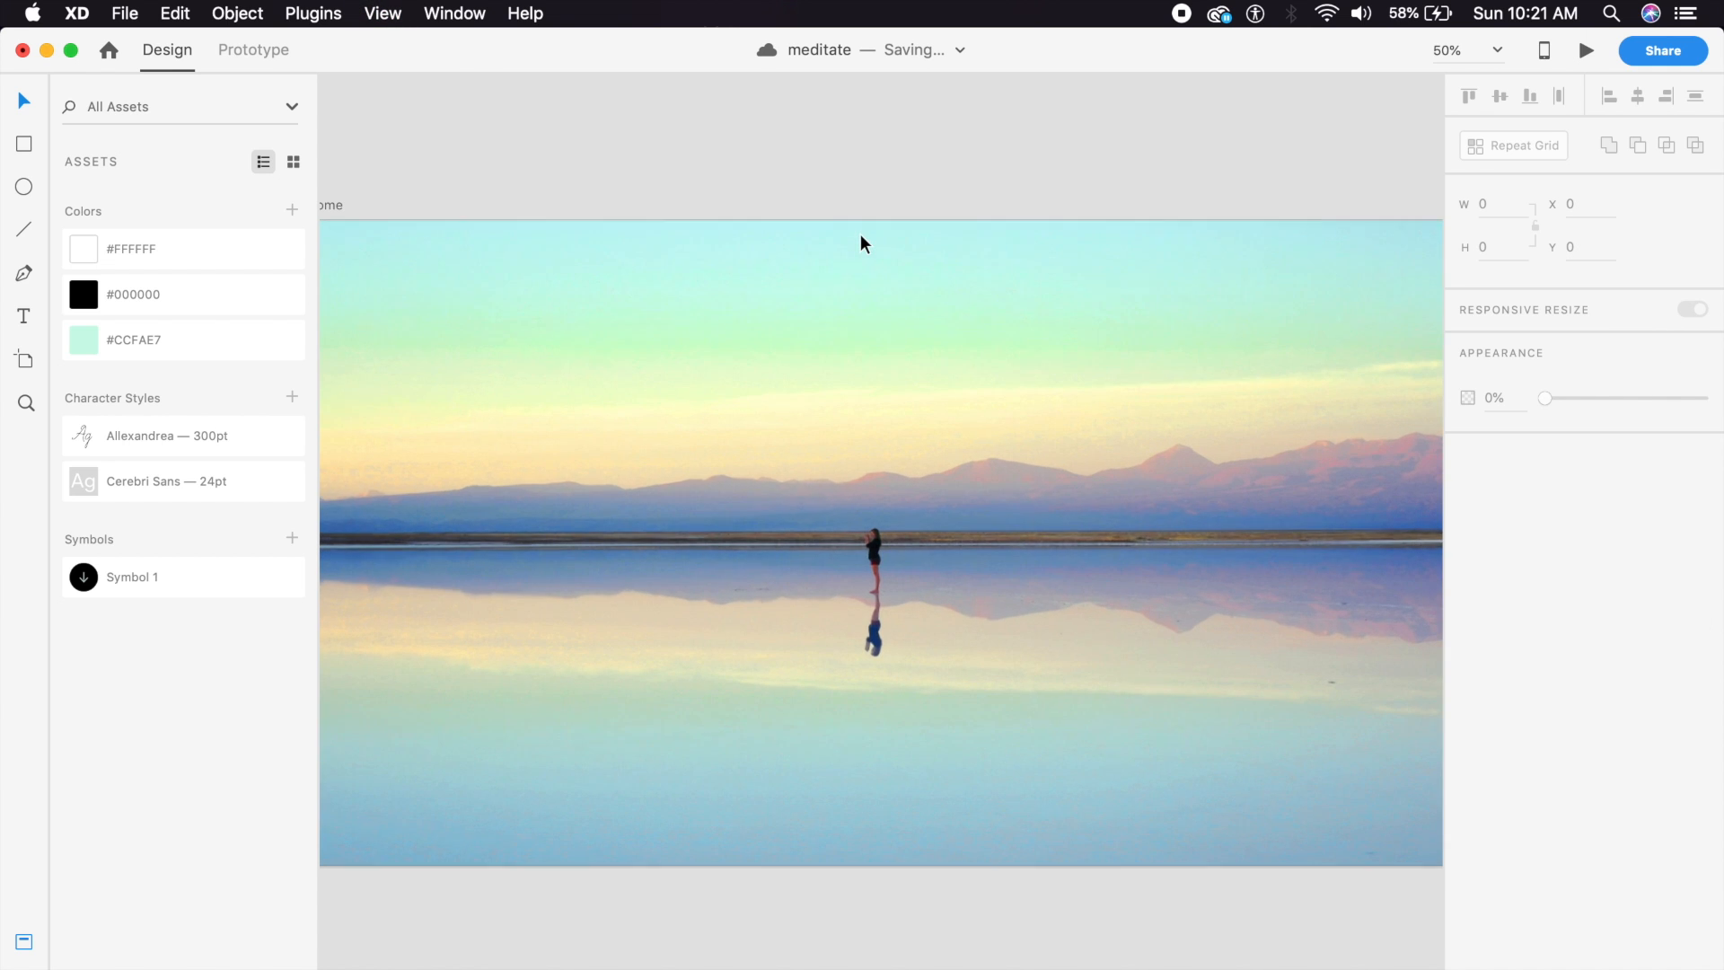
key("super+minus")
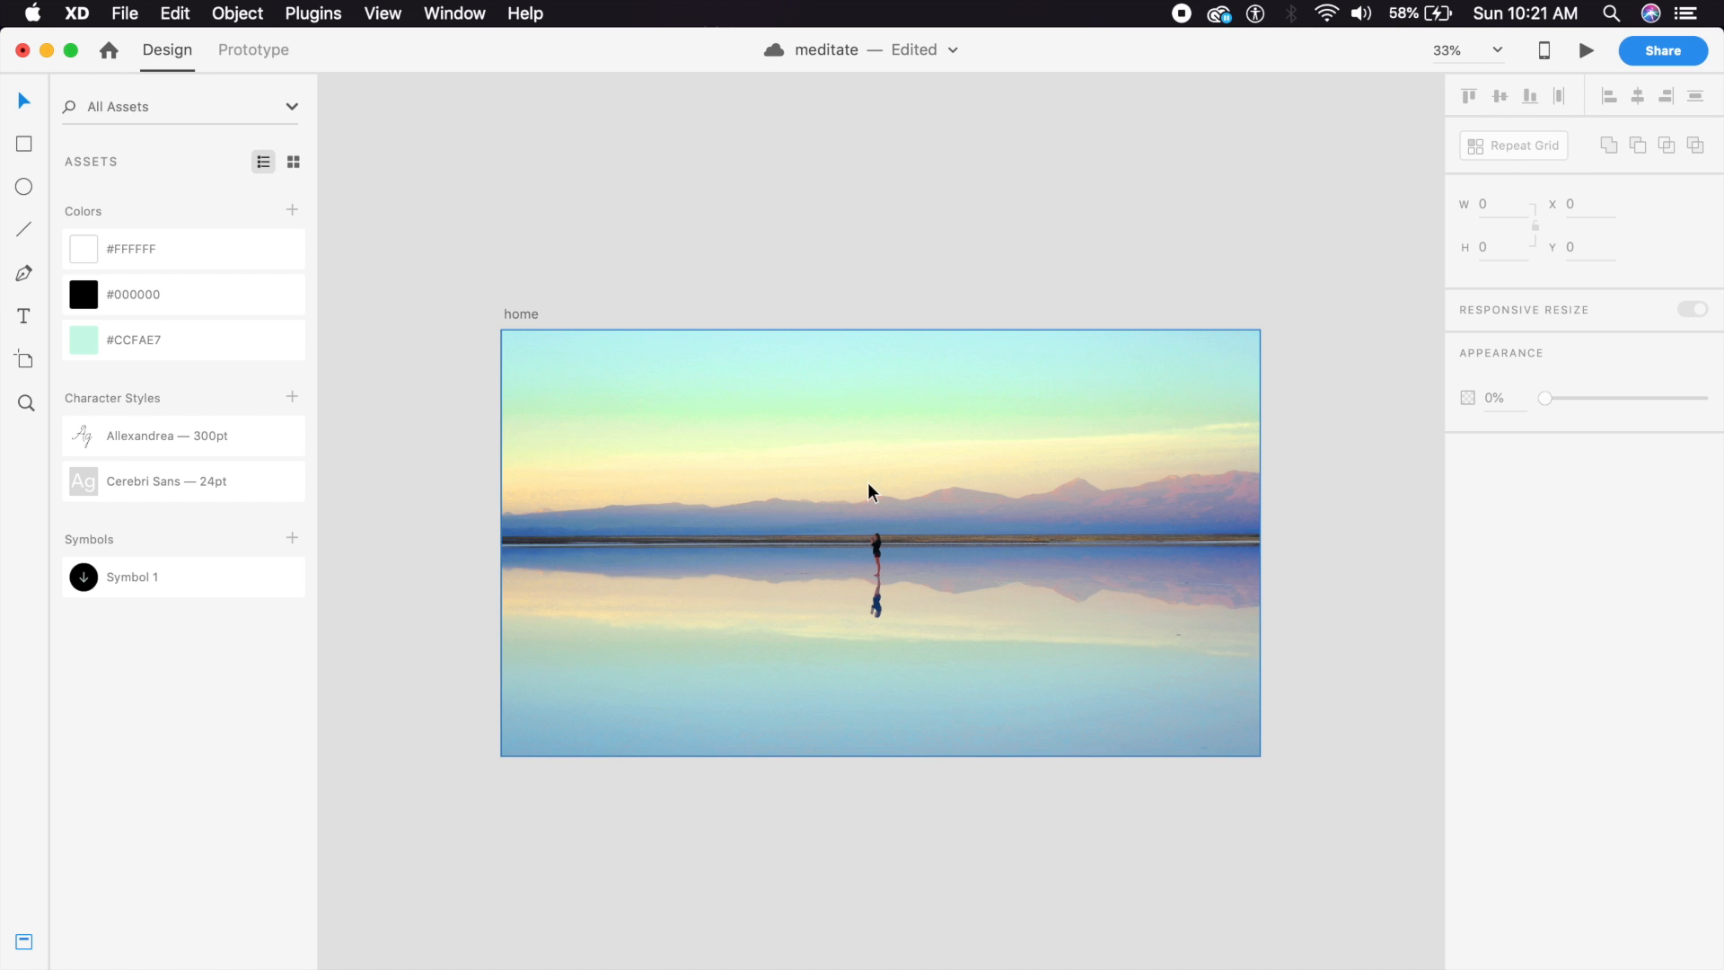
Shift the photo slightly downward inside the rectangle so the horizon sits a little lower.
left_click(867, 485)
left_click_drag(867, 485, 866, 496)
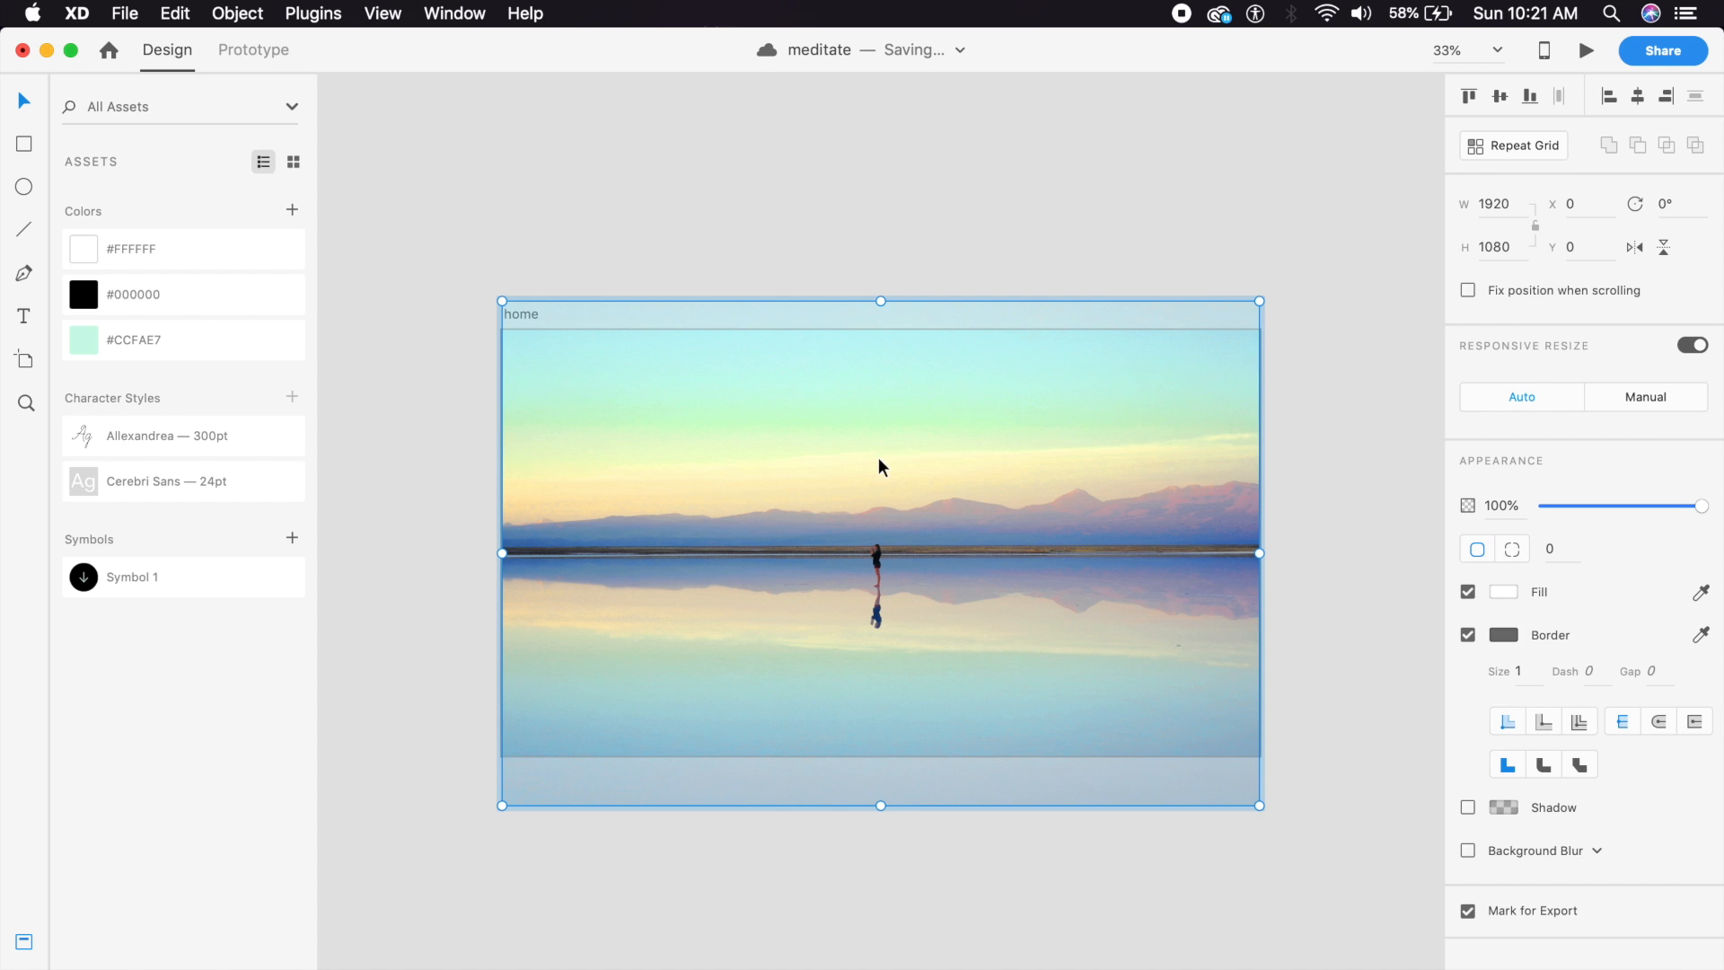
left_click(967, 245)
Lock the background photo rectangle on the home artboard.
key("super+equal")
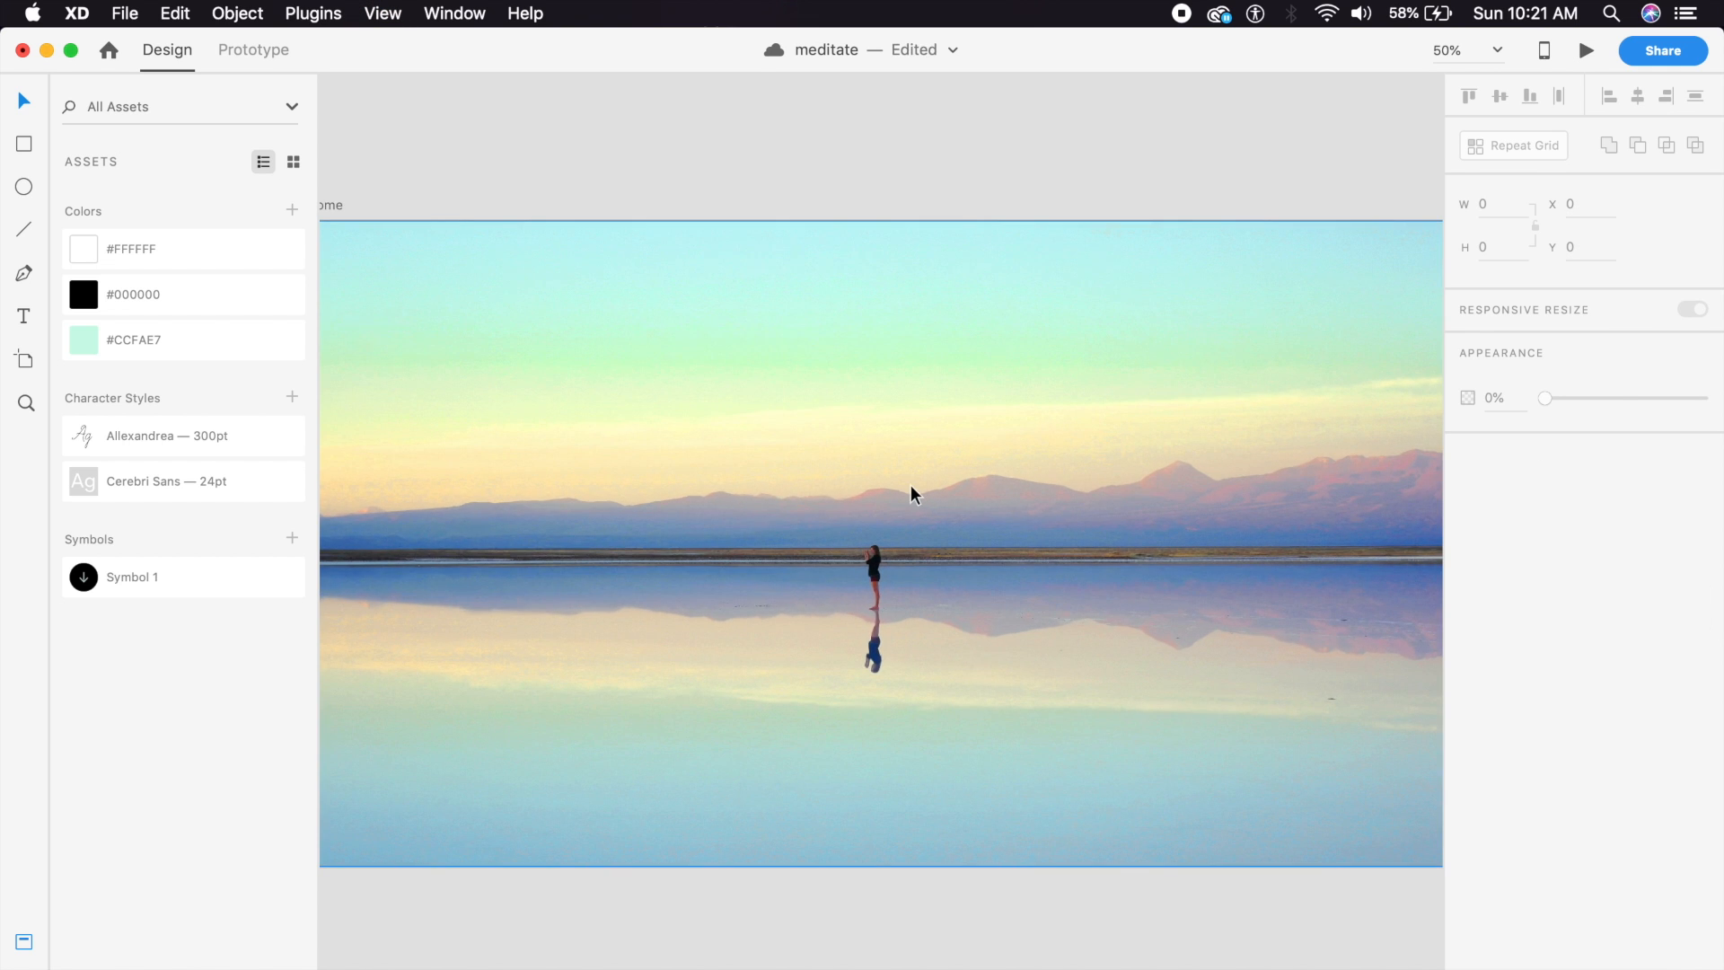
left_click(911, 487)
key("super+l")
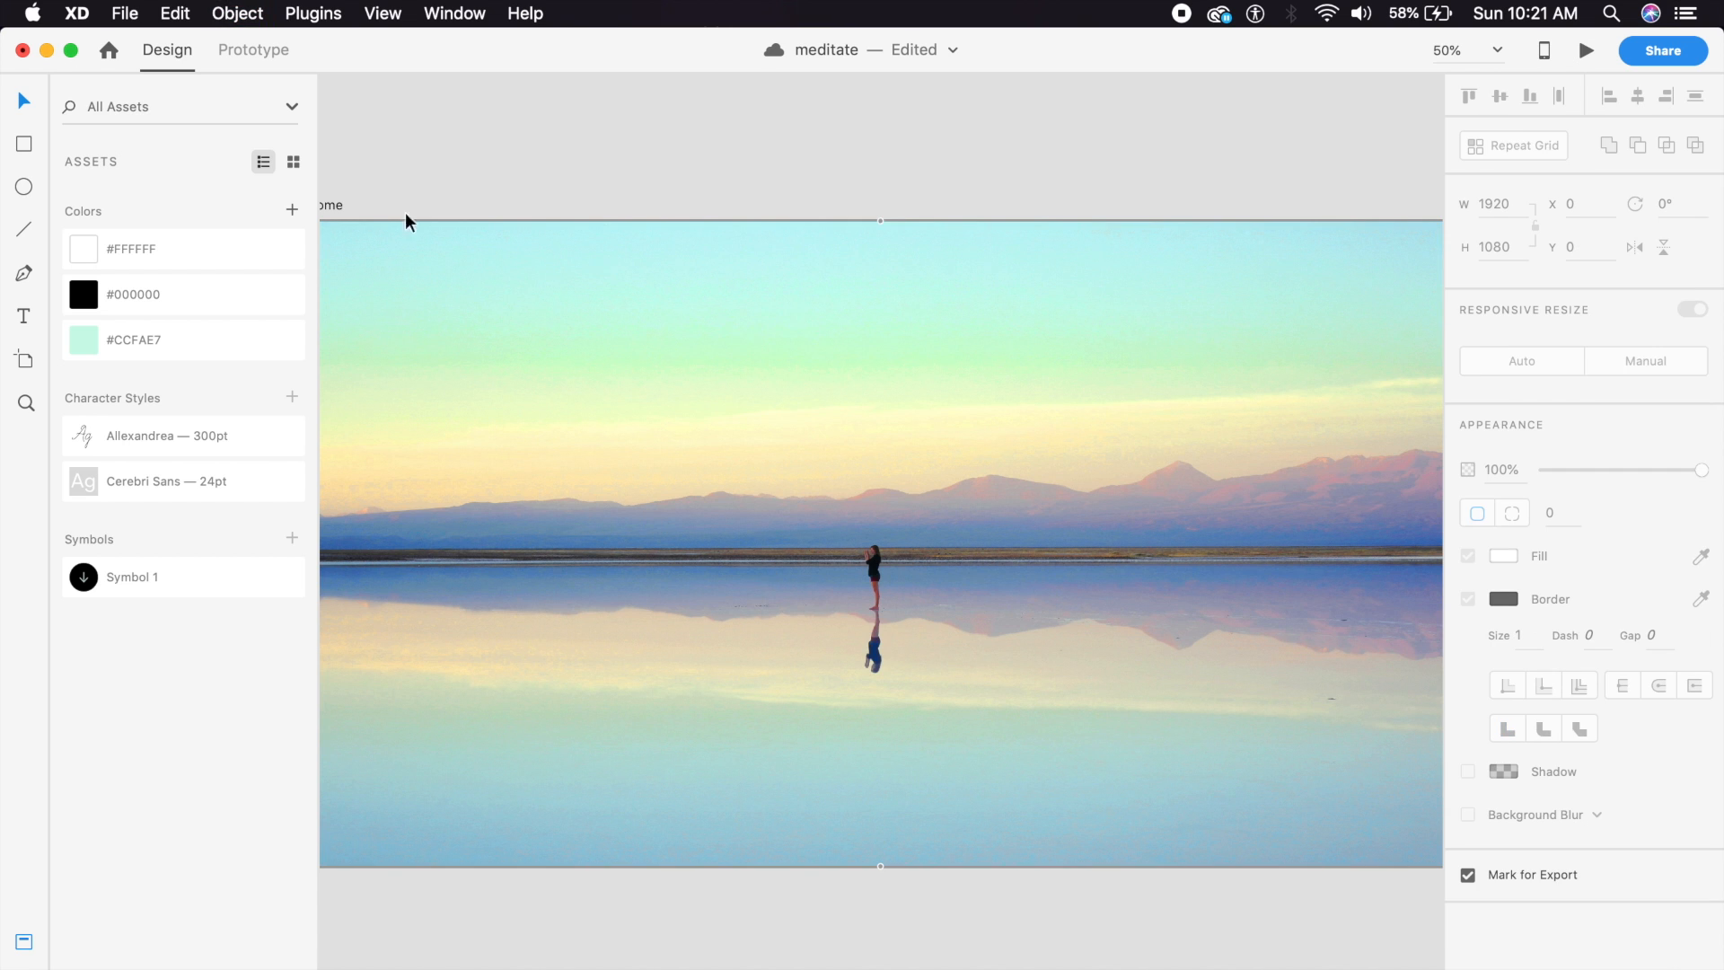
Add the title text "meditate" in the sky area with the Allexandrea 300 pt character style.
left_click_drag(316, 161, 251, 170)
left_click_drag(438, 178, 508, 187)
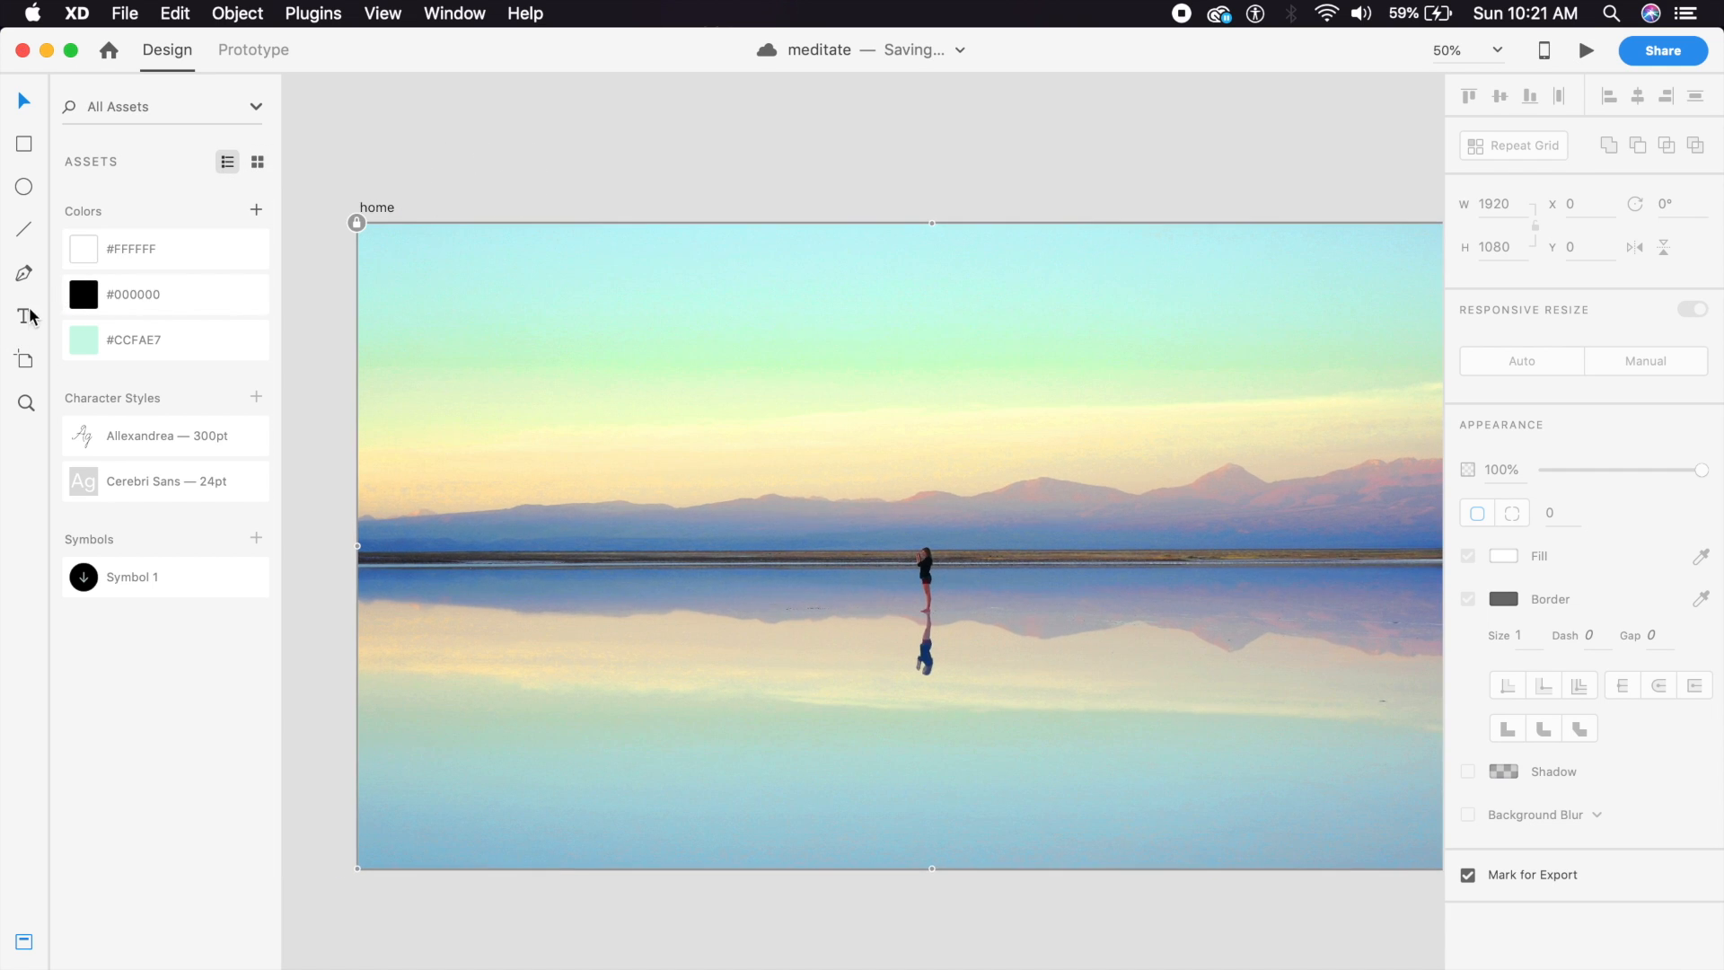
left_click(781, 424)
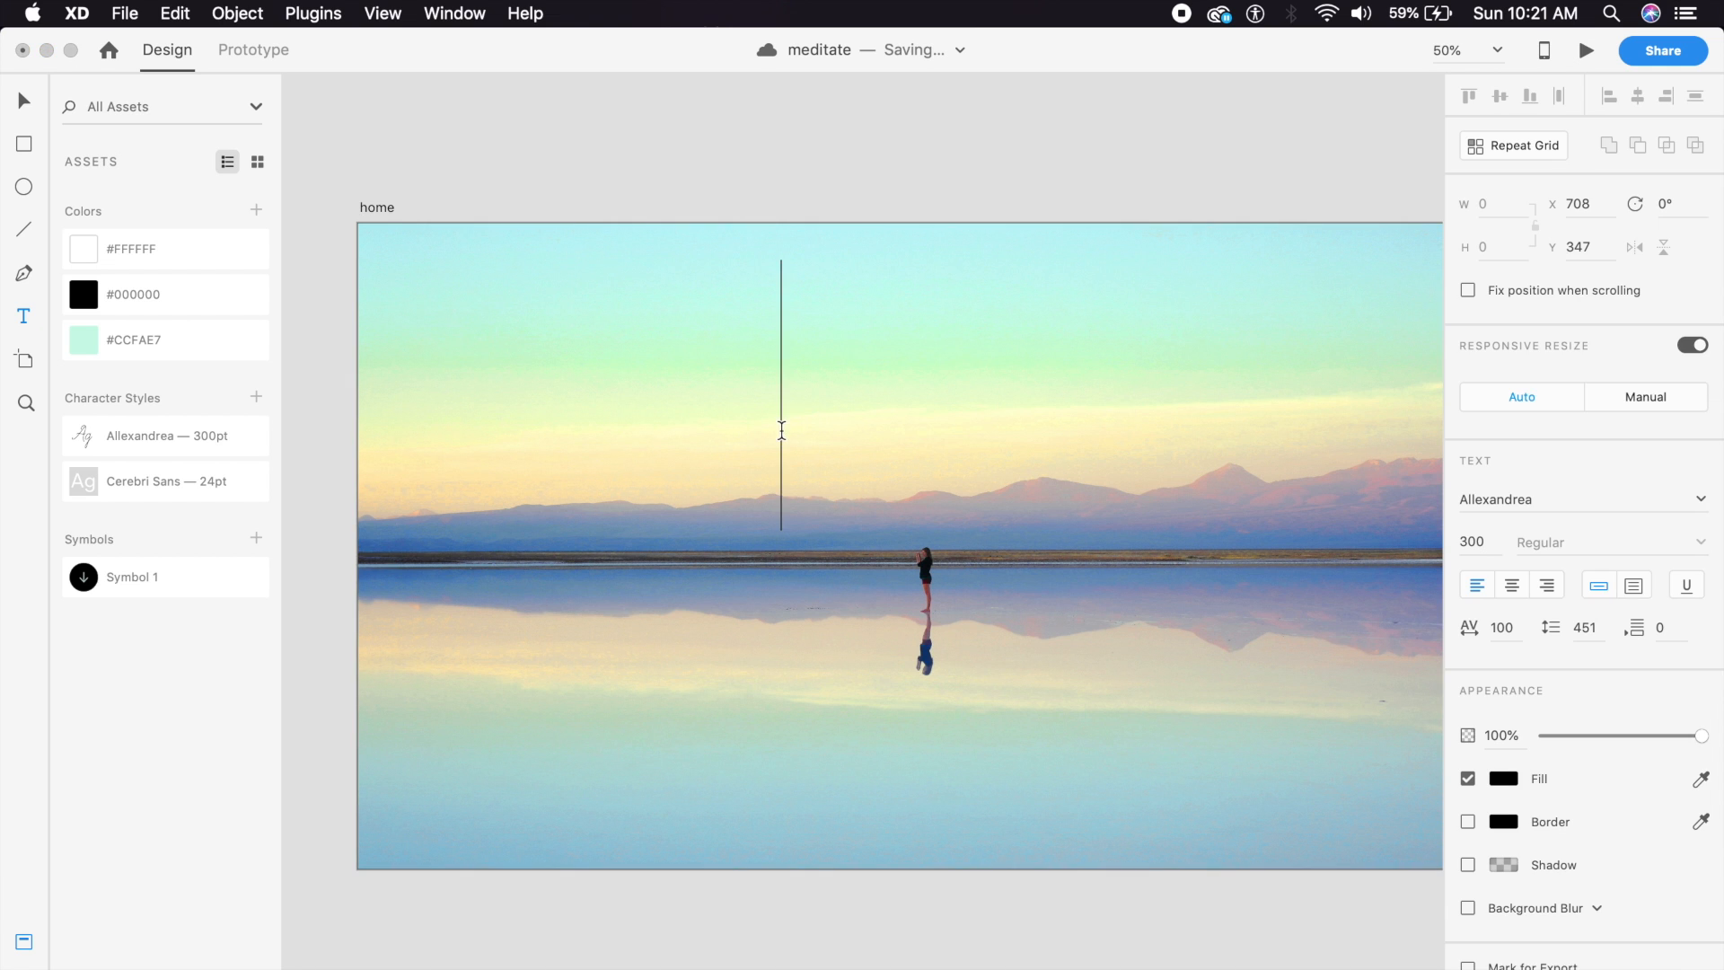
type("meditate")
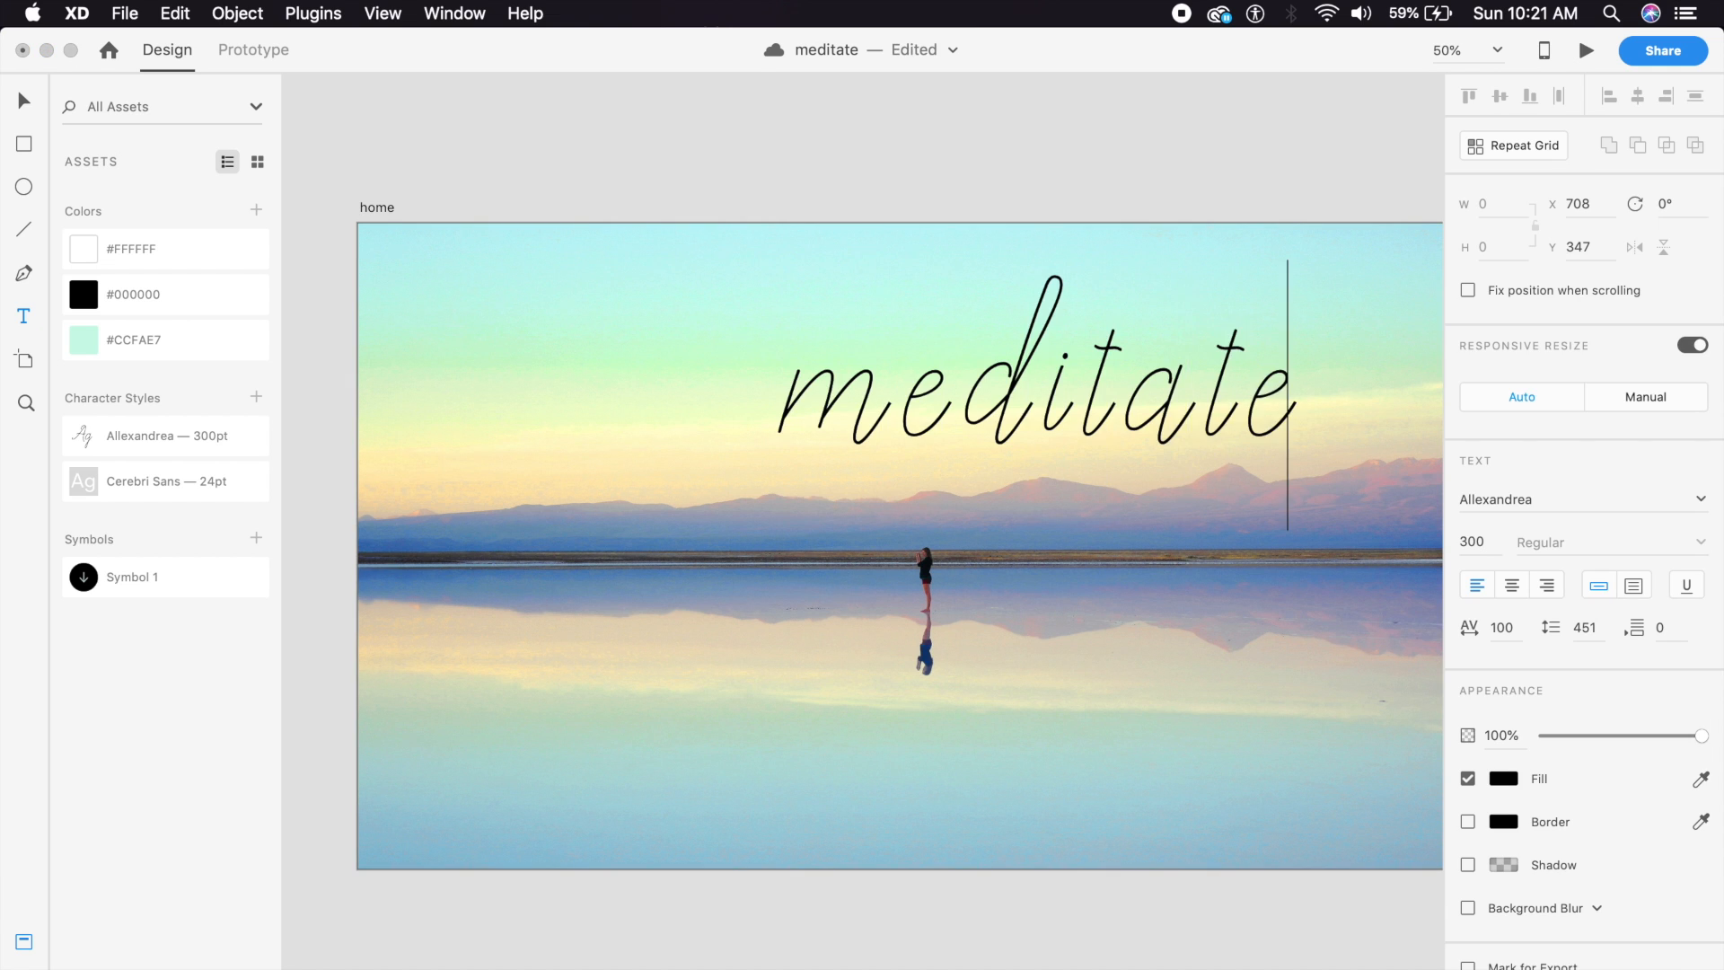
left_click(24, 101)
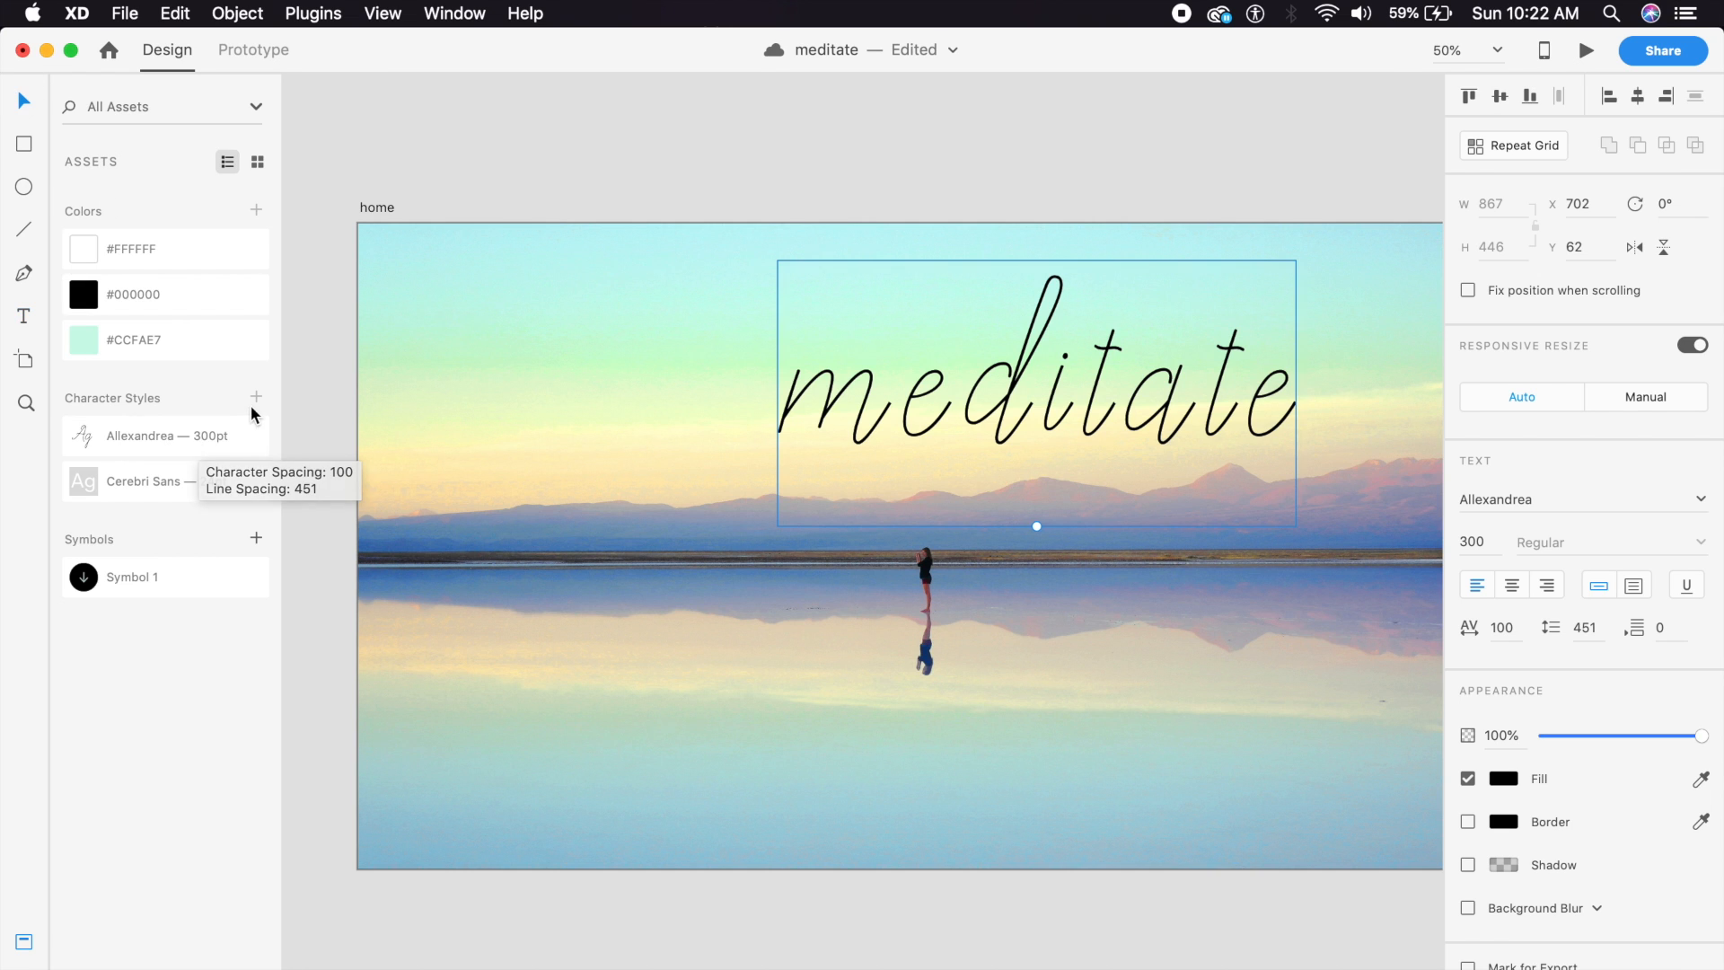
left_click(153, 432)
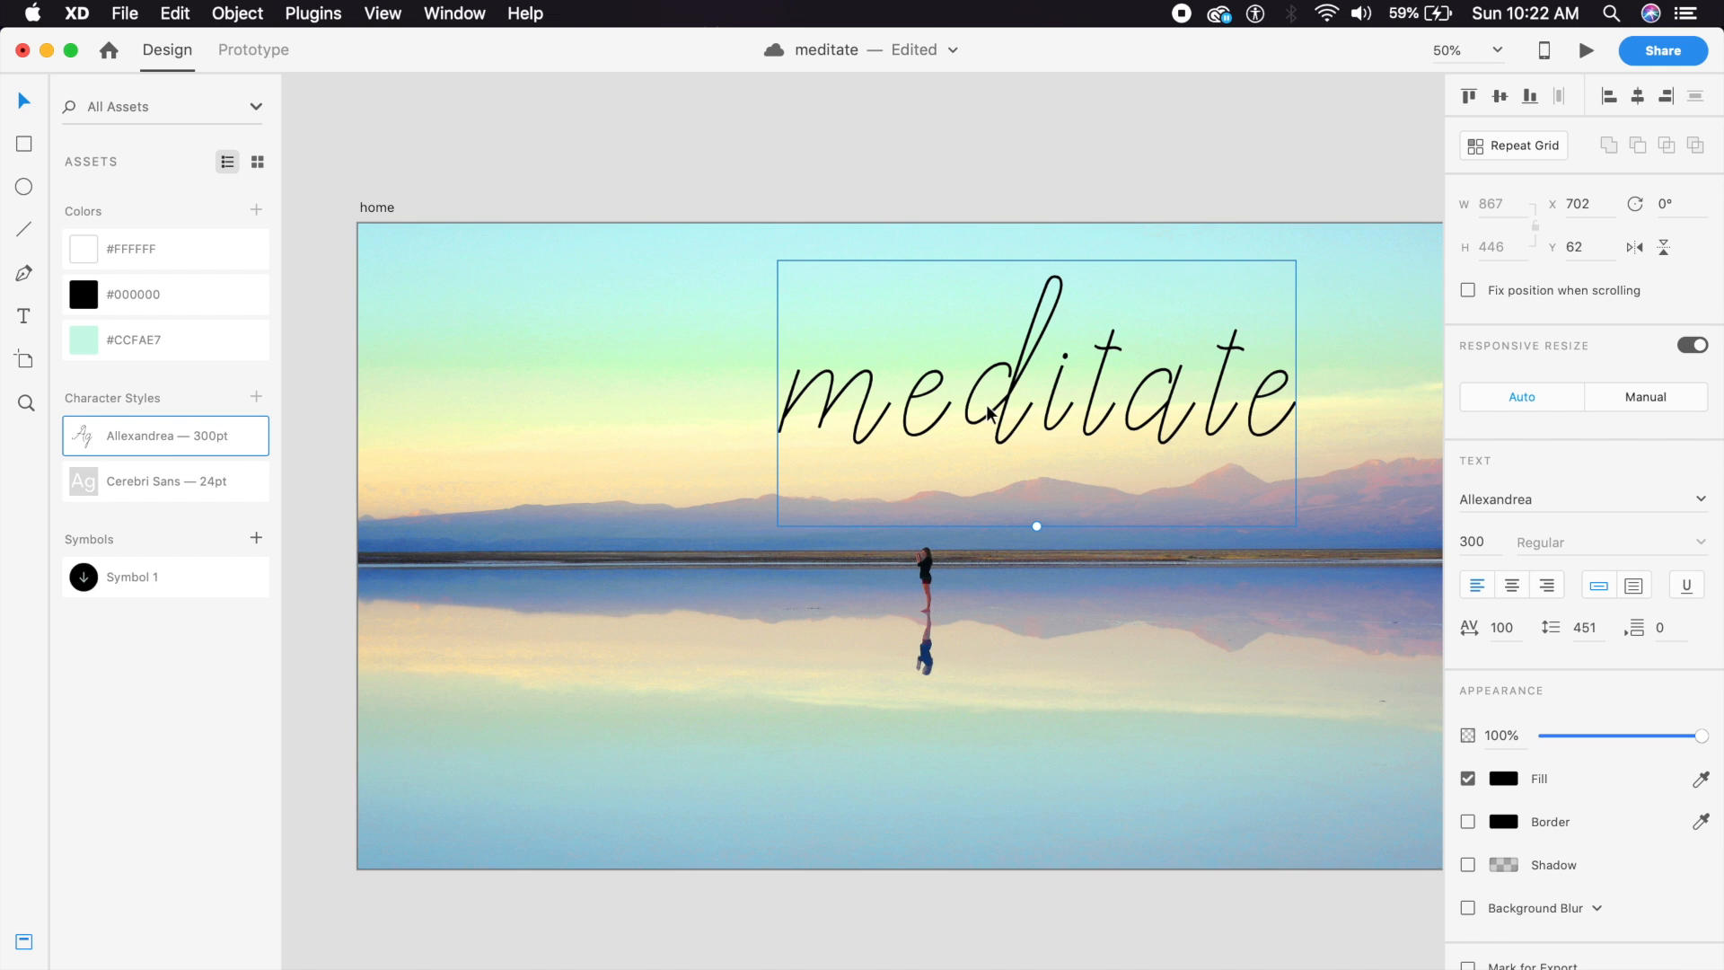
Center the title horizontally on the artboard and place it above the horizon at about Y 121.
left_click_drag(1018, 400, 918, 406)
left_click(1638, 95)
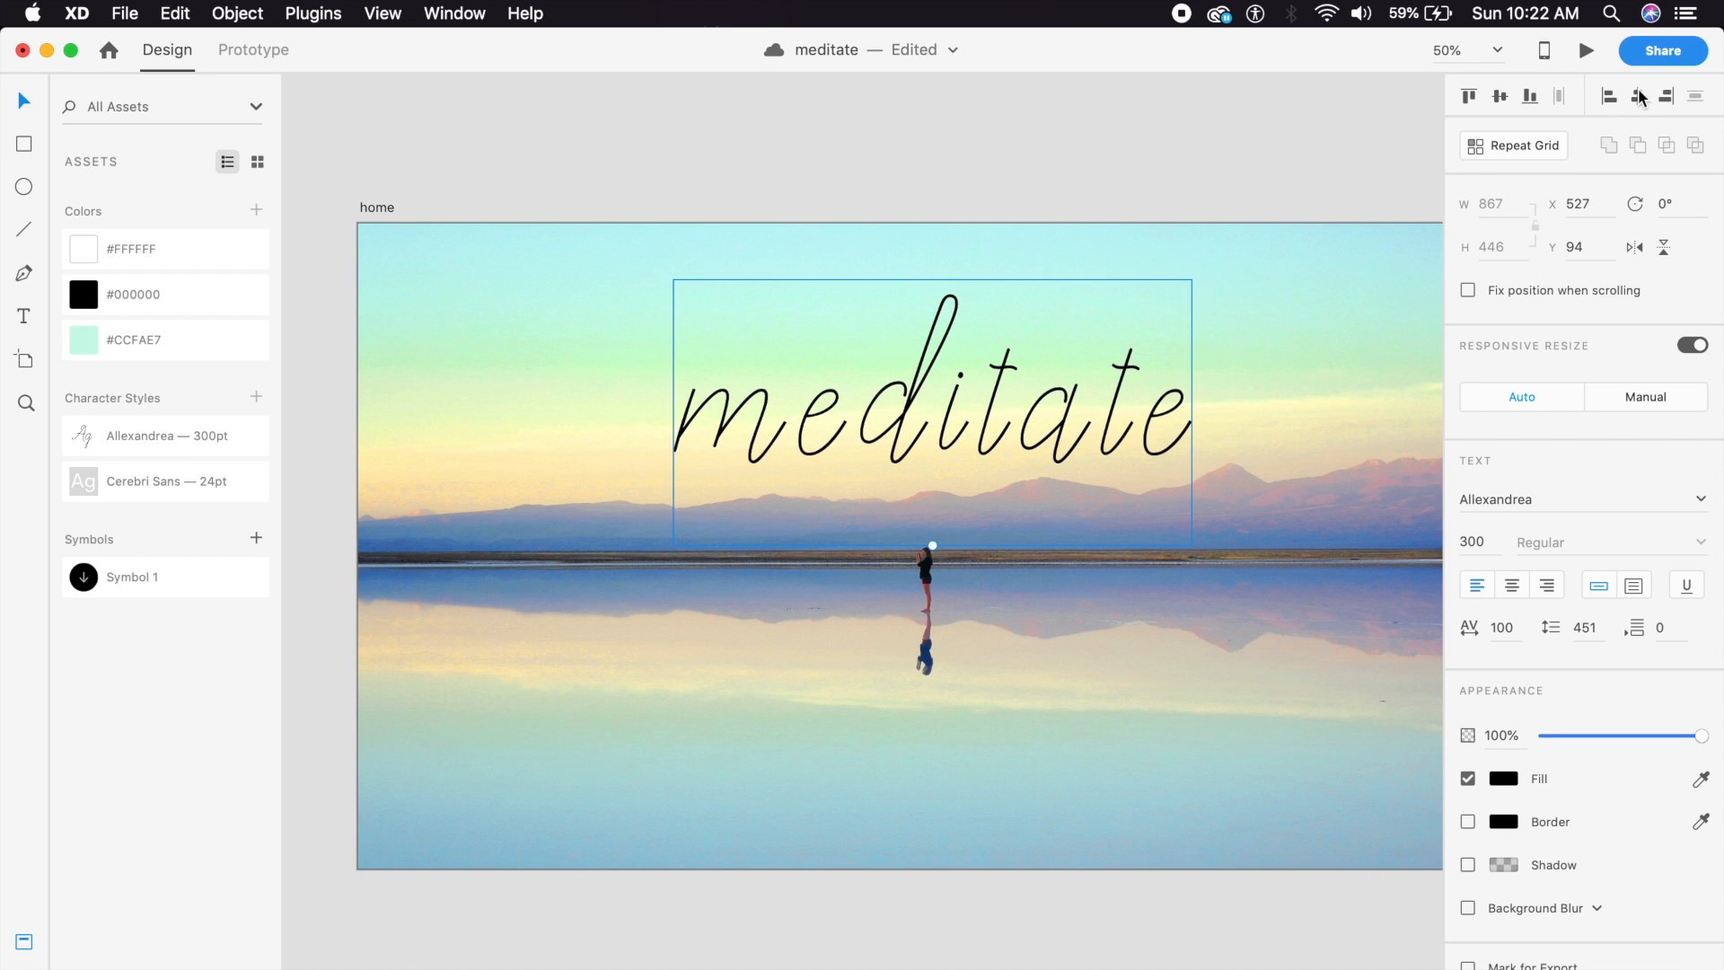
left_click(1499, 96)
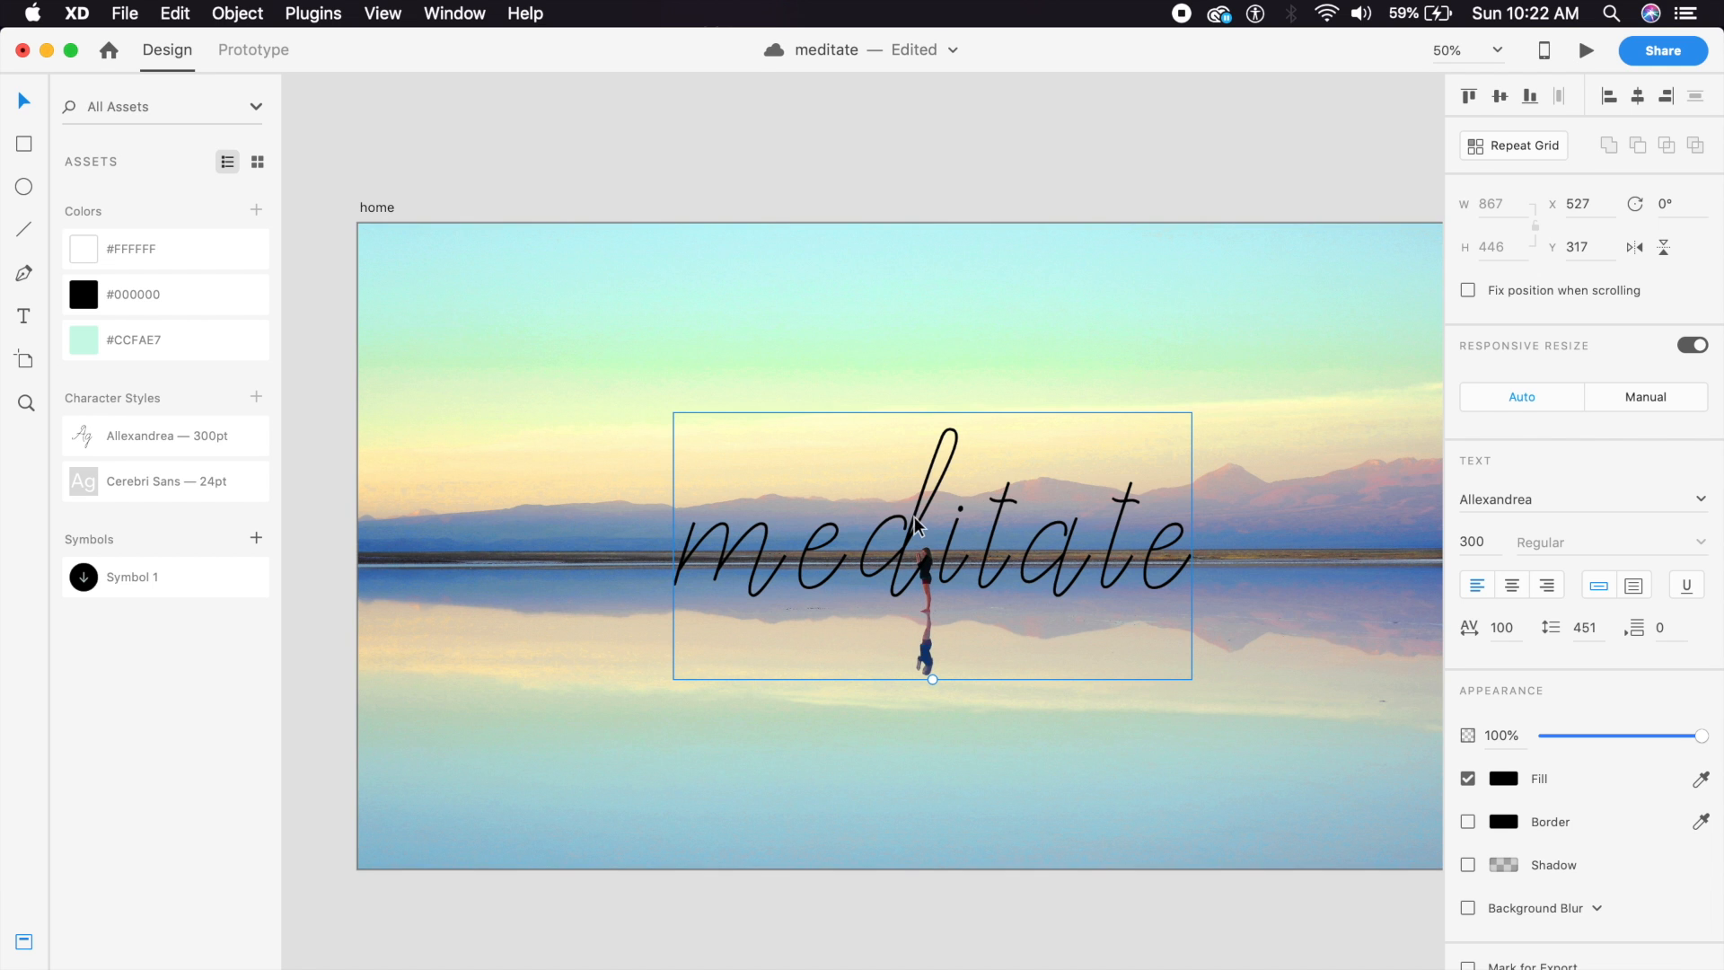
left_click_drag(918, 525, 932, 405)
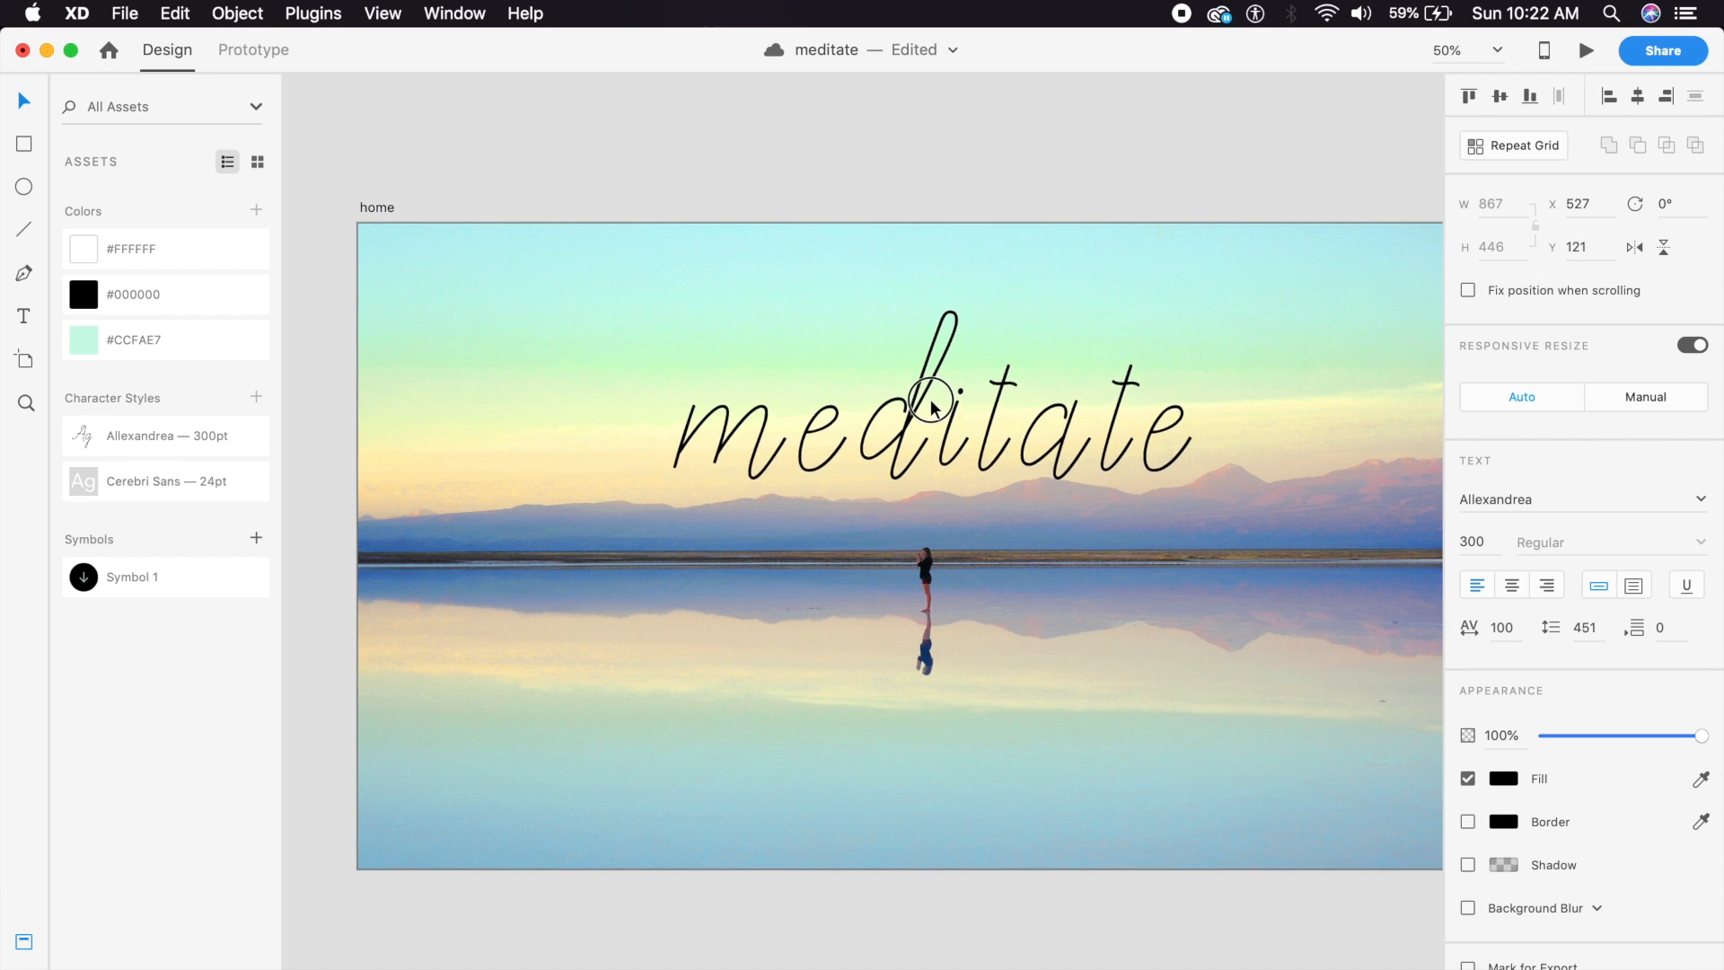
Append a period to the title so it reads "meditate.".
double_click(1169, 462)
key("Right")
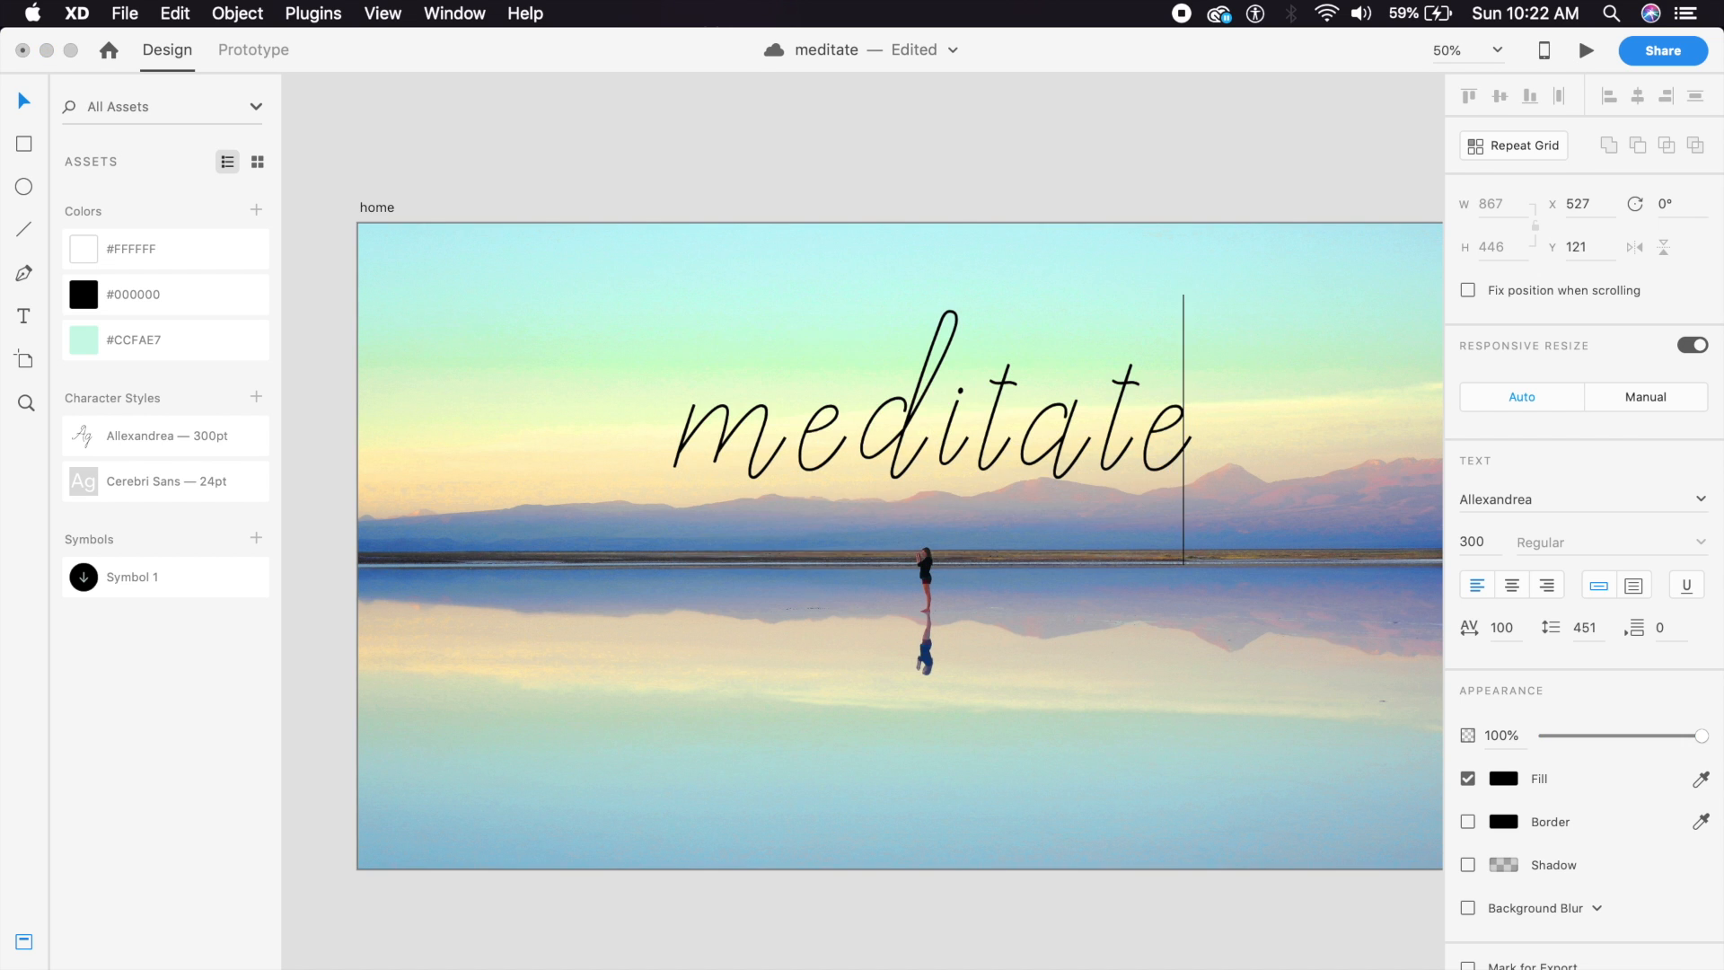
type(".")
left_click(26, 102)
left_click(451, 129)
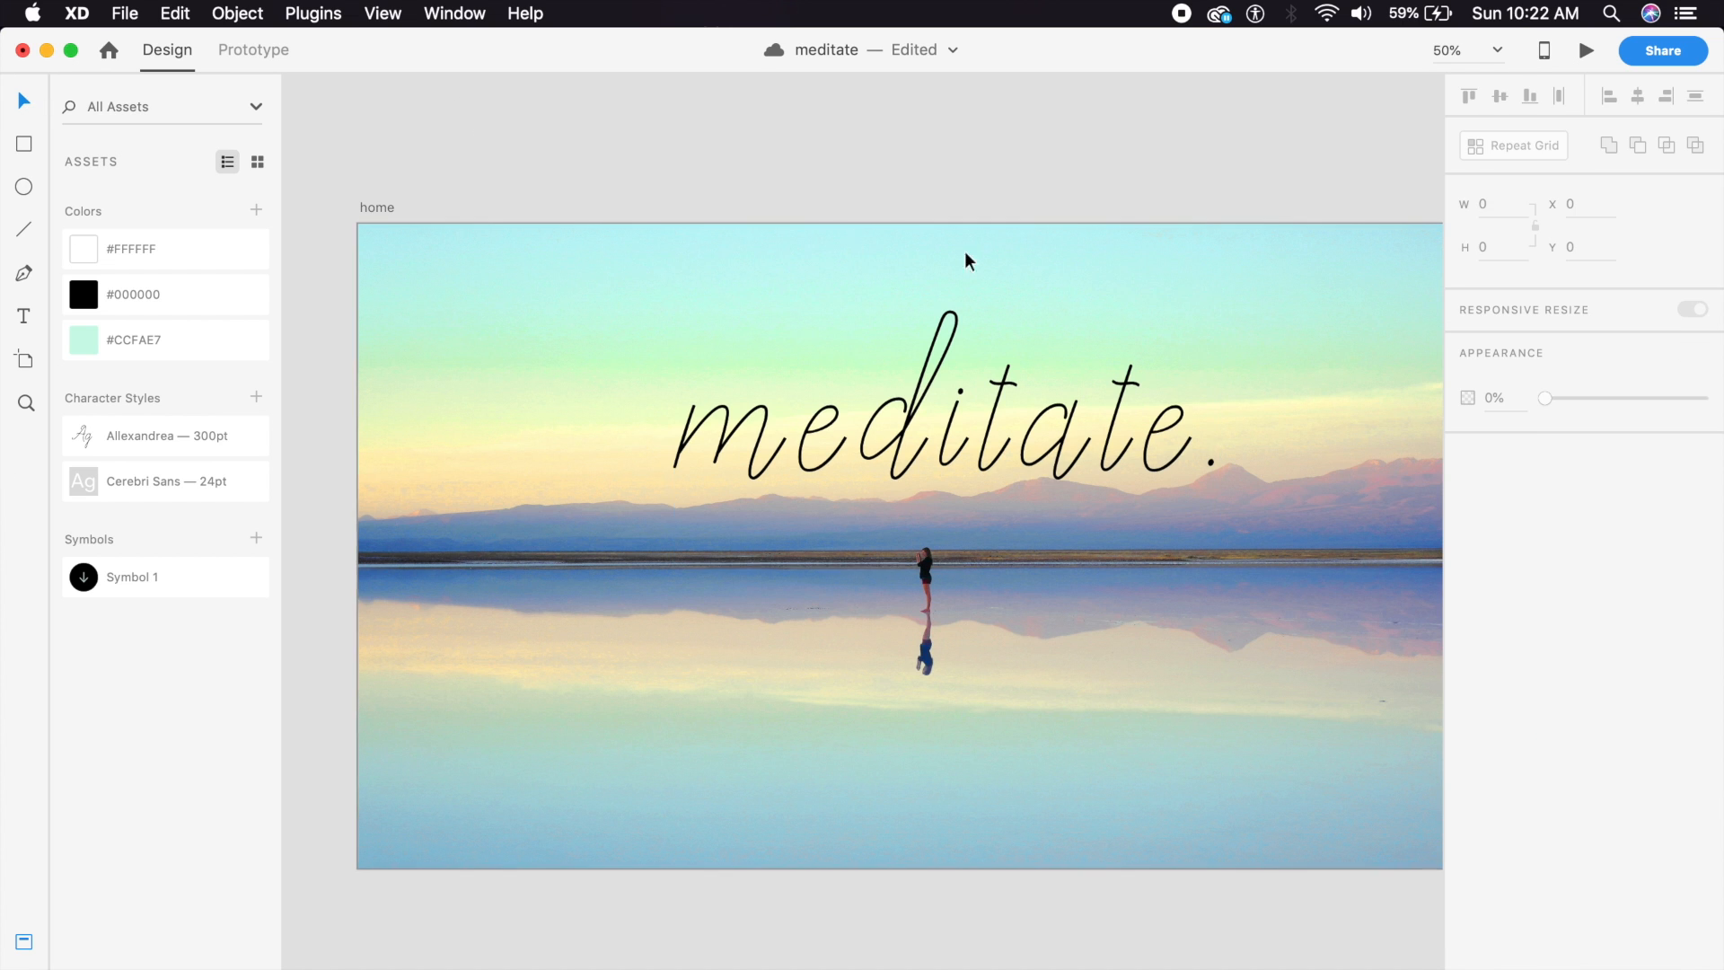
Center the extended title "meditate." horizontally on the artboard again.
left_click(1159, 363)
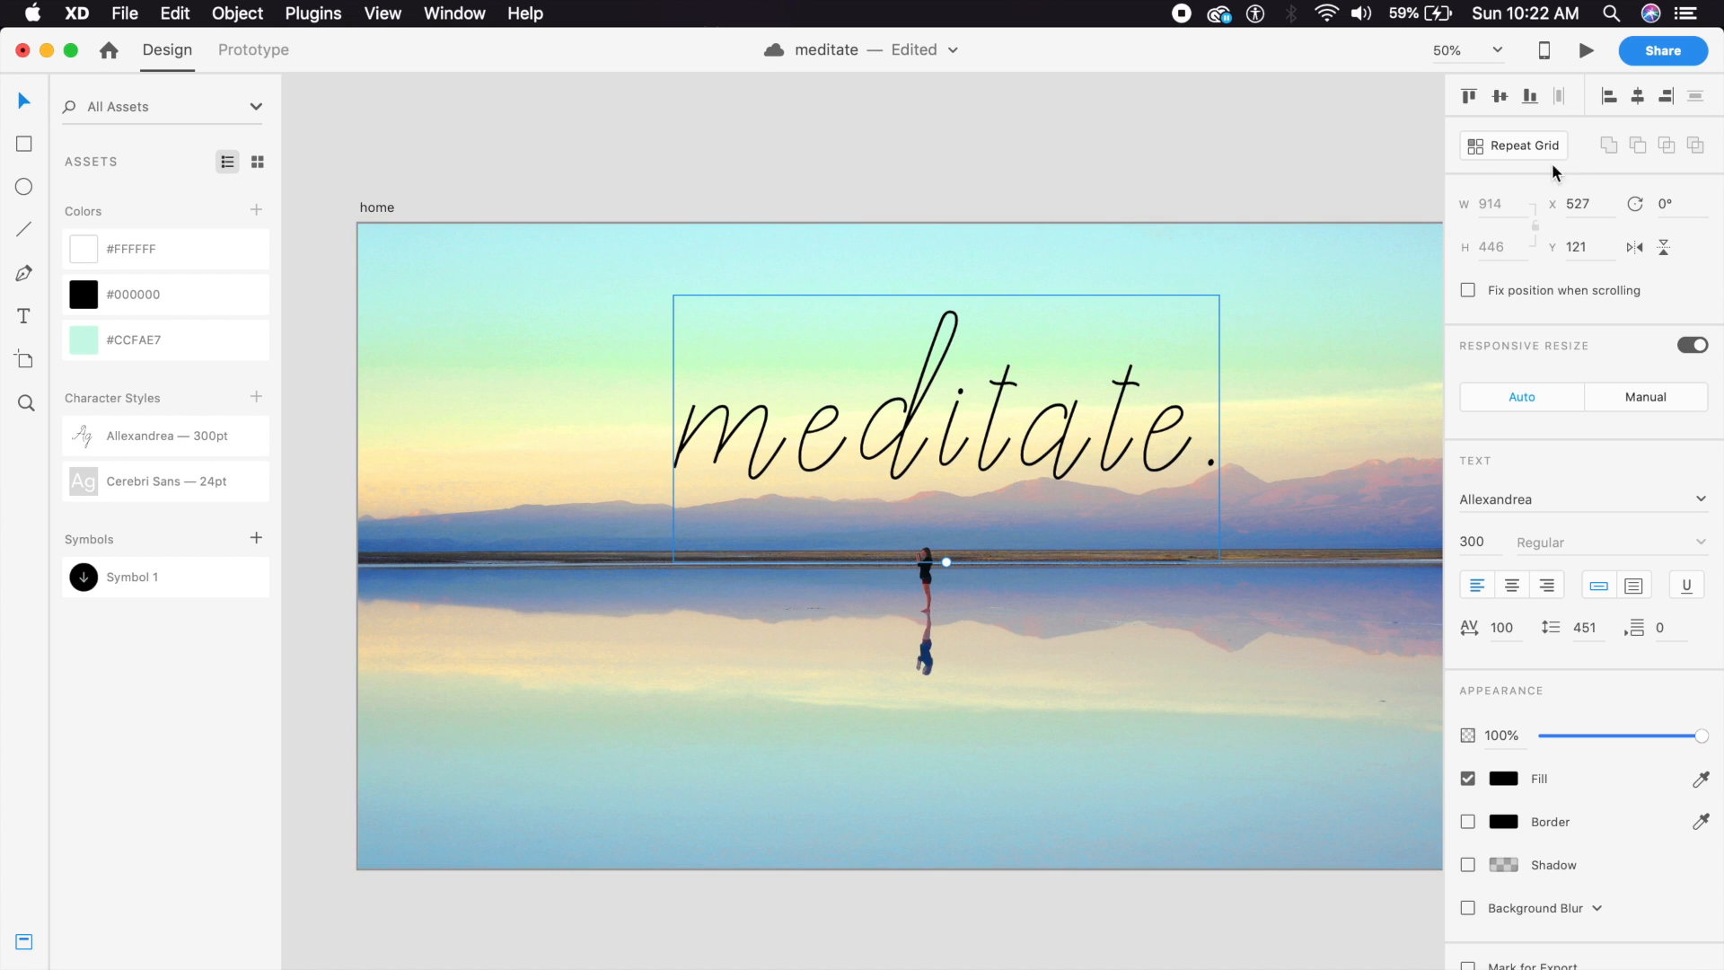
left_click(1636, 98)
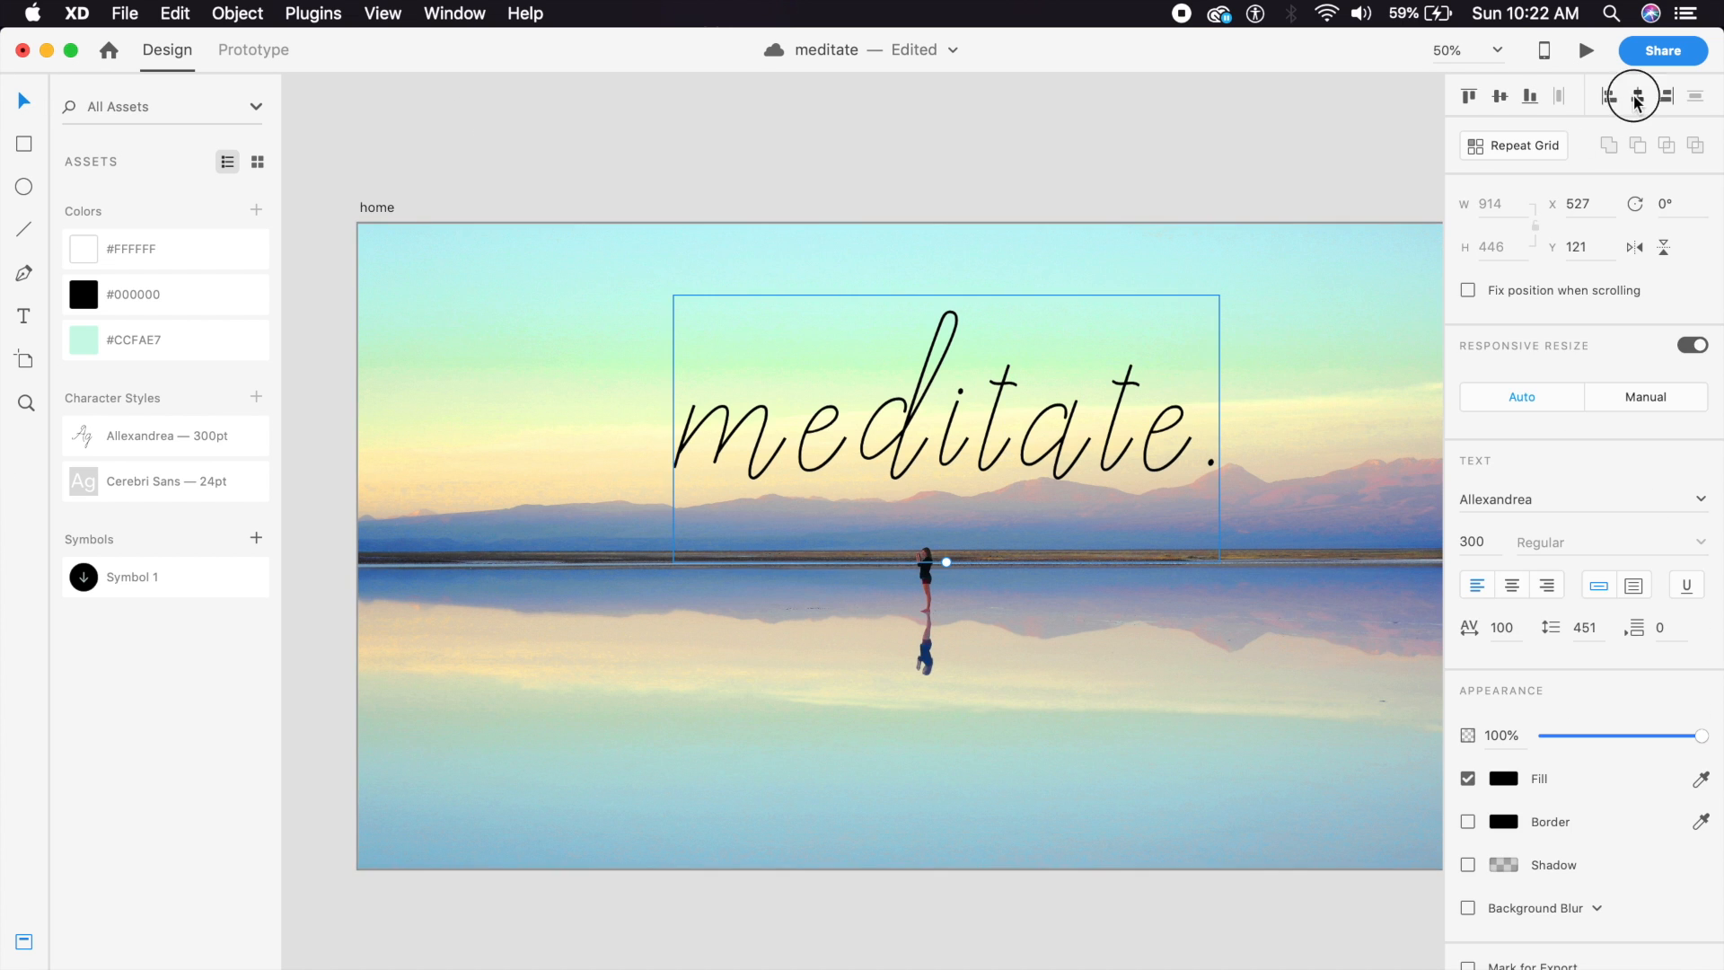
left_click(1286, 129)
left_click_drag(1253, 226, 1184, 214)
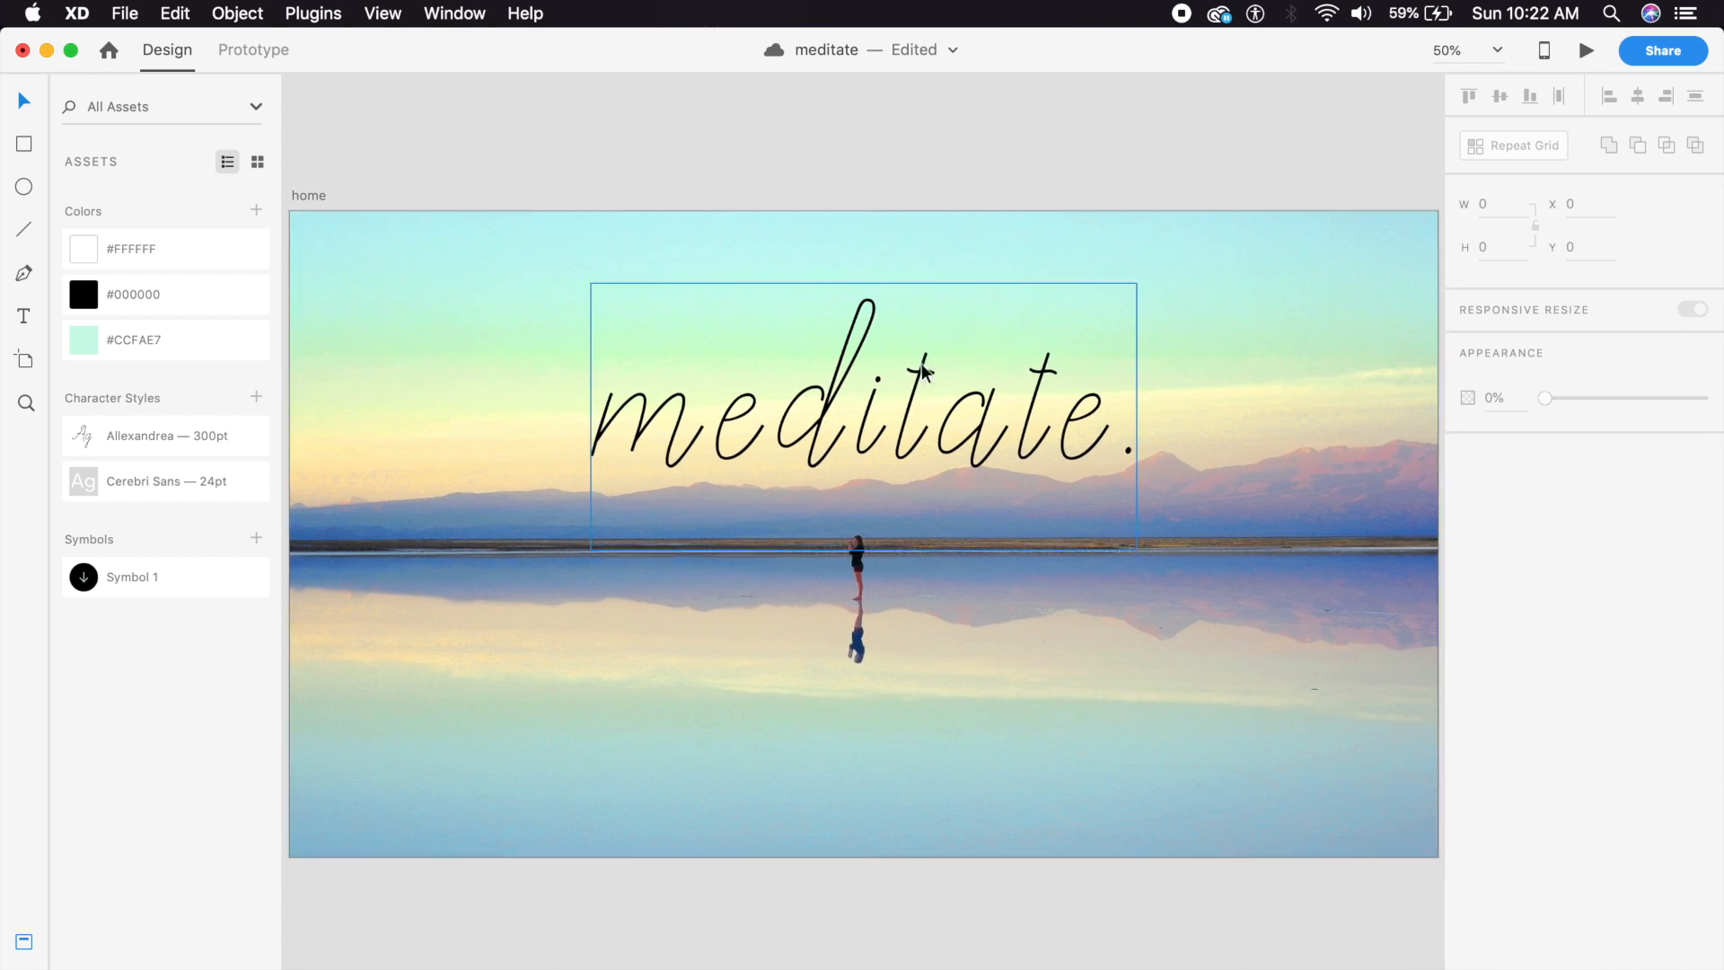
Convert the "meditate." title text to a path.
left_click(856, 440)
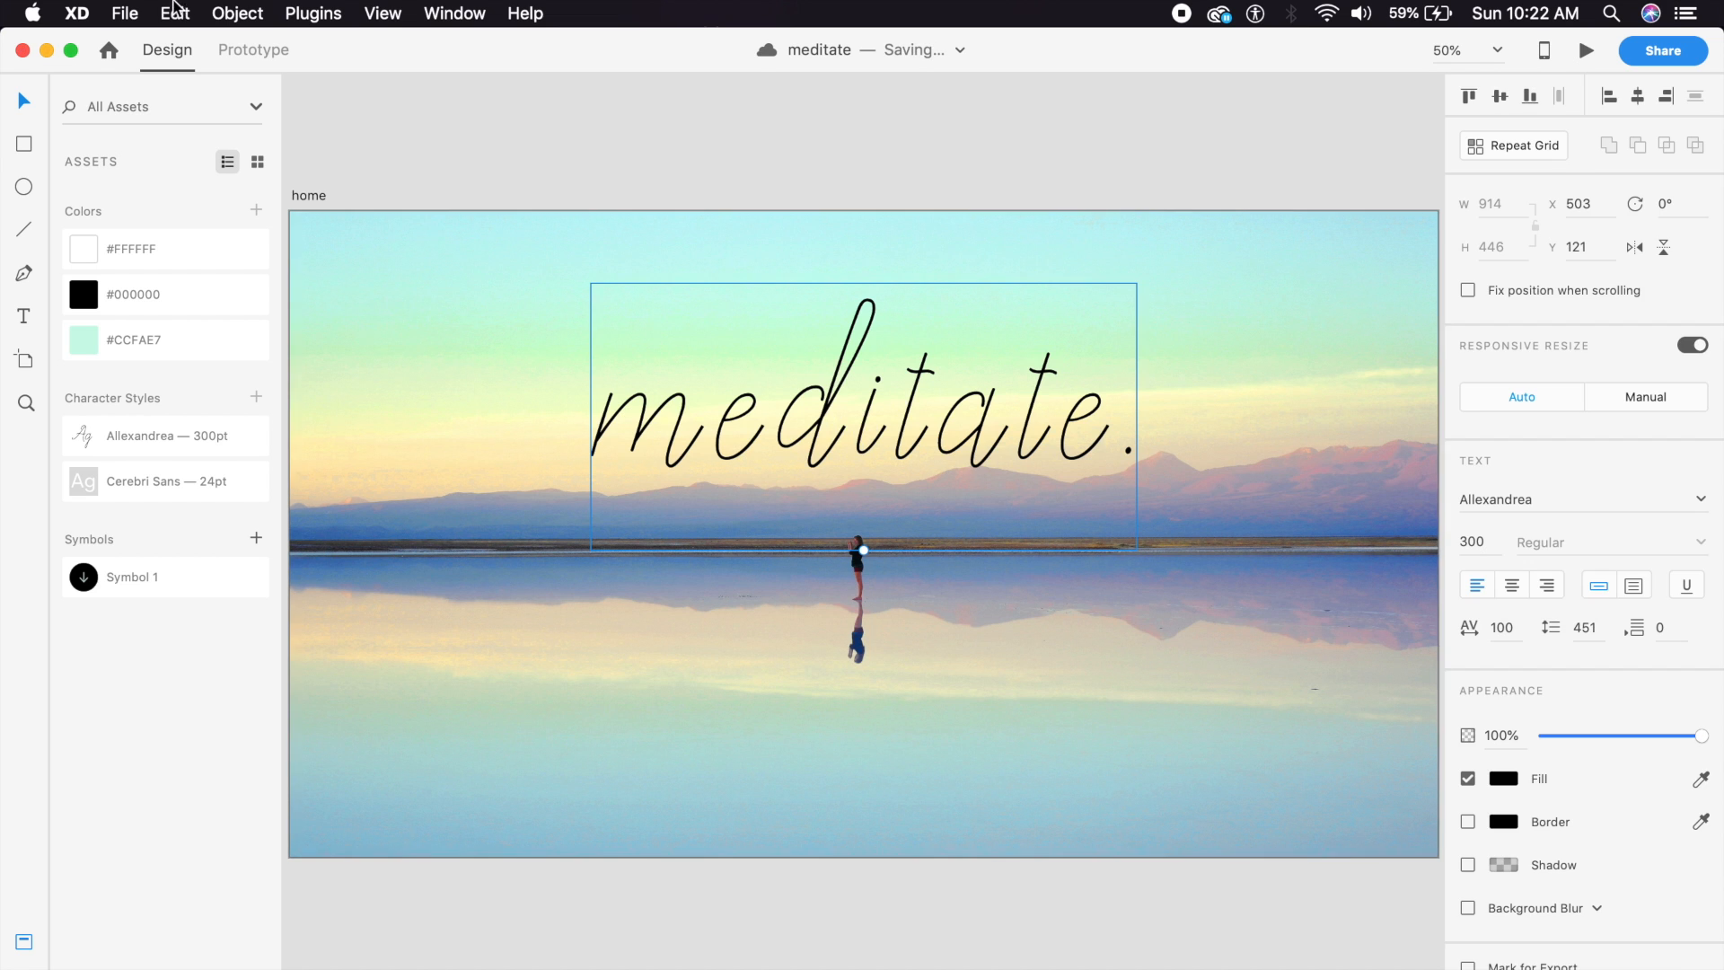
left_click(239, 11)
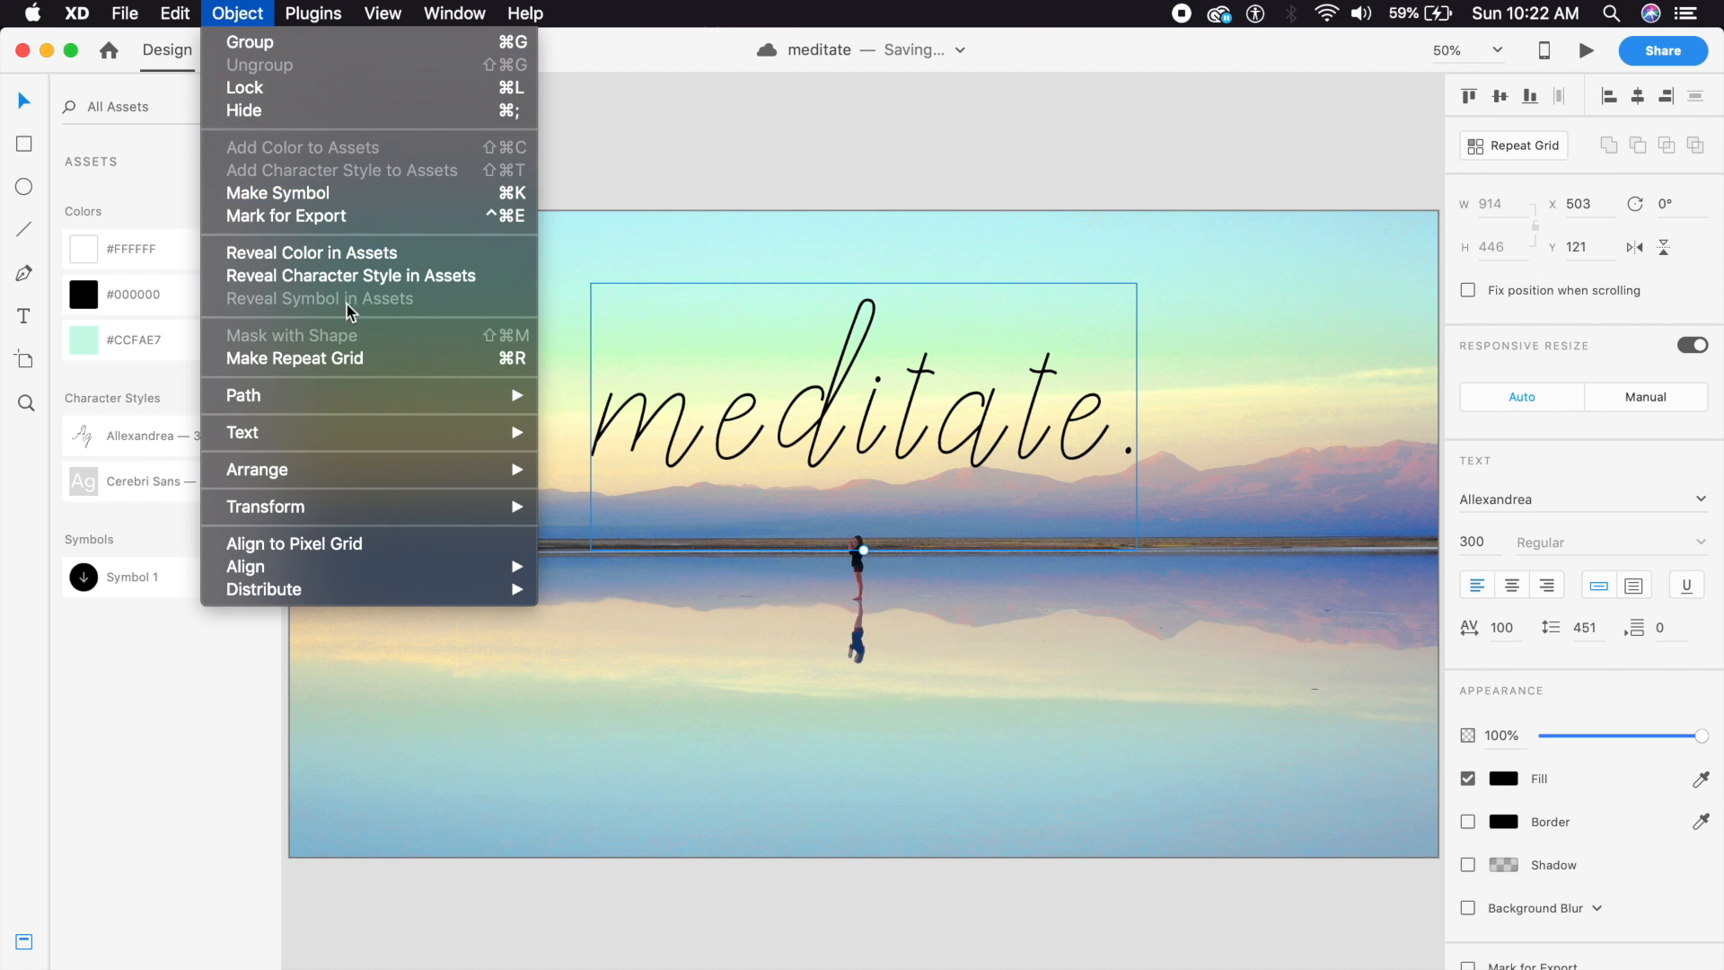
mouse_move(375, 393)
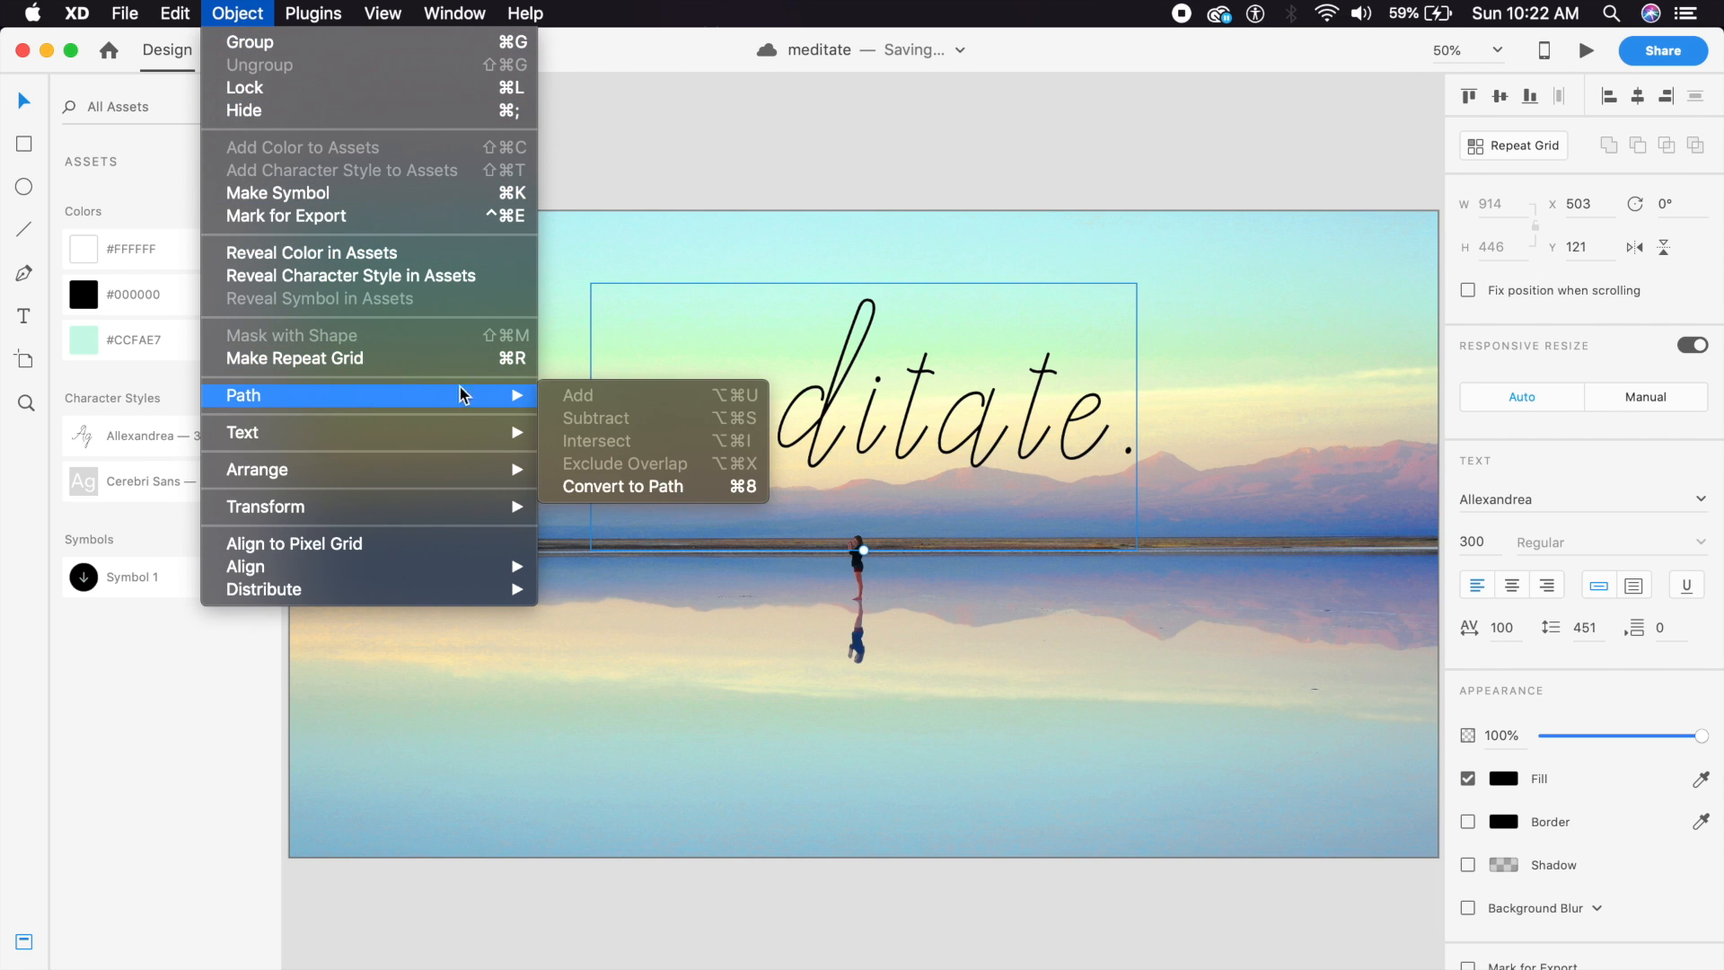
left_click(632, 485)
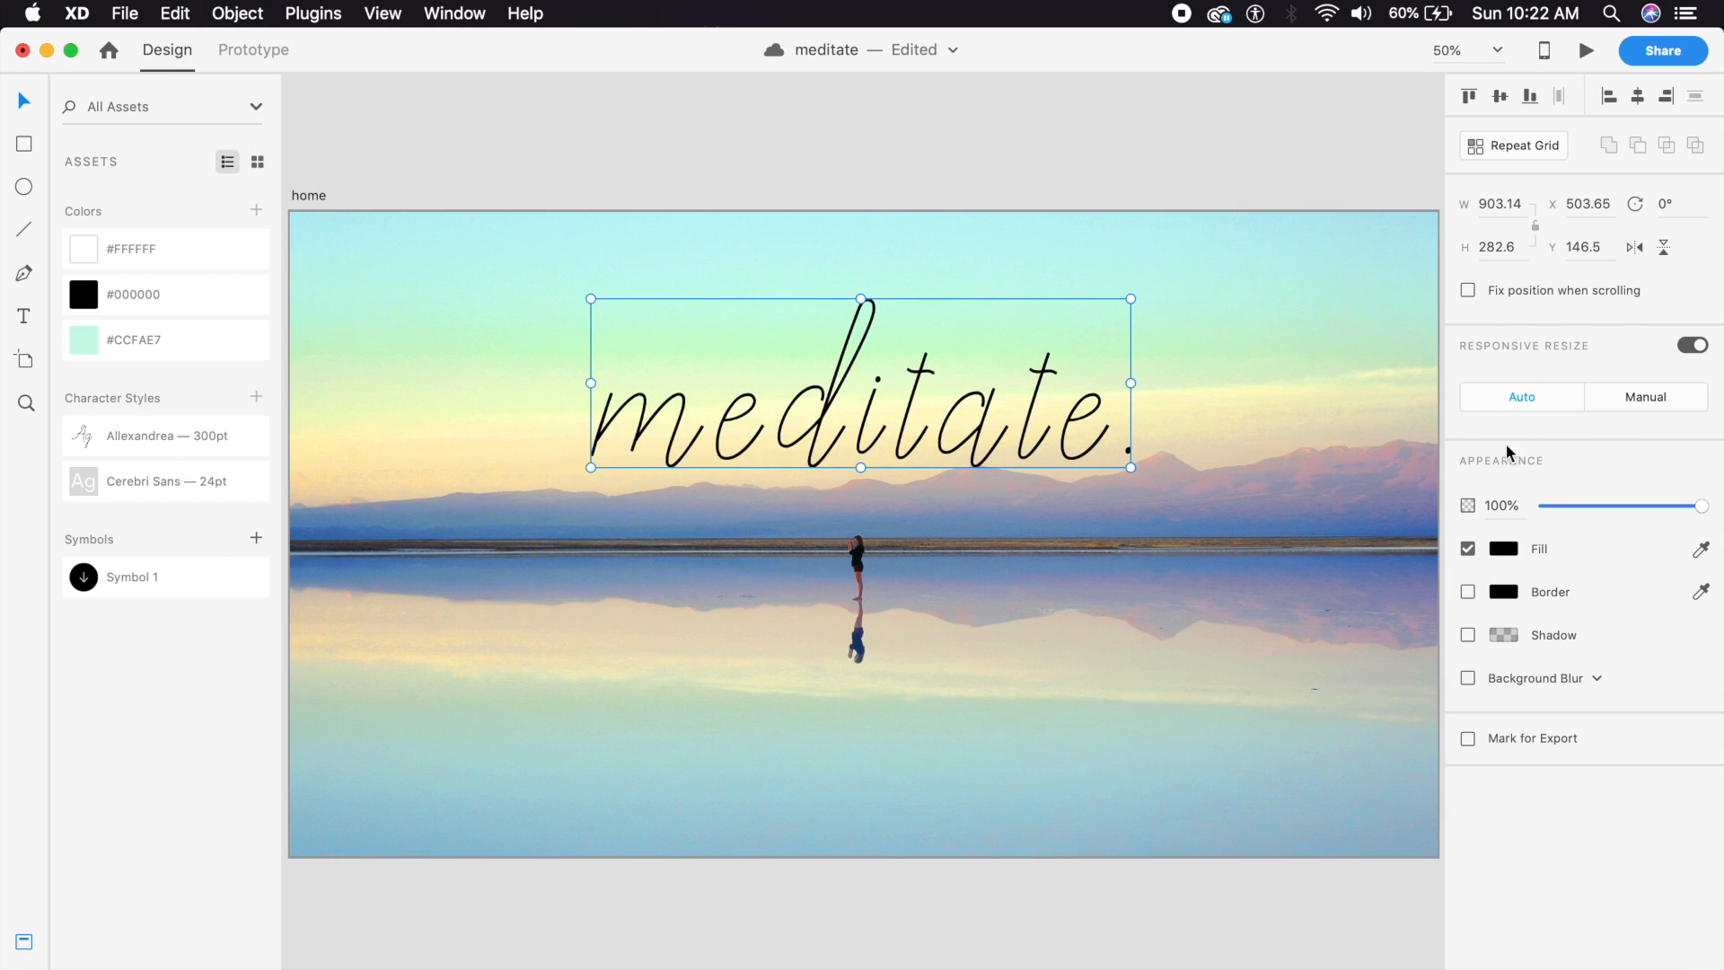
Change the title path's fill from a solid color to a linear gradient.
left_click(1504, 550)
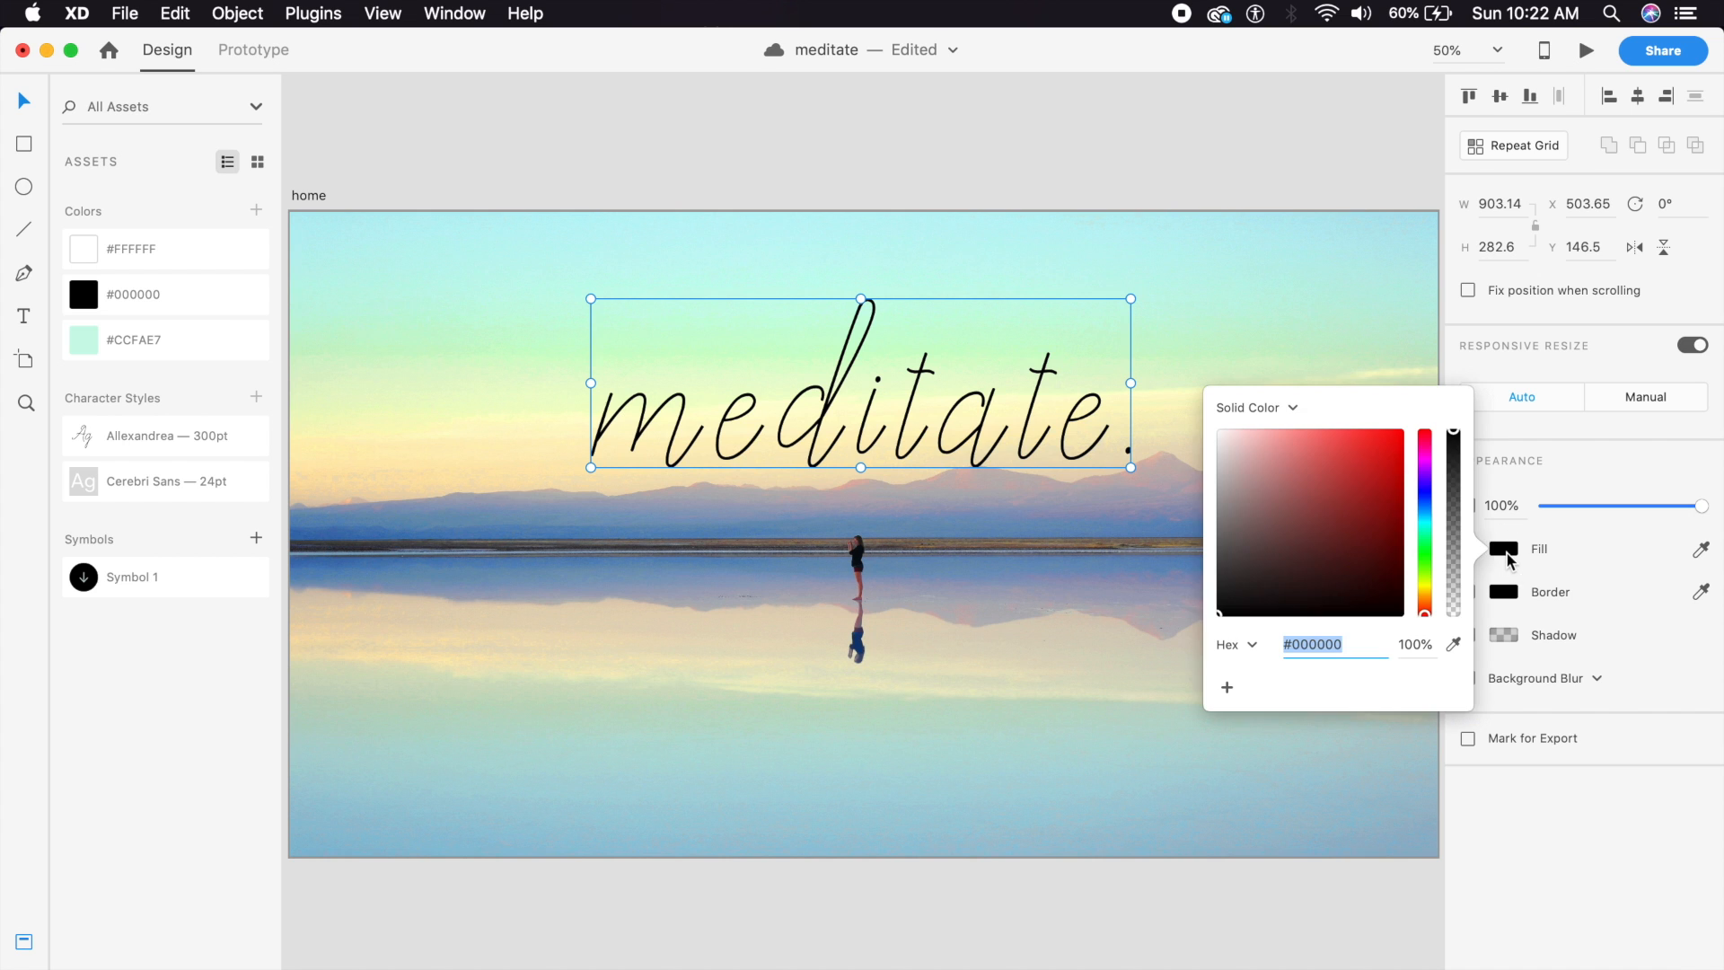
left_click(1286, 404)
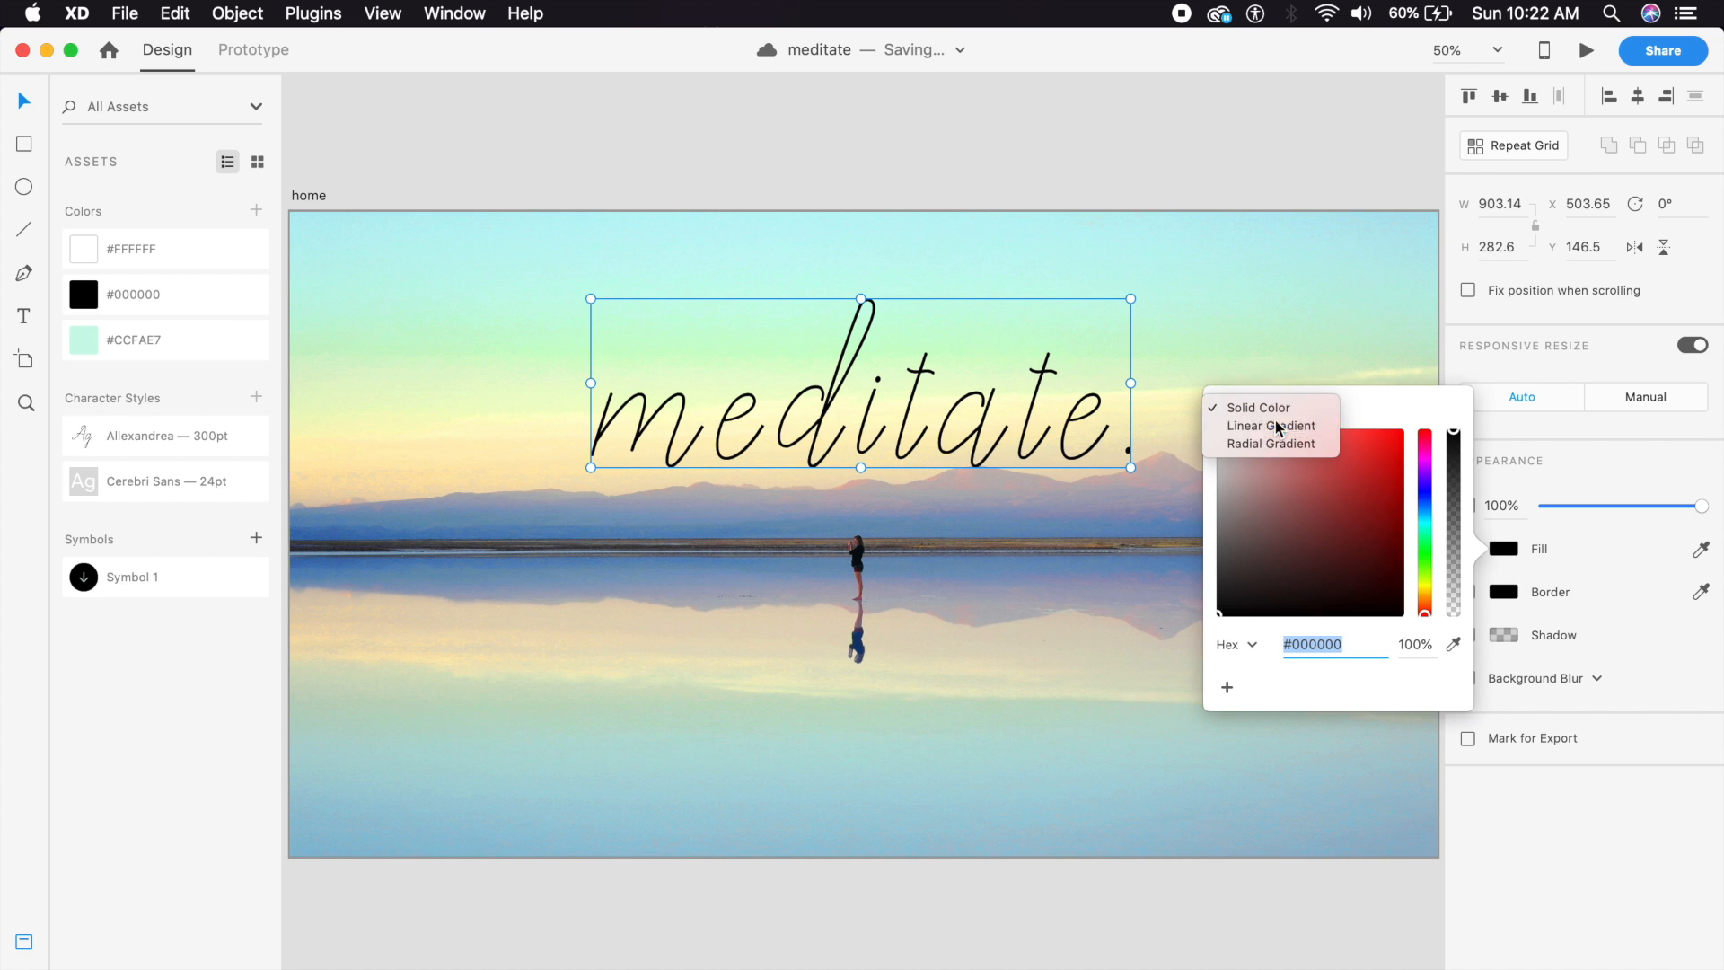
left_click(1275, 422)
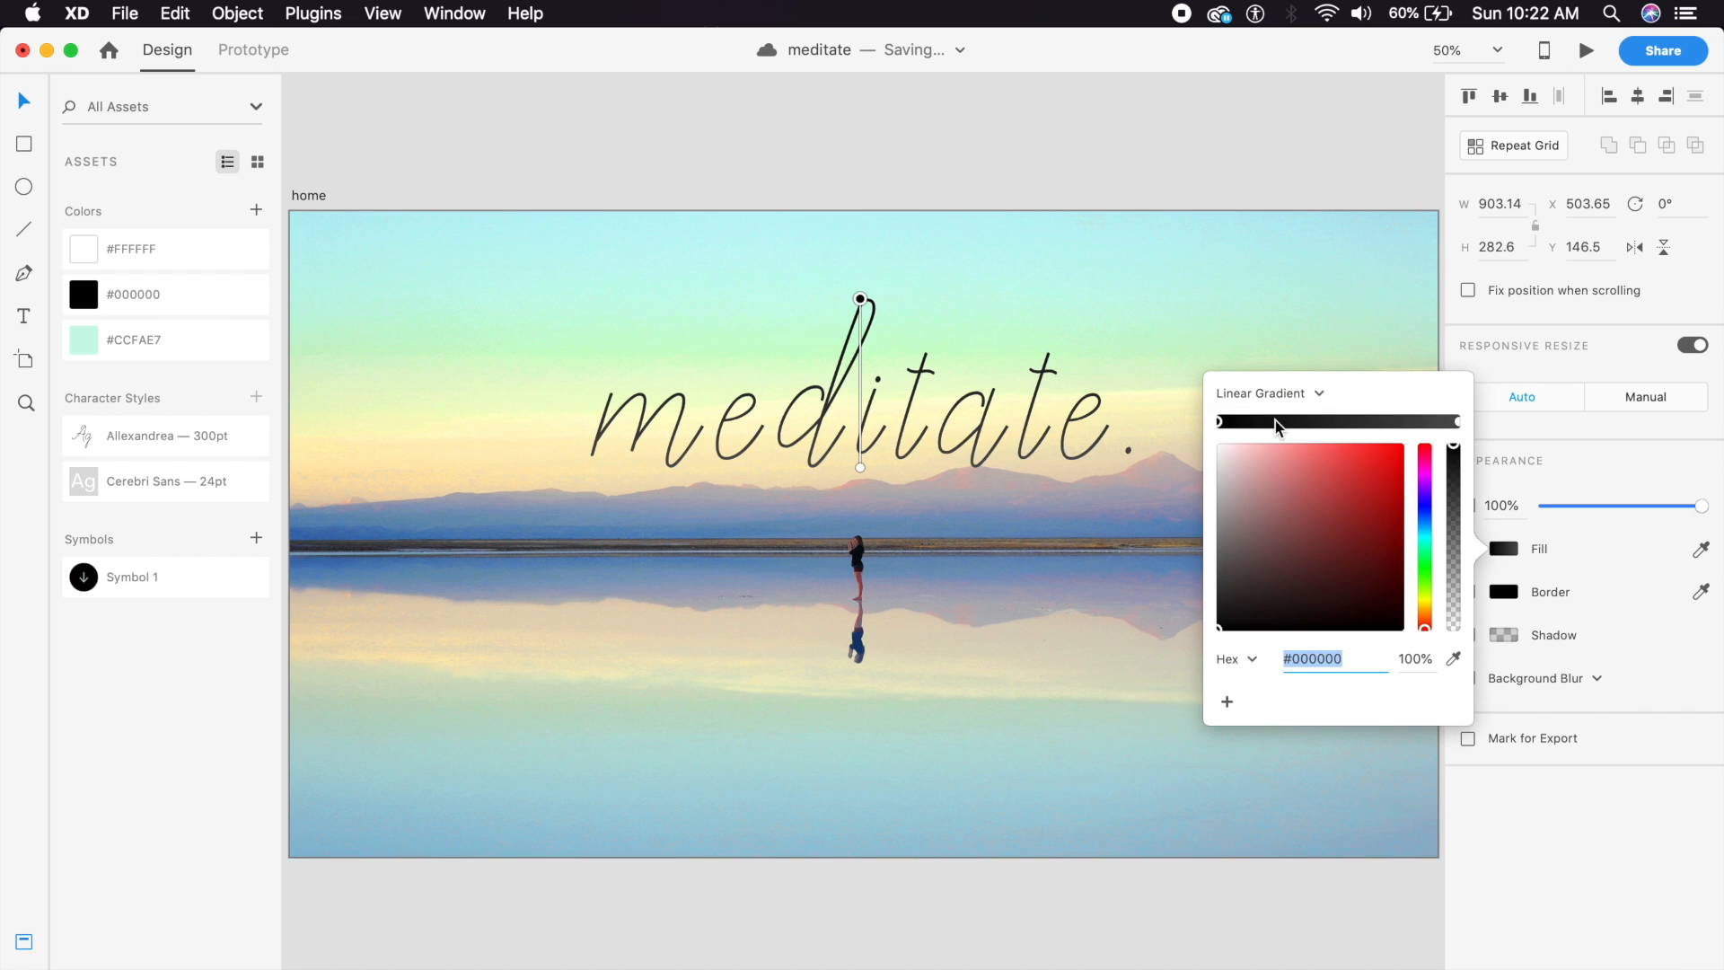
Set the opacity of the gradient's lower #545454 color stop to 30%.
left_click(861, 468)
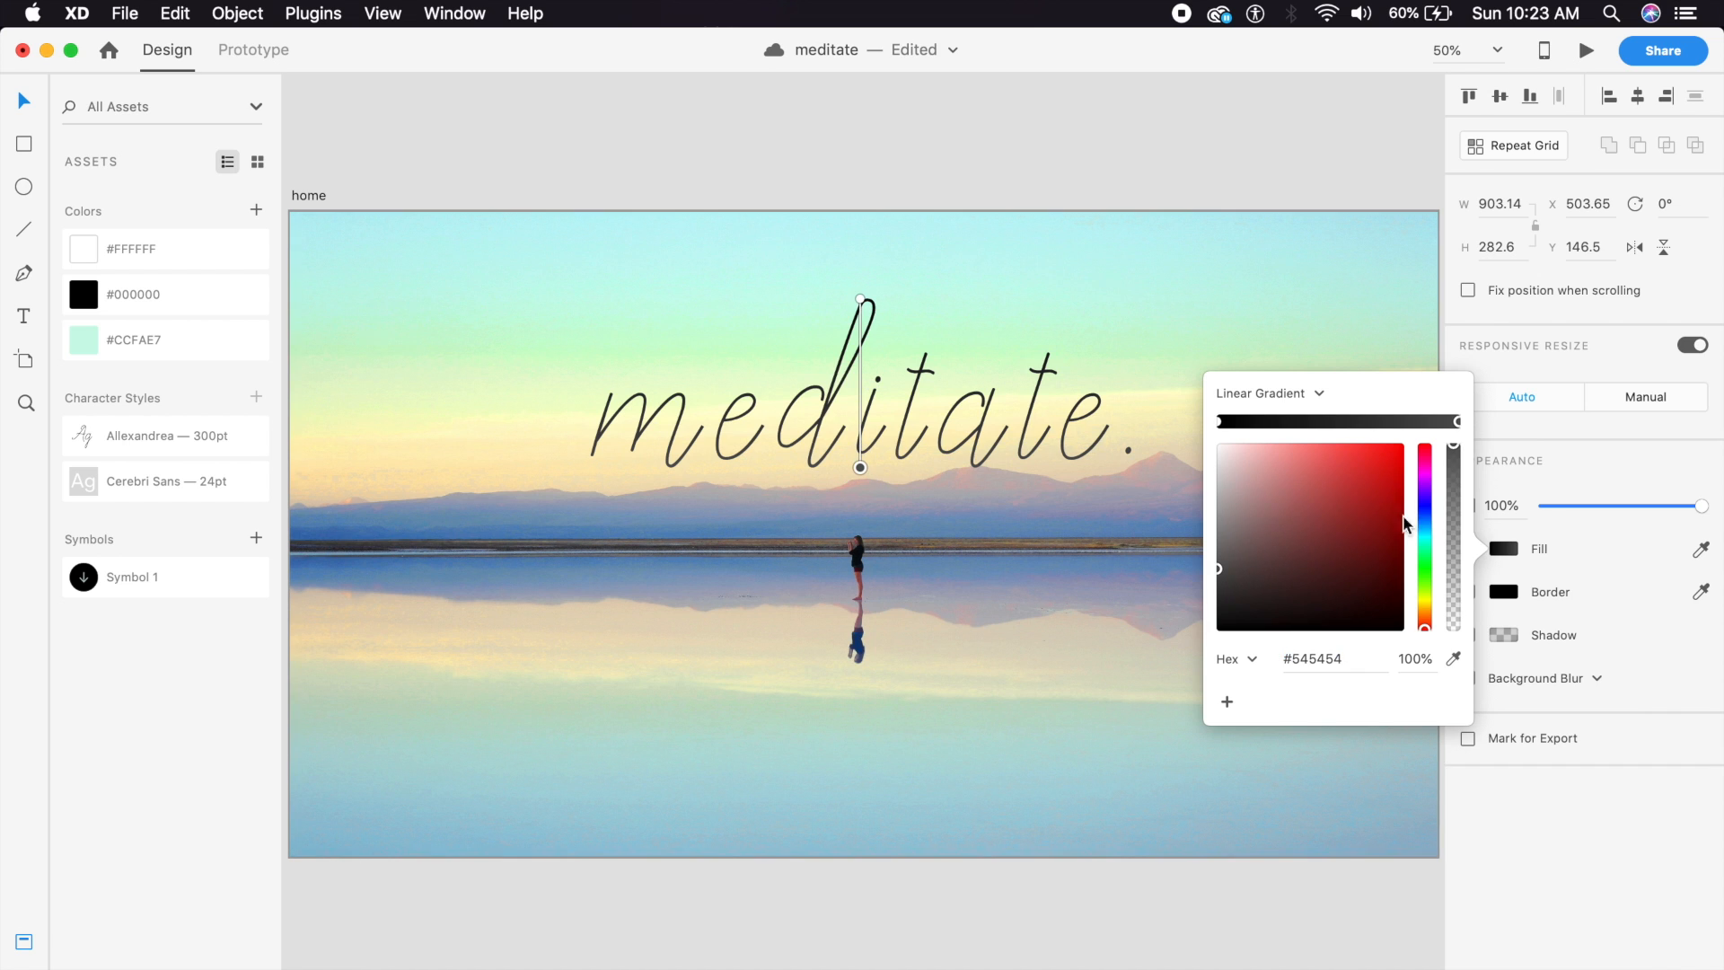
left_click_drag(1454, 501, 1458, 545)
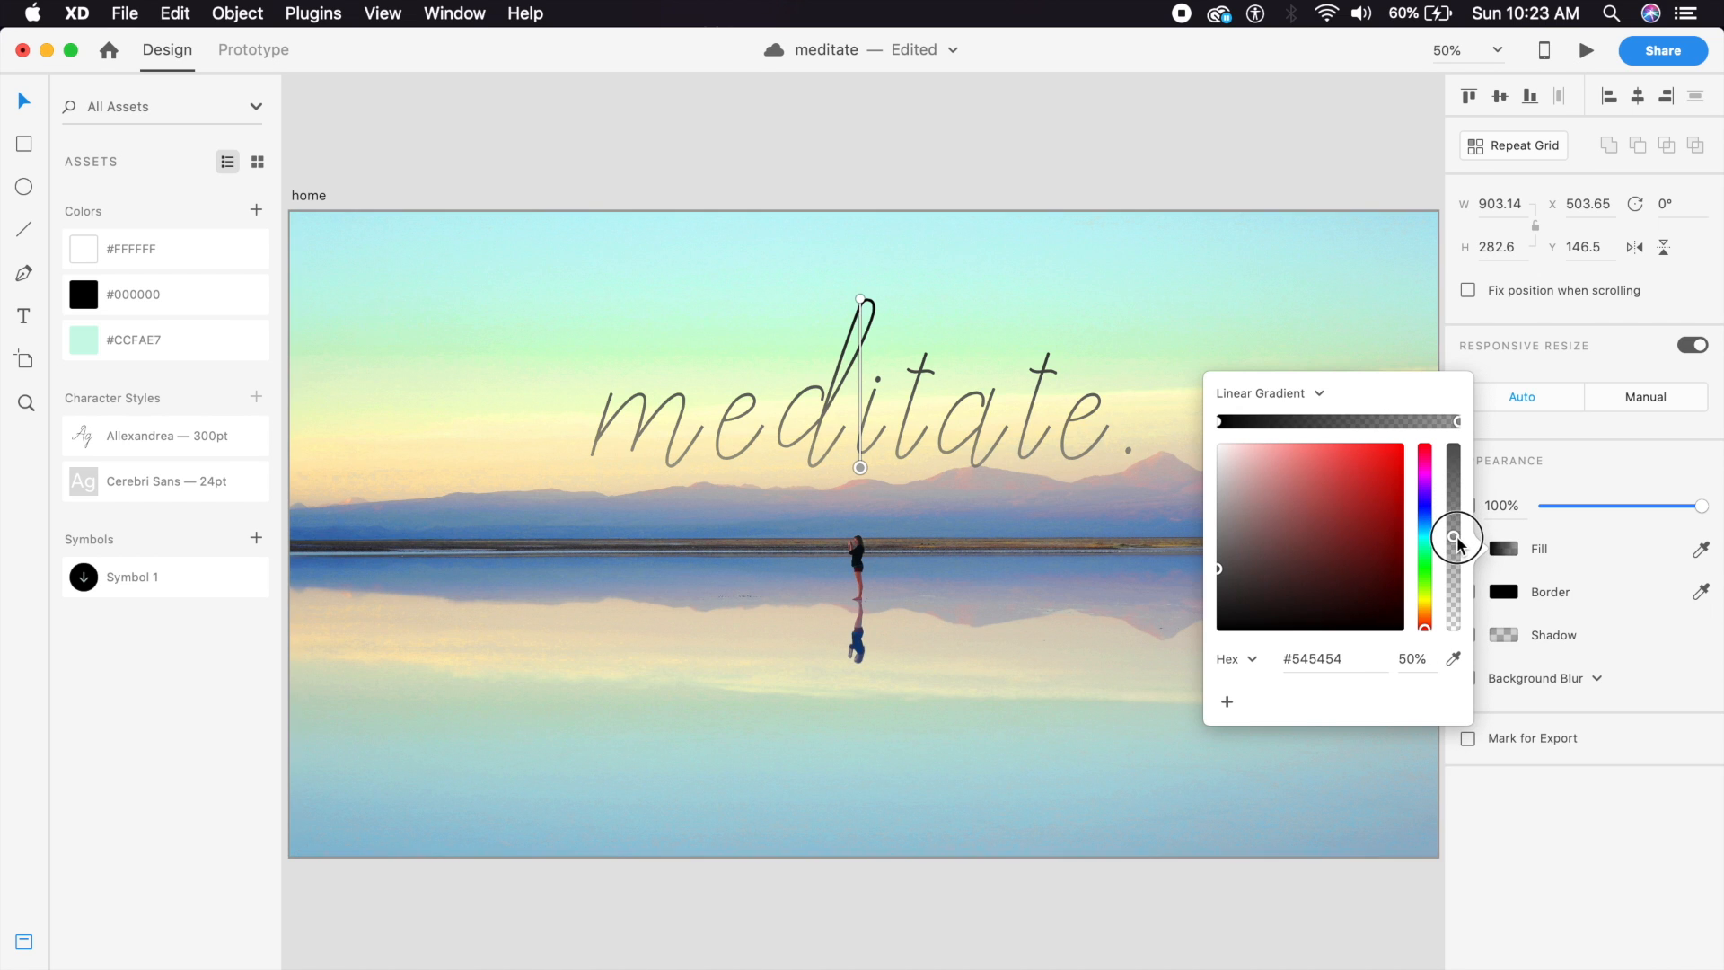
left_click_drag(1457, 543, 1456, 549)
left_click(1423, 665)
type("30")
key("Return")
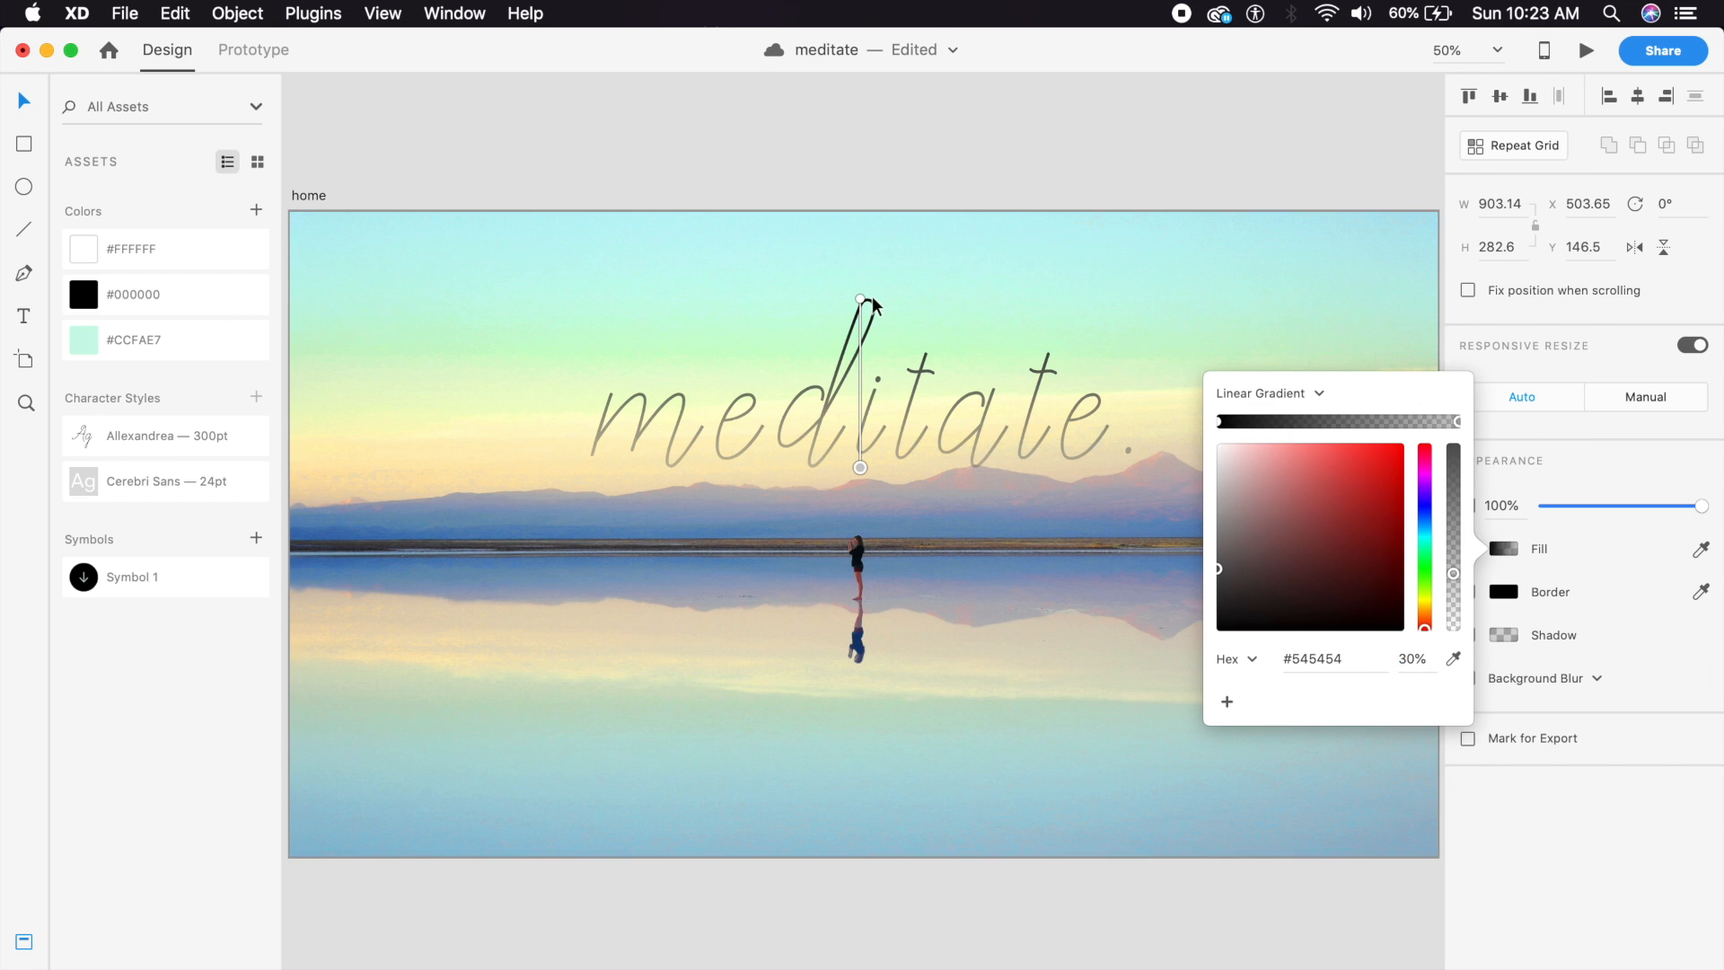
left_click(939, 280)
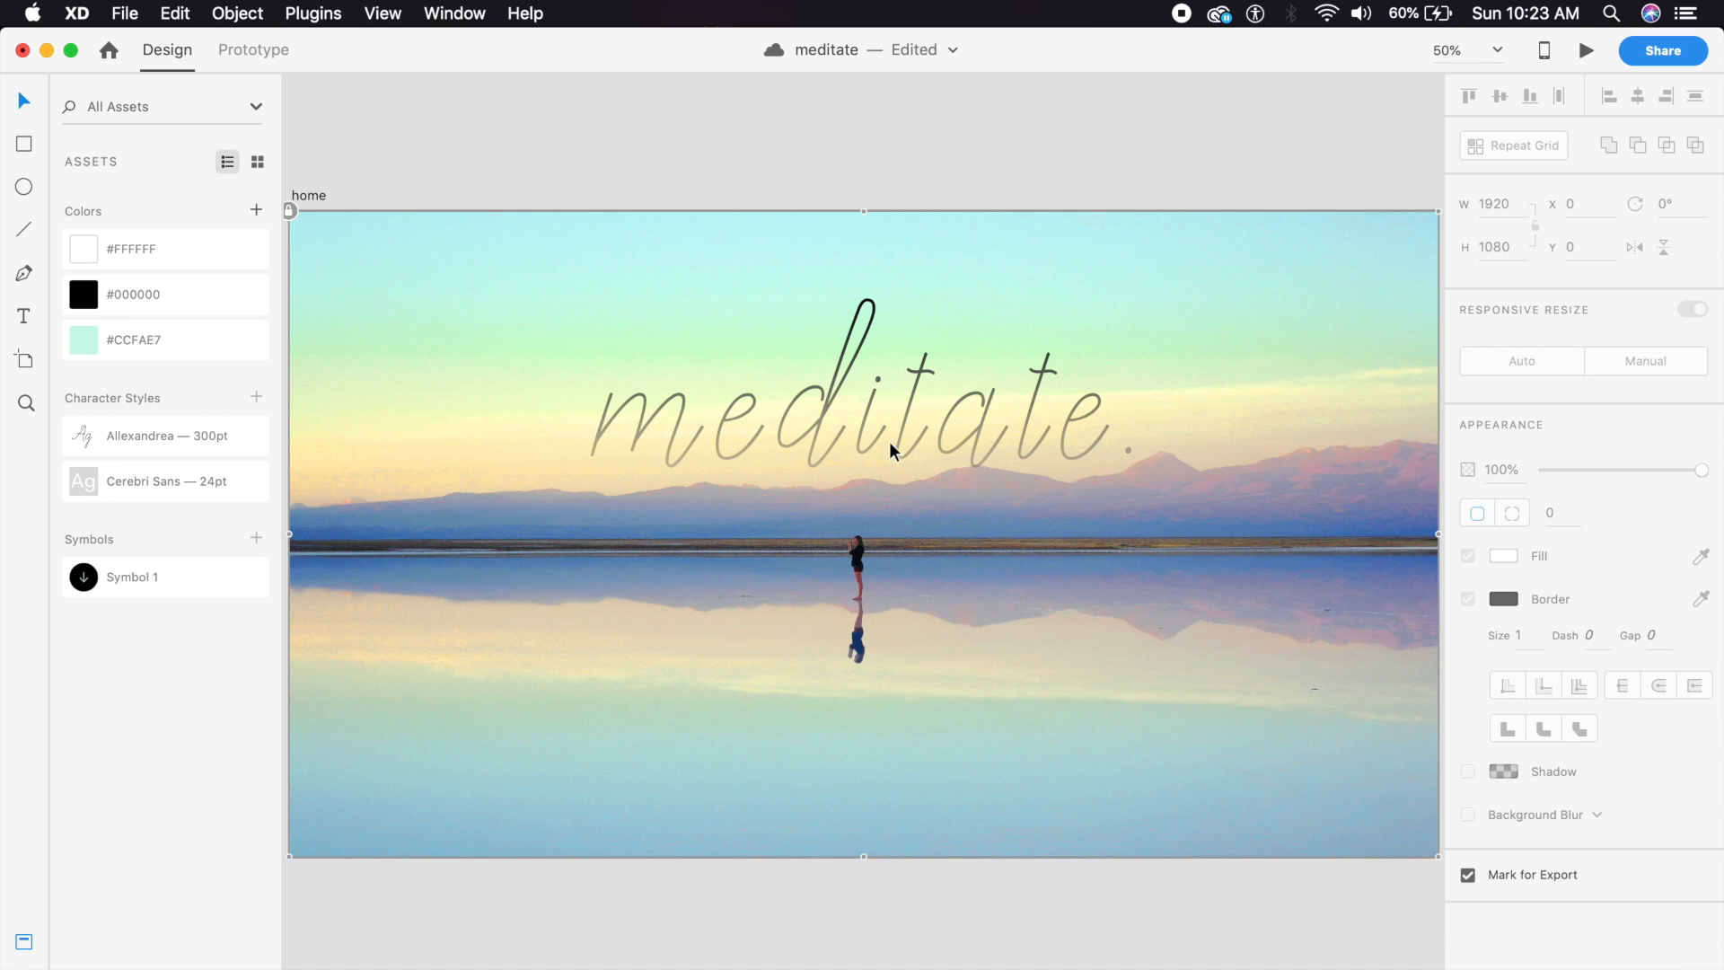
Duplicate the gradient title and flip the copy vertically to make a mirrored reflection.
left_click(923, 368)
left_click_drag(923, 368, 897, 546)
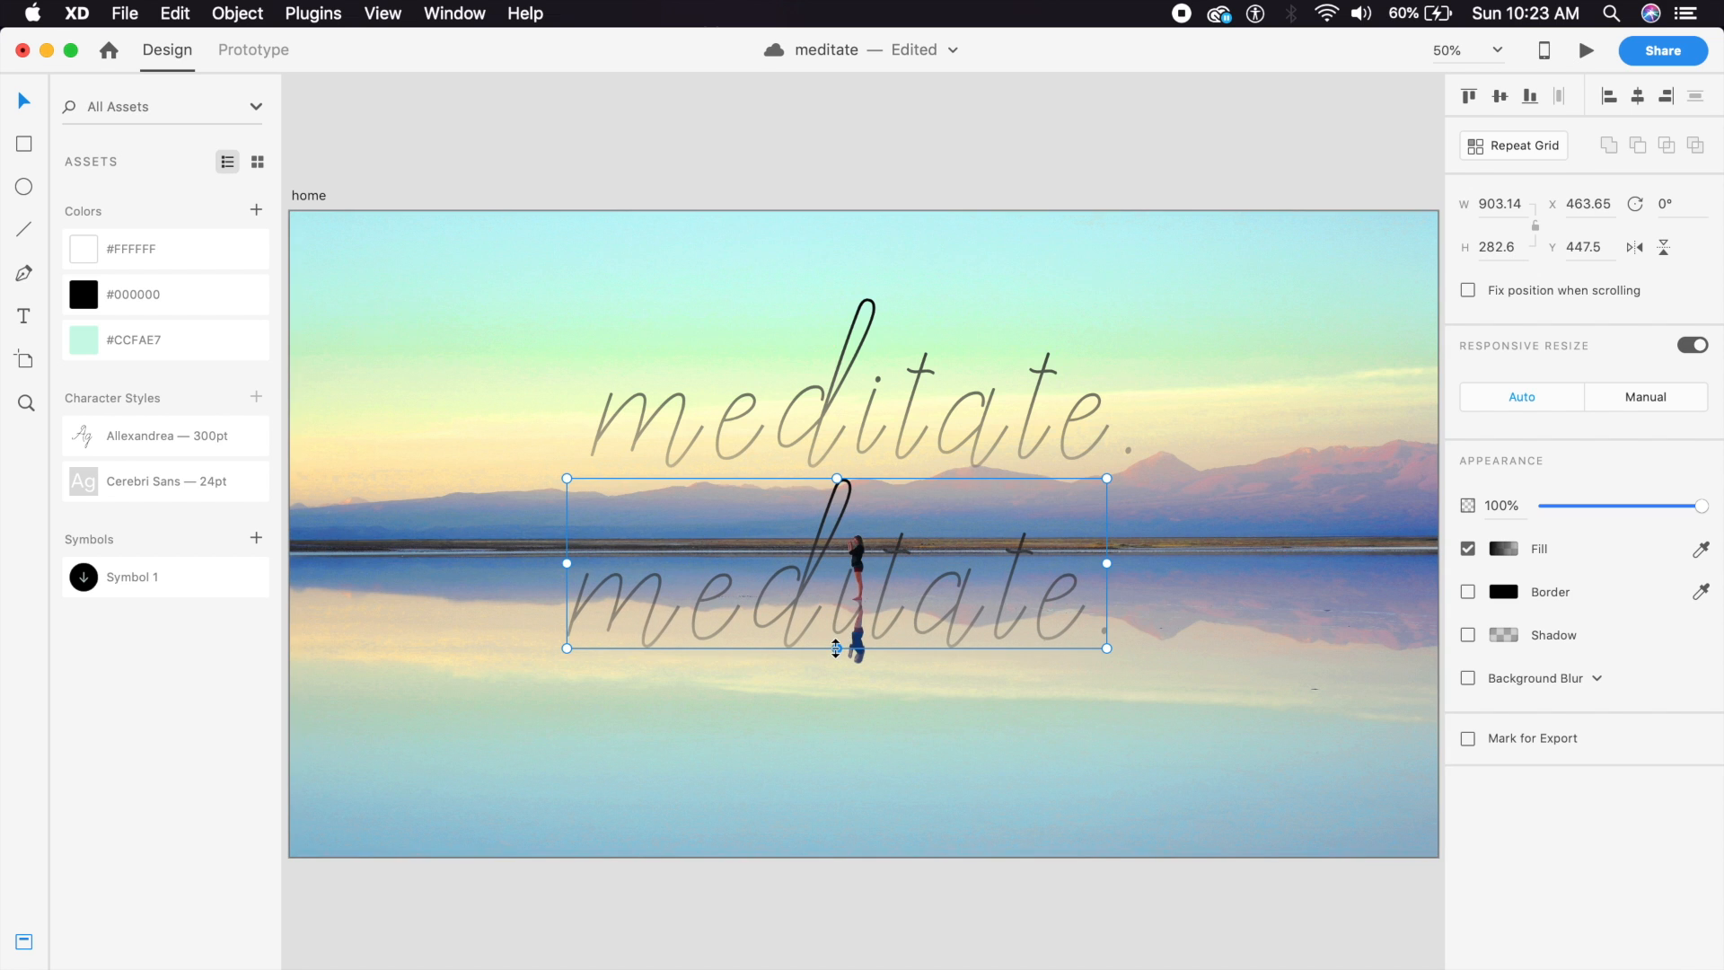
left_click_drag(835, 648, 837, 311)
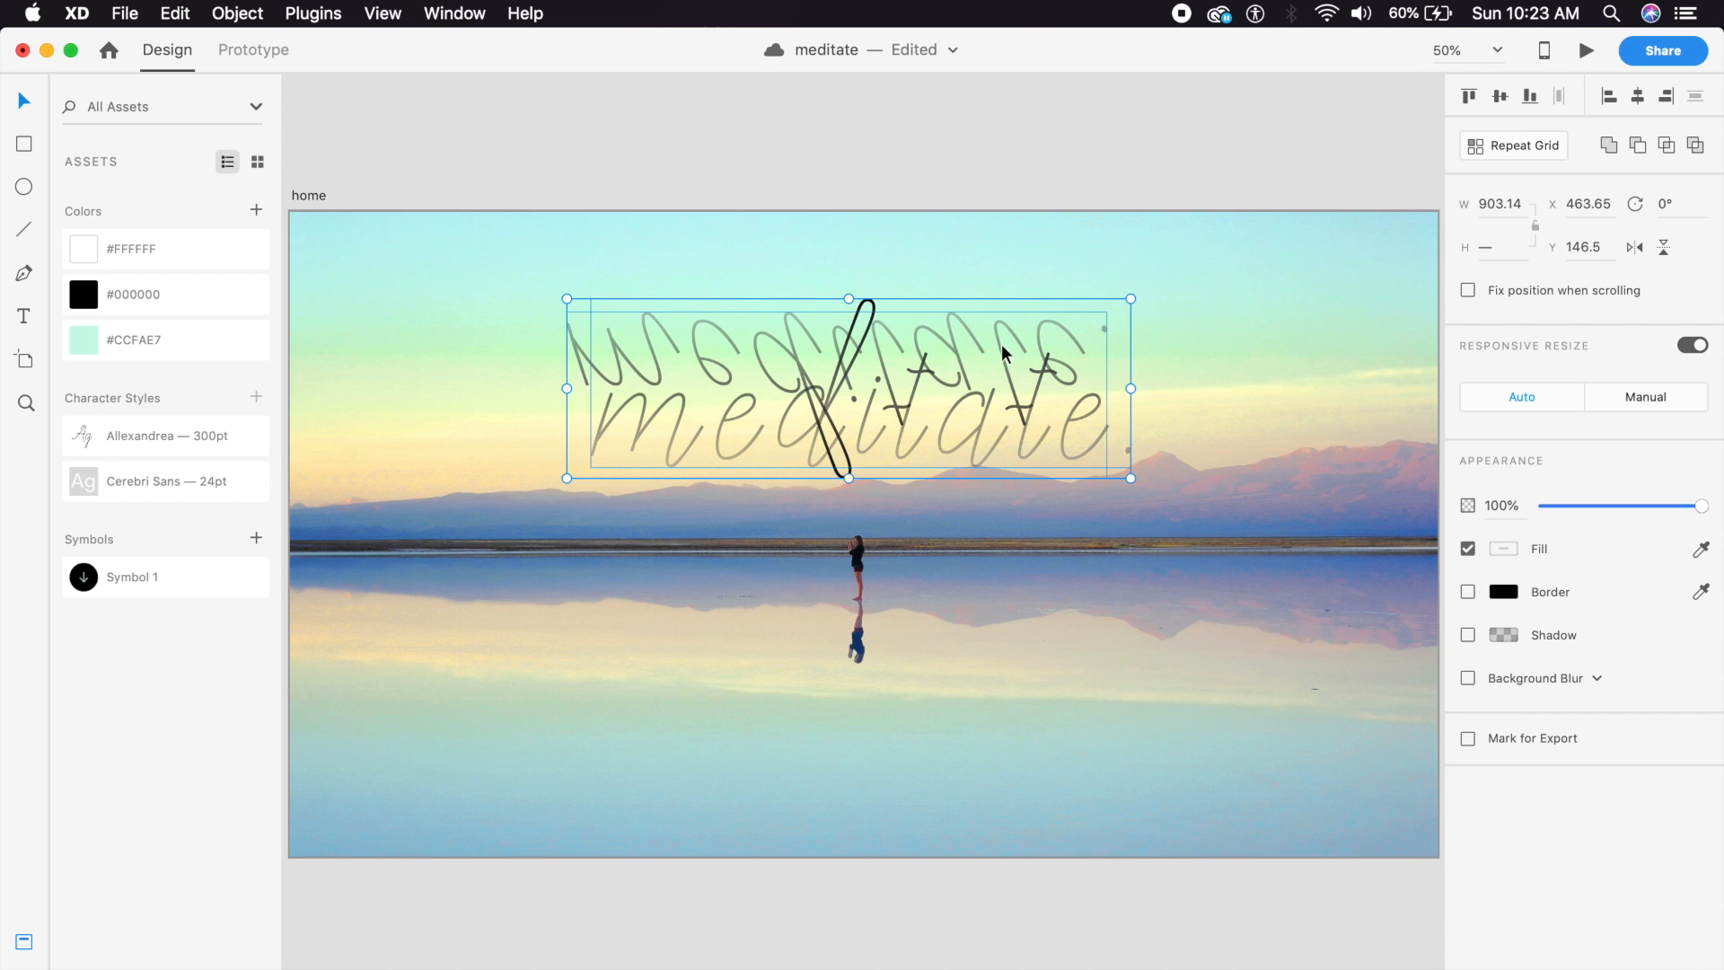
Align the flipped copy with the title below the horizon, reduce its height to about 212, and place it at about Y 674.
left_click(1019, 303)
left_click_drag(1005, 338, 1020, 582)
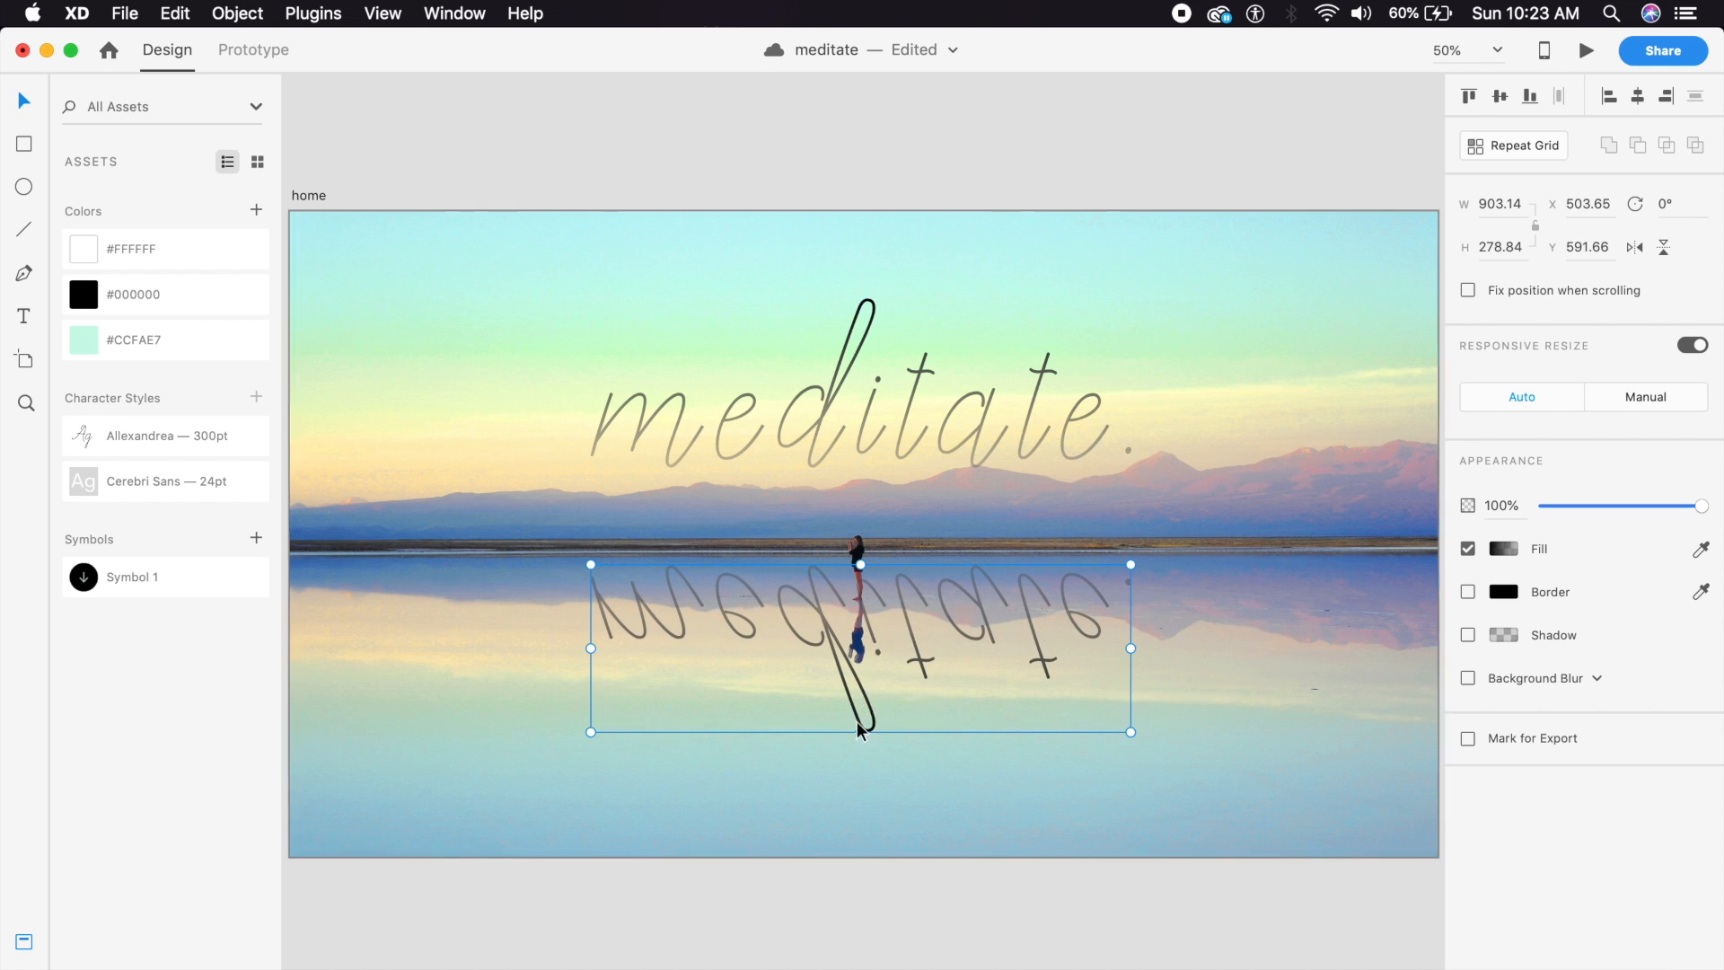
left_click_drag(862, 731, 861, 709)
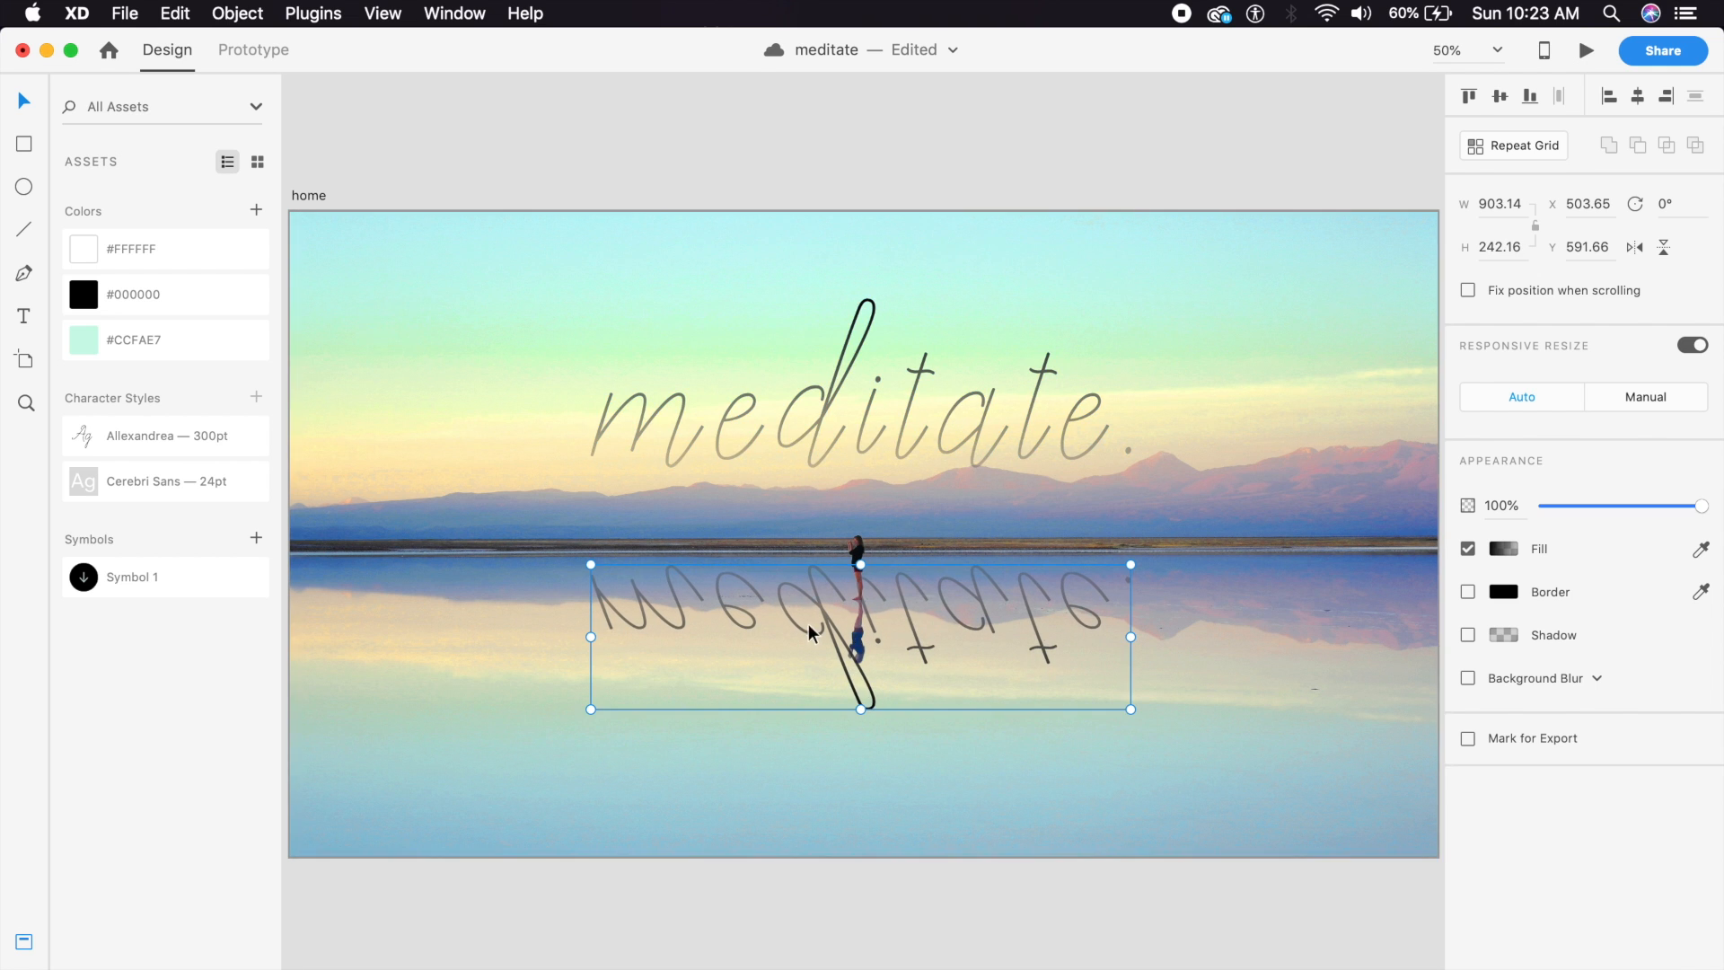
left_click_drag(860, 709, 854, 691)
left_click(875, 633)
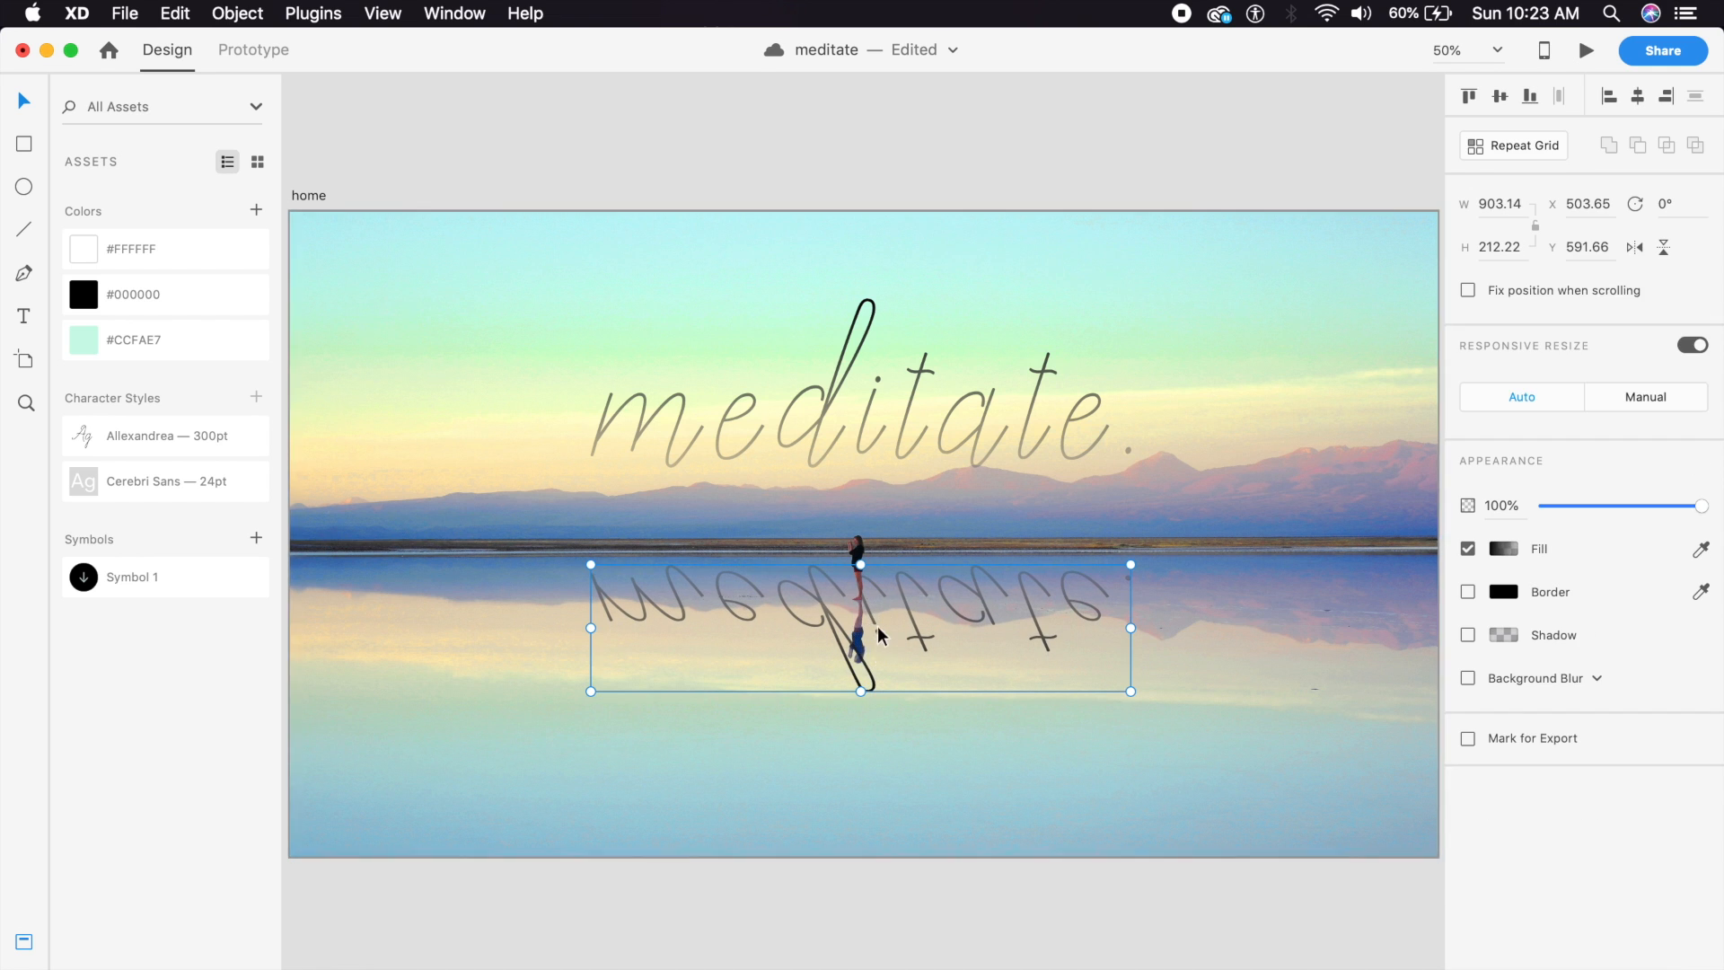
left_click_drag(862, 662, 868, 716)
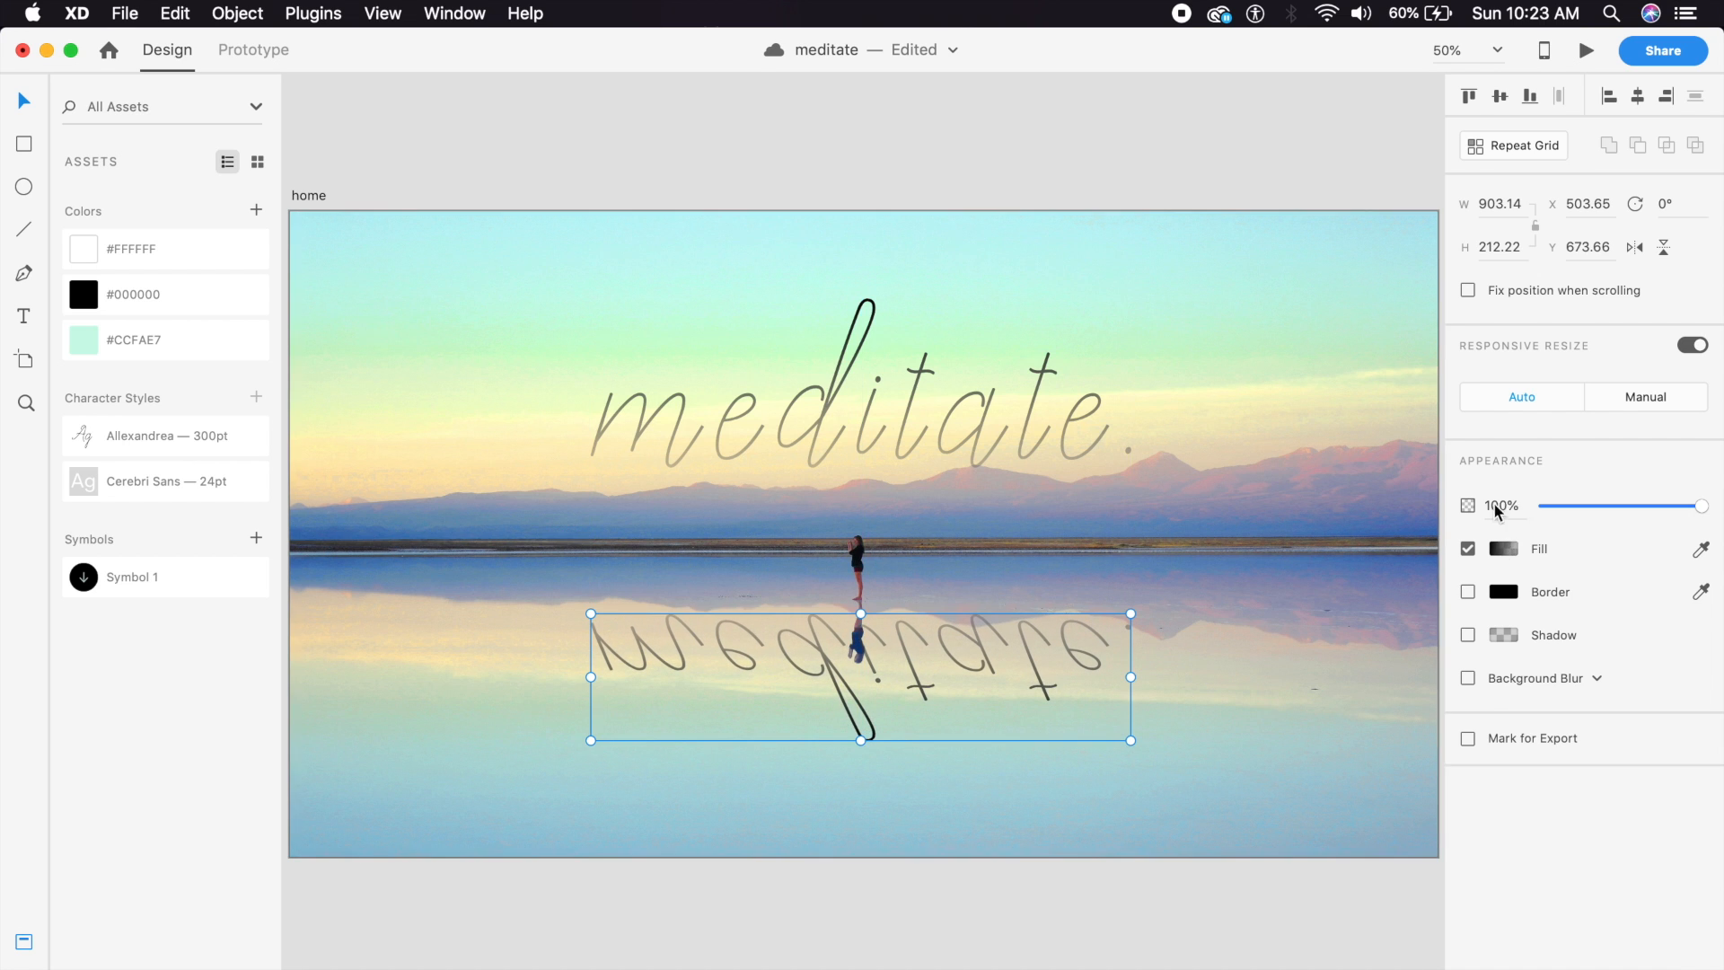
Set the opacity of the flipped title copy to 30%.
type("50")
key("Return")
left_click(1521, 505)
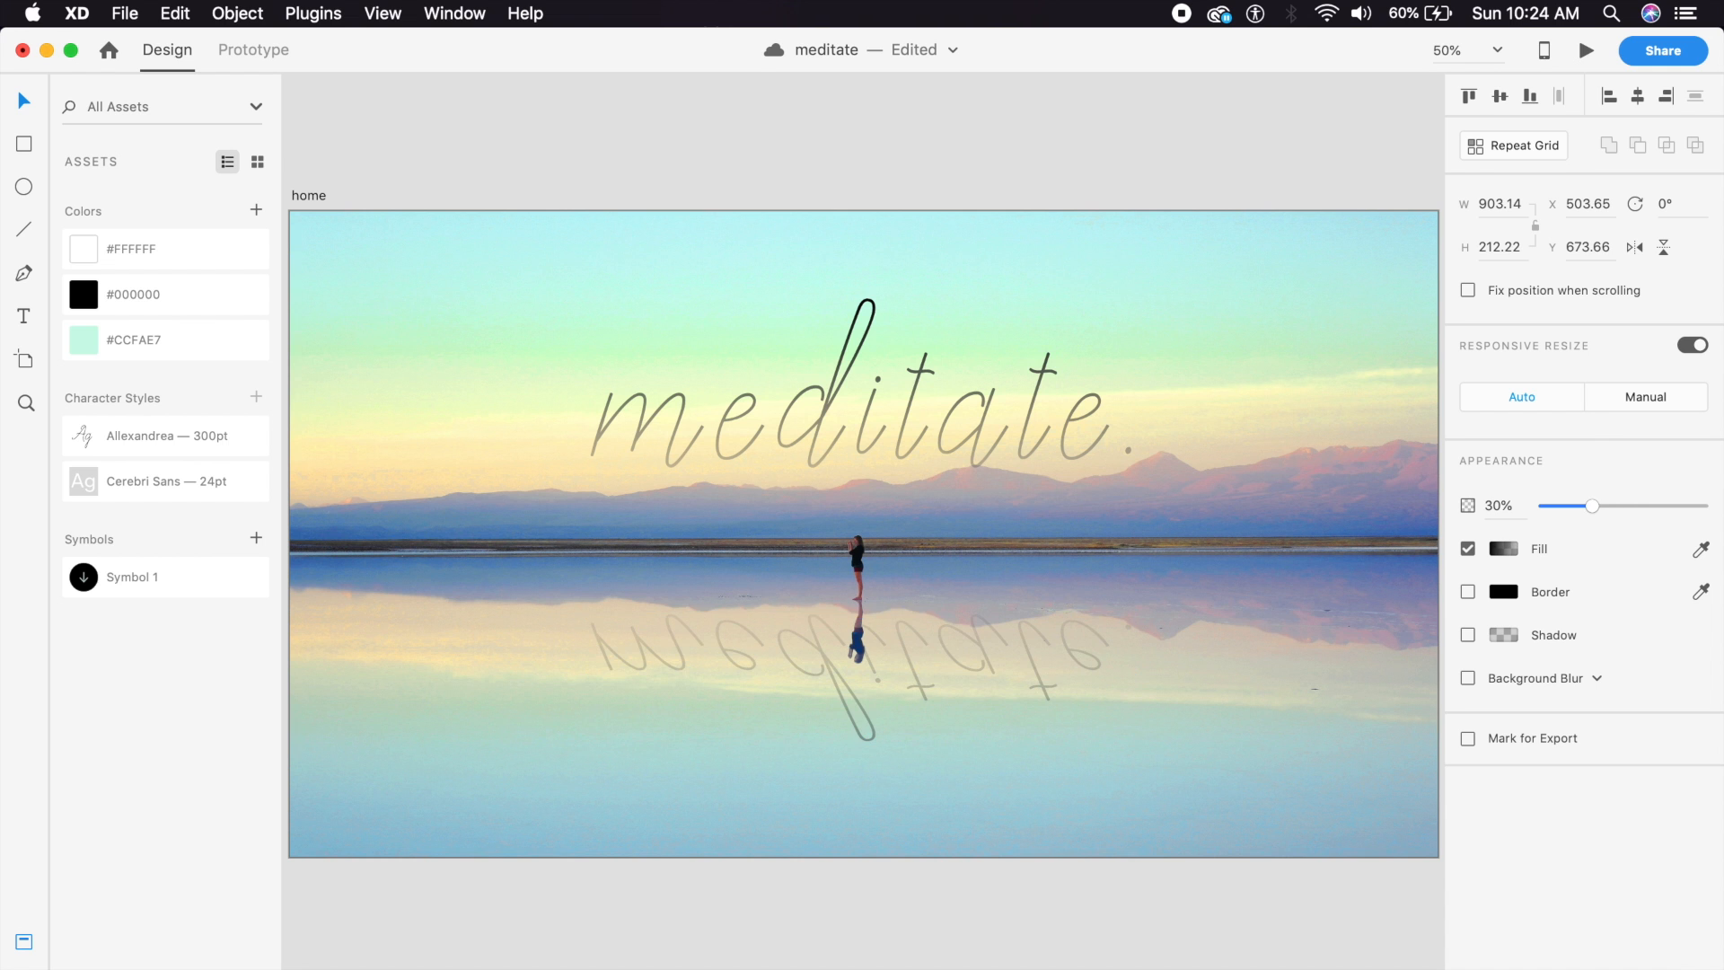
left_click(1134, 485)
key("super+minus")
key("super+plus")
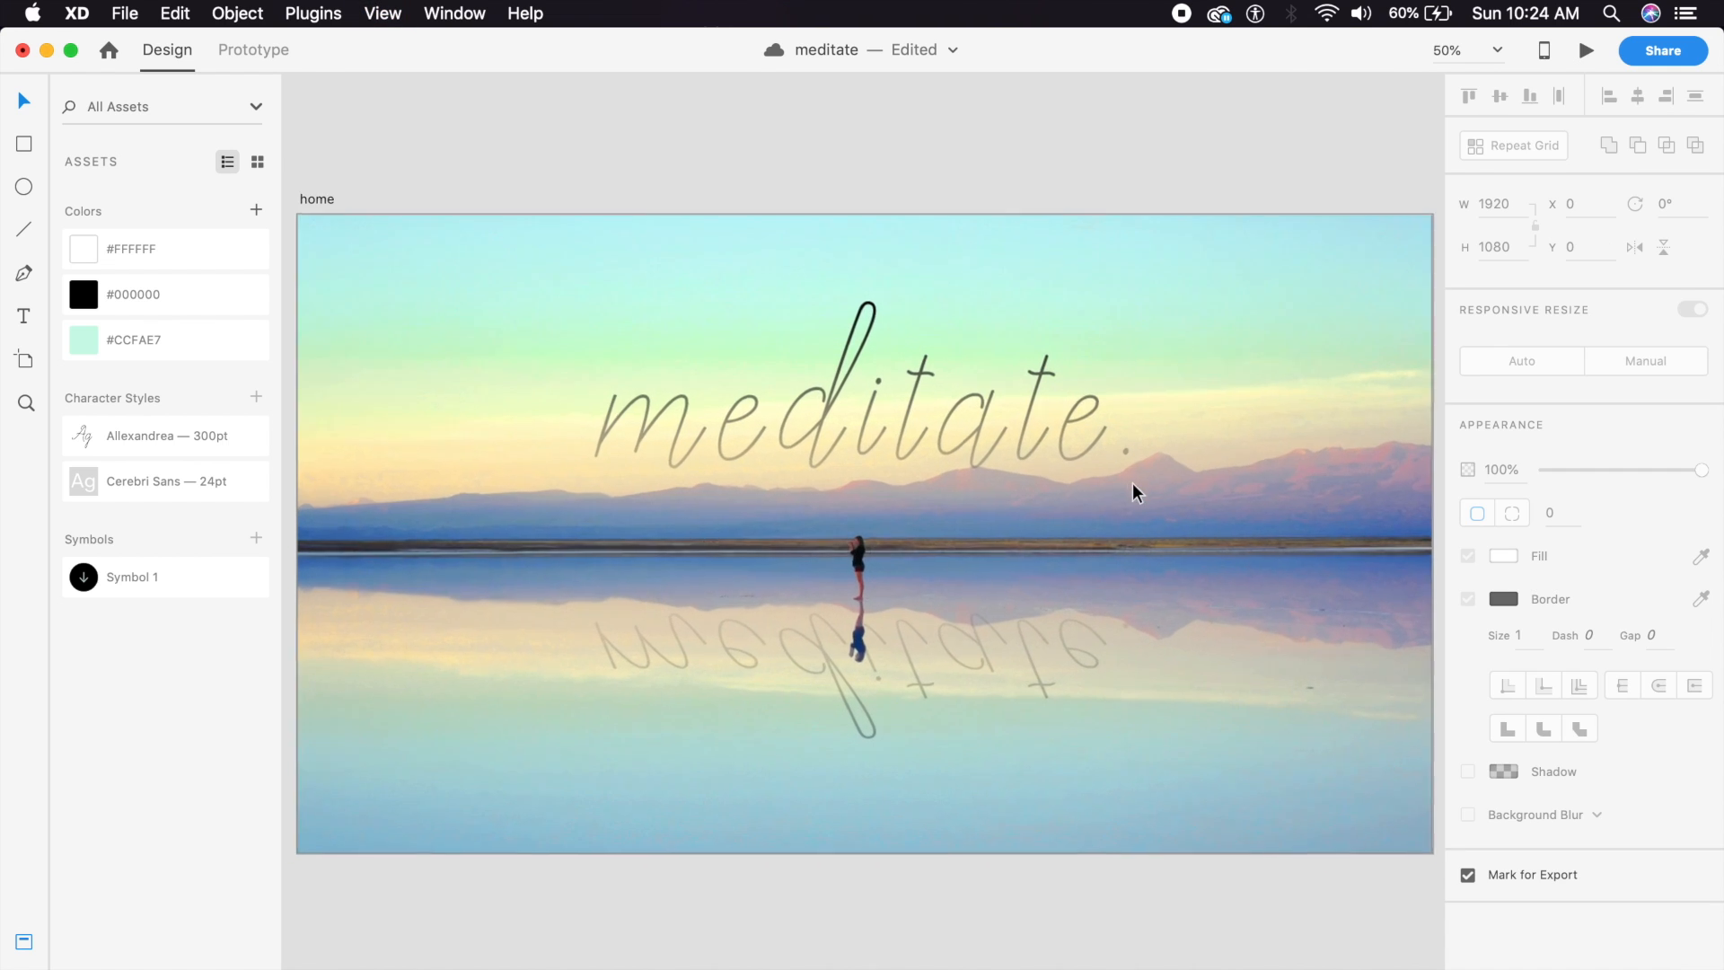
Lock the title and its reflection together.
left_click(828, 664)
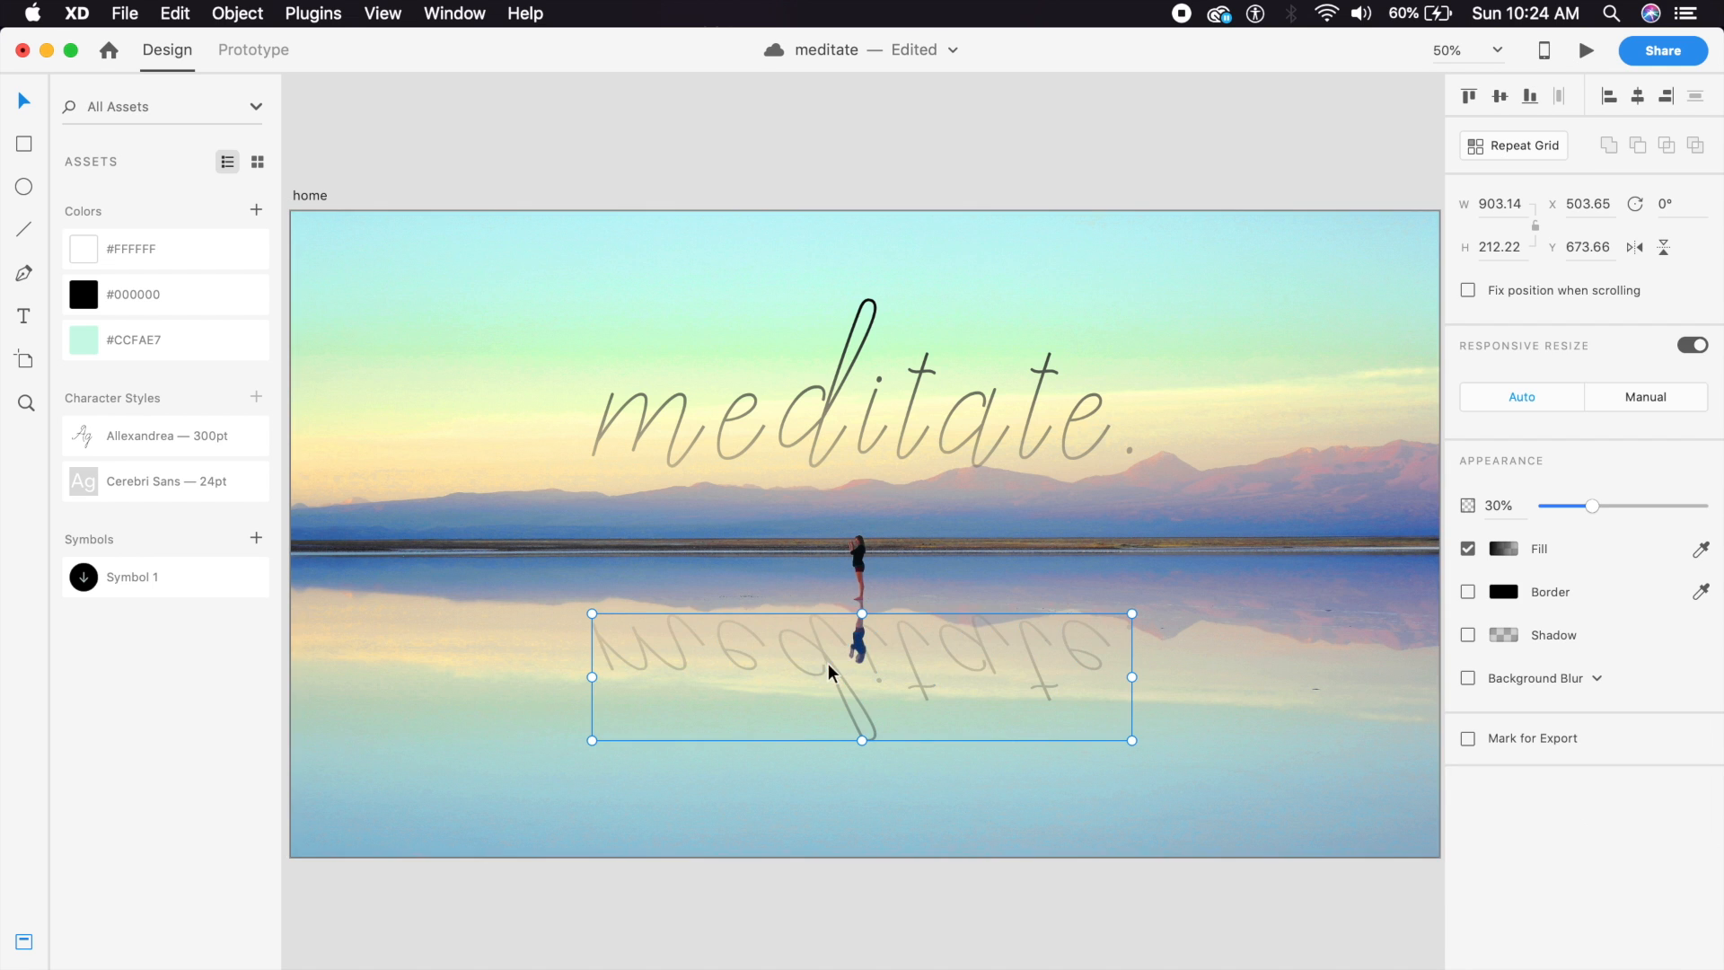
left_click(810, 437, "shift")
key("super+g")
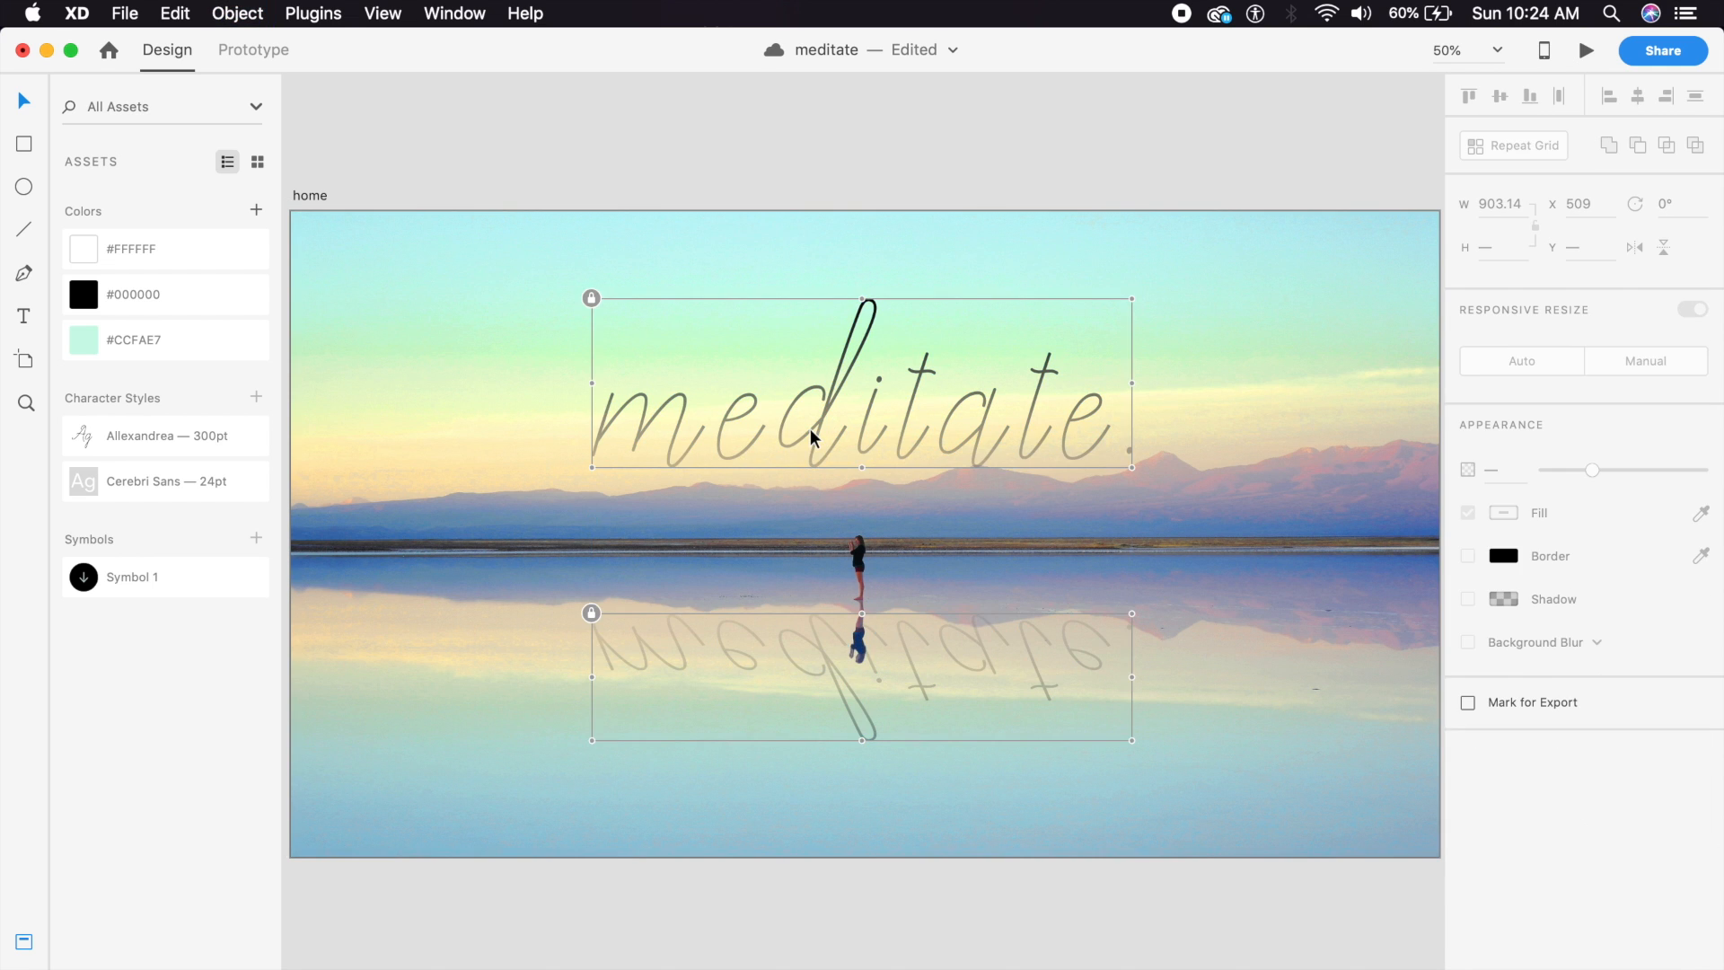
left_click(923, 266)
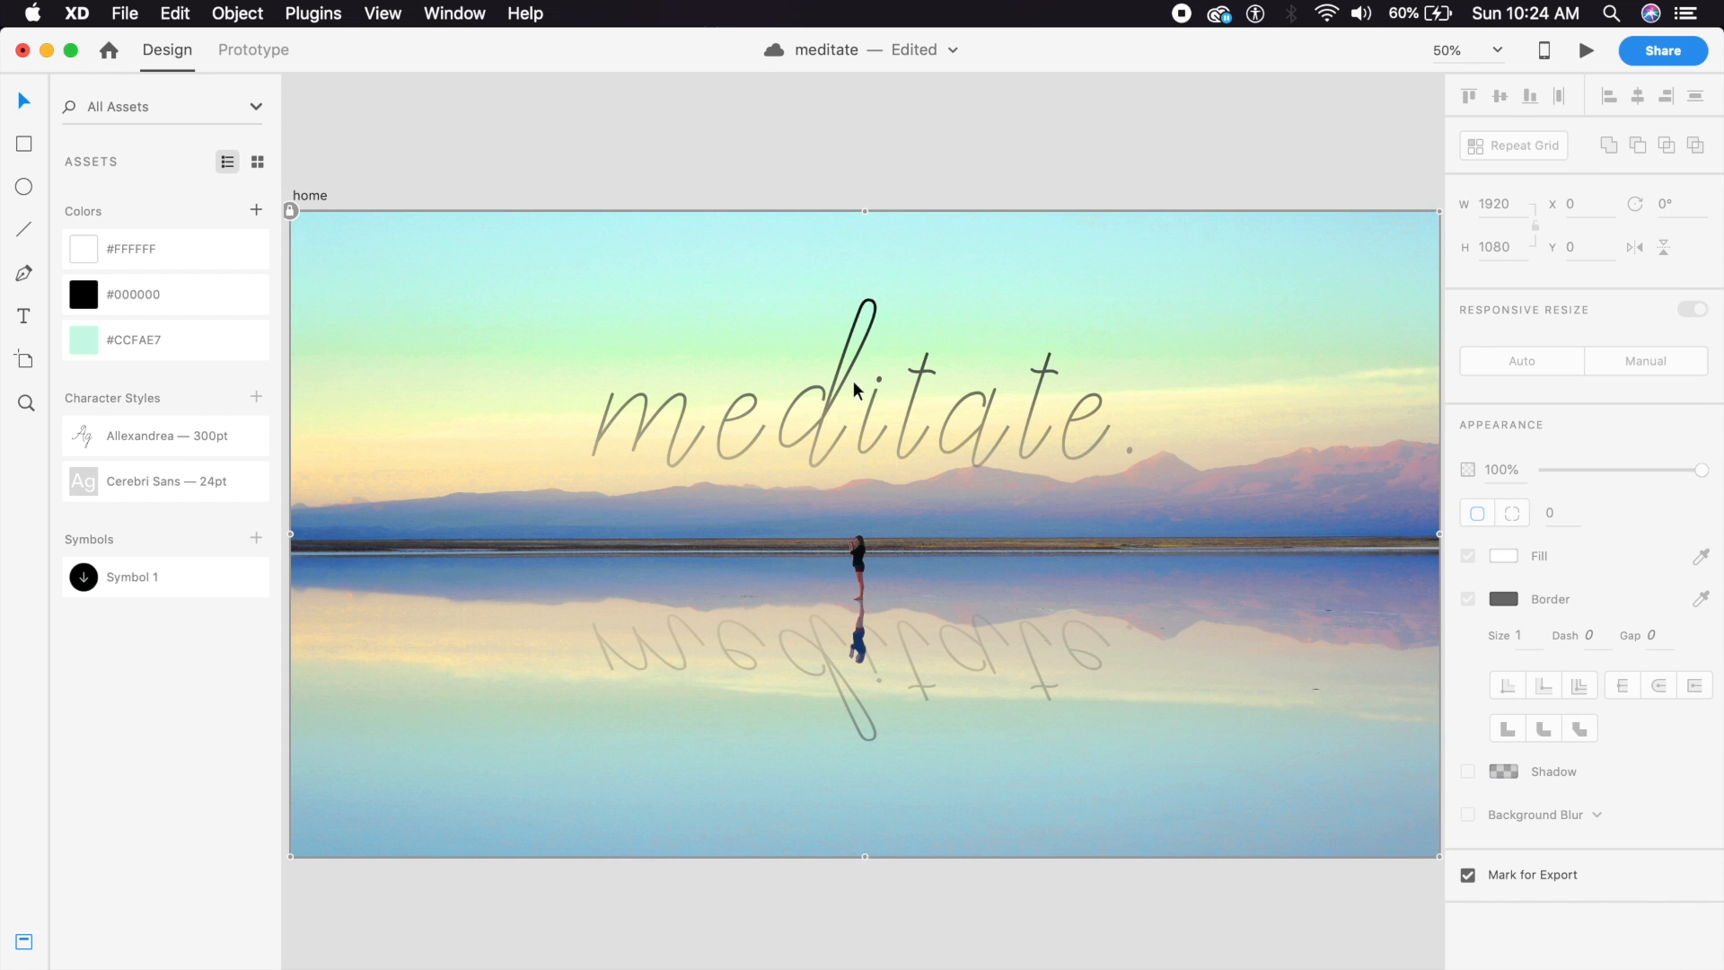
Add the text "home" above the title in the Cerebri Sans 24 pt character style, aligned with the title's start at X 504, Y 39.
key("super+equal")
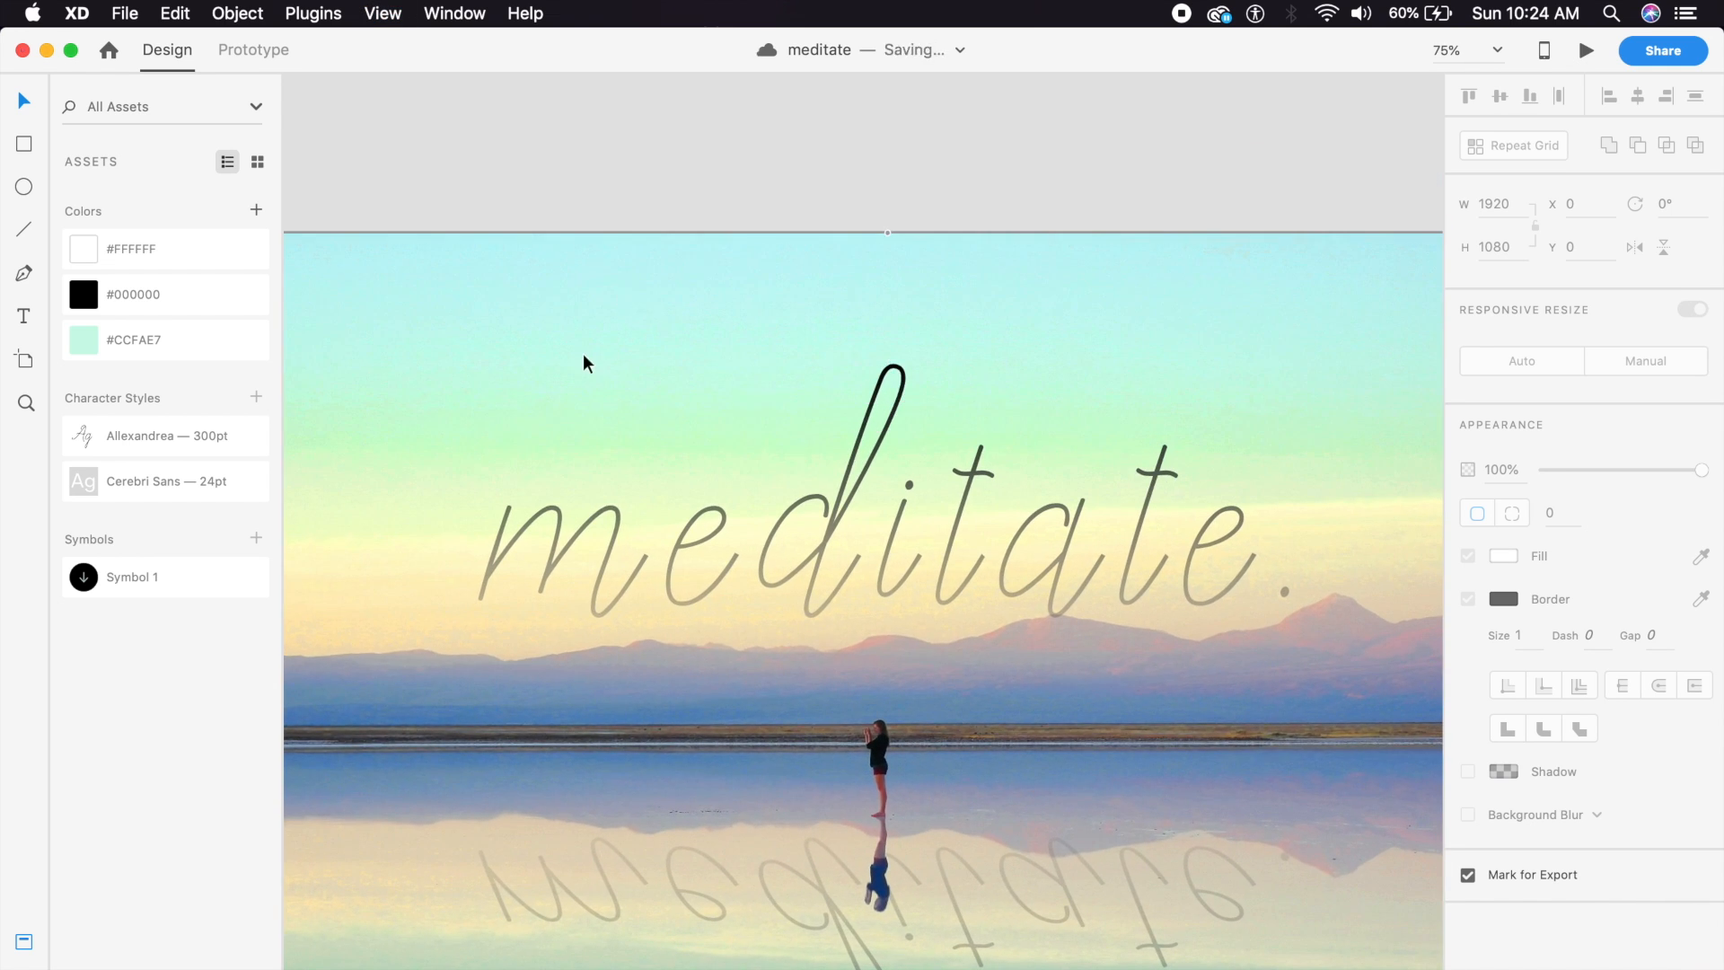
left_click(23, 316)
left_click(503, 285)
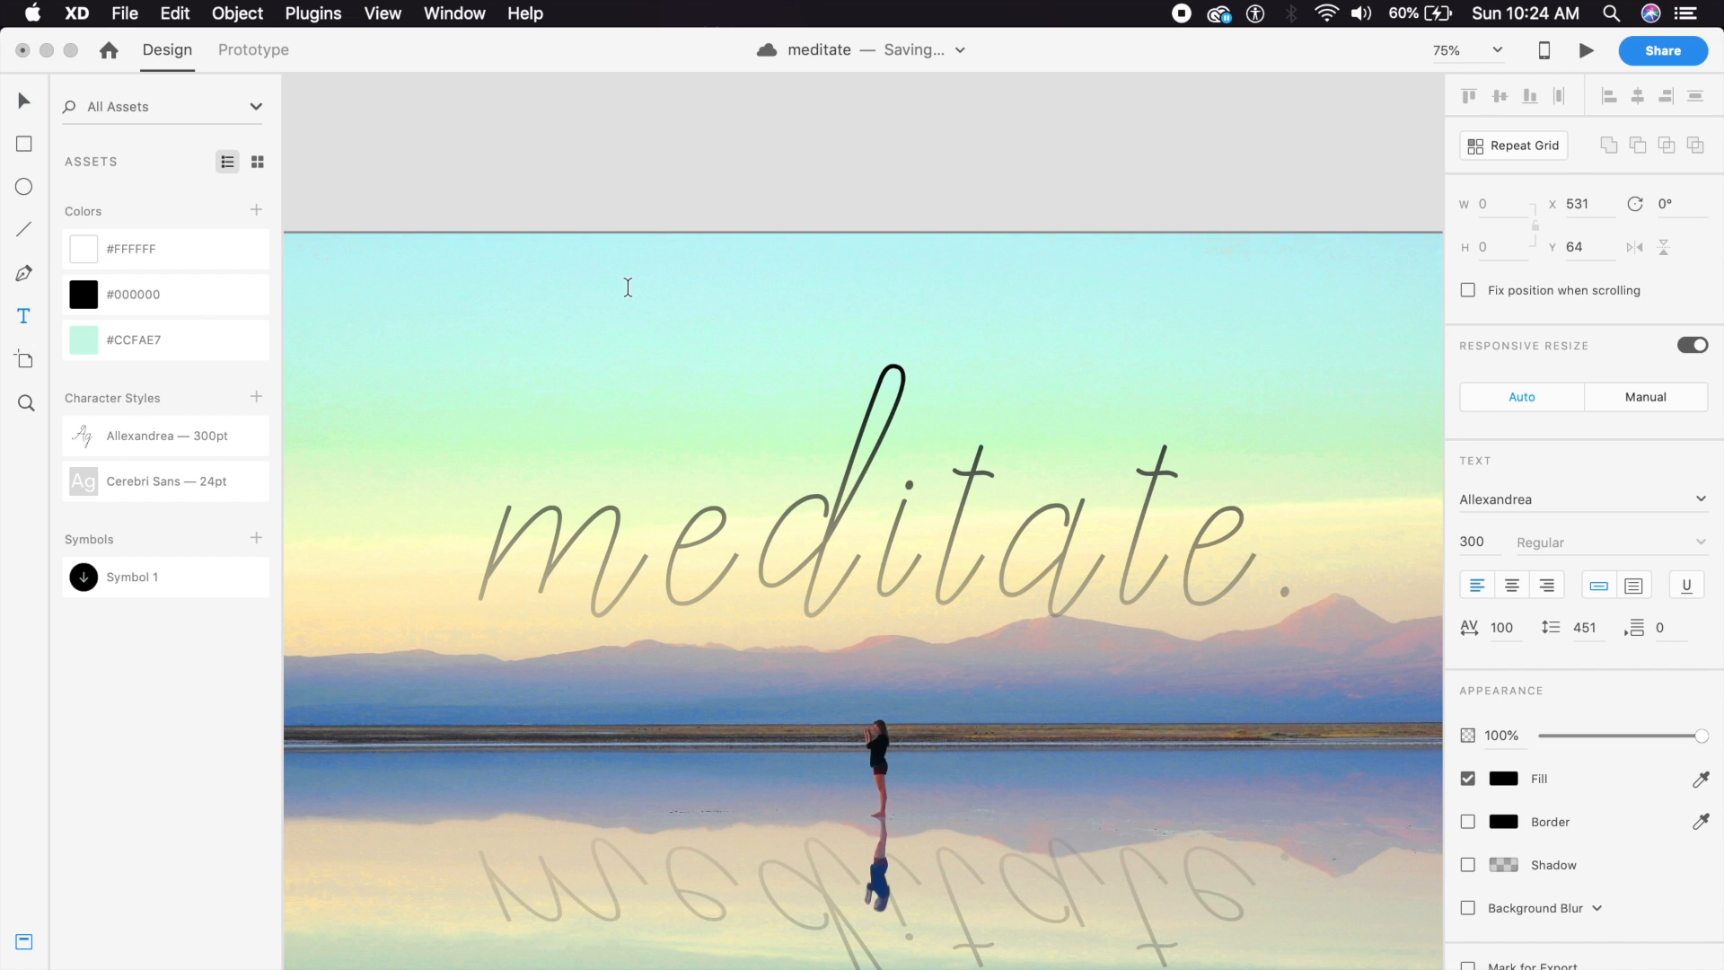
type("home")
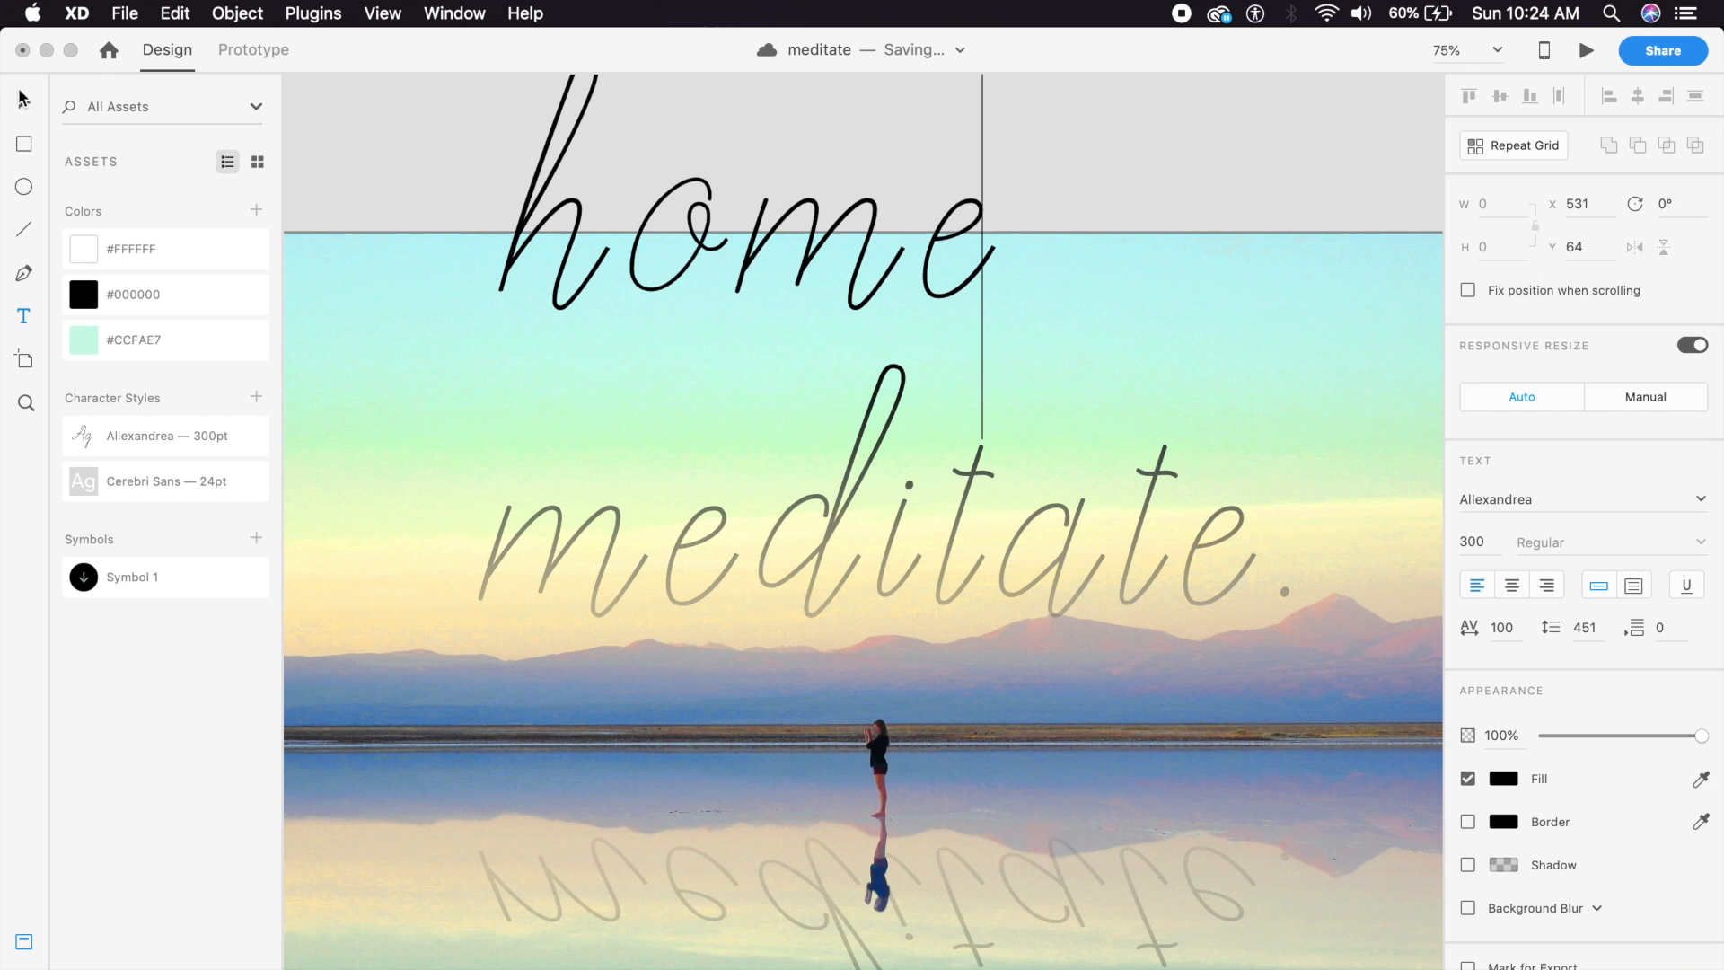
left_click(20, 101)
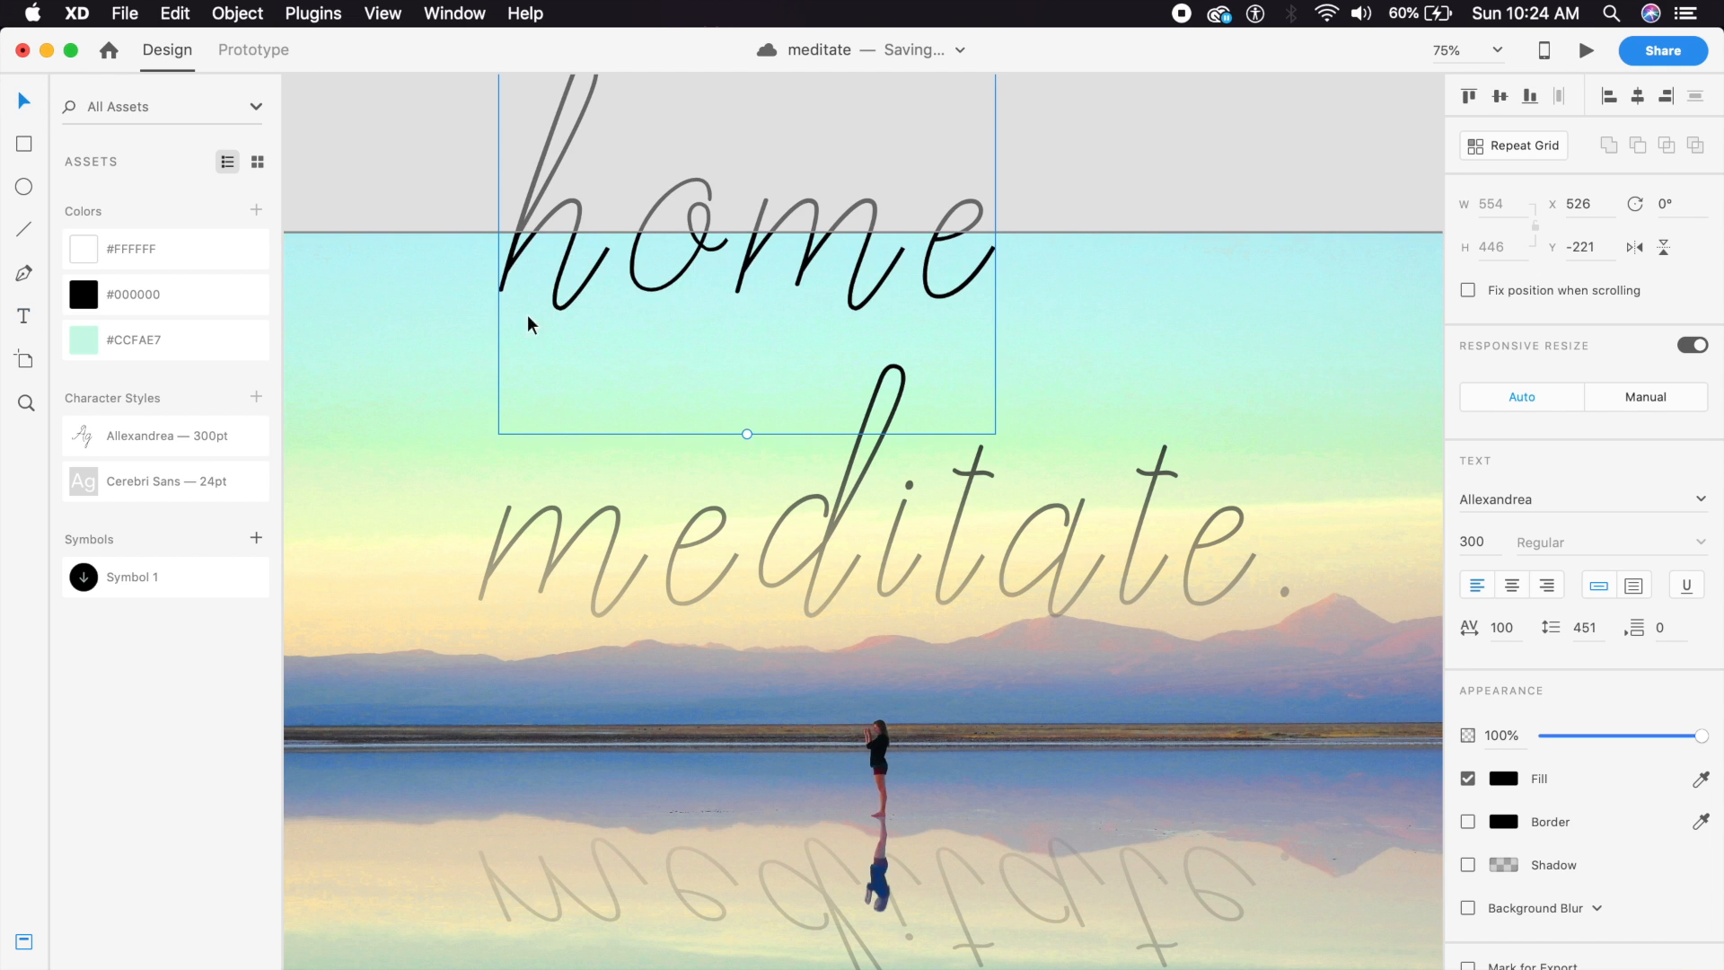
left_click(223, 491)
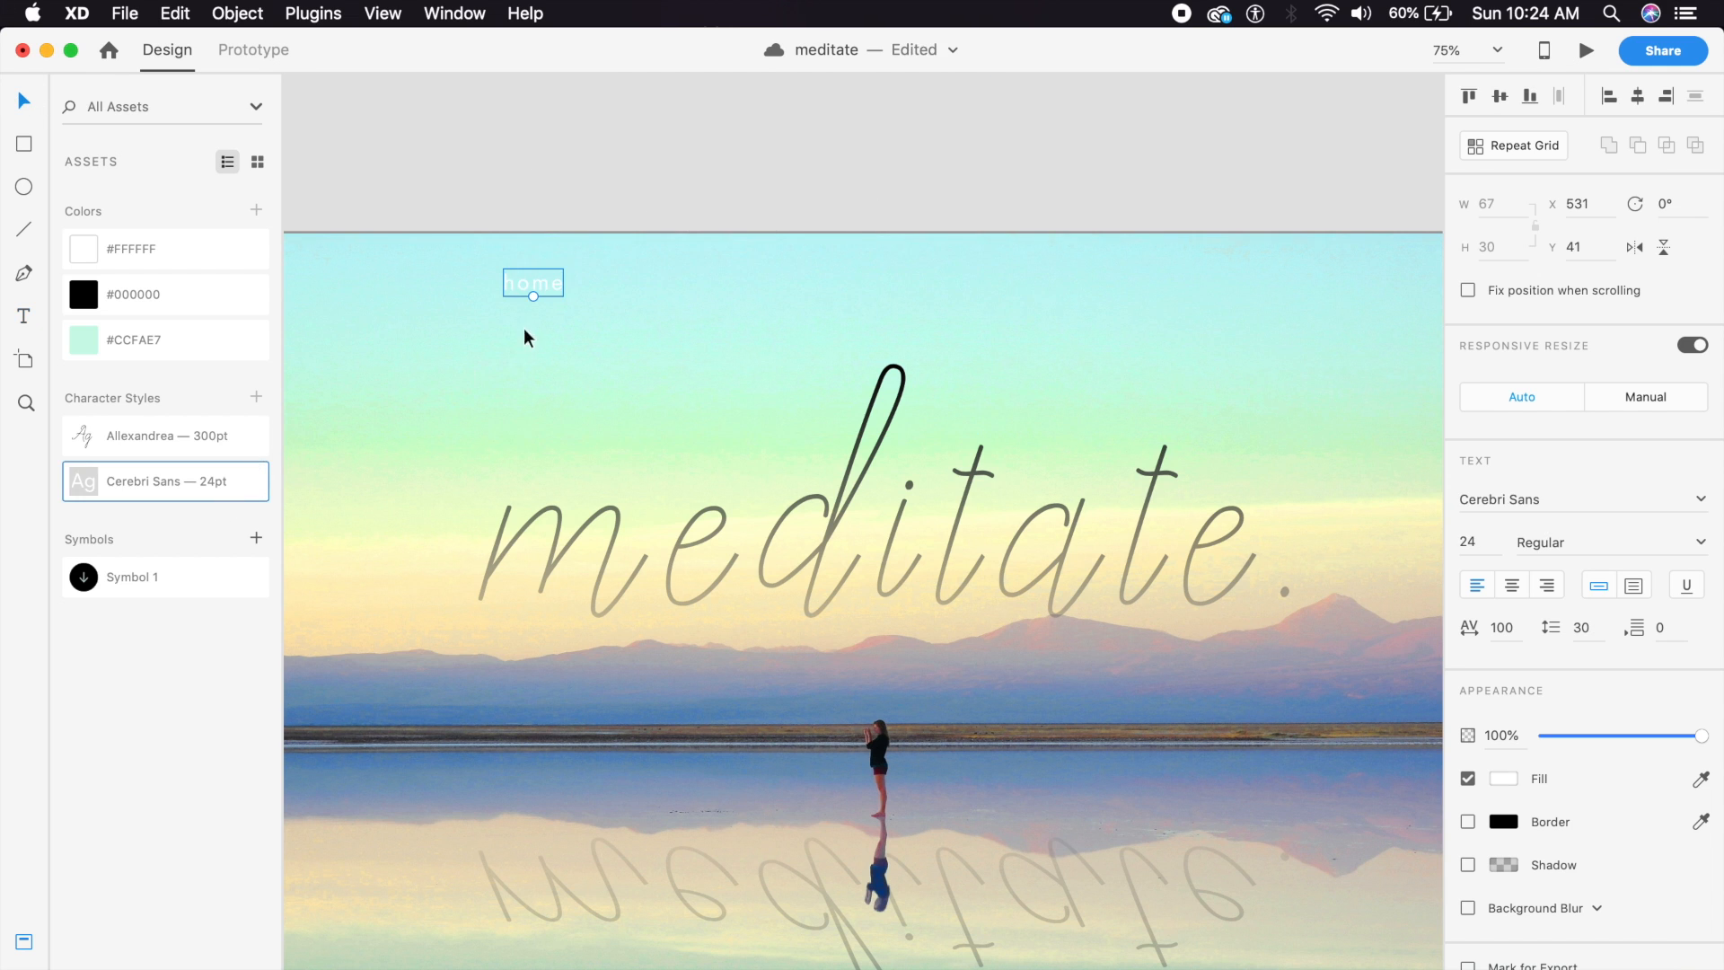
left_click_drag(553, 289, 529, 282)
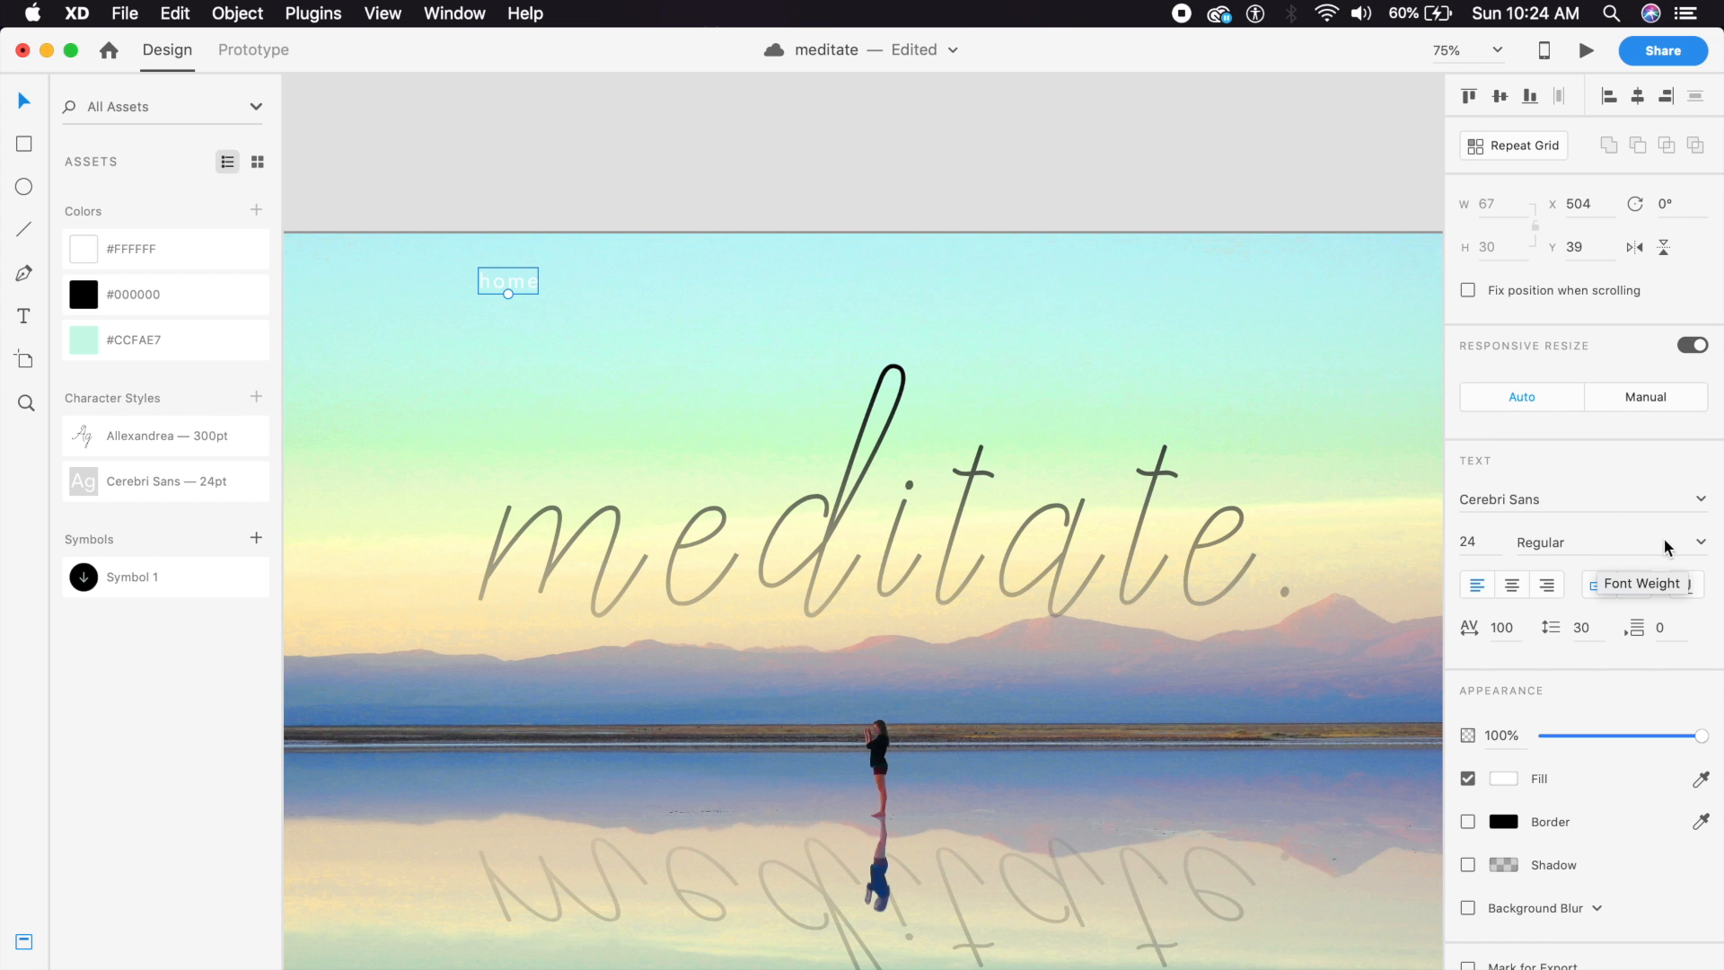
Set the fill color of the "home" text to #000000.
left_click(1503, 777)
type("000000")
key("Return")
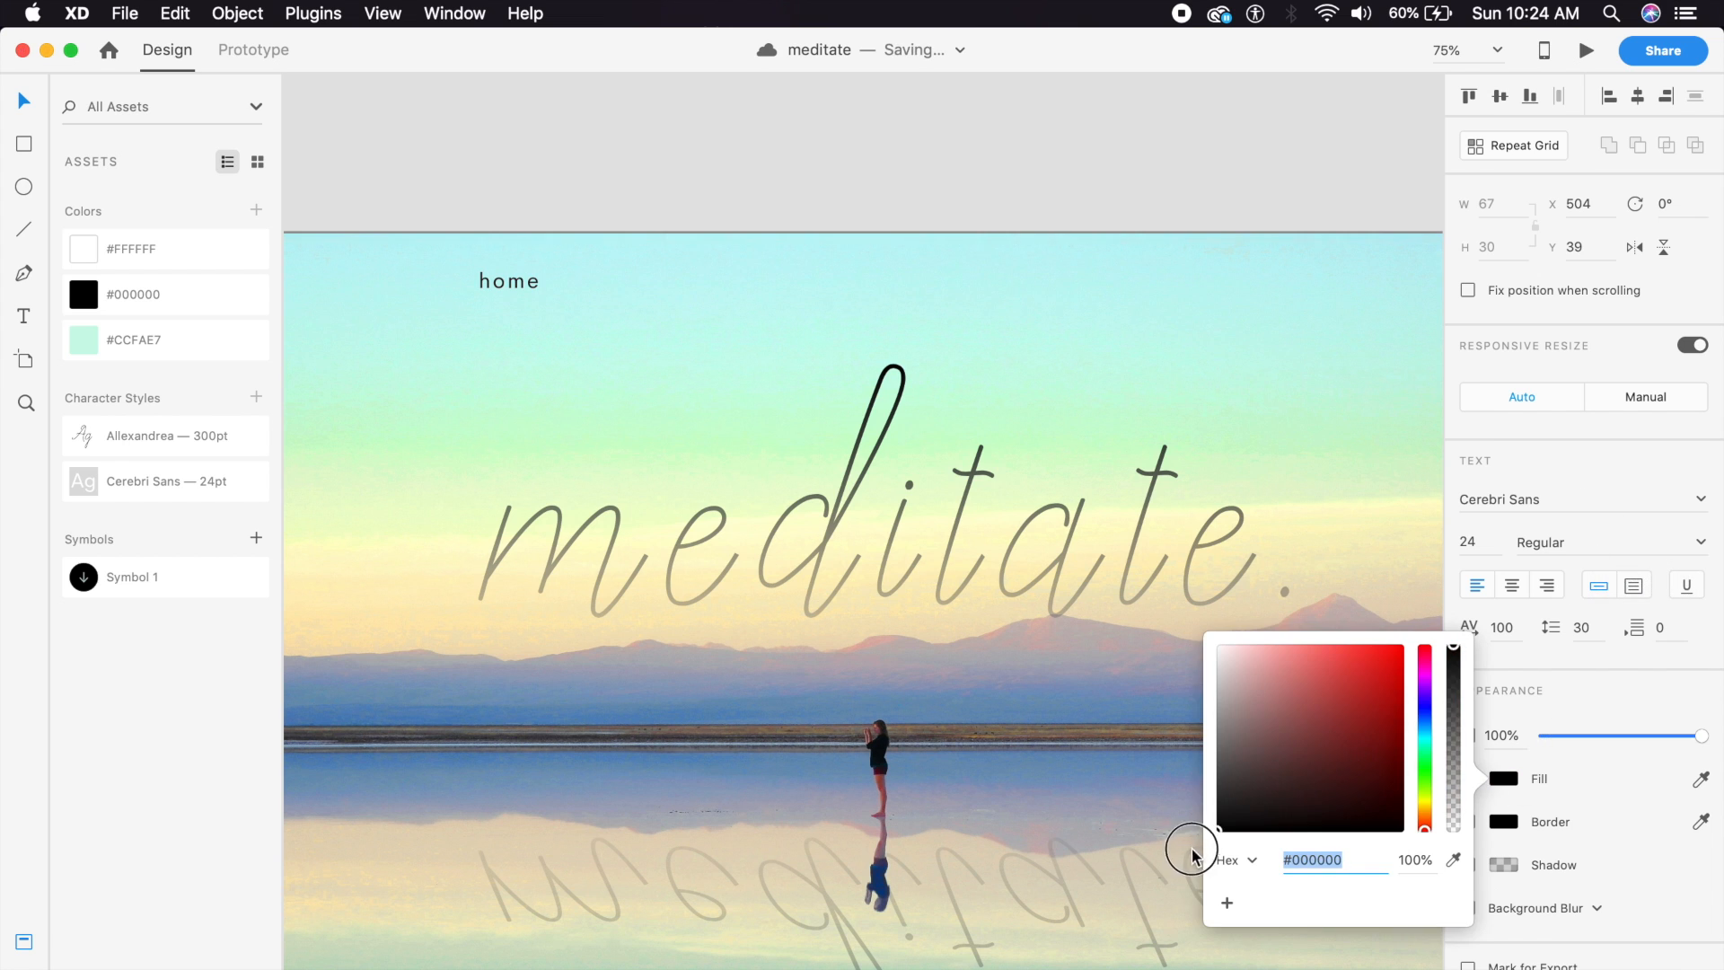
left_click(627, 135)
left_click_drag(530, 281, 530, 285)
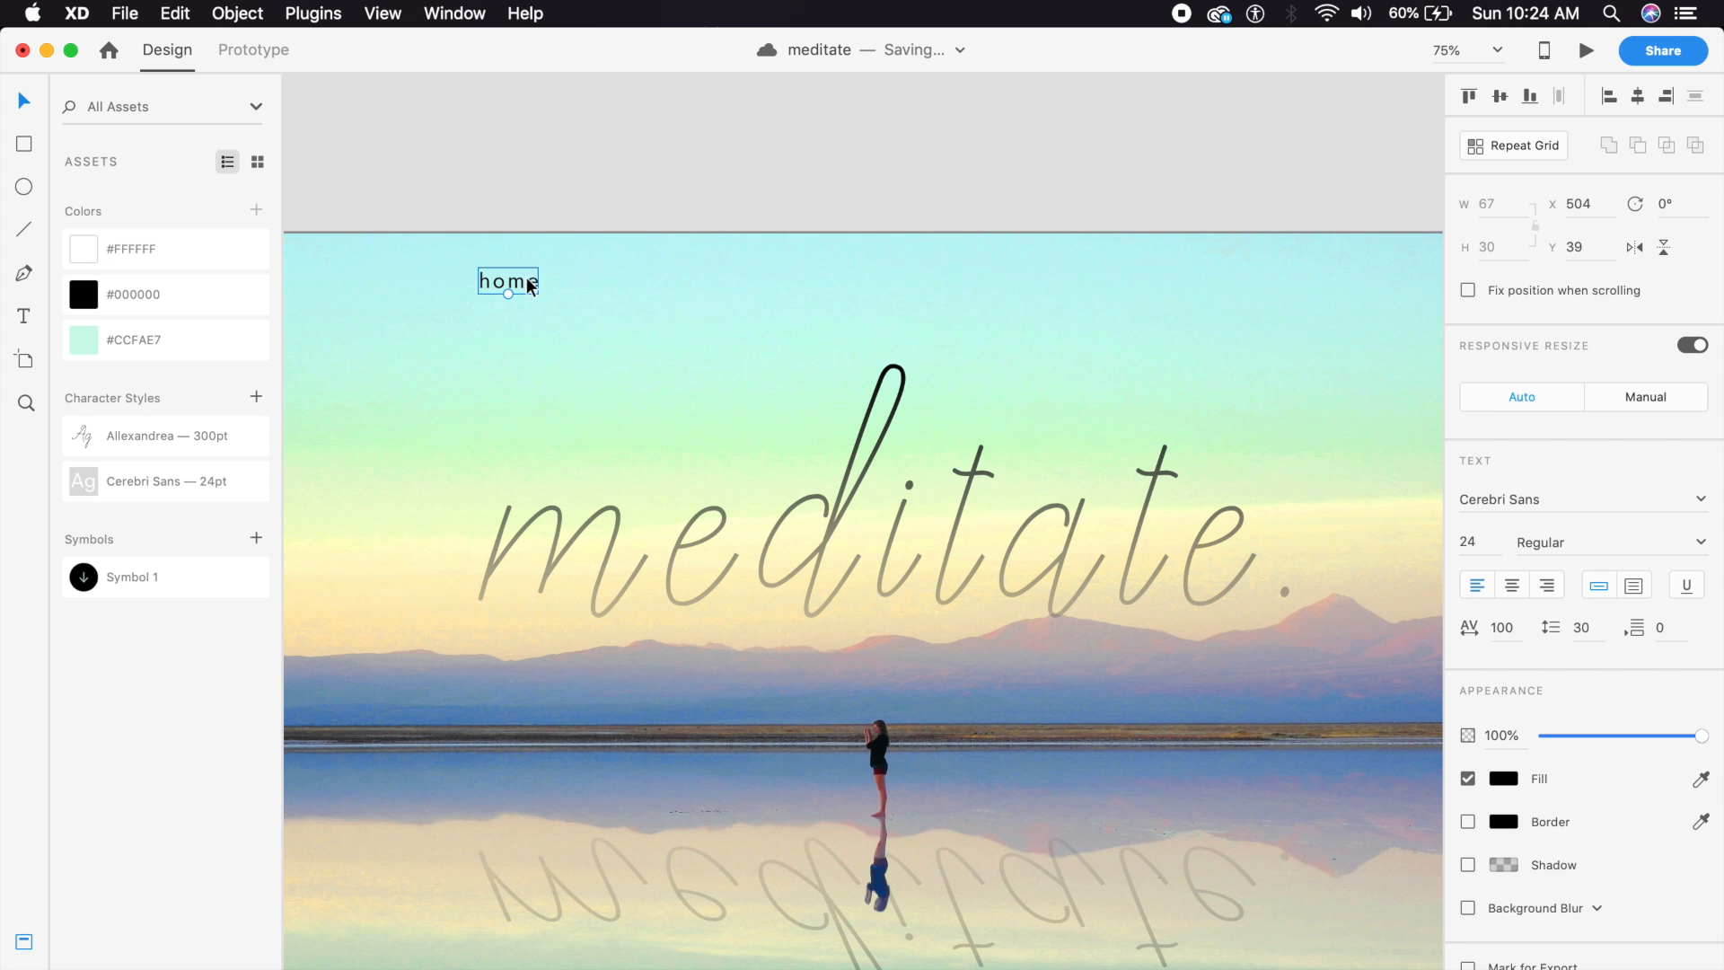
left_click(715, 142)
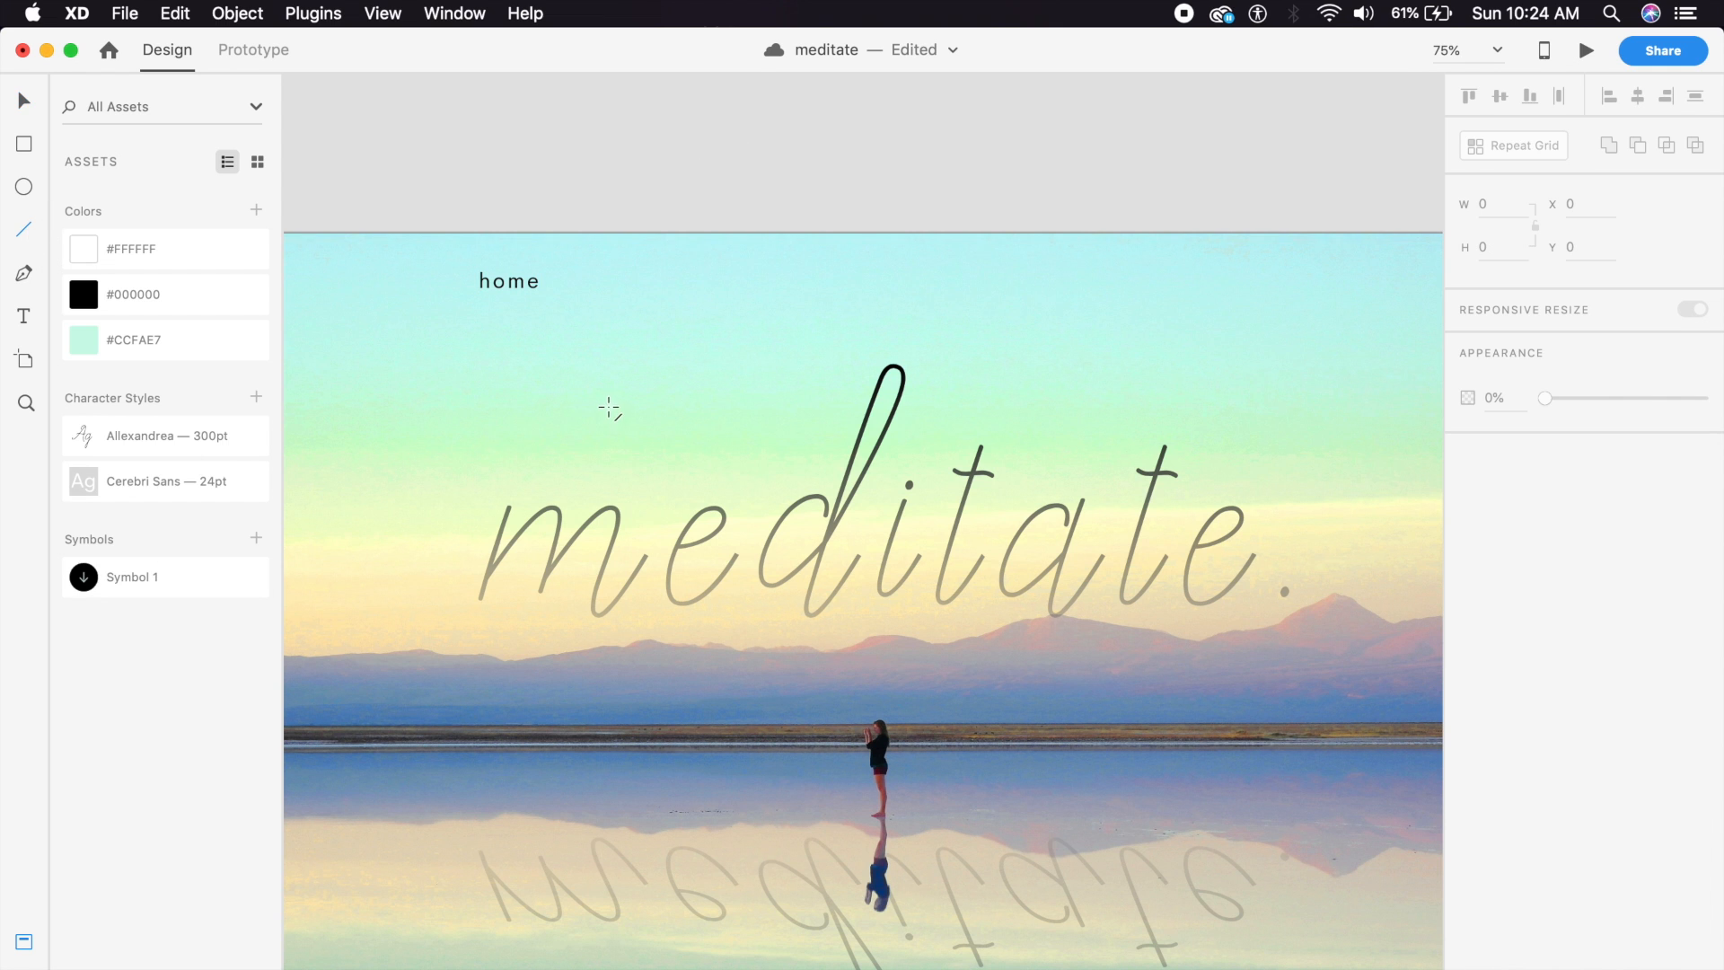
Draw a horizontal line about 67 px wide beneath the "home" text, at about Y 78.5.
scroll(497, 350, "up", 10)
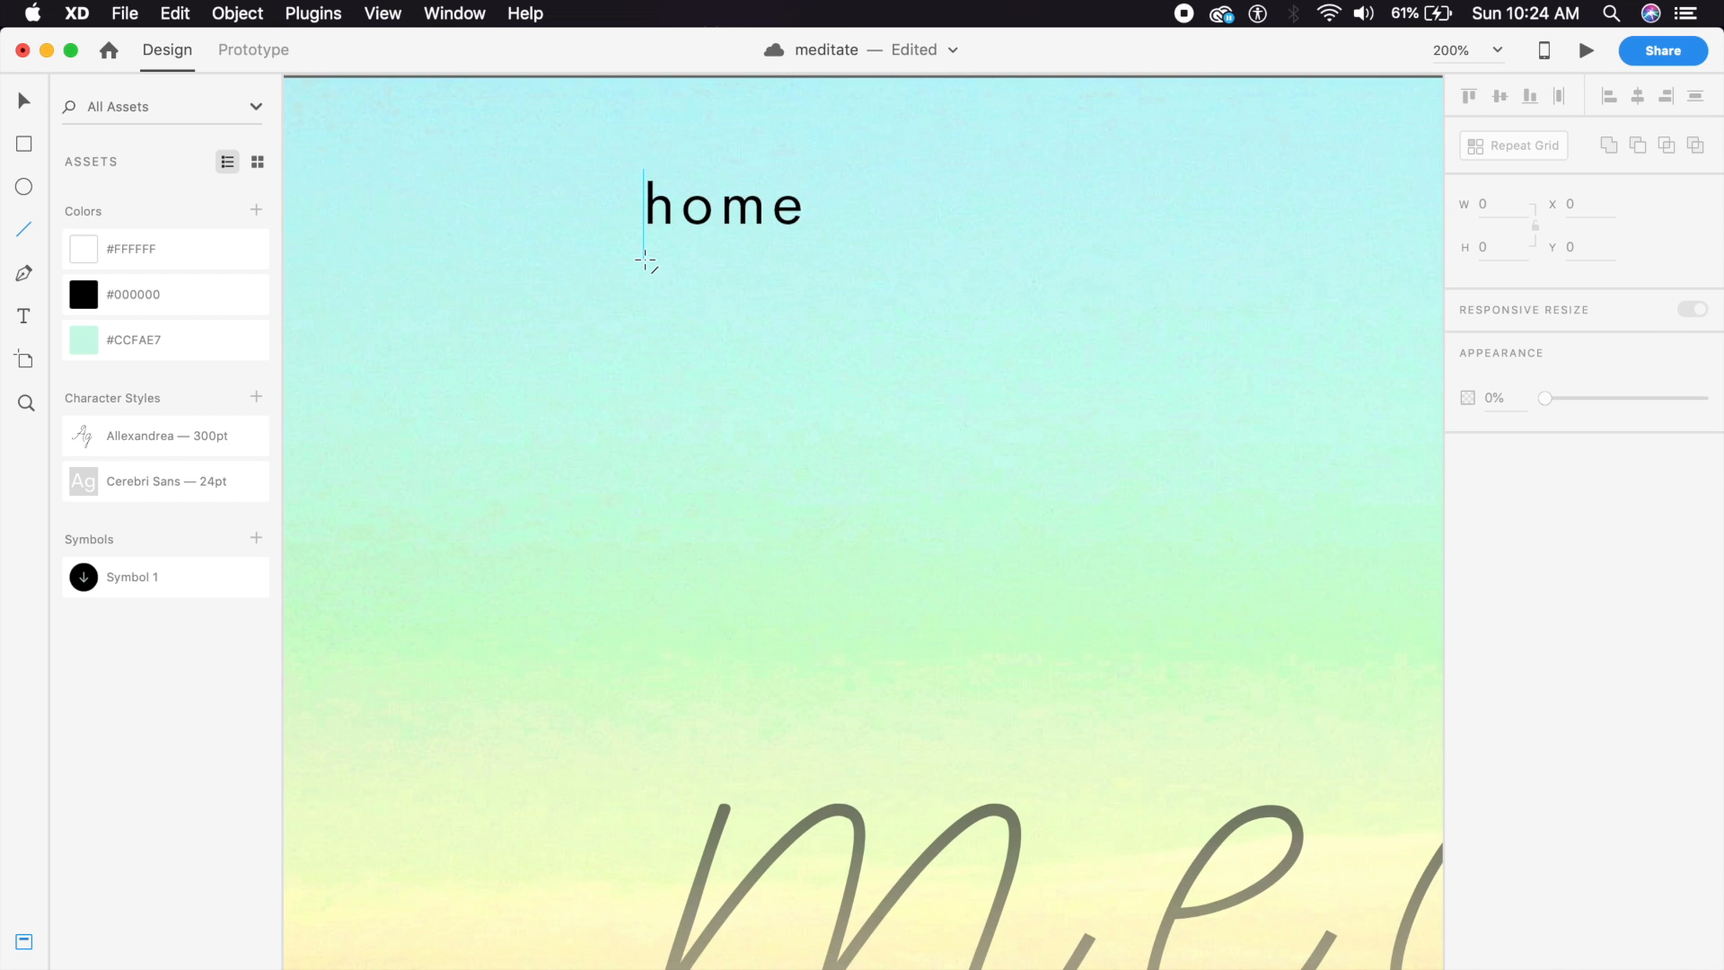
left_click_drag(645, 265, 803, 264)
left_click(20, 104)
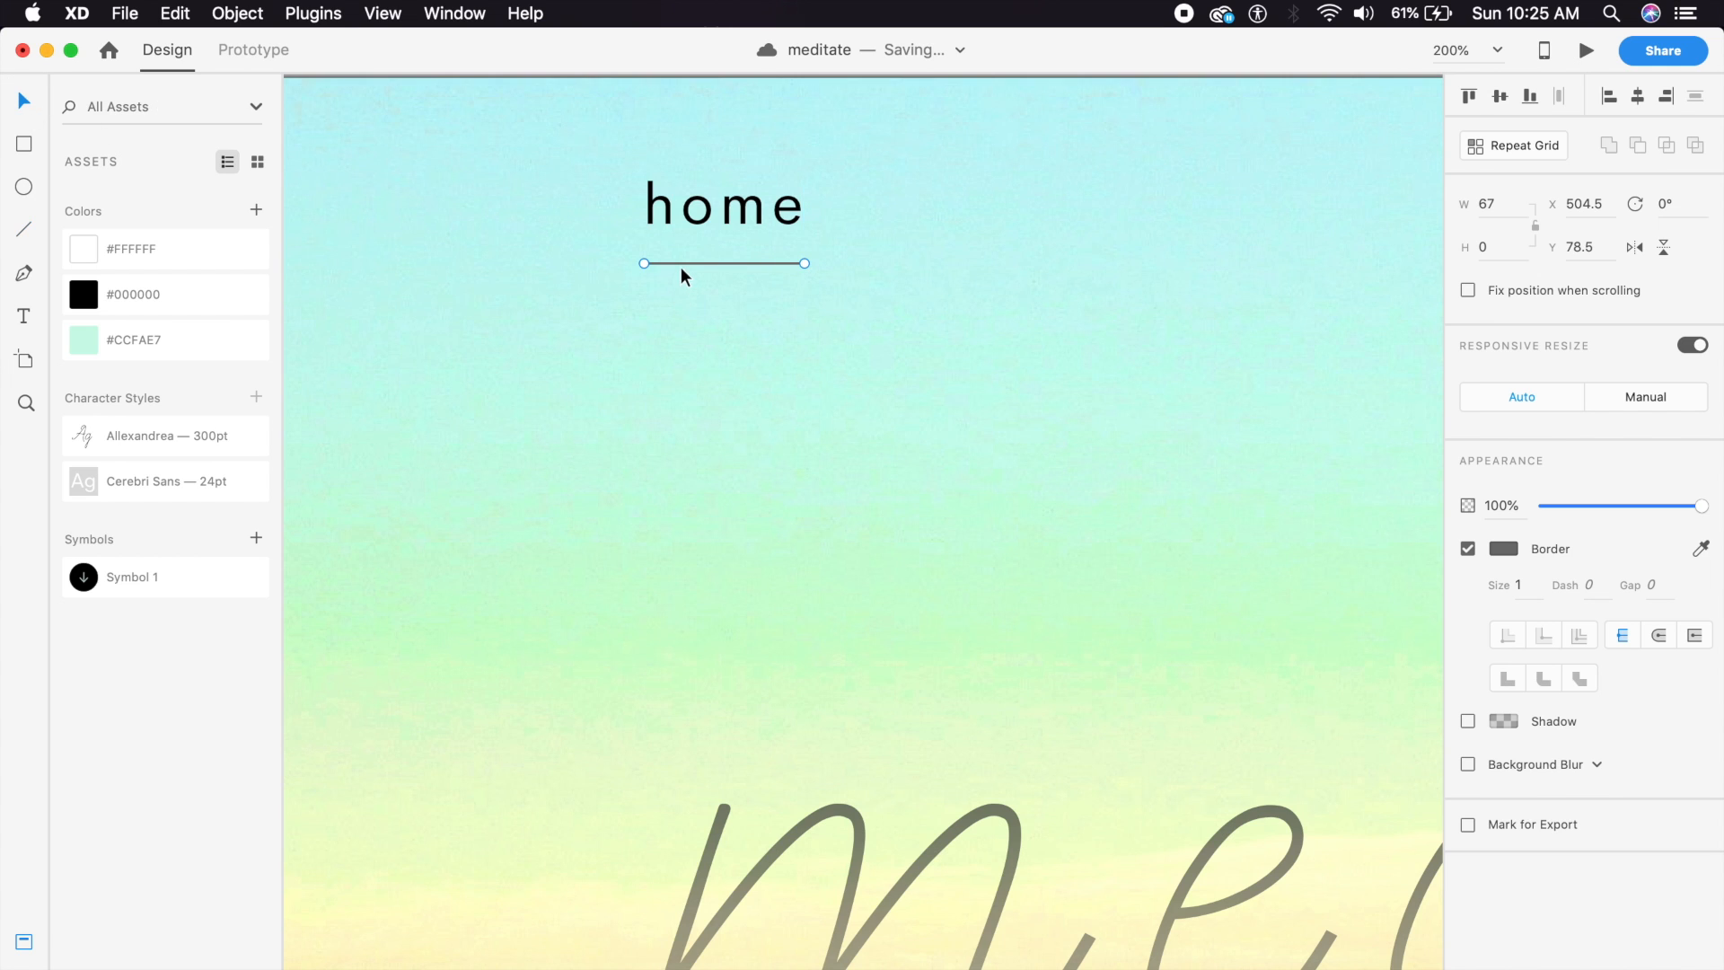
Set the border color of the line under "home" to #000000.
left_click(1501, 548)
left_click(1279, 583)
left_click_drag(1279, 588, 1129, 707)
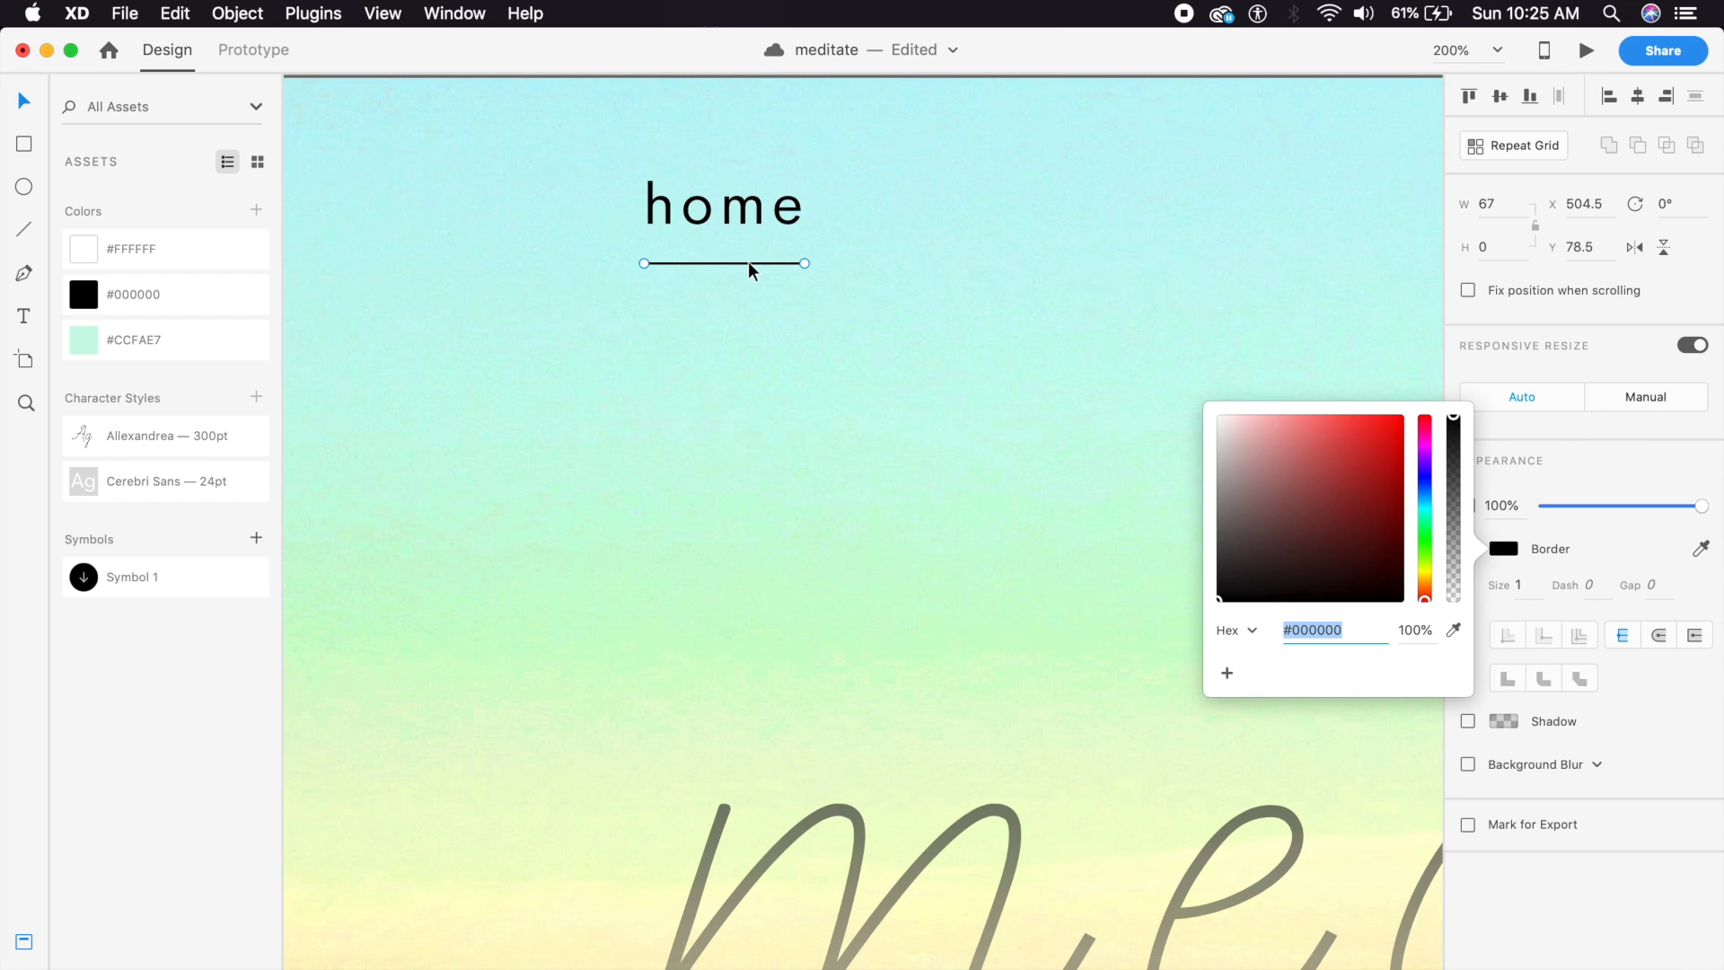
left_click_drag(749, 263, 753, 264)
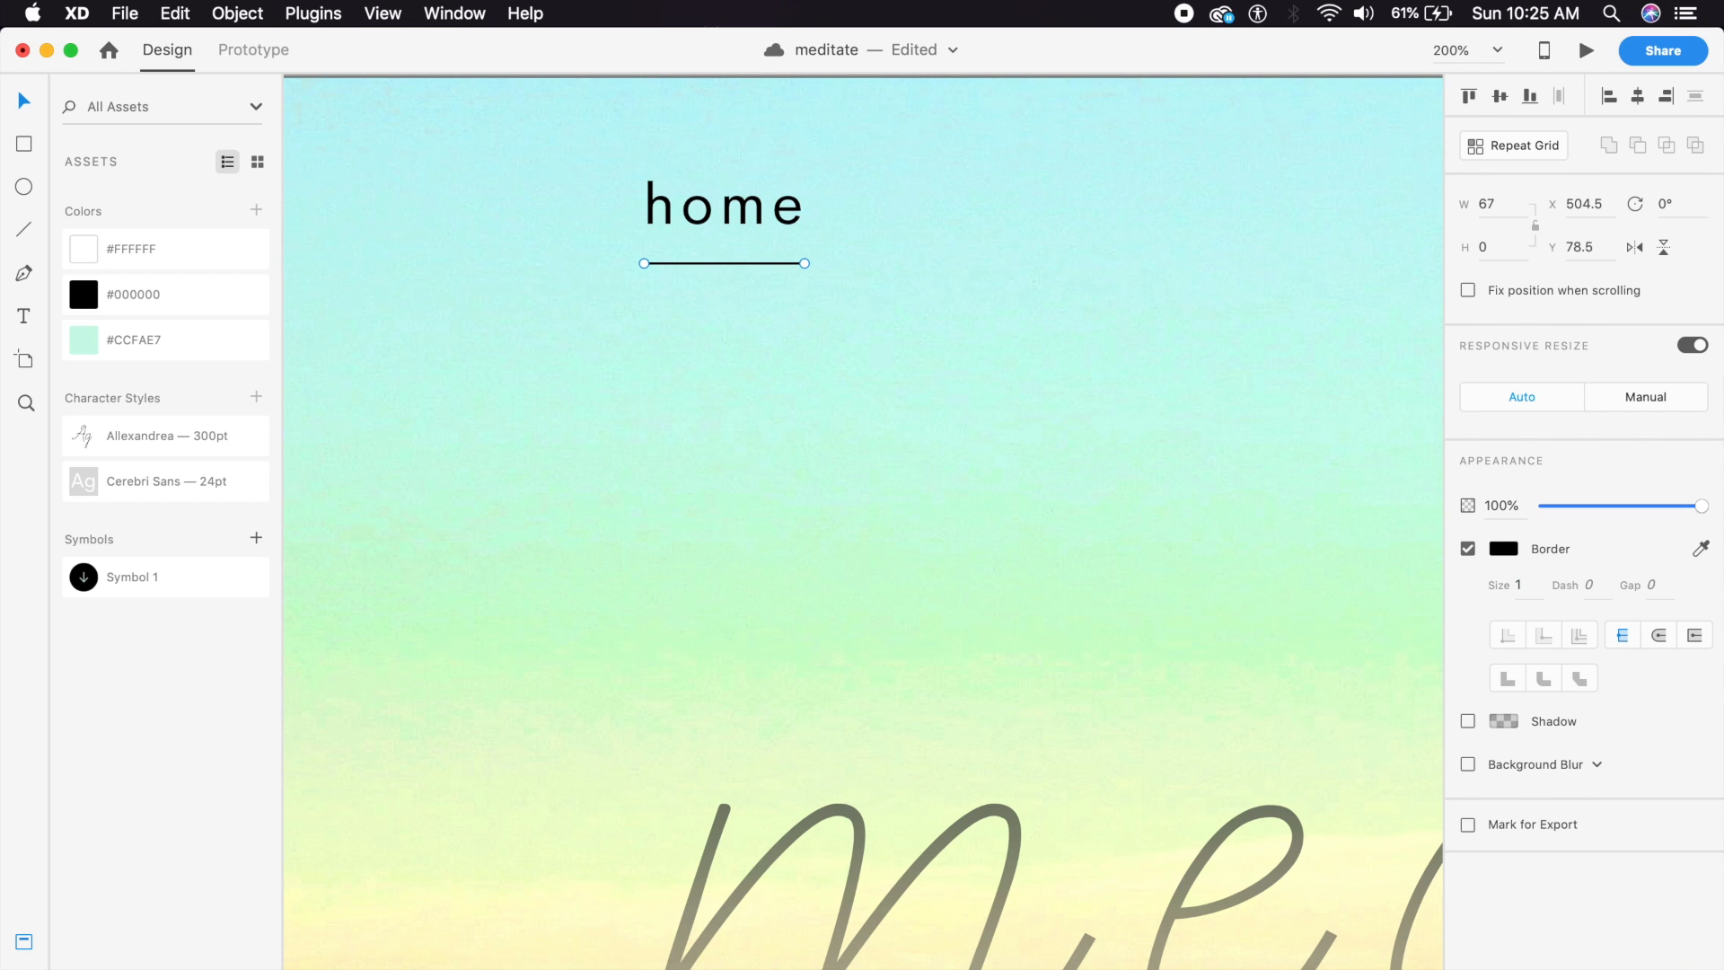
Duplicate the "home" text together with its underline to the right of the original, at about X 602, Y 39.
left_click(853, 289)
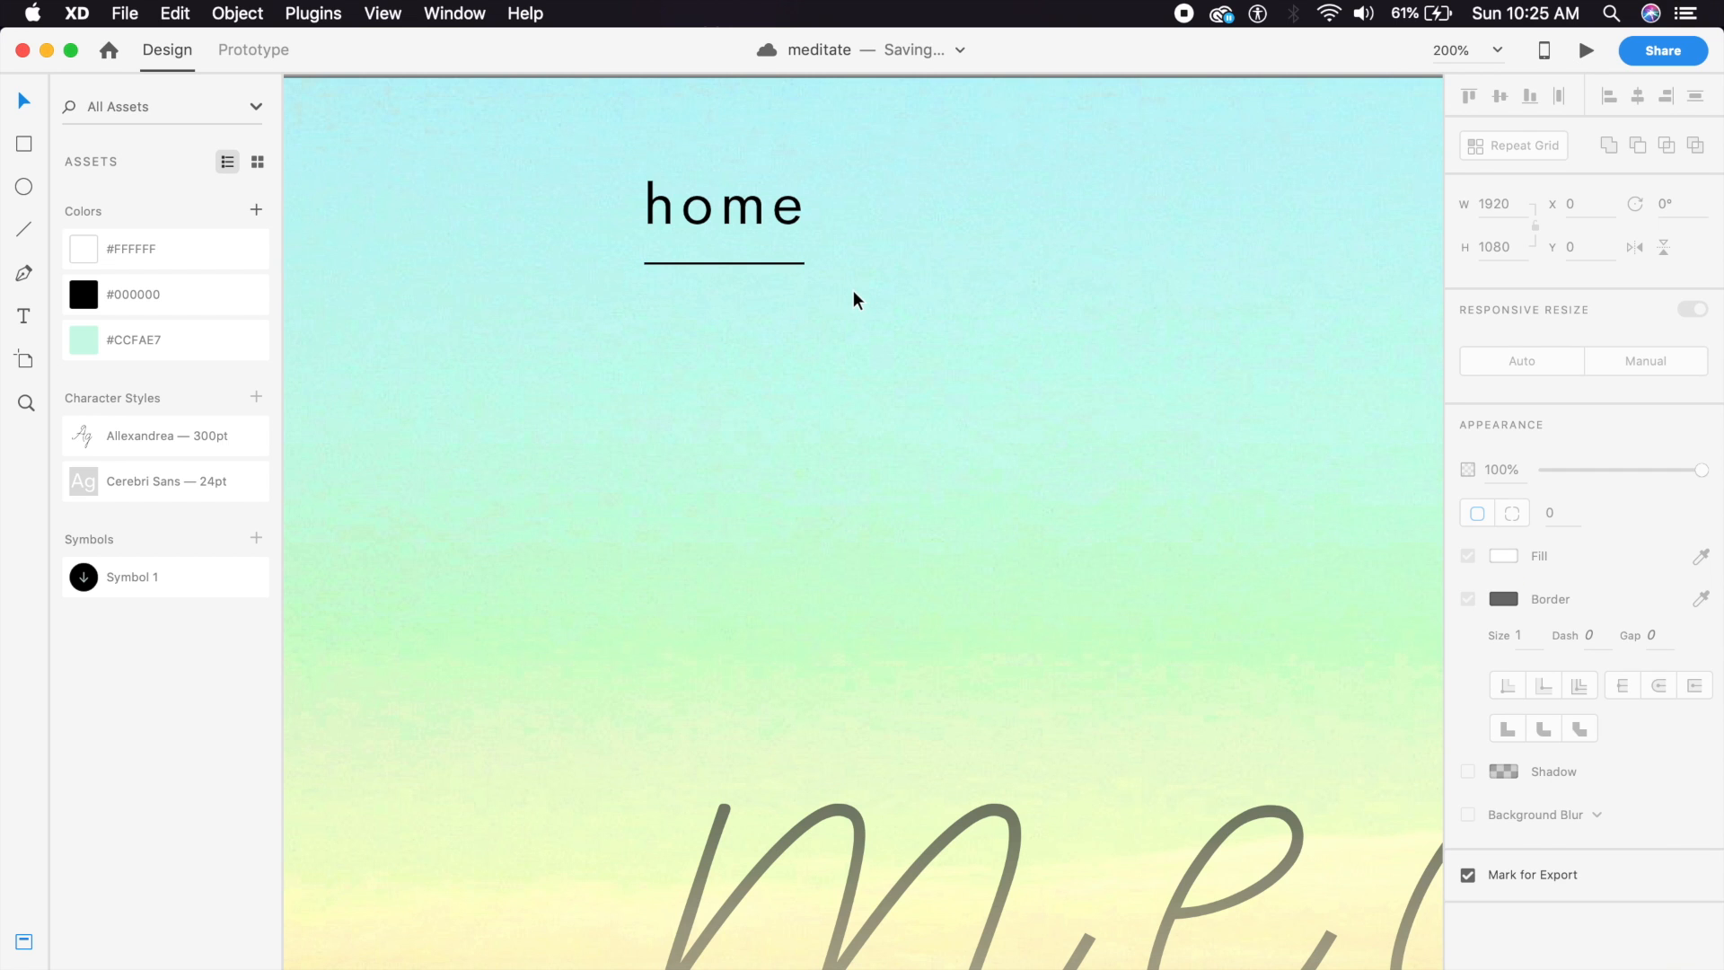
key("super+1")
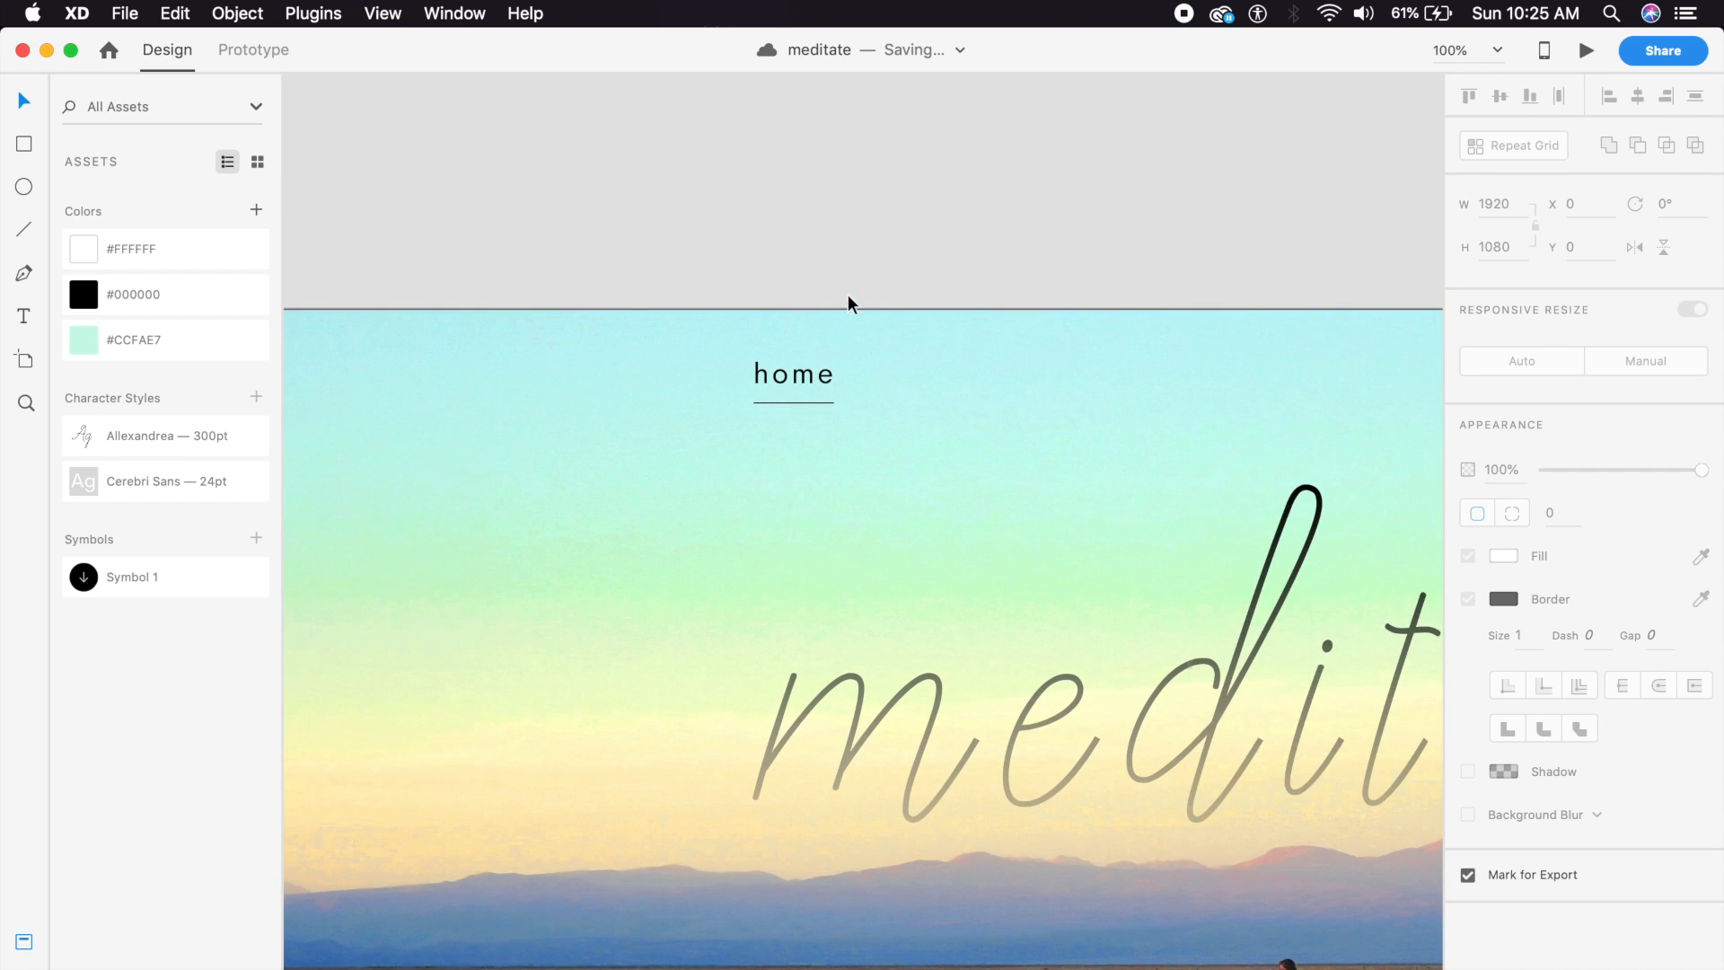
left_click(827, 368)
left_click(778, 401, "shift")
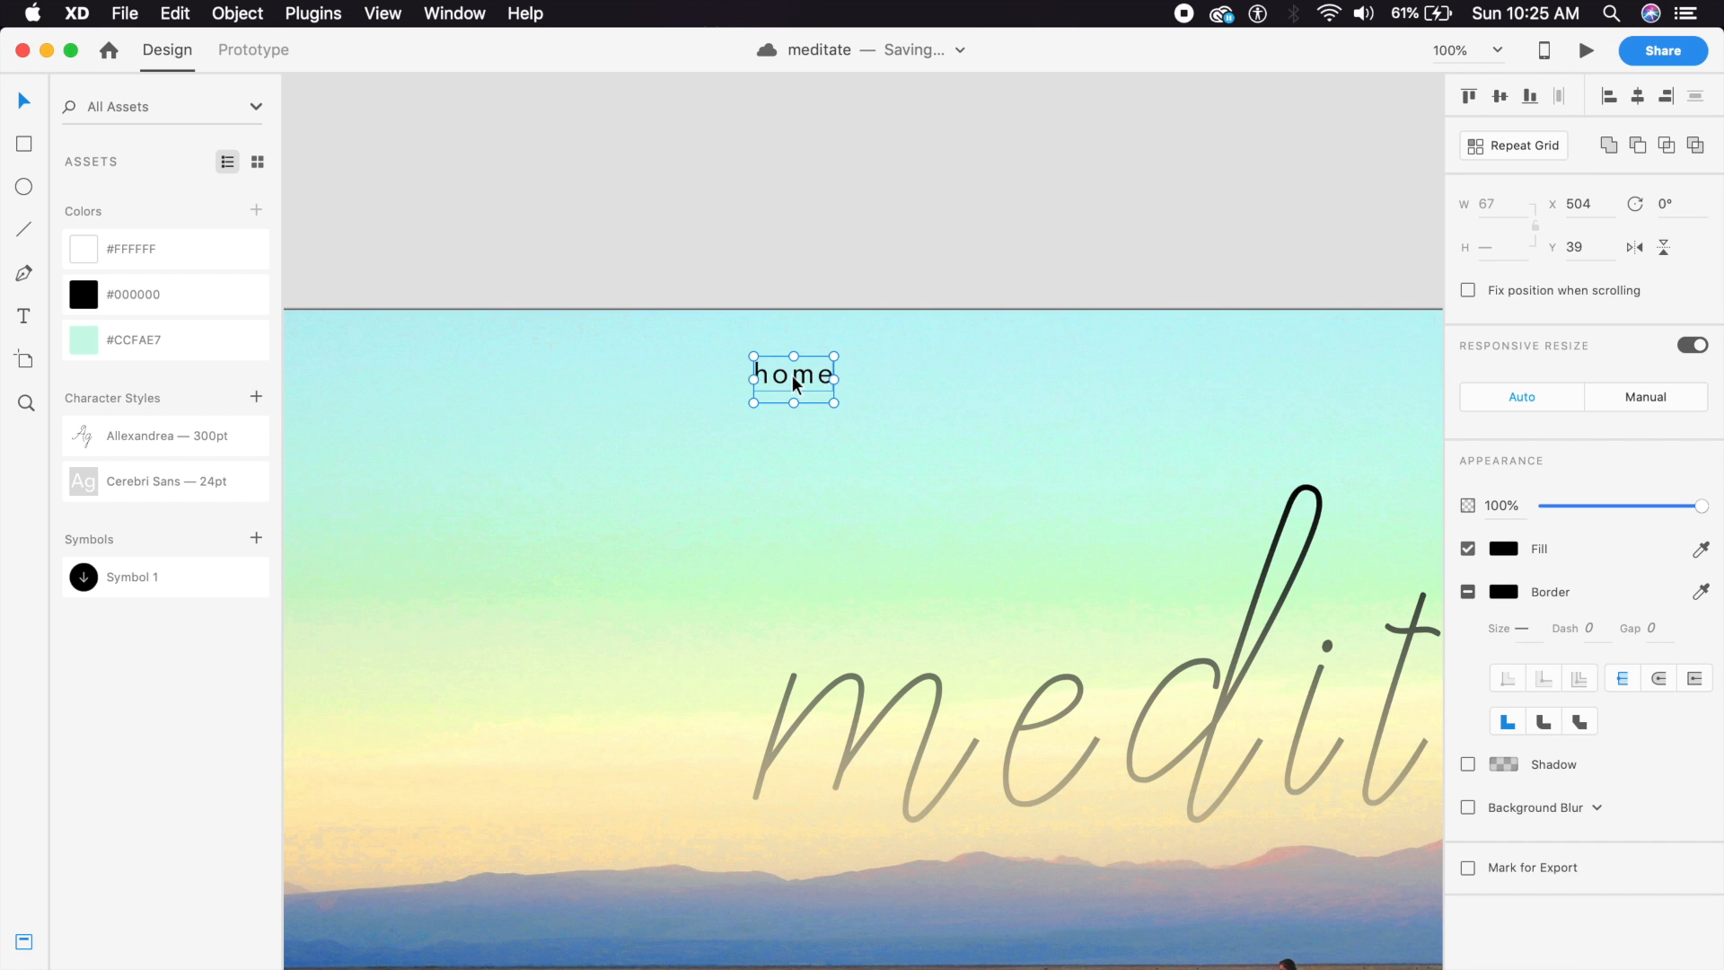
left_click_drag(792, 375, 909, 385)
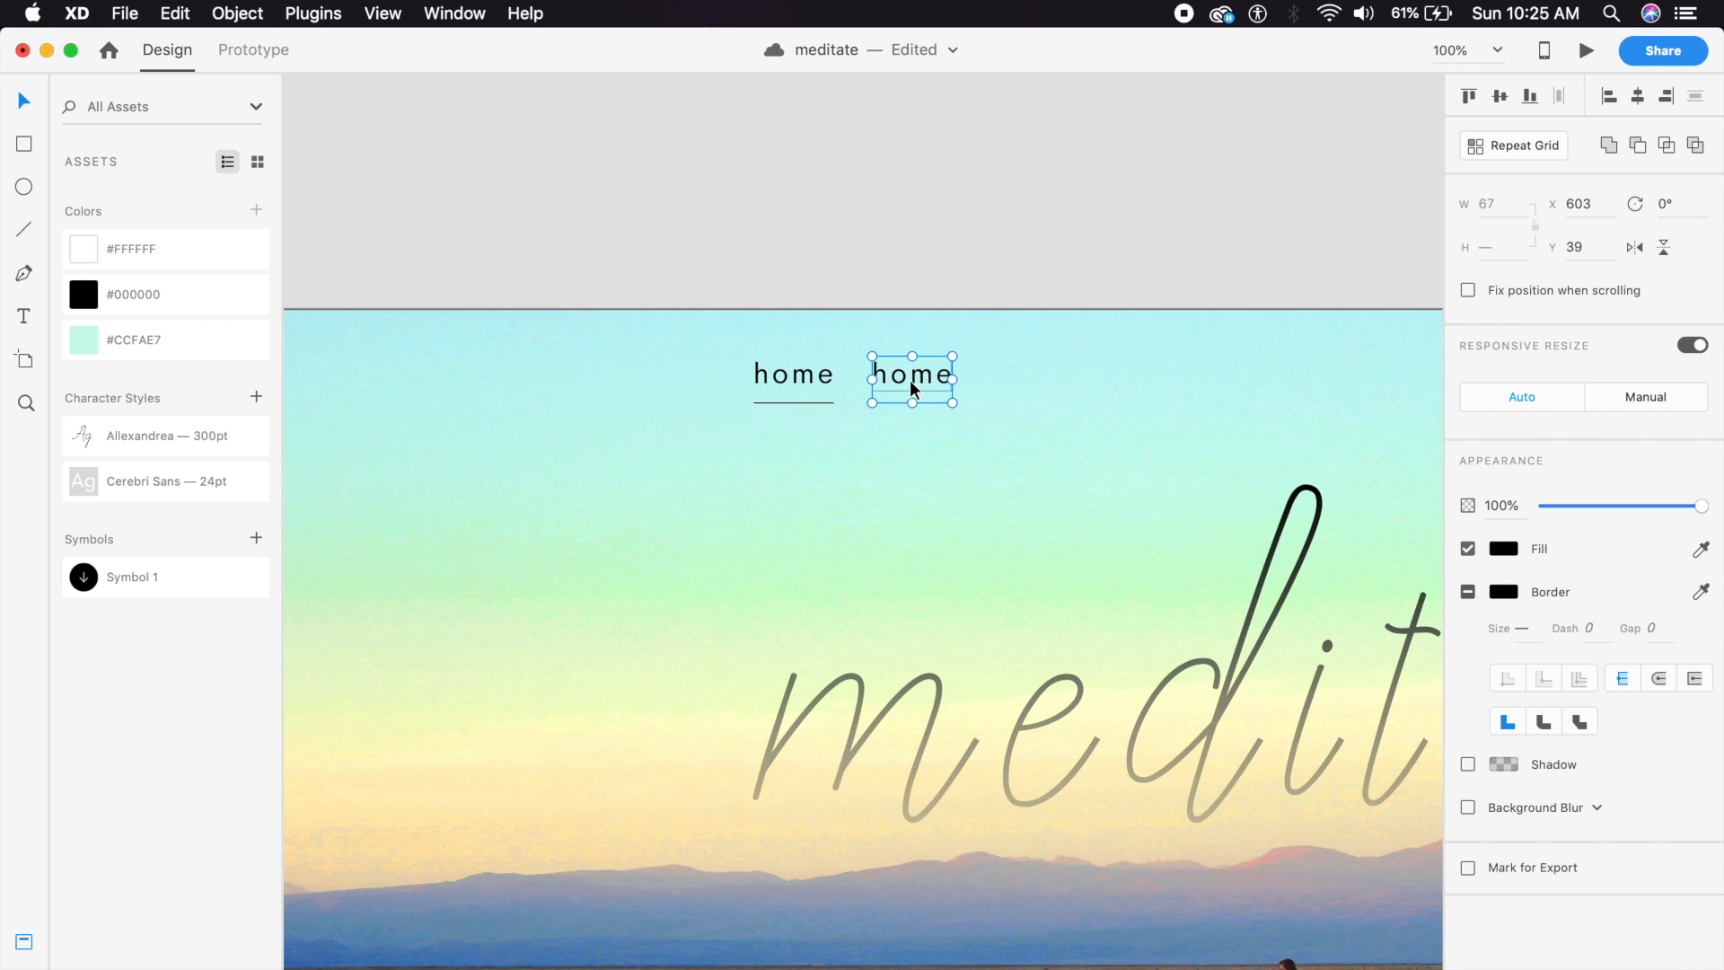
Change the text of the duplicated menu item to "about".
double_click(908, 380)
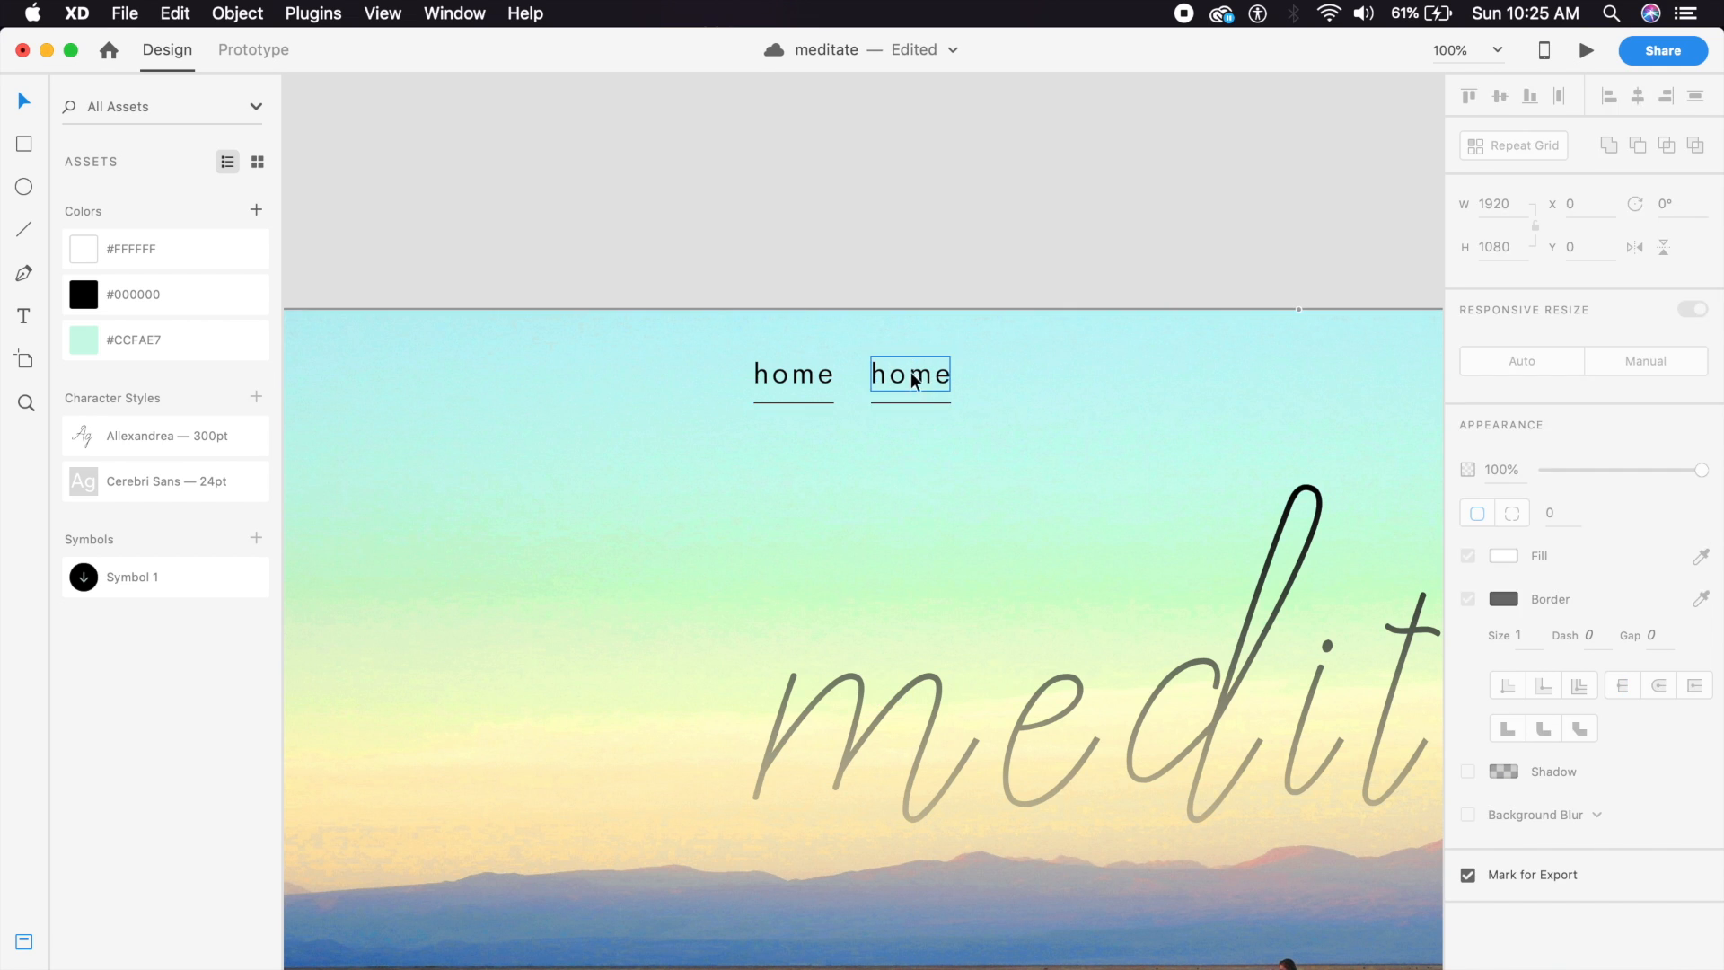
double_click(911, 376)
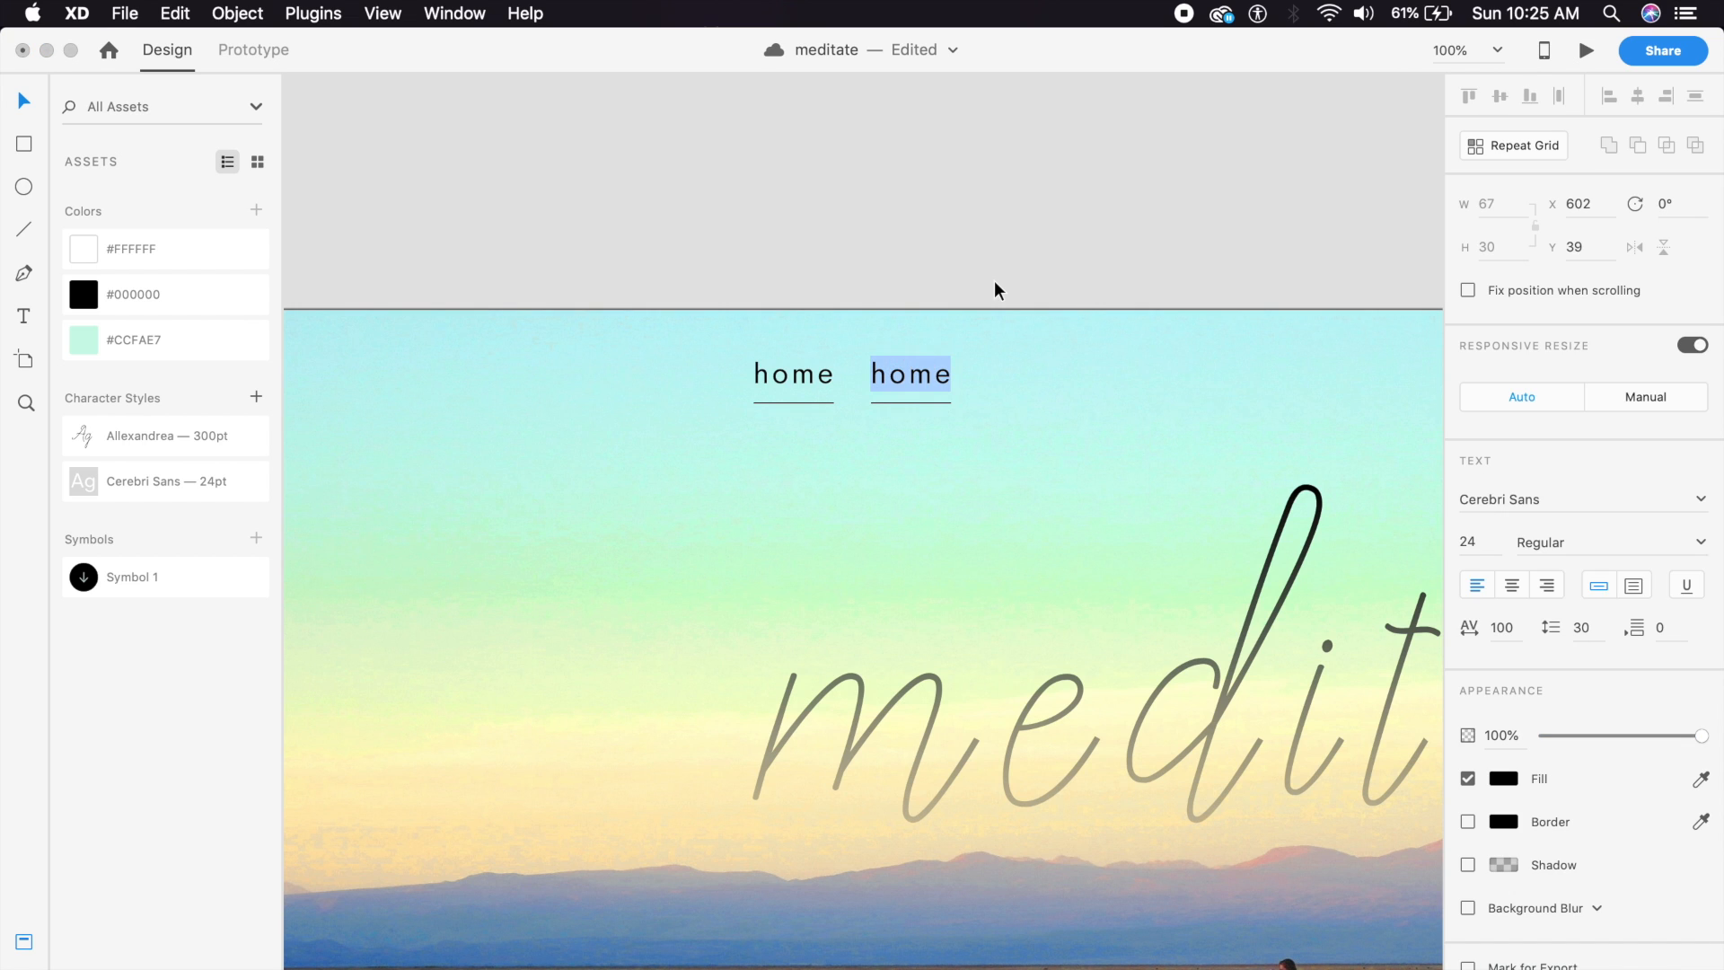
type("Ab")
key("BackSpace")
key("BackSpace")
type("about")
Extend the line under "about" to match the full width of the word.
key("super+2")
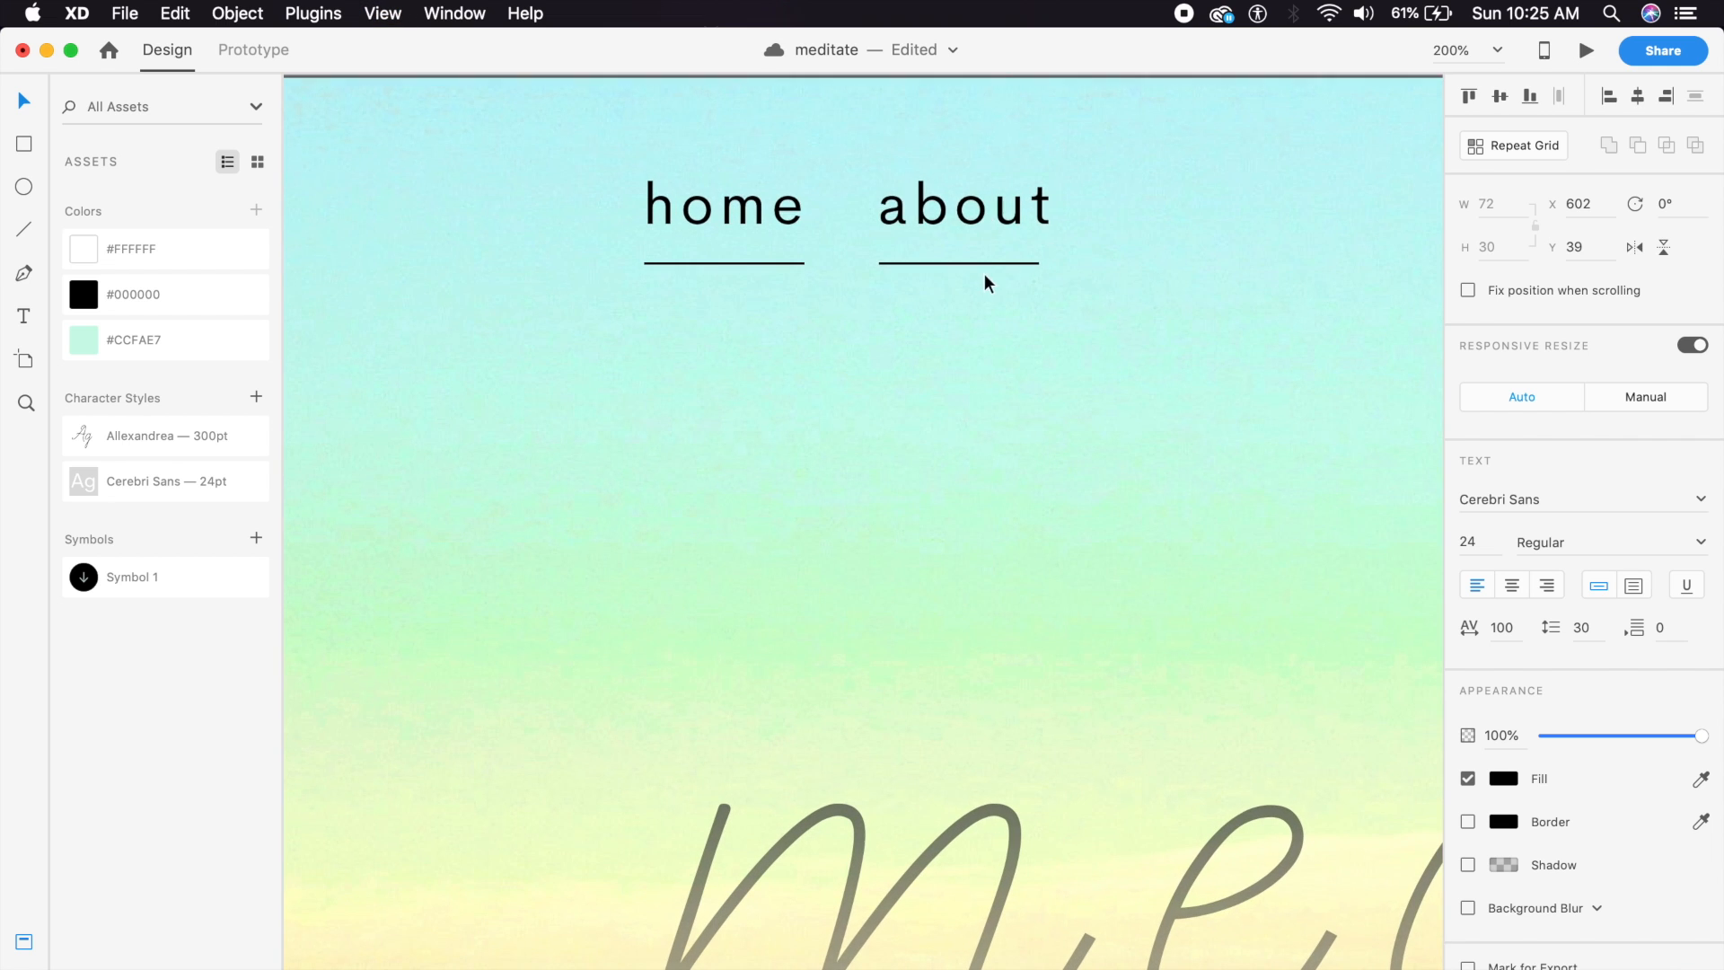
left_click(982, 263)
left_click_drag(1034, 263, 1048, 263)
left_click(1006, 354)
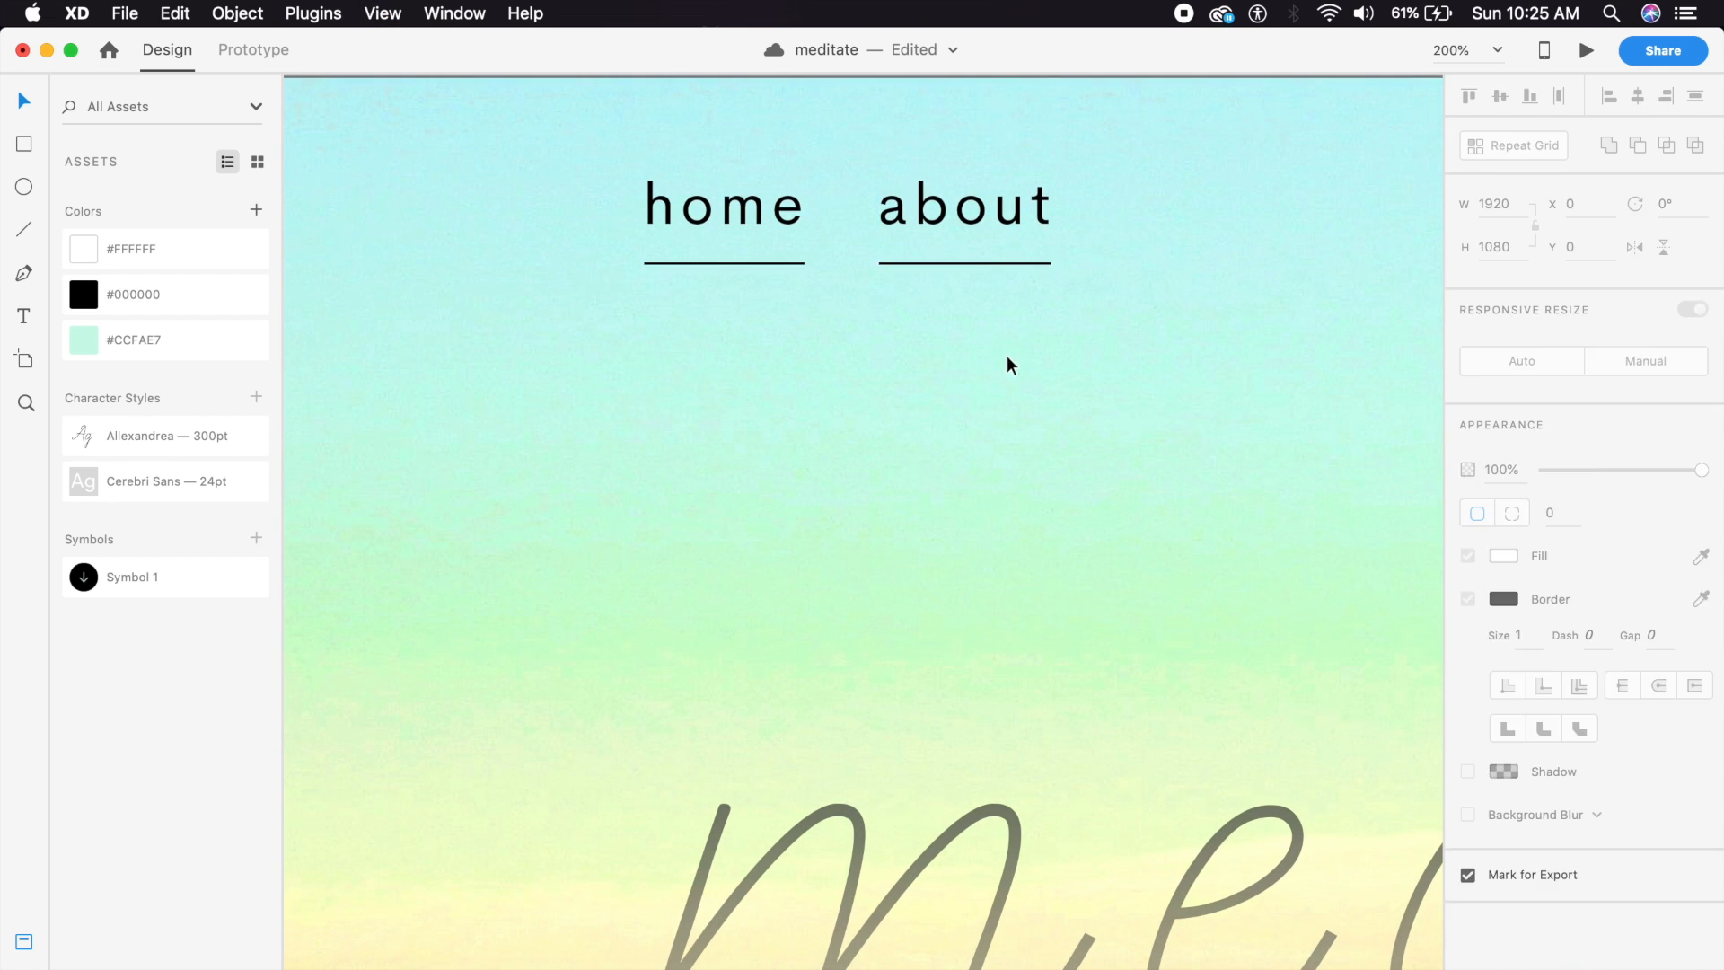
Duplicate the "about" text together with its underline to the right, at X 705, Y 39.
key("super+1")
left_click(933, 376)
left_click(930, 403, "shift")
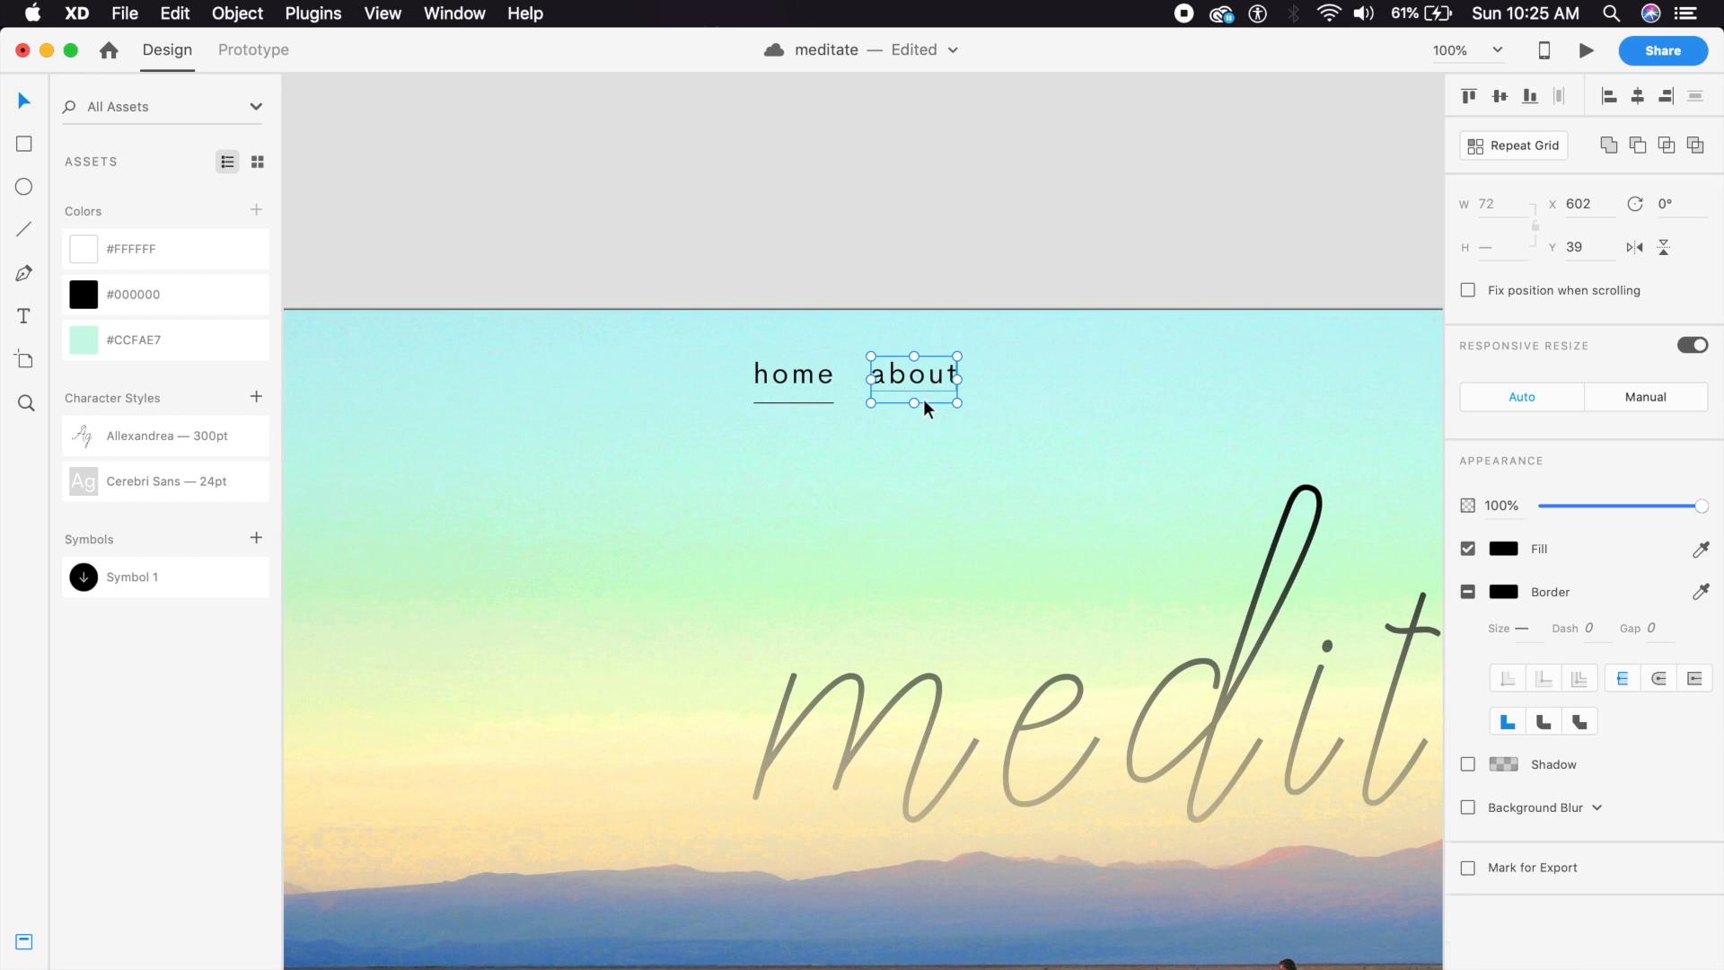
left_click_drag(931, 373, 1056, 380)
left_click(960, 437)
Change the third menu item's text to "contact" and extend its underline to 96 px to match the word.
key("super+2")
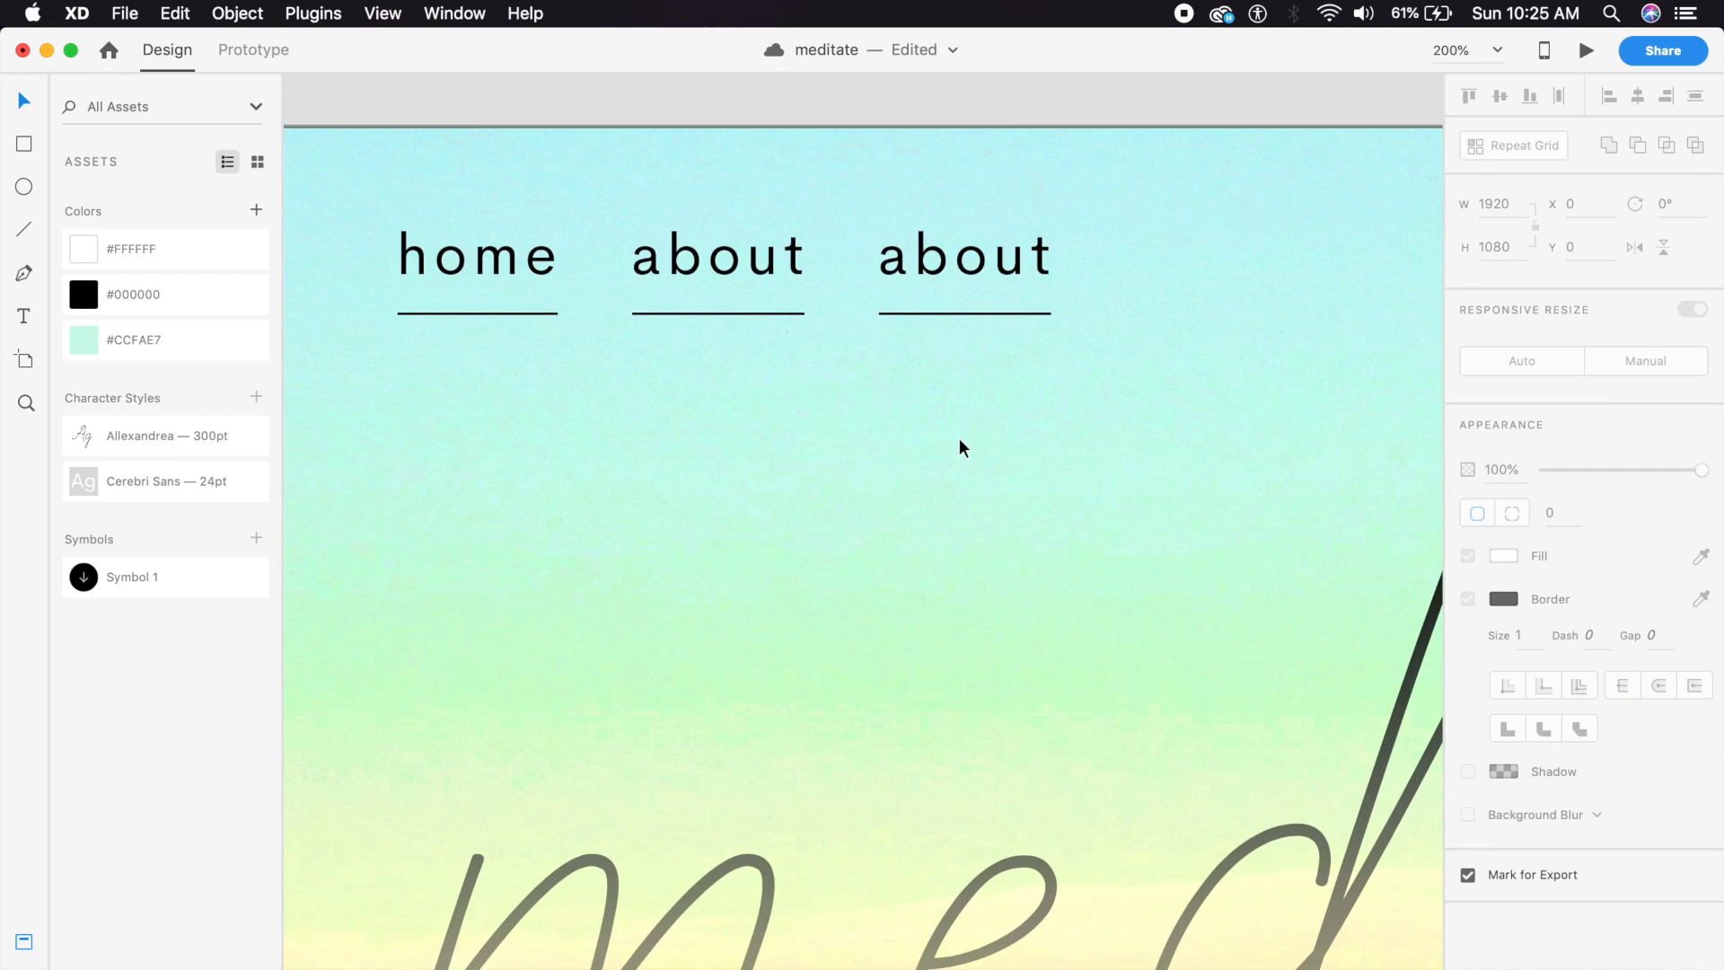
double_click(1002, 224)
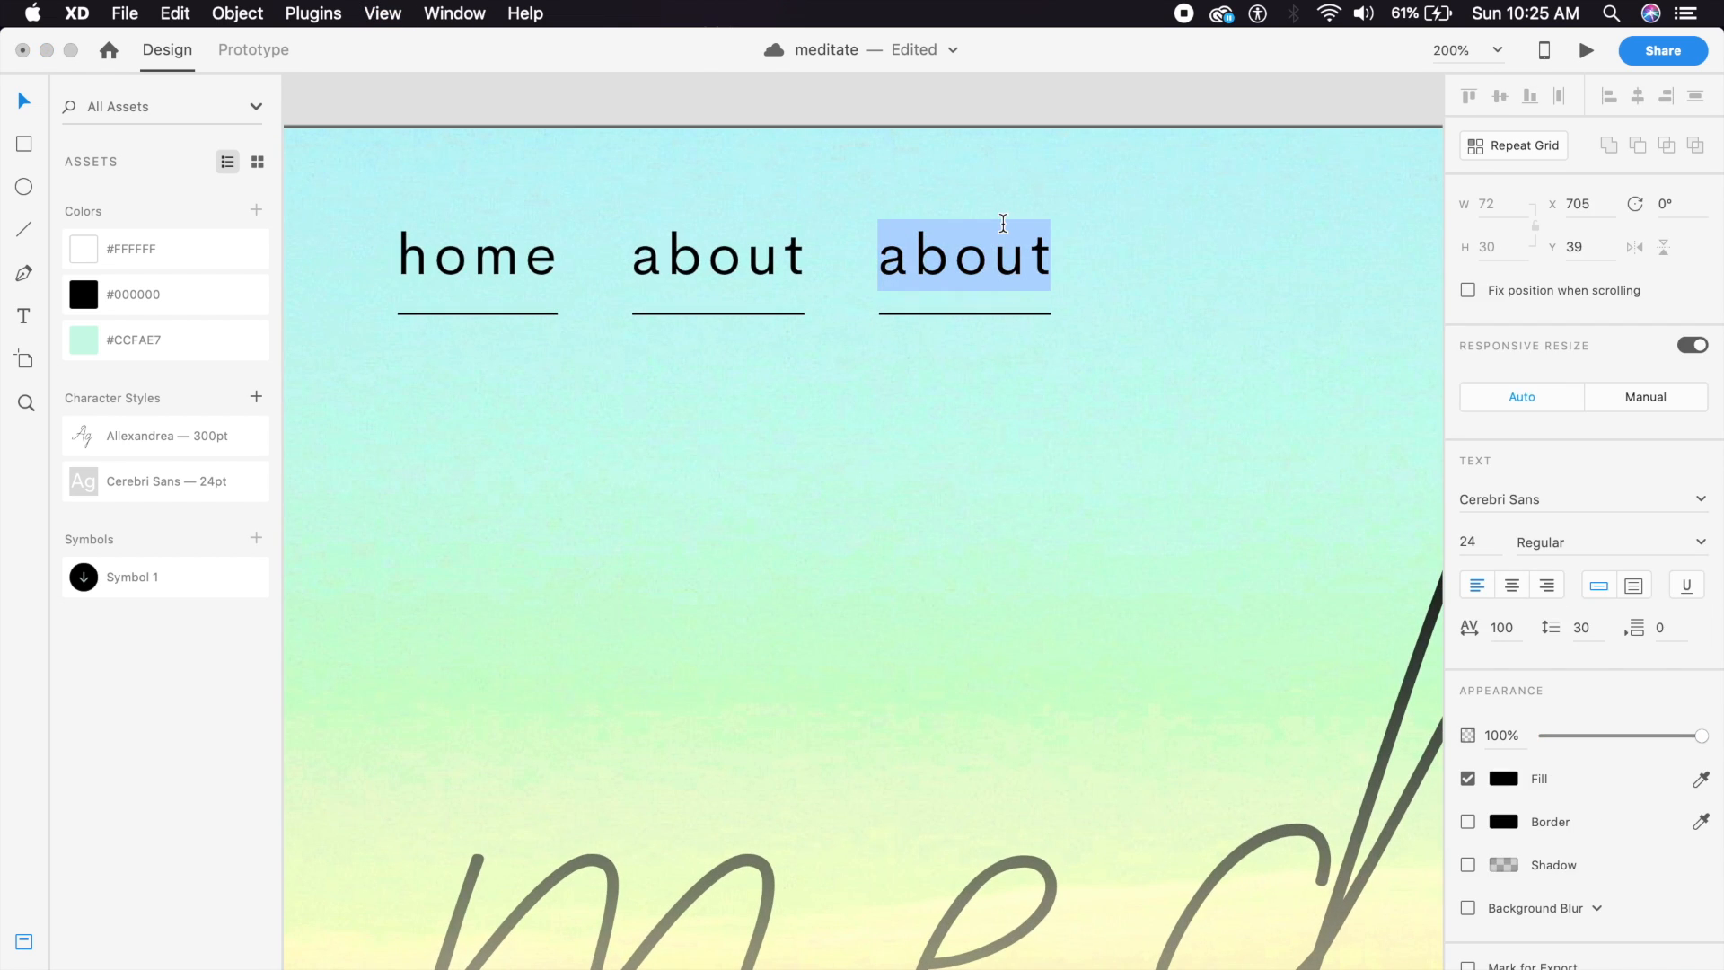
type("C")
key("BackSpace")
type("contat")
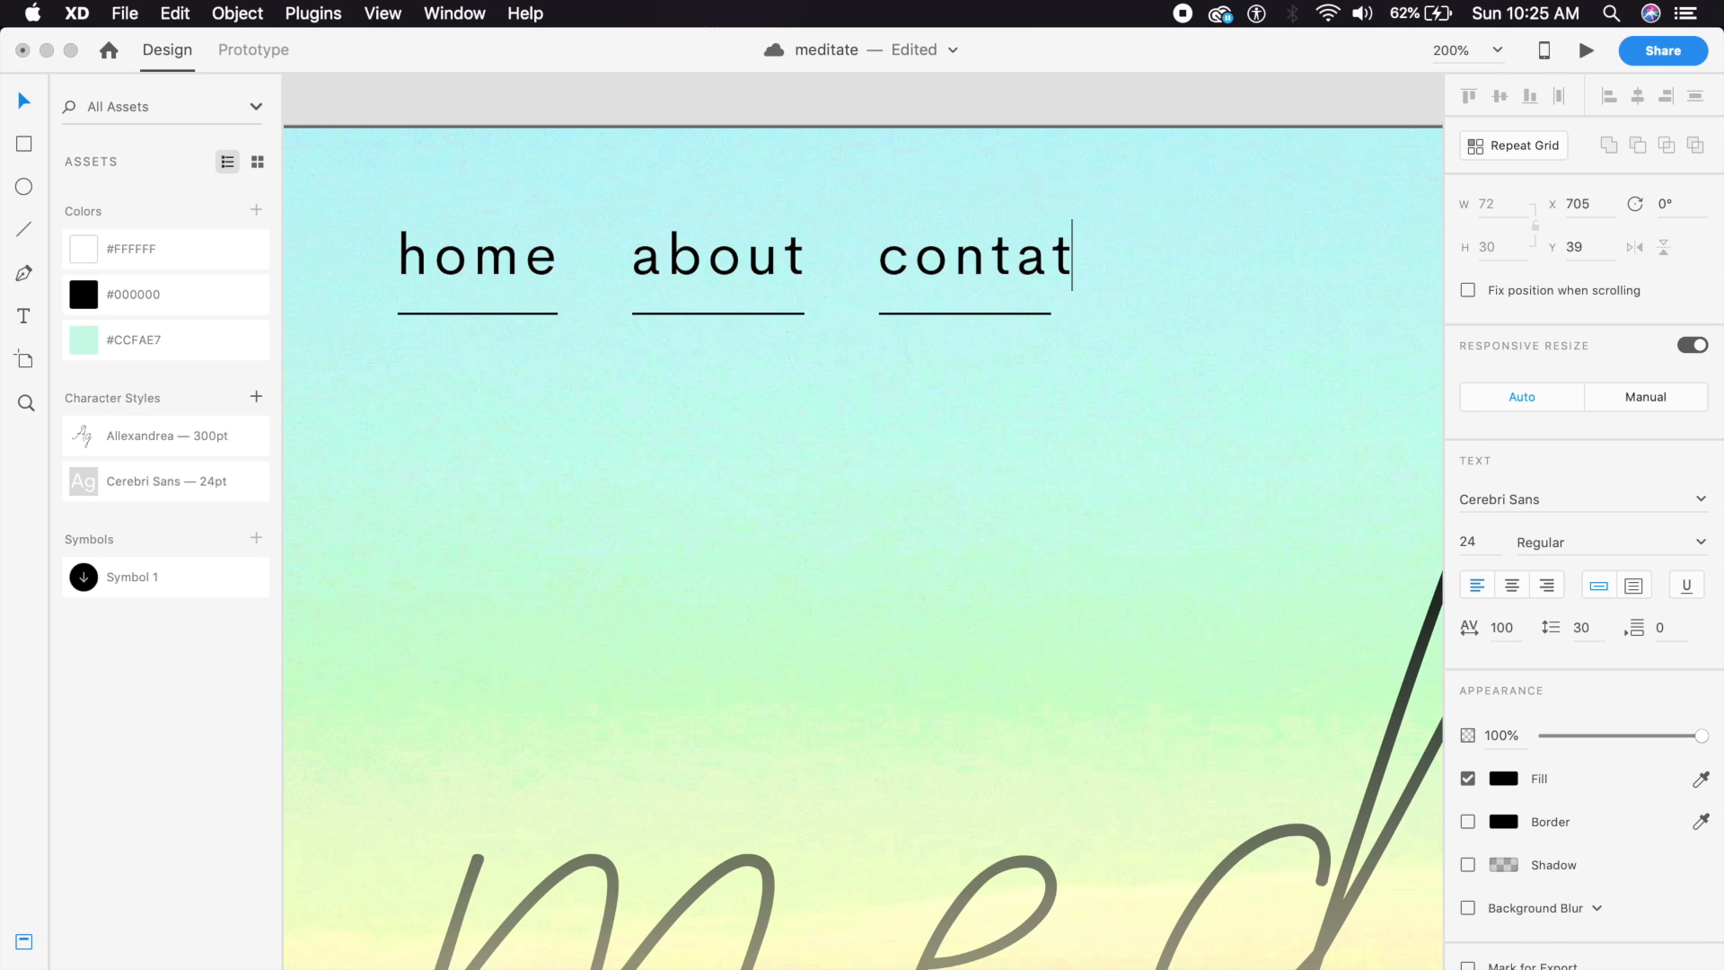
key("BackSpace")
type("ct")
key("Escape")
left_click(1037, 313)
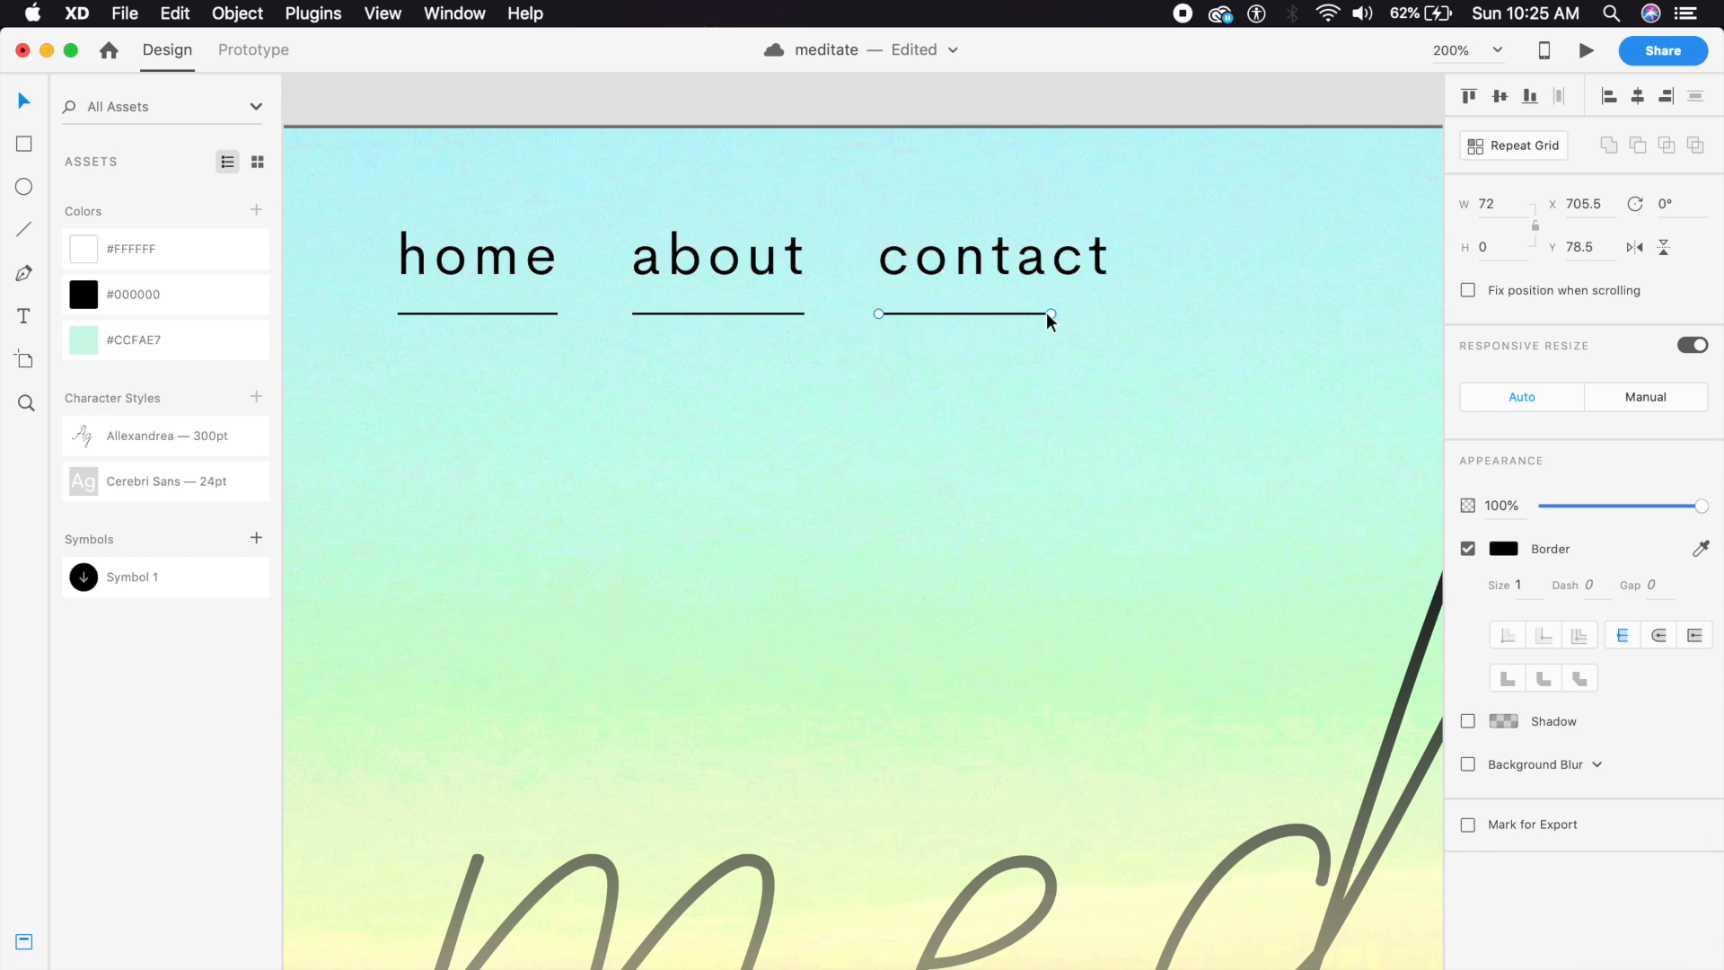
left_click_drag(1050, 314, 1109, 313)
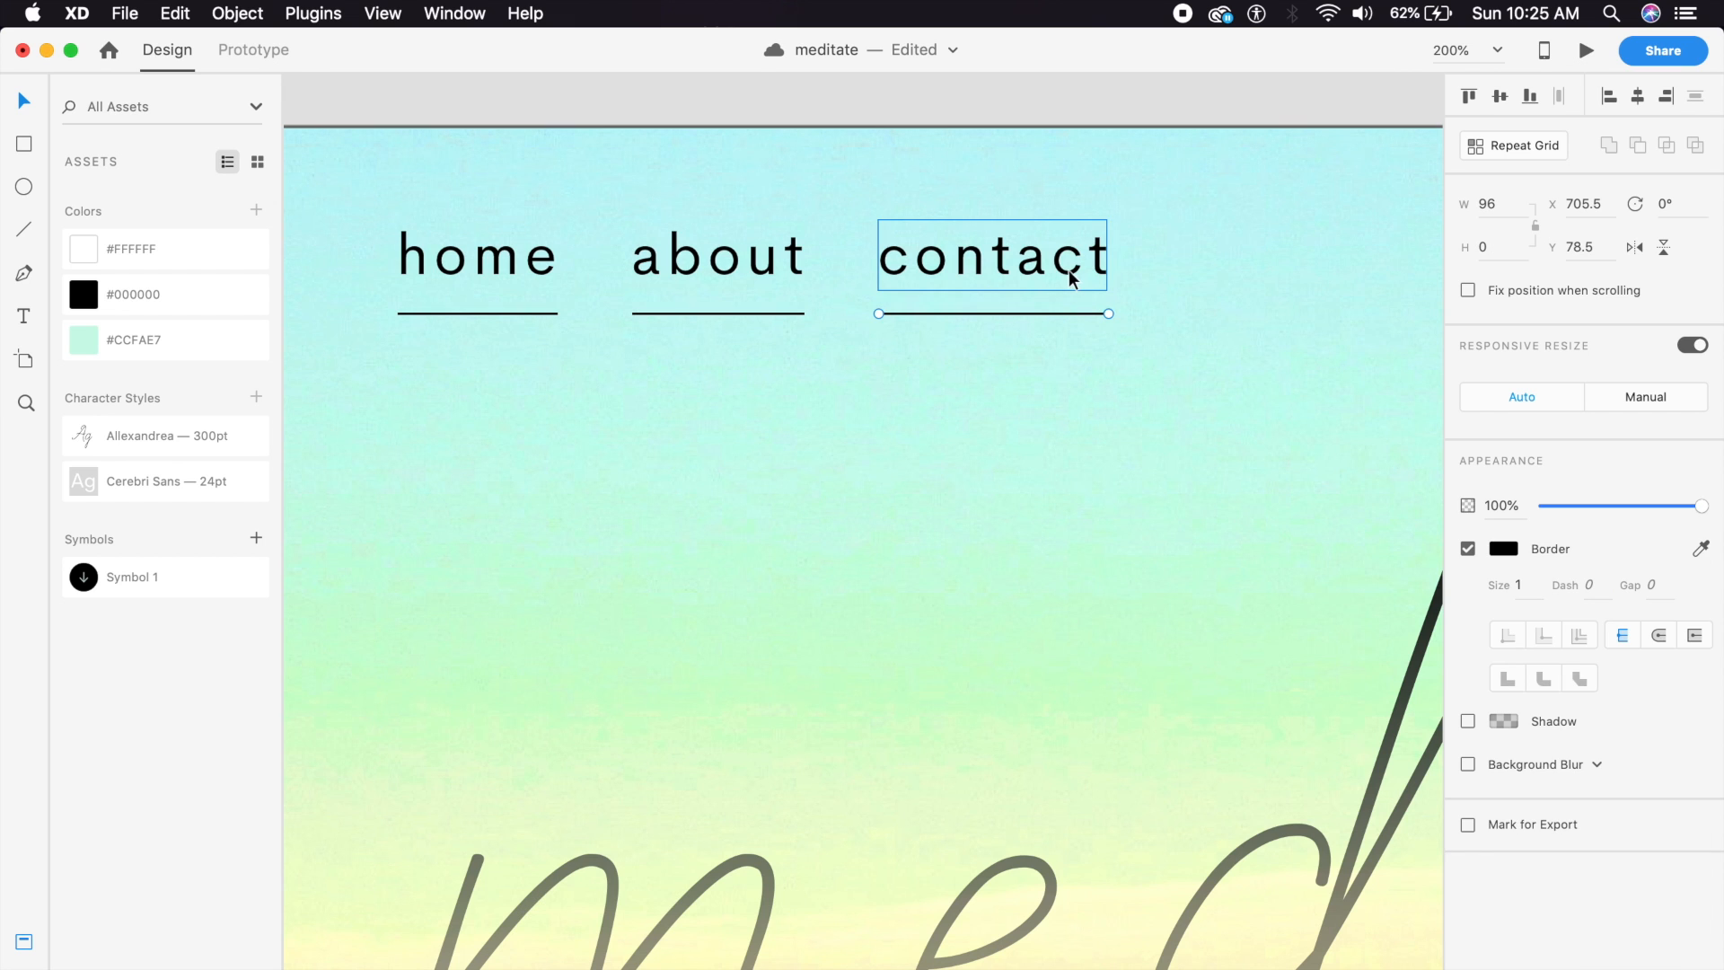
Duplicate the "contact" text without its line to X 832, Y 39, and change the copy to "Book a Session".
key("super+minus")
left_click_drag(1051, 545, 960, 550)
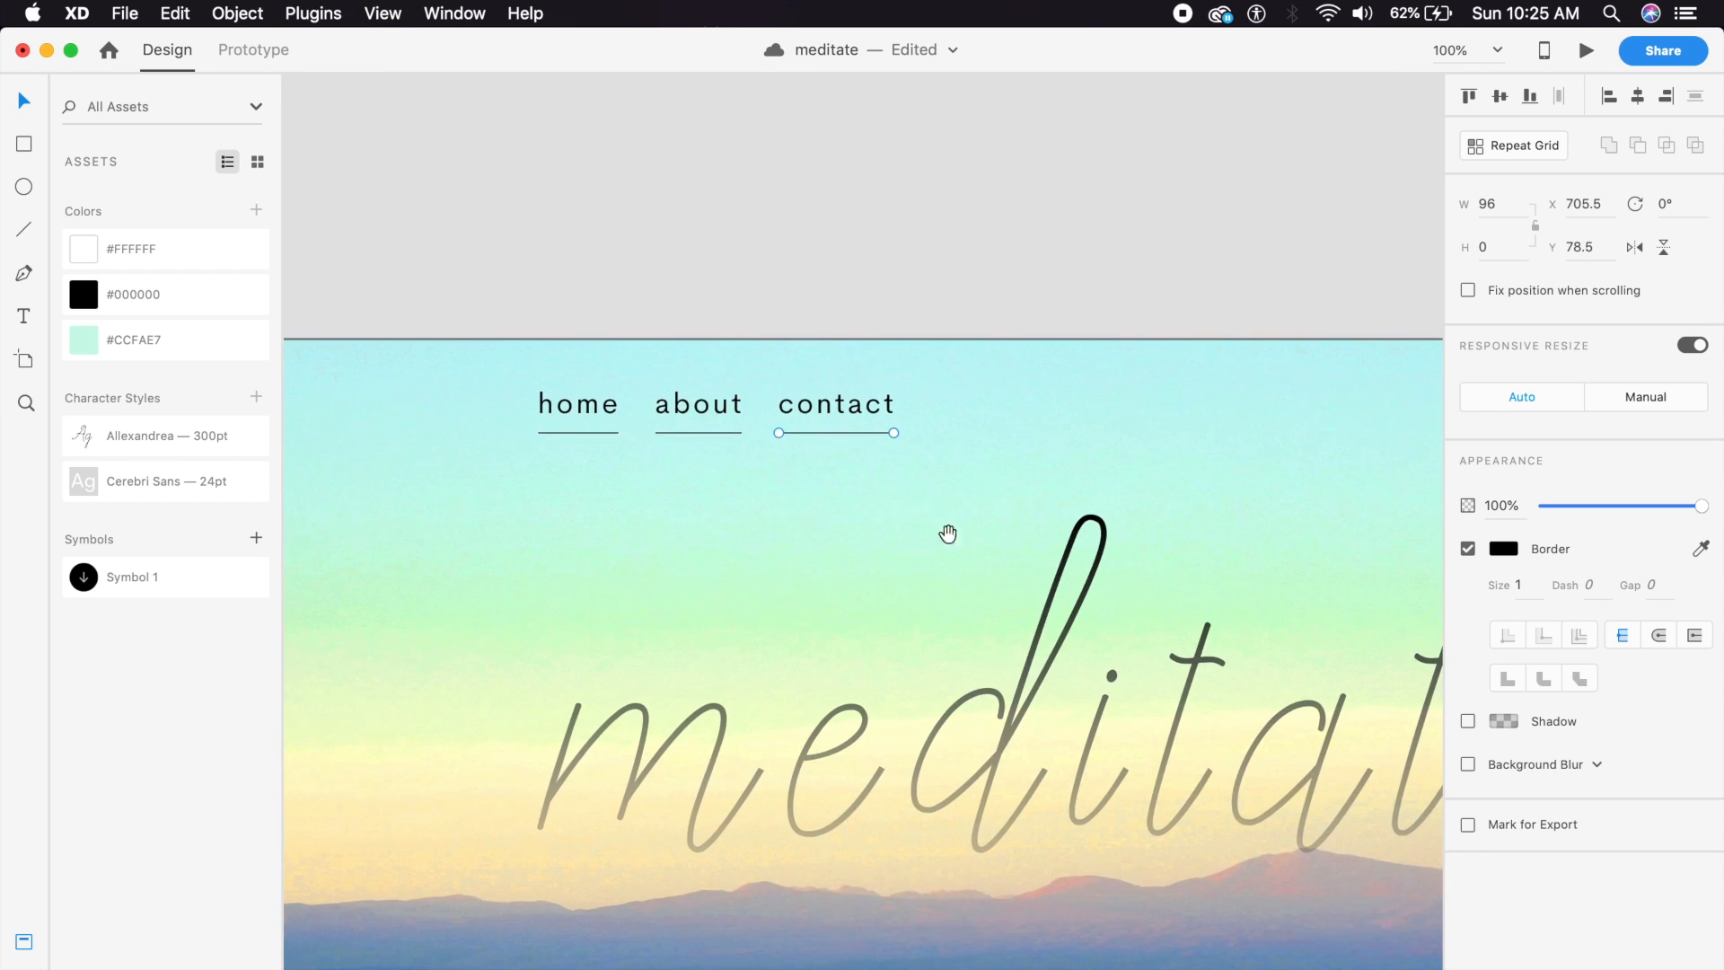
left_click_drag(940, 416, 846, 438)
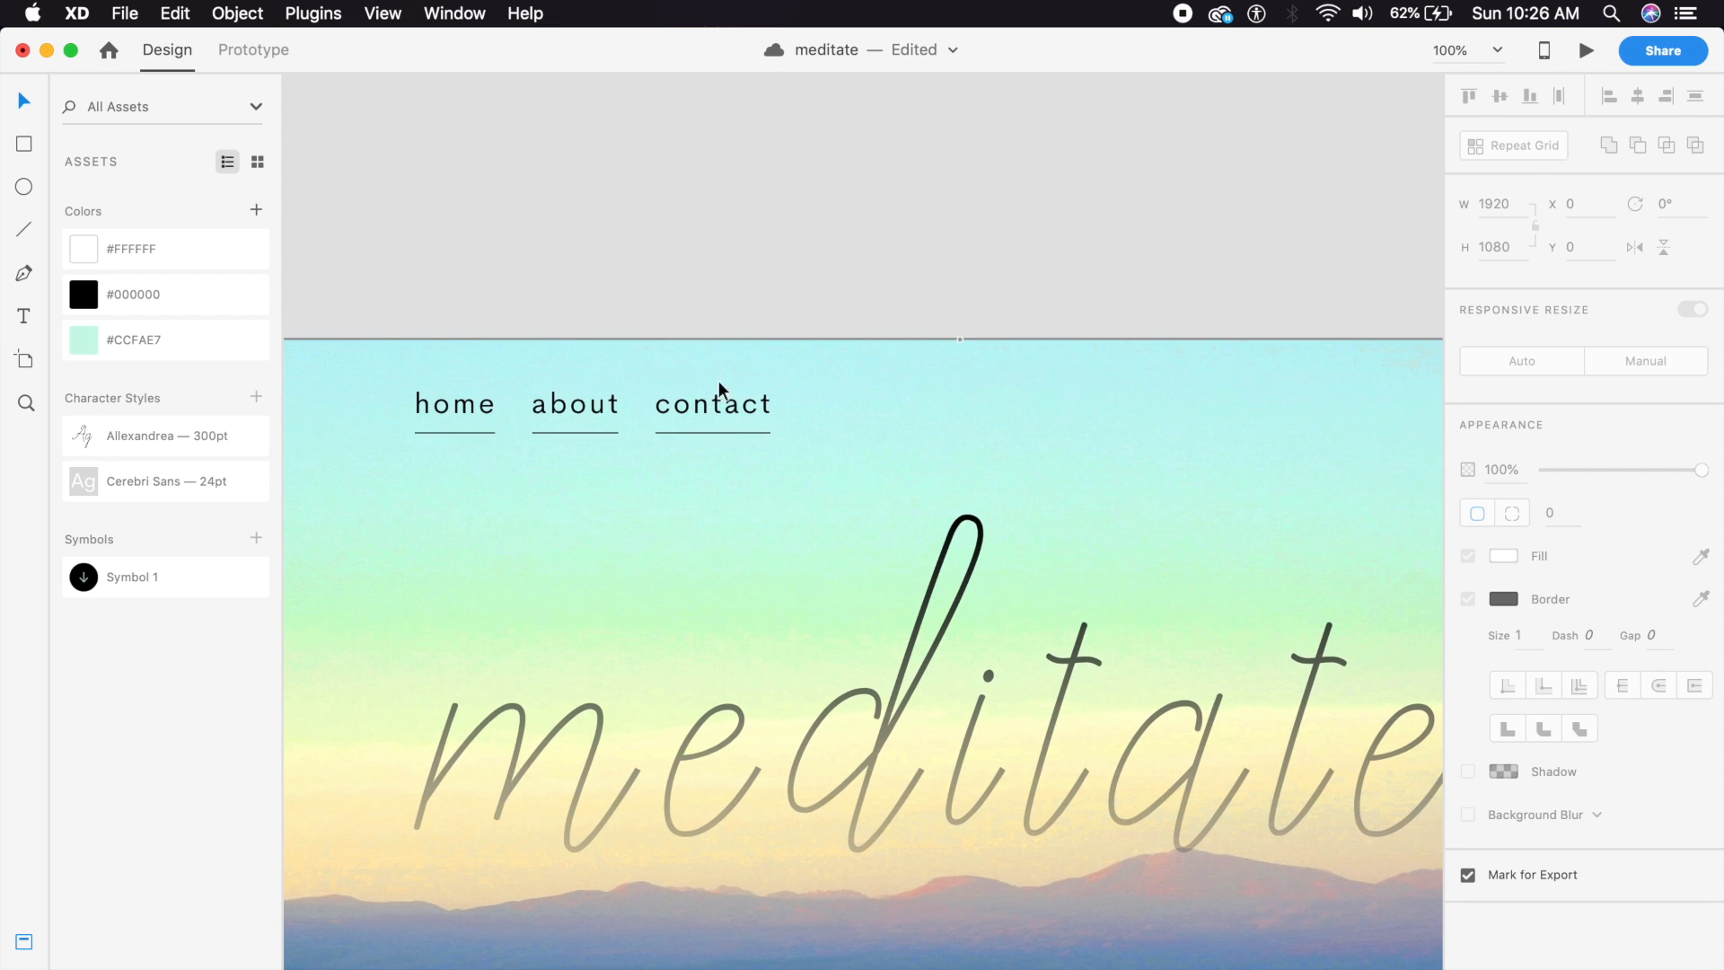
left_click_drag(750, 407, 904, 409)
double_click(904, 407)
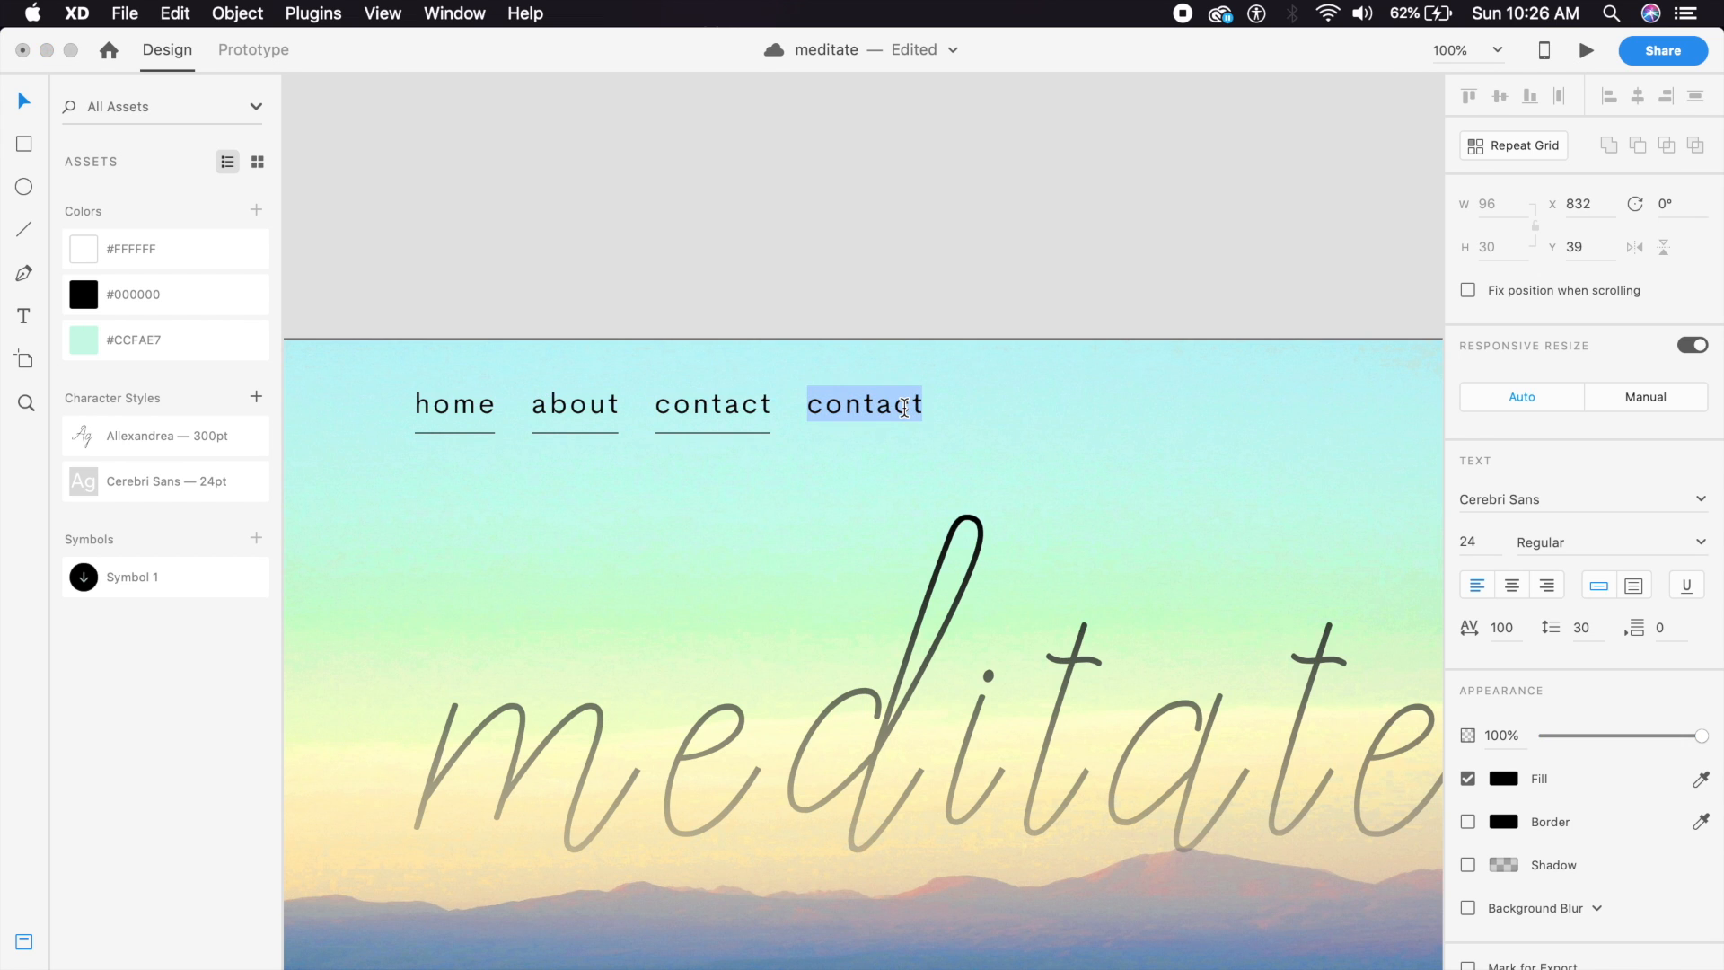
type("Book a S")
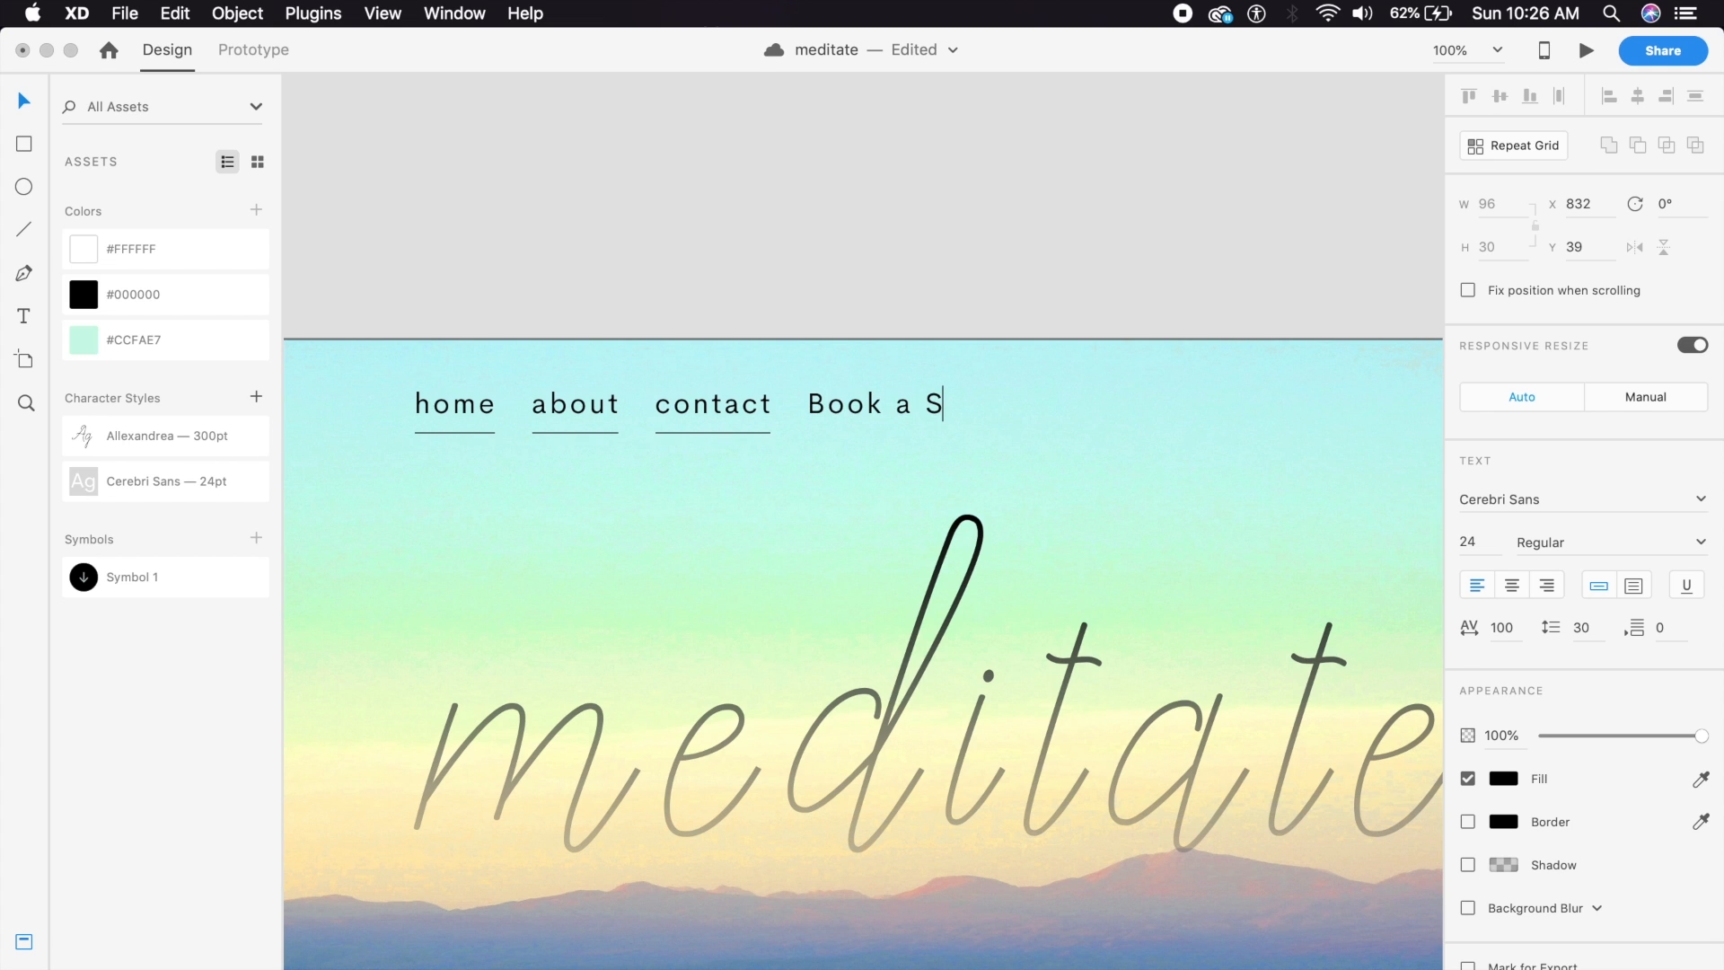
type("ession")
key("Escape")
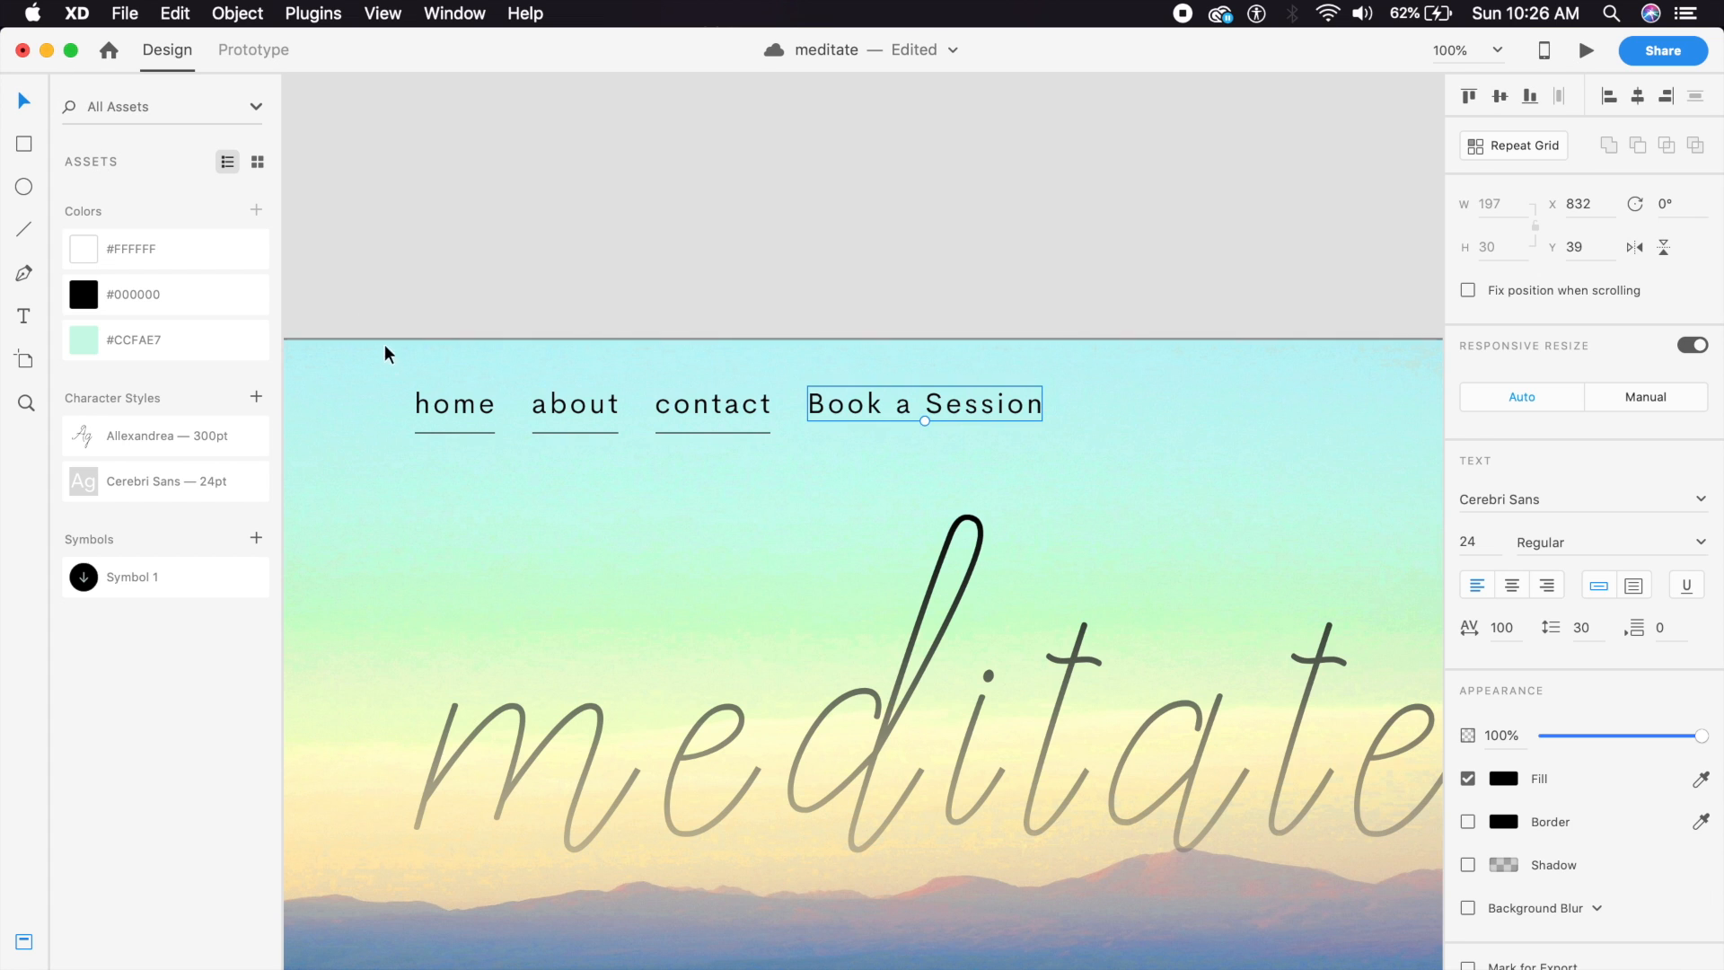
Draw a 221 by 44 px rectangle over the "Book a Session" text at X 832, Y 35.
left_click(24, 144)
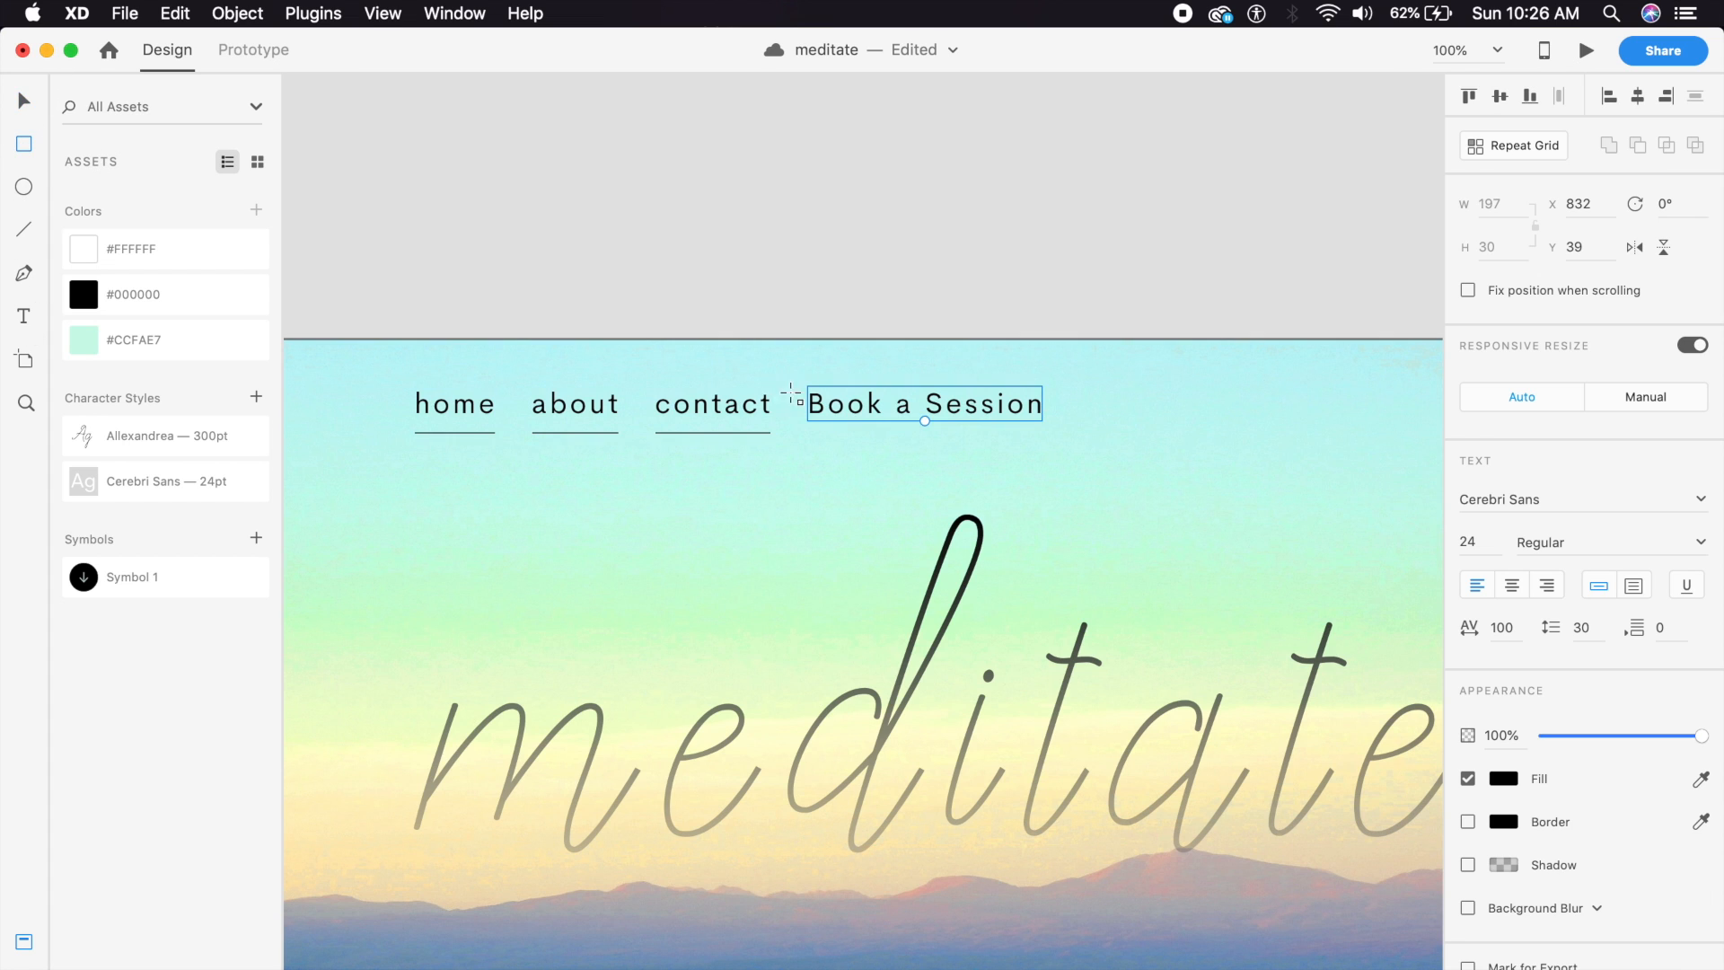
mouse_move(806, 386)
left_mouse_down()
mouse_move(897, 432)
mouse_move(1071, 434)
left_mouse_up()
left_click(27, 99)
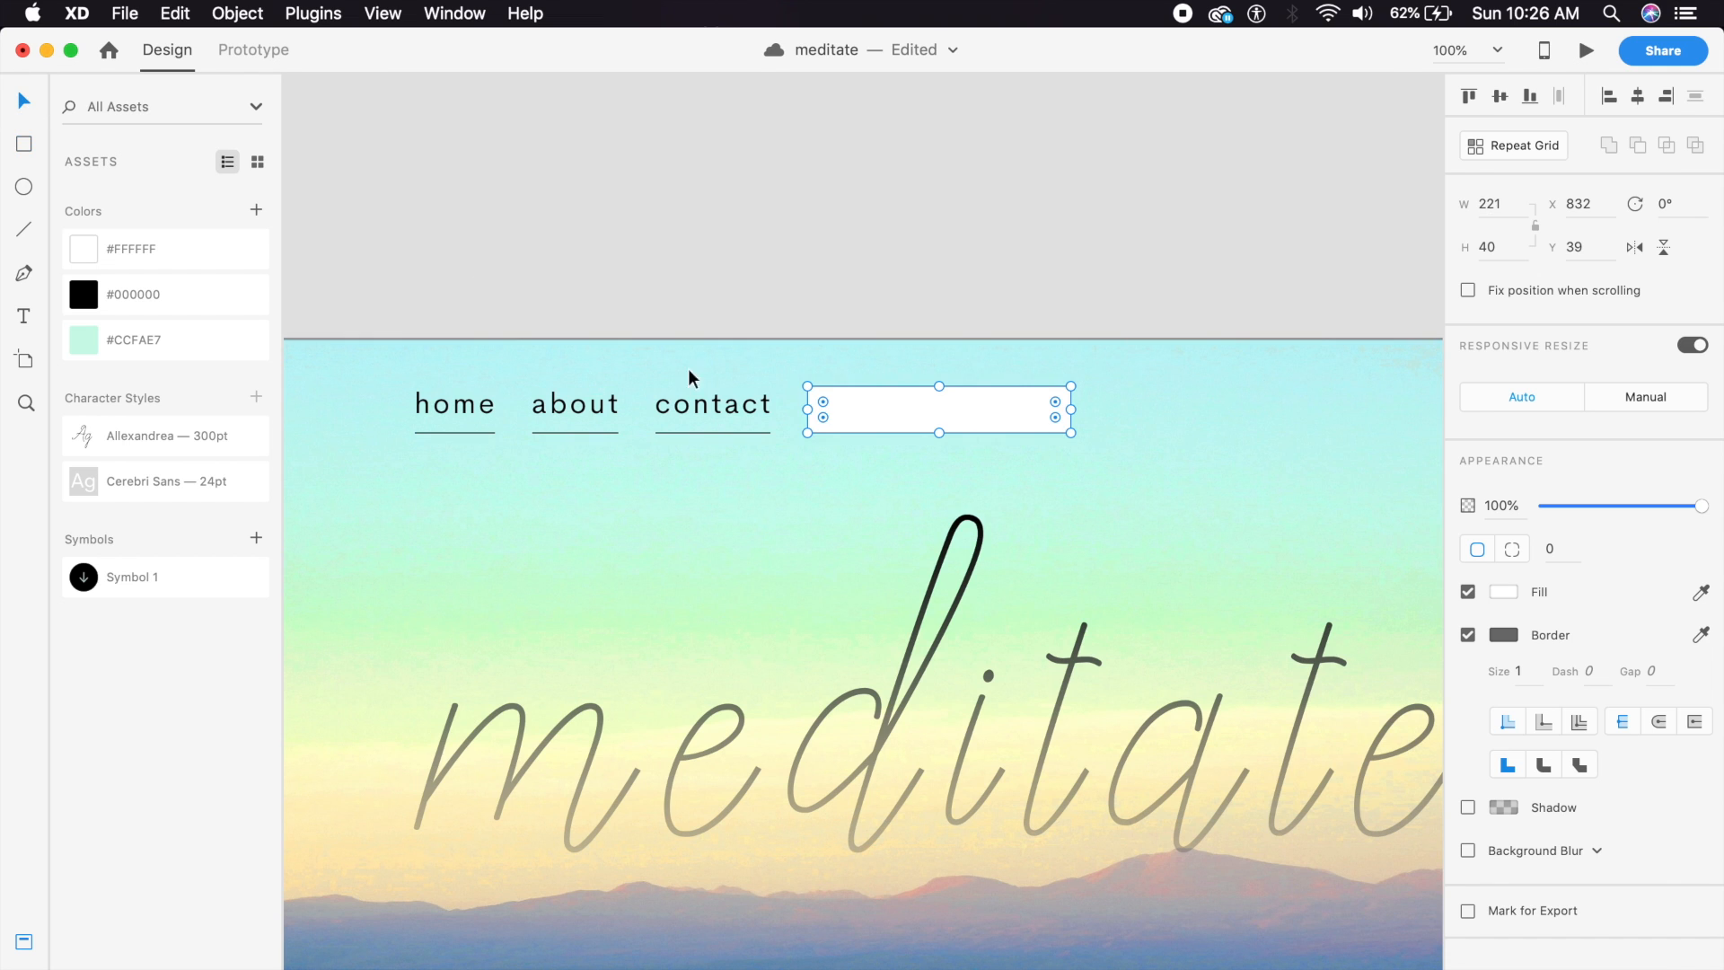
left_click_drag(939, 388, 938, 382)
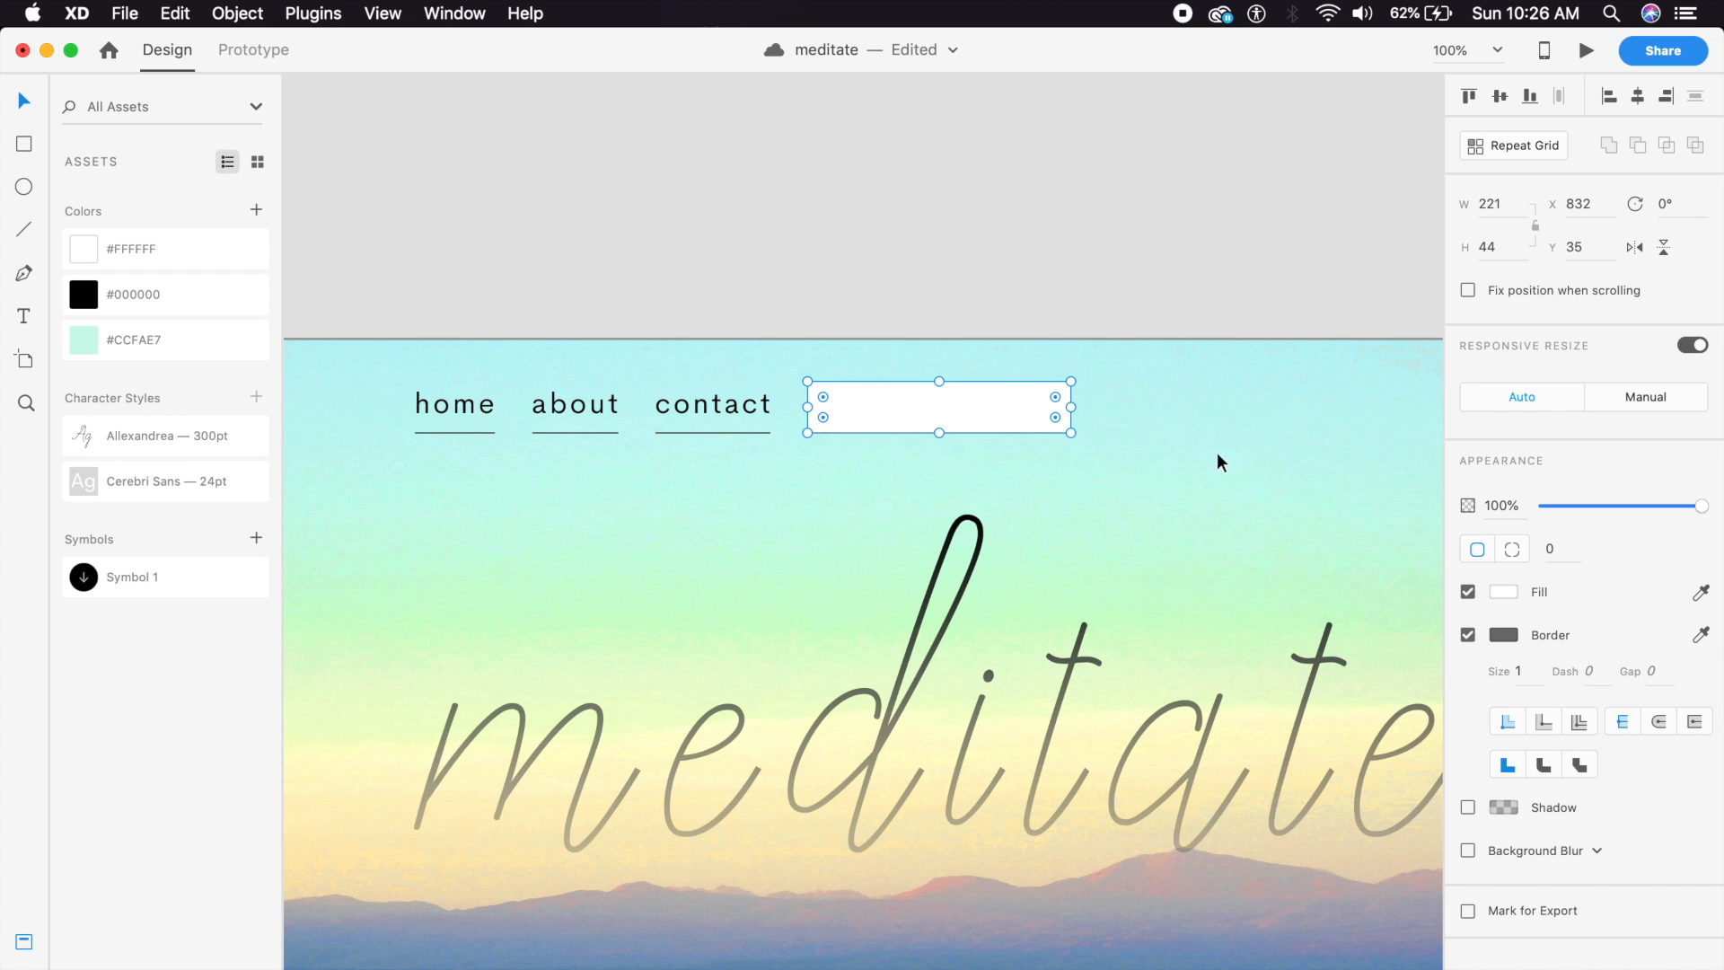
Remove the rectangle's border and set its fill color to #000000.
left_click(1468, 635)
left_click(1507, 591)
left_click_drag(1331, 603, 935, 714)
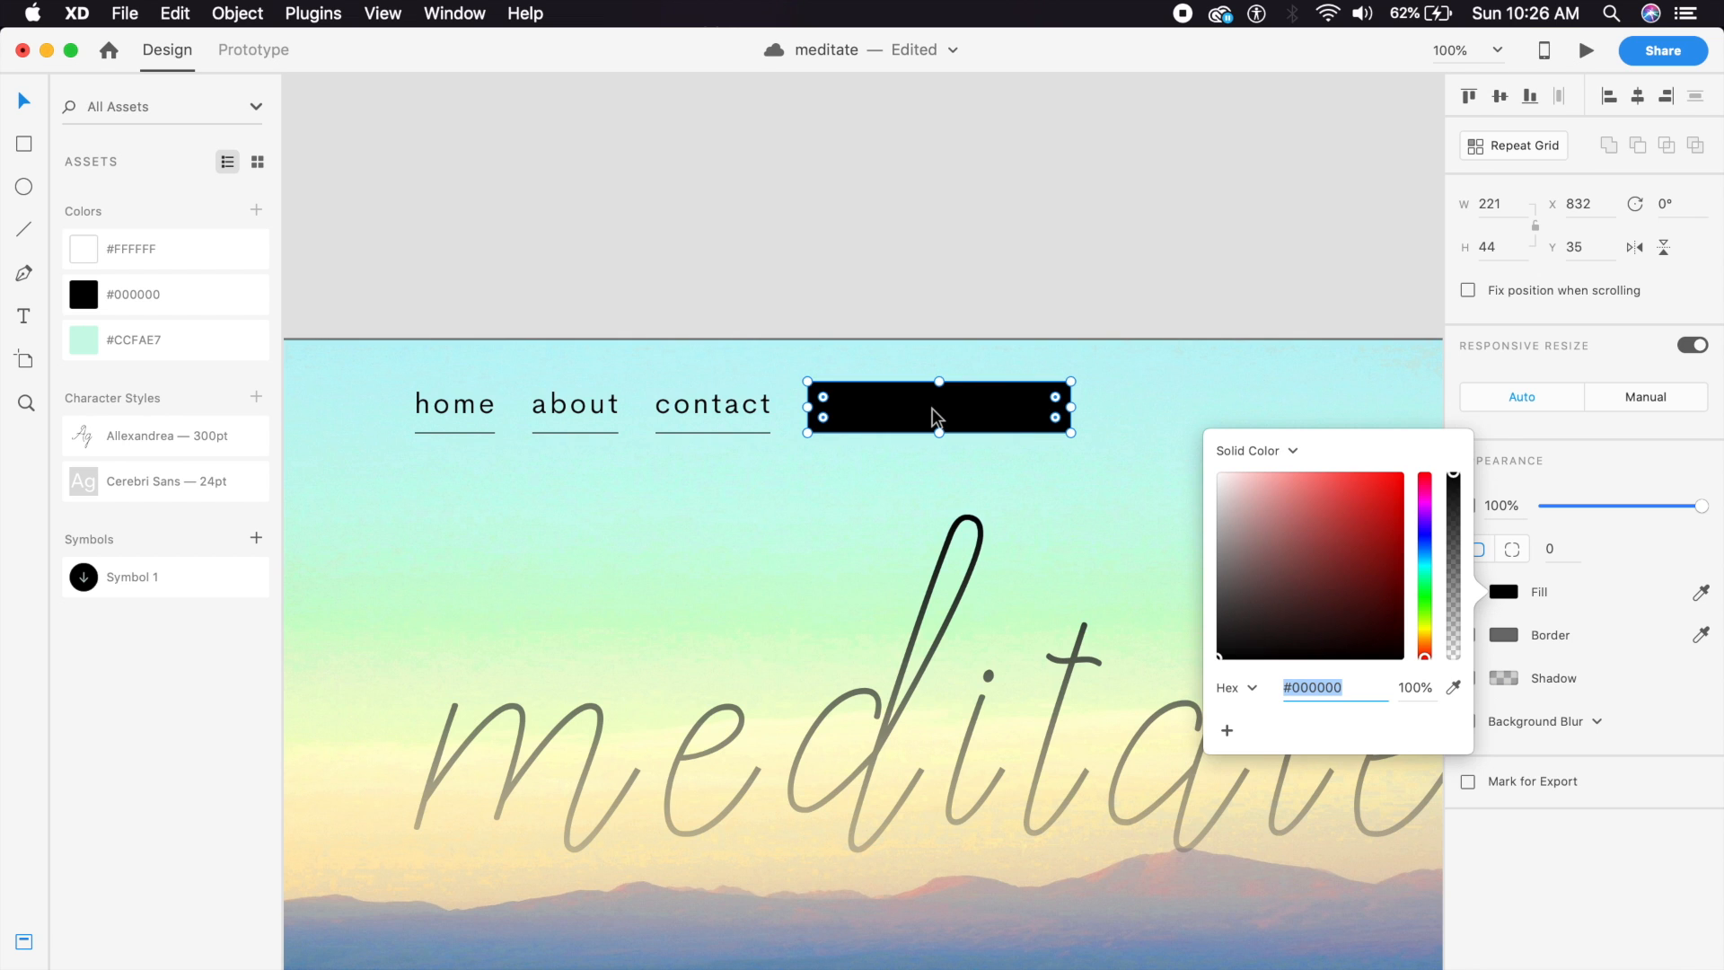
Send the black rectangle behind the "Book a Session" text and fill the text with the saved color #CCFAE7.
key("super+[")
key("super+[")
key("super+[")
key("super+[")
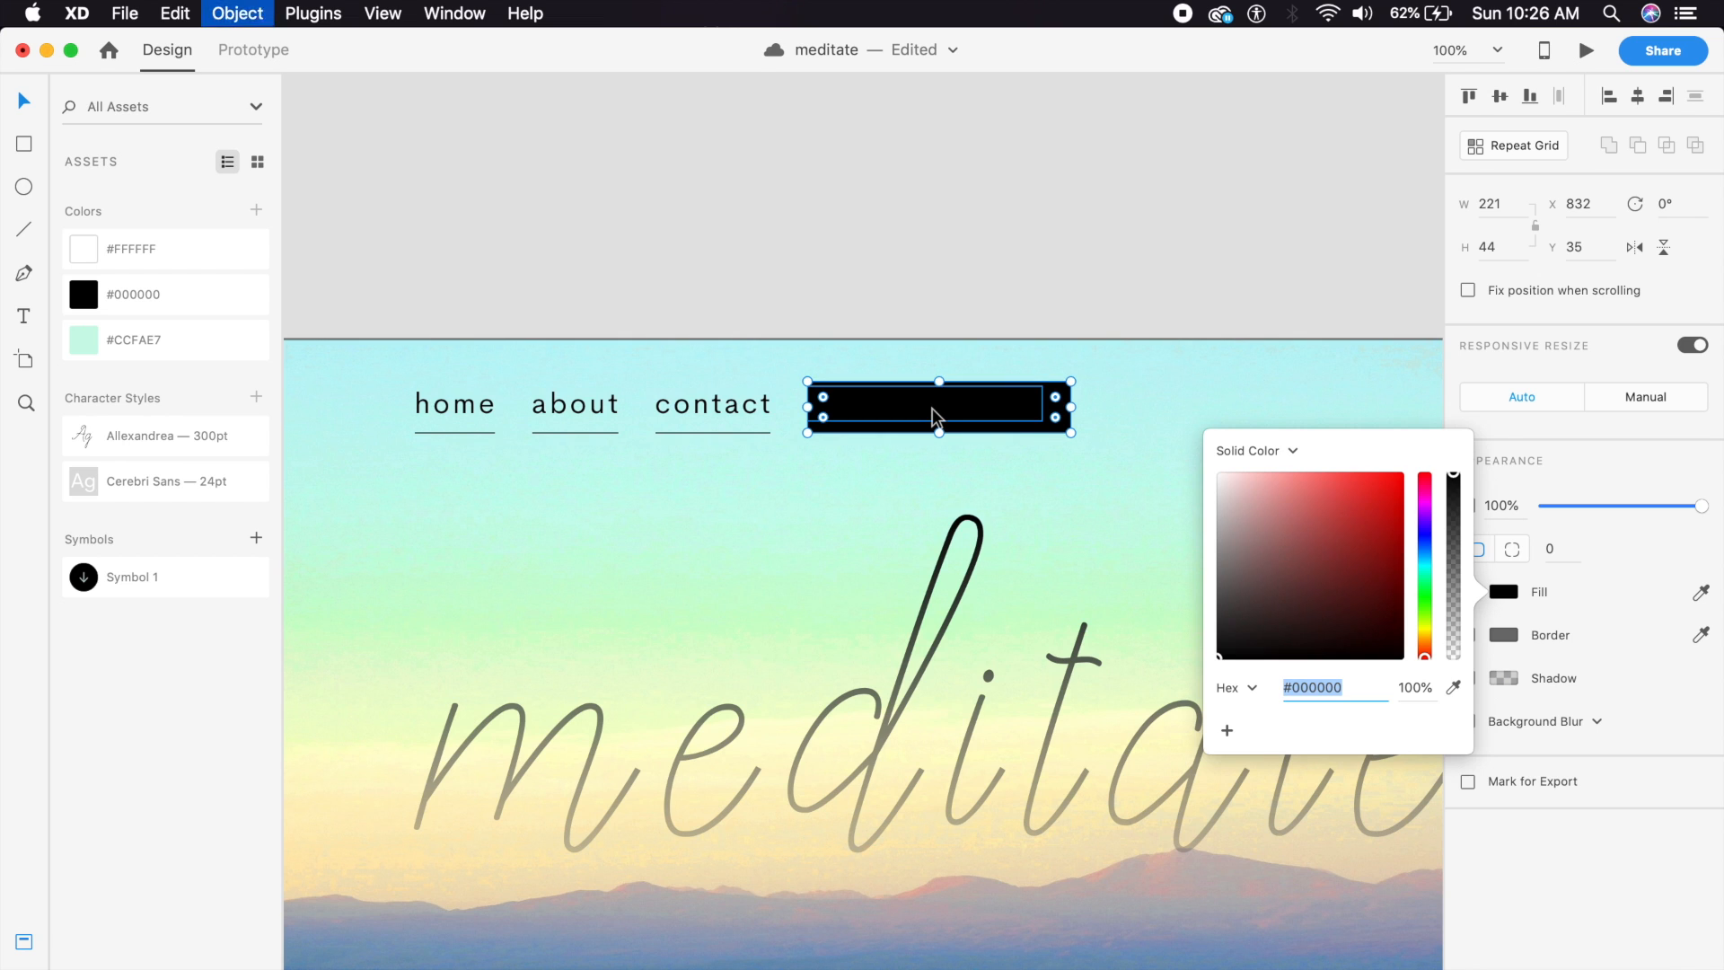
left_click(932, 408)
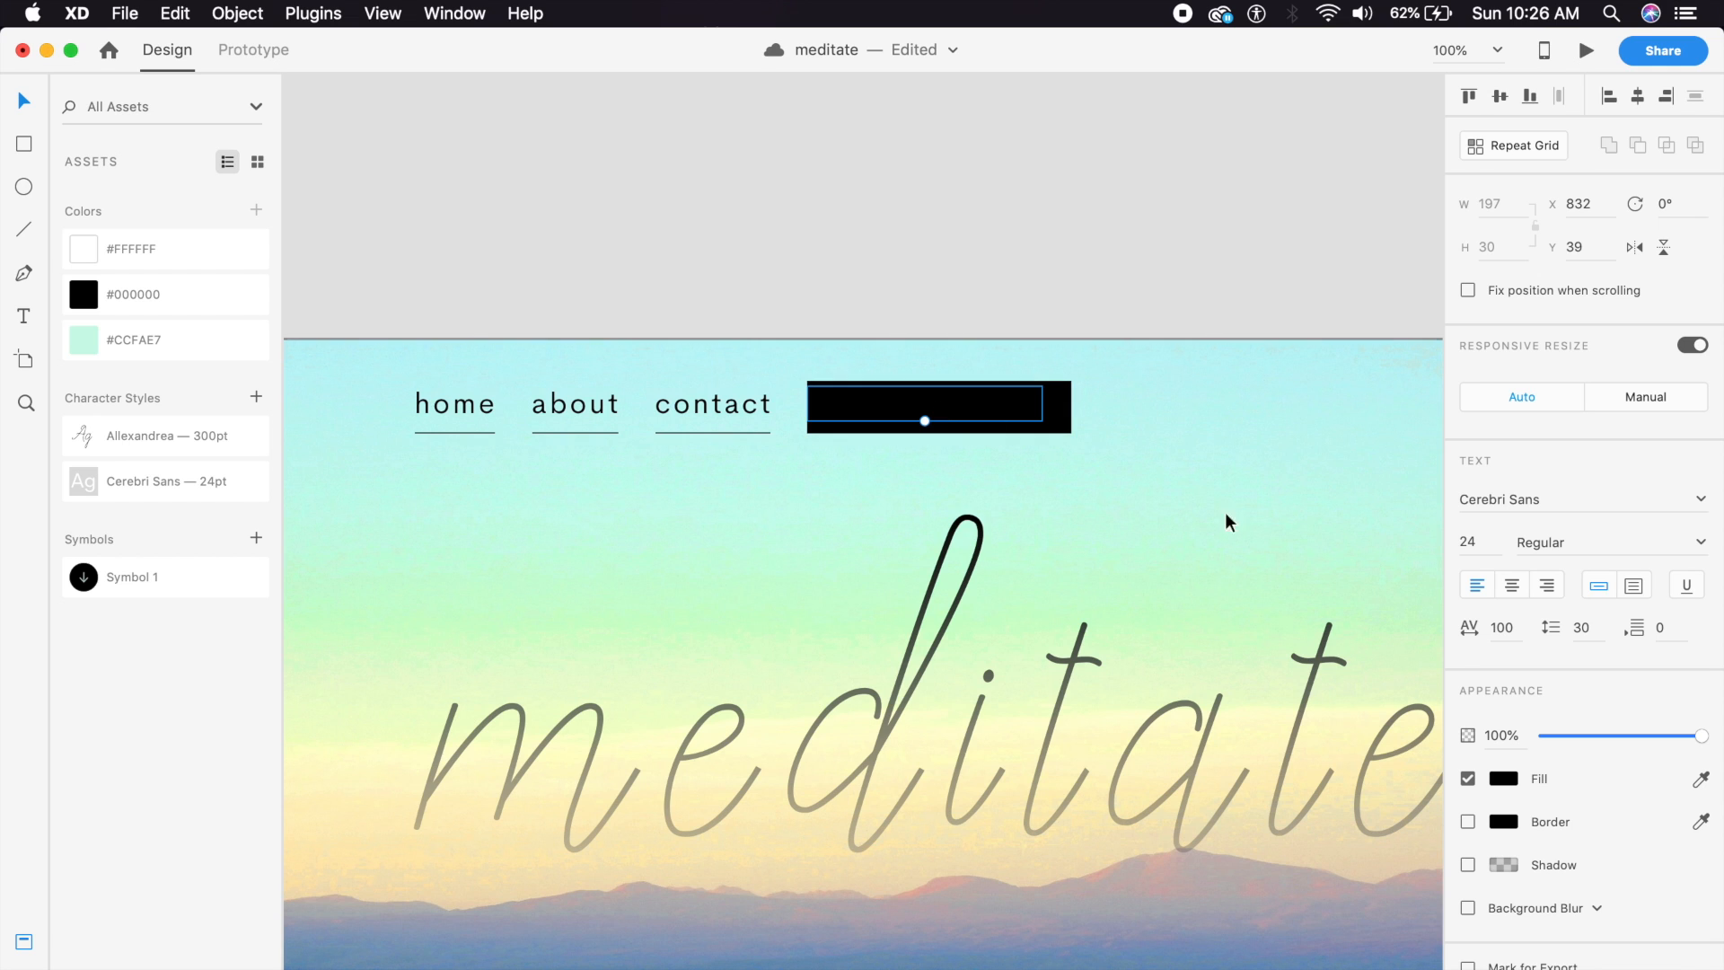
left_click(152, 340)
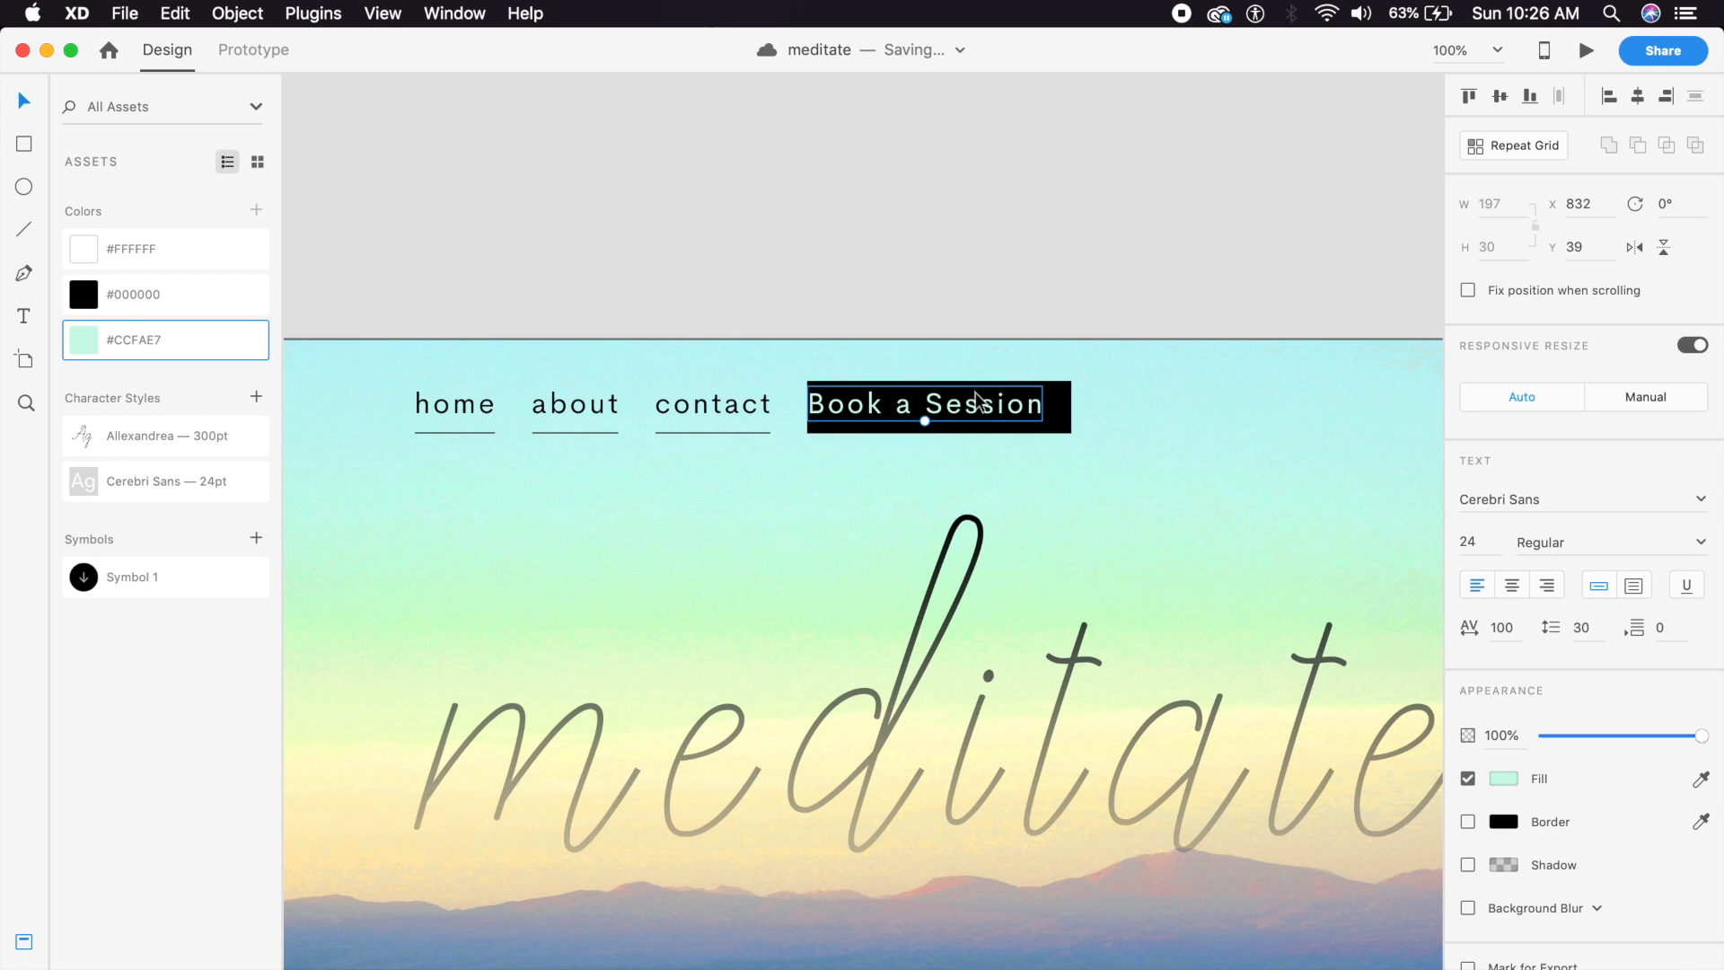
Center the "Book a Session" text inside the black rectangle at X 844, Y 42, and group the two as a button.
left_click_drag(961, 413, 972, 415)
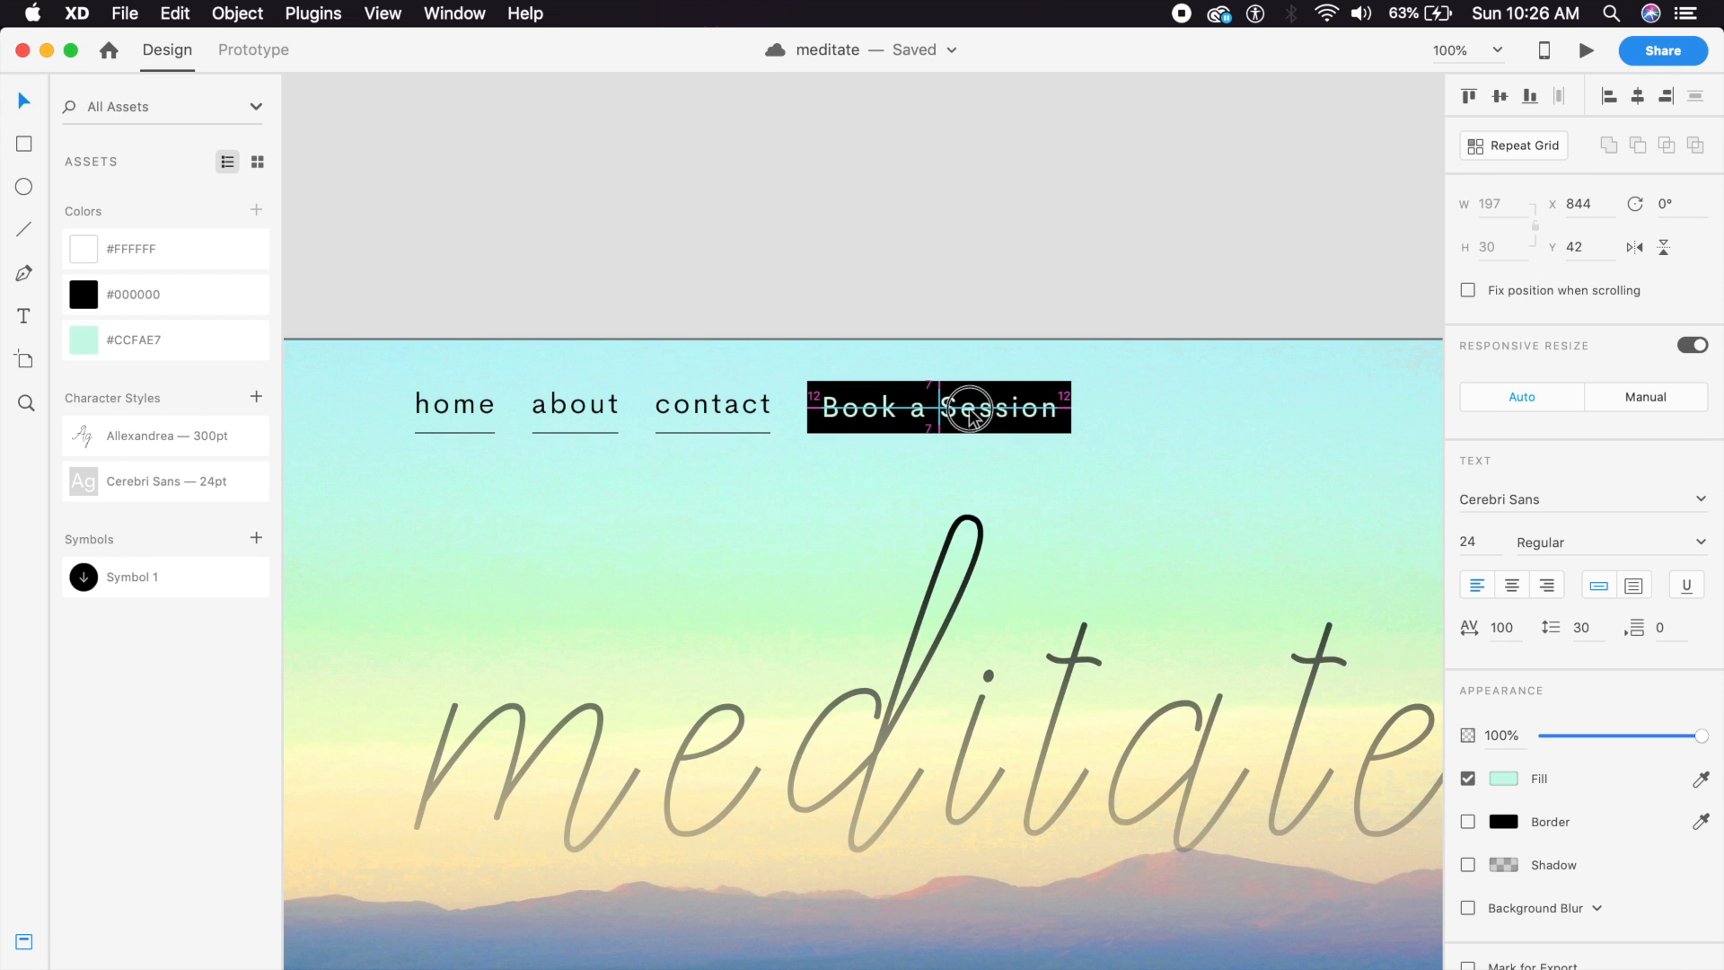
left_click(1047, 429, "shift")
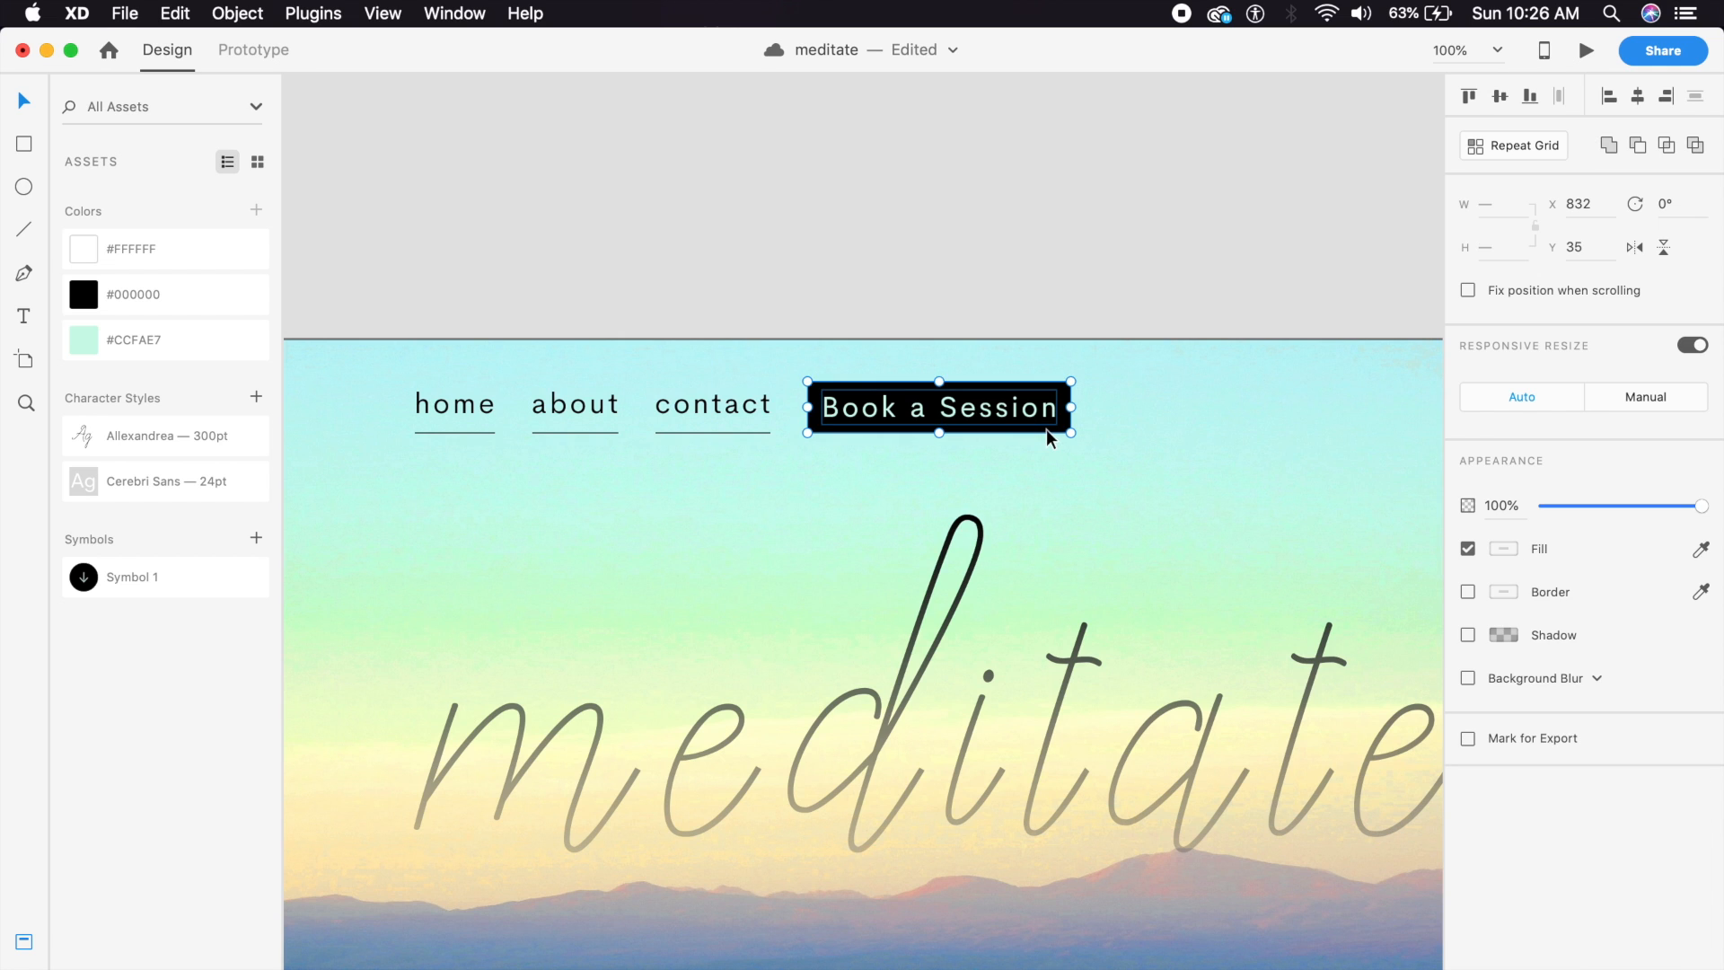
key("super+g")
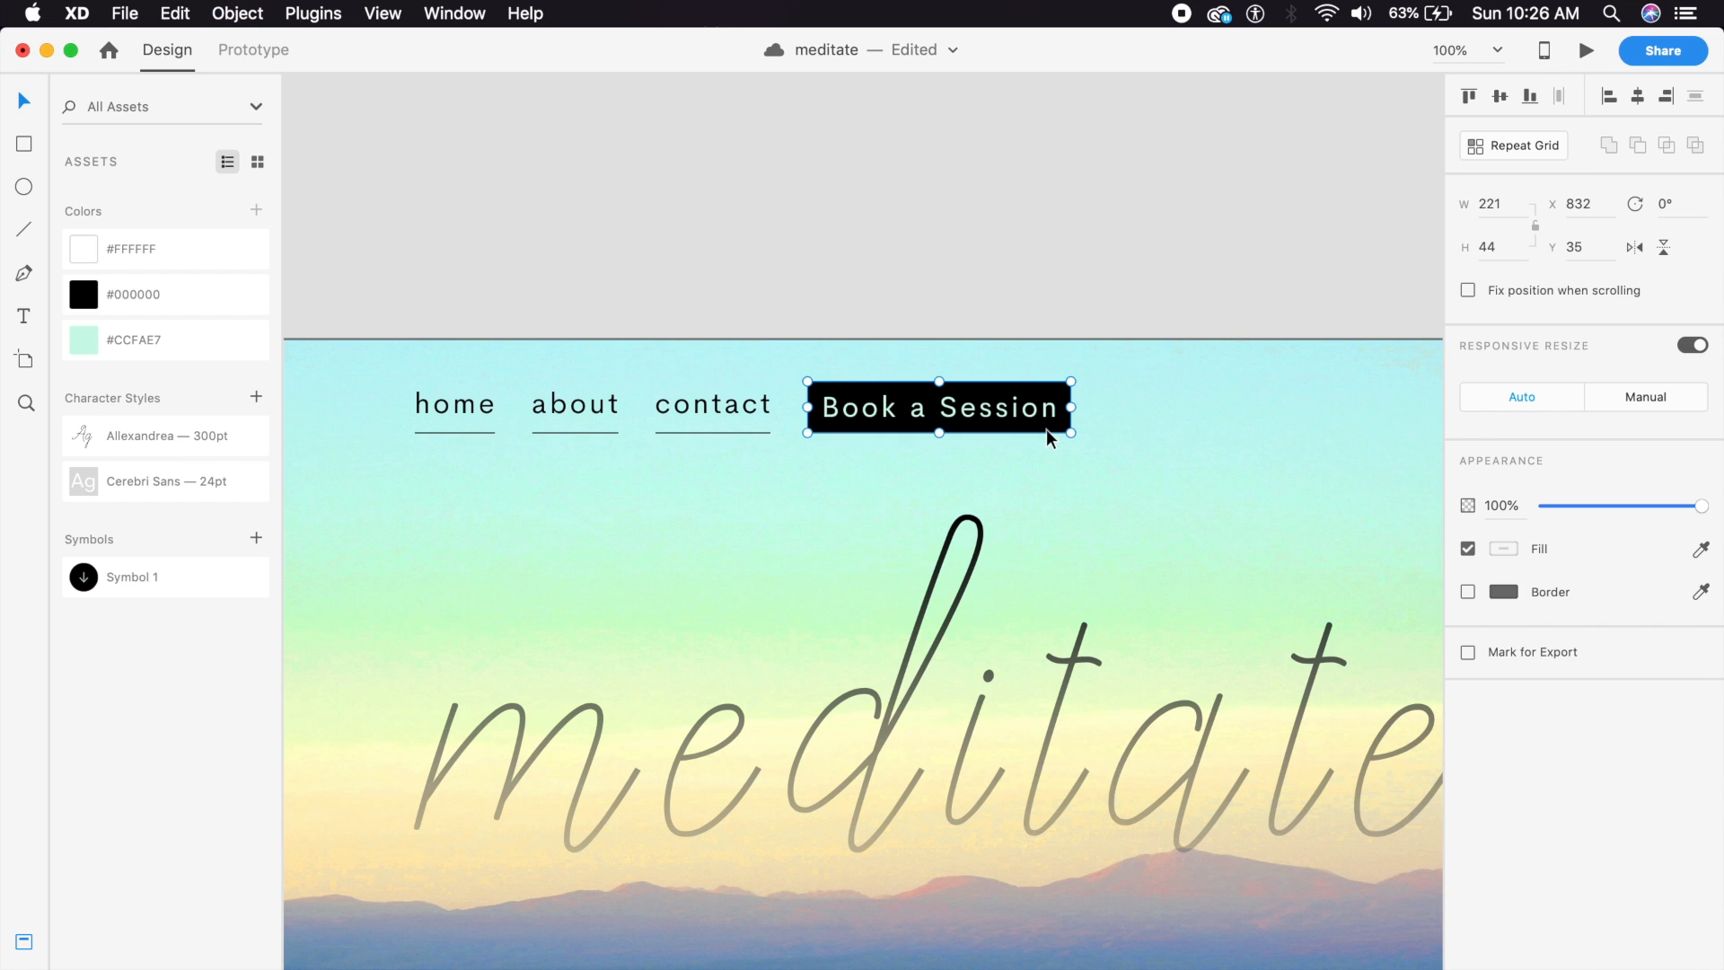
Move all navigation items and the "Book a Session" button together to center them above the title, with "home" at X 686.
key("super+minus")
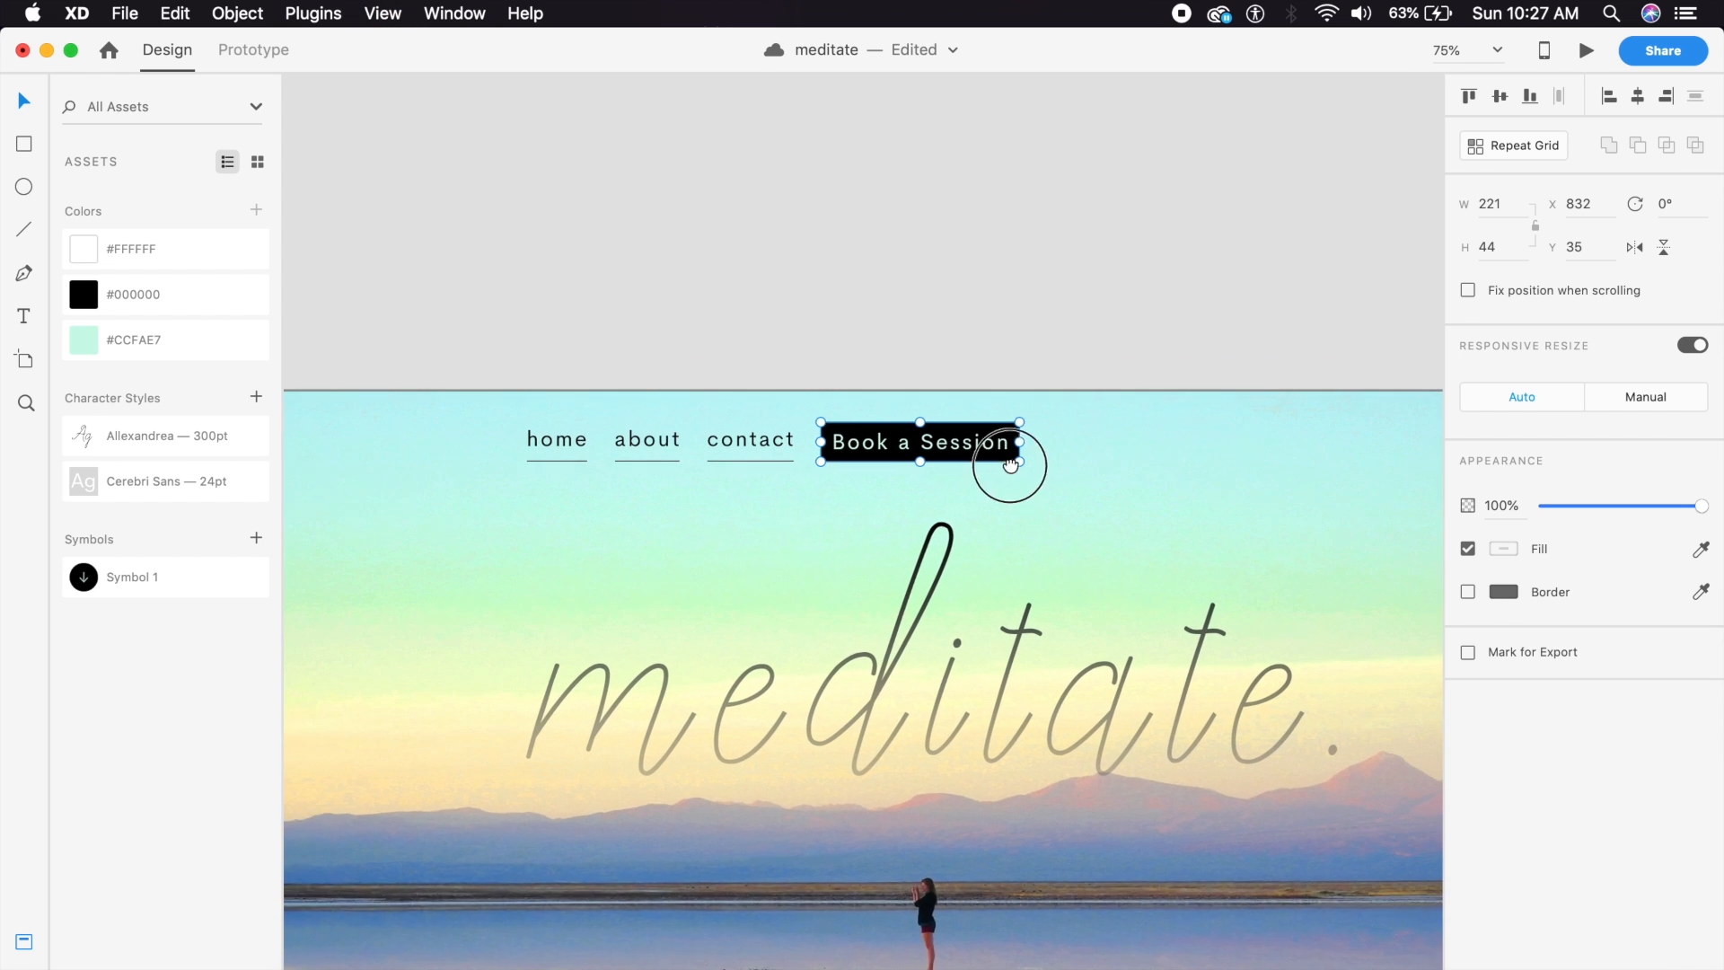
left_click_drag(1011, 465, 981, 466)
left_click_drag(487, 415, 1068, 454)
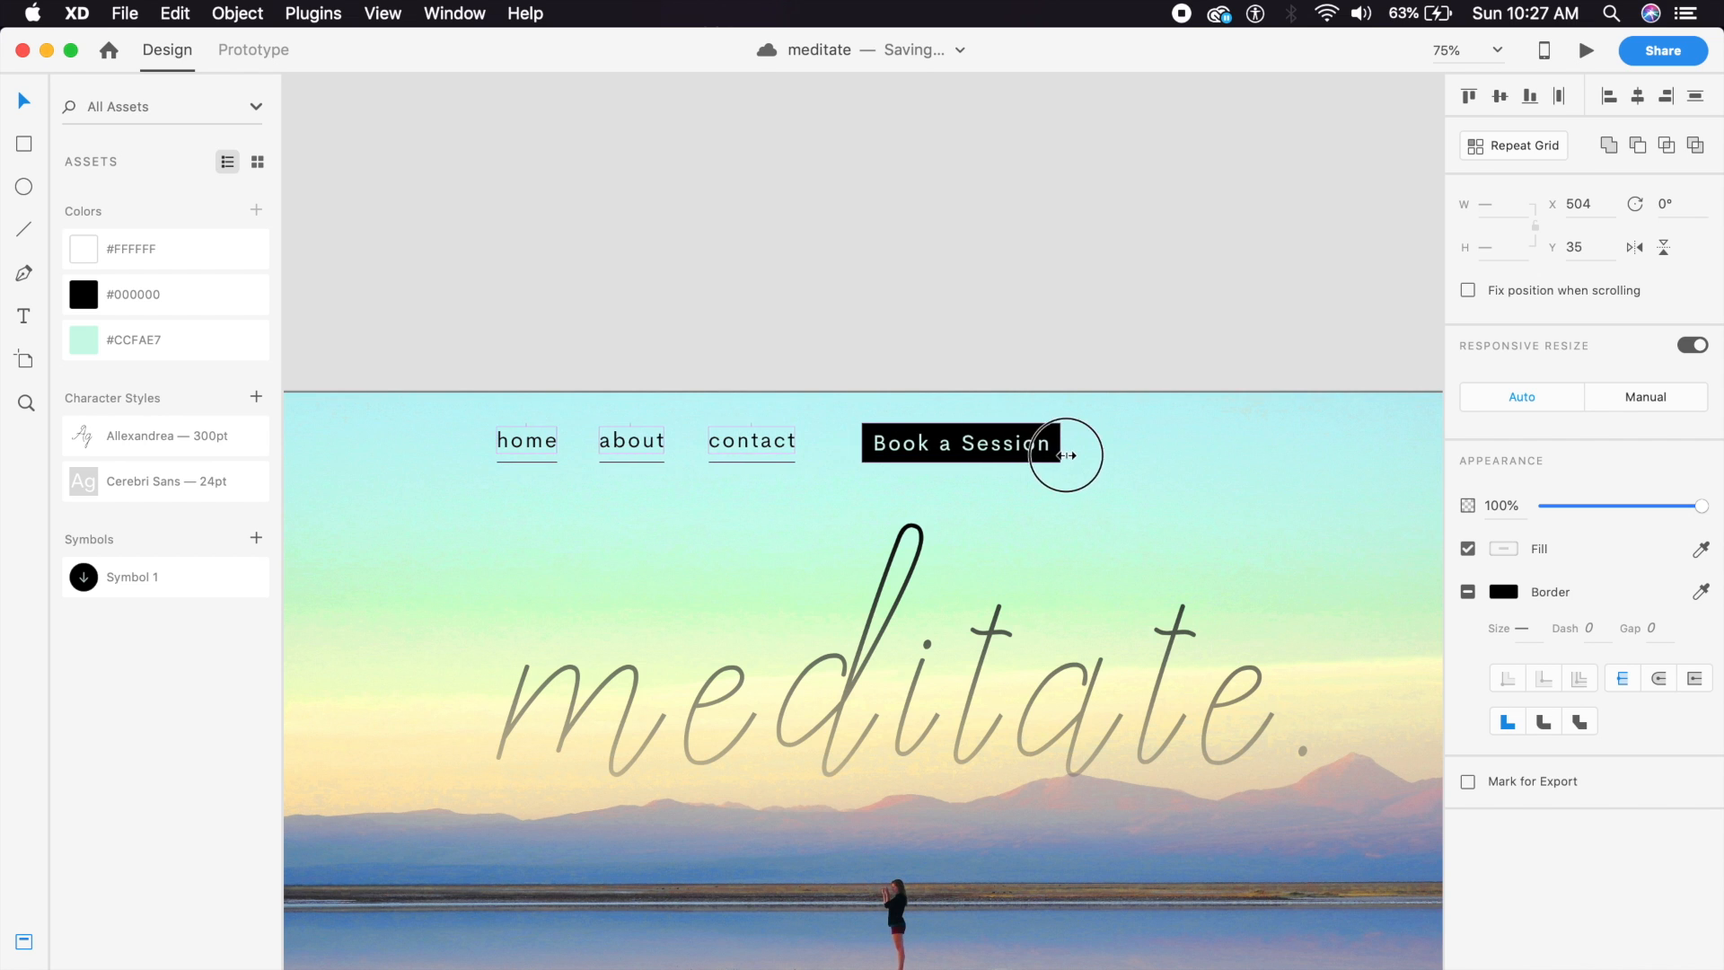
key("super+z")
left_click_drag(874, 440, 1029, 444)
left_click(1074, 284)
key("super+minus")
key("super+plus")
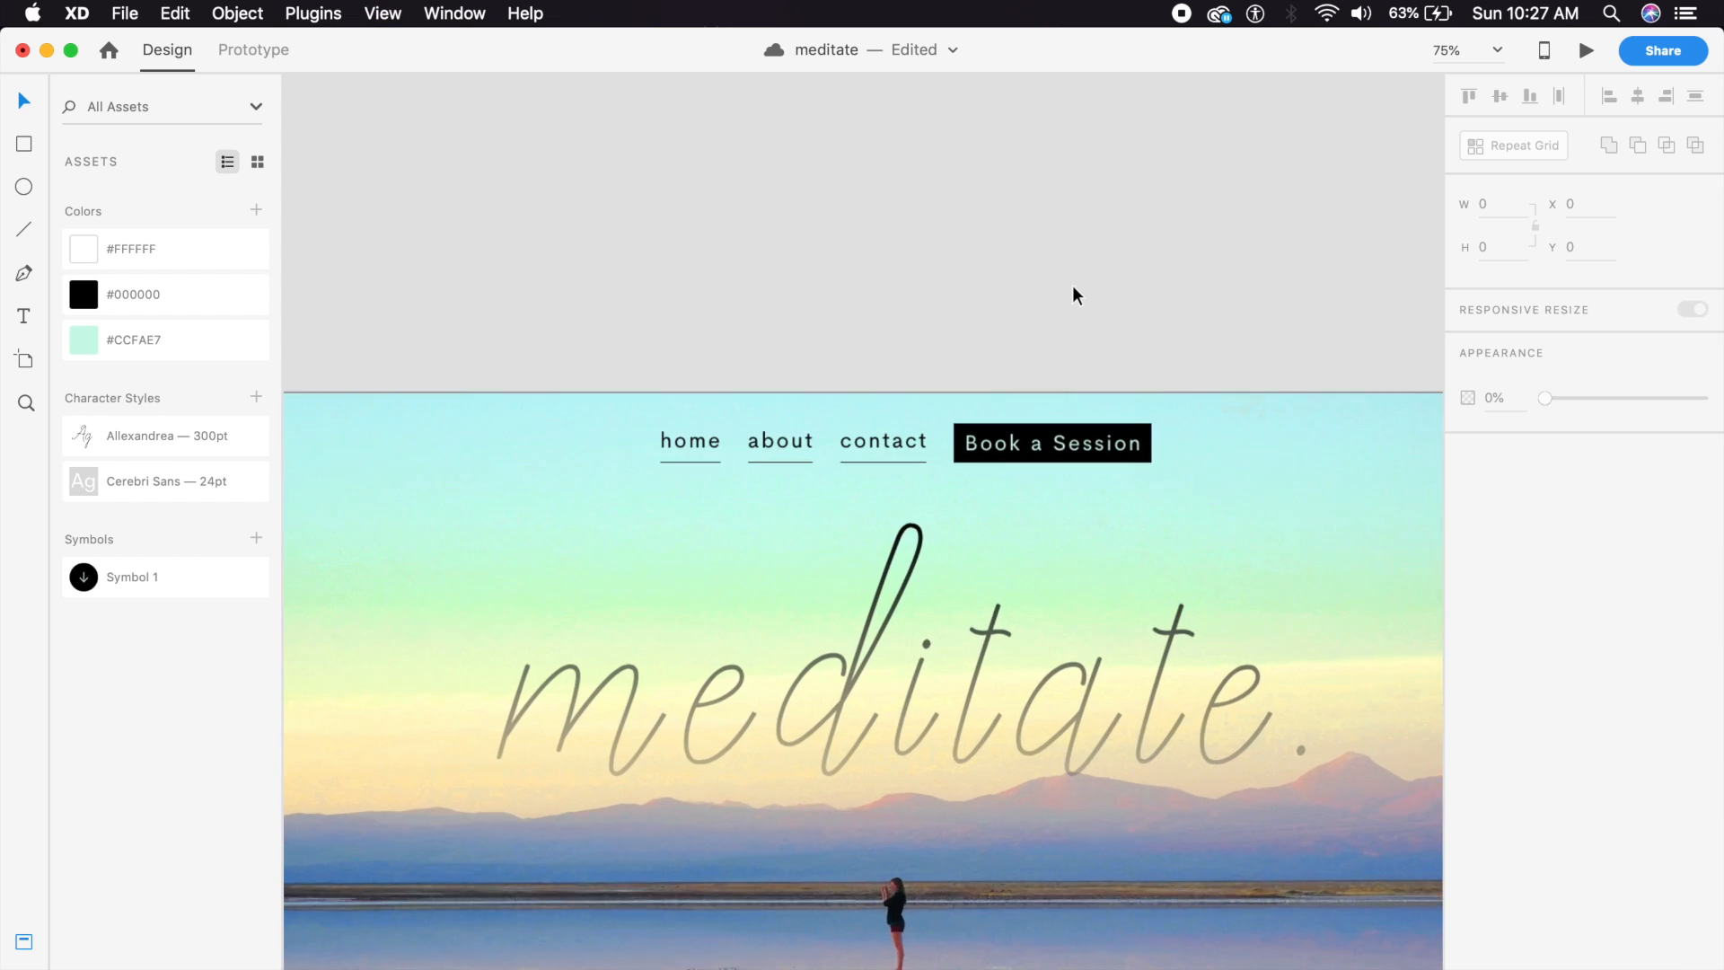
Save the document and select the "home" text in the navigation menu.
key("super+plus")
left_click_drag(633, 477, 841, 539)
key("super+plus")
key("super+plus")
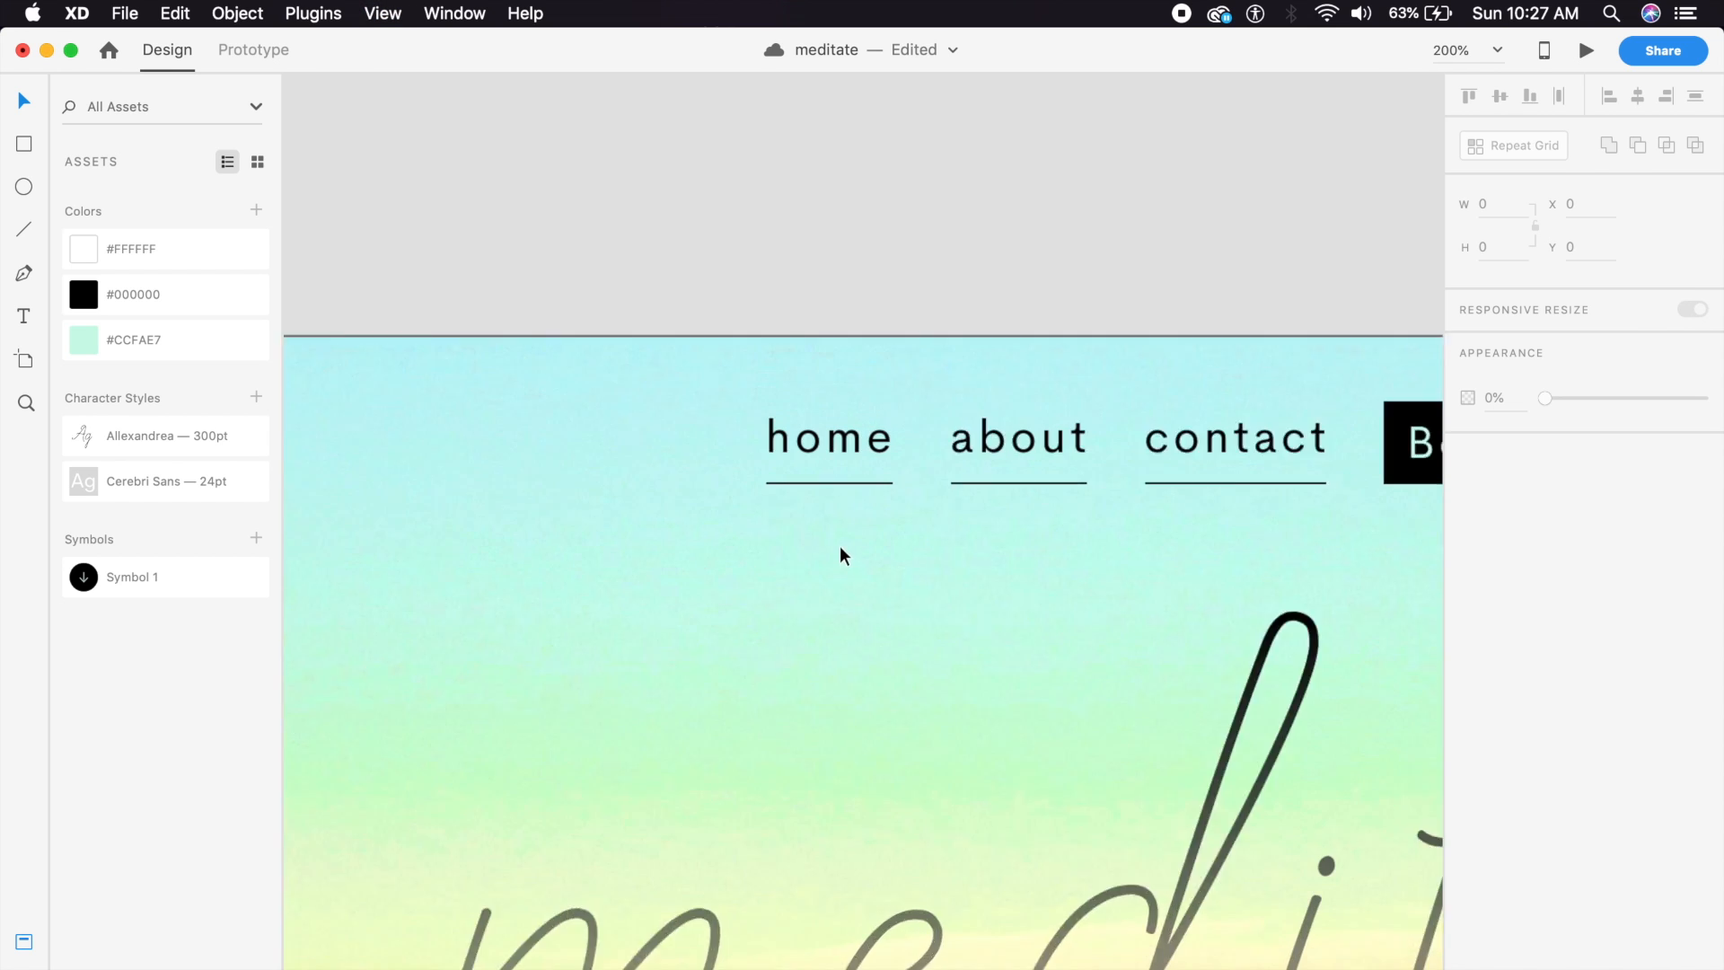
key("super+s")
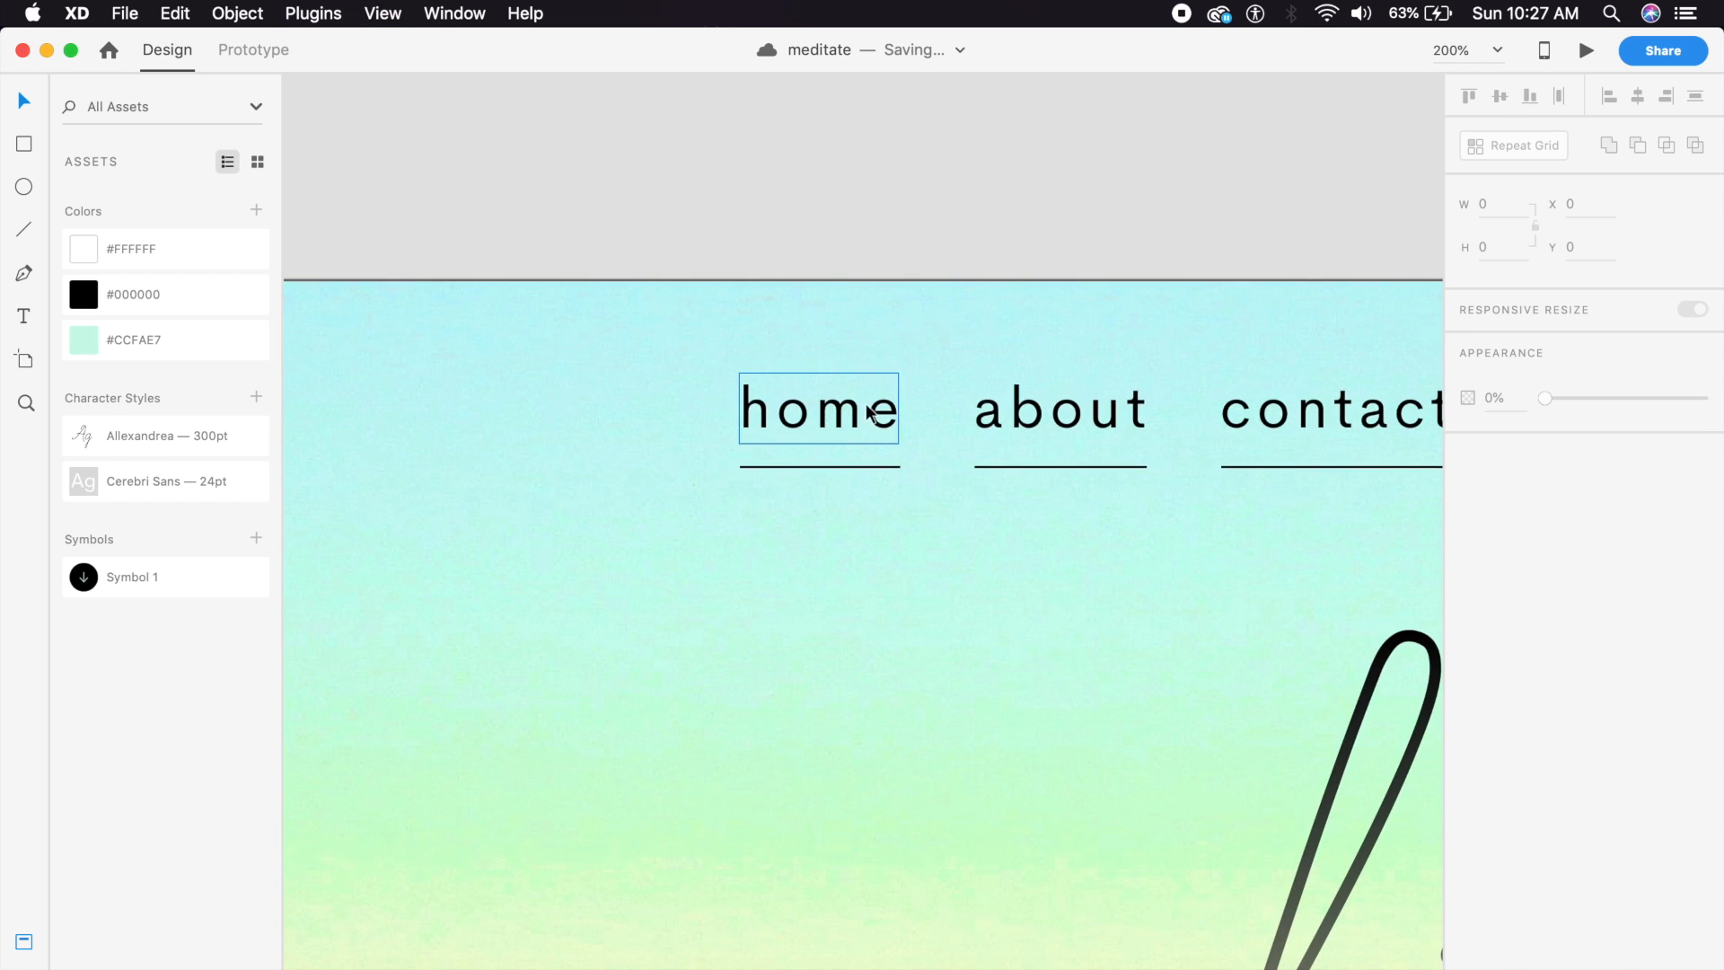
left_click(869, 413)
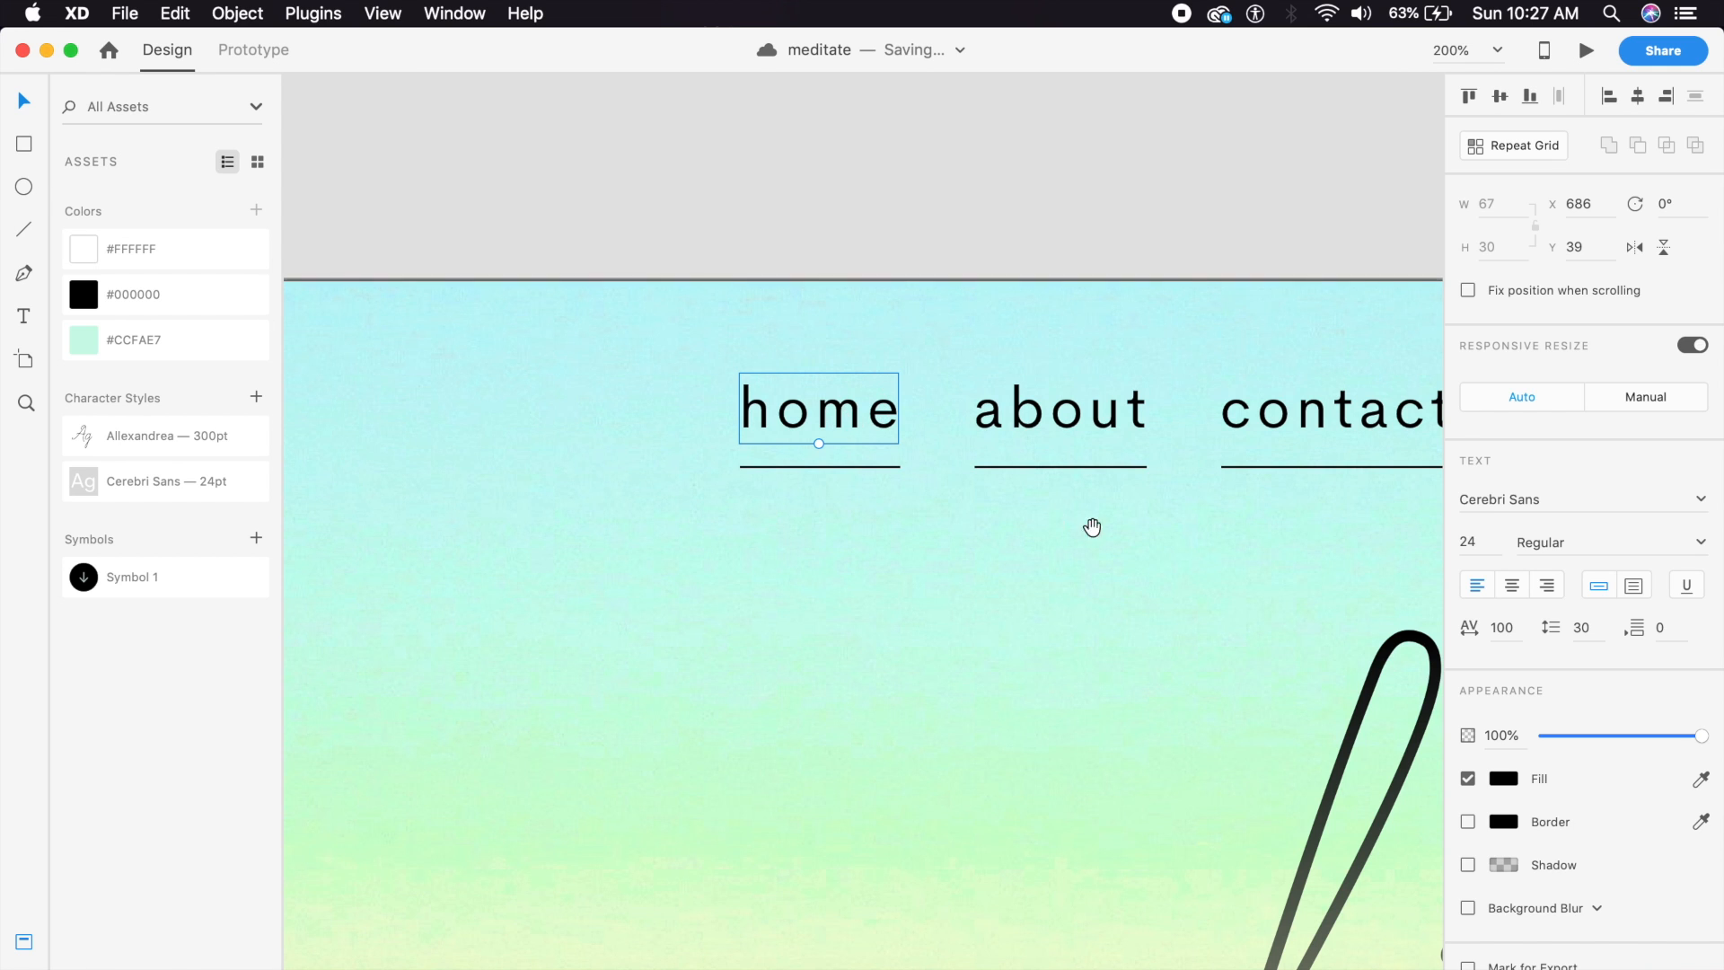
Copy the "Book a Session" button's black rectangle onto "home" and resize it to 75 by 34 at X 683, Y 35.
left_click_drag(1078, 520, 811, 553)
key("super+minus")
left_click(1186, 470)
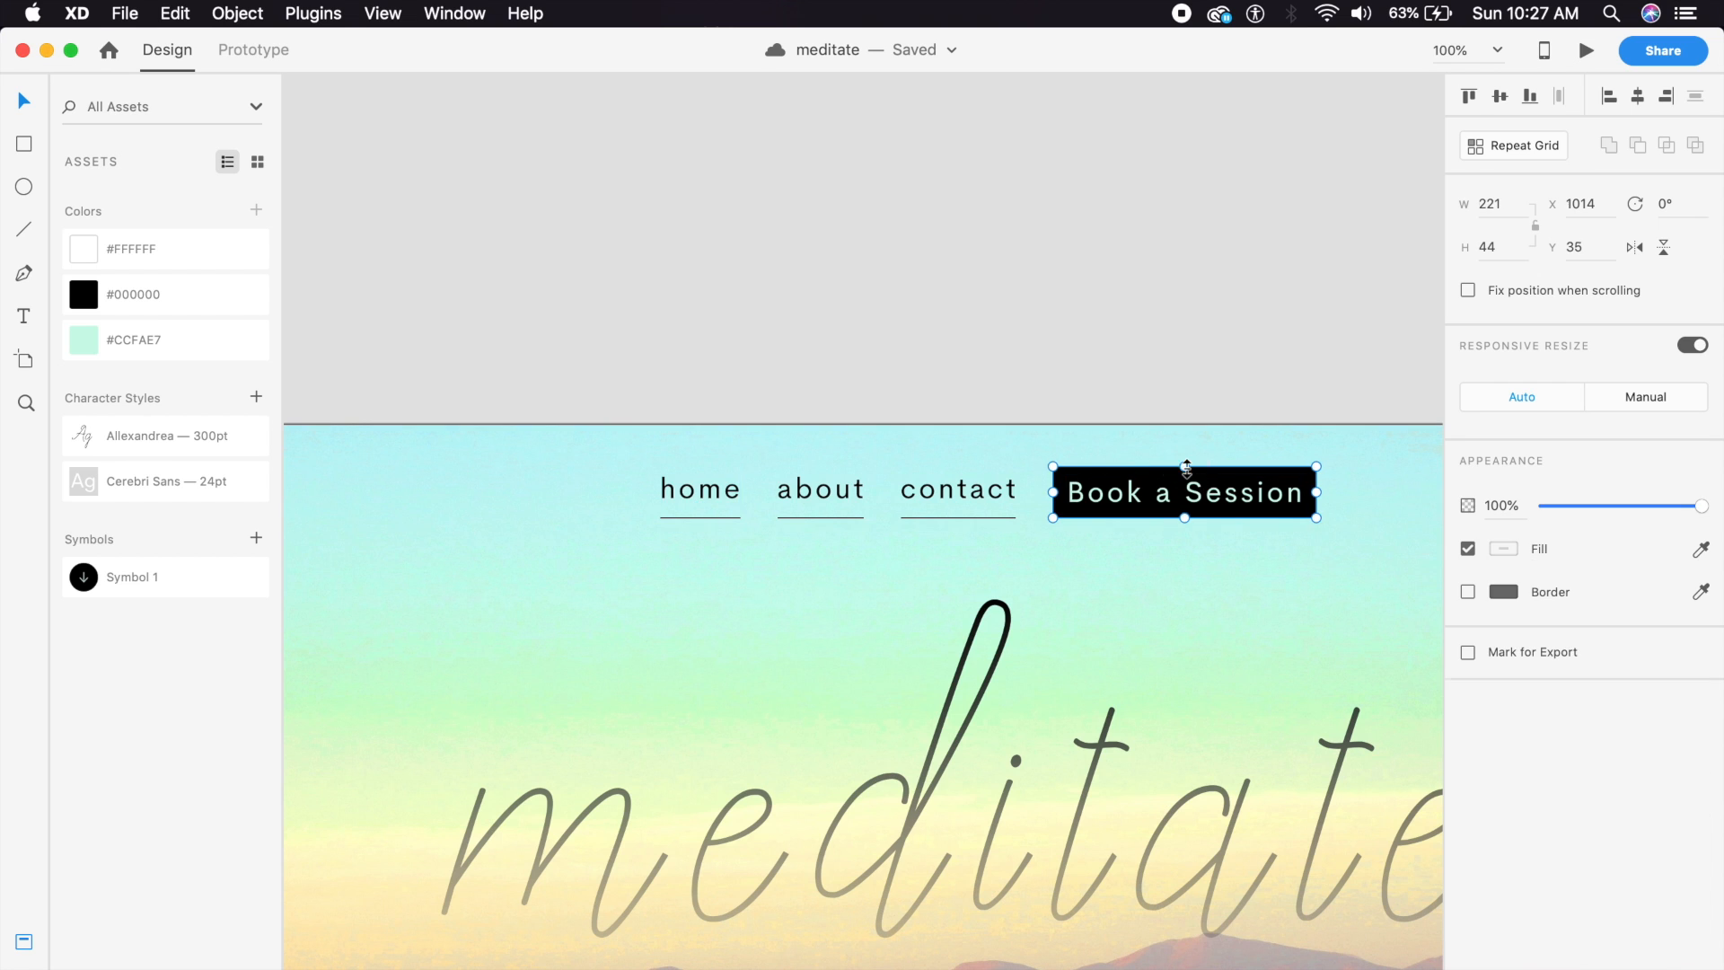
double_click(1185, 489)
left_click(1156, 476)
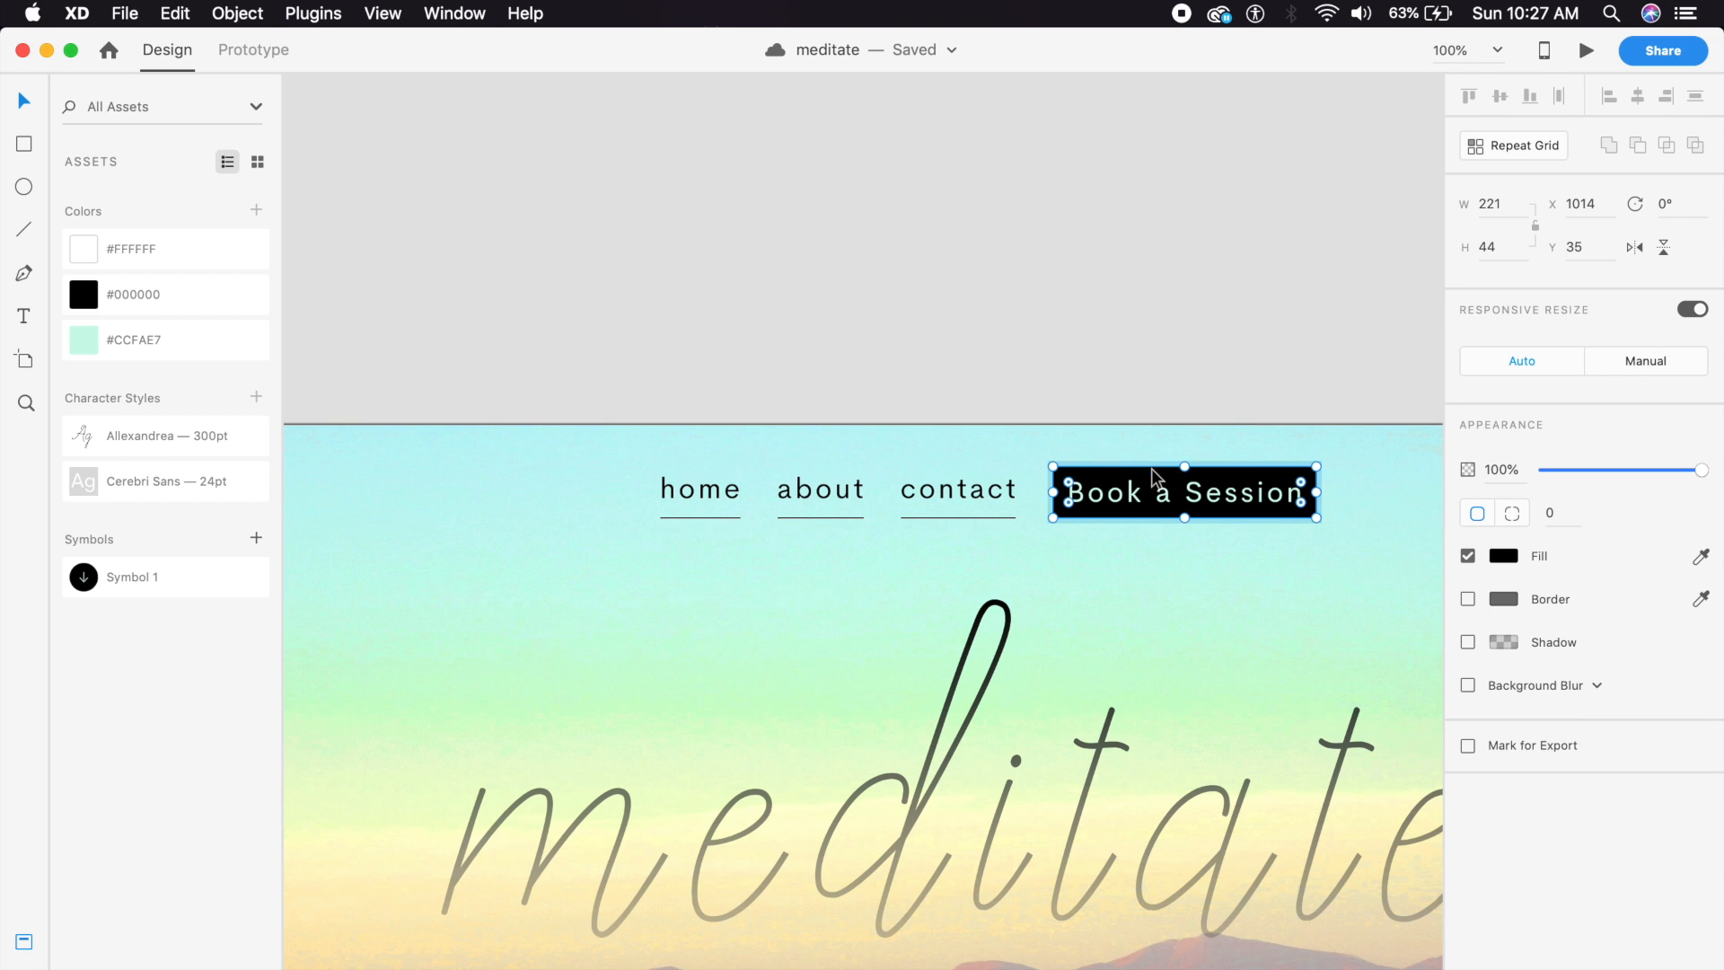
left_click(787, 456)
left_click_drag(1100, 492, 704, 482)
left_click_drag(913, 493, 749, 491)
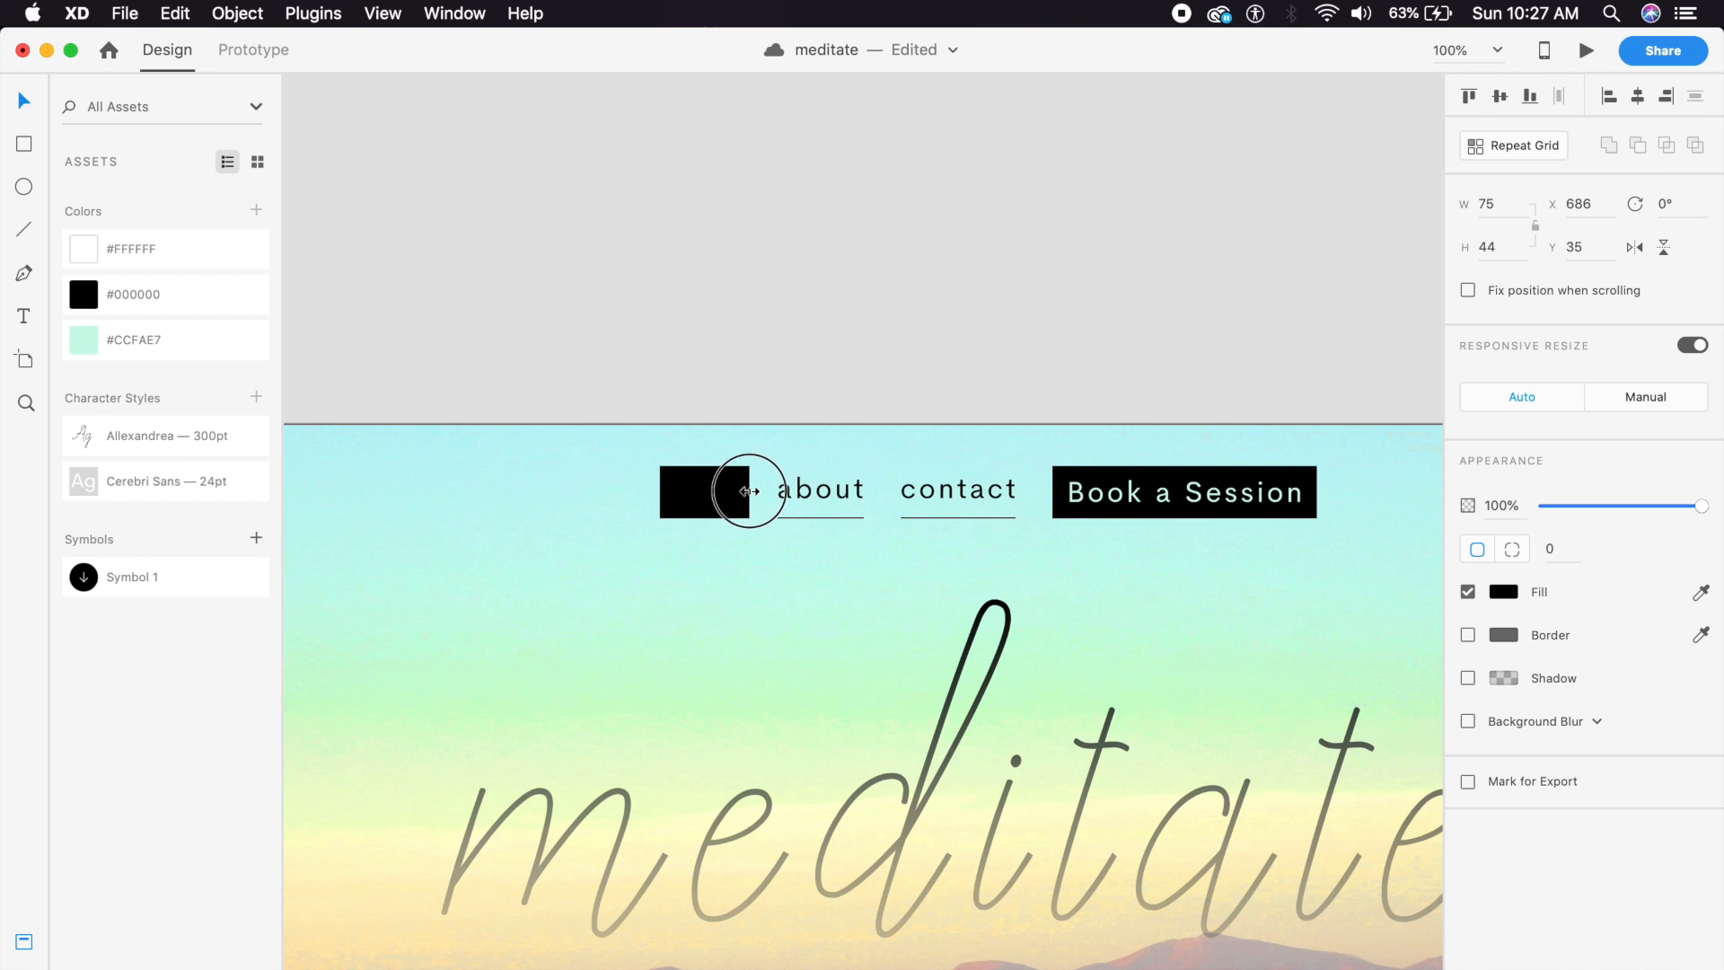
left_click_drag(704, 519, 722, 508)
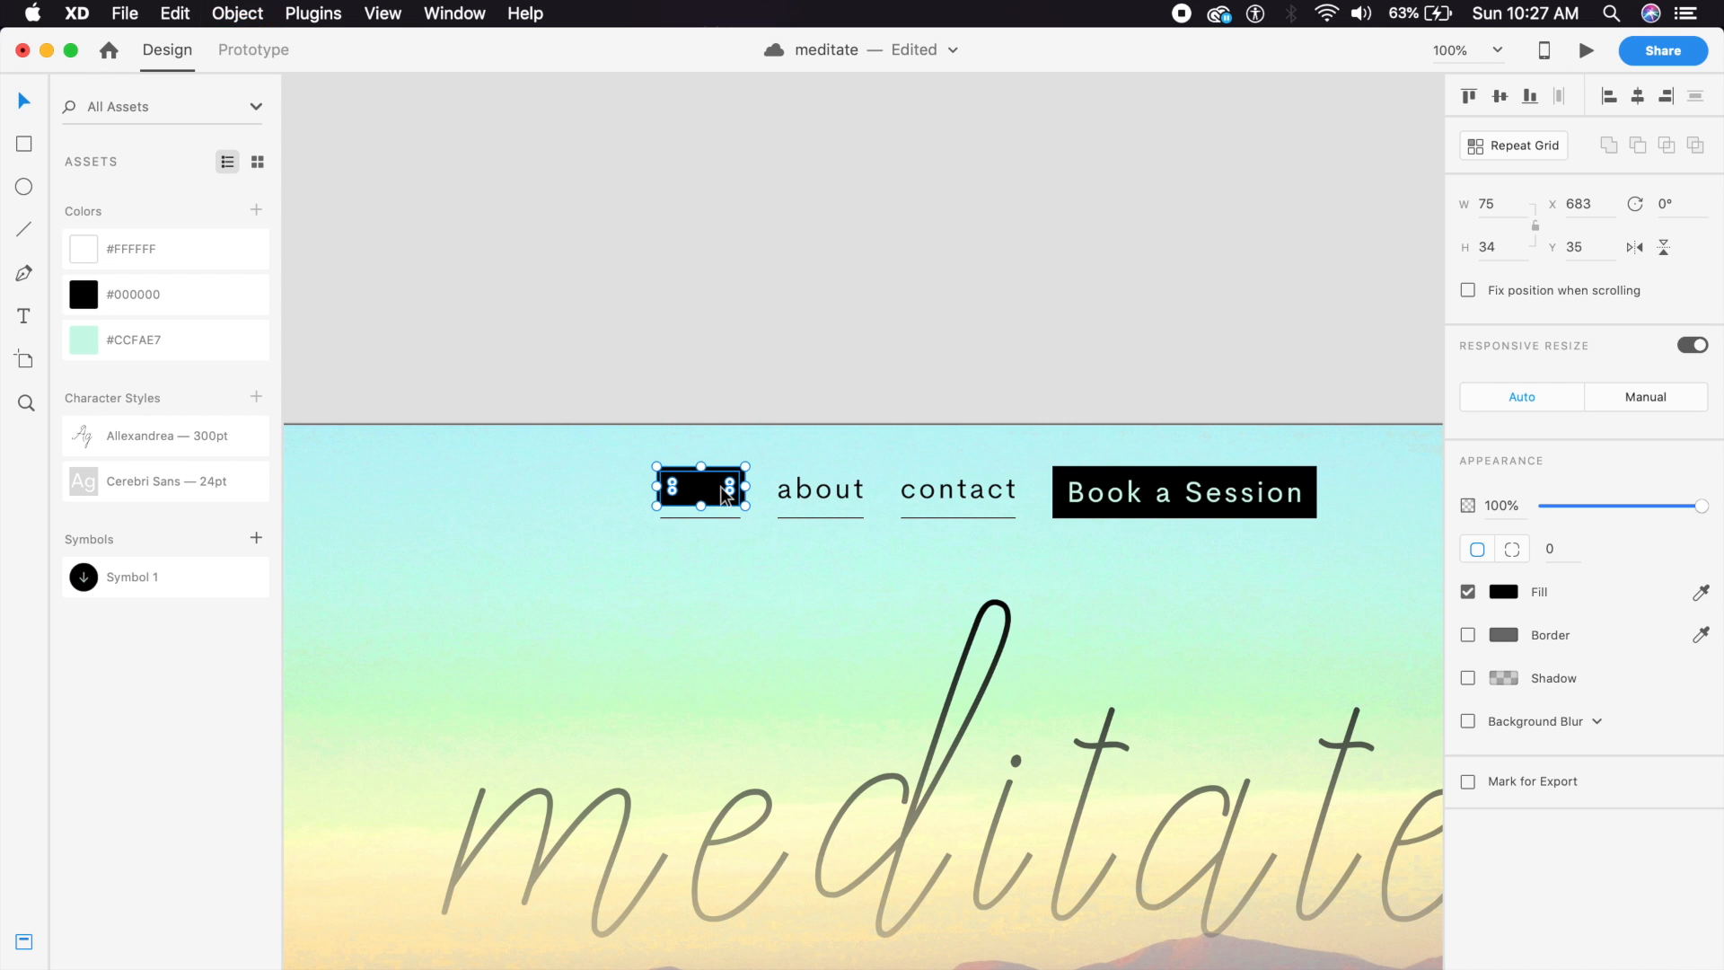
Send the small black rectangle behind the "home" text and fill the text with the saved color #CCFAE7.
left_click(720, 486)
left_click(215, 338)
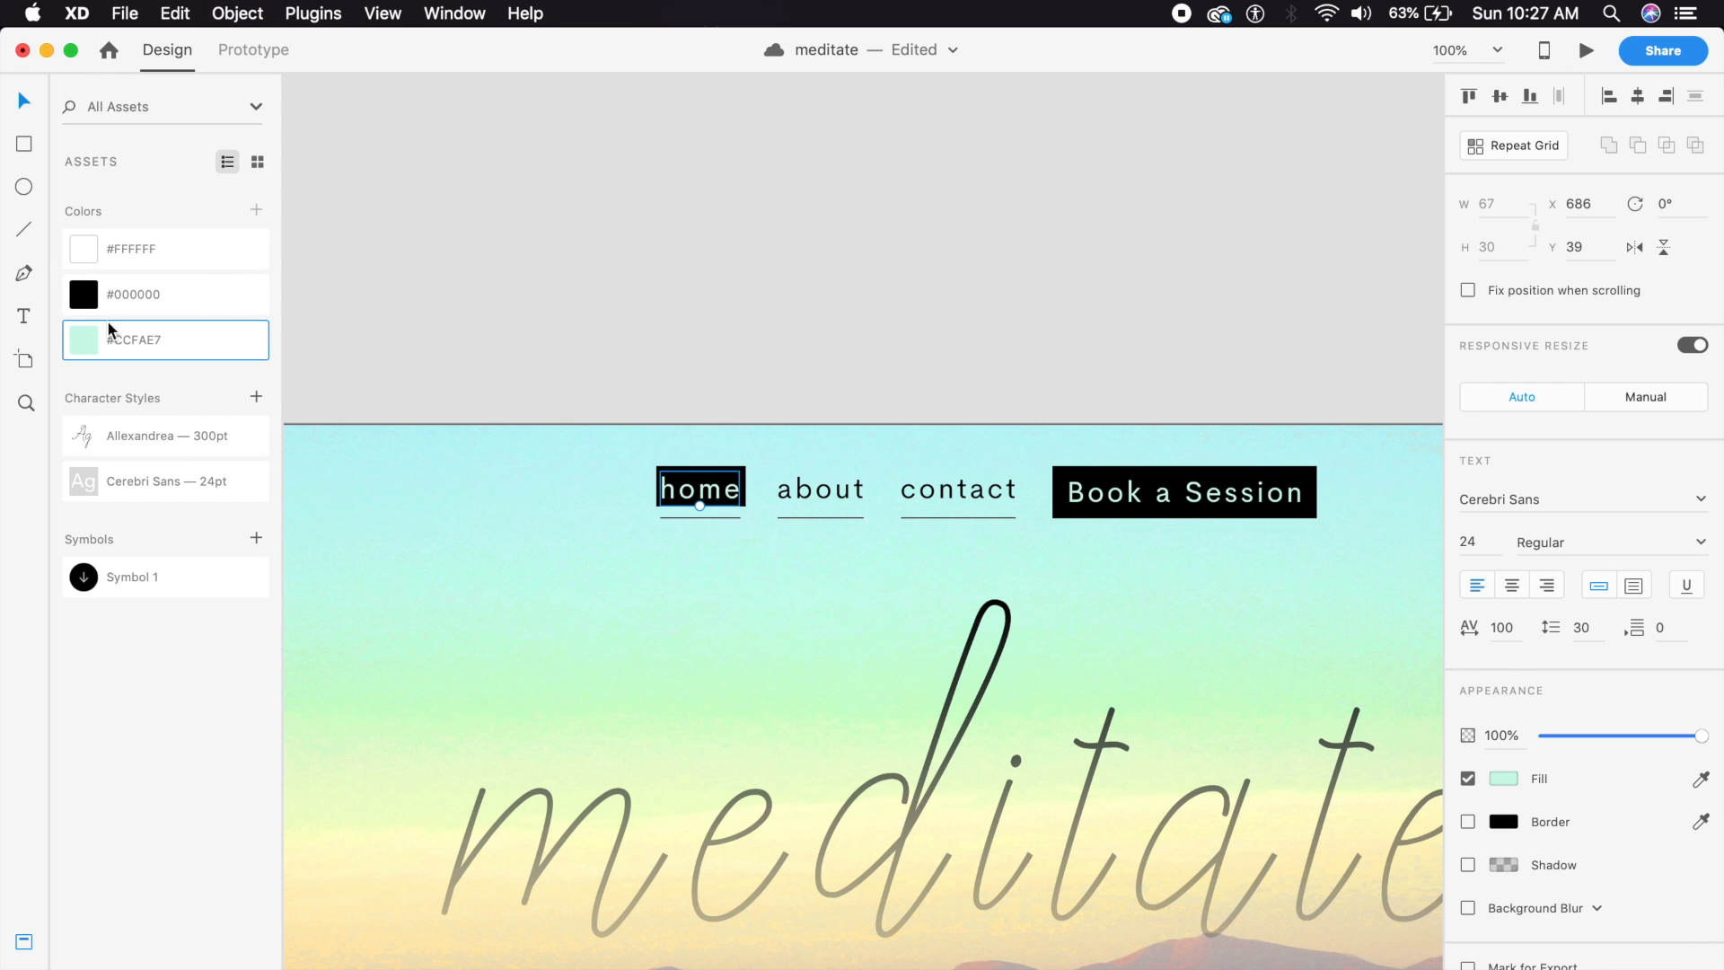
left_click(575, 342)
Nudge the black rectangle behind "home" down to Y 37 so it sits evenly around the text.
key("super+plus")
left_click_drag(689, 547, 740, 522)
left_click(666, 412)
left_click(676, 387)
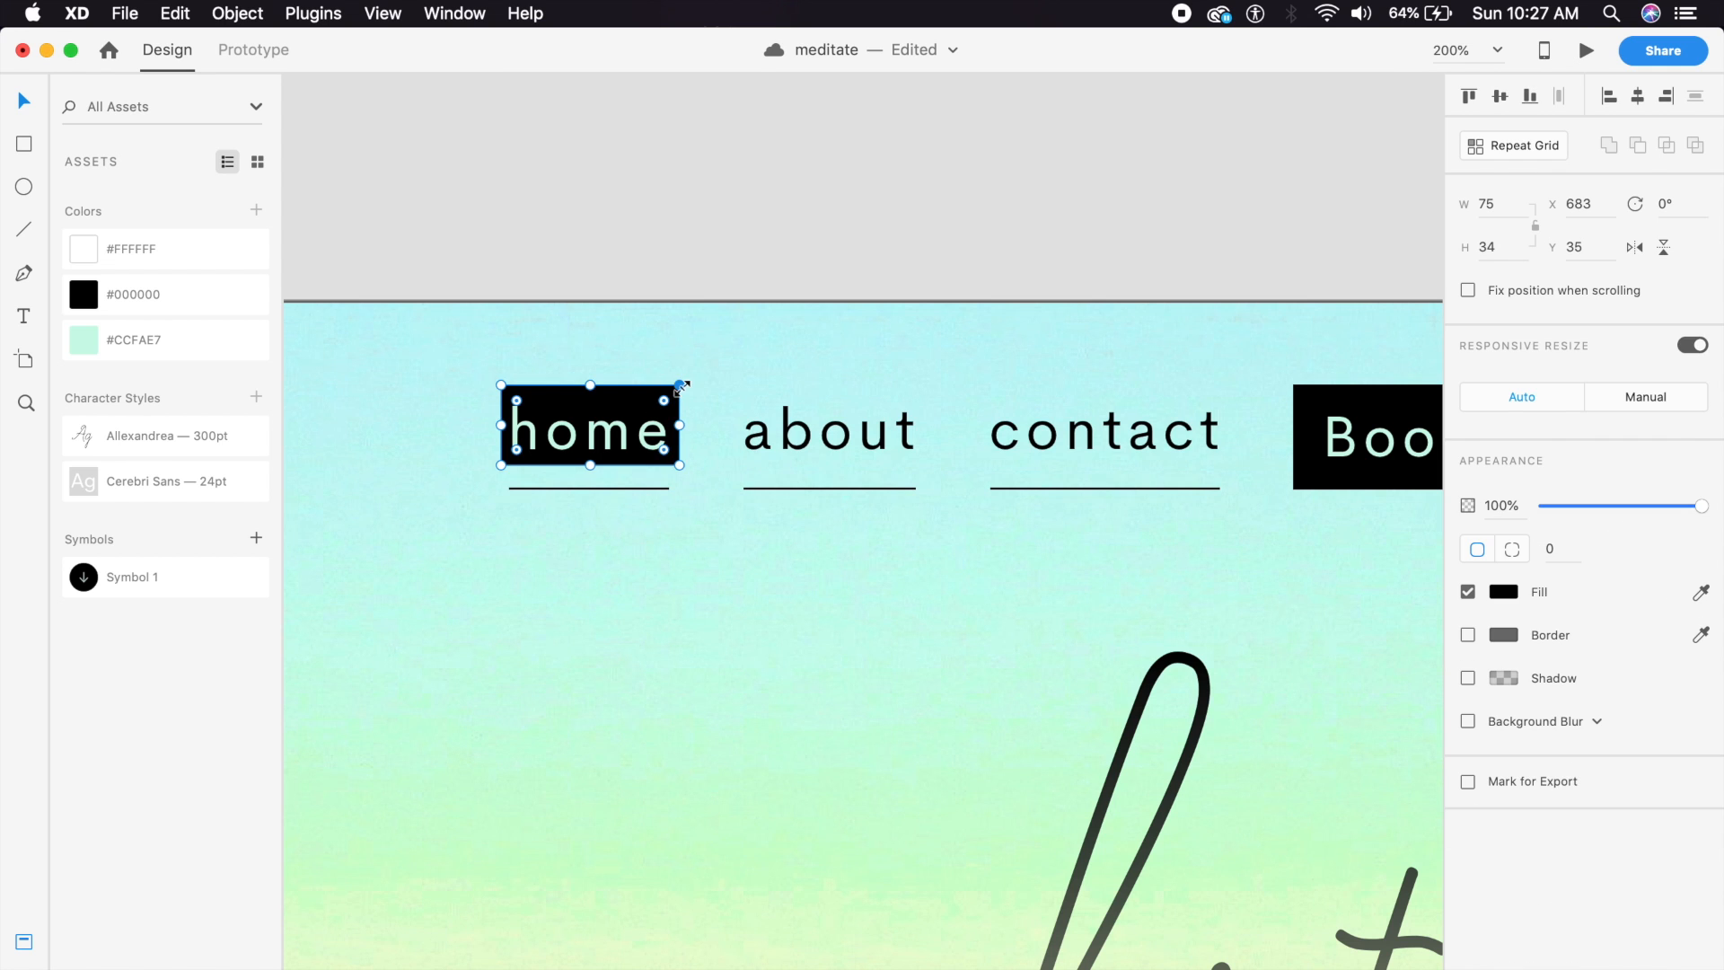
key("Down")
key("Down")
left_click(814, 208)
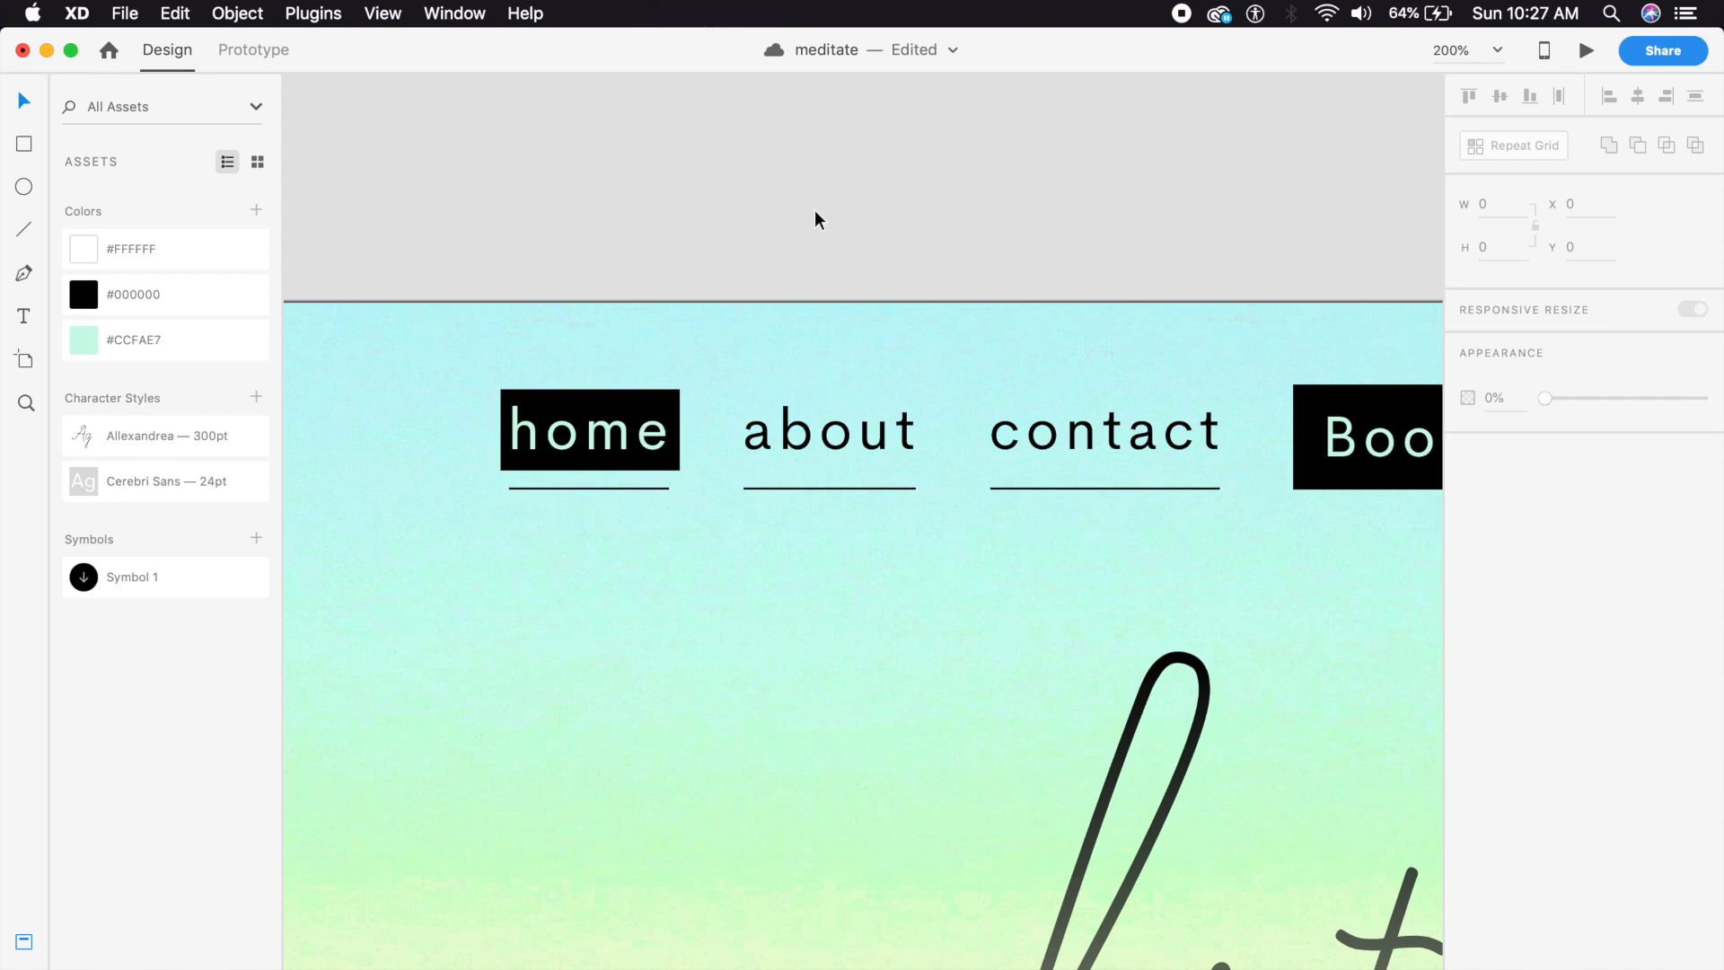
Give the rectangle around "home" a black border of size 1 and turn off its fill.
key("super+minus")
key("super+minus")
key("super+minus")
left_click_drag(905, 345, 886, 329)
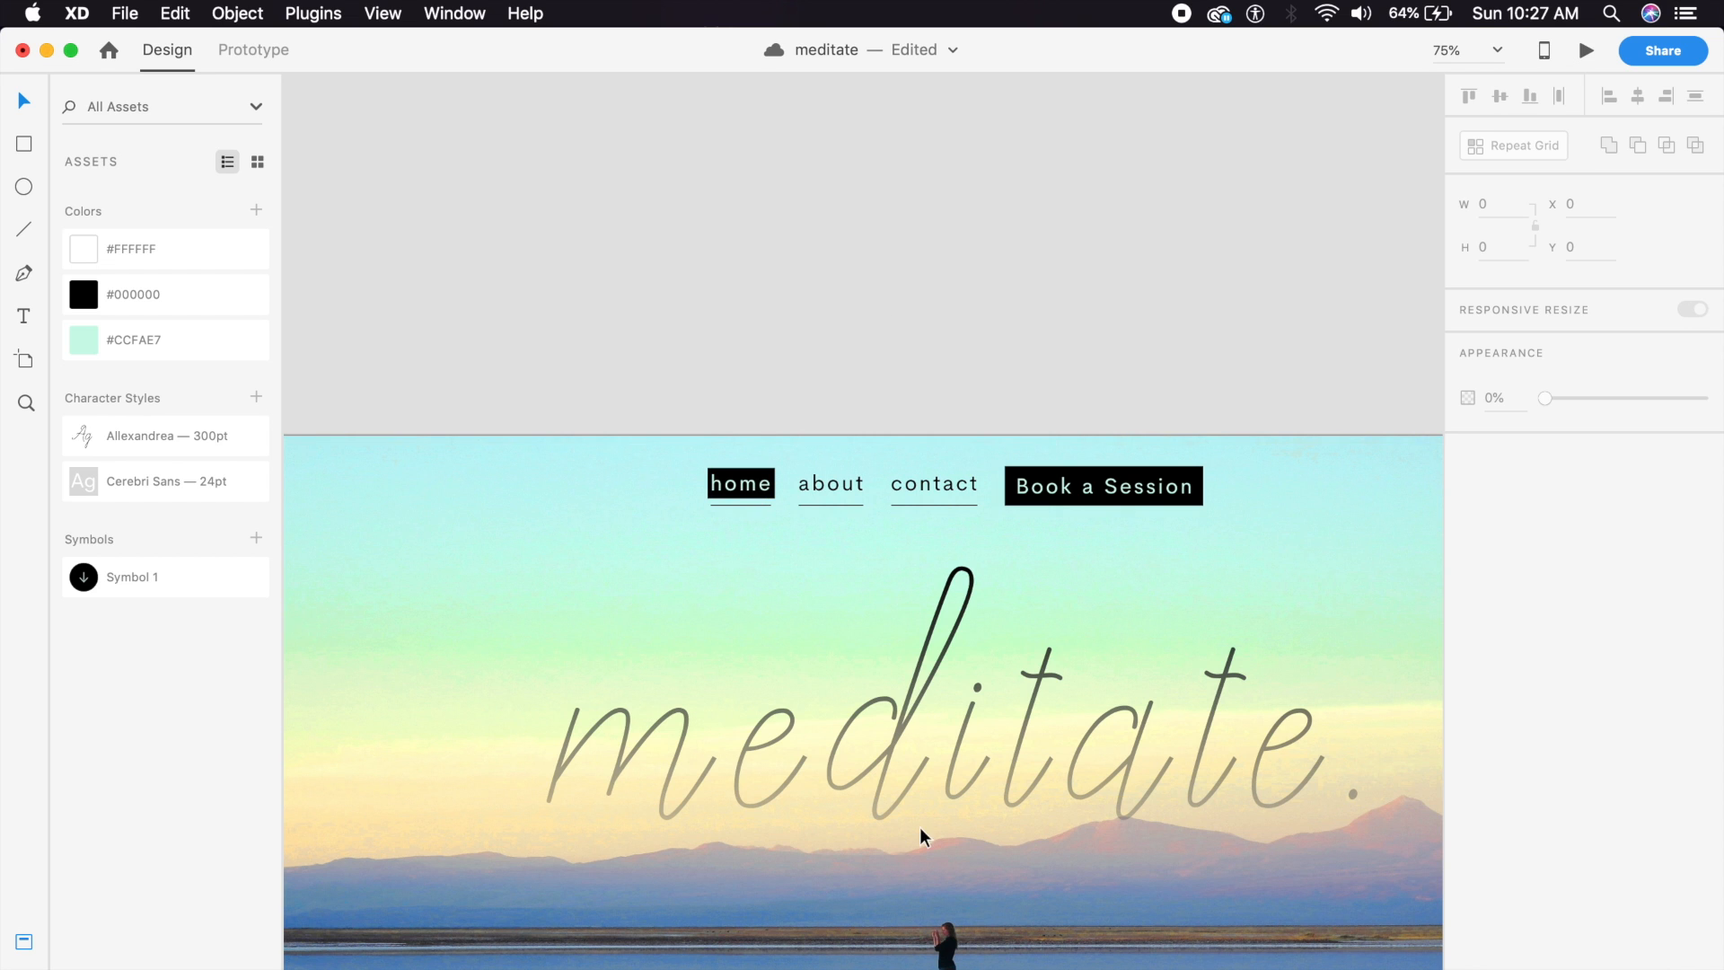
scroll(992, 752, "right", 2)
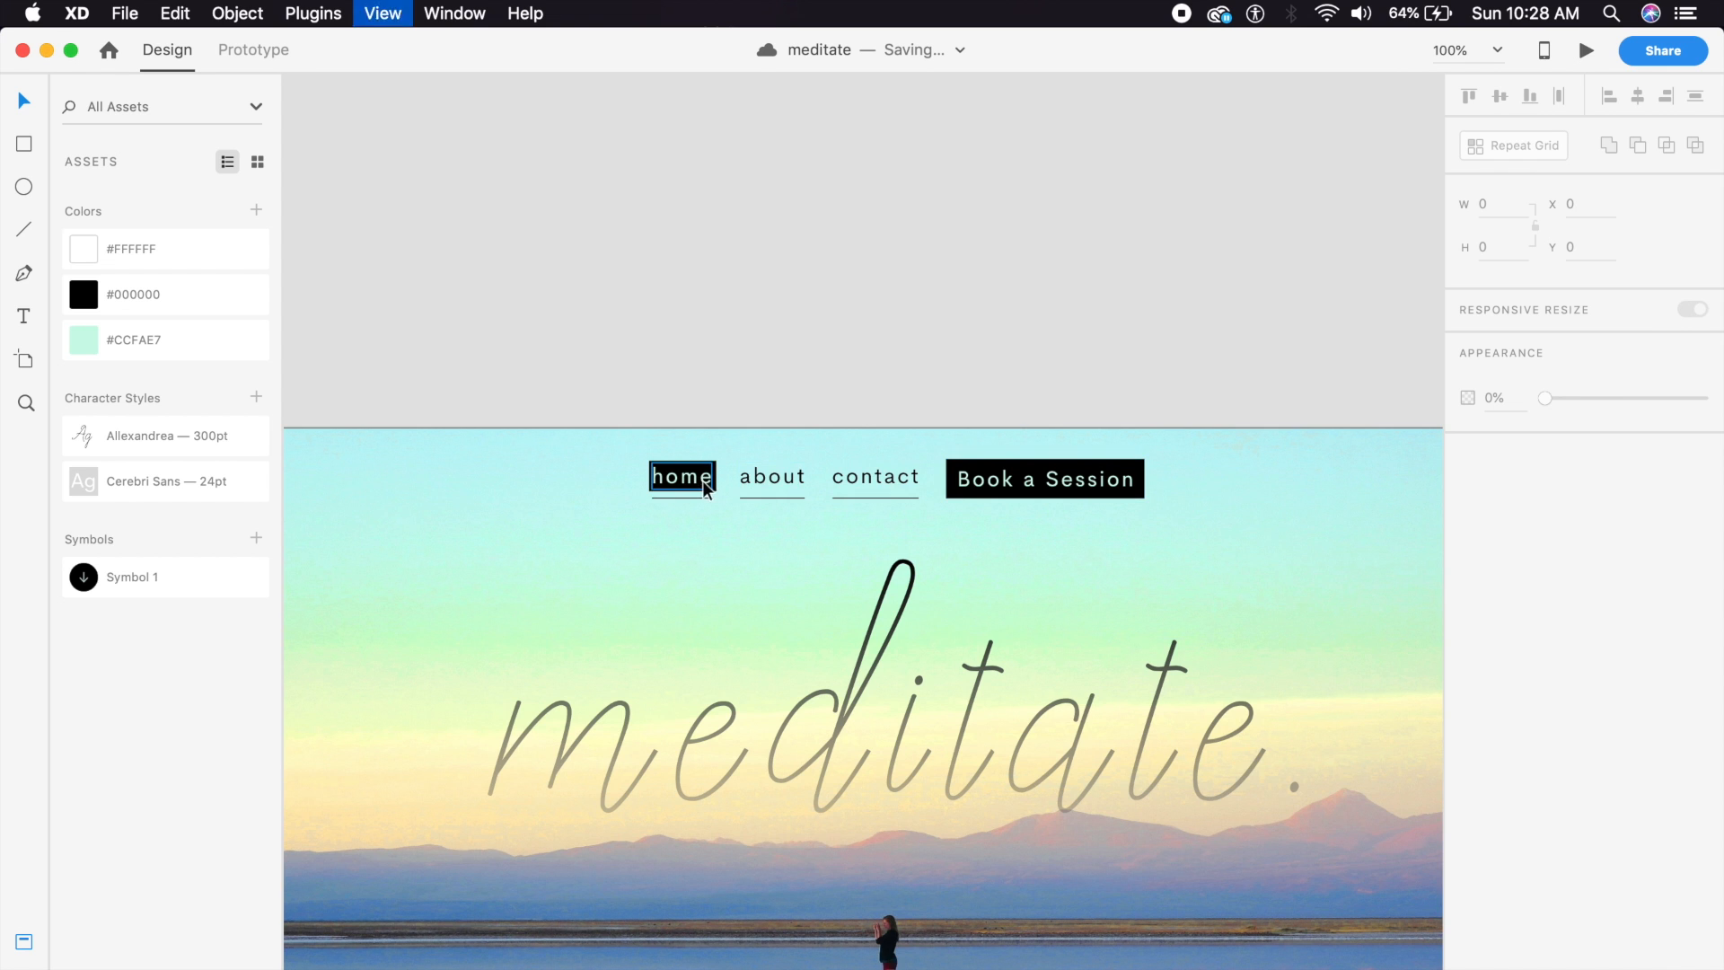
scroll(700, 508, "up", 5)
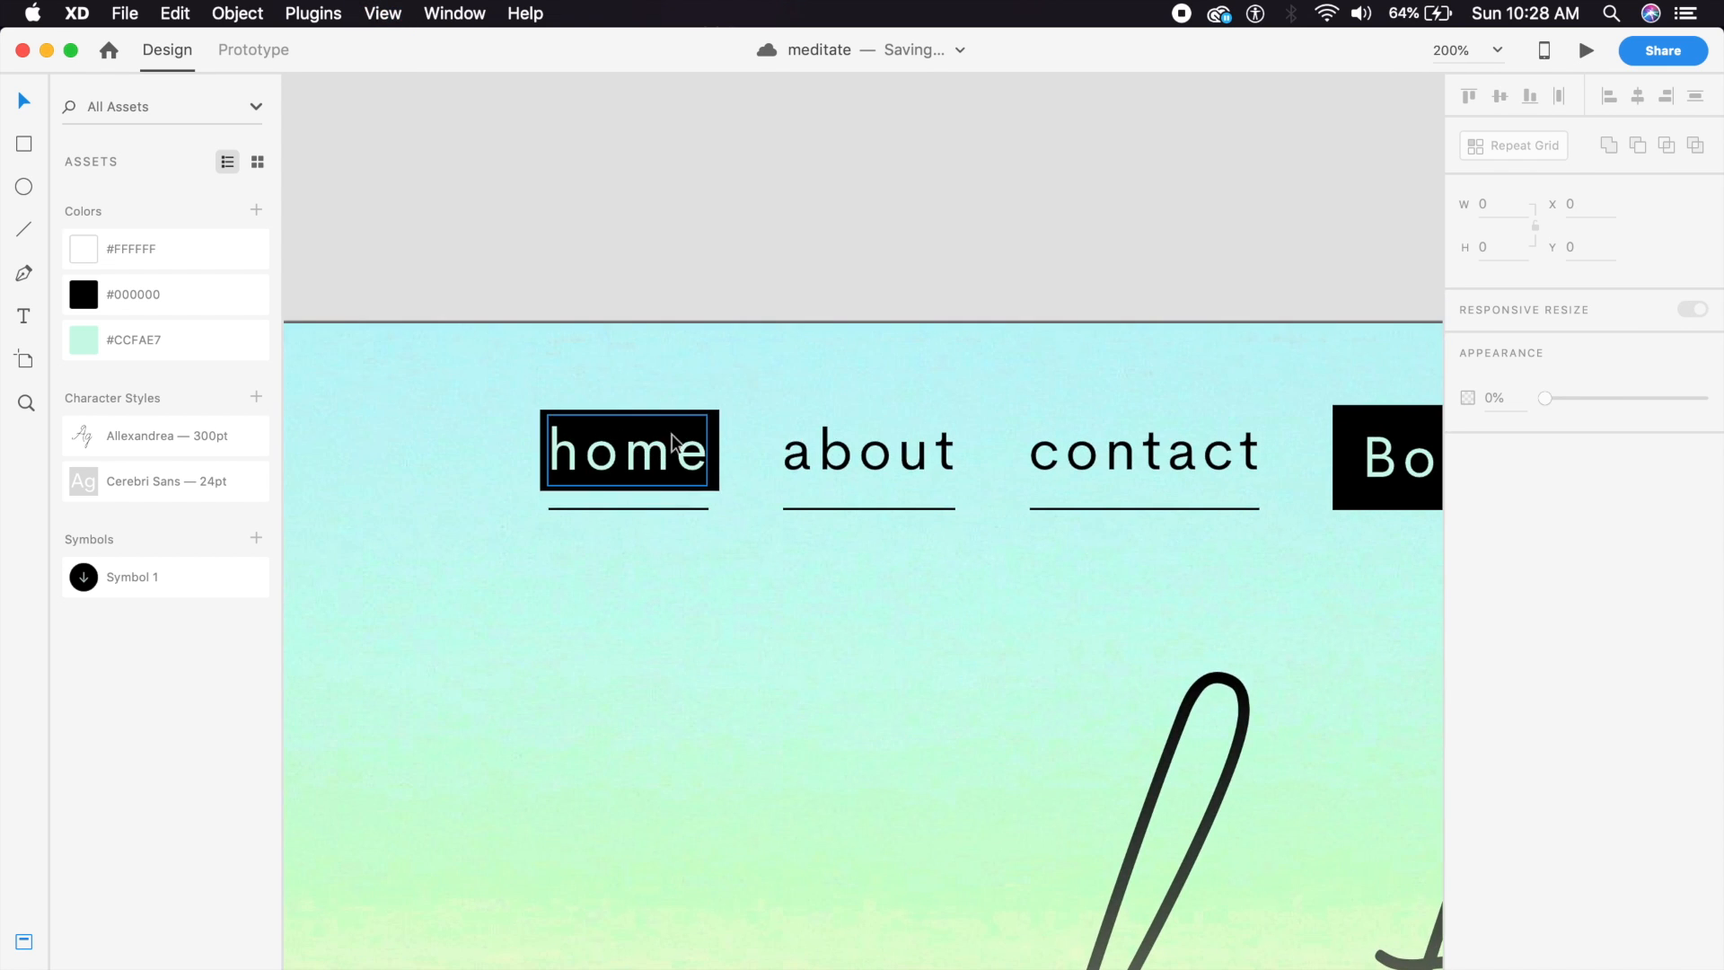
left_click(718, 434)
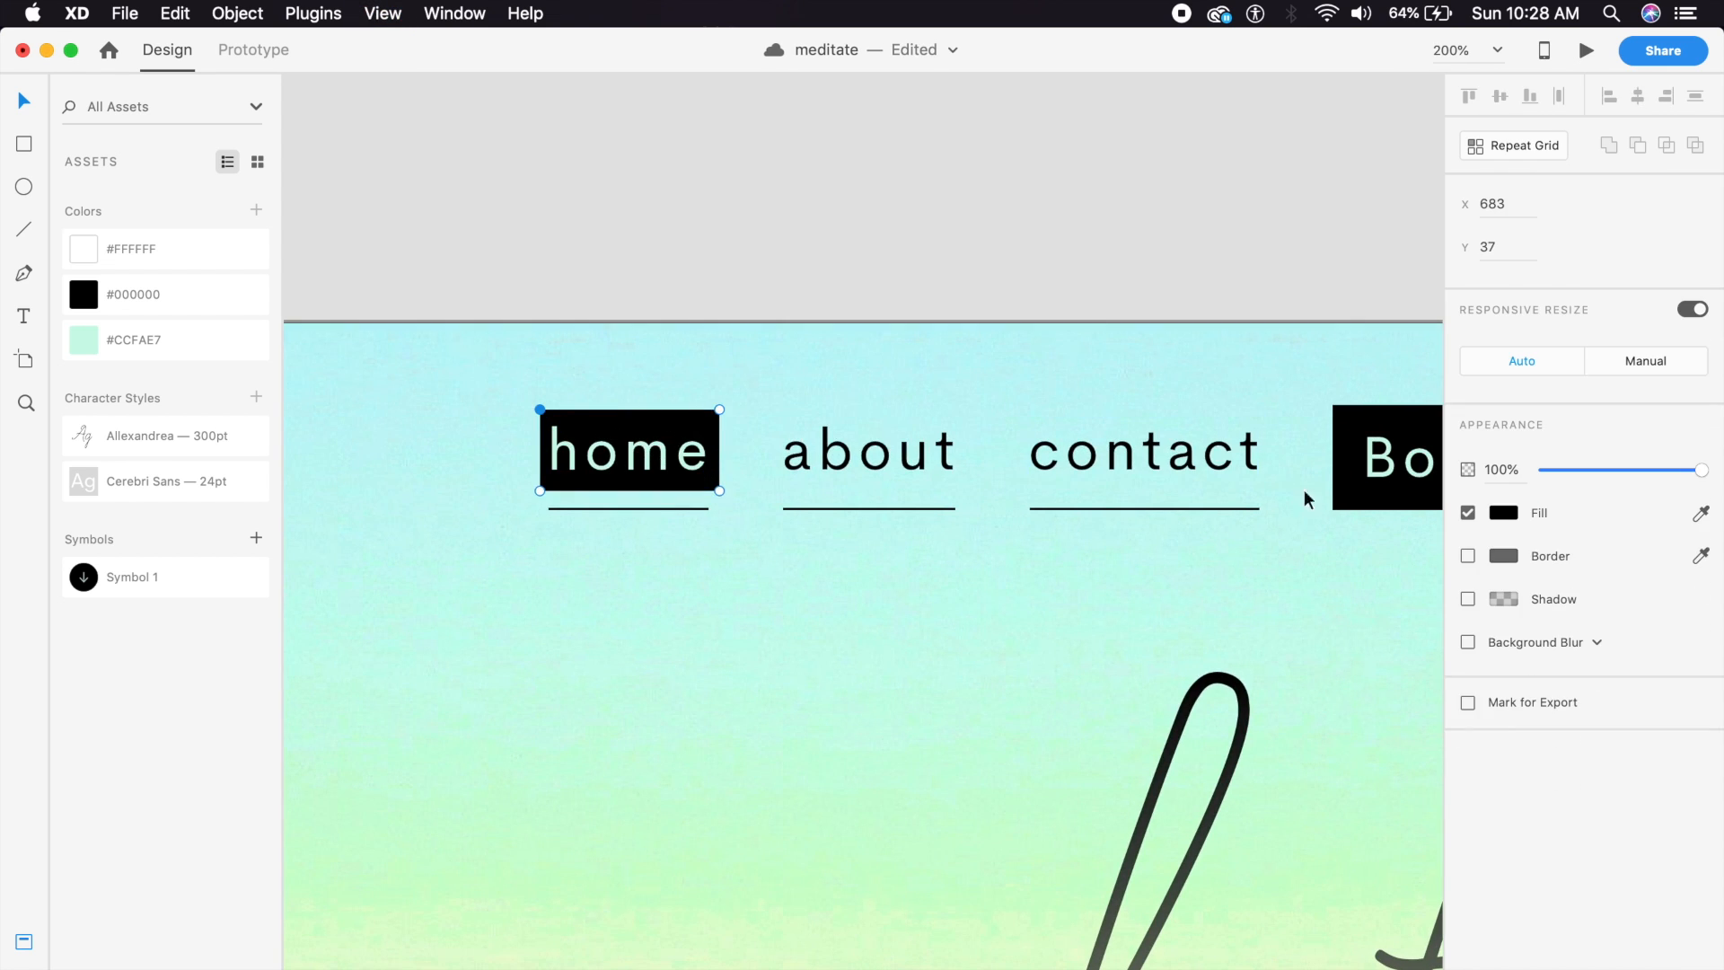
left_click(1469, 556)
left_click(1503, 556)
left_click_drag(1304, 564, 1102, 665)
left_click(1503, 513)
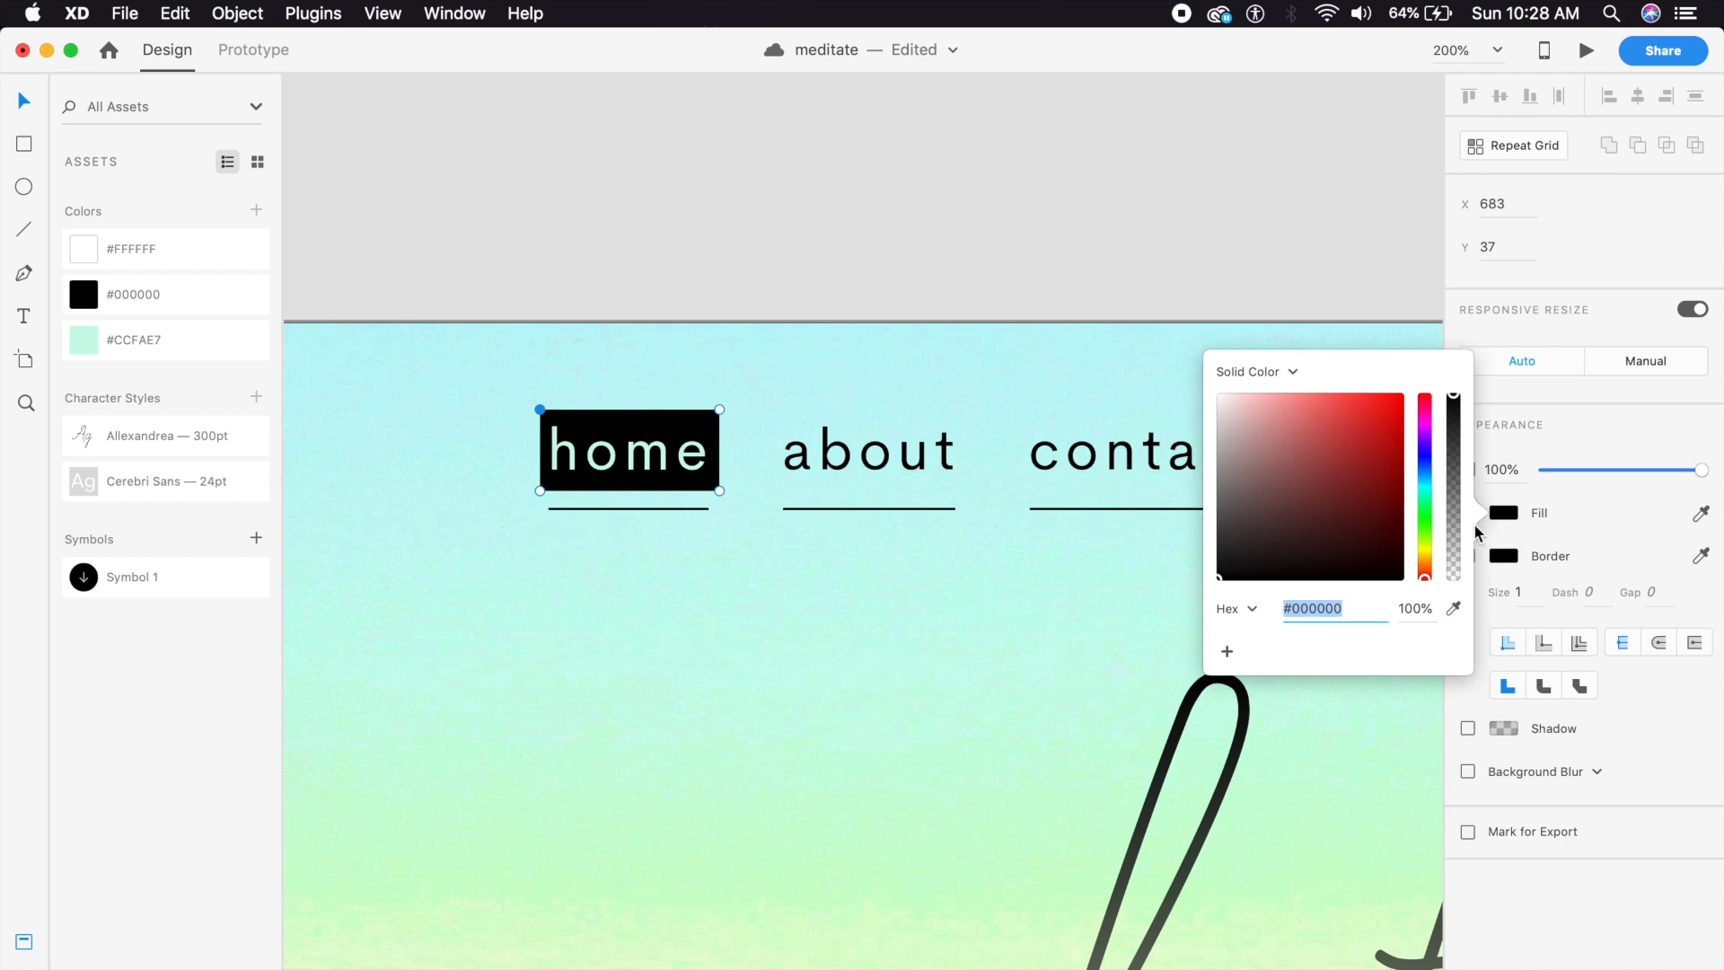
left_click(1483, 514)
left_click(1471, 514)
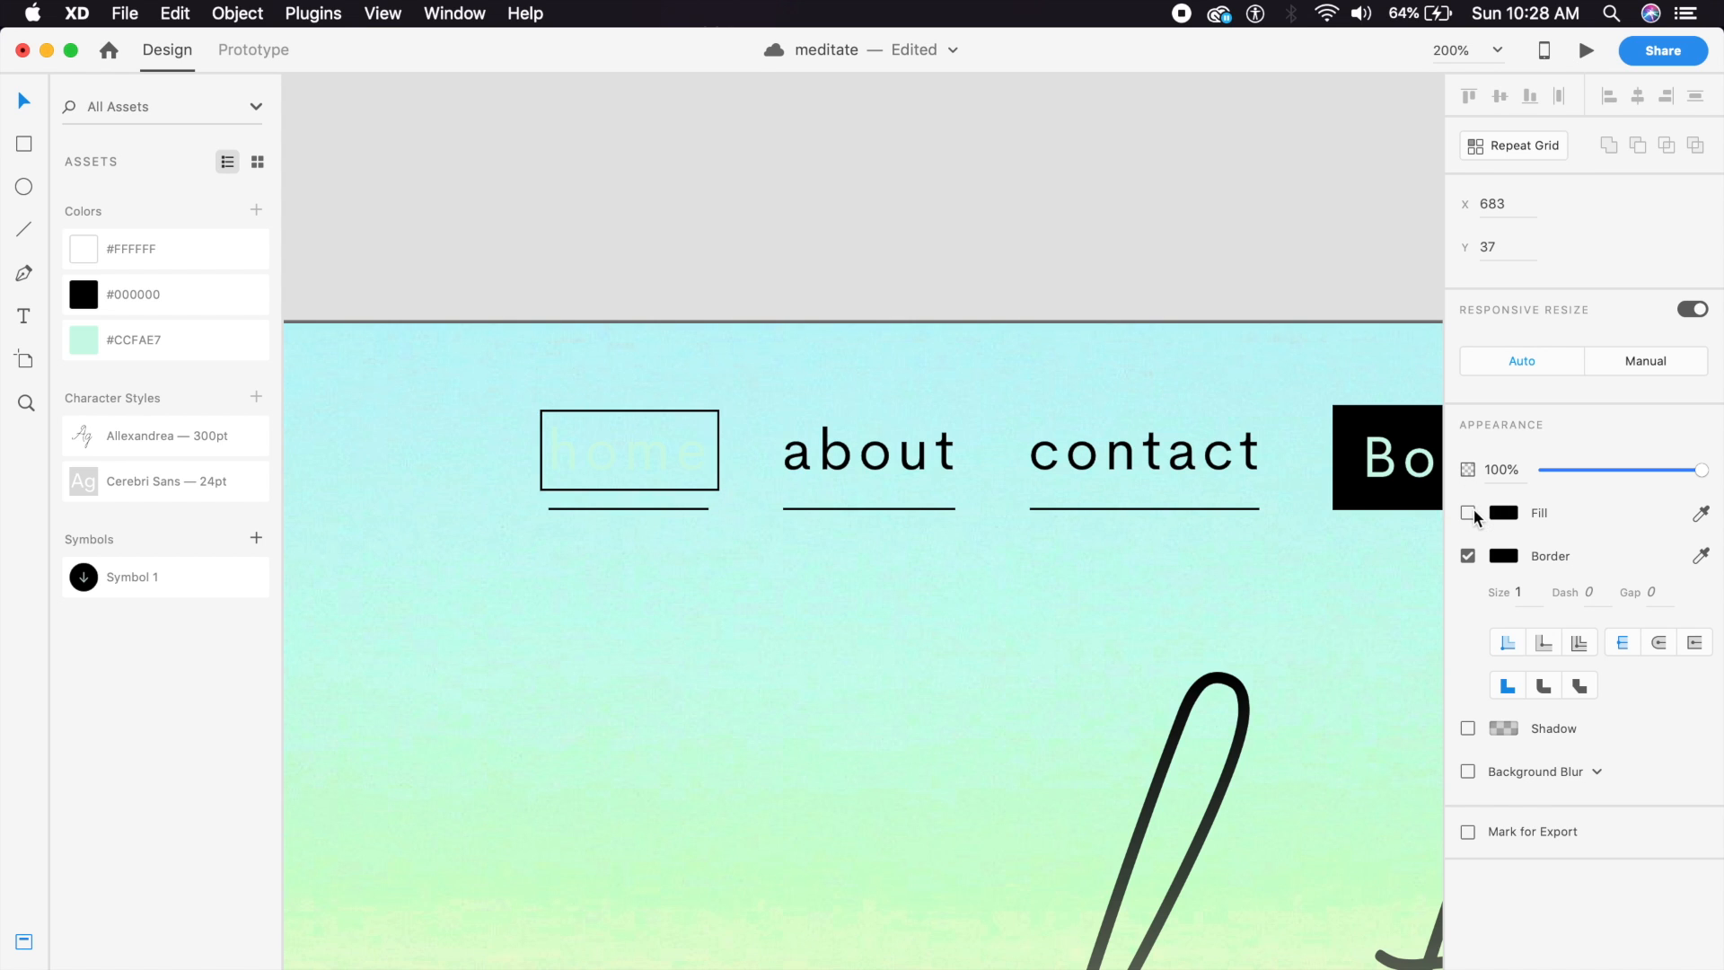
Fill the "home" text with the saved black #000000 and save the document.
left_click(643, 450)
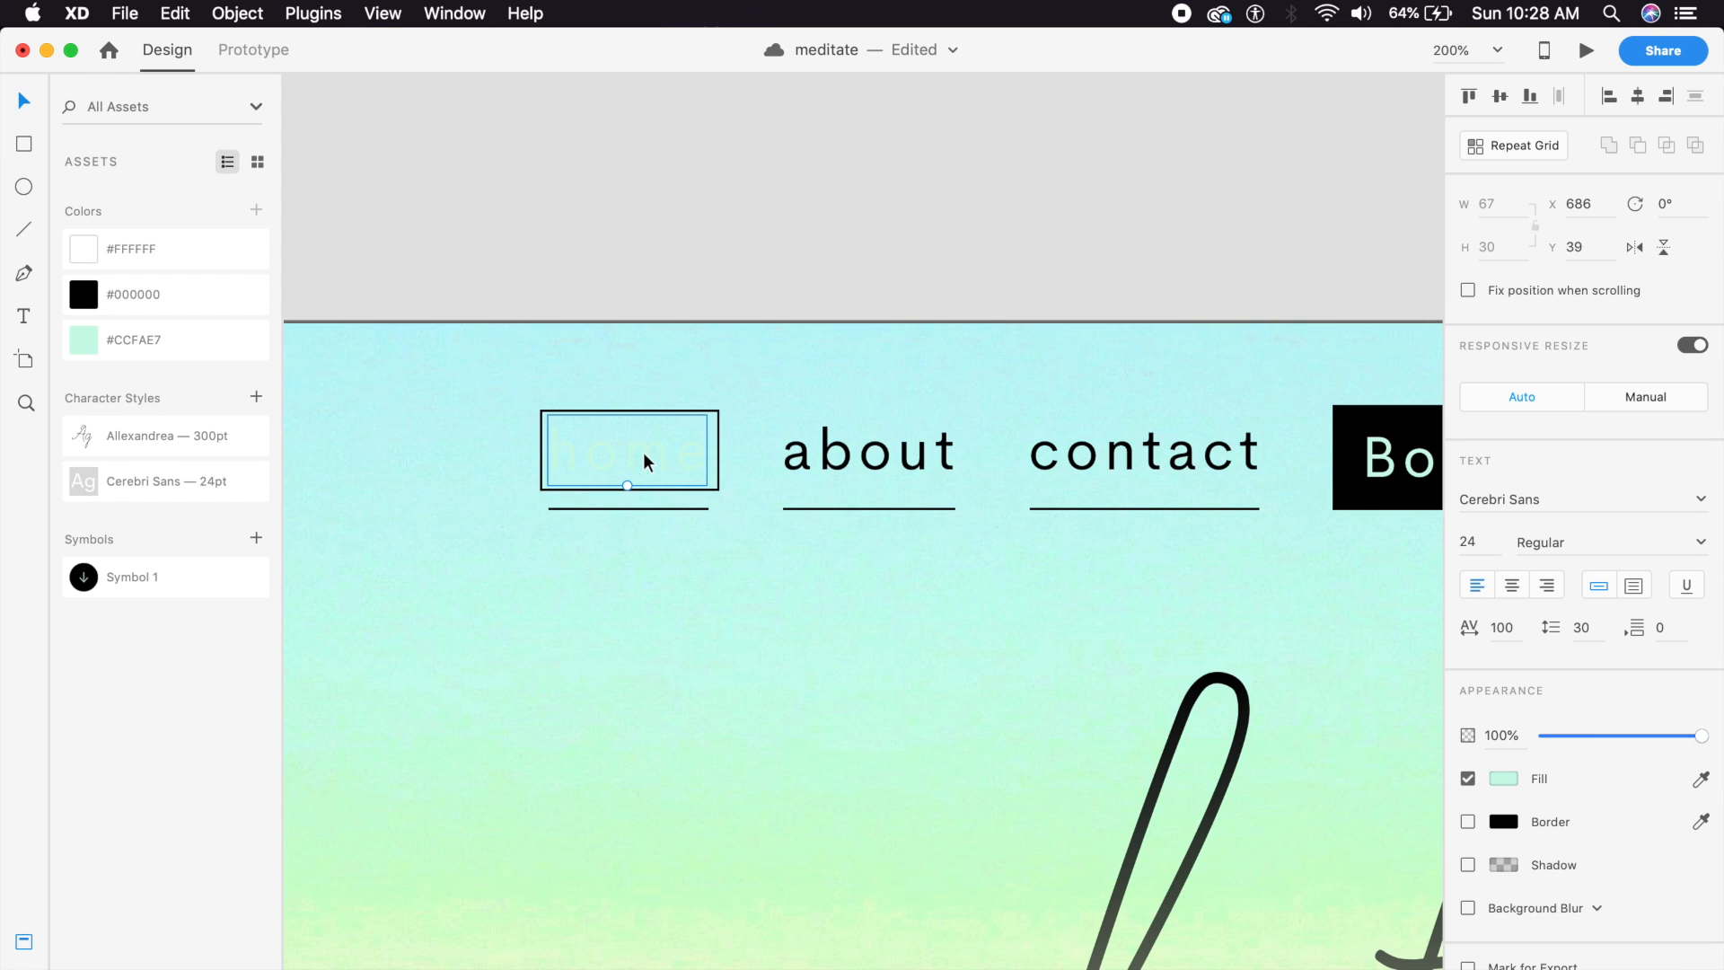
left_click(118, 310)
left_click(697, 266)
key("super+1")
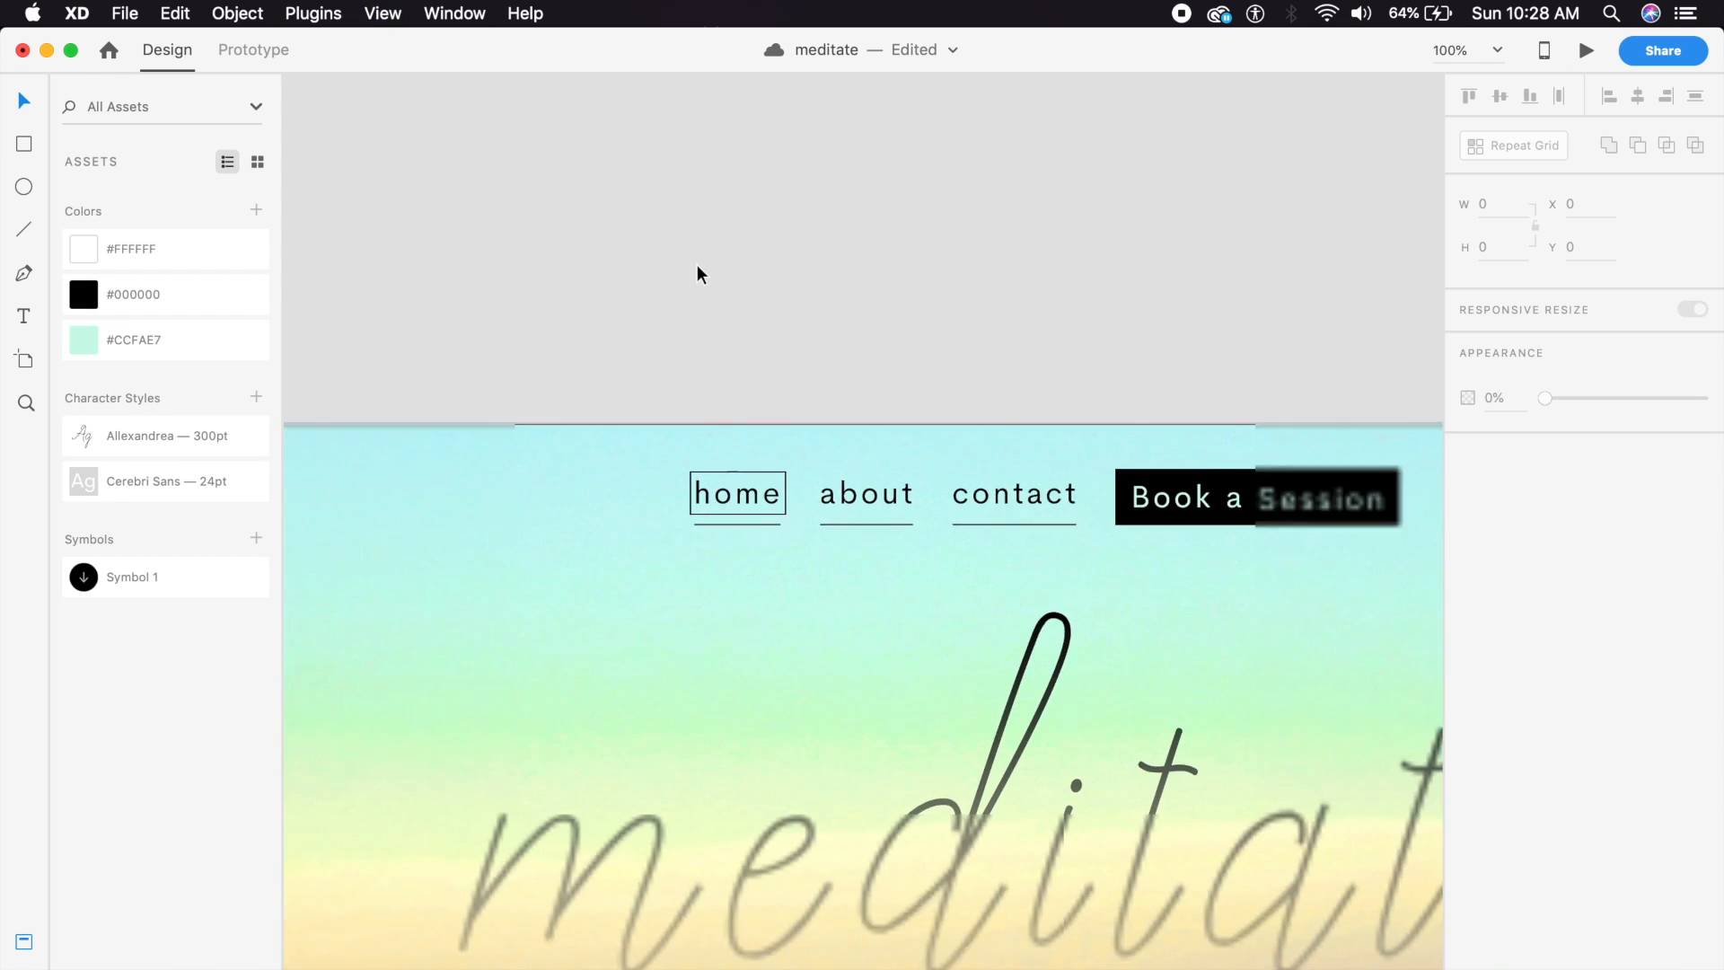
left_click_drag(1016, 634, 923, 567)
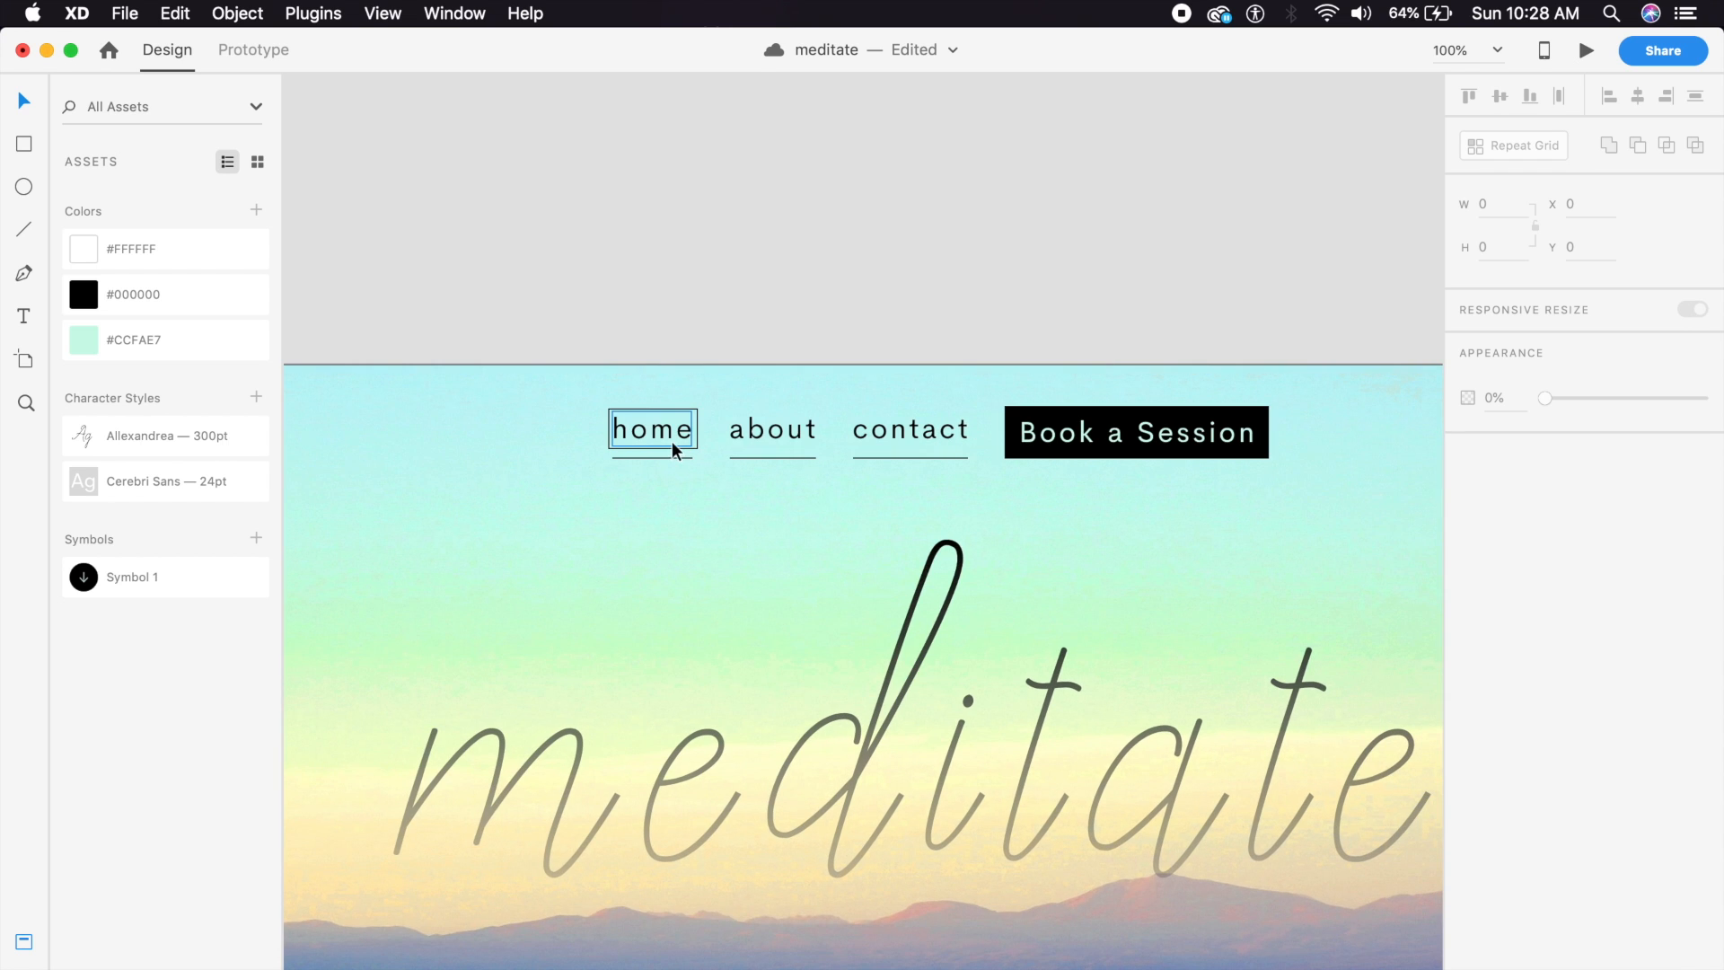
key("super+s")
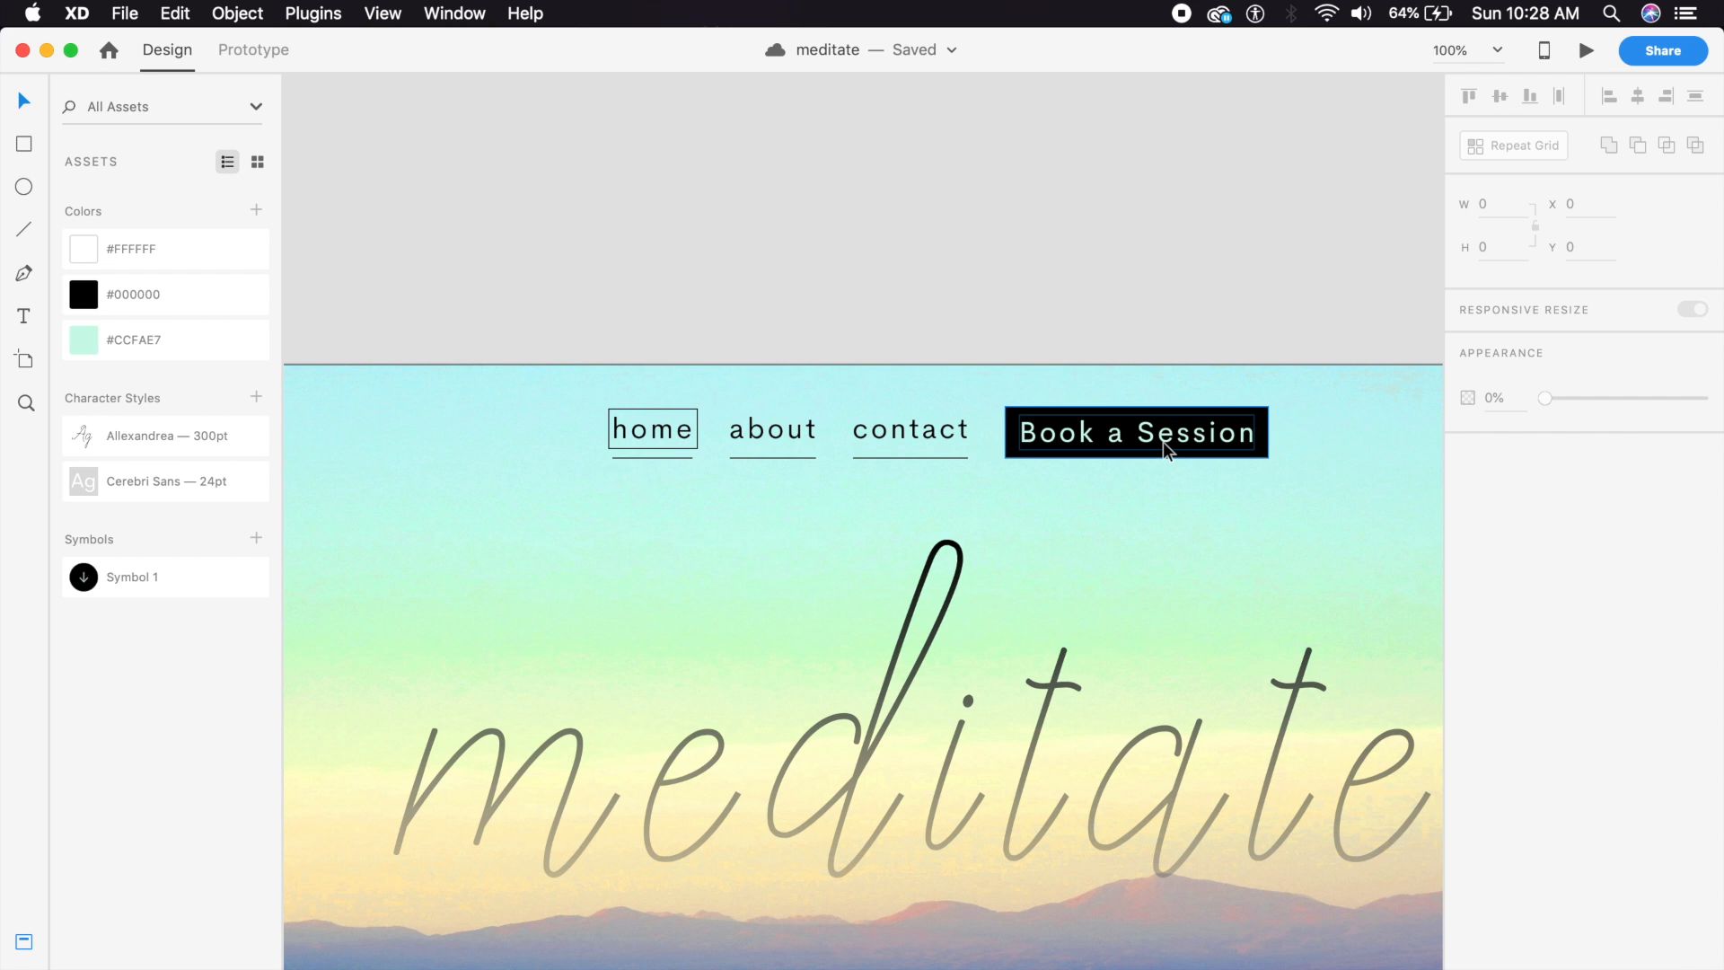
Draw a wide rectangle about 1771 by 131 along the bottom edge of the home artboard.
key("super+minus")
left_click_drag(1181, 544, 1182, 354)
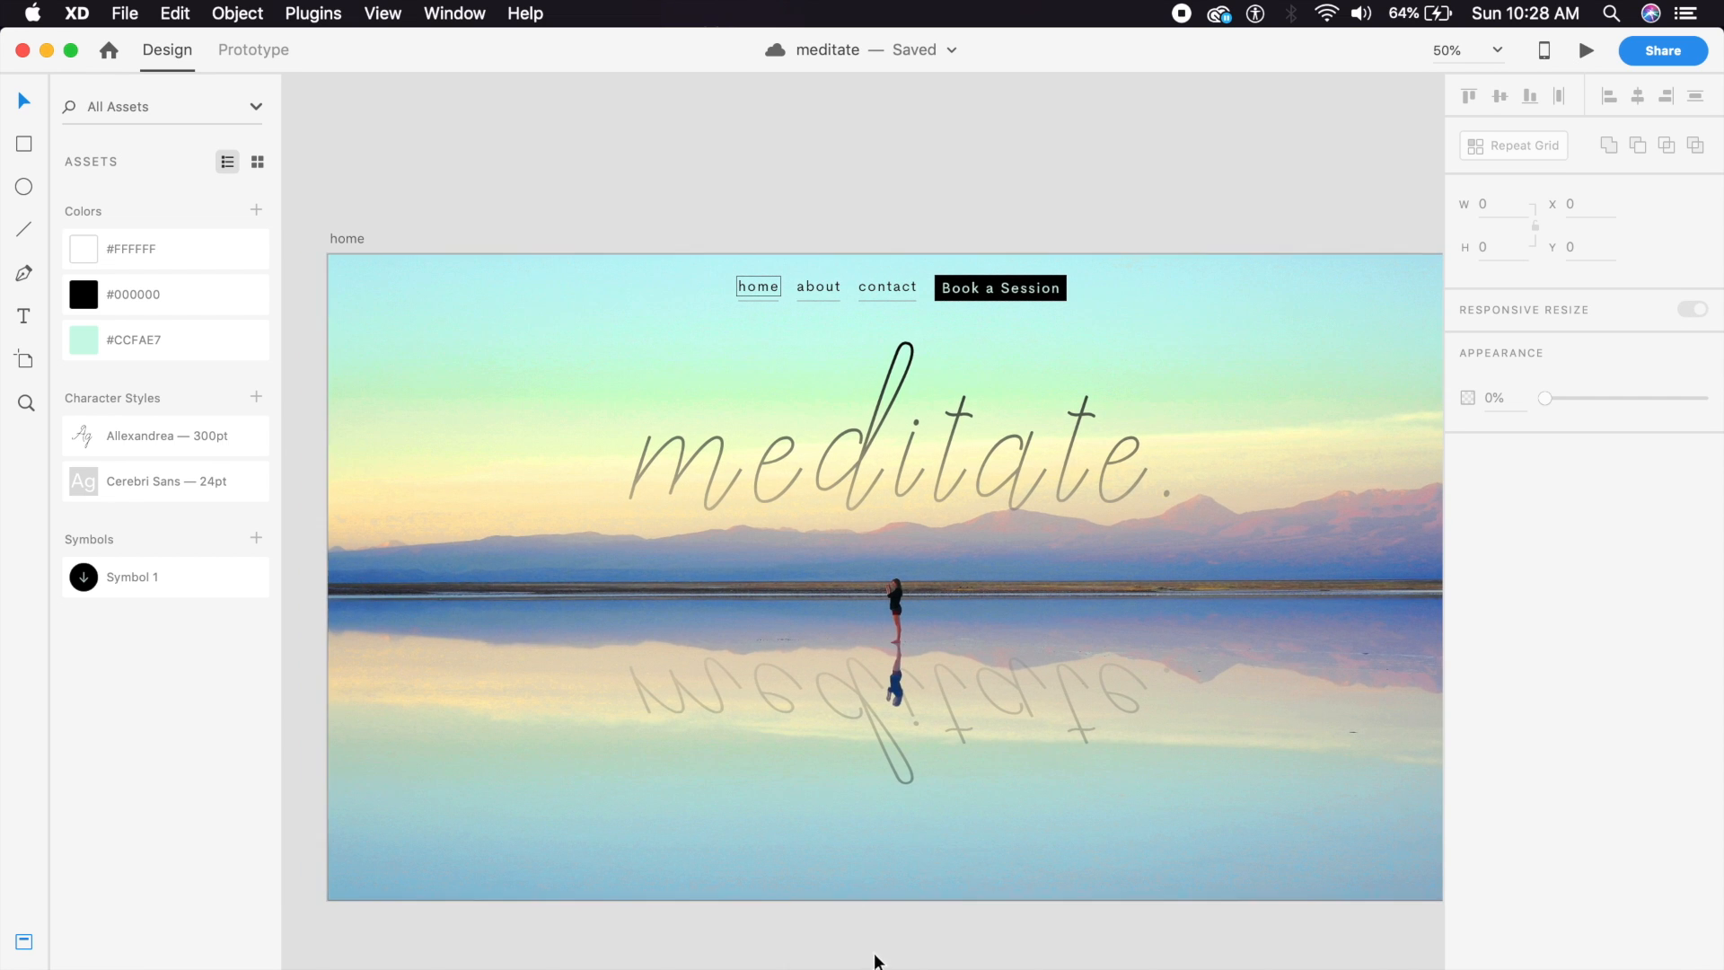
left_click(24, 143)
left_click_drag(756, 564, 718, 556)
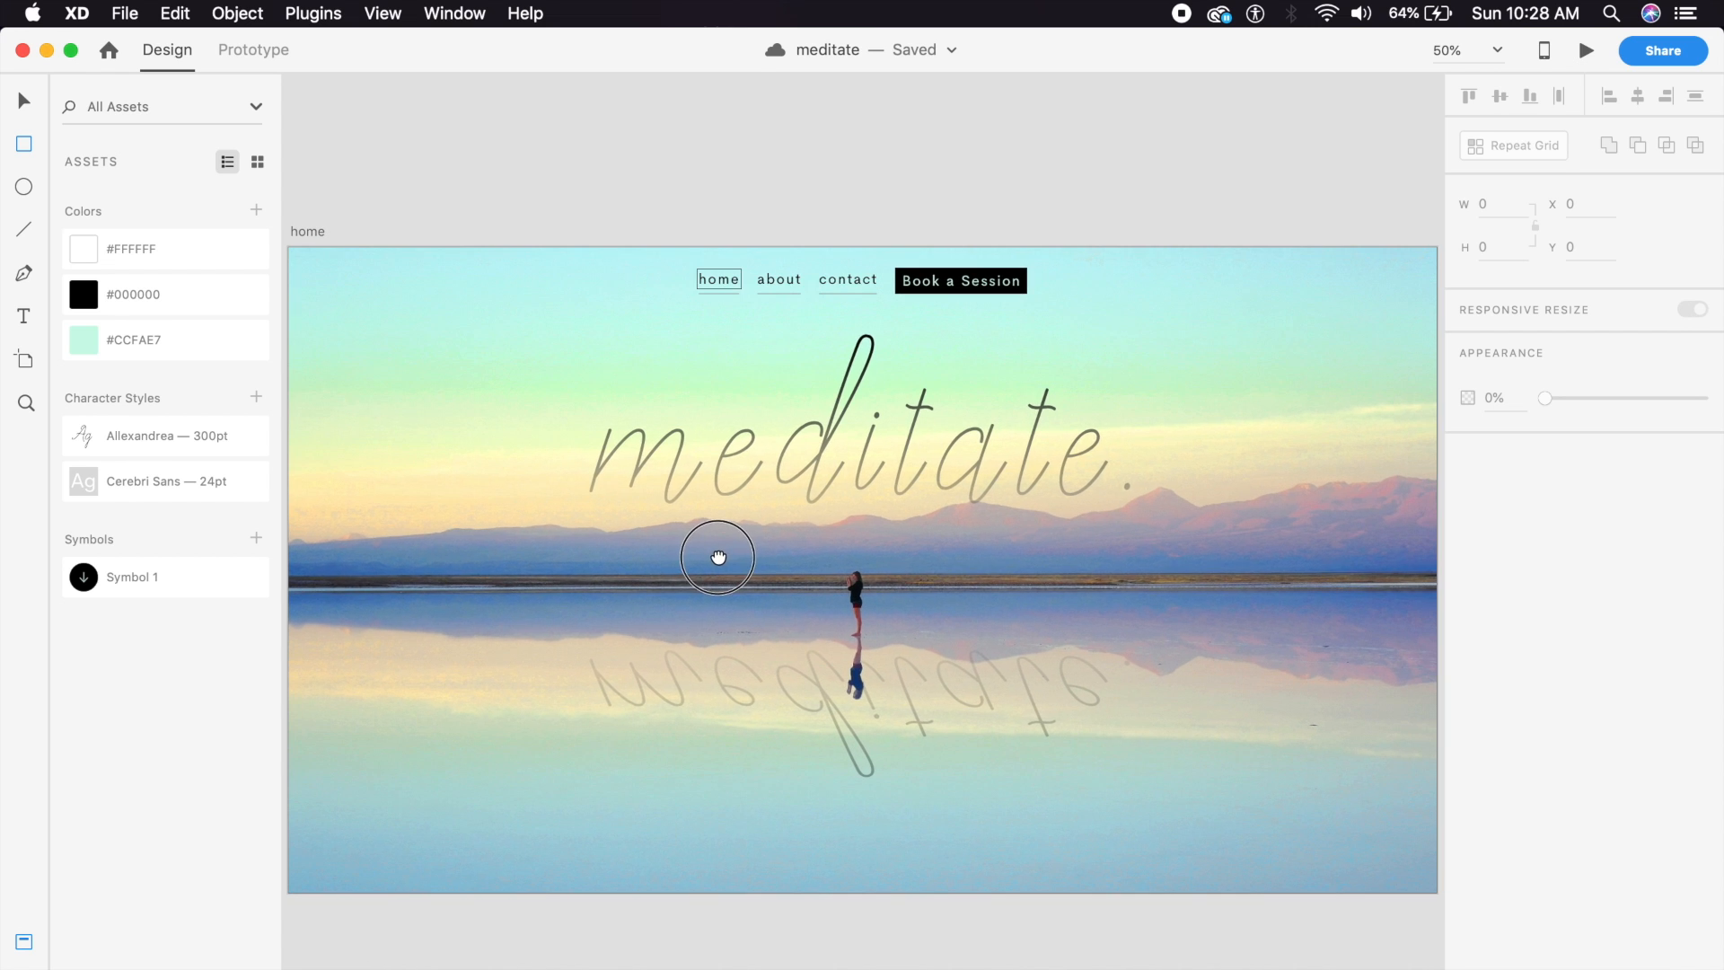
mouse_move(328, 816)
left_mouse_down()
mouse_move(743, 854)
mouse_move(1424, 850)
mouse_move(1374, 881)
mouse_move(1387, 891)
left_mouse_up()
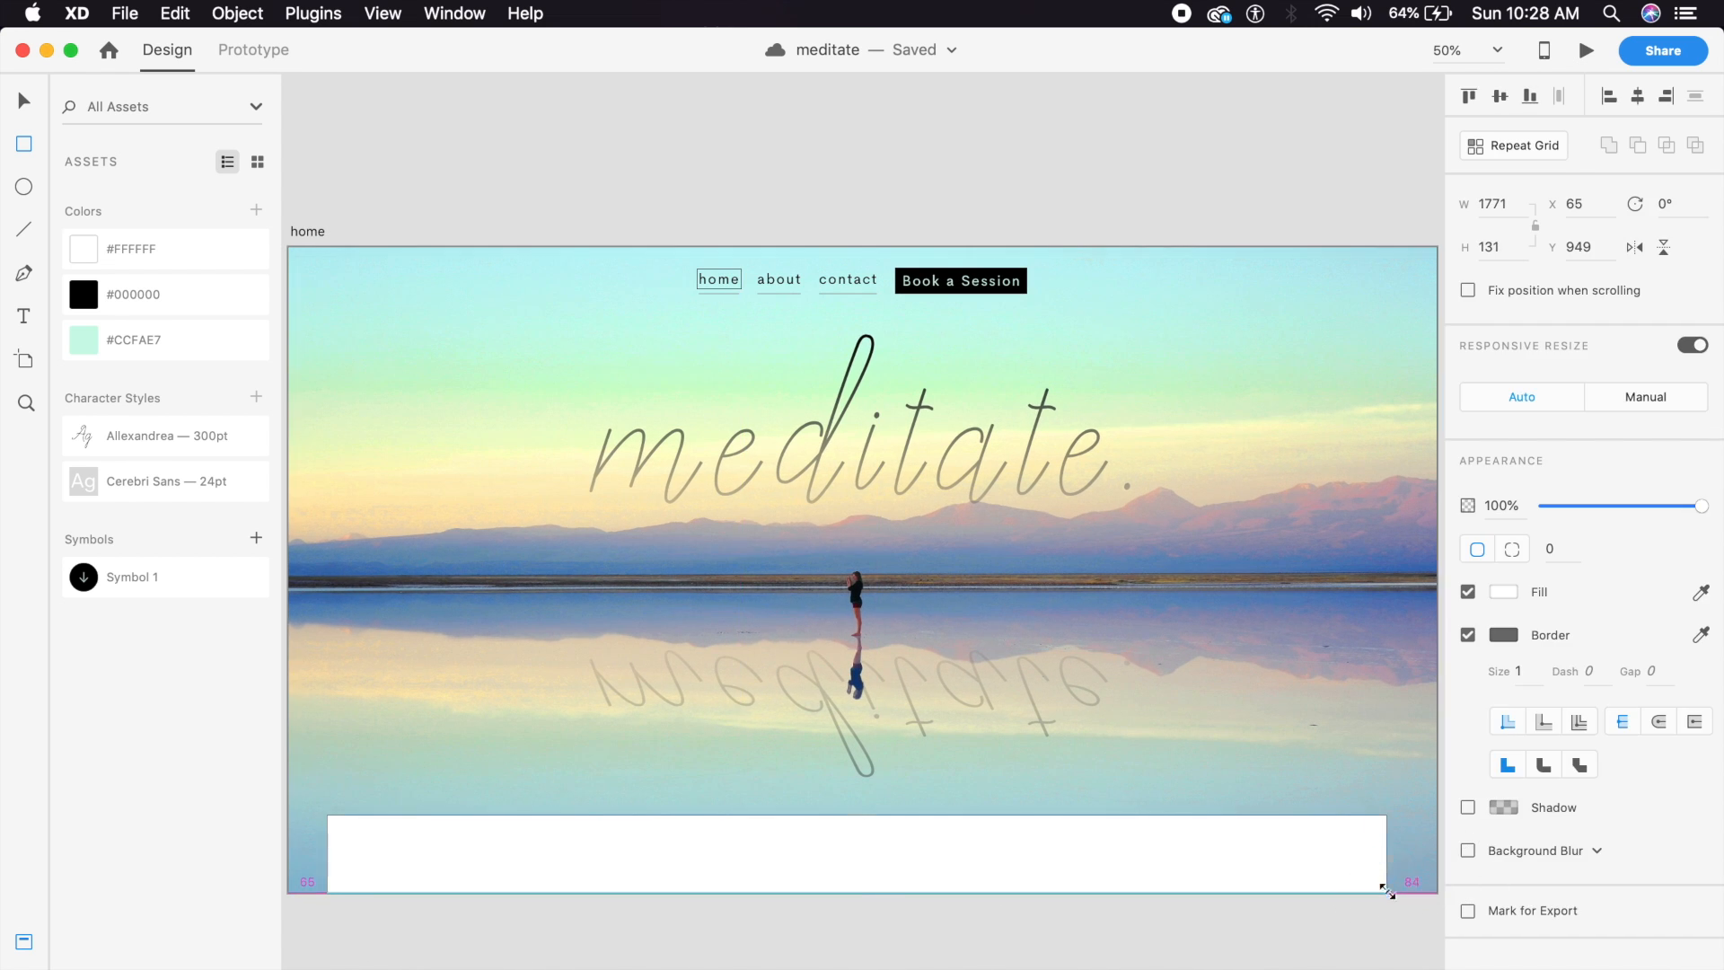
left_click(25, 102)
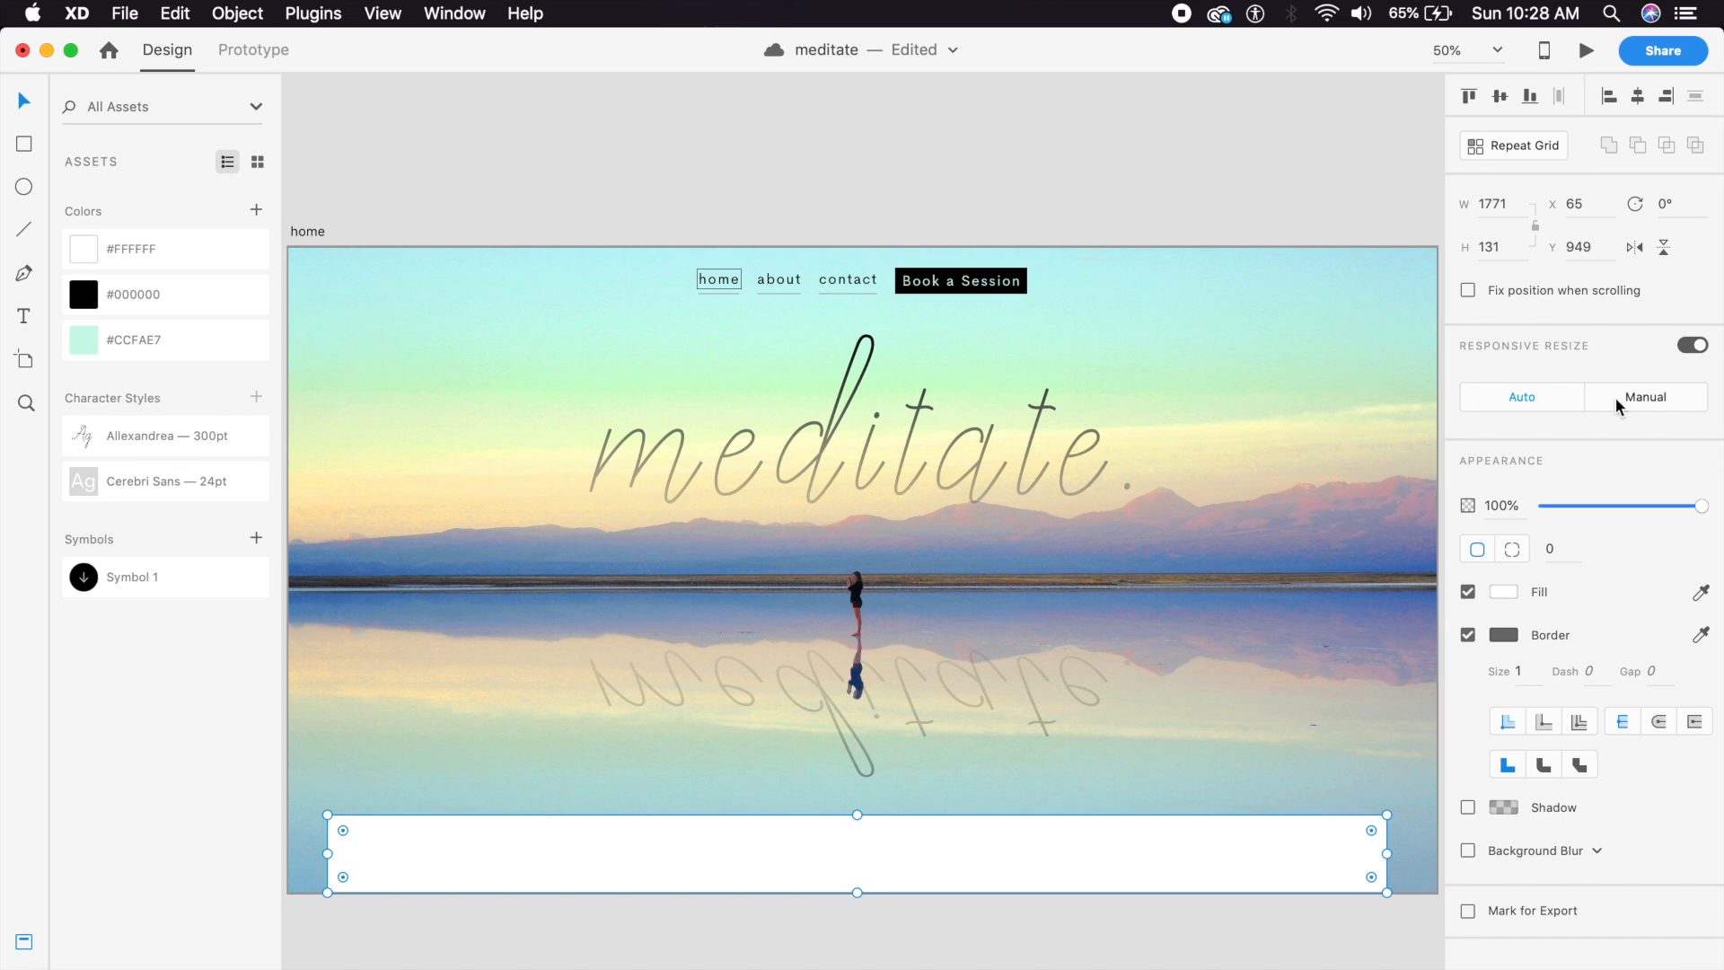
Stretch the bottom rectangle to both side edges of the artboard, making it 1920 wide at X 0.
left_click_drag(328, 853, 289, 853)
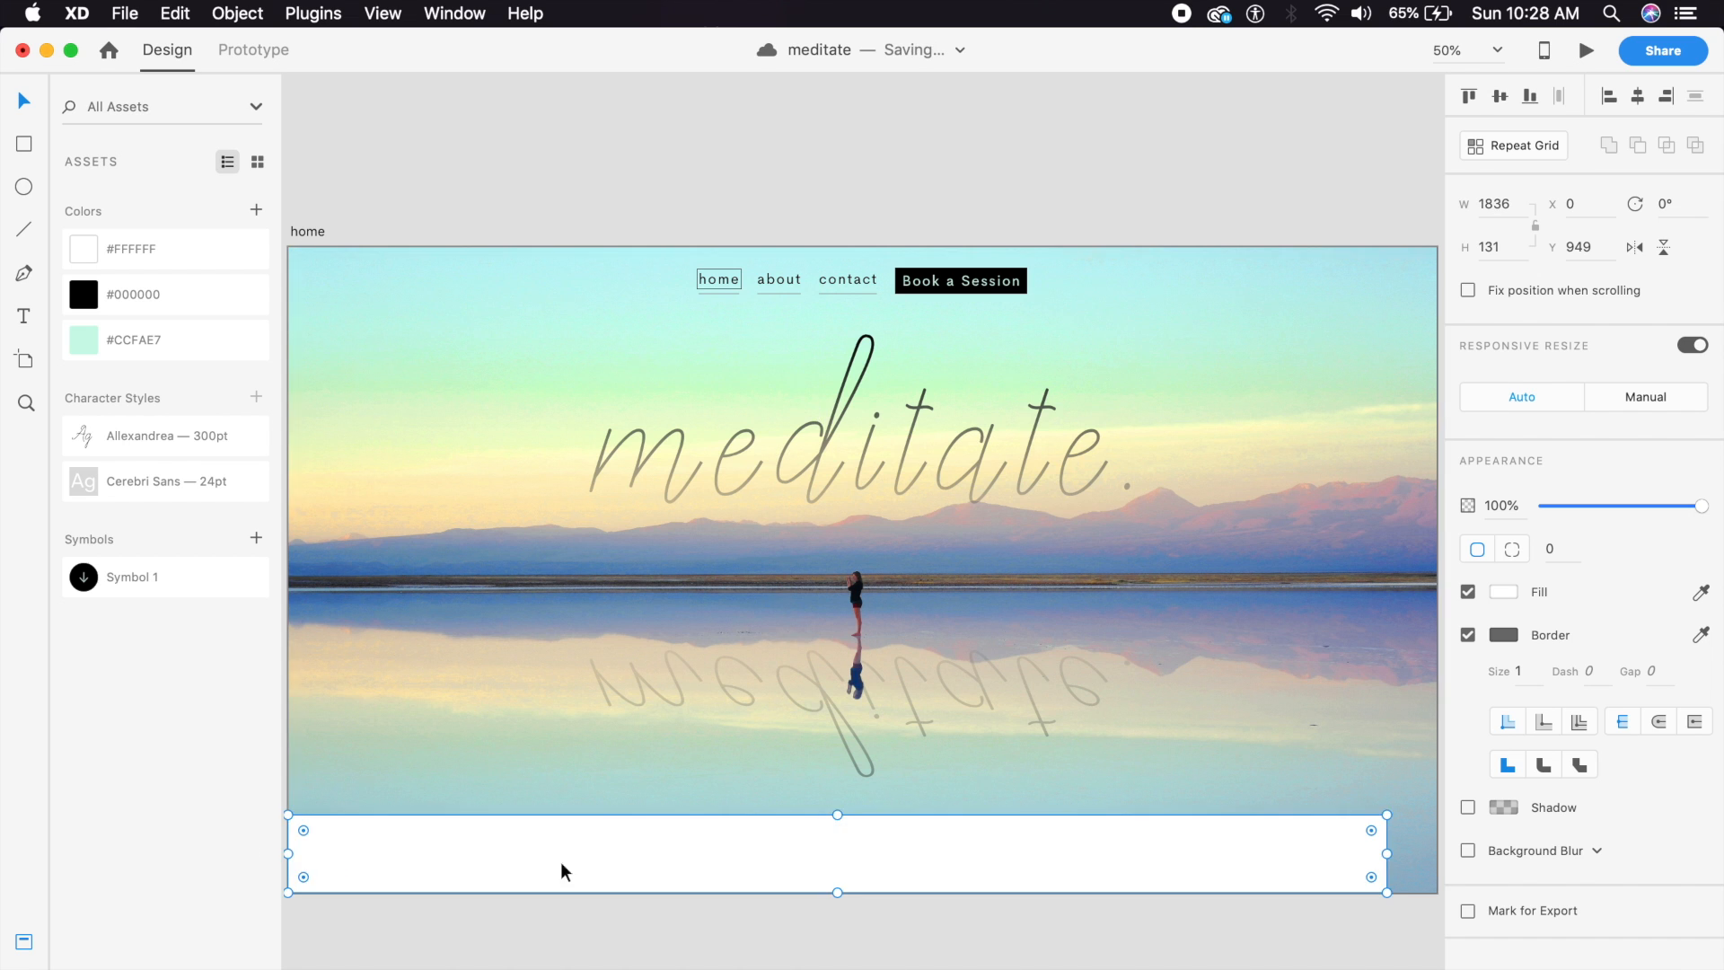
key("super+minus")
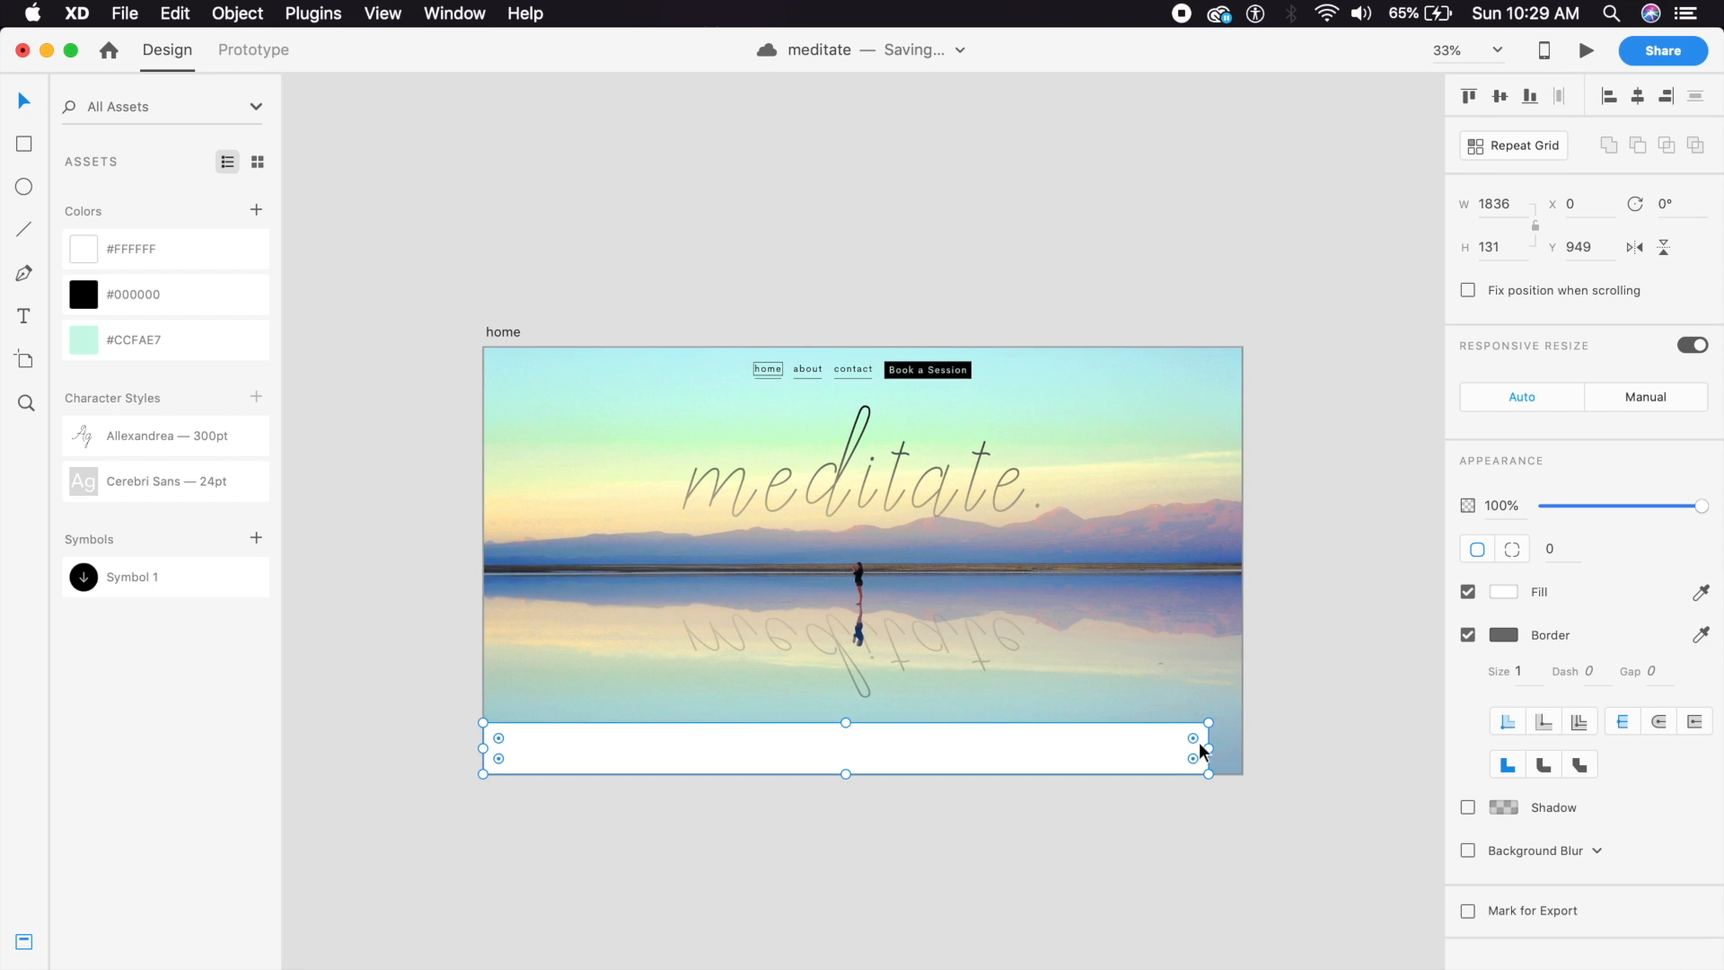
left_click_drag(1207, 747, 1239, 751)
Remove the border of the bottom rectangle and fill it with black #000000.
left_click(703, 191)
key("super+plus")
left_click(1115, 859)
left_click(1469, 635)
left_click(1501, 591)
left_click_drag(1338, 618, 1222, 691)
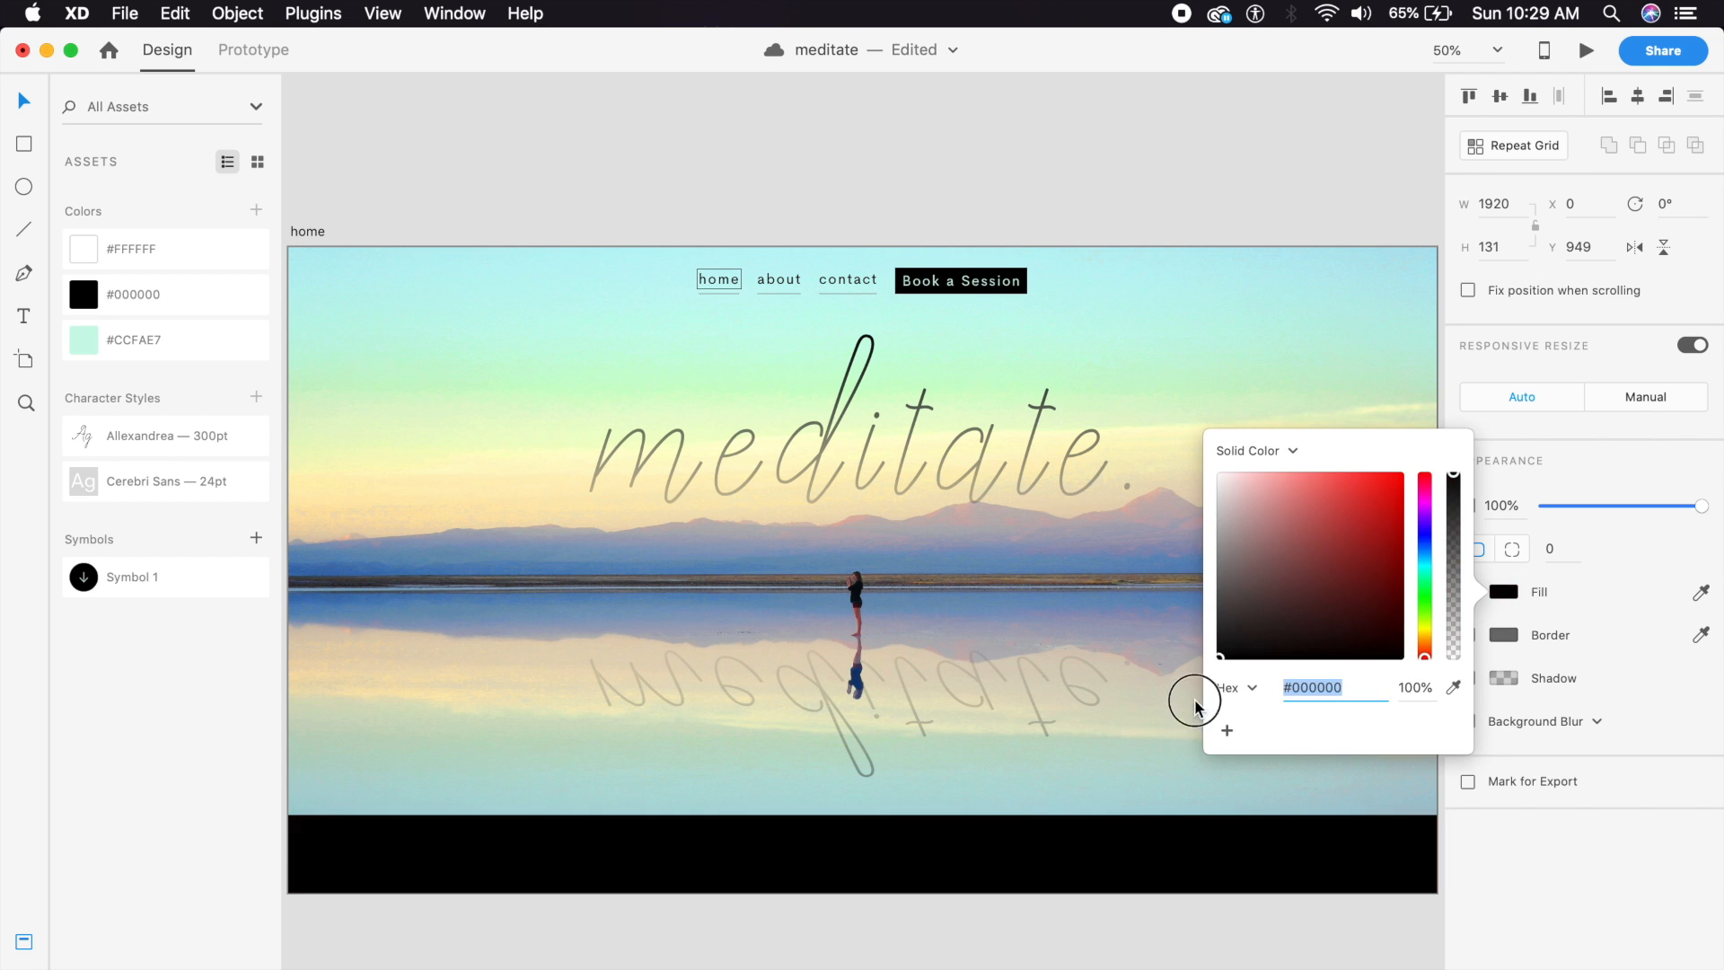
left_click(1134, 911)
left_click(1163, 840)
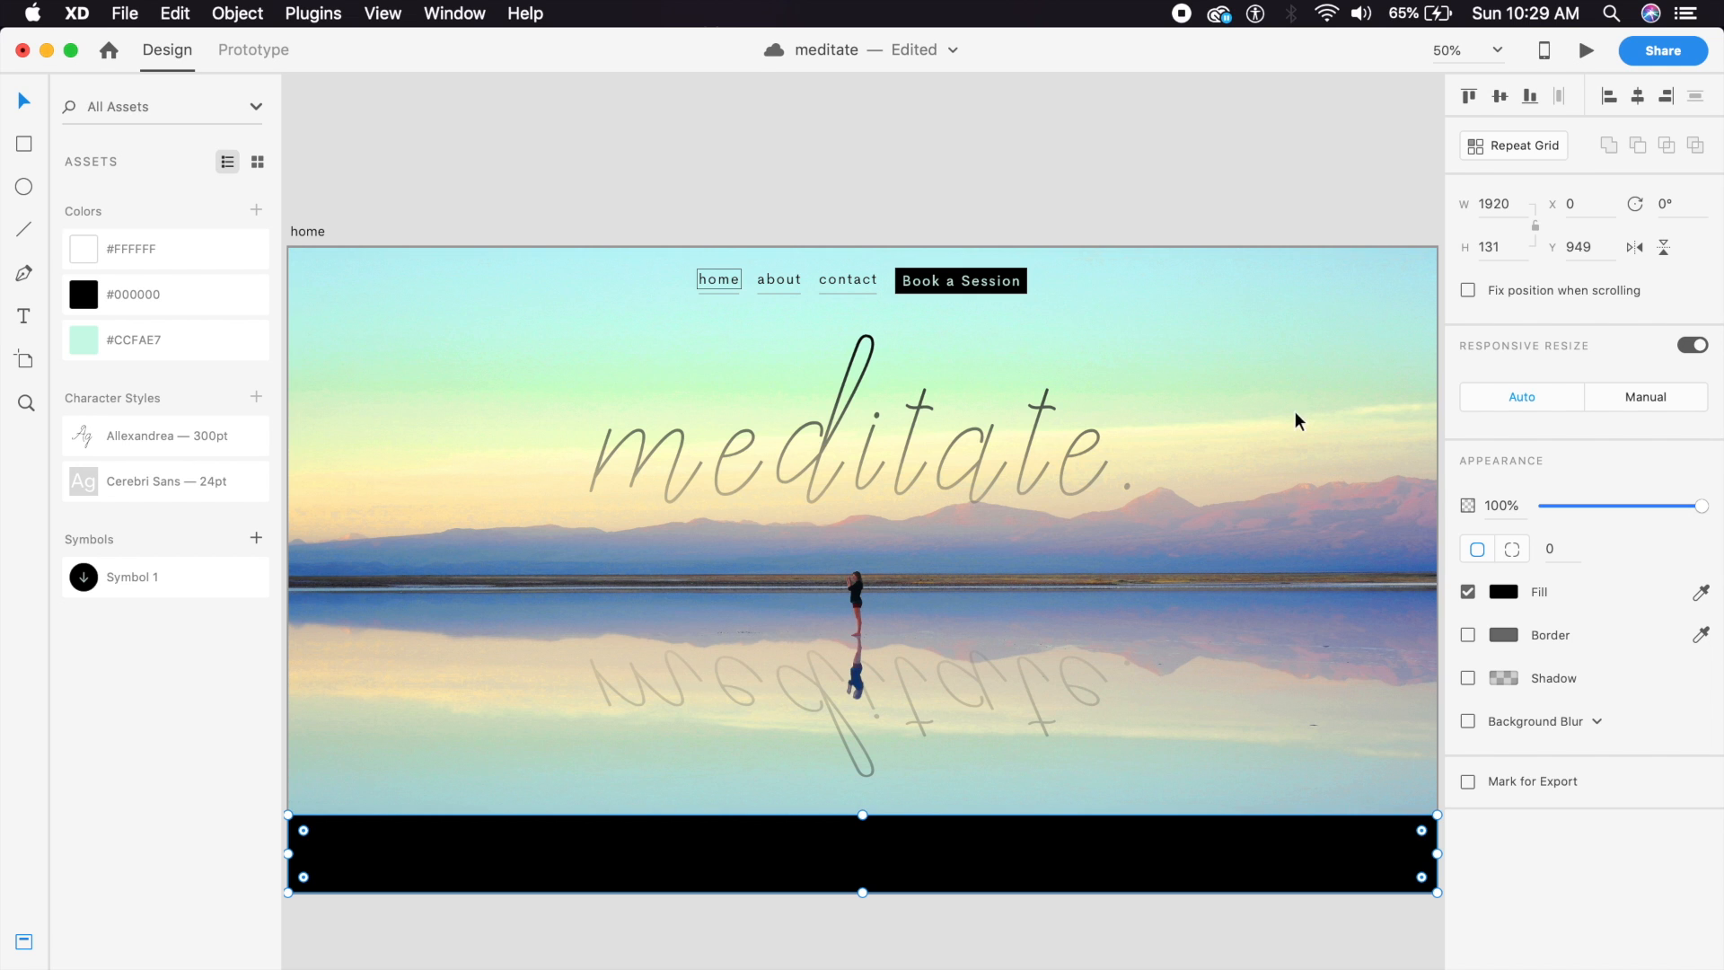
Reduce the black bar's width by 80 to 1840 and center it horizontally on the artboard.
left_click(1519, 210)
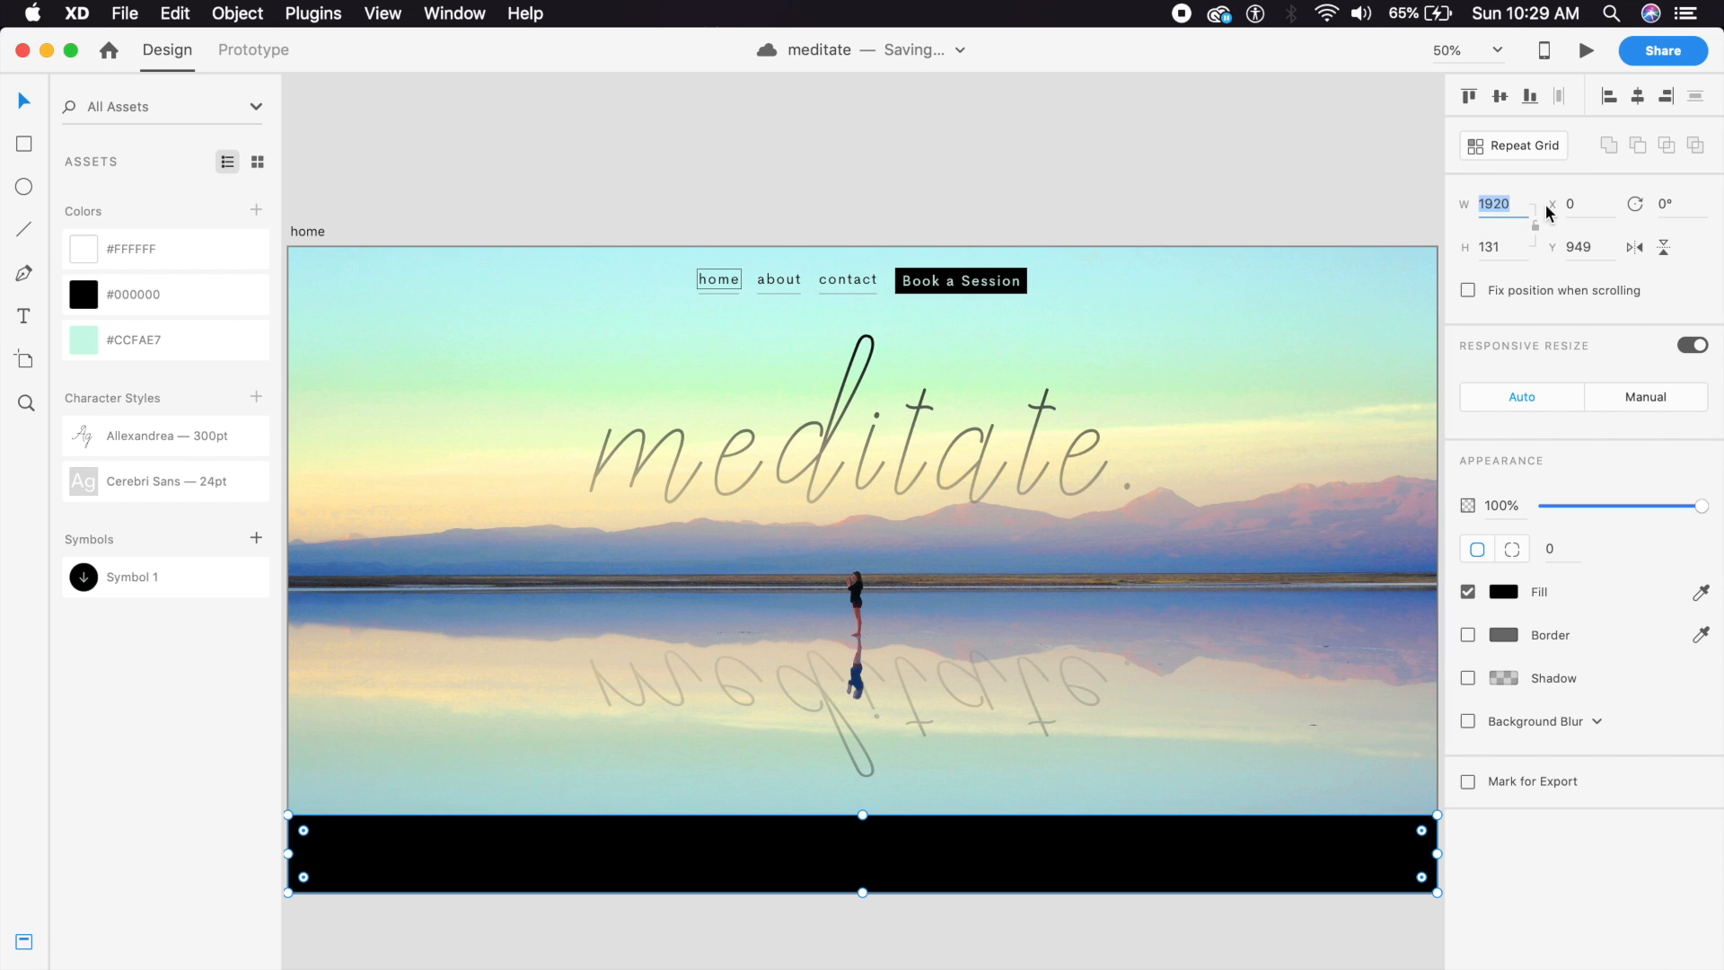
key("Right")
type("-80")
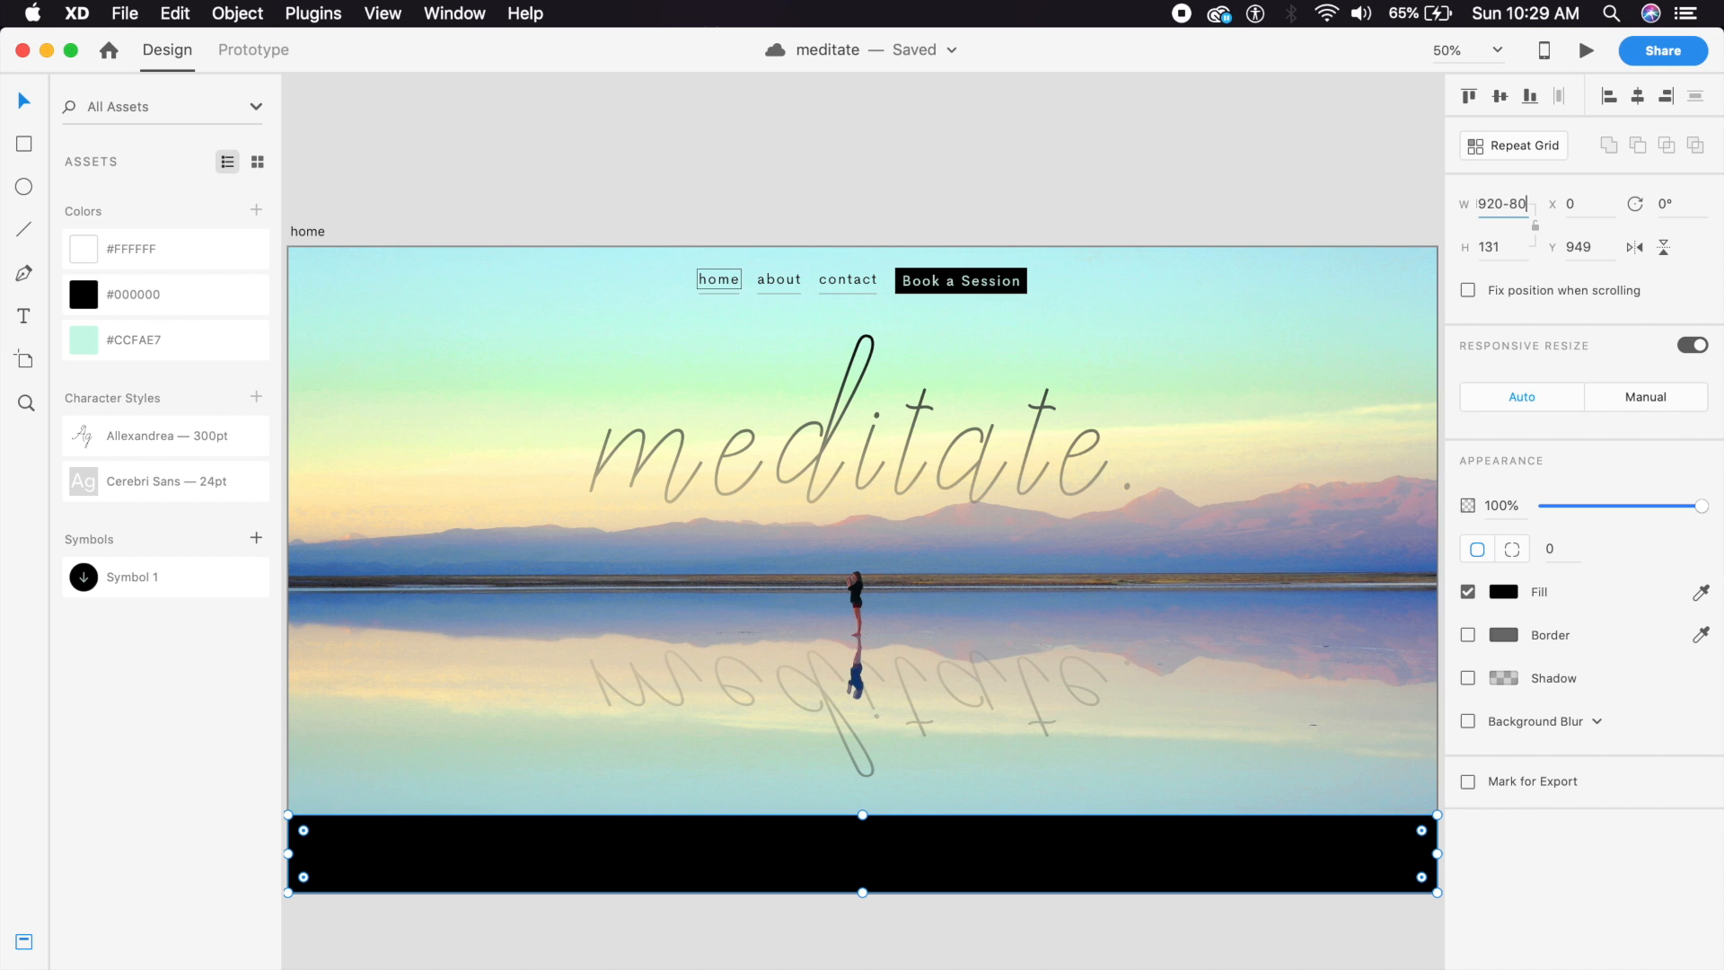
key("Return")
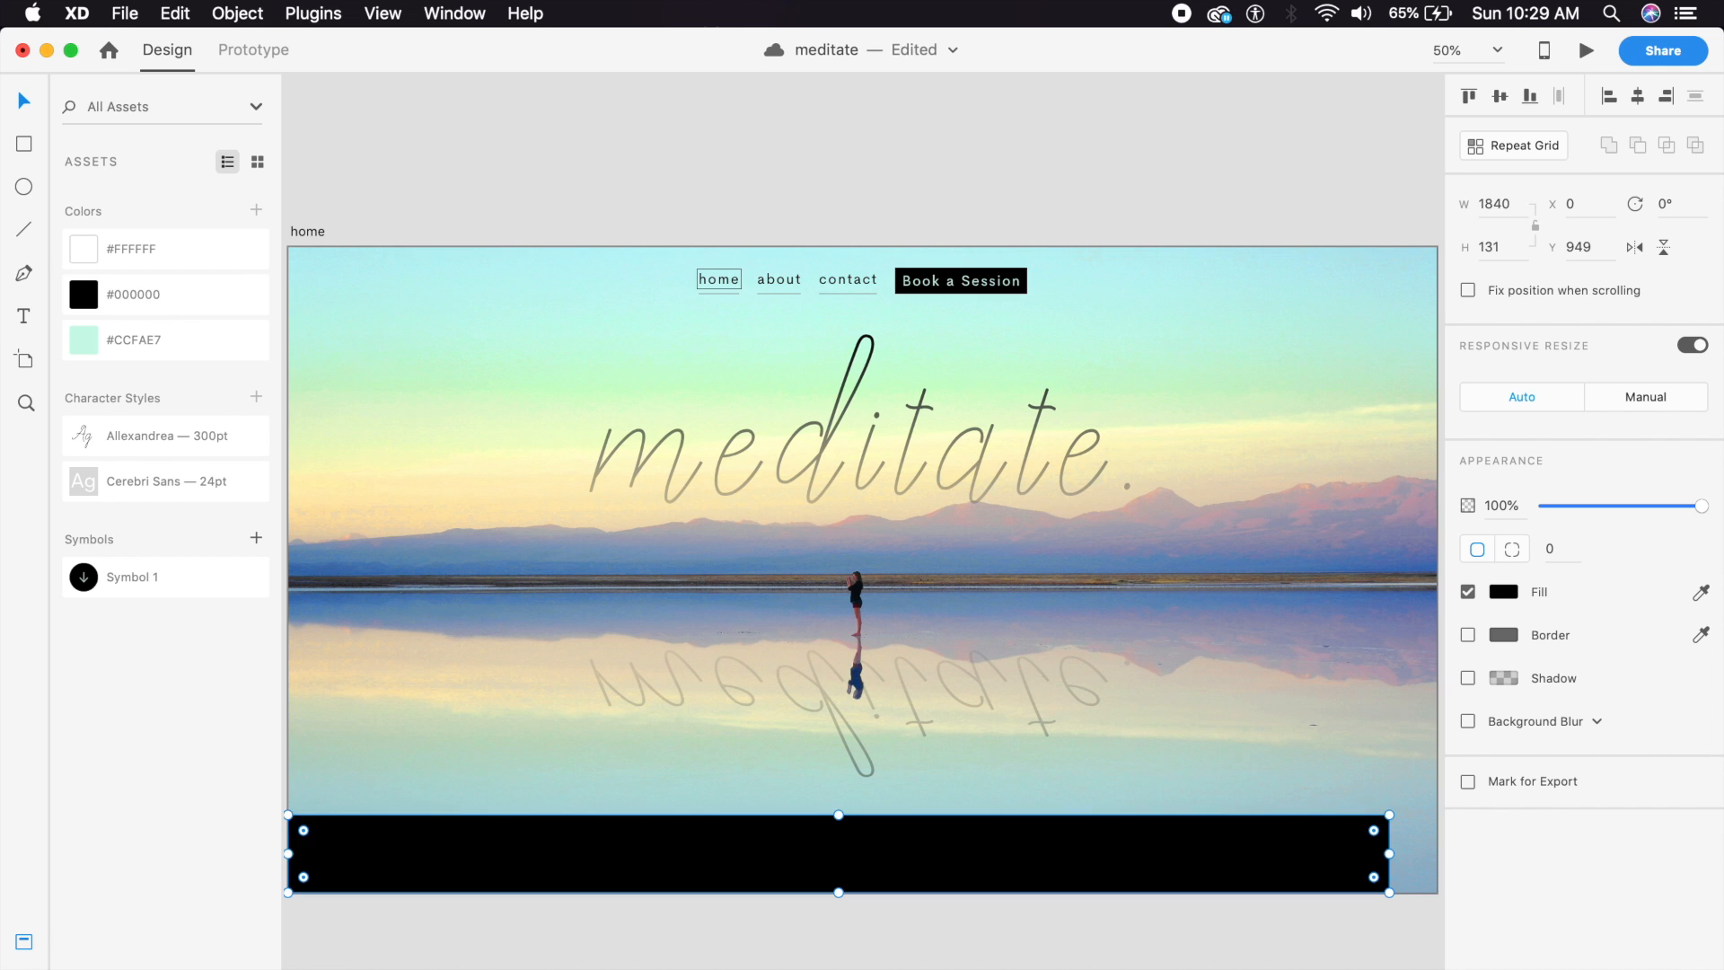
key("super+minus")
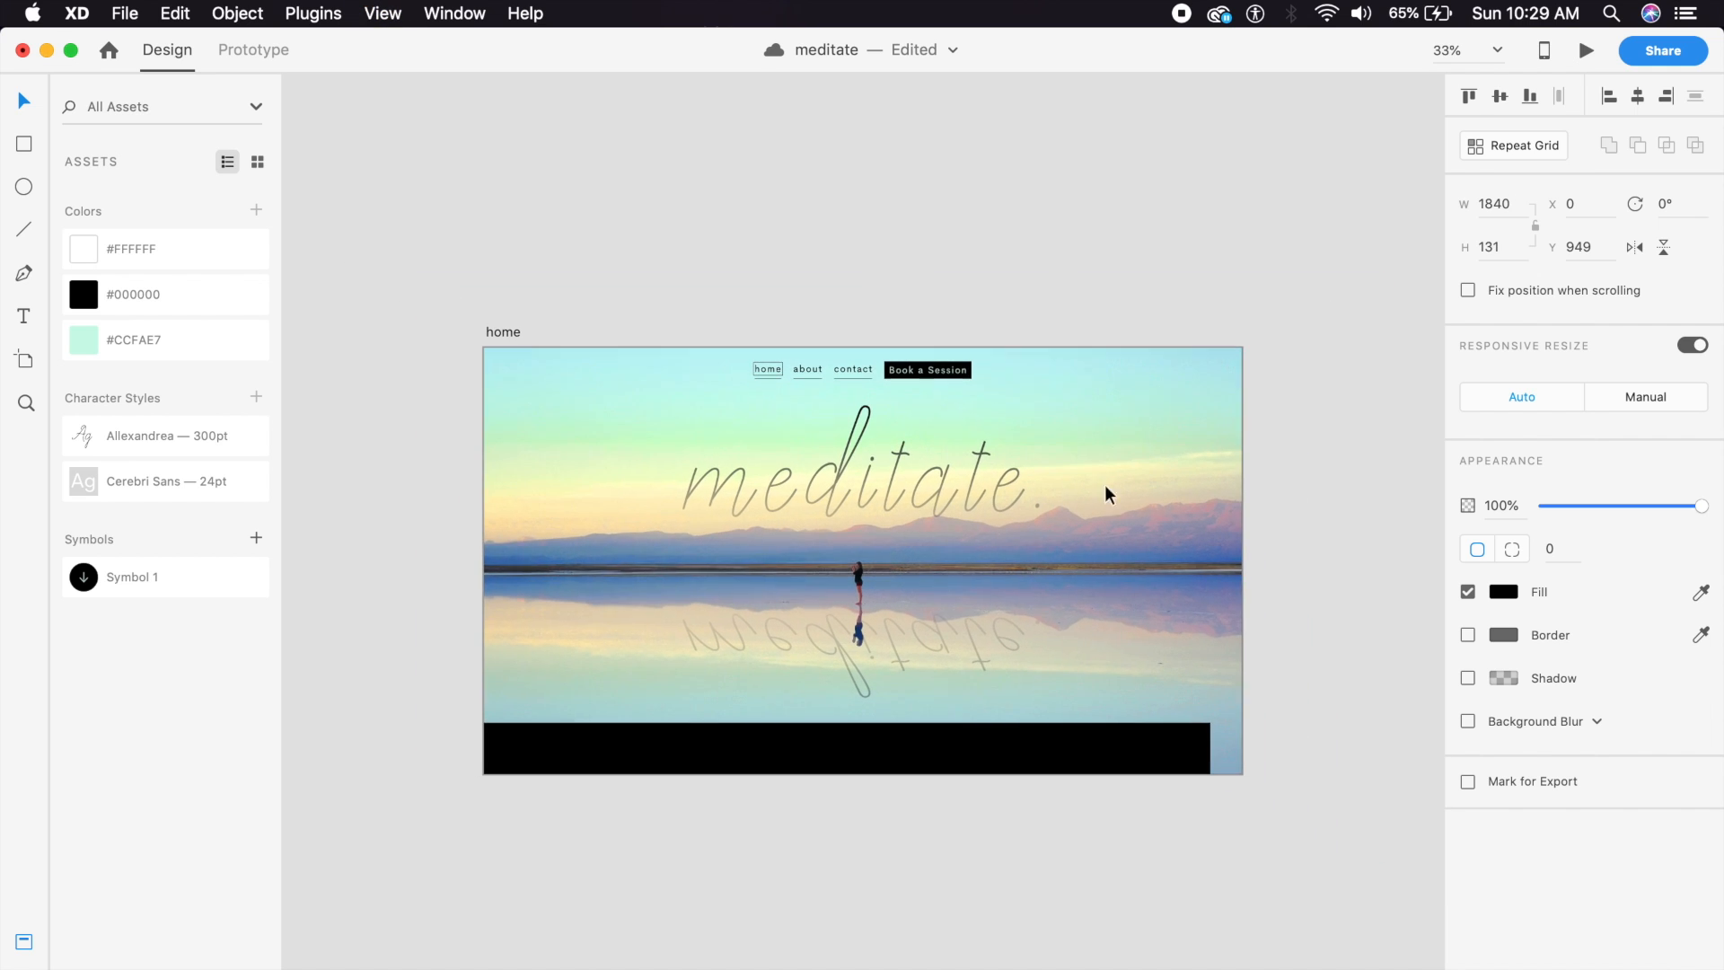
left_click(959, 741)
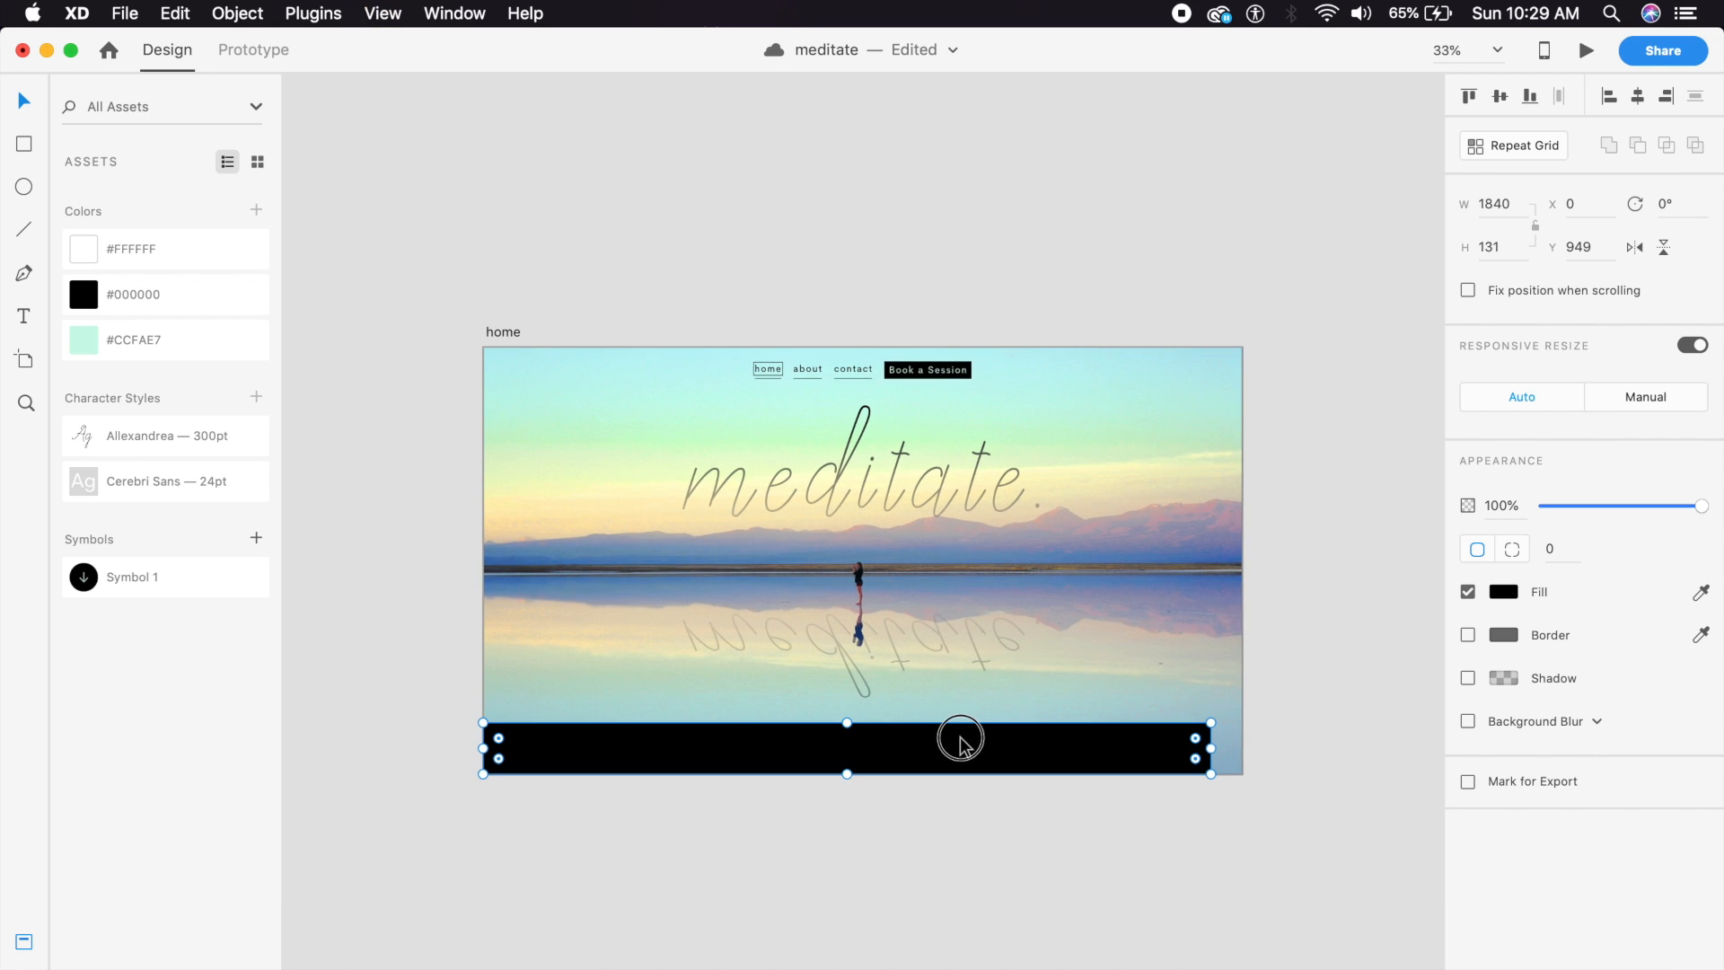
left_click(1637, 101)
left_click(945, 206)
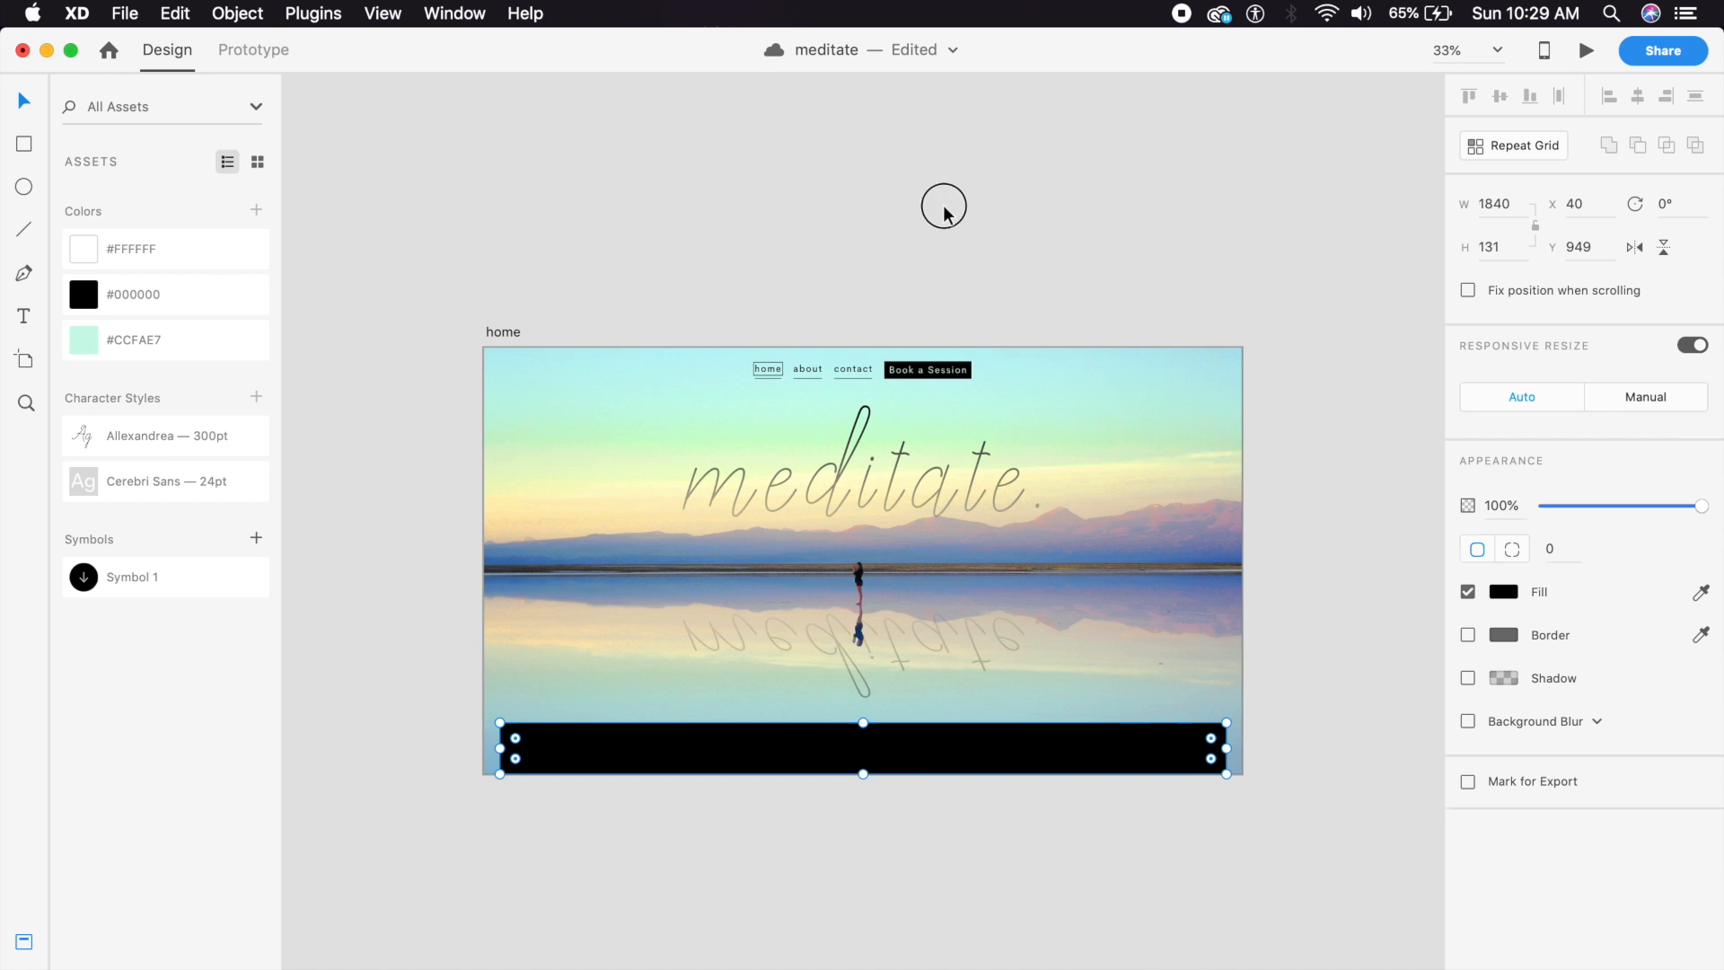
Place the down-arrow symbol from the assets on the black bar's upper edge near its right end.
key("super+equal")
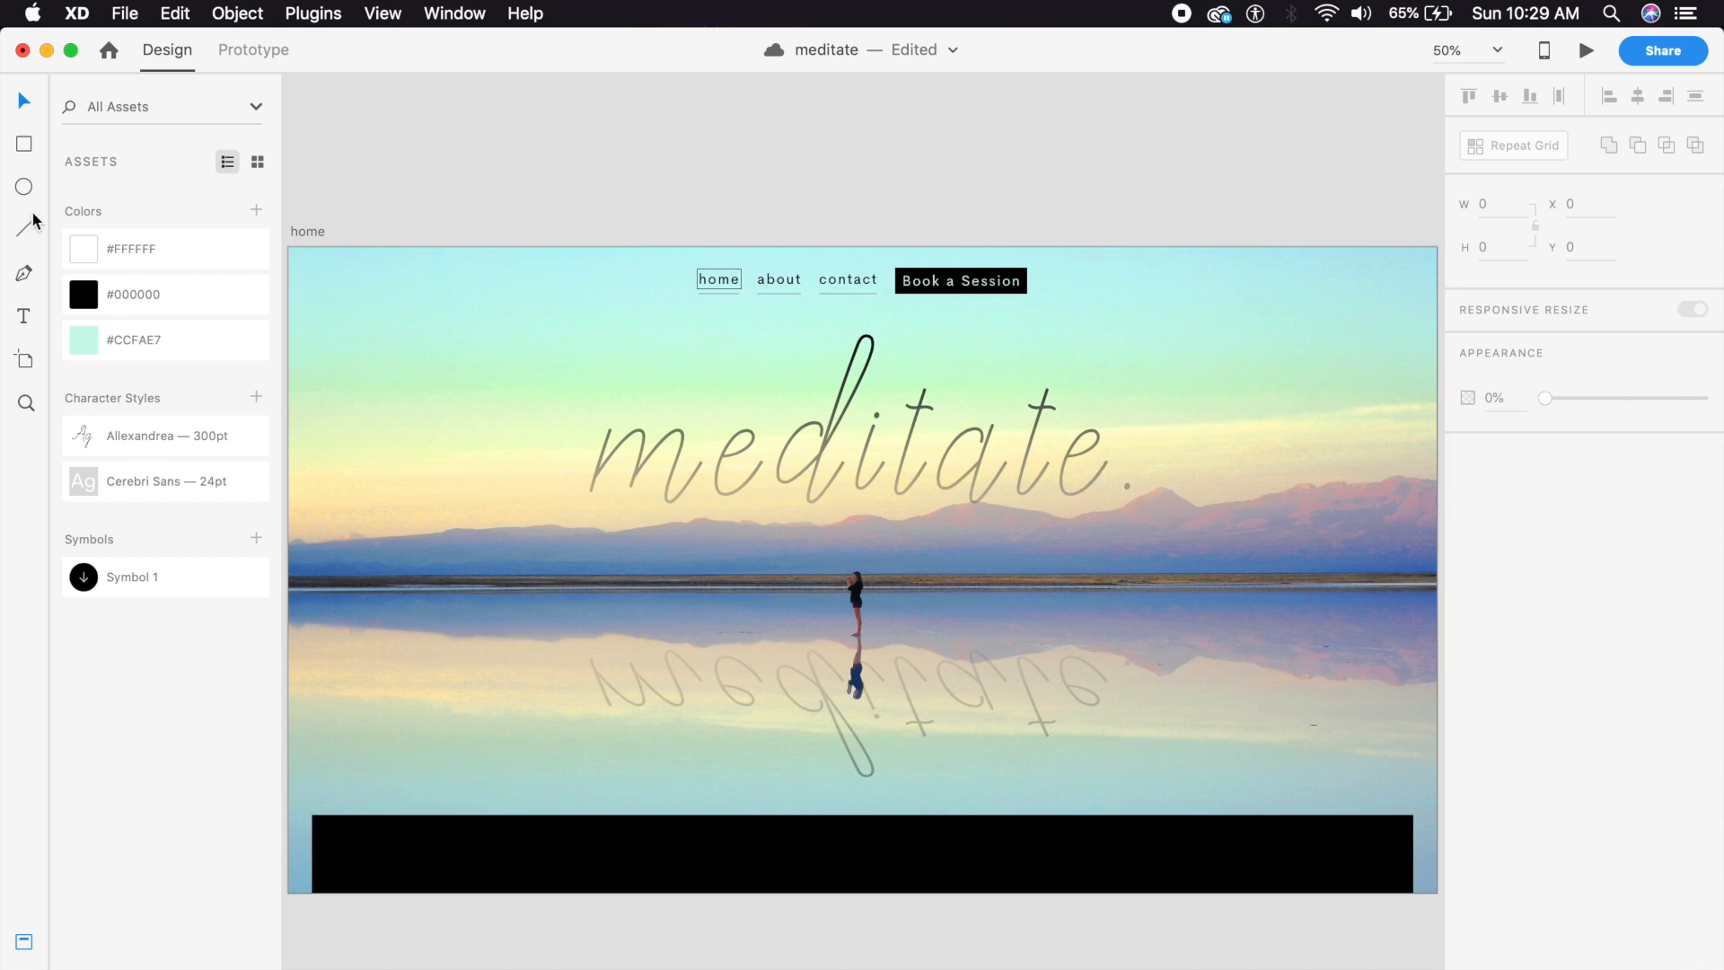
left_click_drag(170, 582, 1372, 830)
key("cmd+=")
left_click_drag(1094, 652, 717, 350)
key("super+=")
left_click_drag(988, 514, 858, 527)
left_click_drag(1049, 620, 1051, 607)
Fine-tune the down-arrow symbol's position on the black bar to X 1760, Y 929.
key("Left")
key("Left")
key("Left")
key("Left")
key("Left")
key("Left")
key("Left")
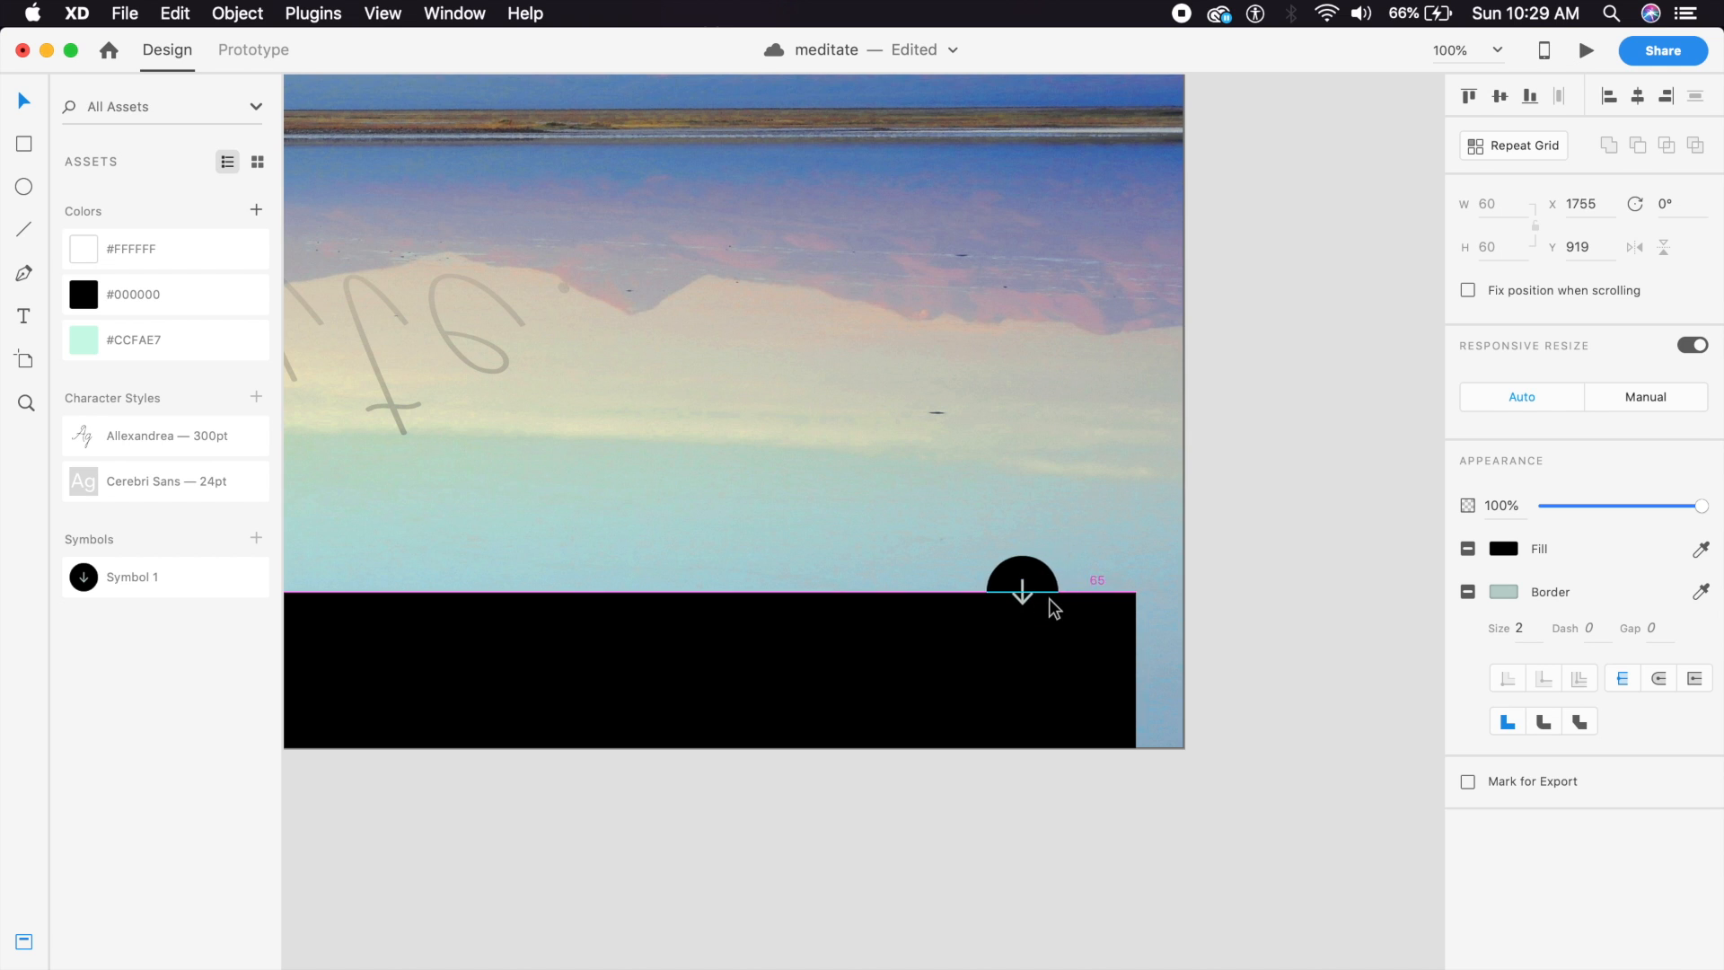
left_click_drag(1048, 598, 1049, 598)
key("shift+Down")
key("shift+Down")
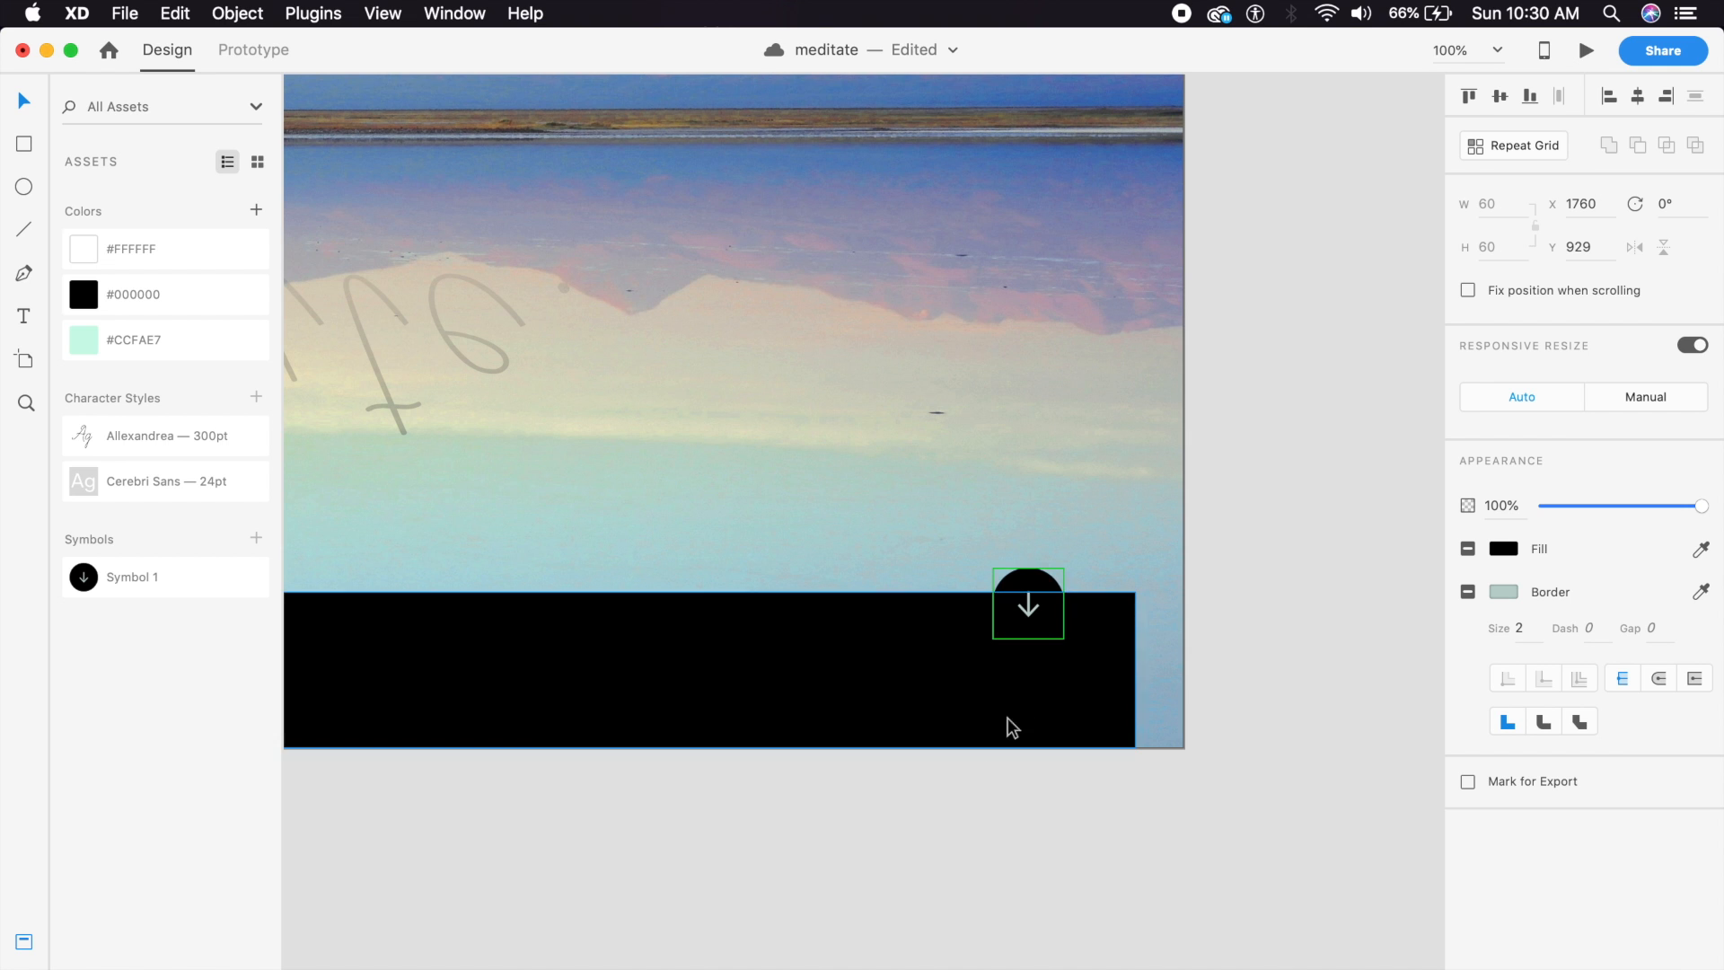
left_click(959, 794)
key("super+minus")
scroll(847, 754, "left", 5)
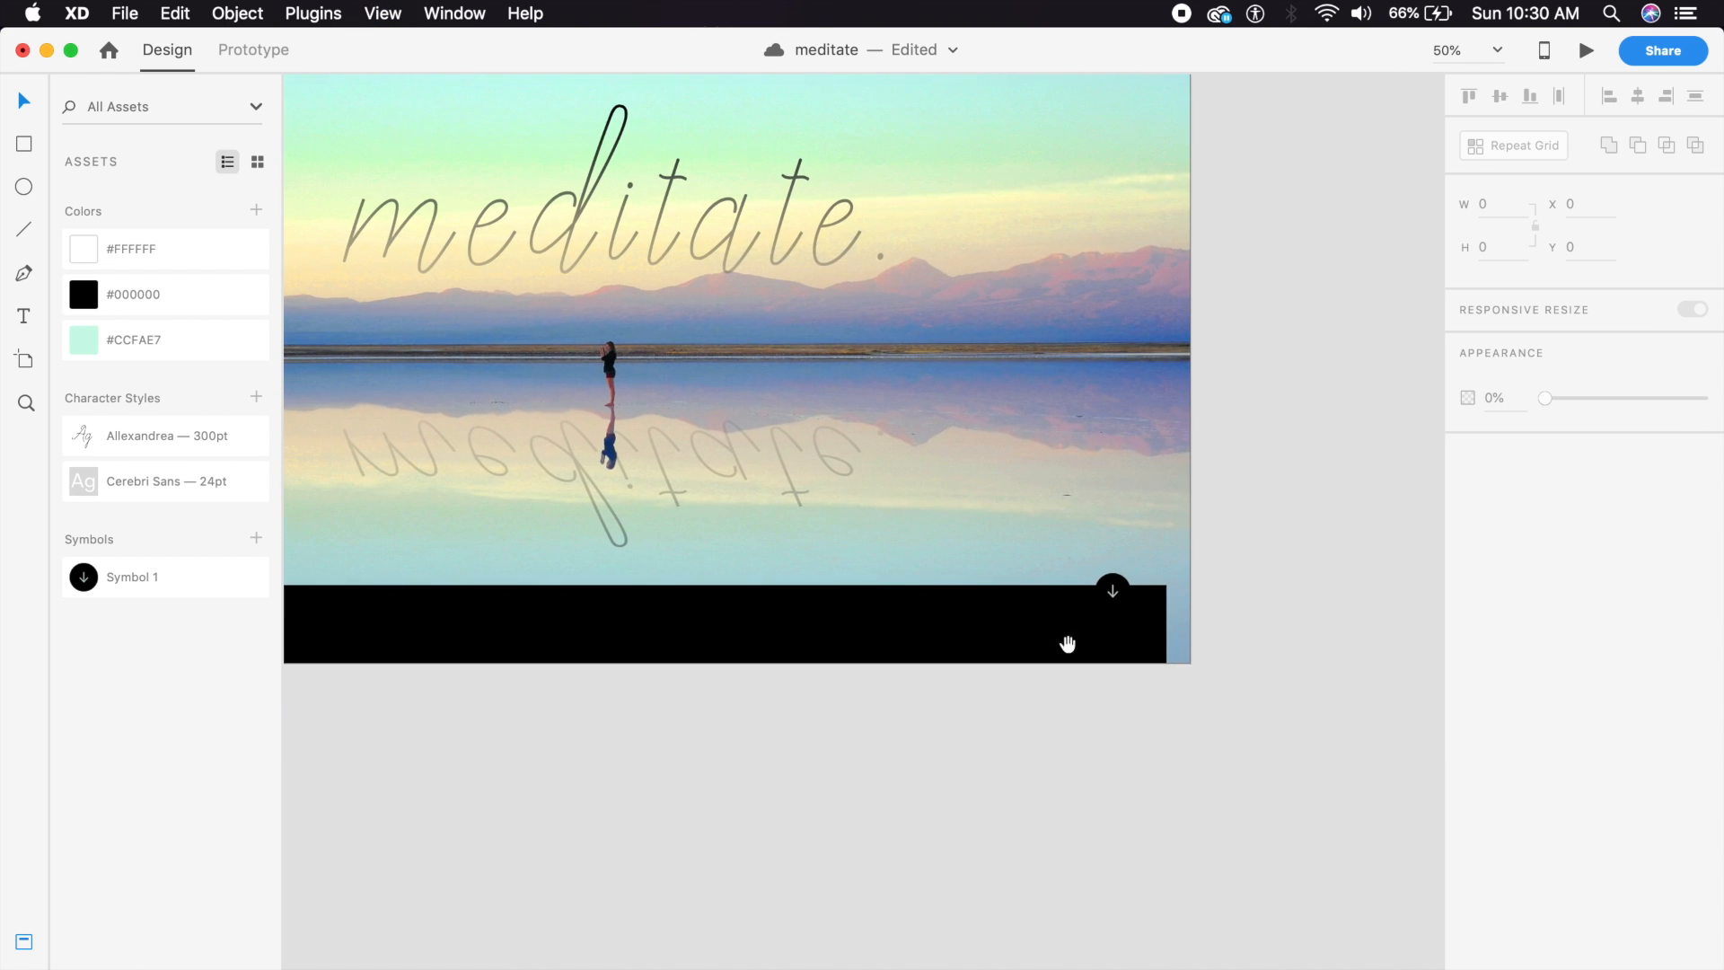
Add the text "Know More About Our Sessions" in Cerebri Sans 24 near the right end of the black bar.
left_click(1111, 595)
left_click(1002, 621)
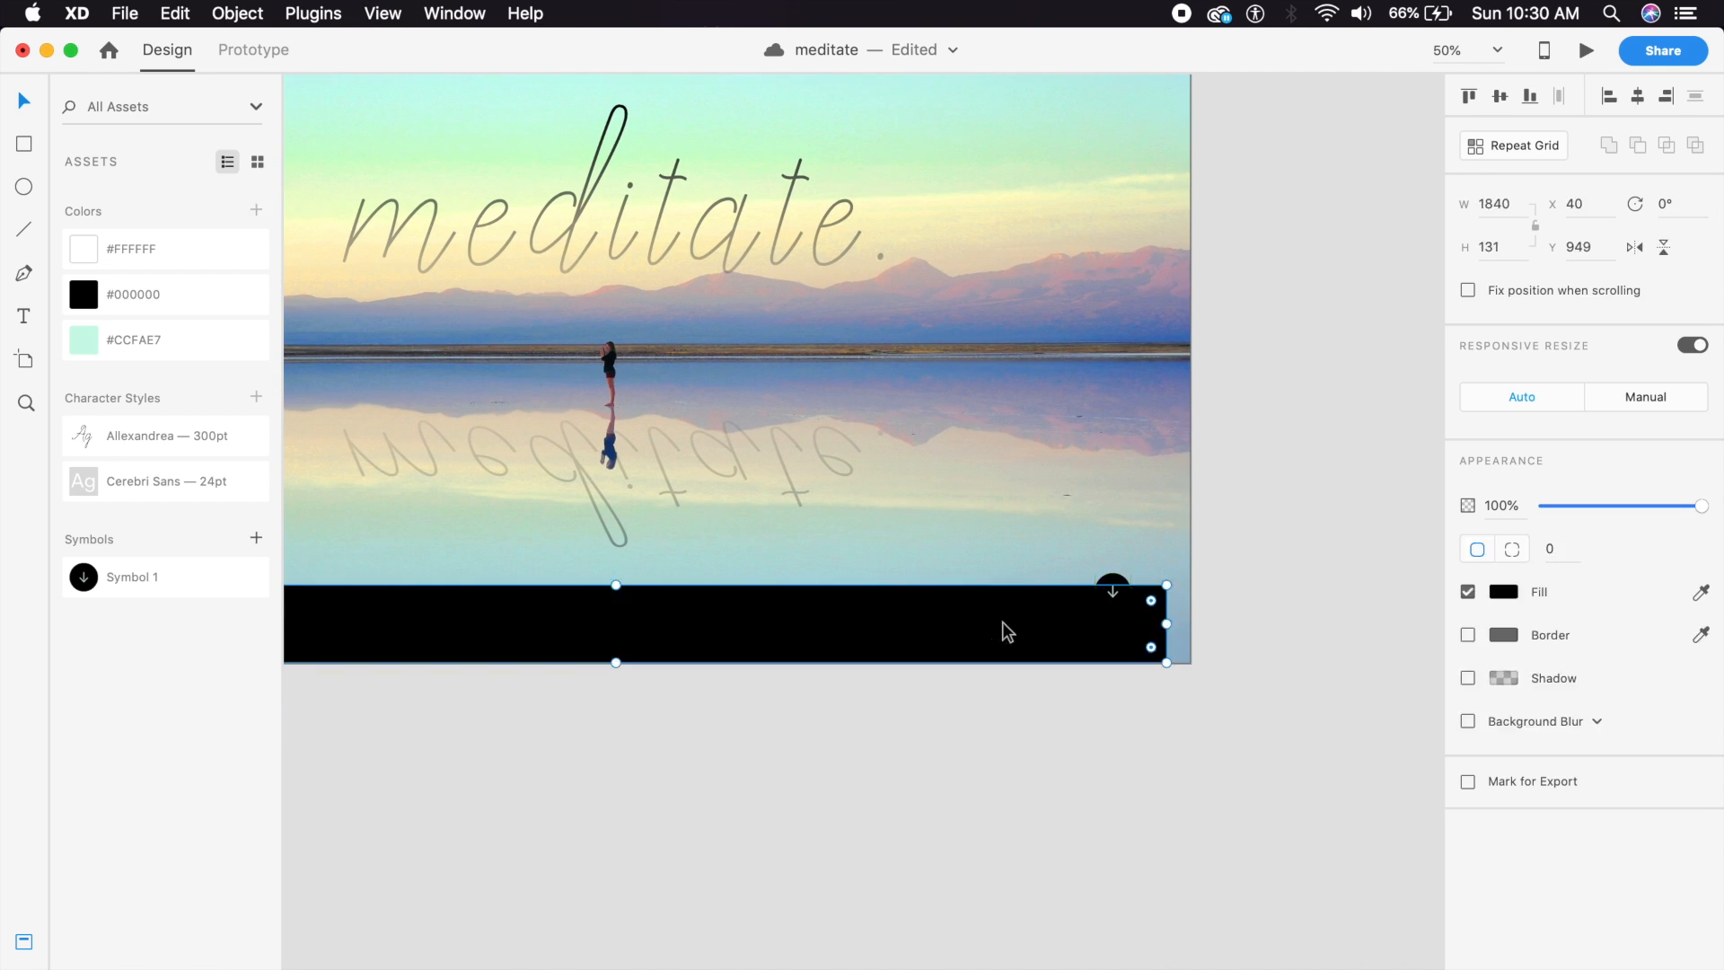
left_click(929, 778)
scroll(930, 768, "up", 3)
scroll(898, 782, "right", 2)
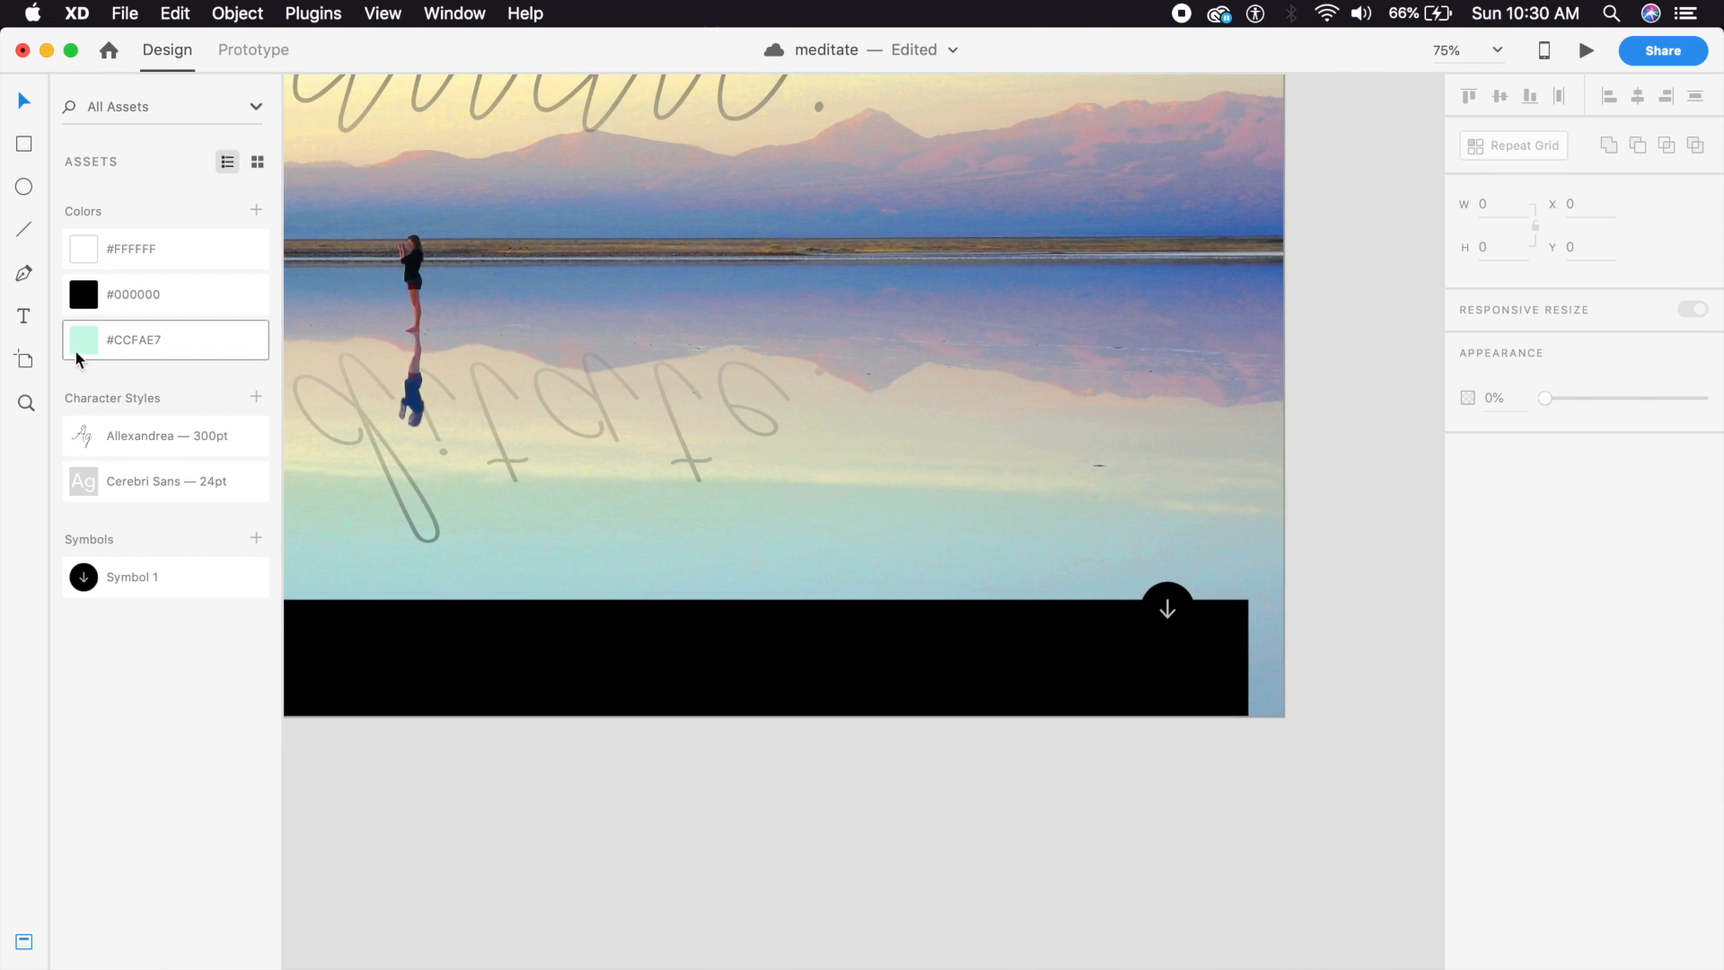
left_click(24, 315)
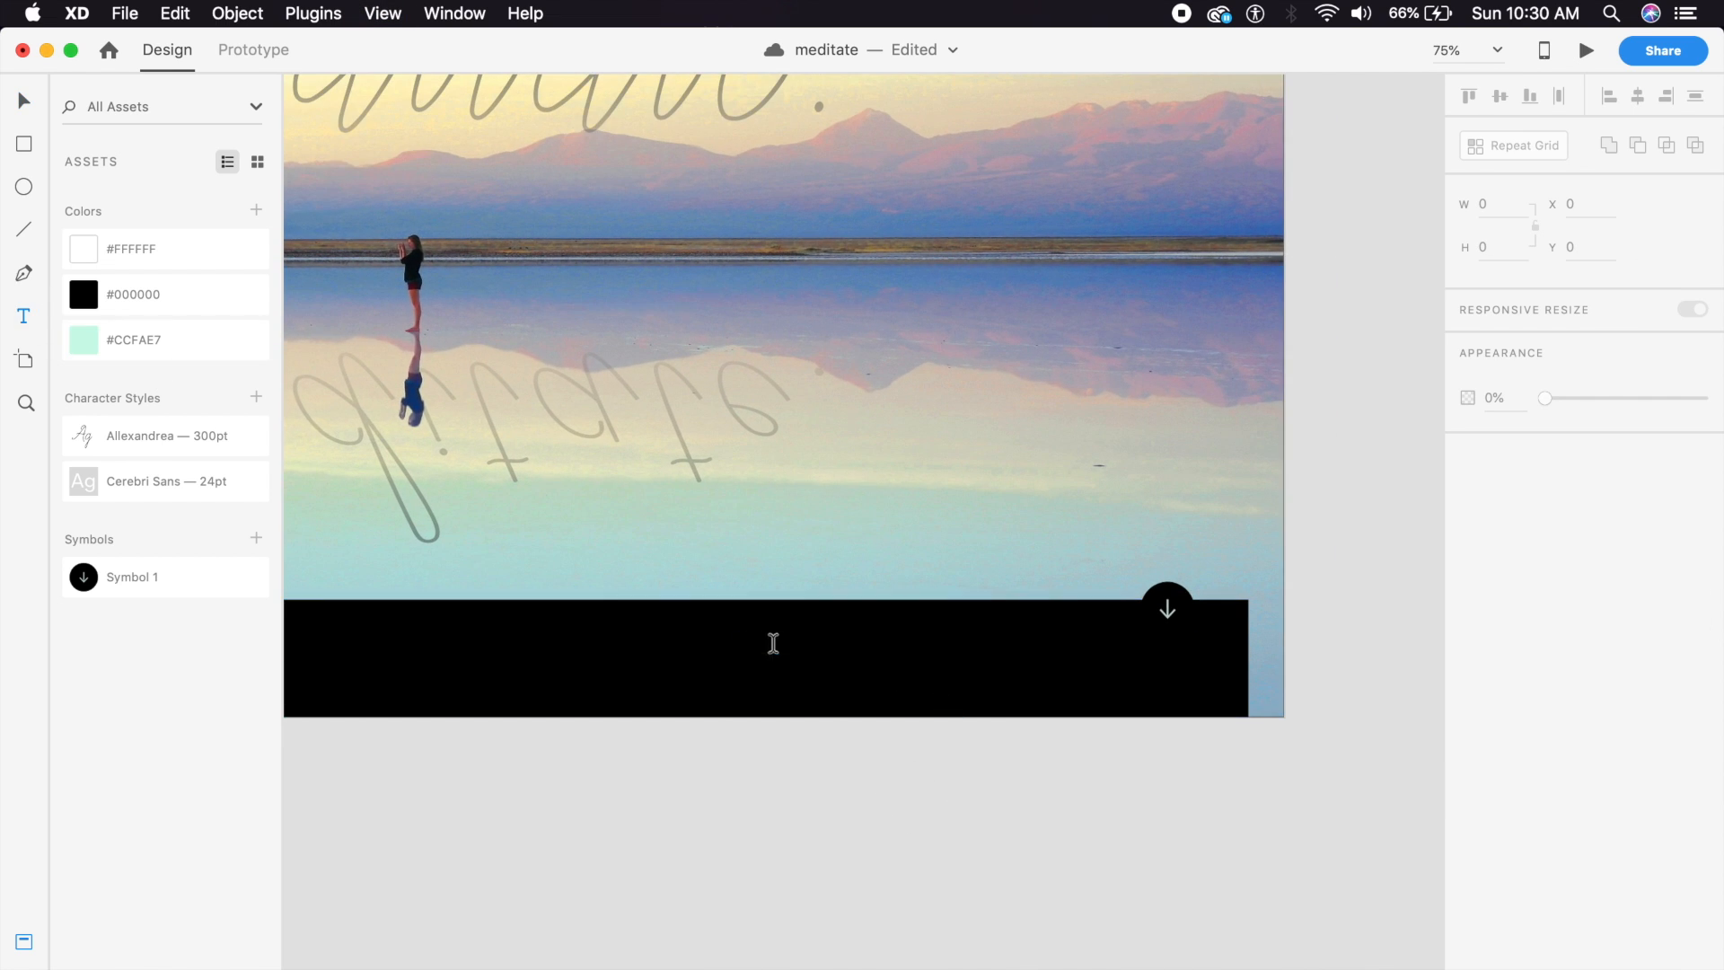
left_click(809, 655)
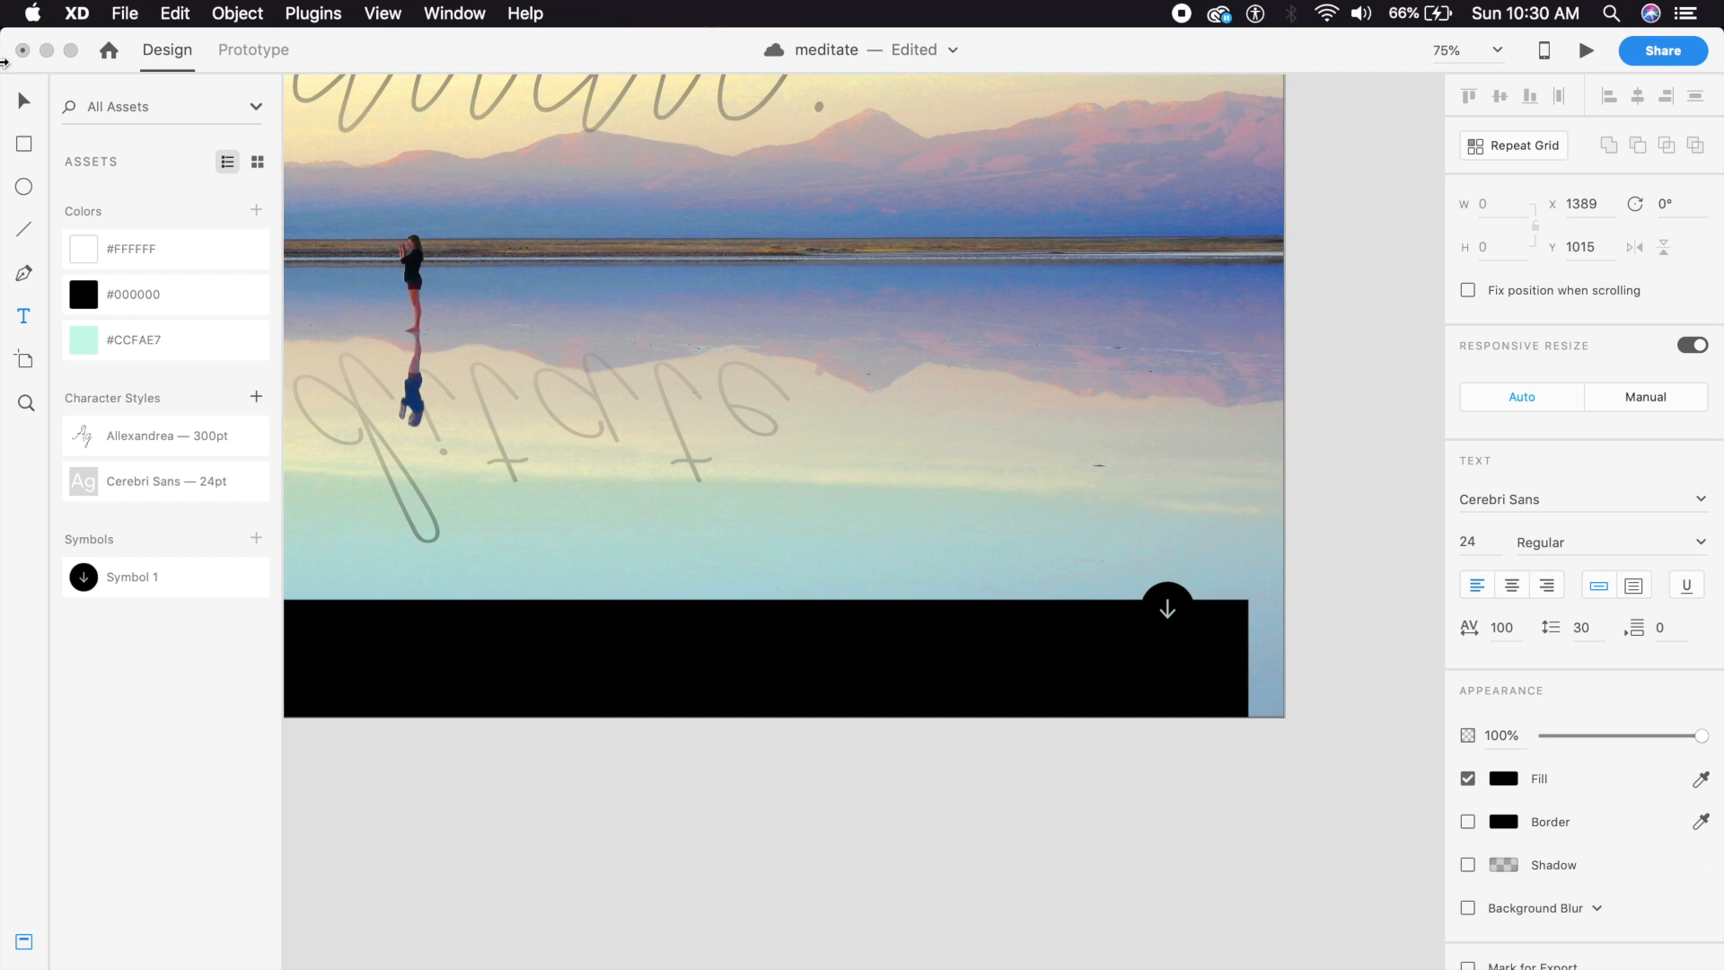
left_click(22, 101)
key("super+minus")
key("super+minus")
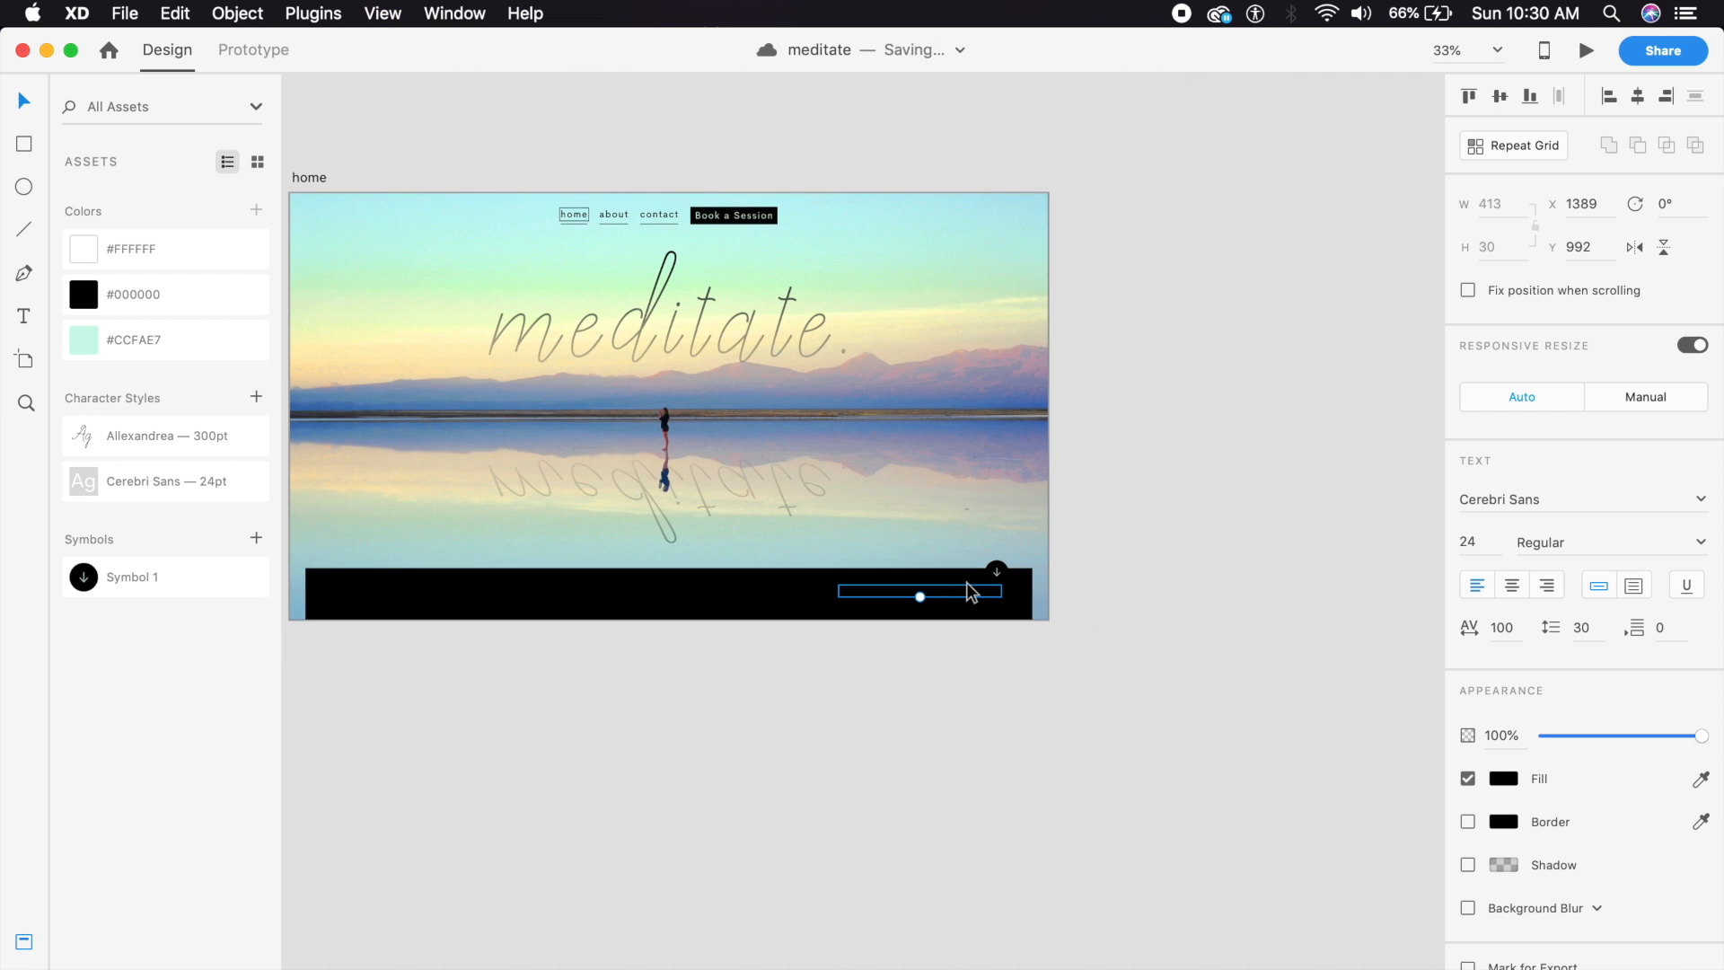
Color the session text mint #CCFAE7 and move it to X 1377, Y 1000, beneath the down-arrow symbol.
key("super+plus")
key("super+plus")
mouse_move(970, 660)
left_mouse_down()
mouse_move(948, 663)
mouse_move(962, 669)
left_mouse_up()
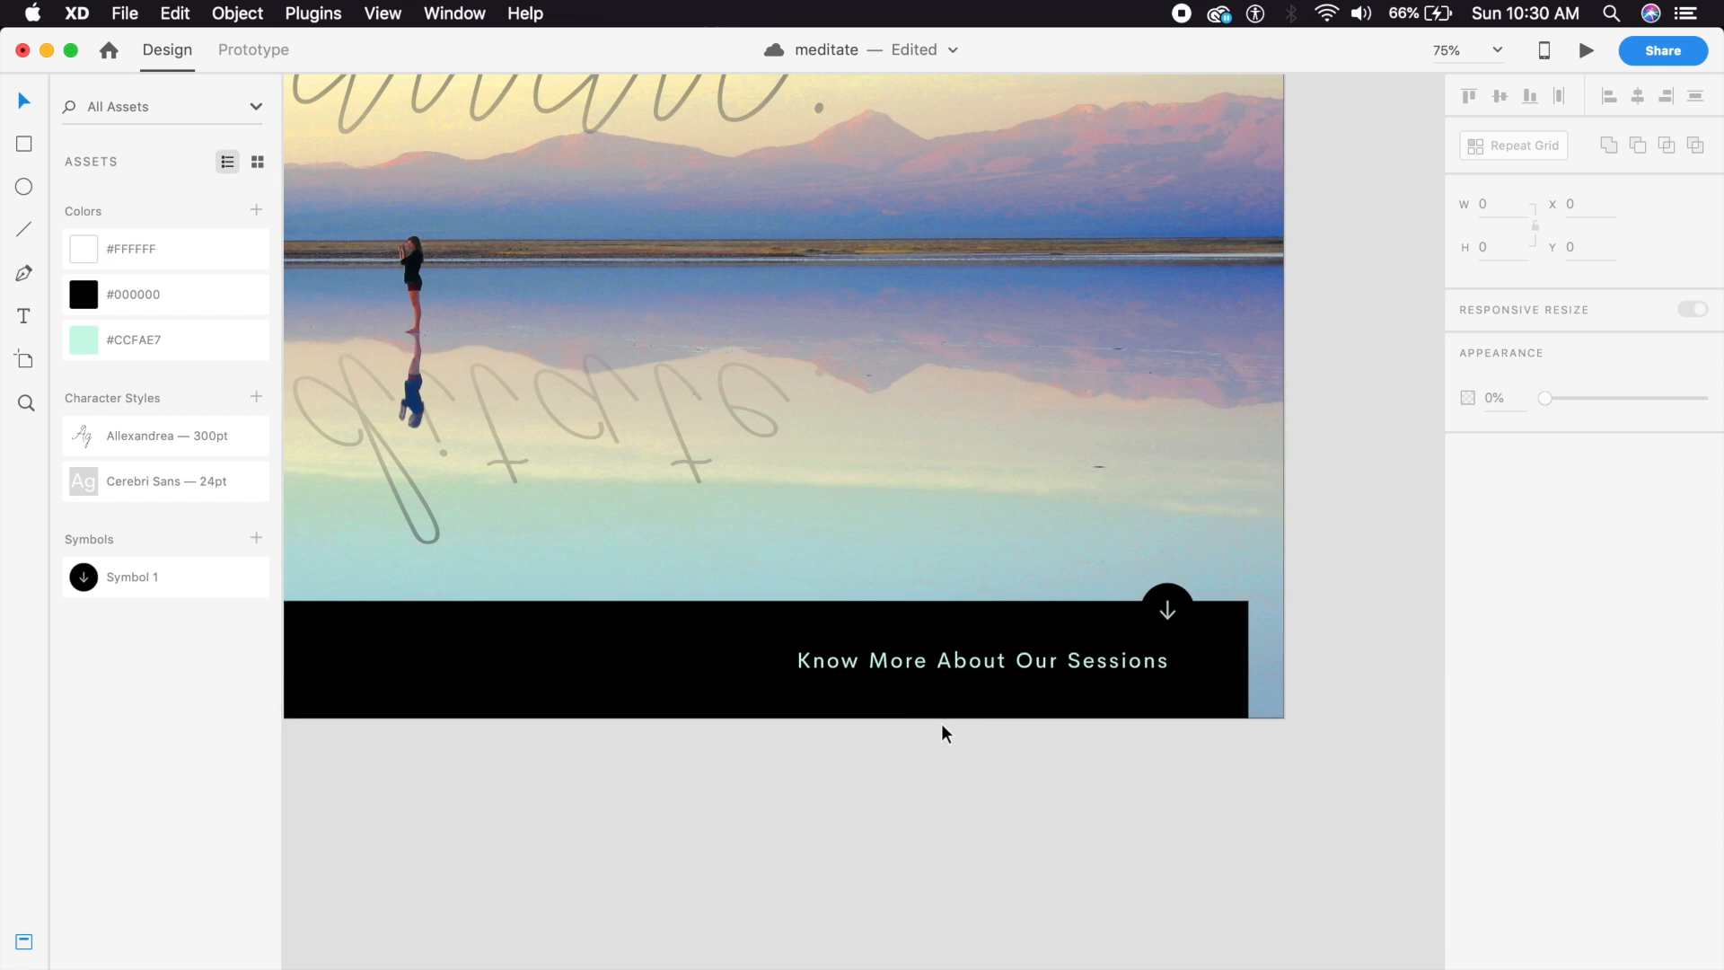
Examine the session text's placement and alignment on the black bar at several magnifications.
key("super+plus")
key("super+plus")
key("super+plus")
left_click_drag(927, 767, 913, 673)
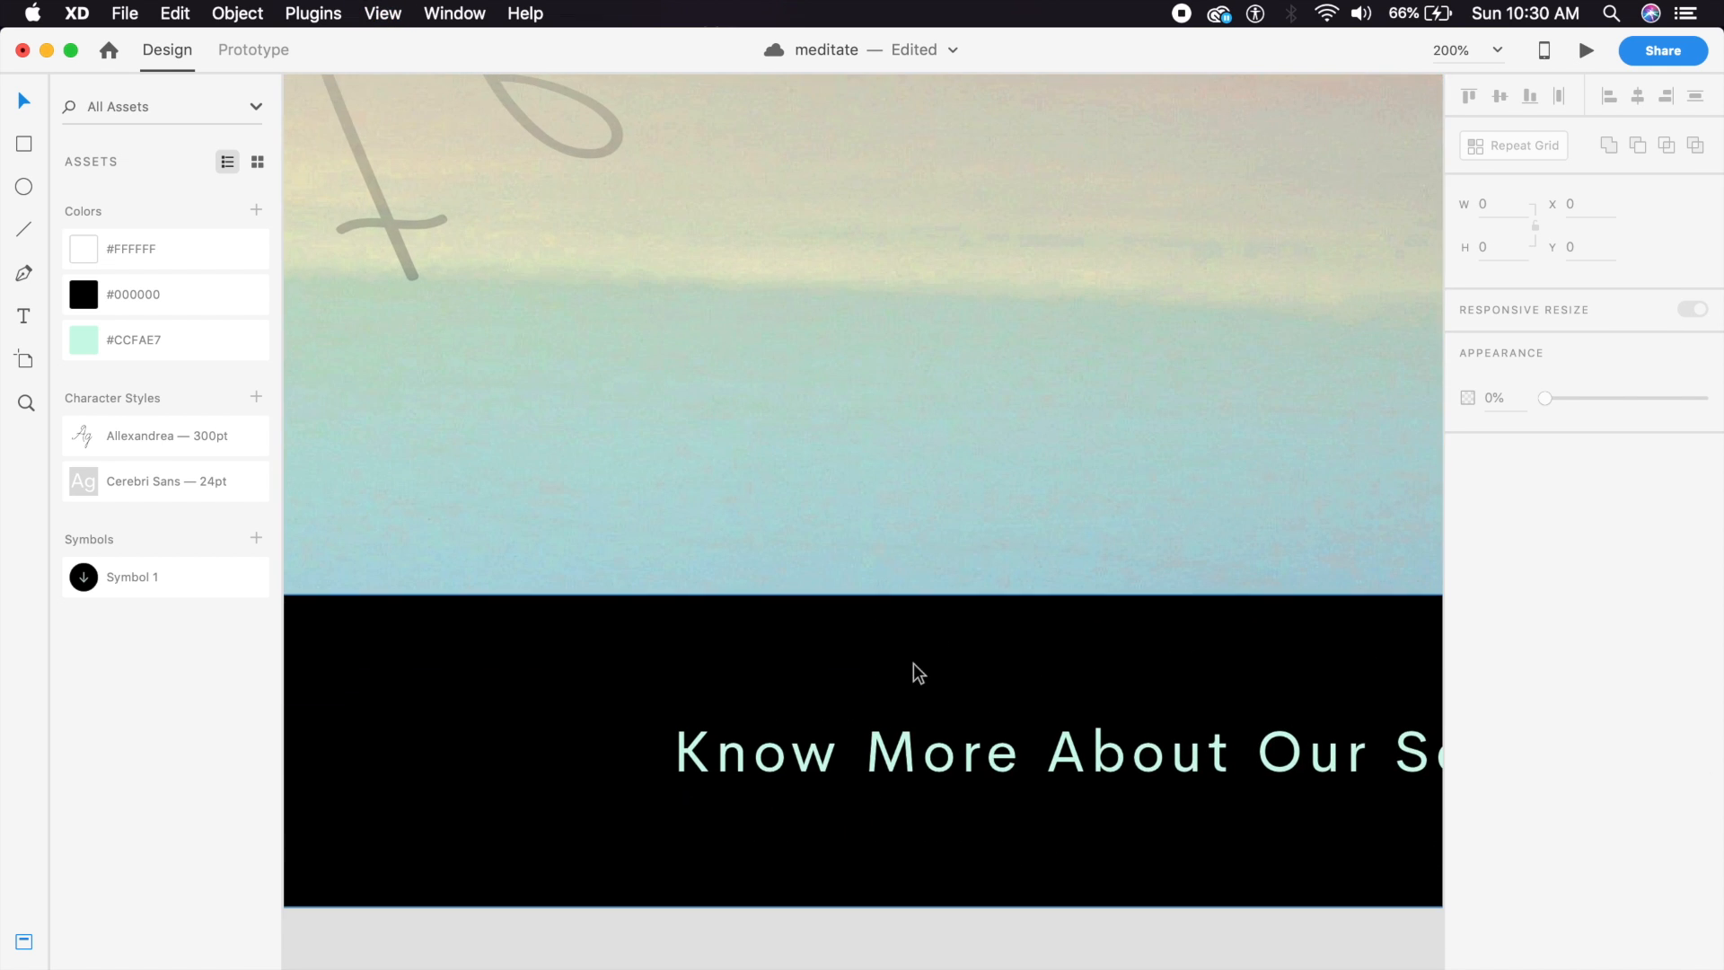
left_click(894, 752)
key("super+minus")
key("super+minus")
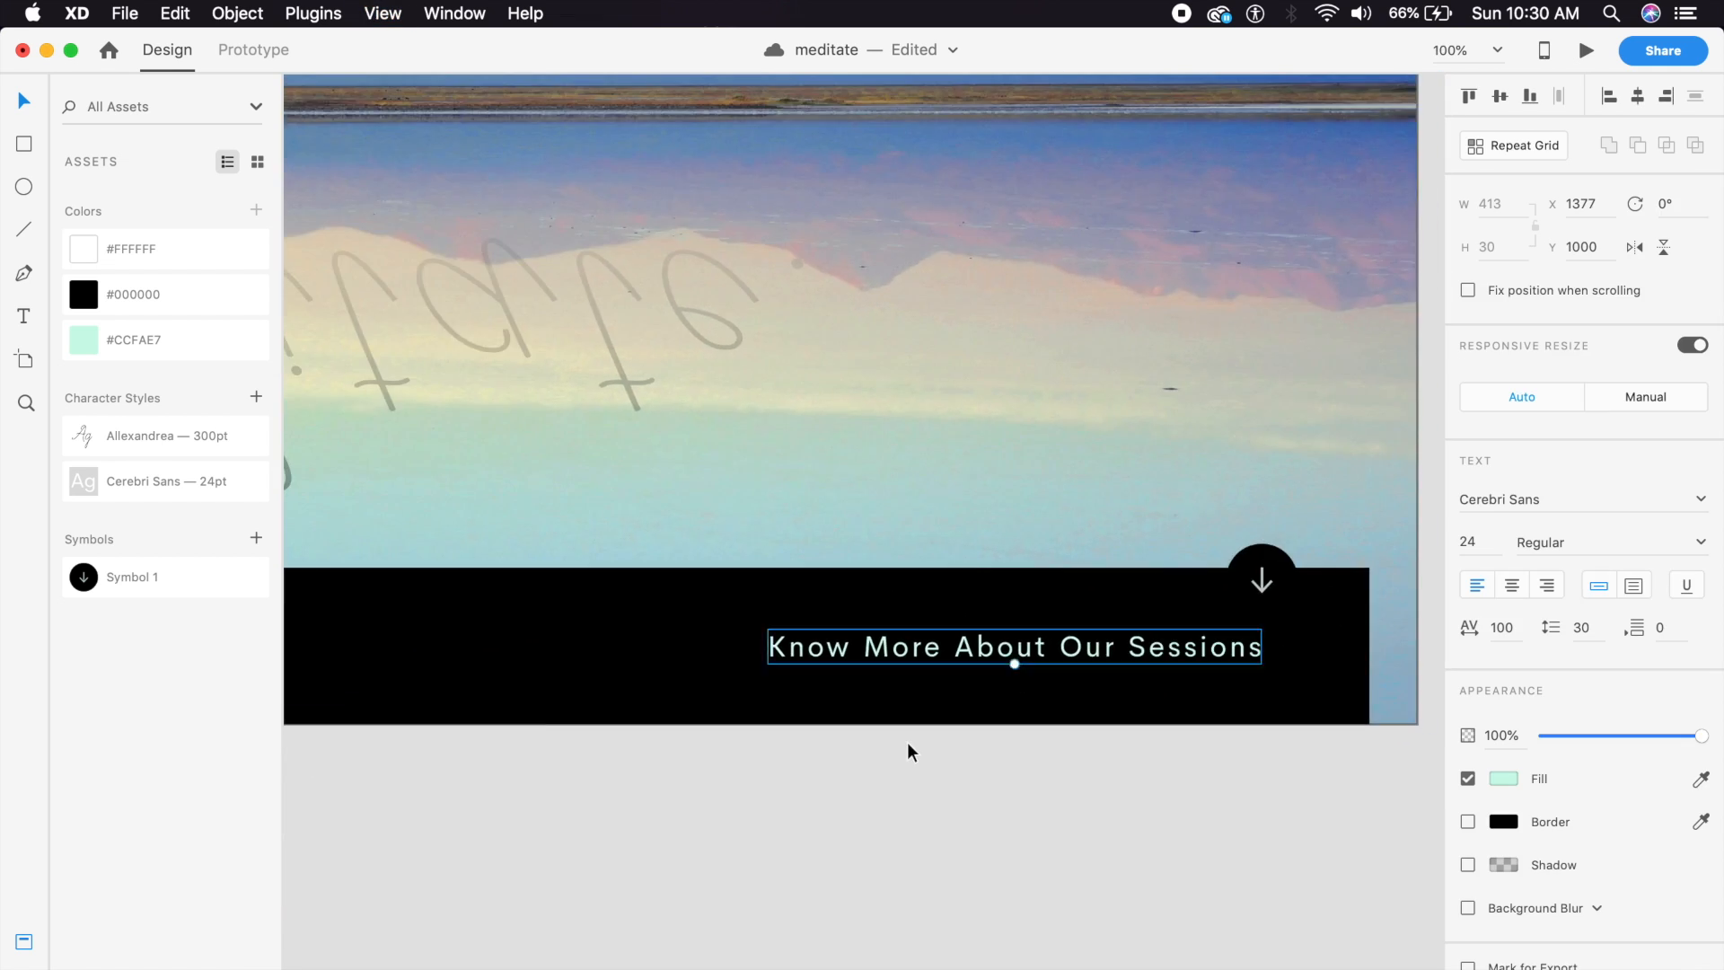
key("super+plus")
key("super+plus")
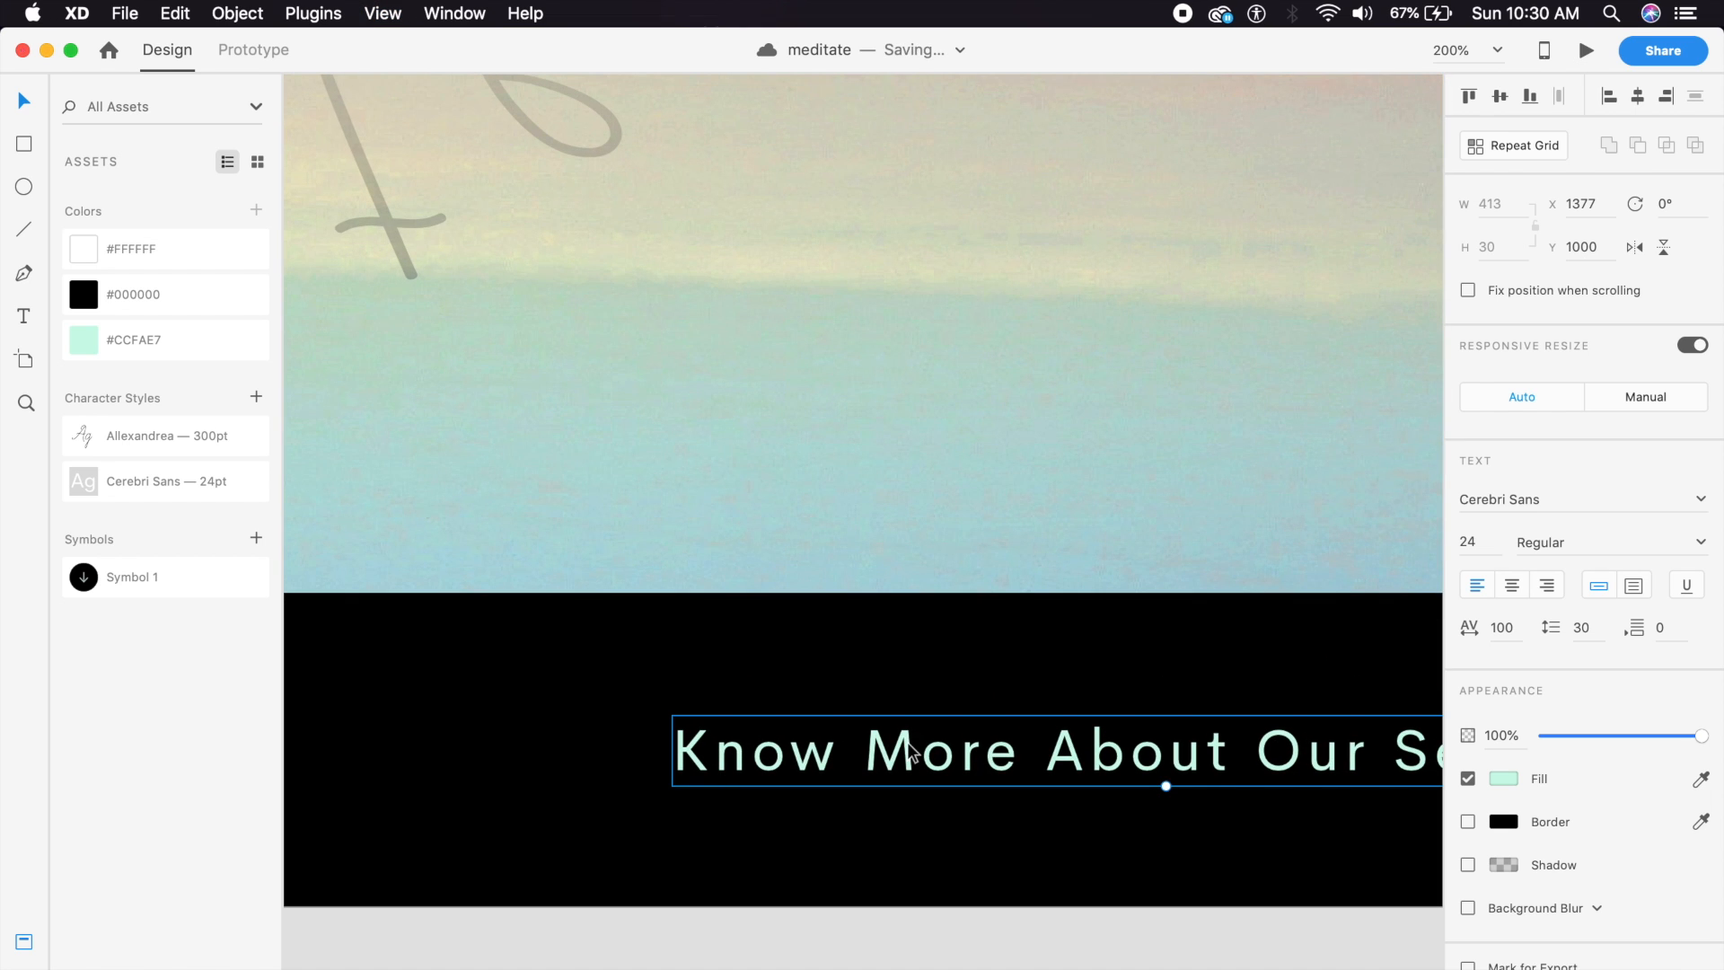
scroll(908, 732, "down", 6)
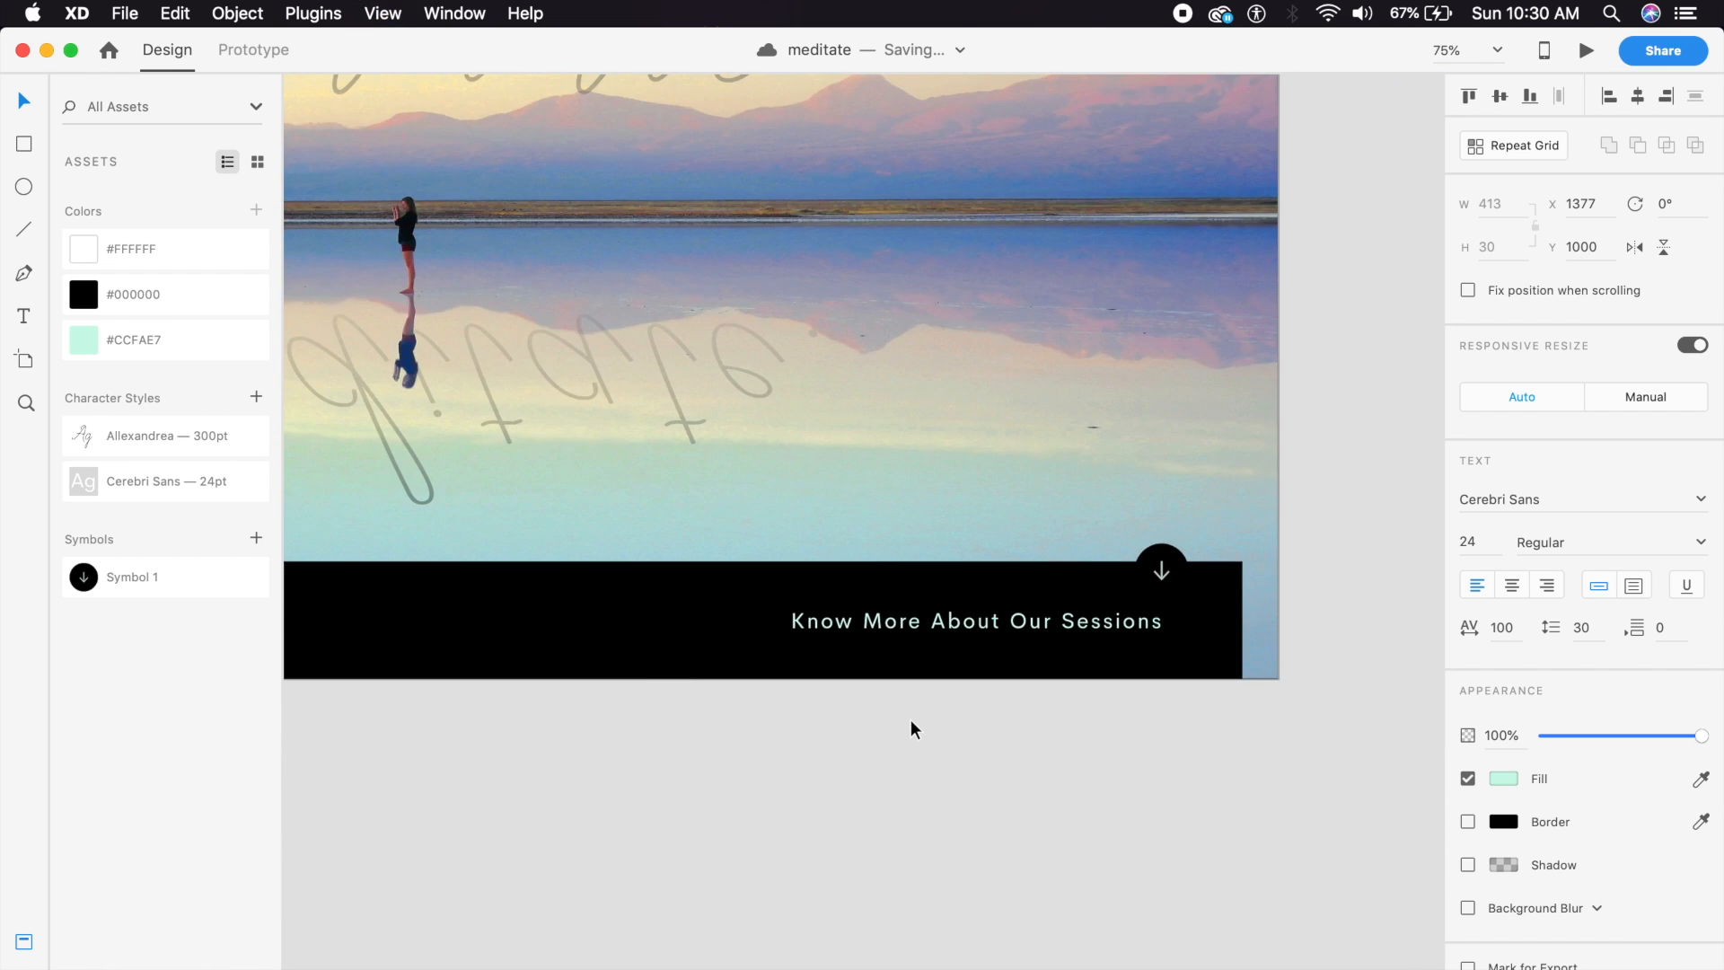
left_click(1009, 623)
left_click_drag(1009, 624, 1005, 627)
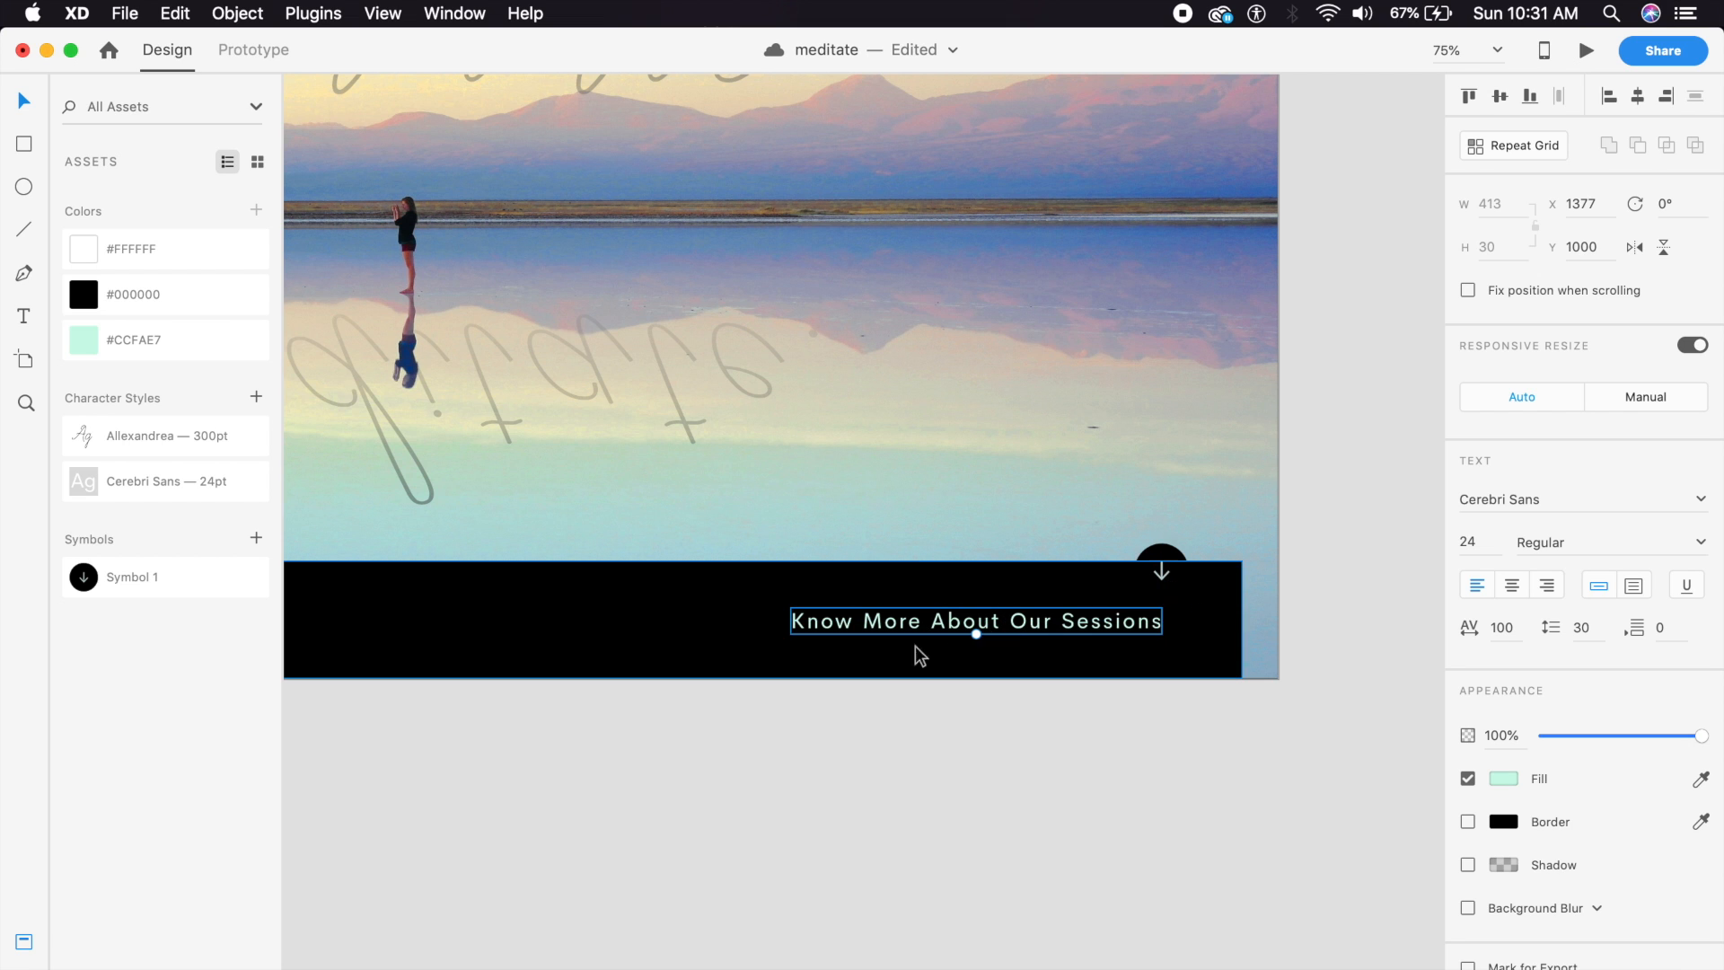
Review the whole home artboard, including its desktop preview, and return to the design.
left_click(634, 725)
key("super+minus")
left_click_drag(633, 726, 832, 784)
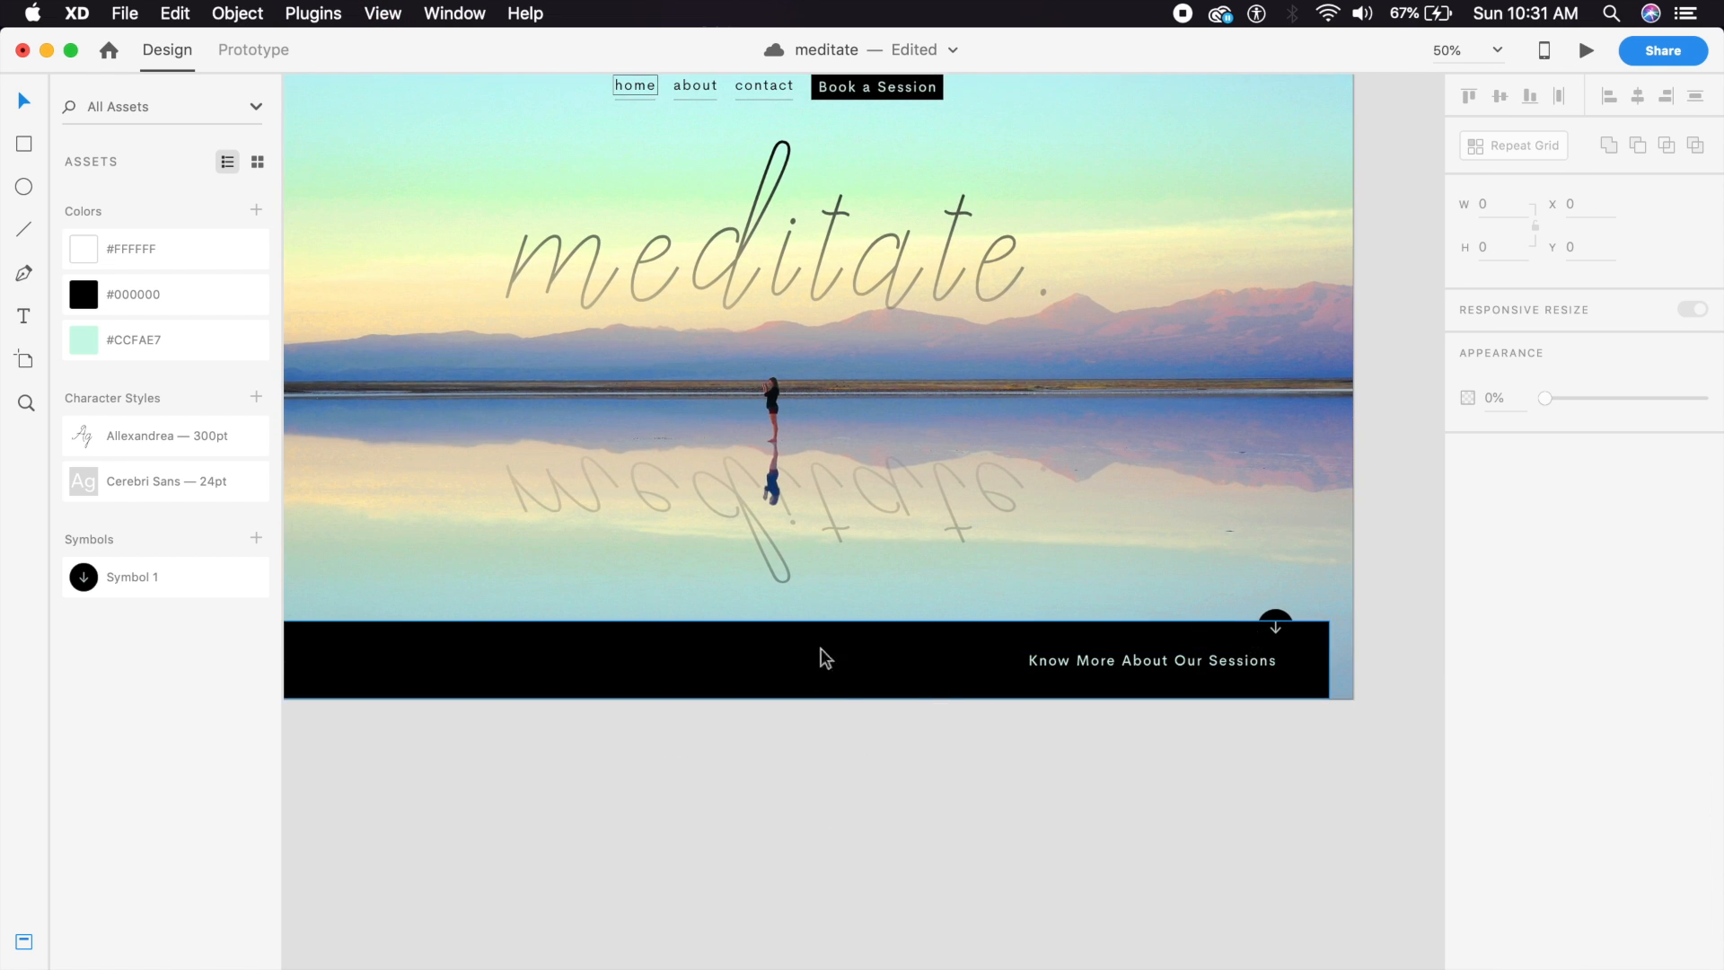
left_click(885, 672)
key("super+minus")
scroll(867, 669, "up", 2)
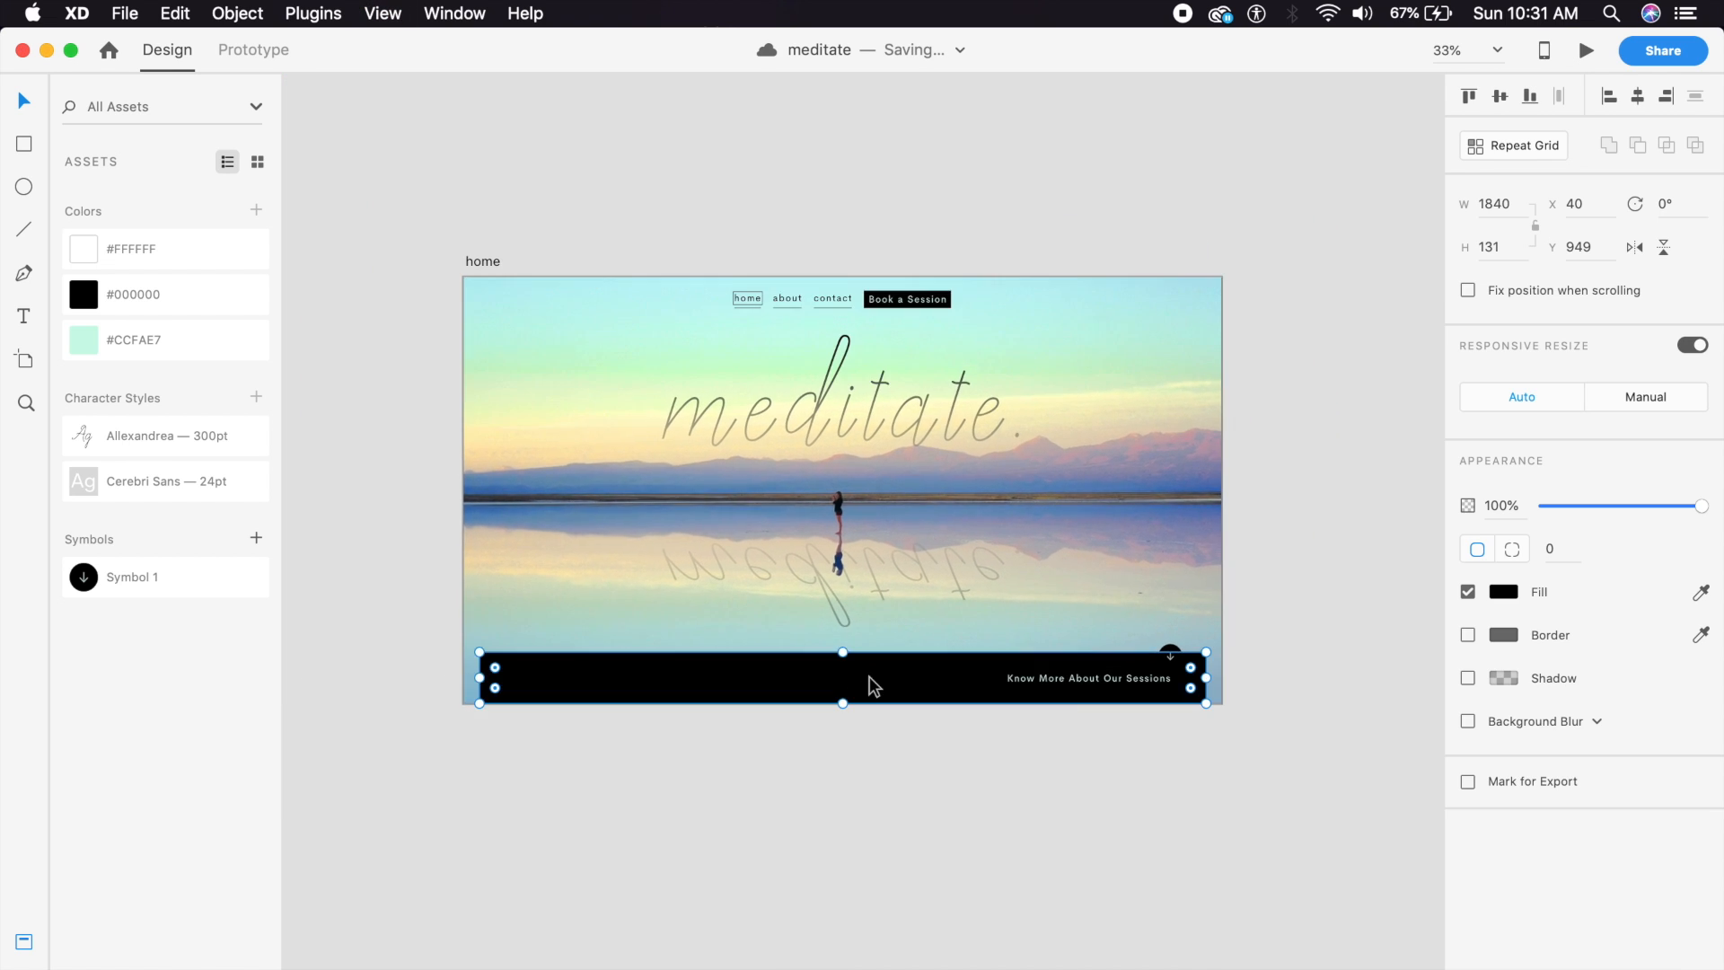
key("super+plus")
left_click(823, 530)
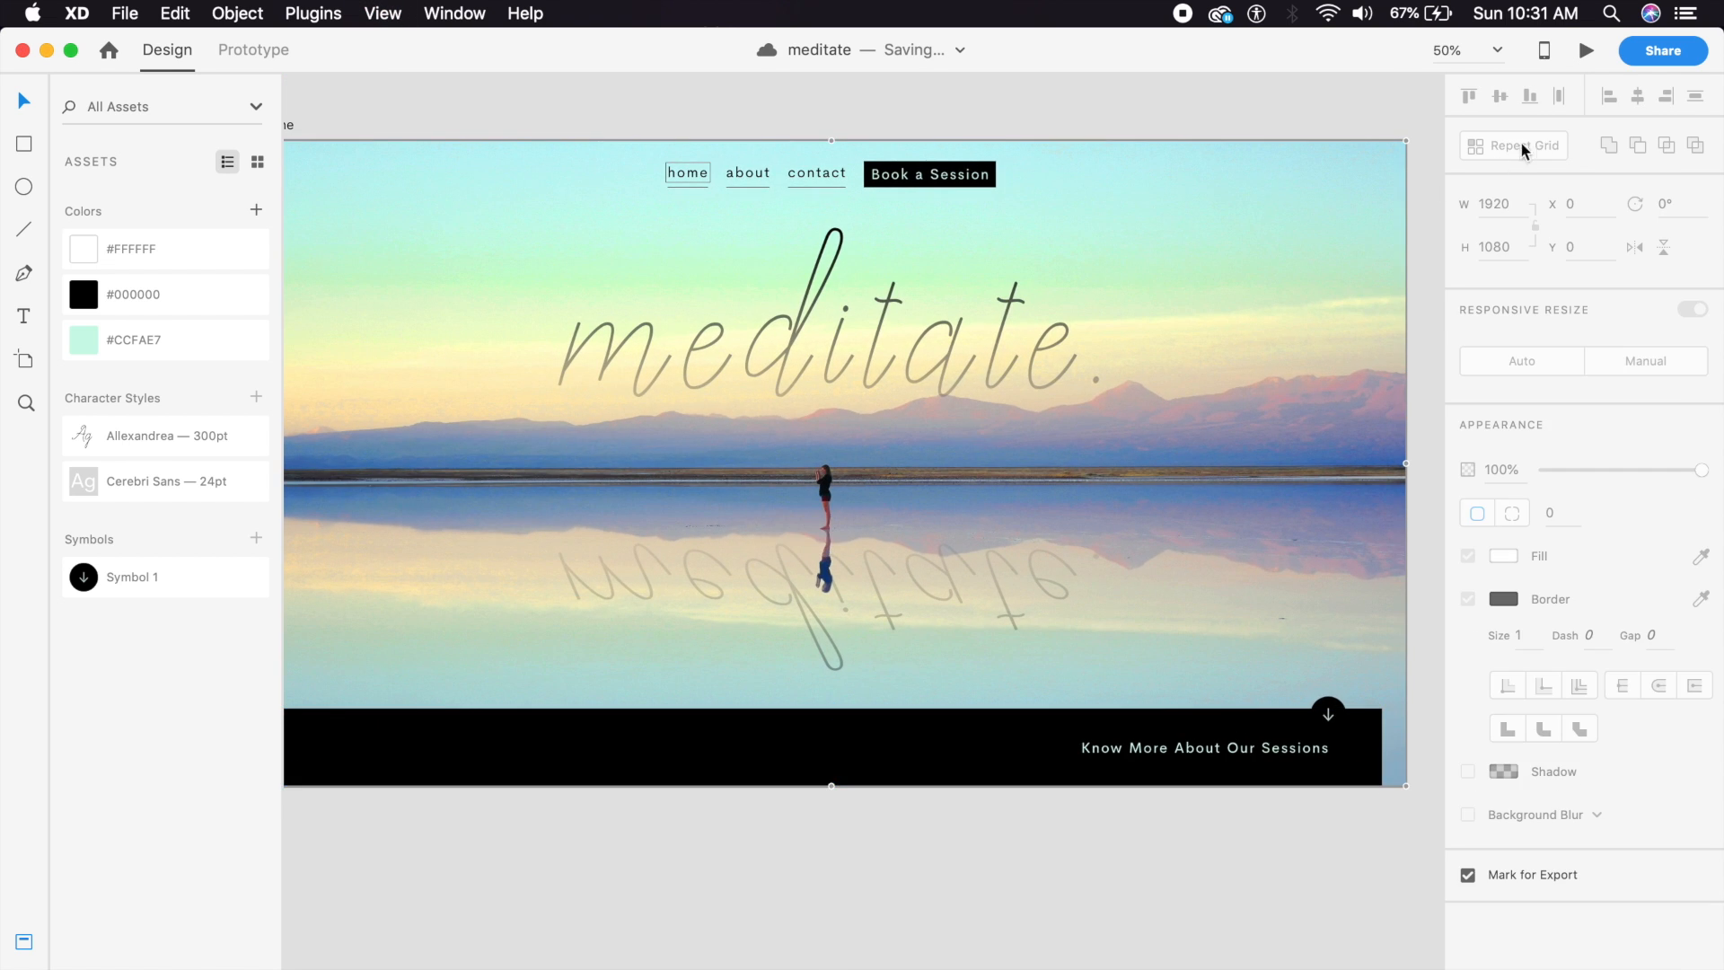
left_click(1585, 51)
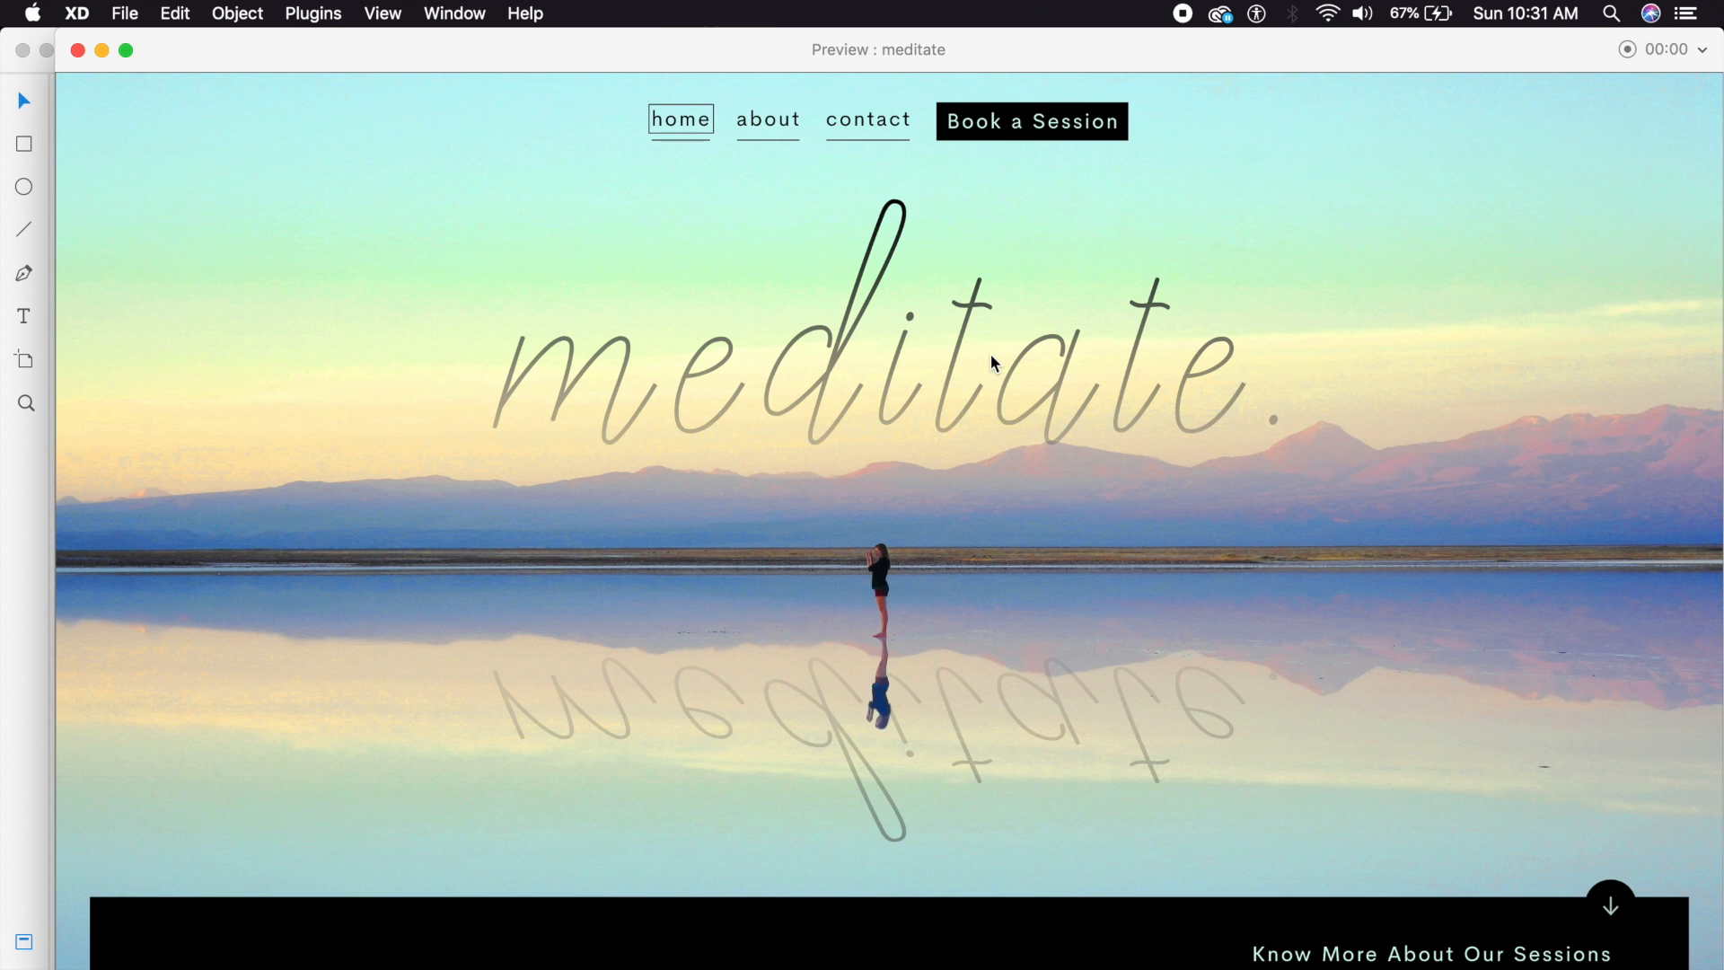
left_click(78, 50)
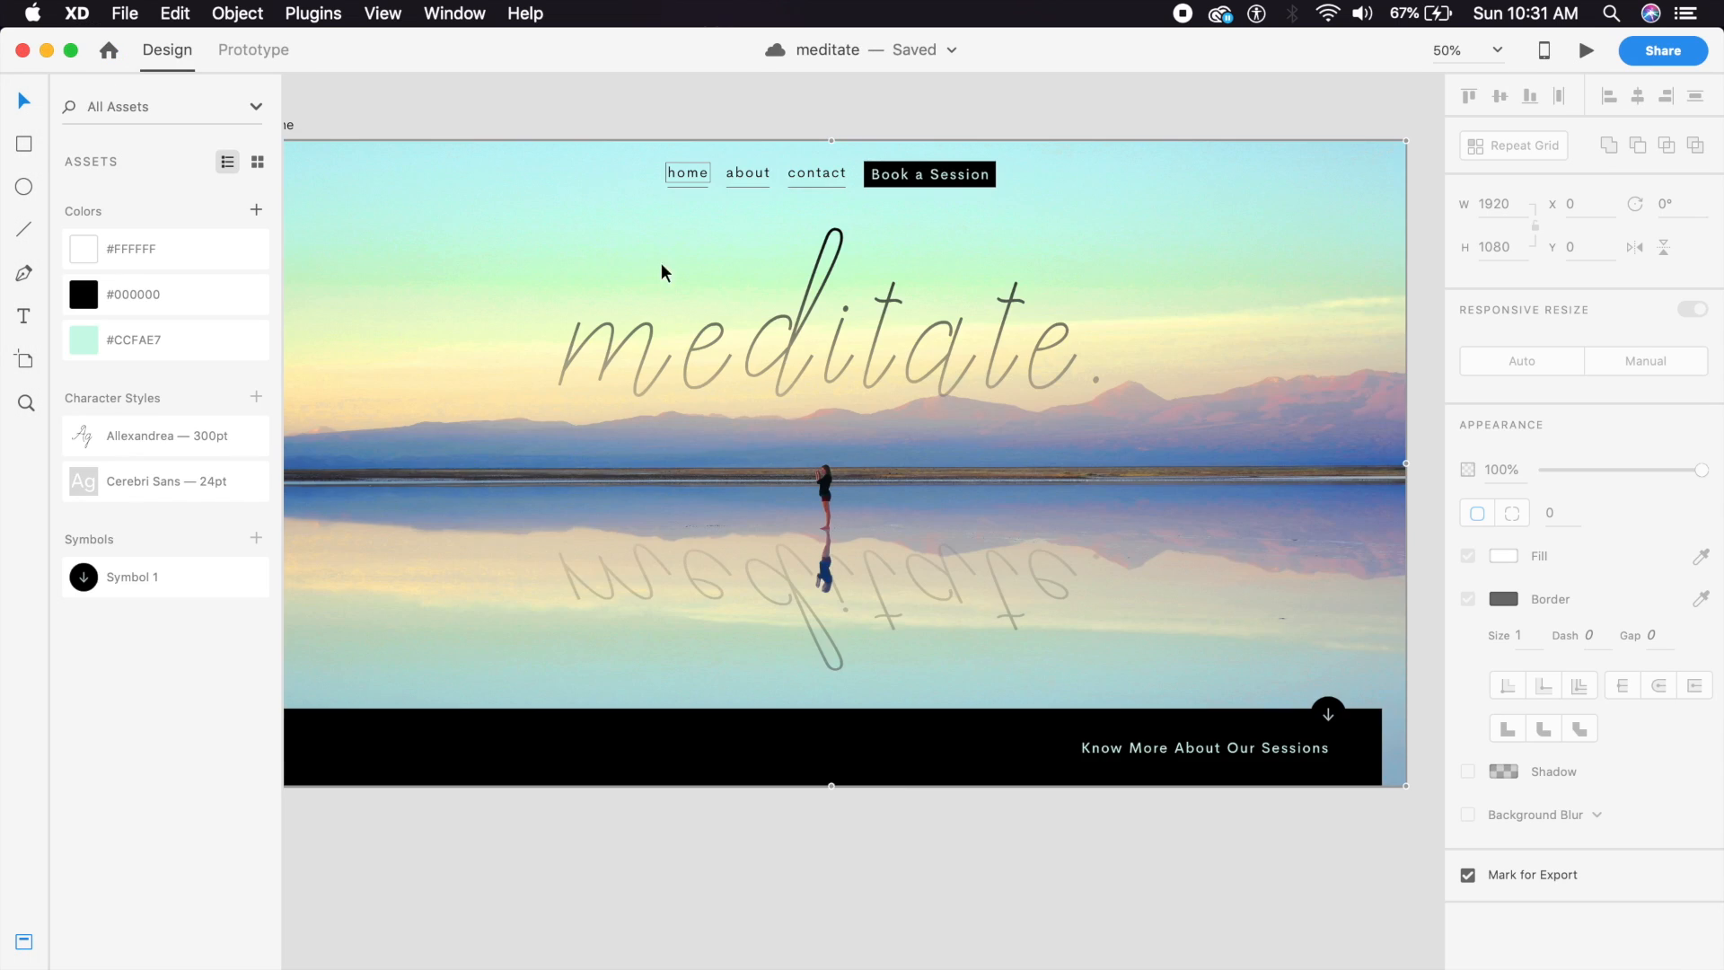
Duplicate the home artboard.
left_click_drag(642, 242, 520, 243)
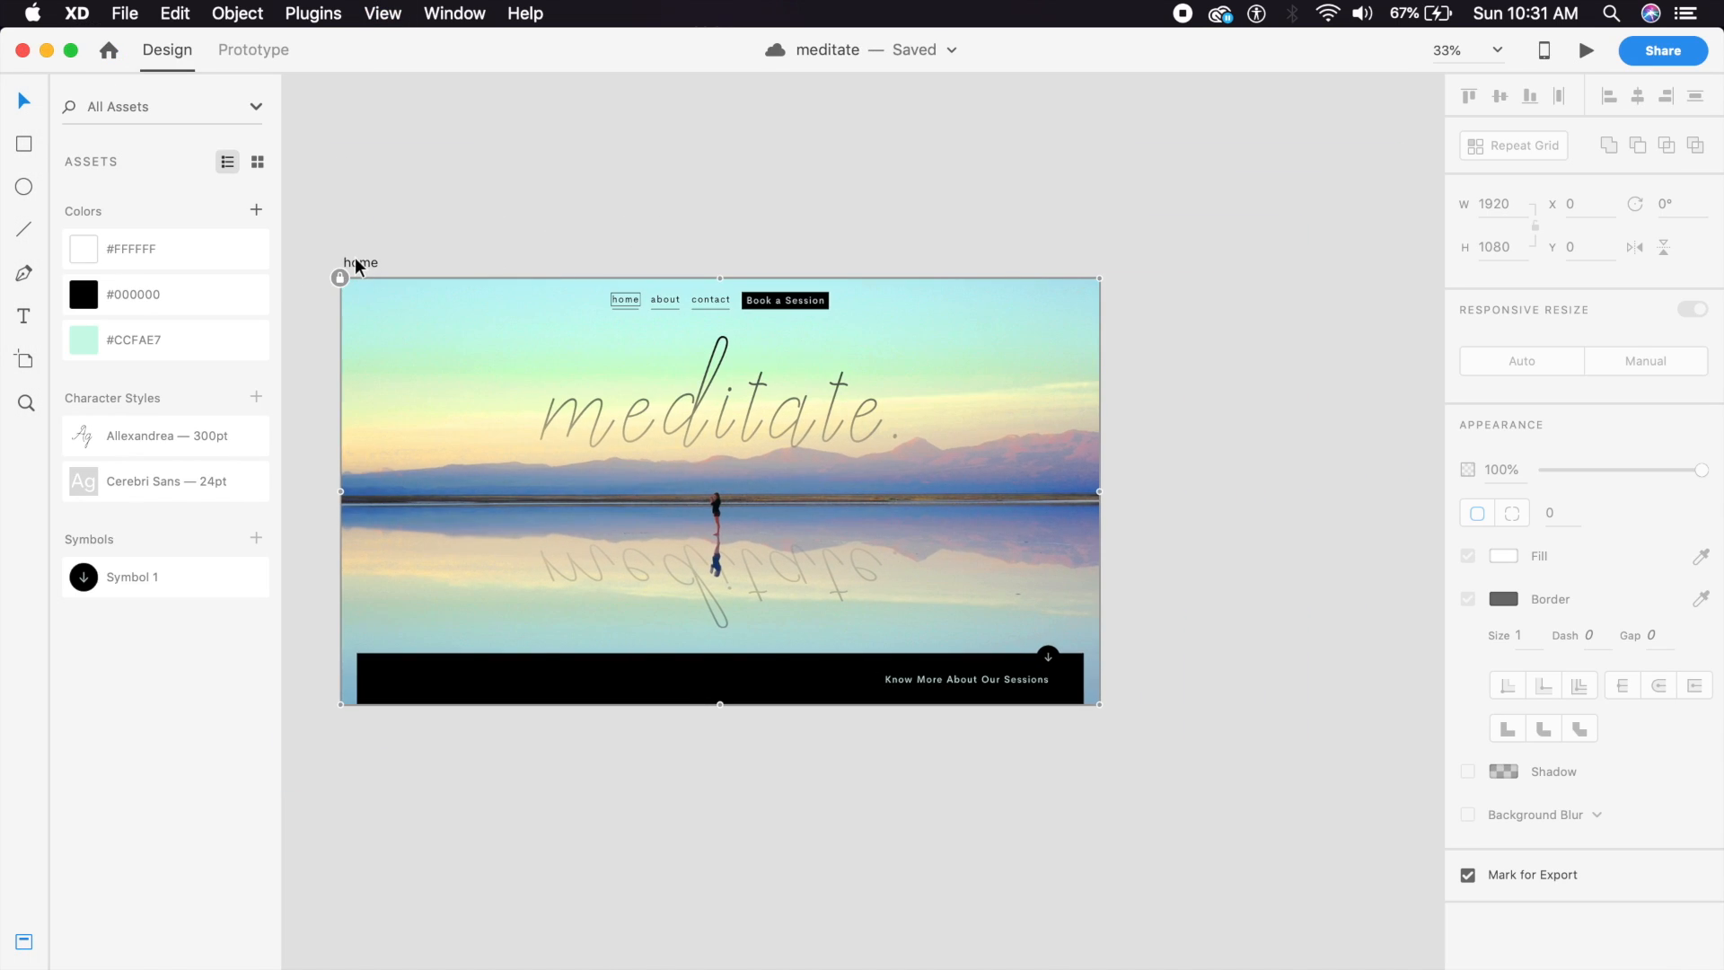
left_click(352, 264)
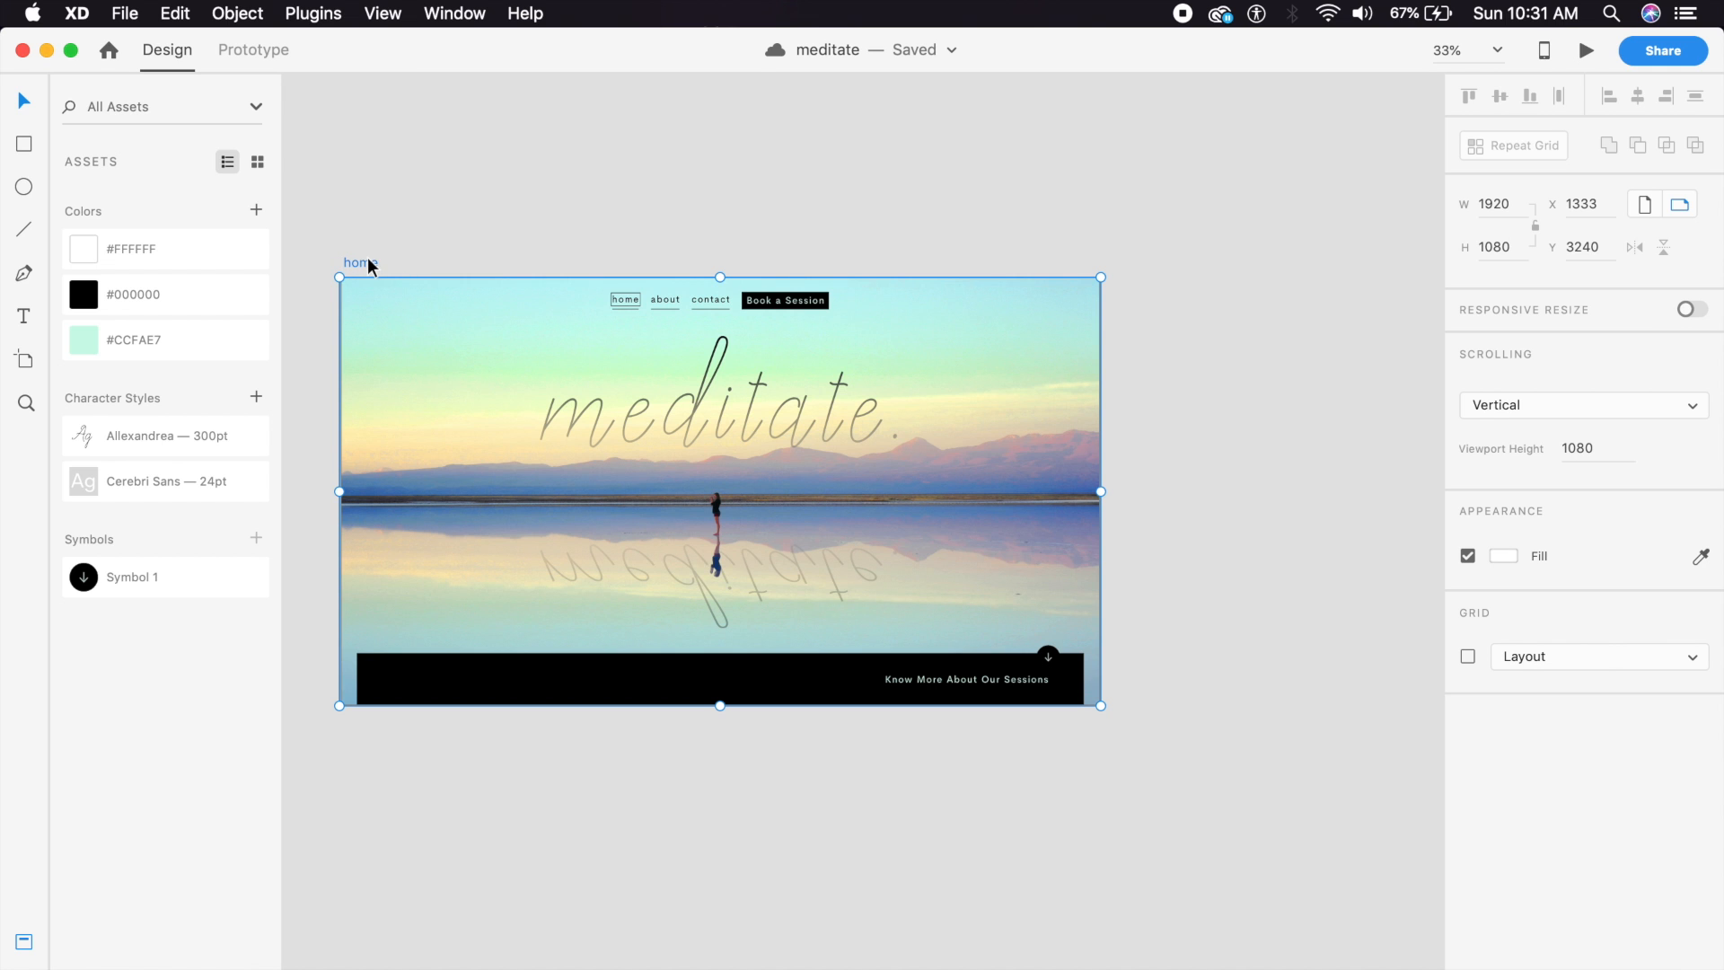
key("super+d")
left_click(880, 214)
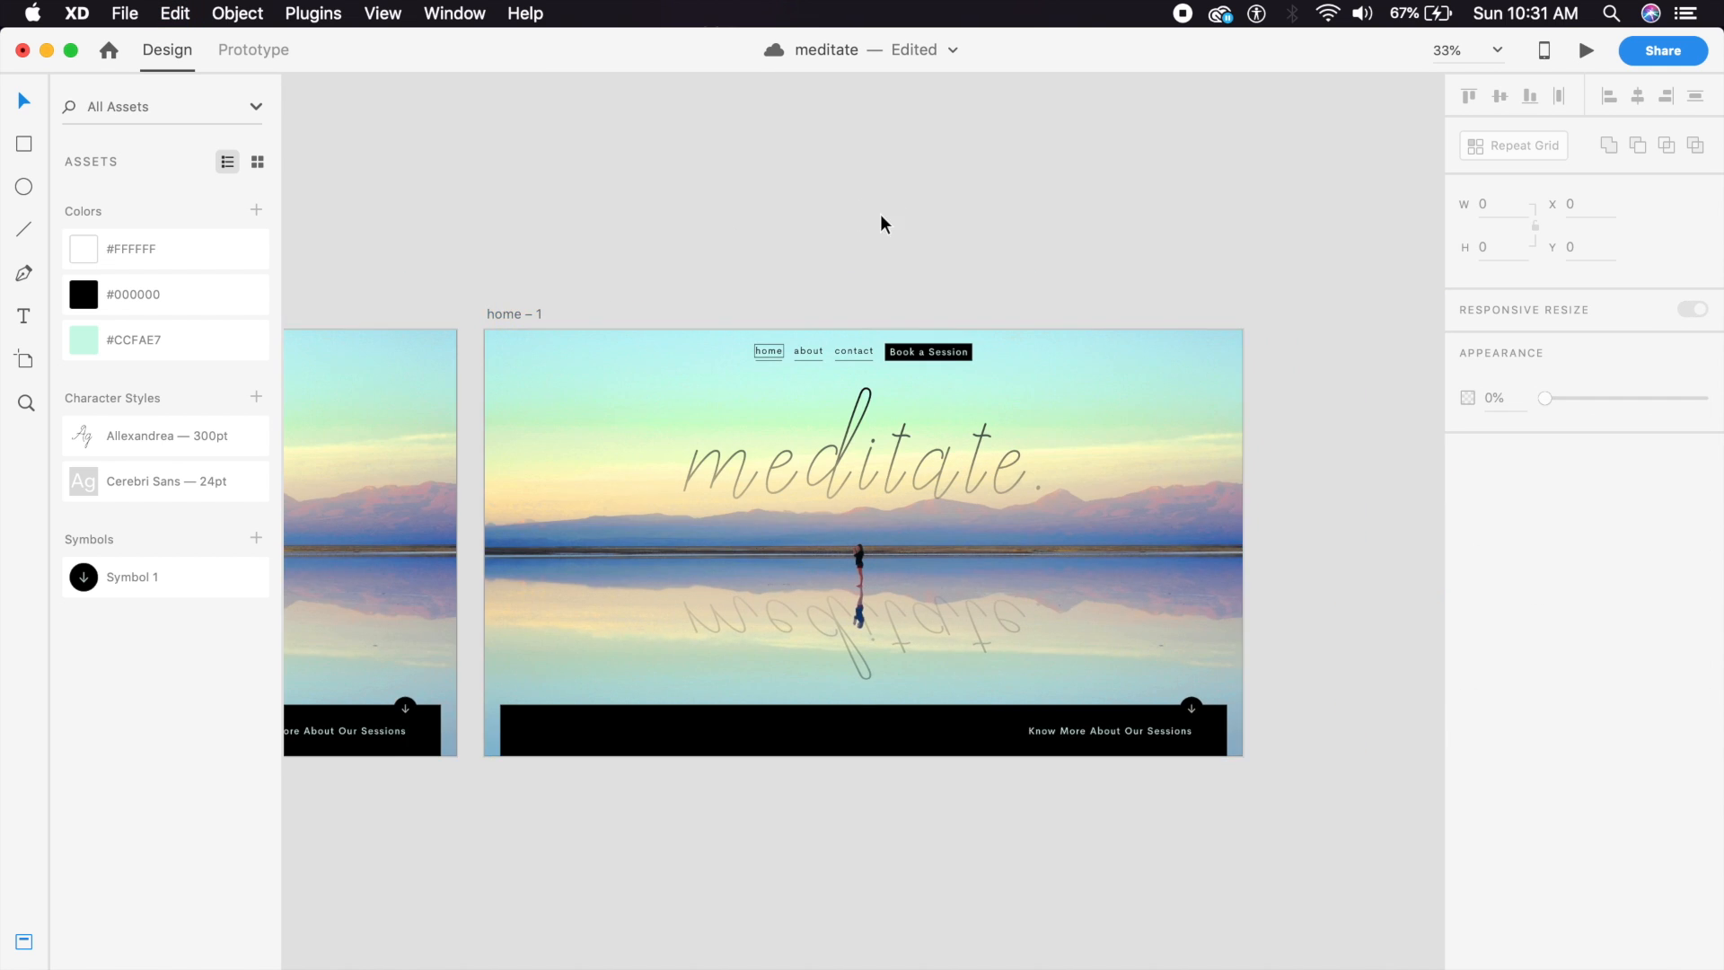
Set the opacity of the home, about and contact links and their lines to 0% on the duplicated artboard.
key("super+plus")
key("super+plus")
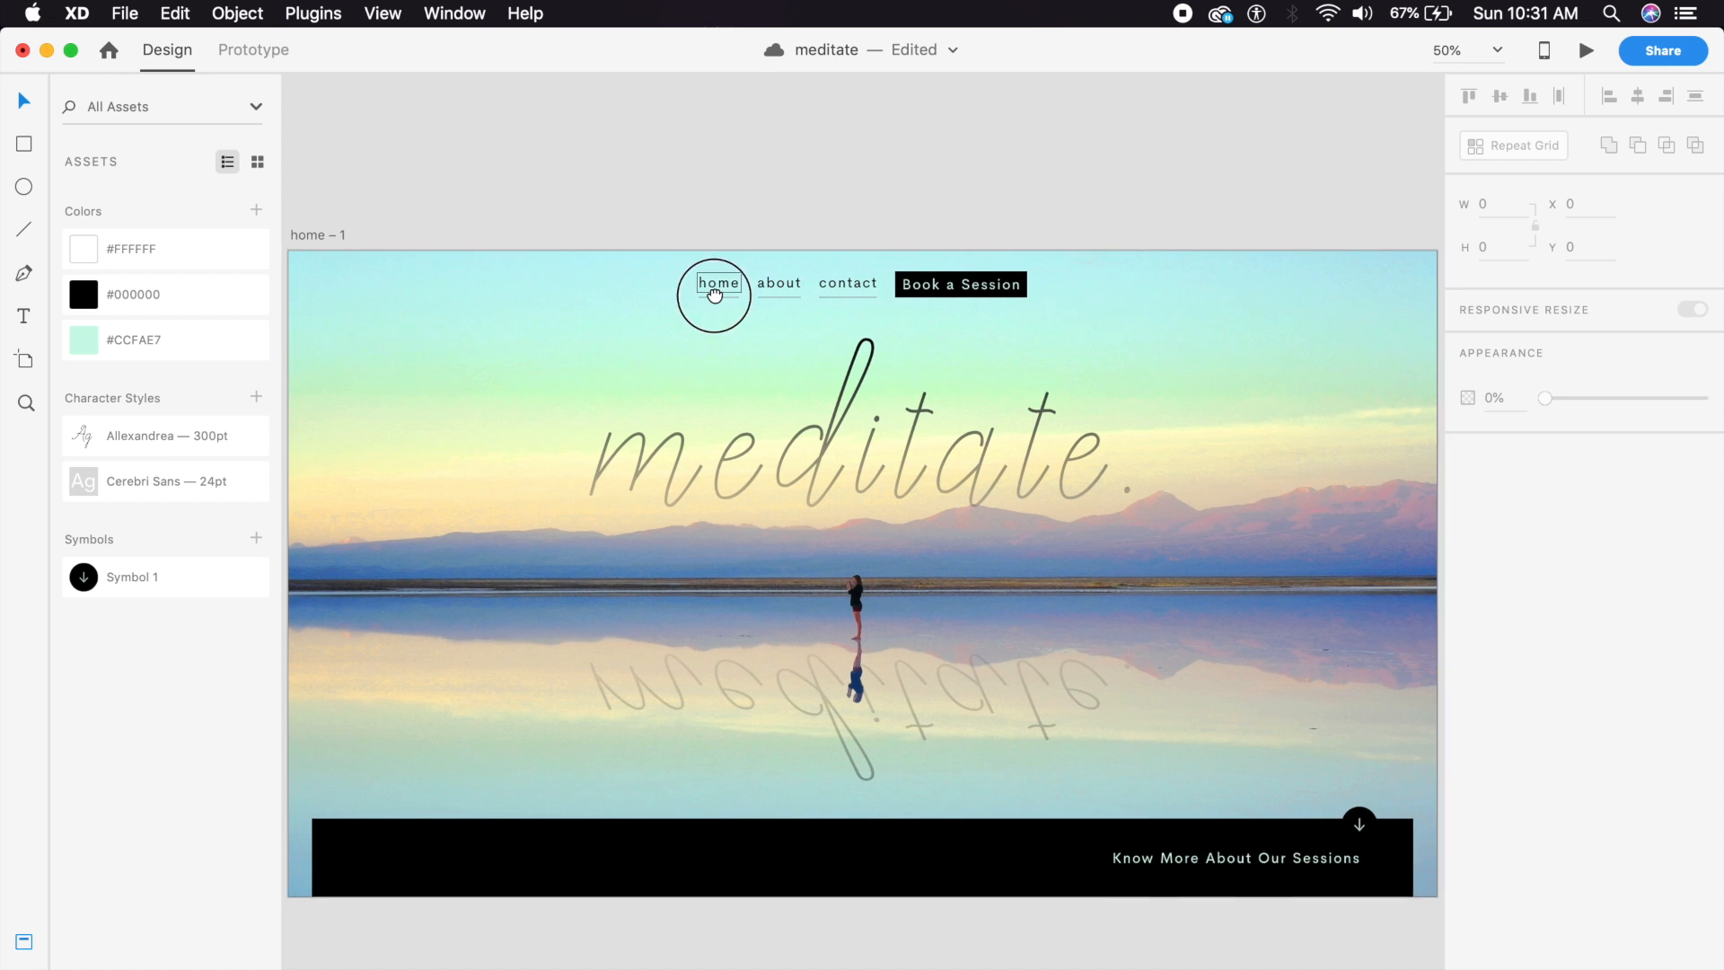
left_click_drag(738, 369, 757, 412)
left_click(693, 273)
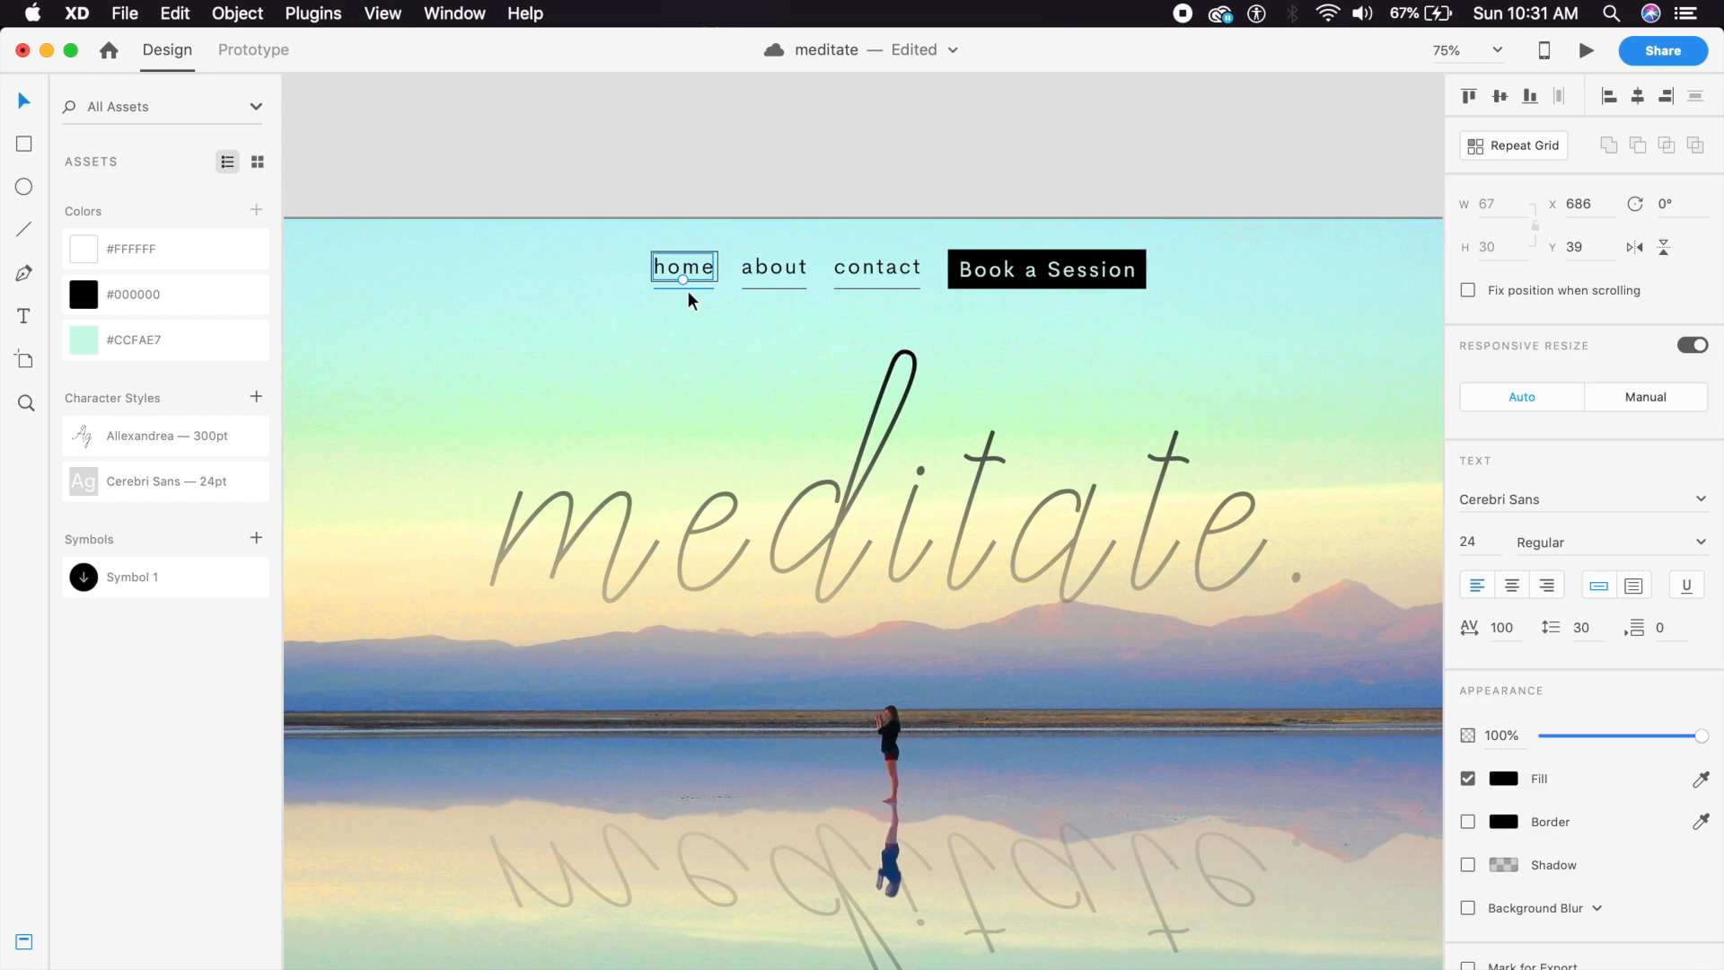
left_click_drag(619, 251, 905, 360)
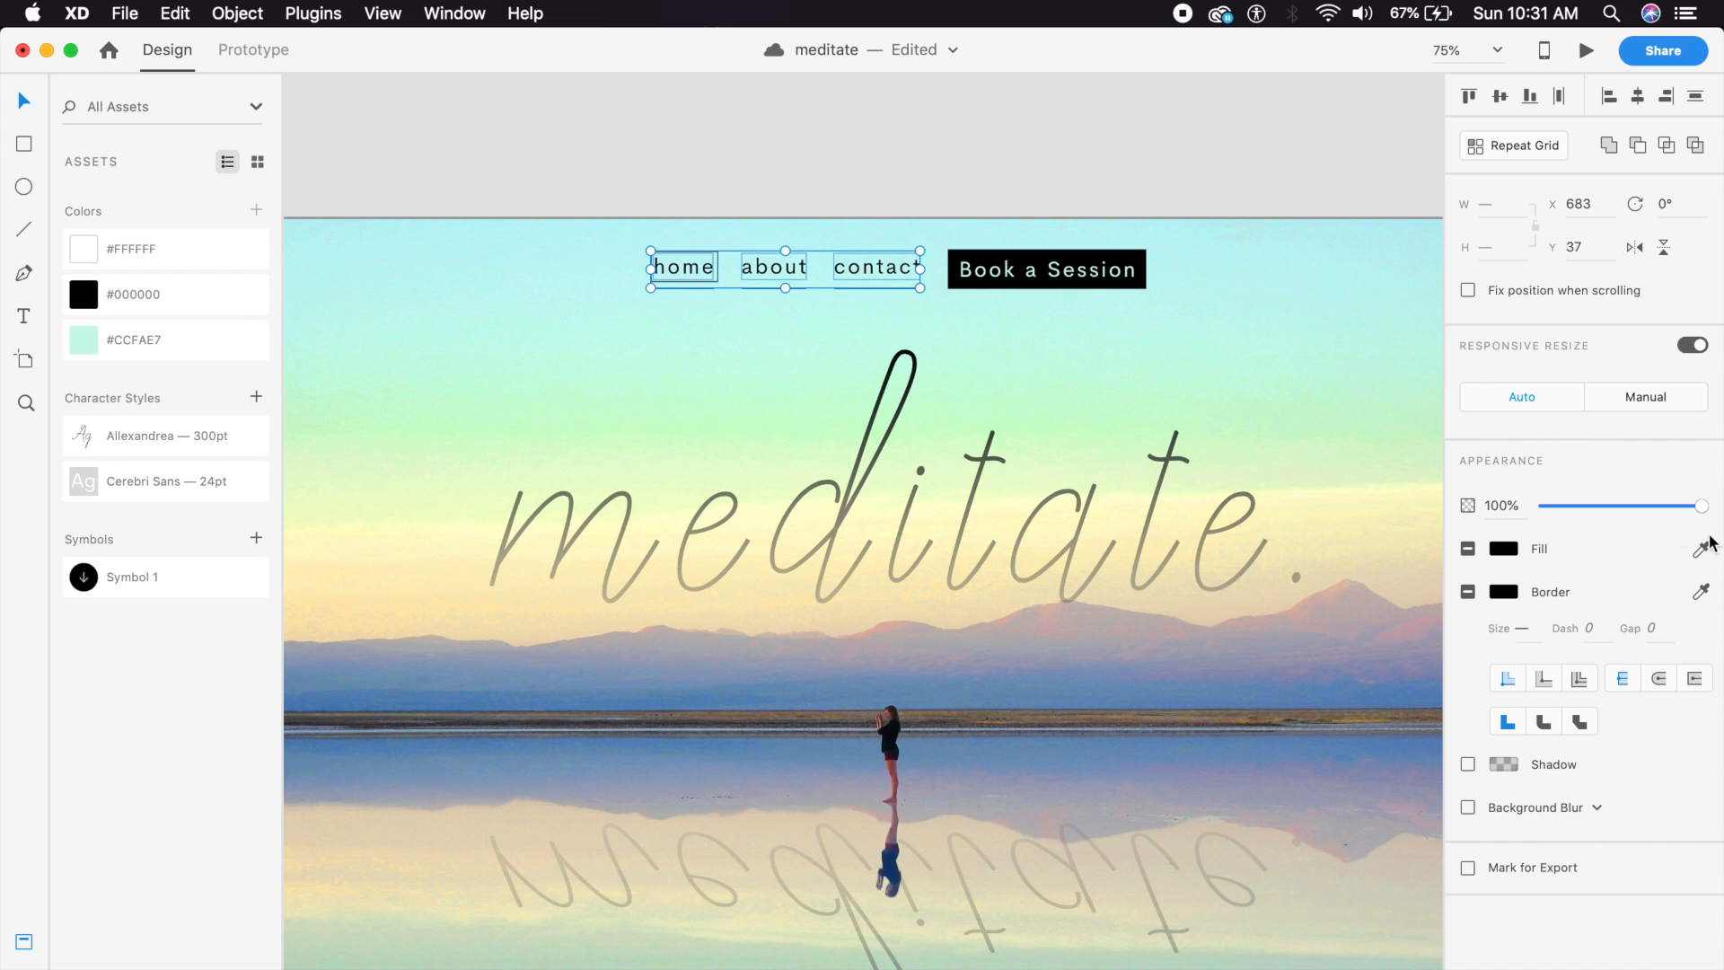
left_click_drag(1636, 507, 1368, 518)
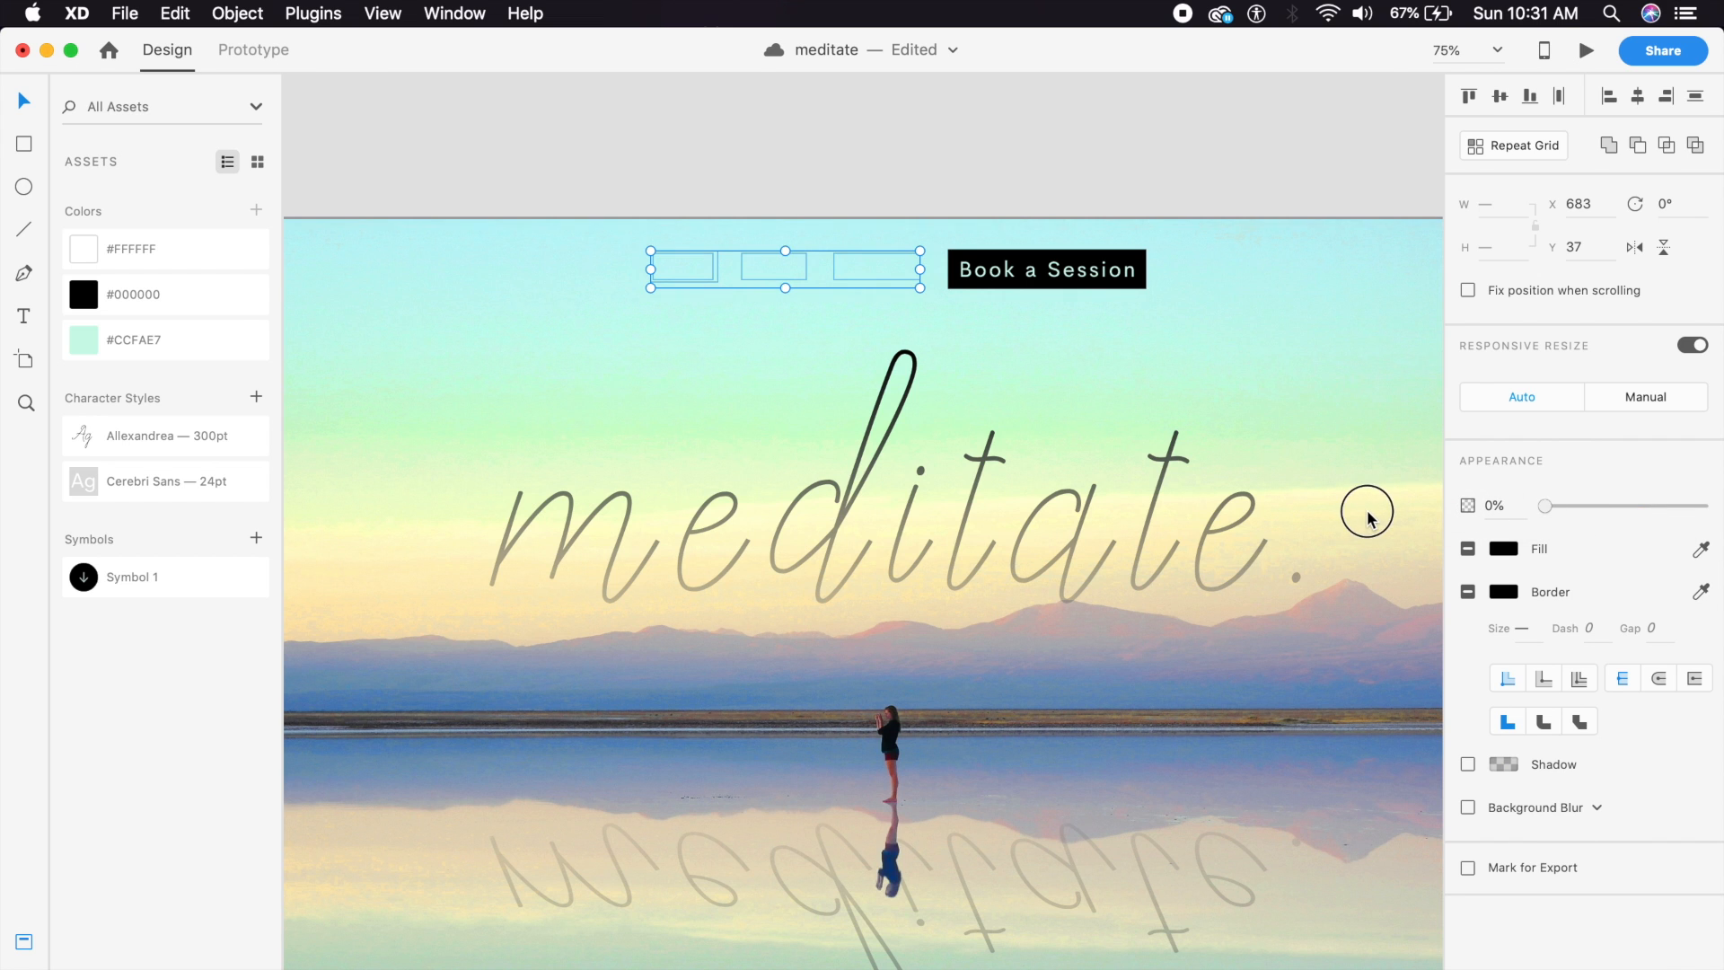
Unlock the upright "meditate." title on the duplicate and raise the opacity of its gradient's lower color stop.
left_click(833, 531)
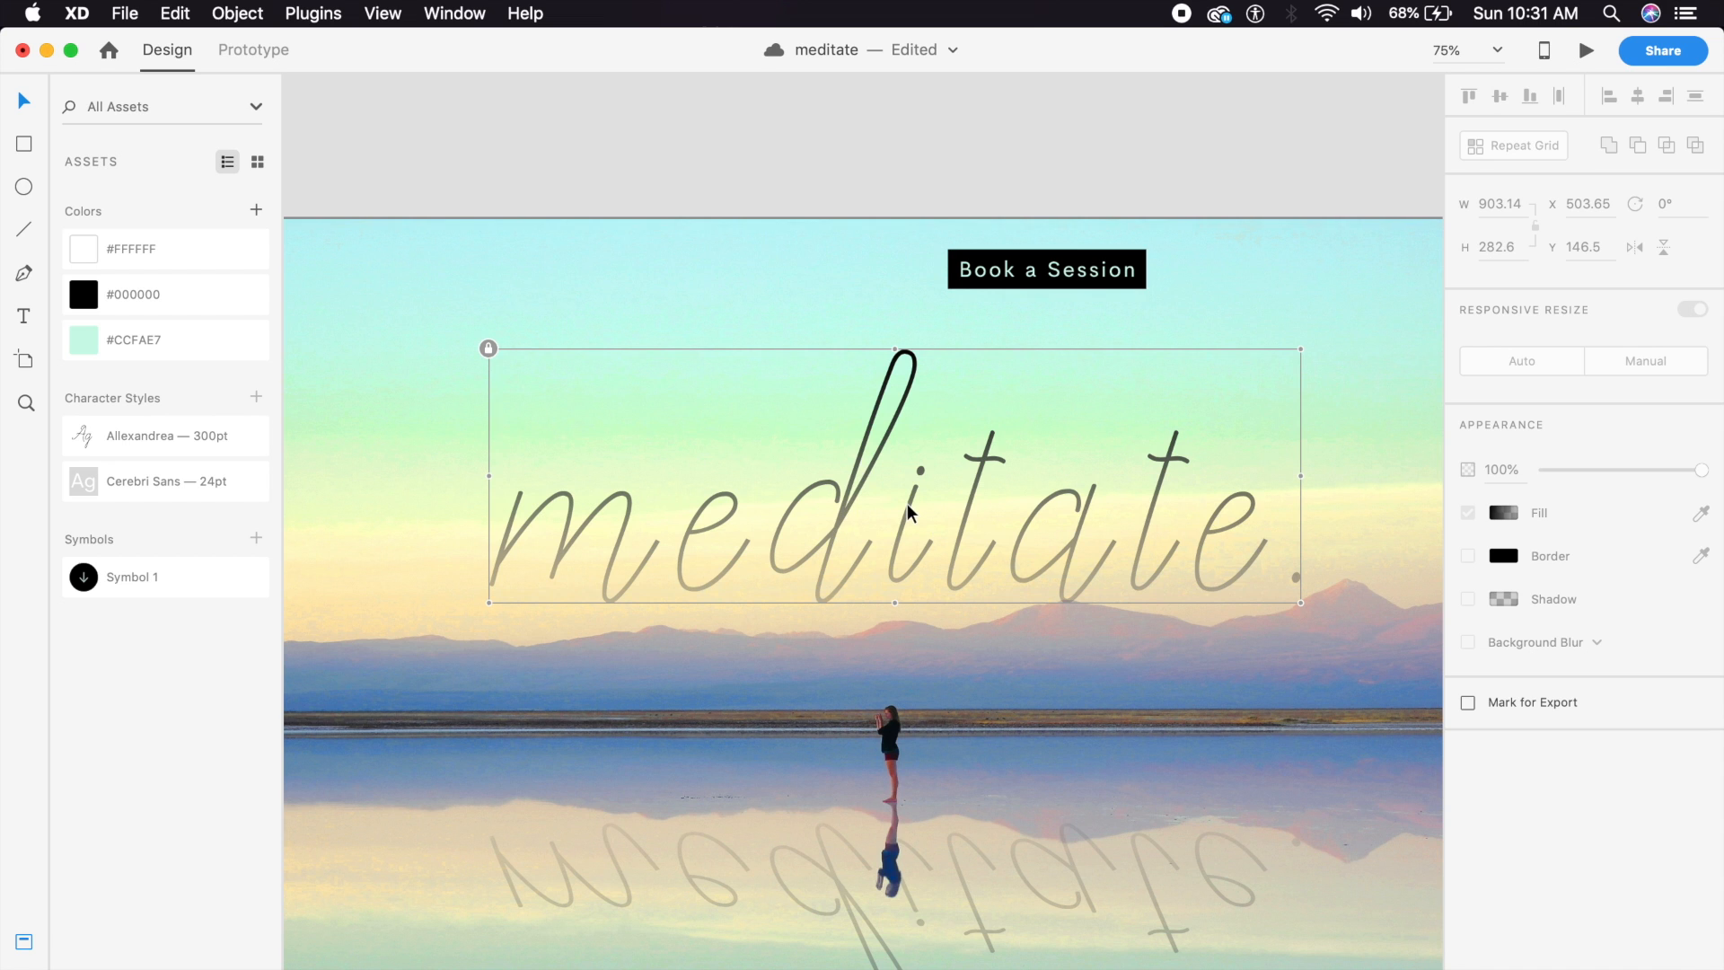
key("super+l")
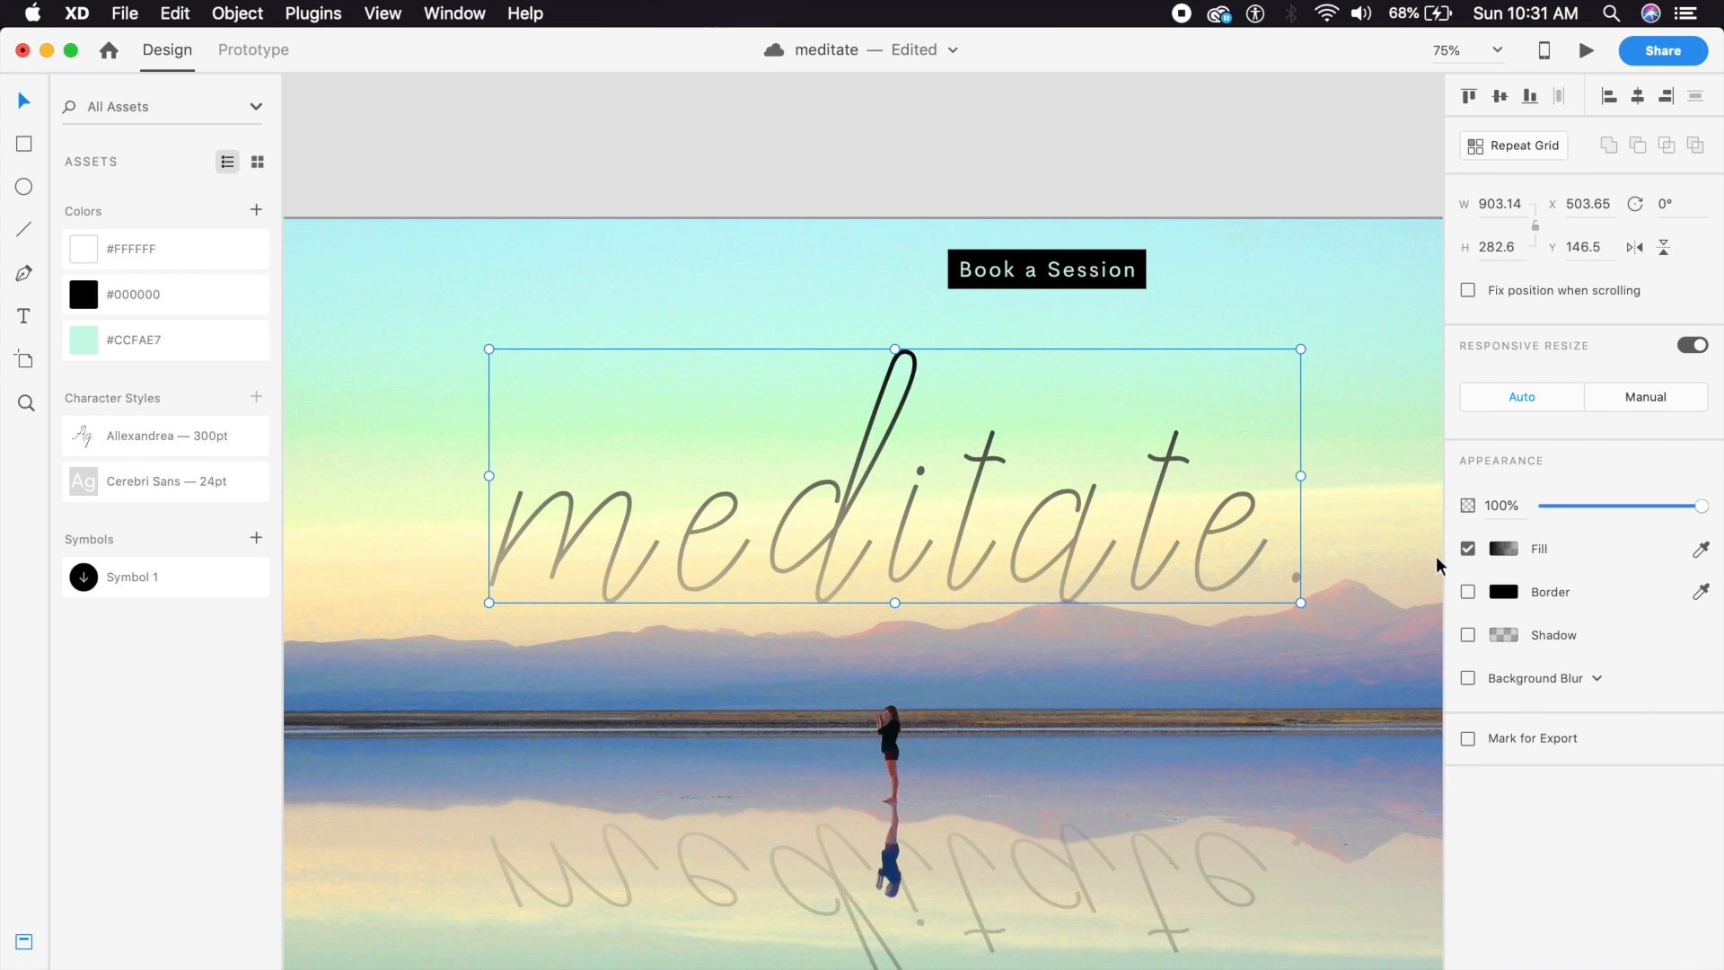
left_click(1503, 549)
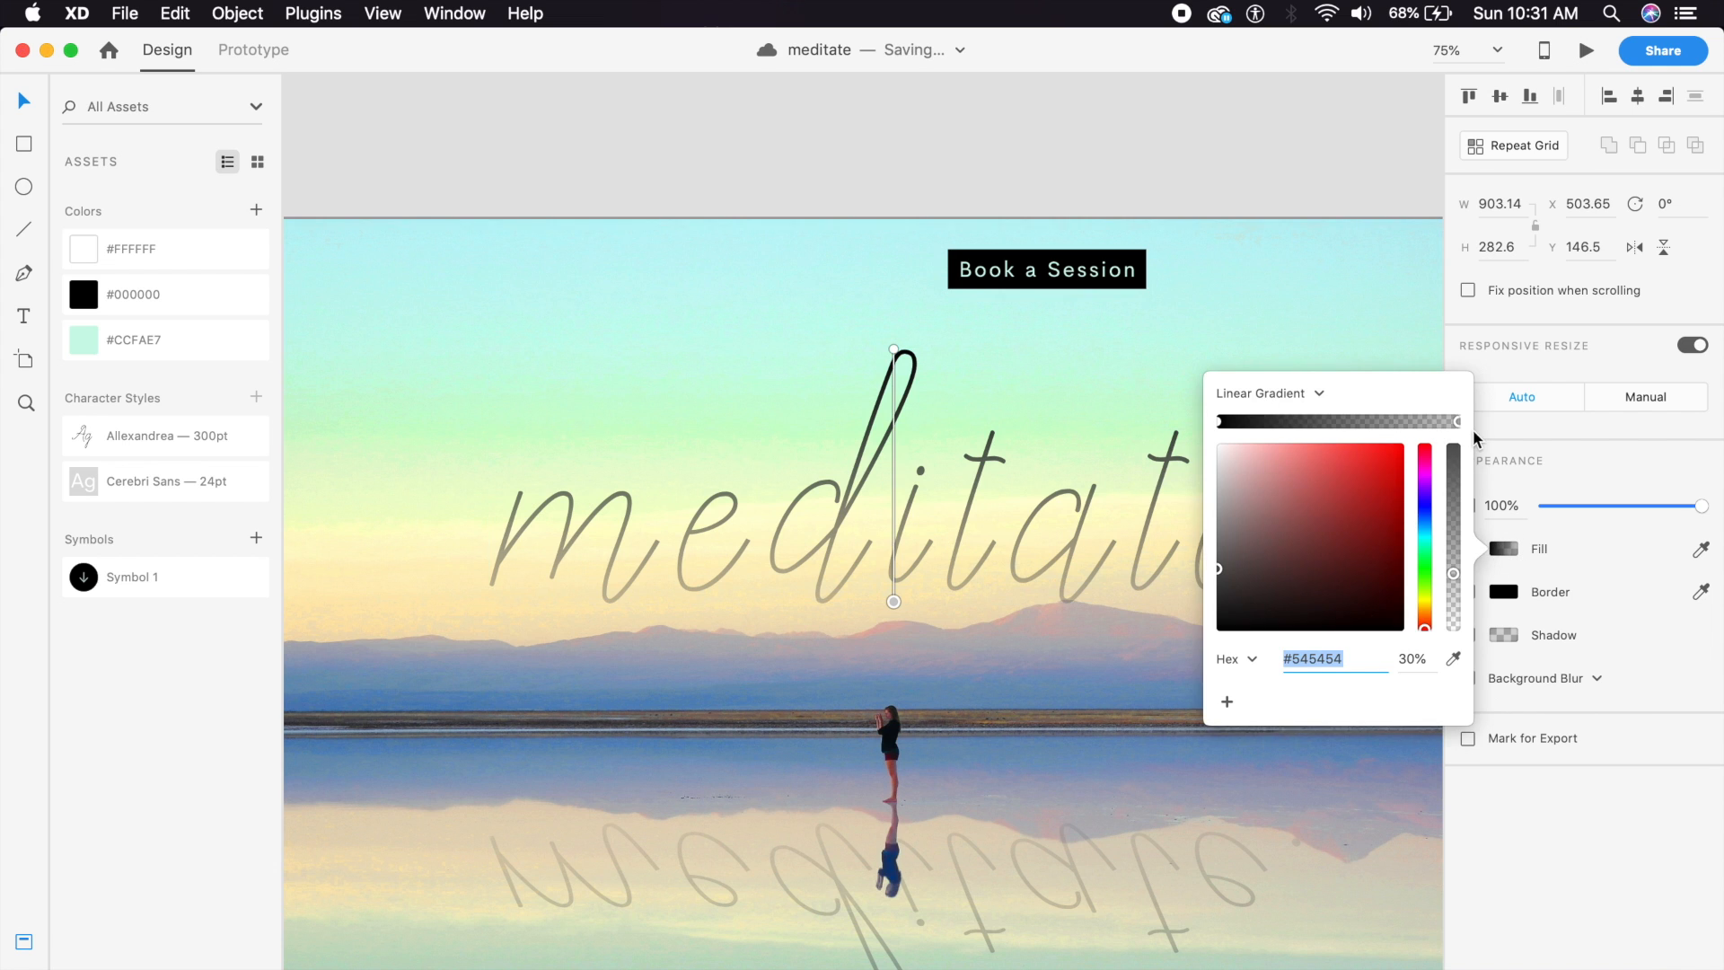
left_click_drag(1454, 503, 1463, 360)
left_click(1271, 356)
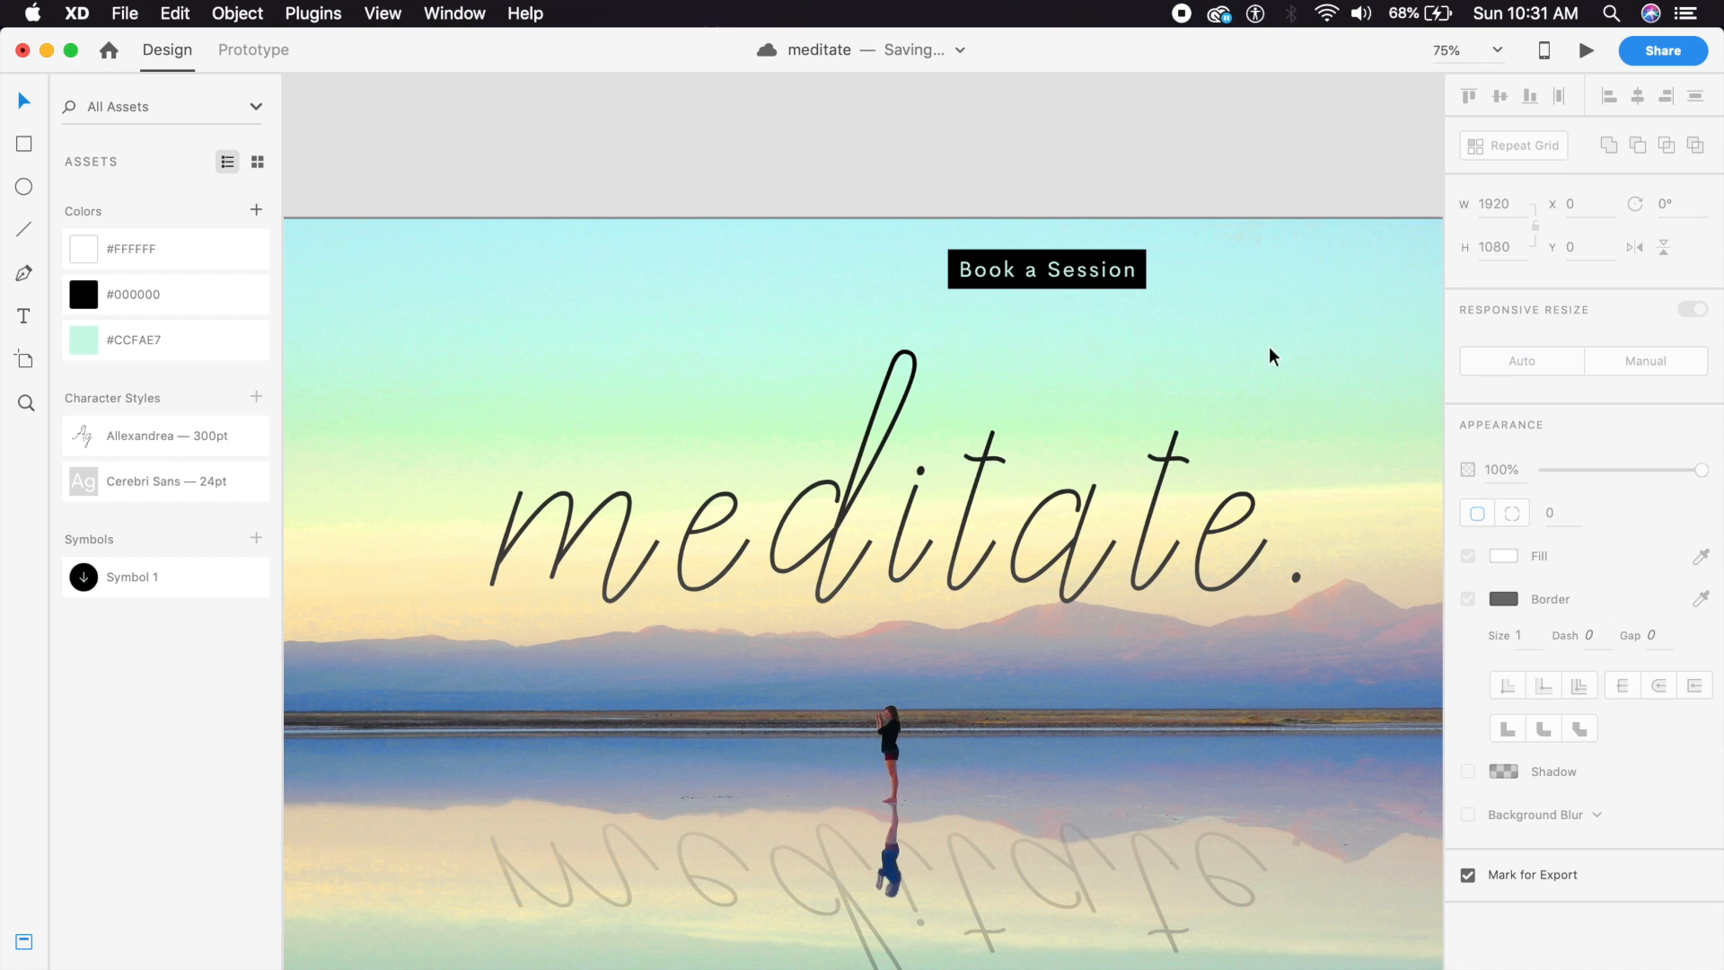
Scale the upright title down to about 173 by 54 and center it horizontally on the artboard.
left_click(967, 526)
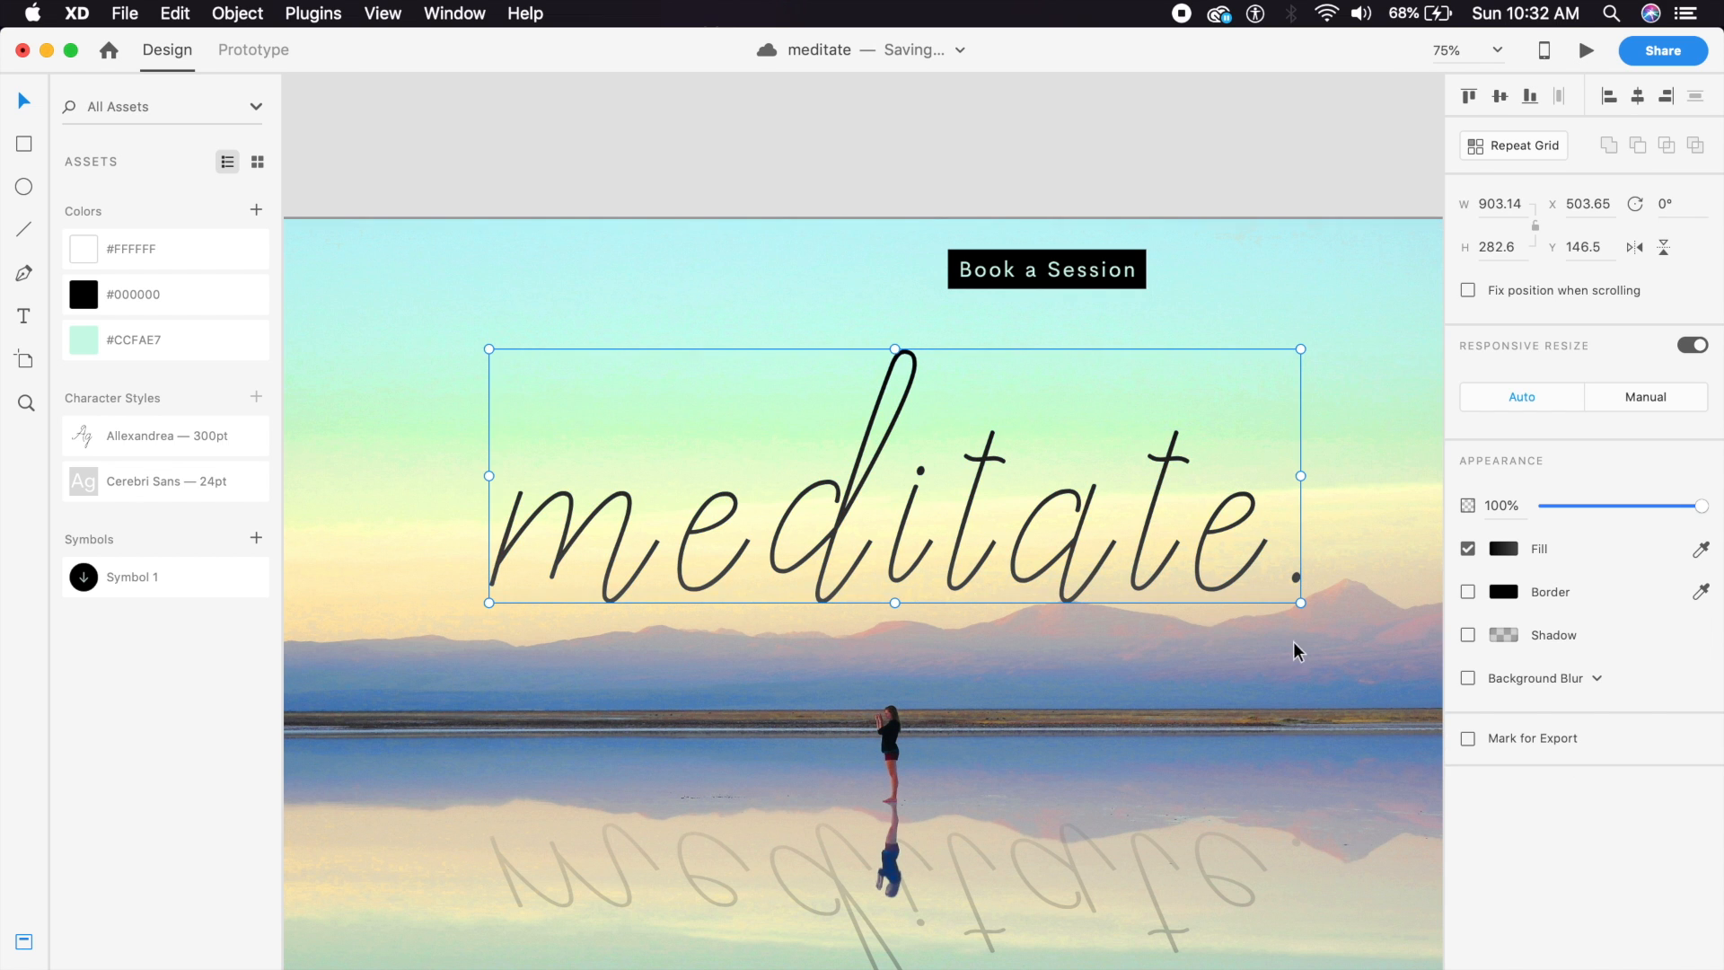
left_click_drag(1304, 605, 644, 409)
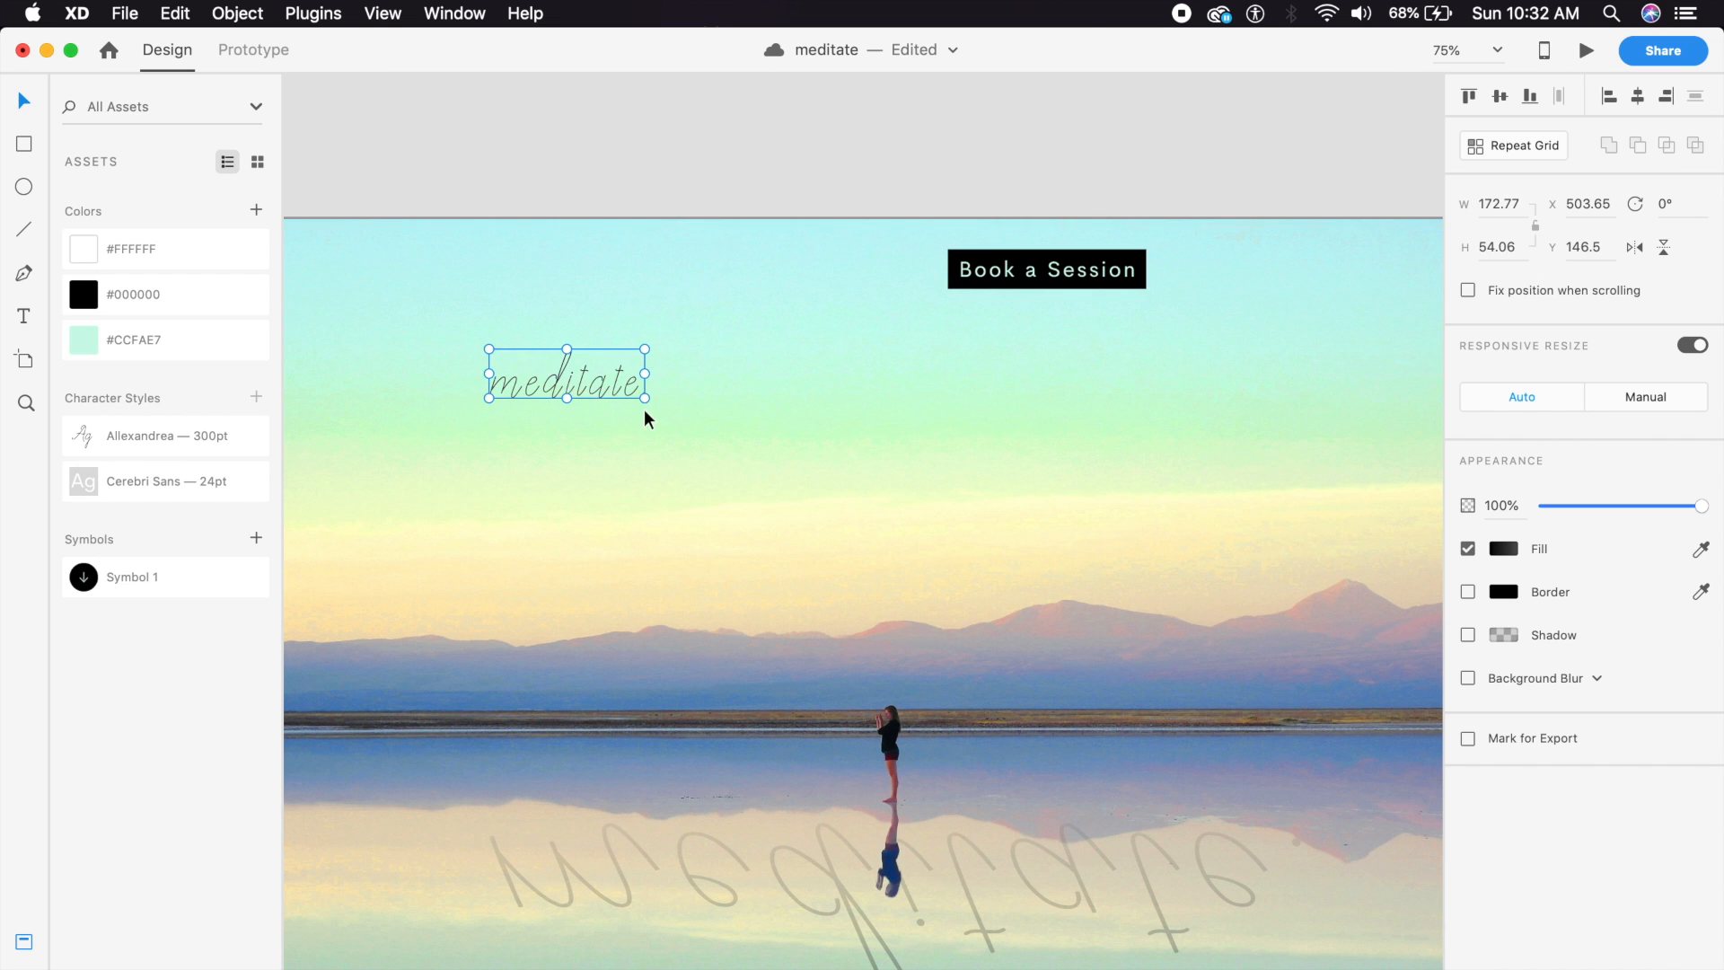
left_click(1638, 96)
Move the small title up to the navigation row, immediately left of the Book a Session button.
left_click_drag(891, 373, 884, 270)
key("shift+Left")
key("shift+Left")
key("shift+Left")
key("shift+Left")
key("shift+Left")
key("shift+Left")
key("shift+Left")
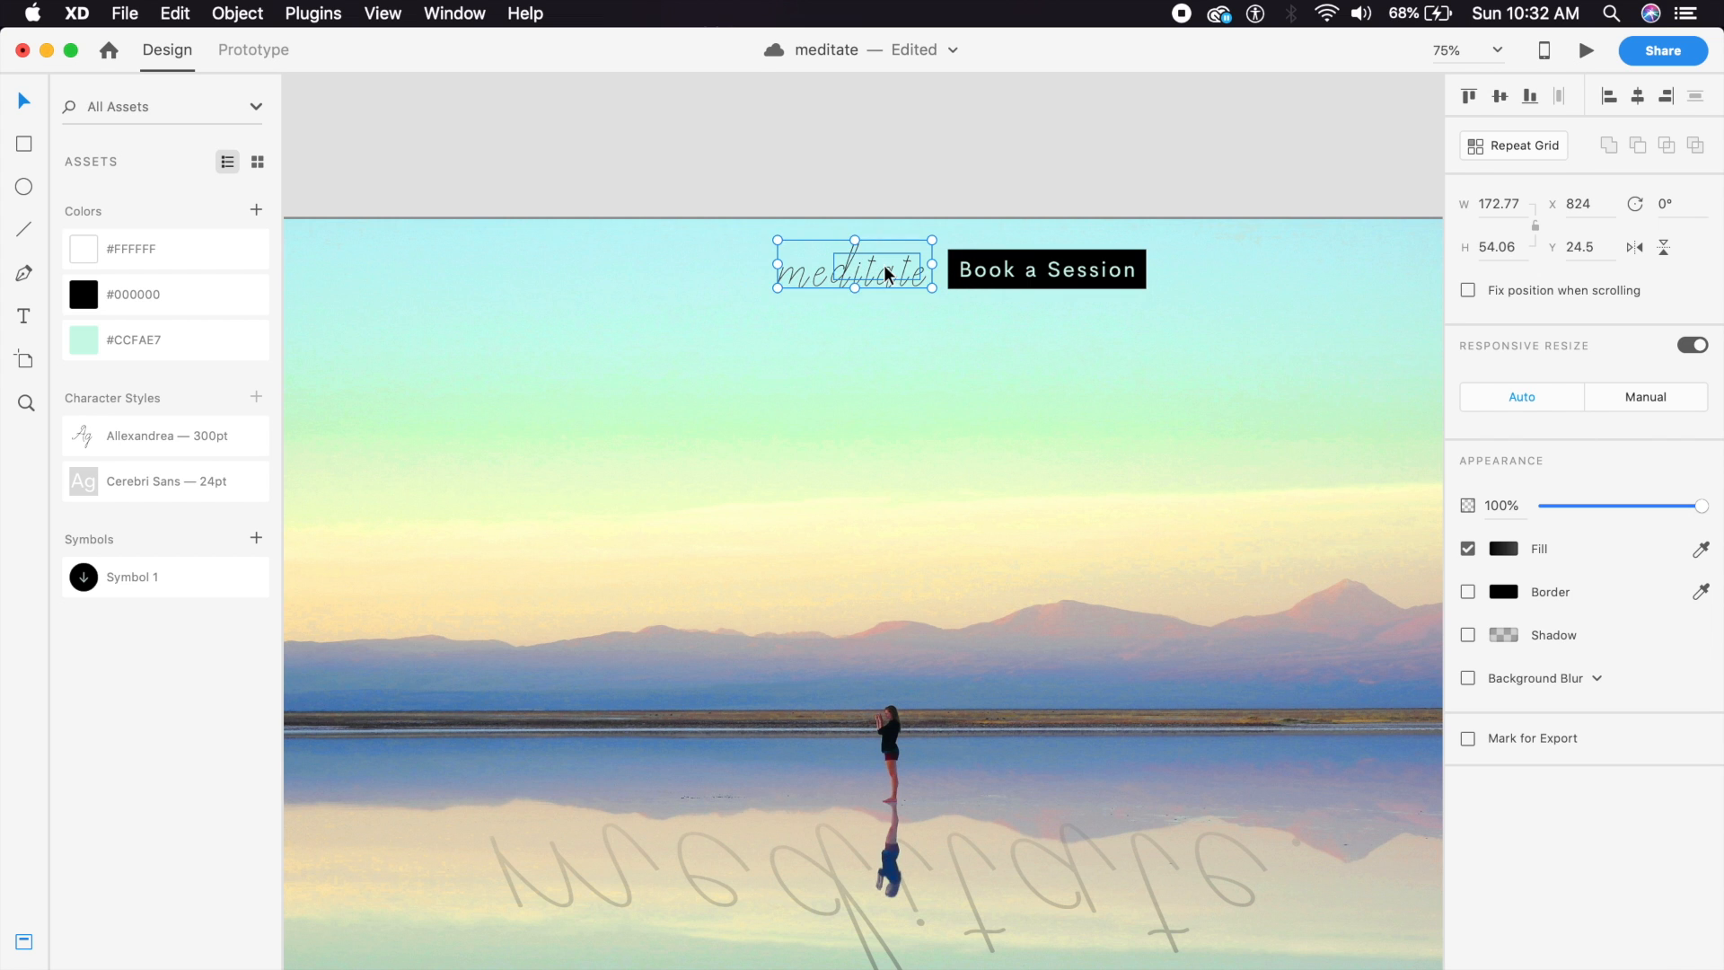
left_click(931, 146)
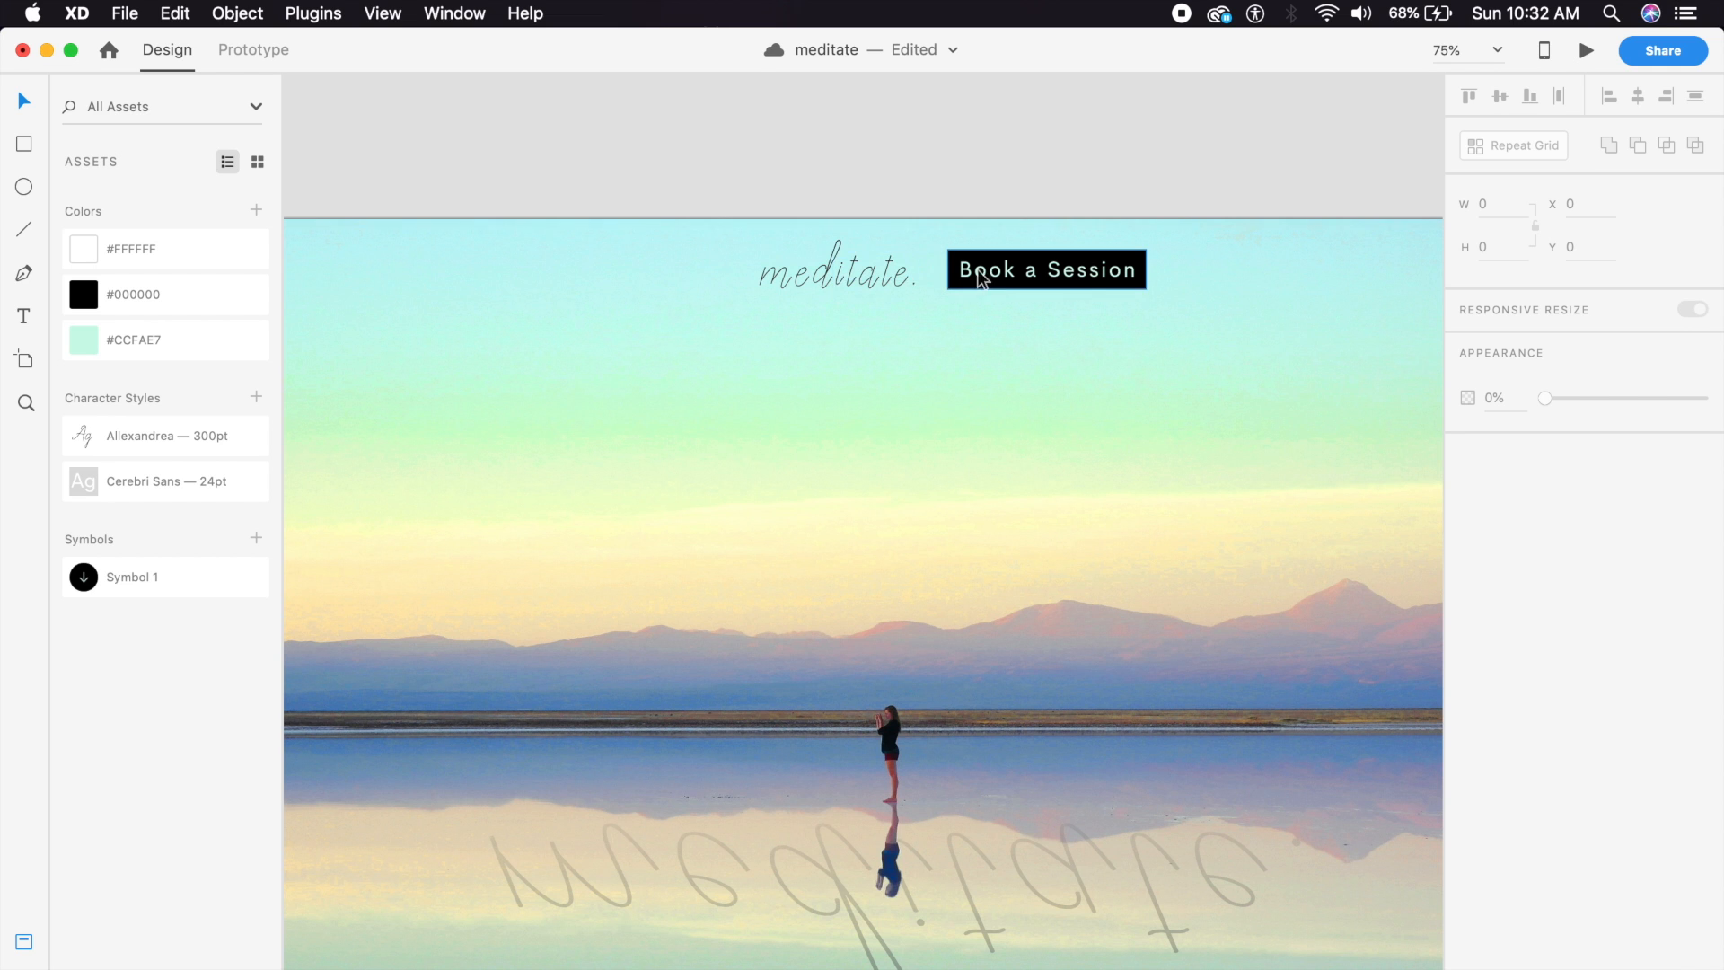
key("super+minus")
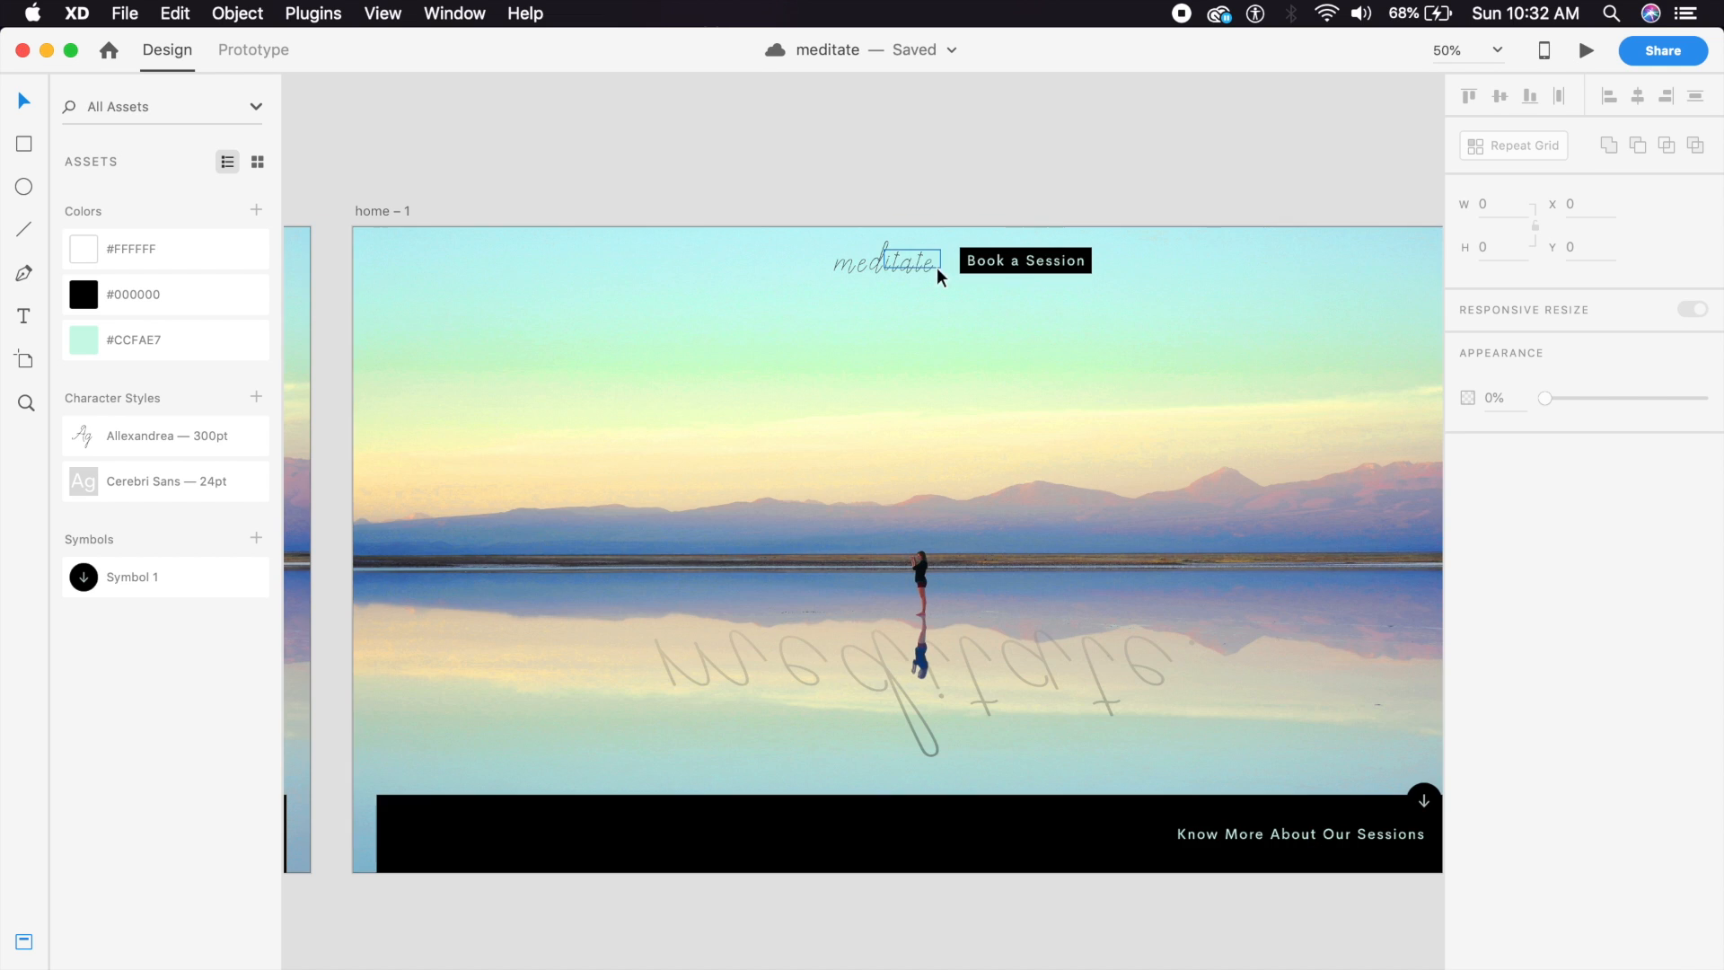
left_click(875, 271)
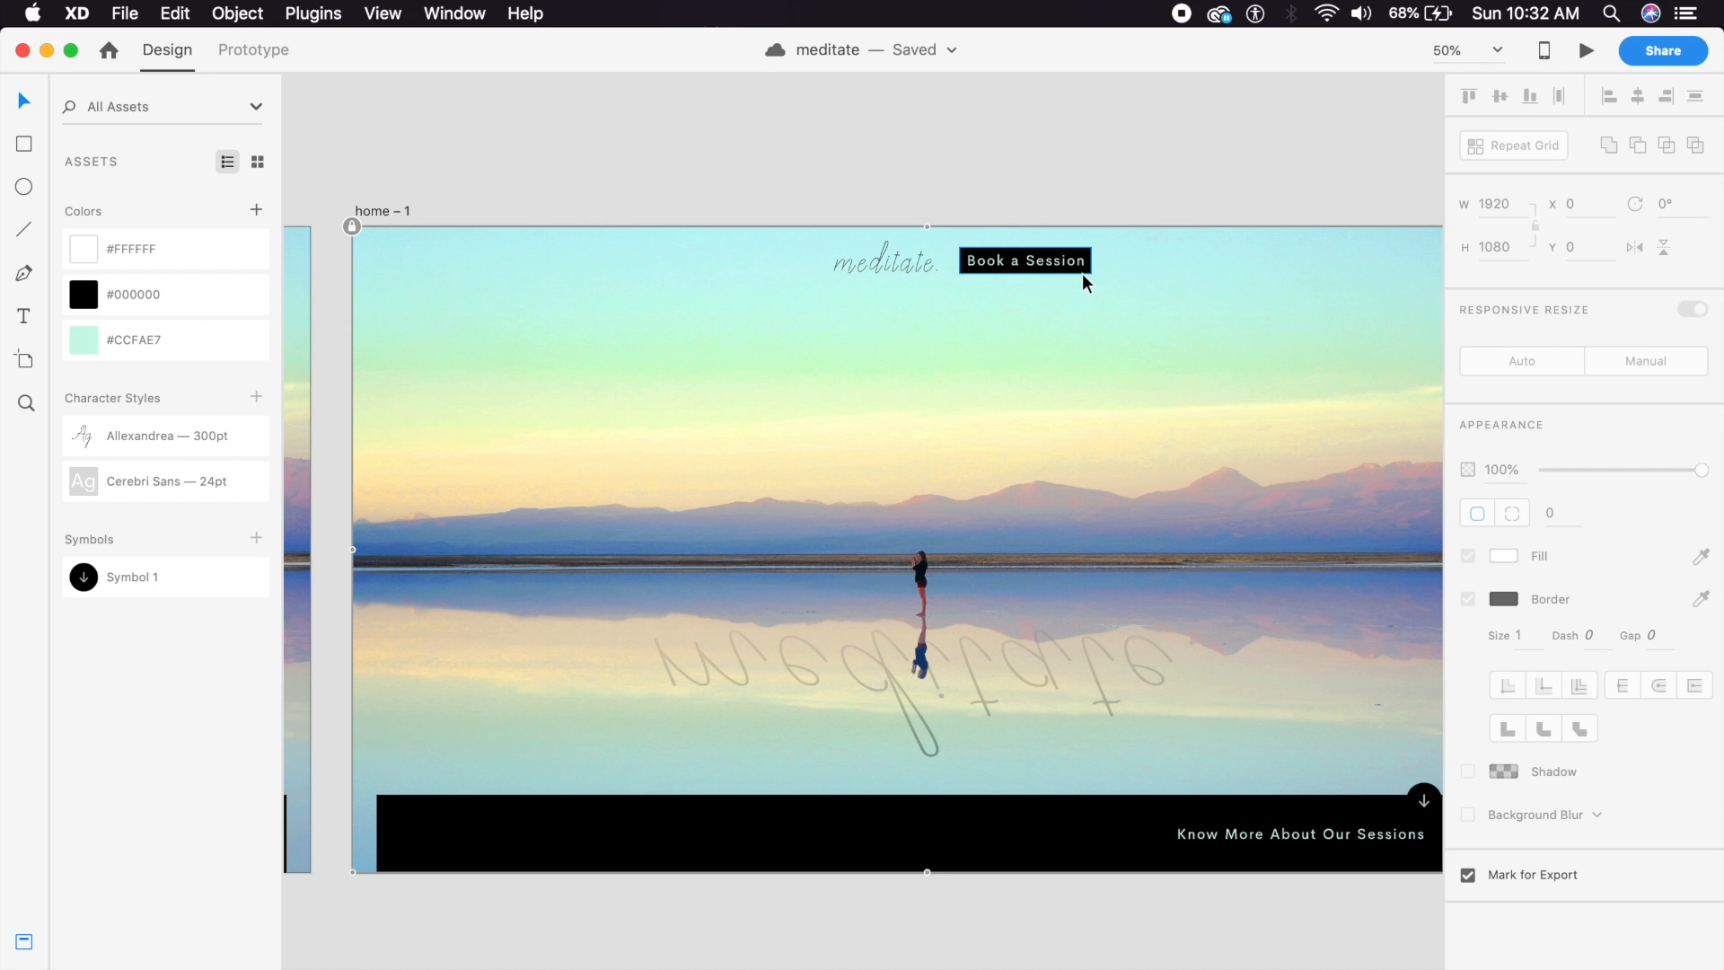
Ungroup the arrow symbol on the duplicated artboard's black bar and rotate its arrow to point upward.
scroll(1086, 608, "right", 3)
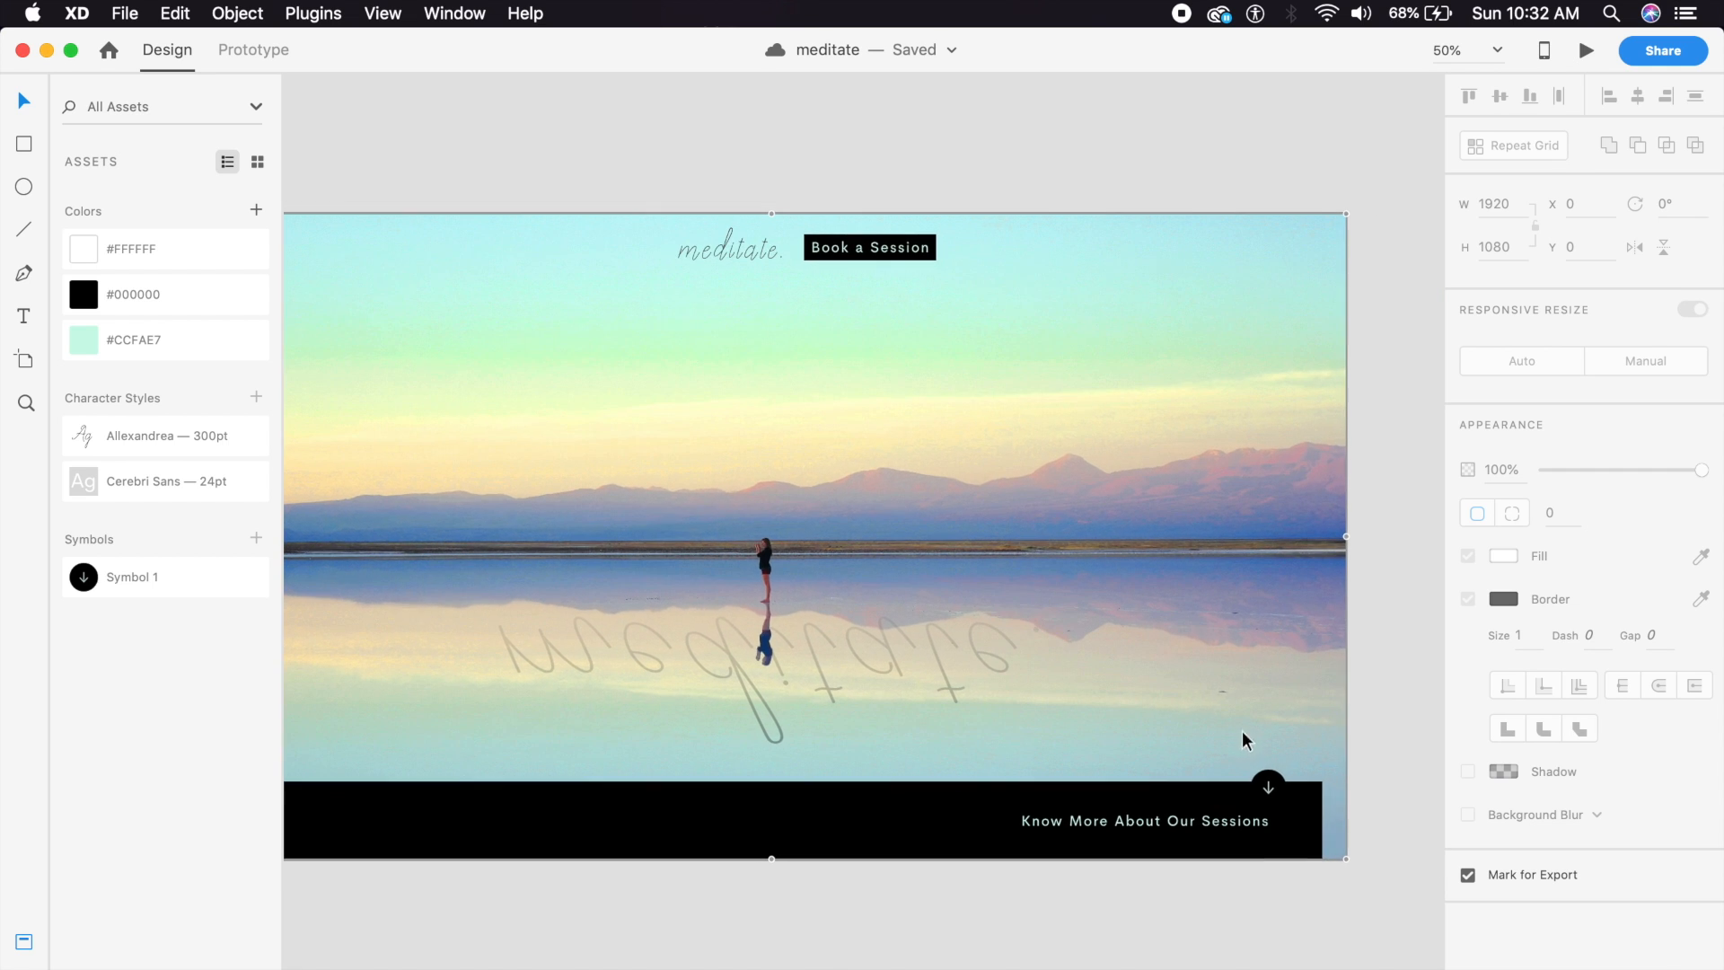
left_click(1268, 794)
right_click(1269, 798)
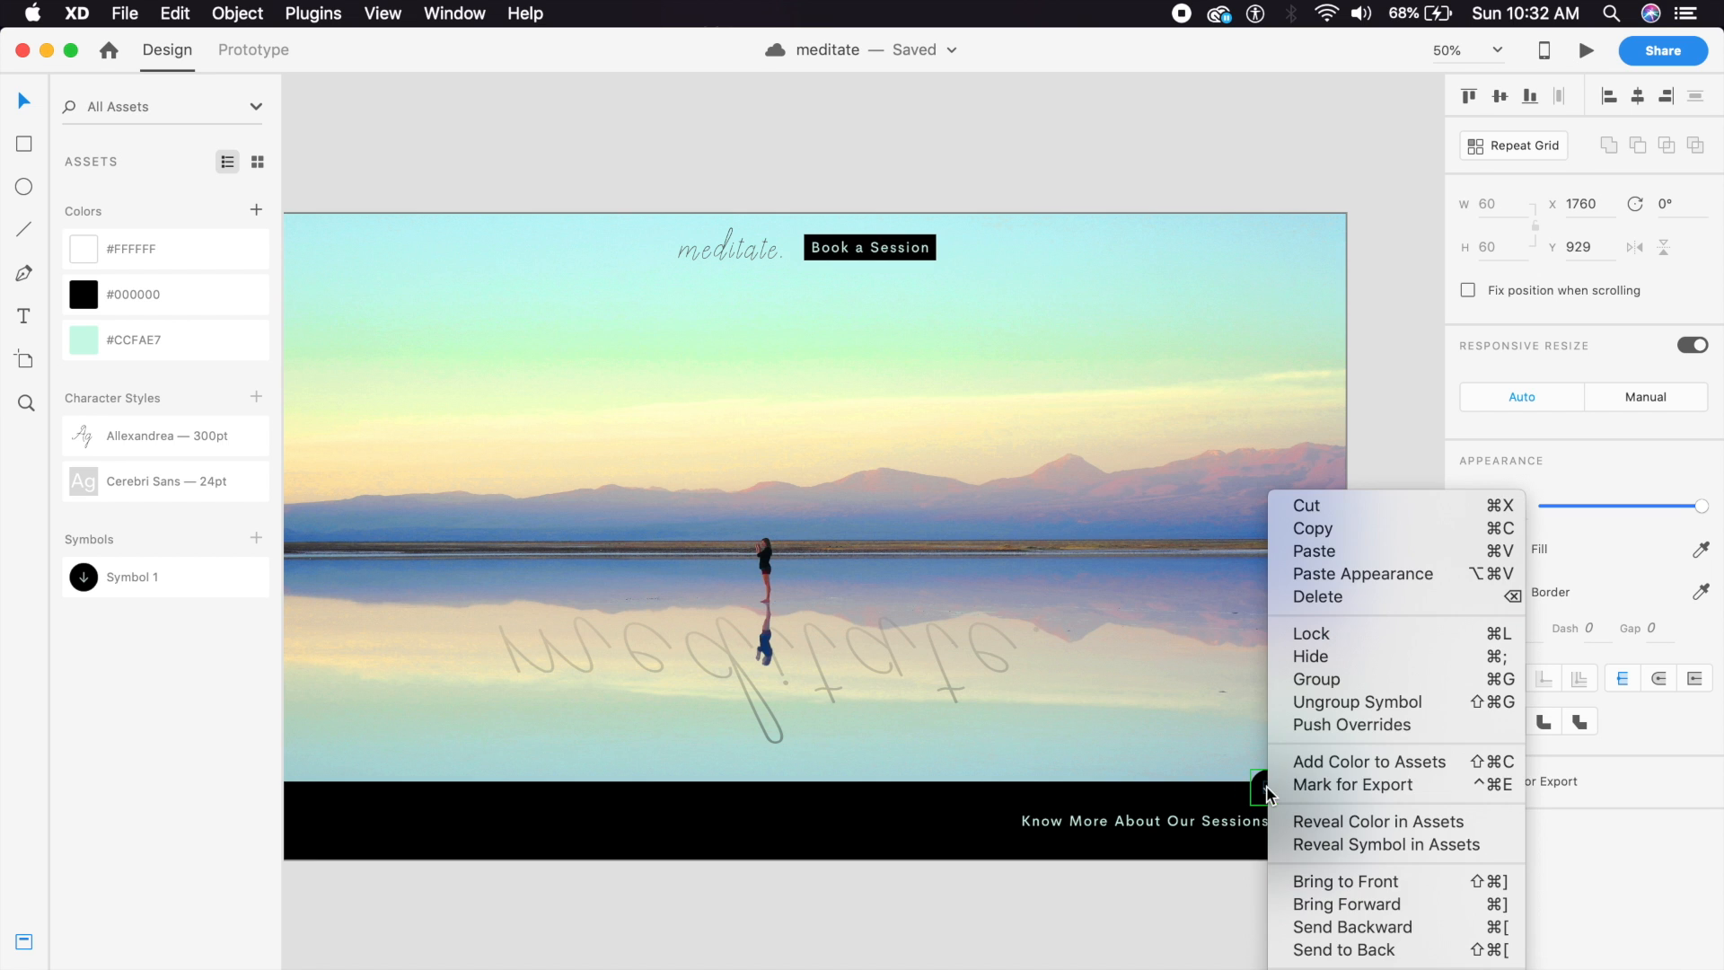
left_click(1327, 700)
left_click_drag(1293, 809, 1214, 733)
left_click(1239, 173)
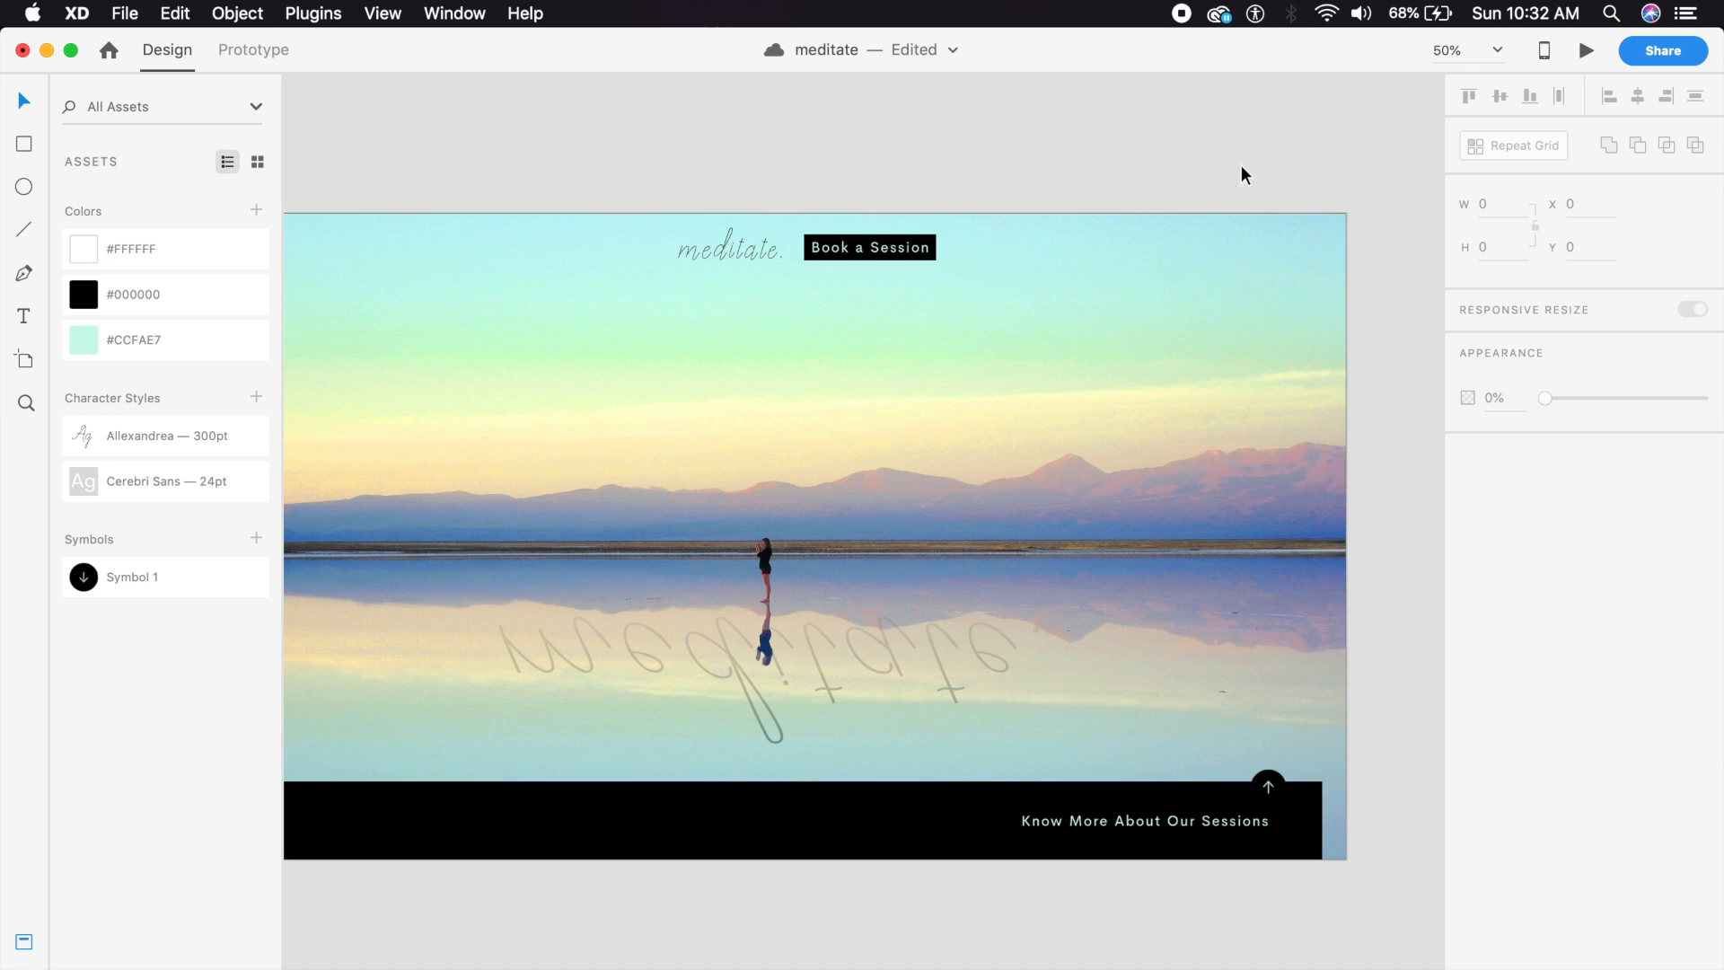
Extend the duplicate's black bar upward to a height of 866, with its top edge at Y 214.
left_click(1198, 817)
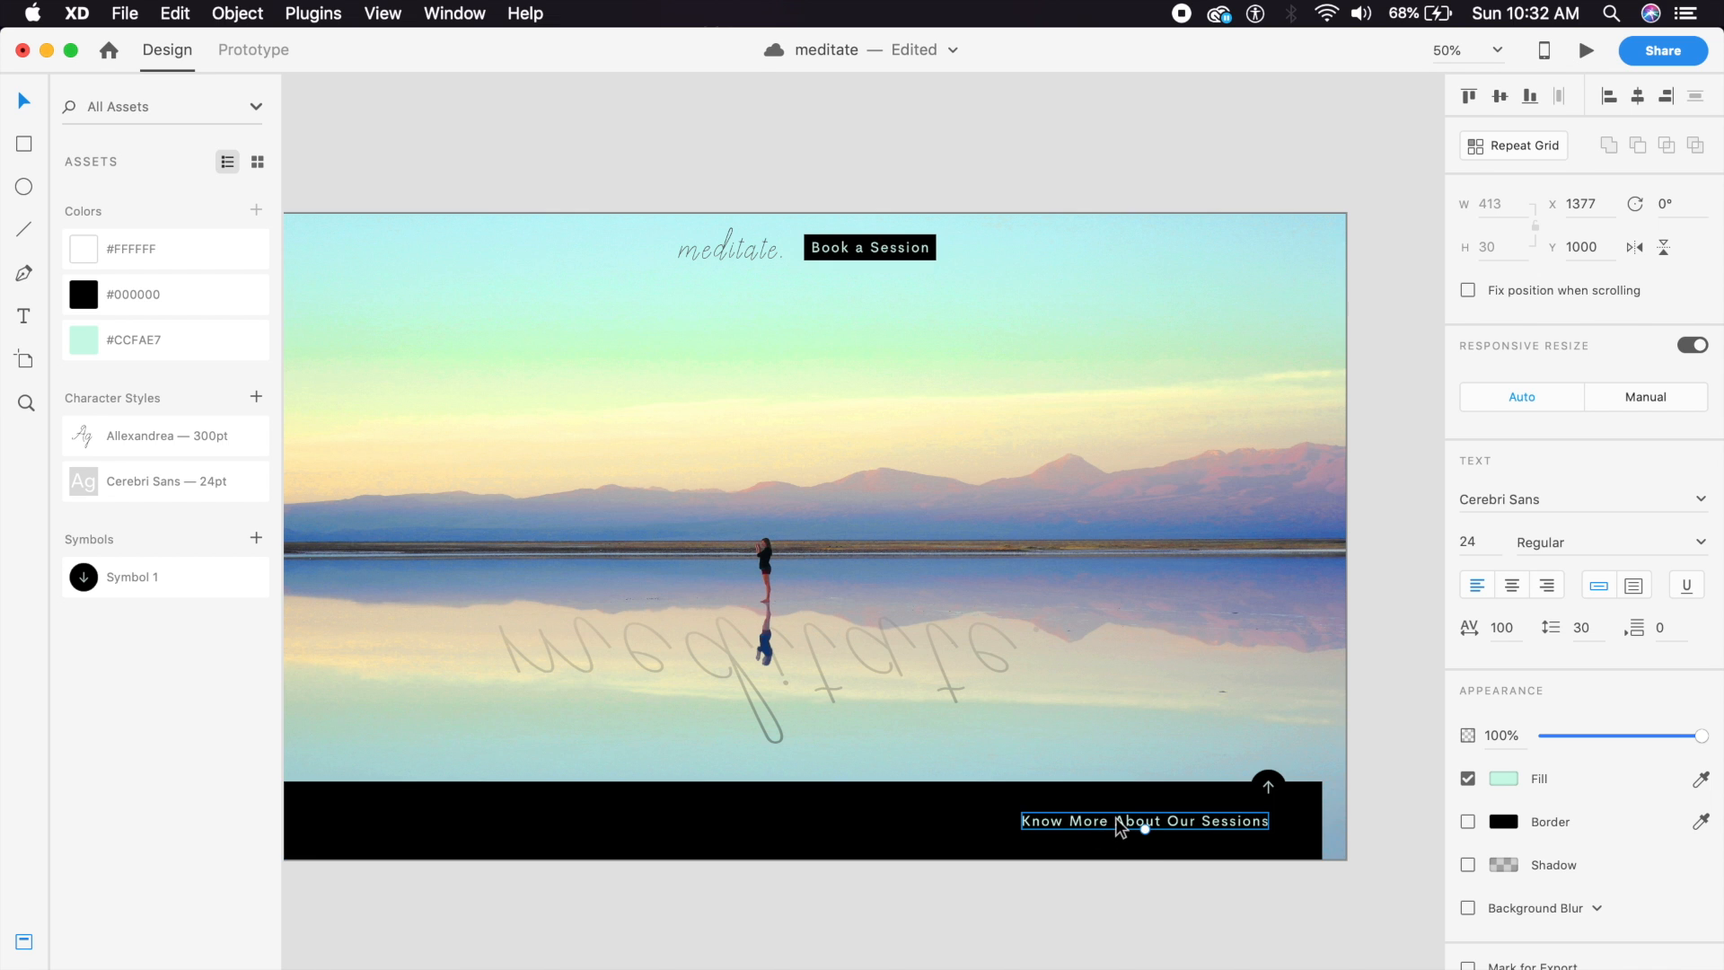
key("super+minus")
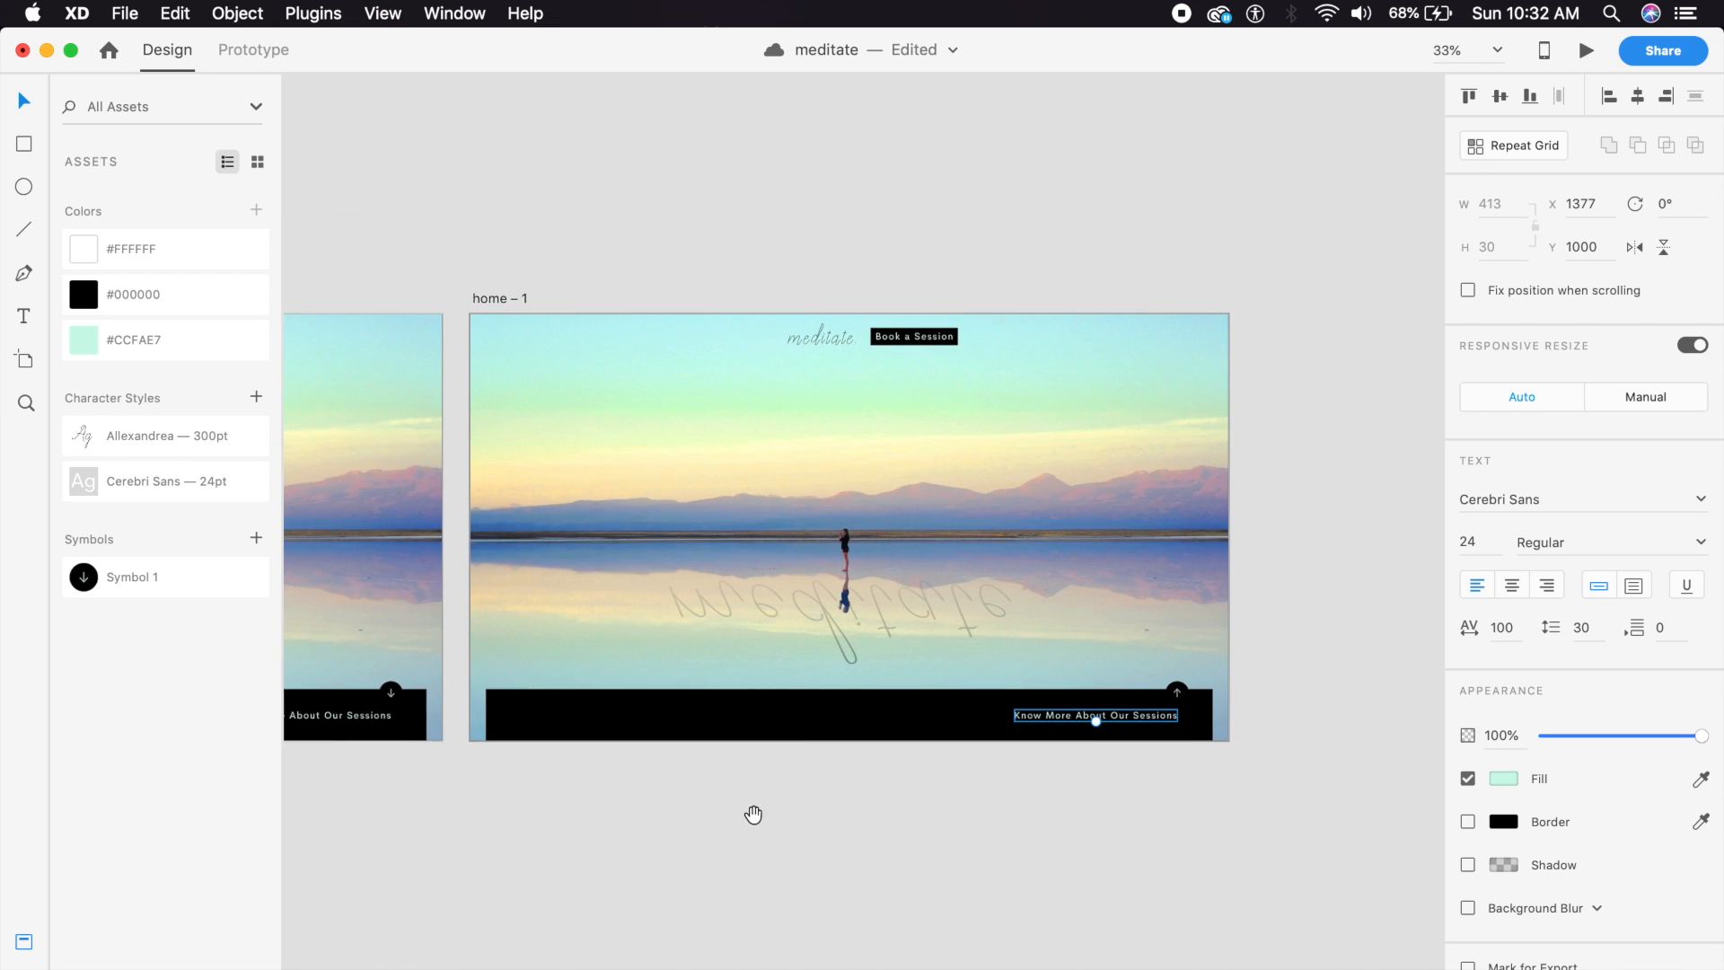
left_click(806, 738)
left_click_drag(850, 690, 838, 401)
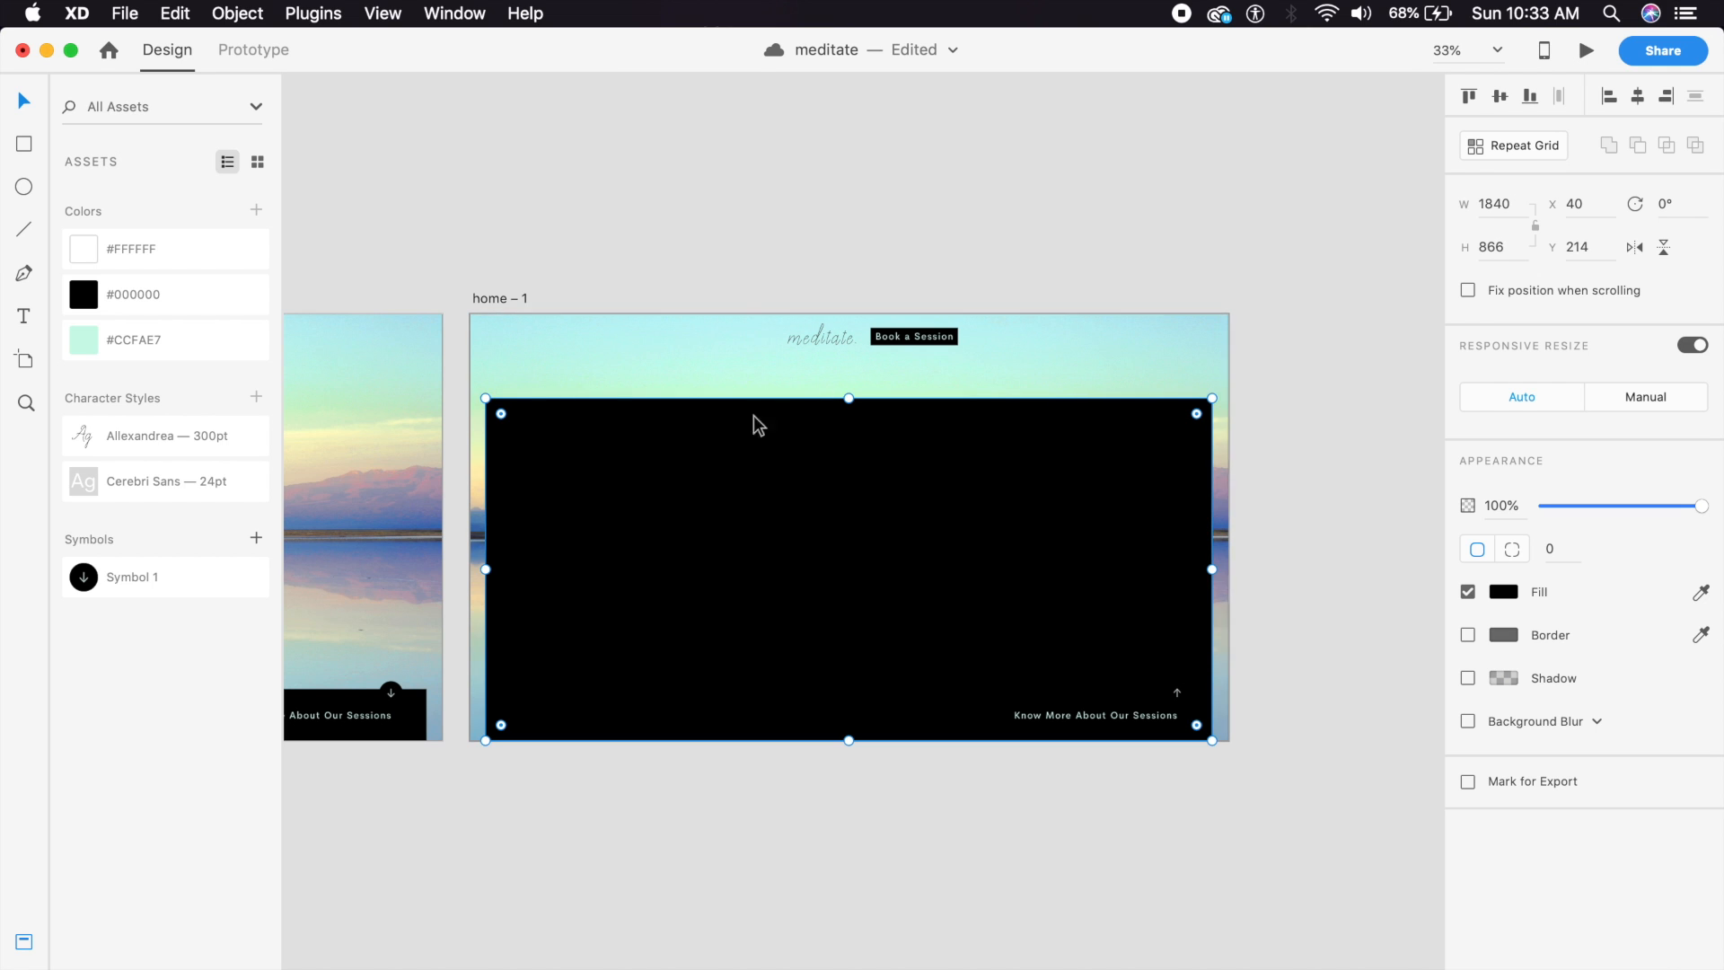
left_click(1052, 229)
Widen the black rectangle on both sides to span the full 1920 width of the artboard.
key("super+equal")
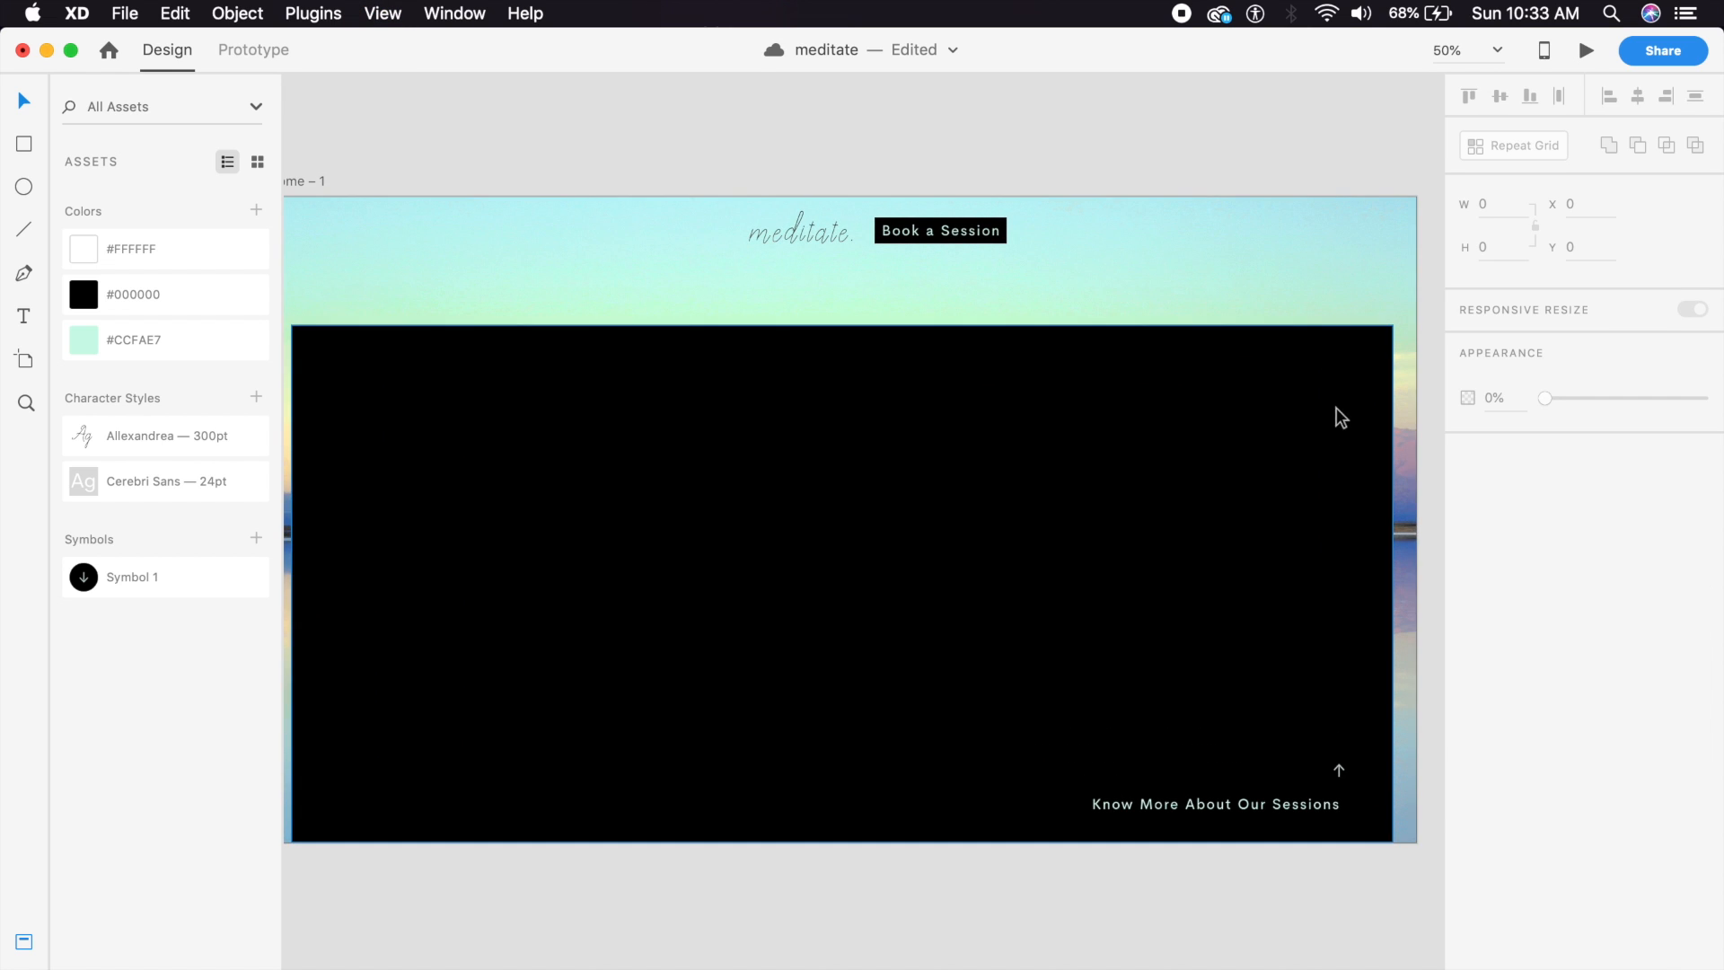
left_click_drag(1052, 539, 1185, 558)
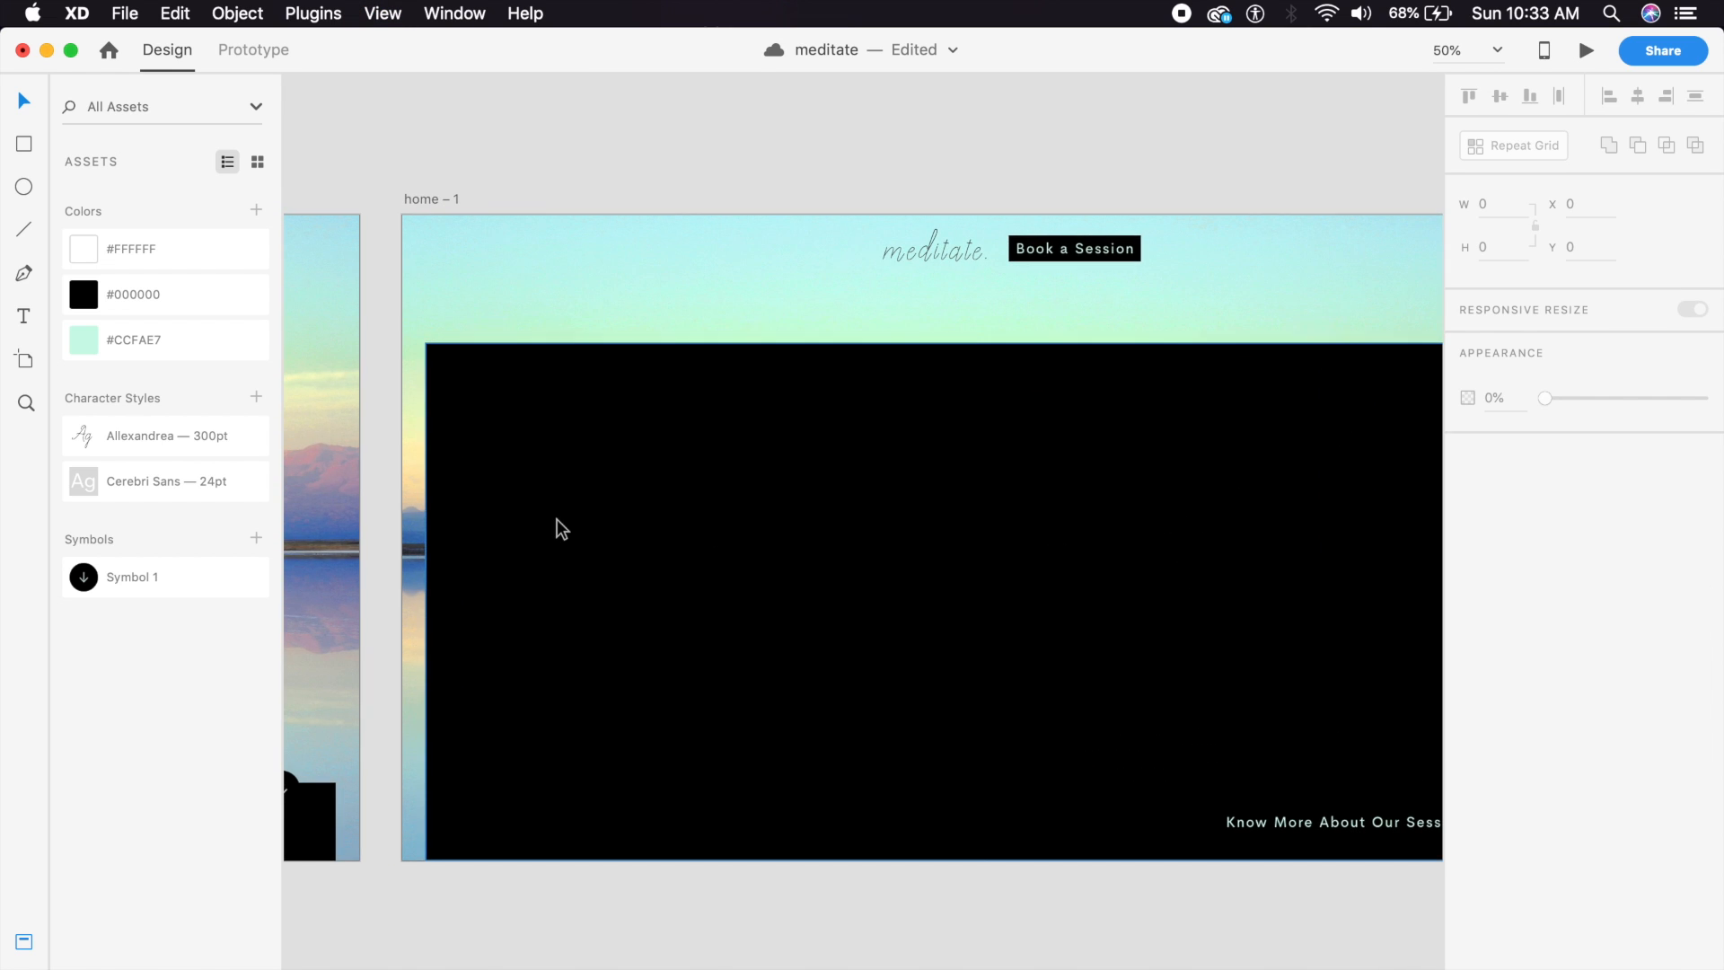
left_click(456, 564)
left_click_drag(424, 602, 389, 596)
scroll(924, 647, "right", 5)
scroll(887, 663, "right", 1)
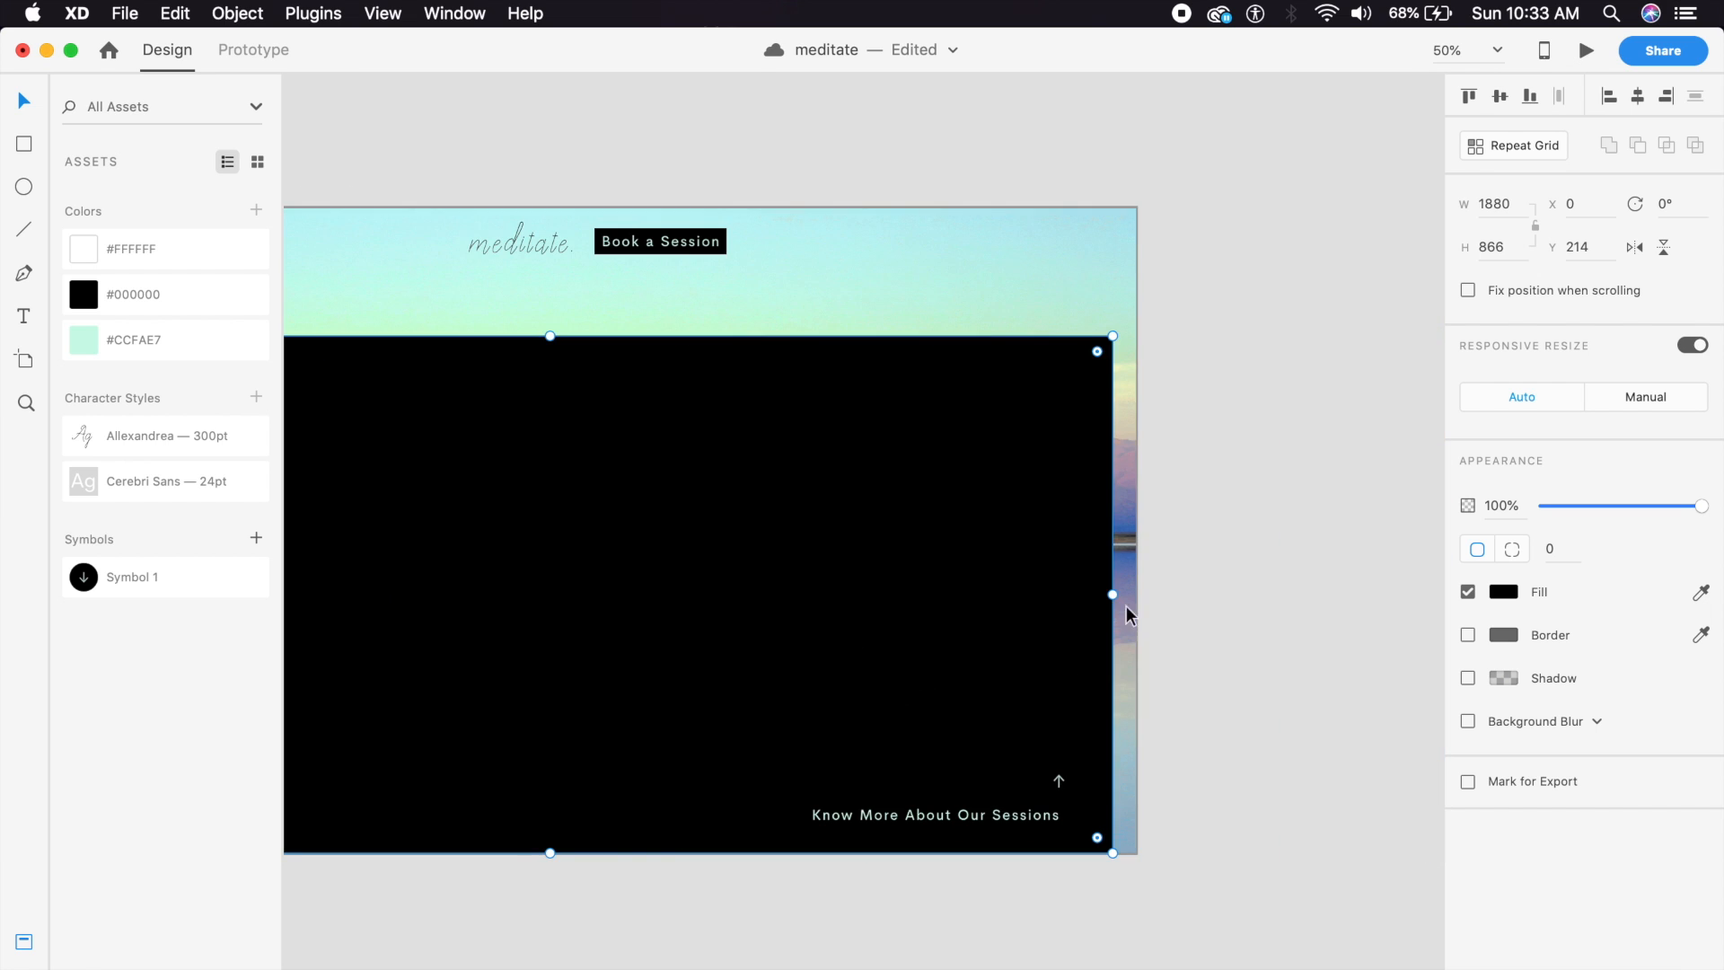
left_click_drag(1120, 599, 1140, 601)
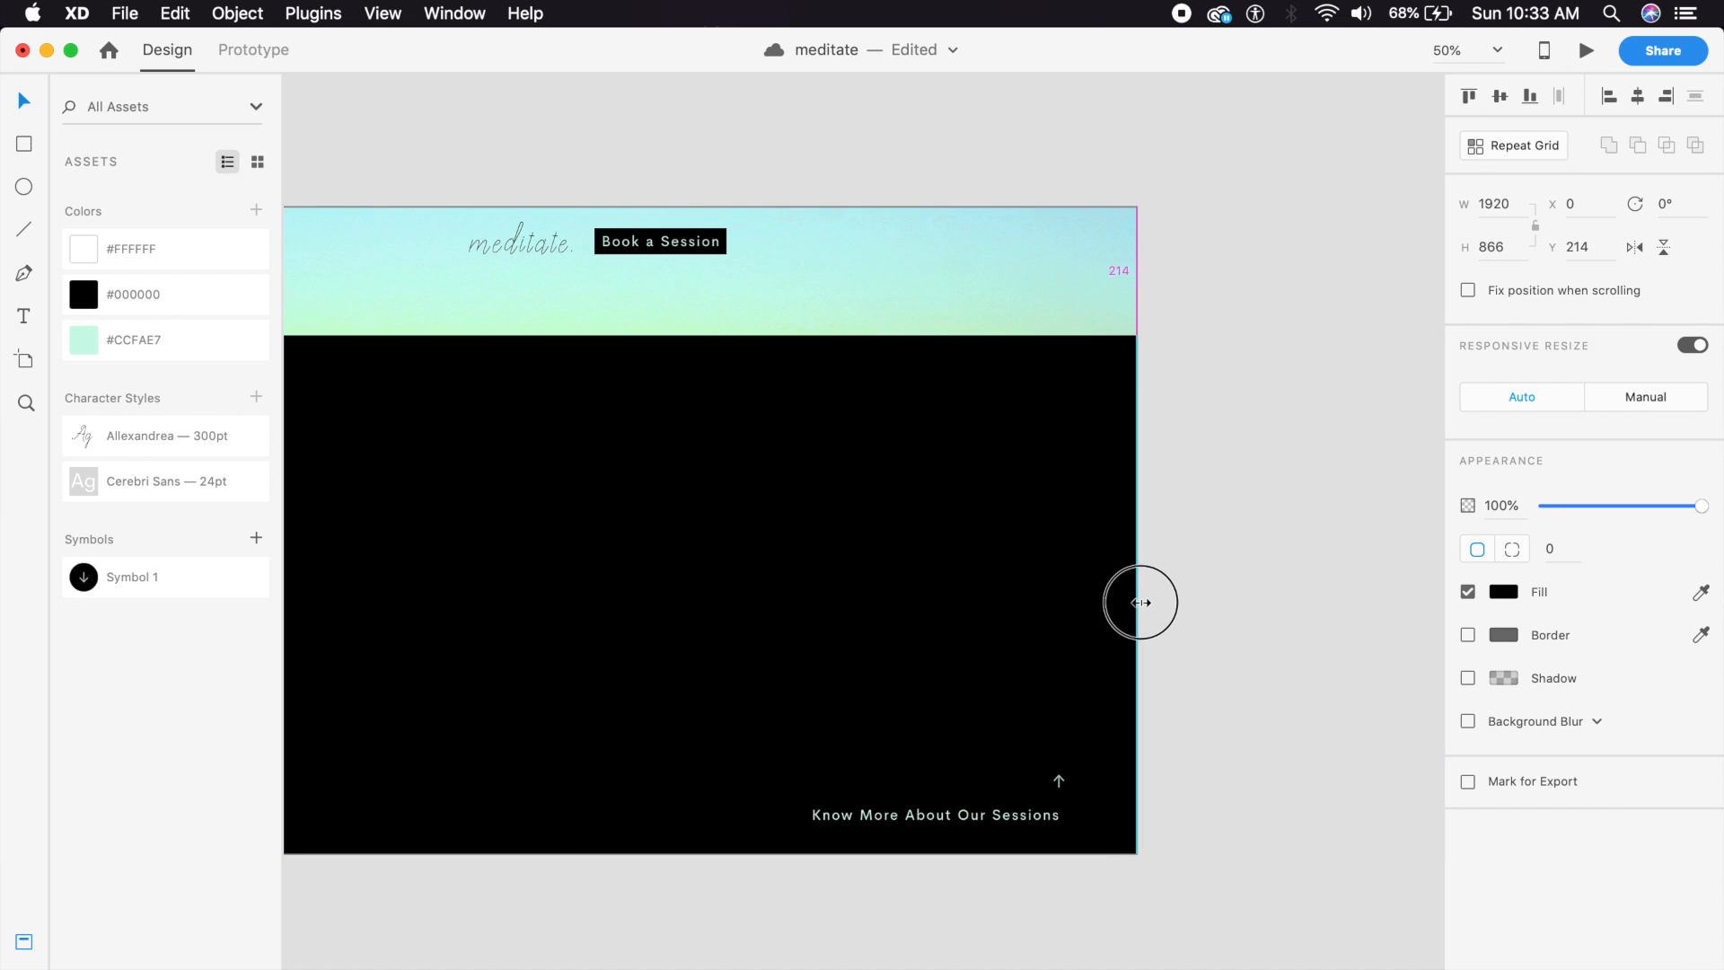
Move "Know More About Our Sessions" above the black rectangle, color it #000000, and align its left edge with the Book a Session button.
left_click_drag(854, 665, 1175, 663)
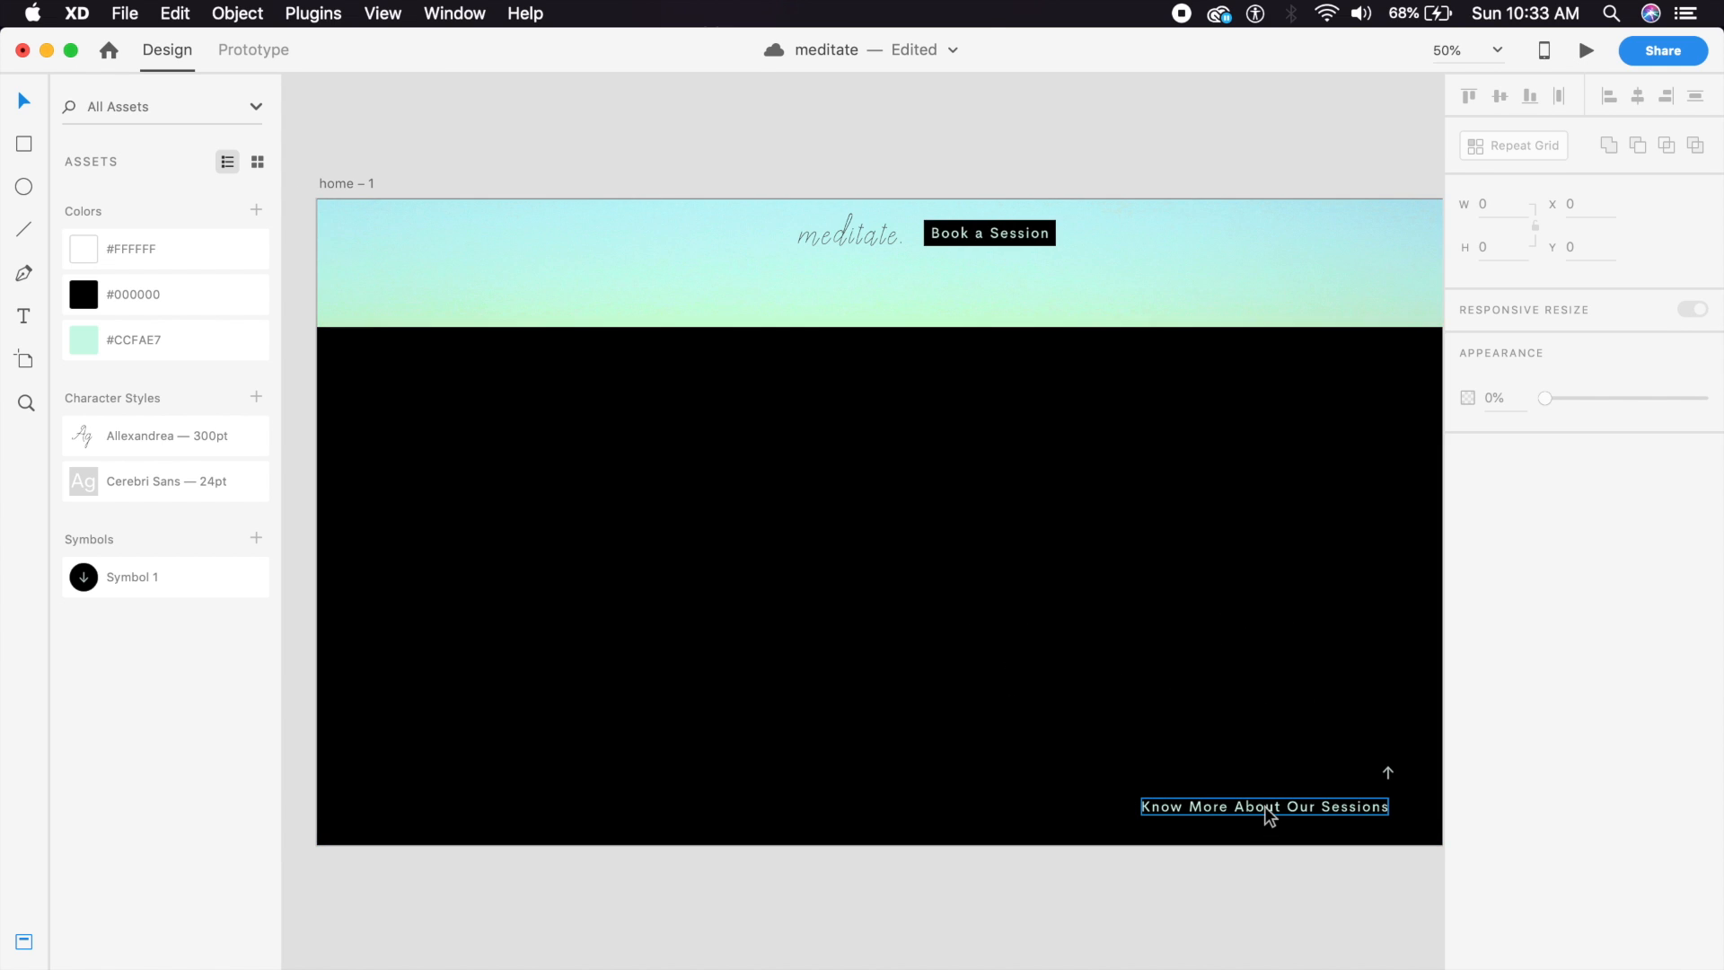
left_click_drag(1268, 815, 1249, 306)
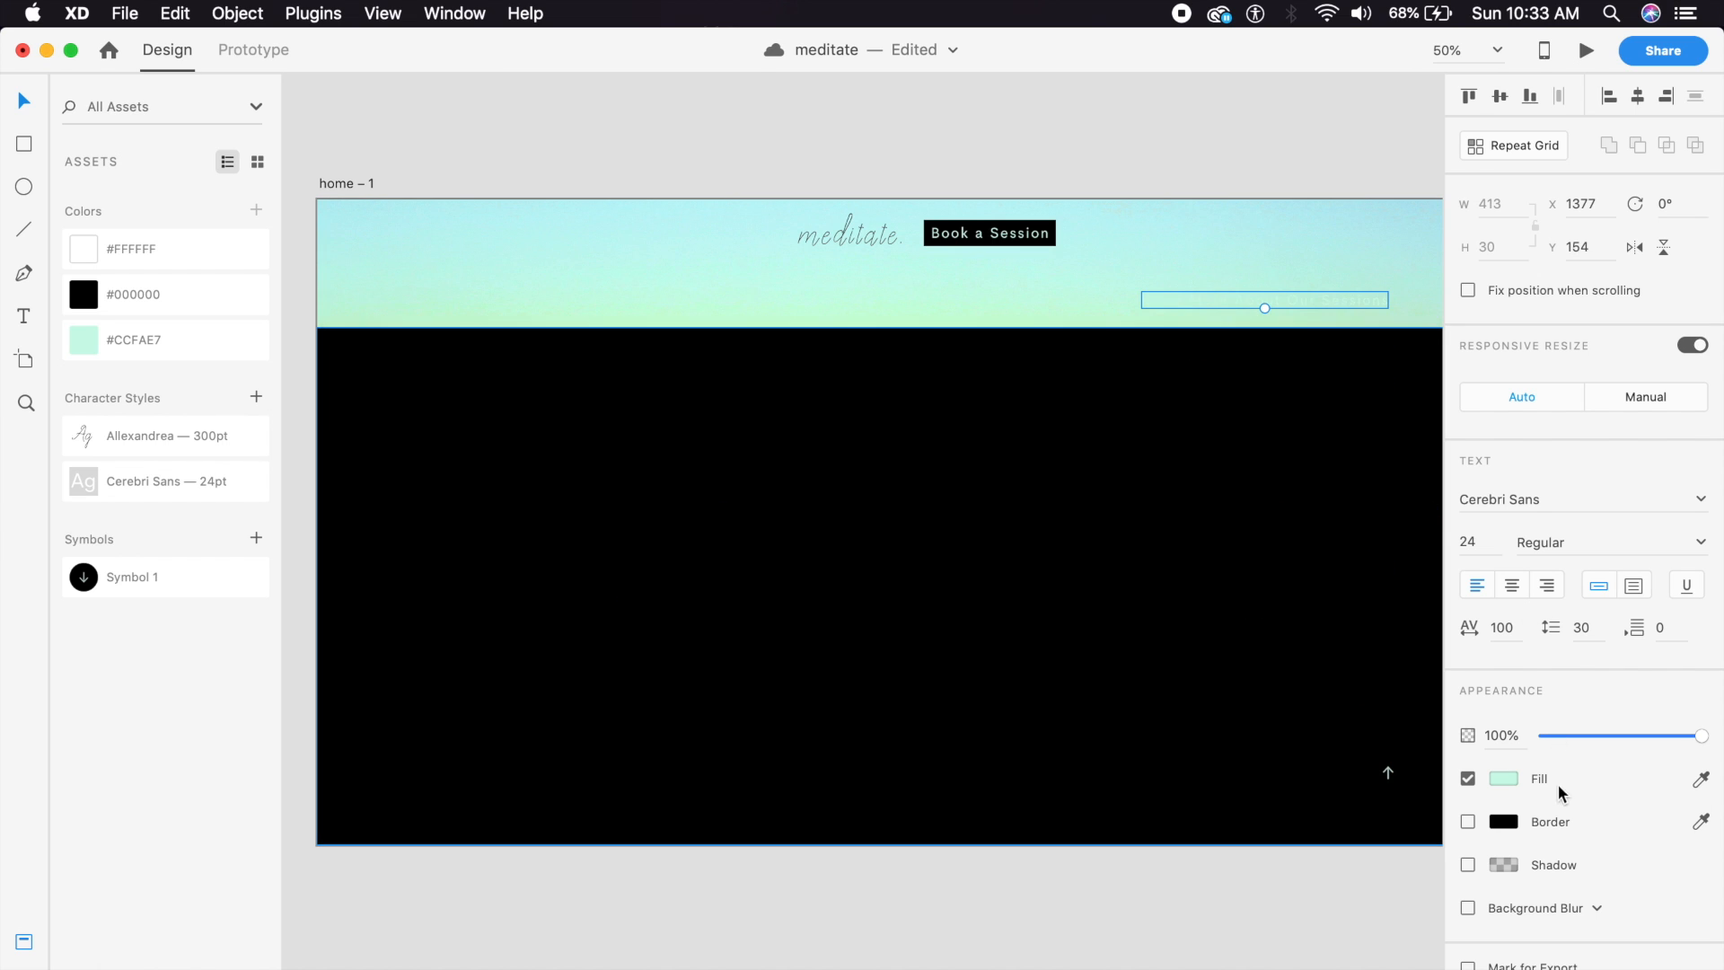
left_click(1500, 780)
left_click_drag(1322, 772, 1125, 911)
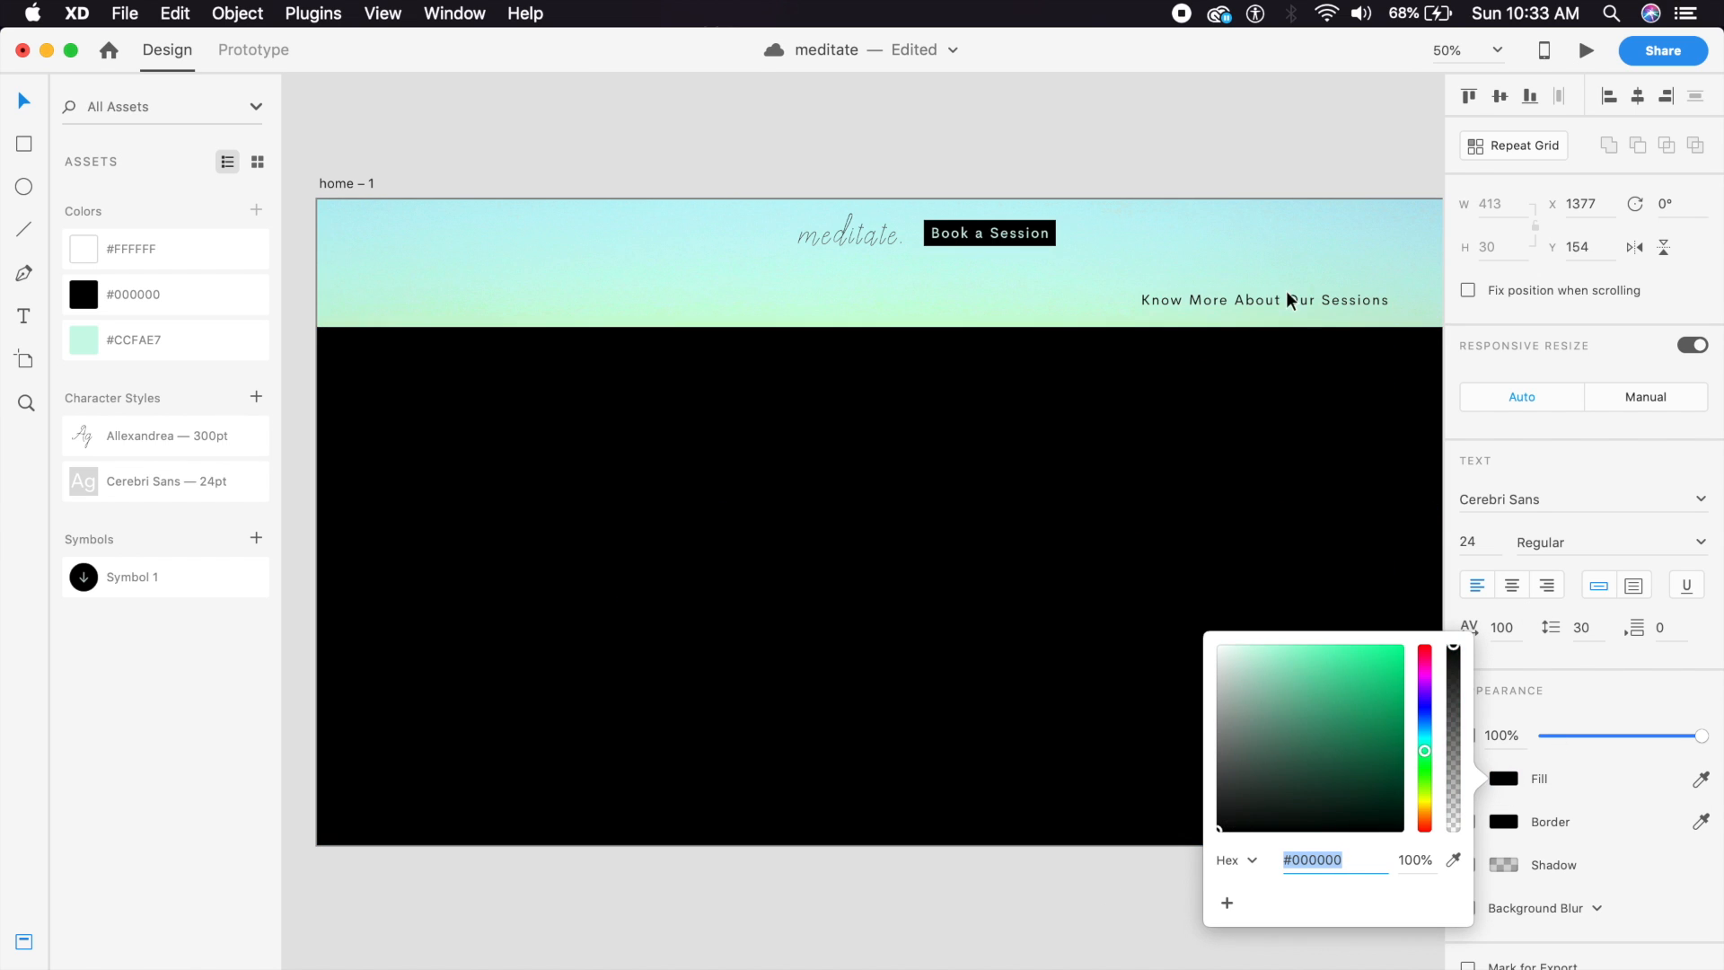
left_click_drag(1289, 302, 1069, 296)
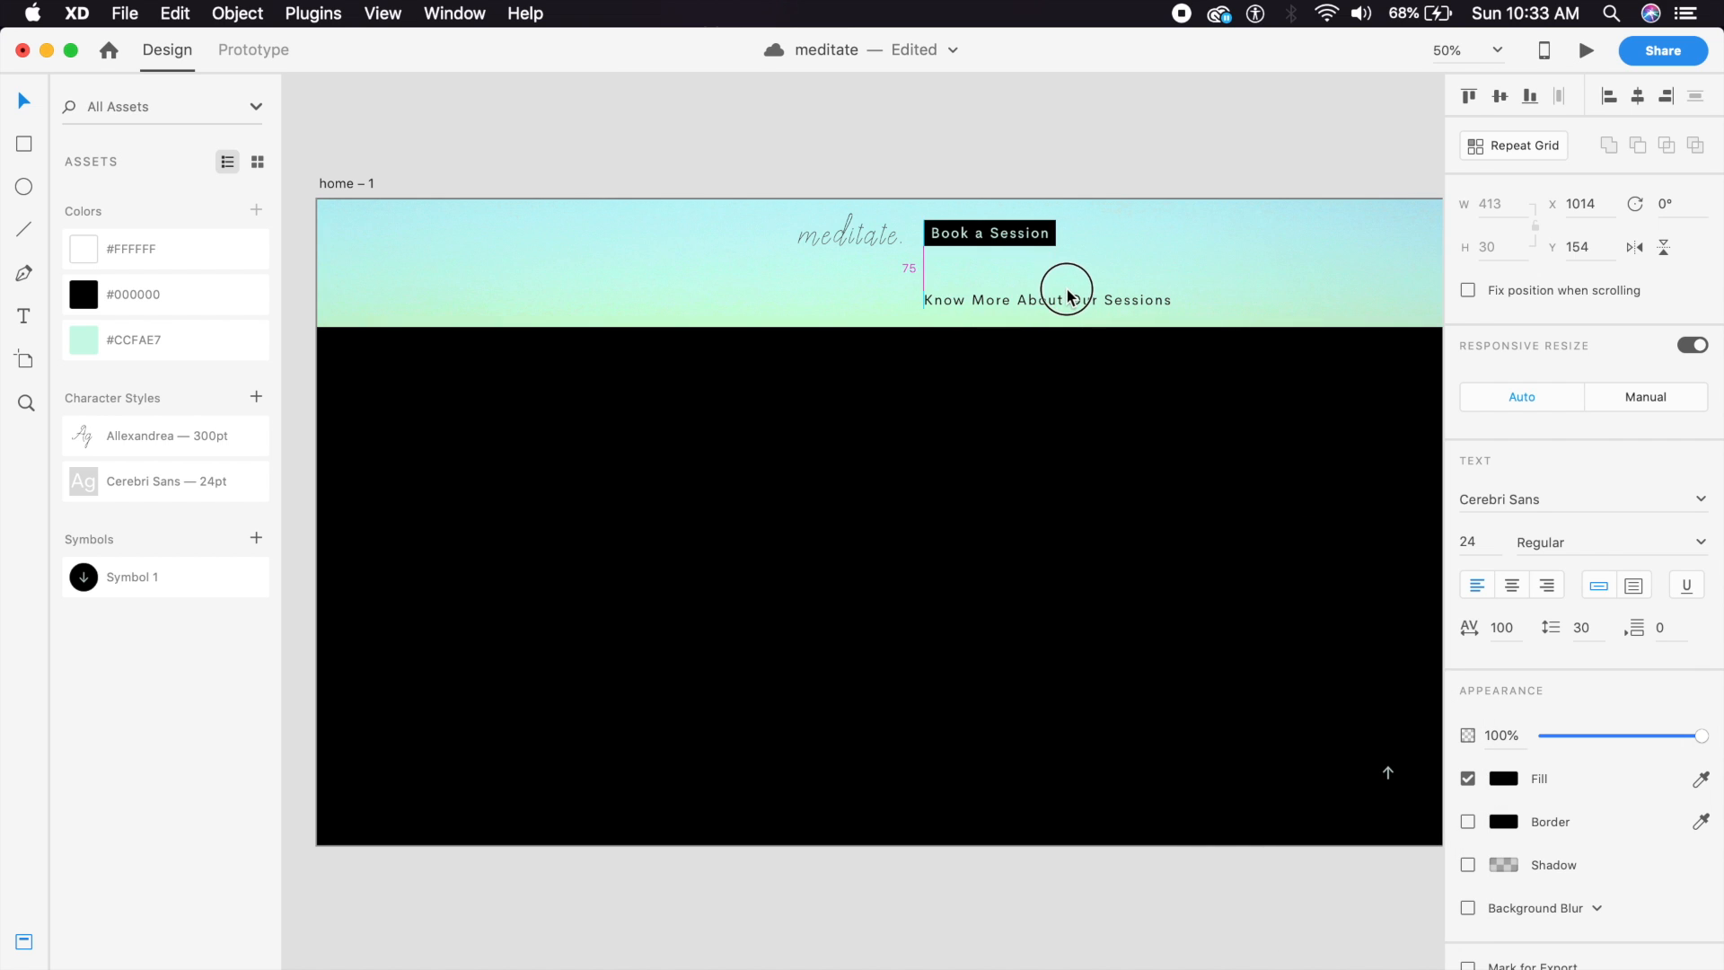
Enlarge the "Know More About Our Sessions" text to size 36 and position it at Y 148.
double_click(1010, 299)
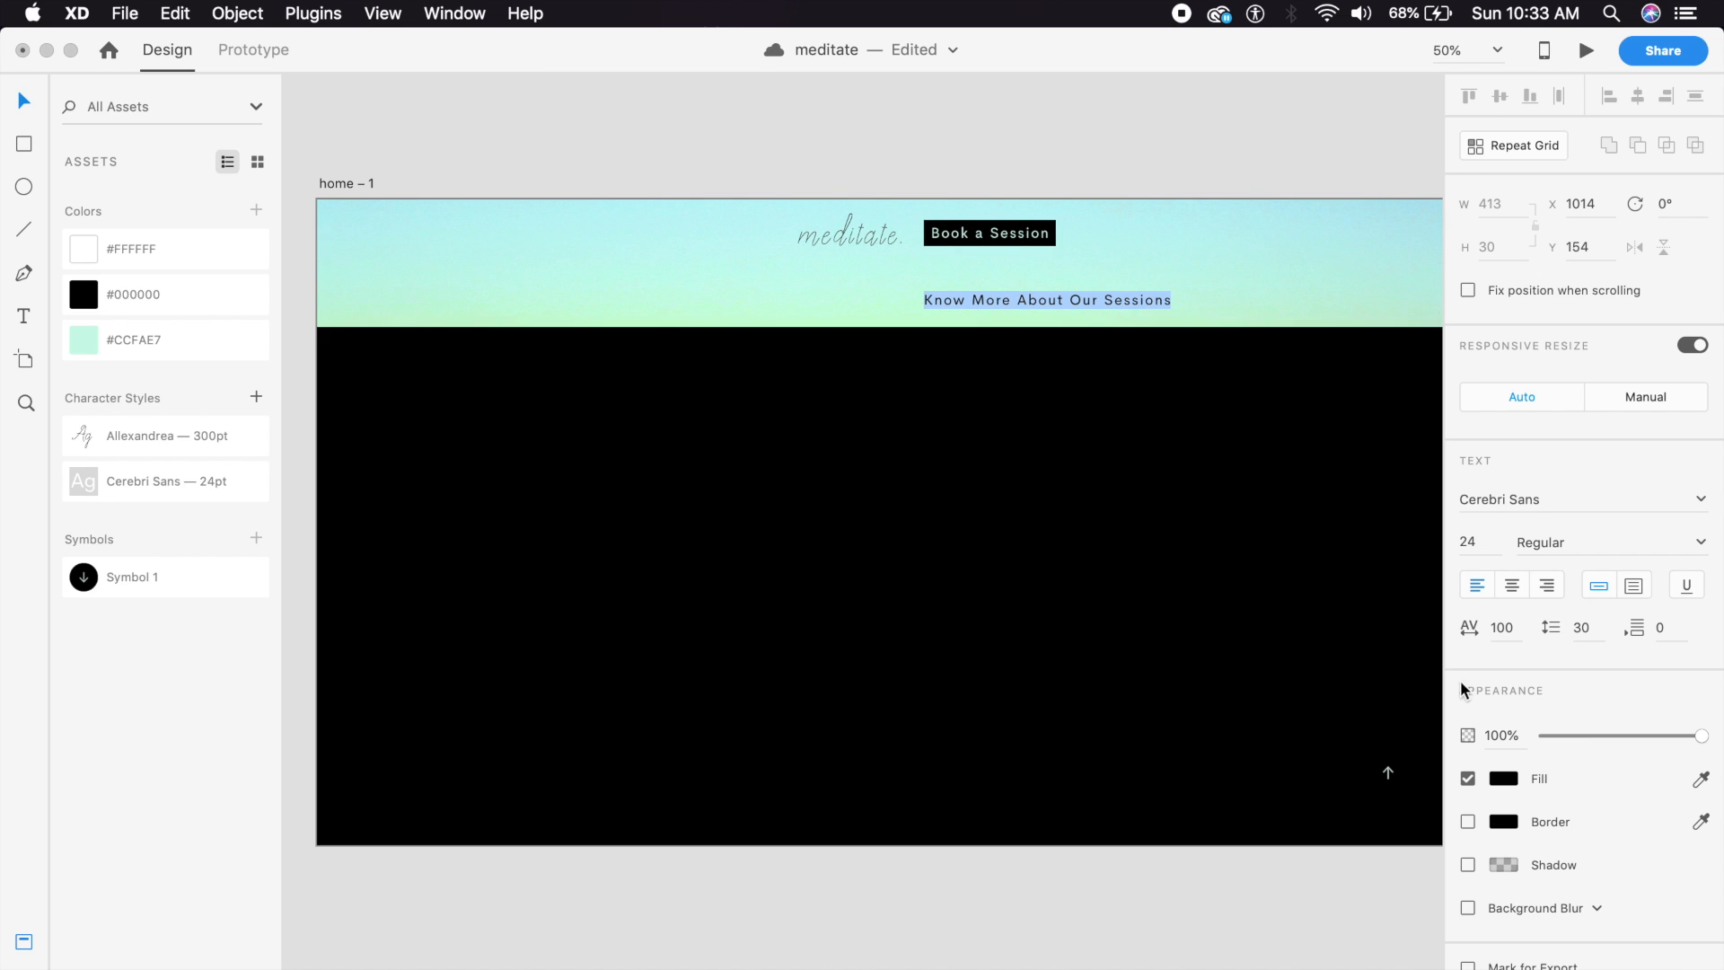
left_click(1471, 542)
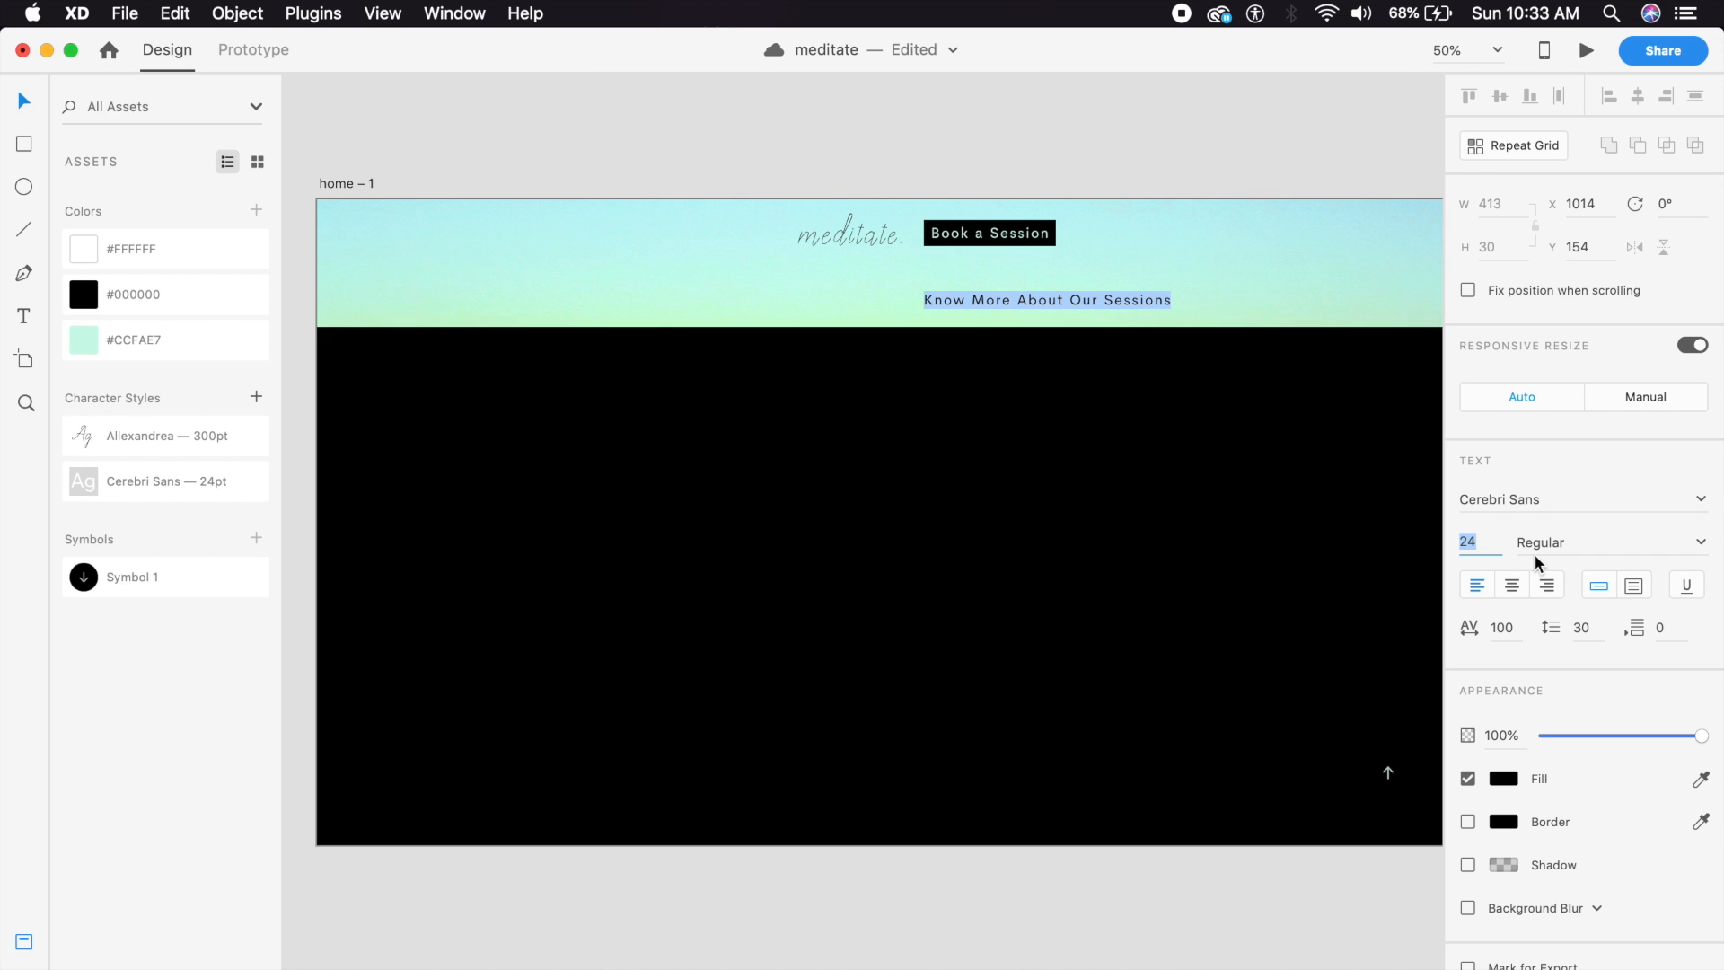
left_click(1300, 99)
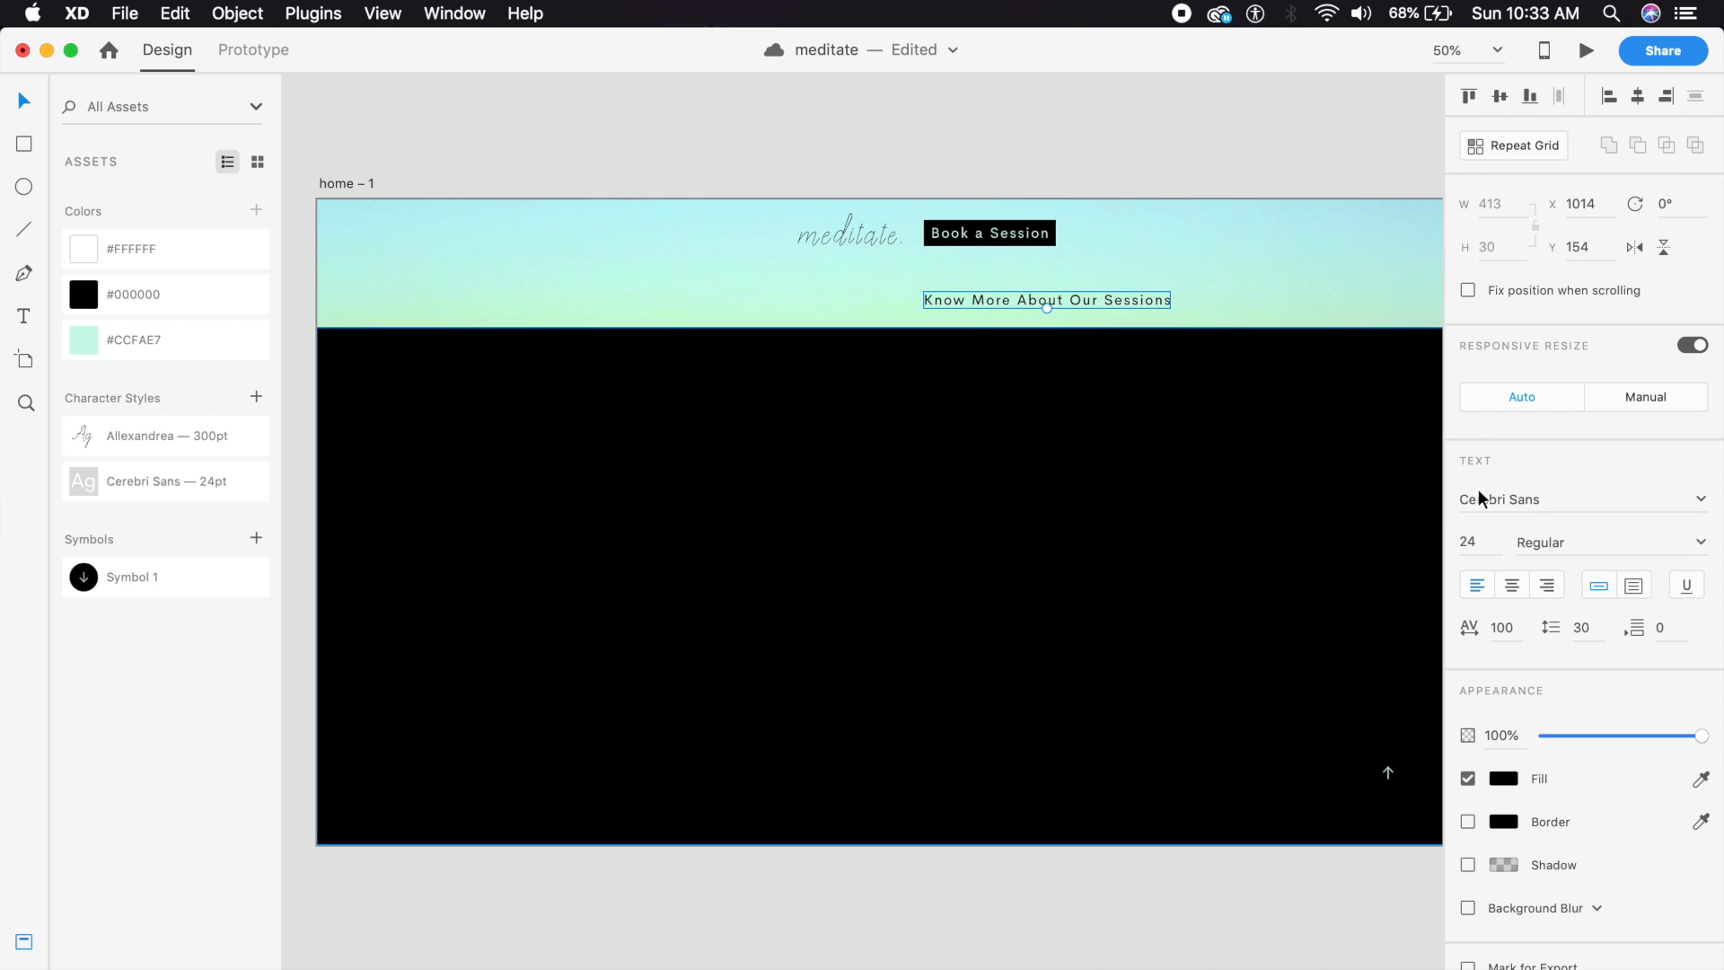
left_click_drag(1047, 308, 1125, 302)
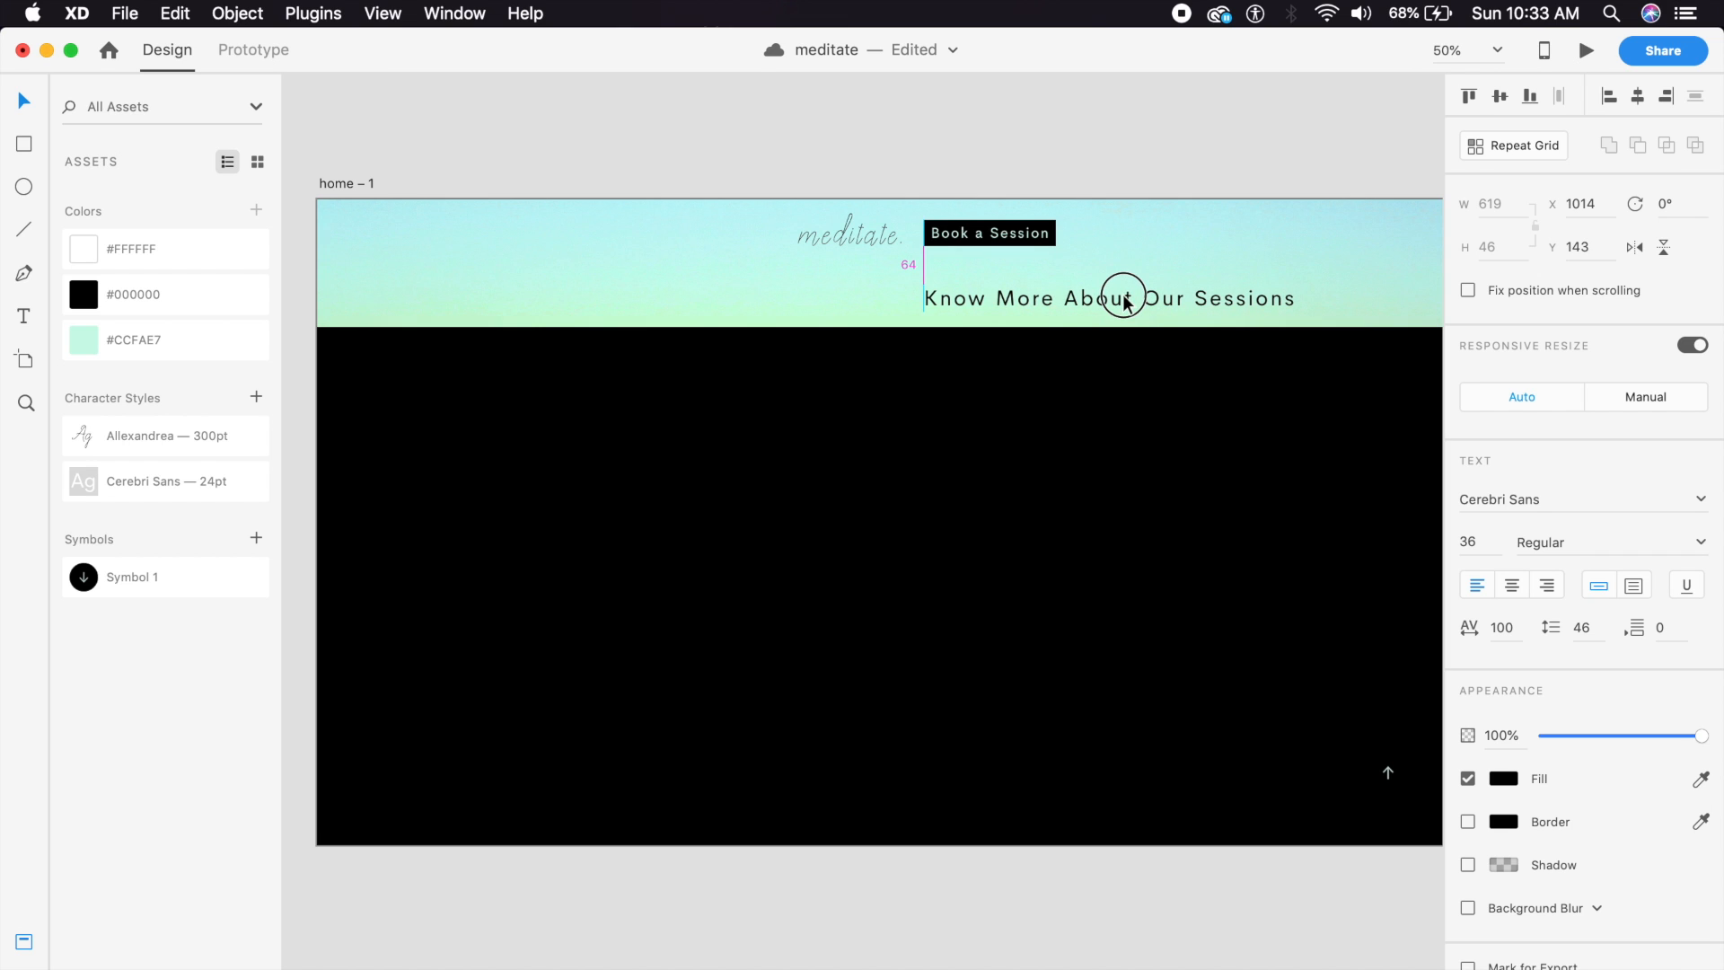
left_click_drag(1124, 301, 1126, 314)
key("shift+Up")
key("shift+Up")
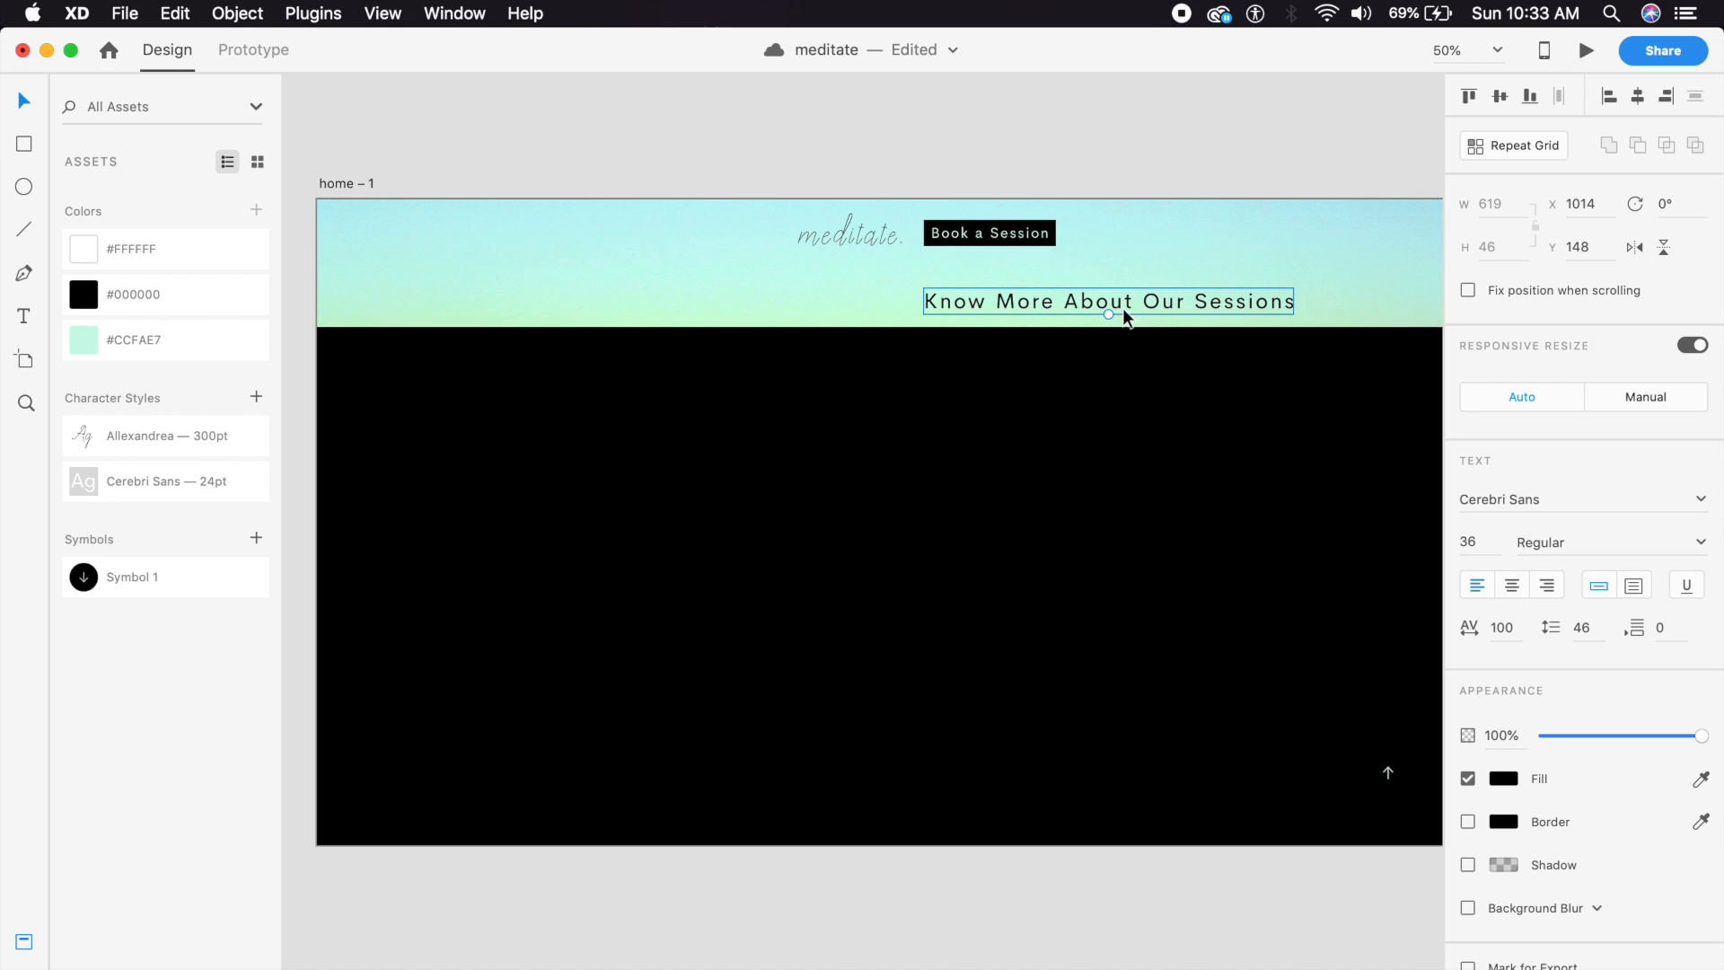
Lock the black rectangle and draw a borderless white rectangle about 942 by 526 overlapping its upper-left corner.
left_click(1052, 347)
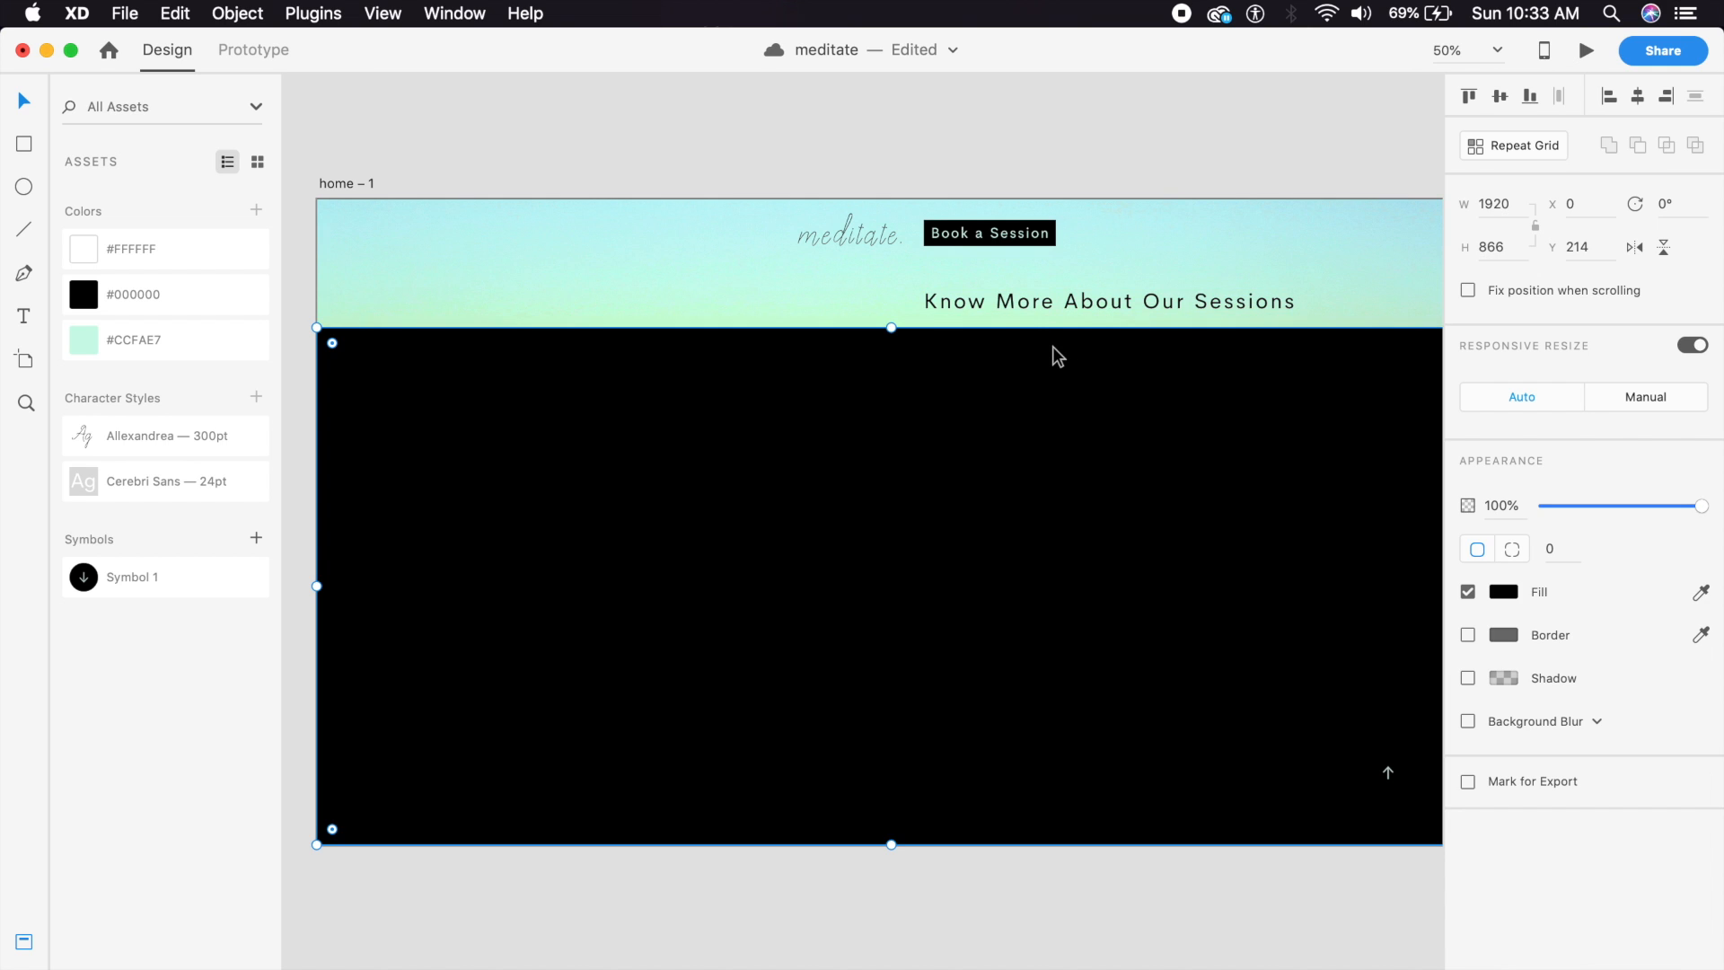
key("super+l")
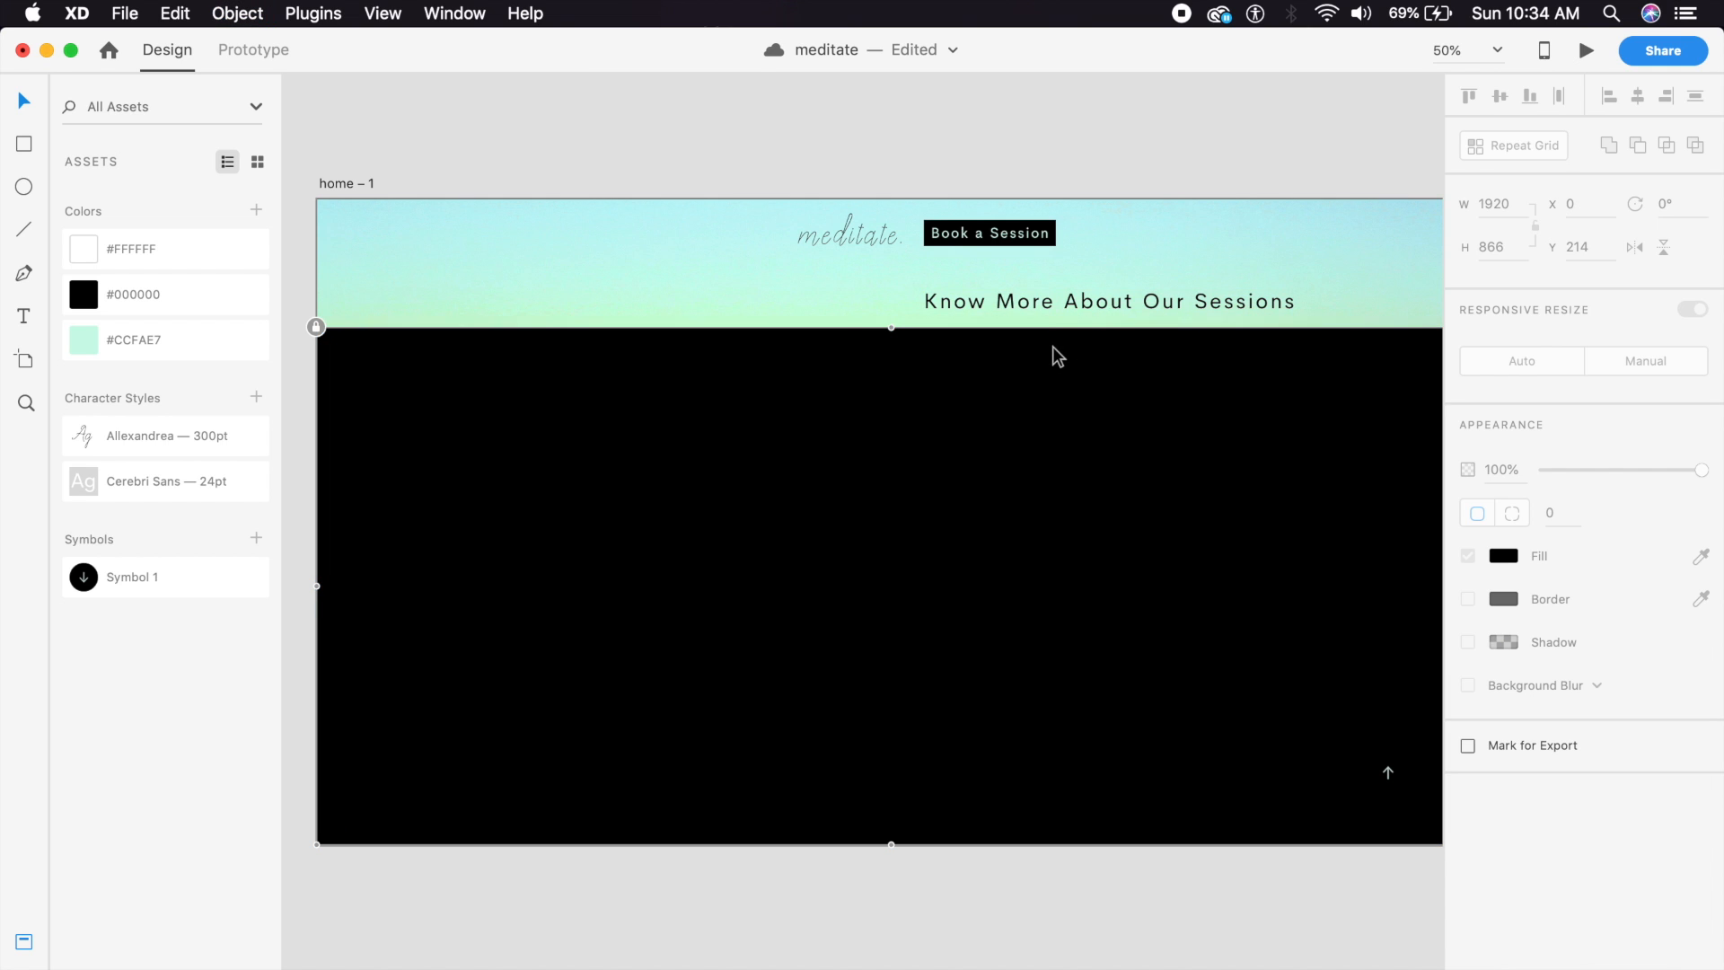
key("space")
left_click_drag(689, 449, 800, 476)
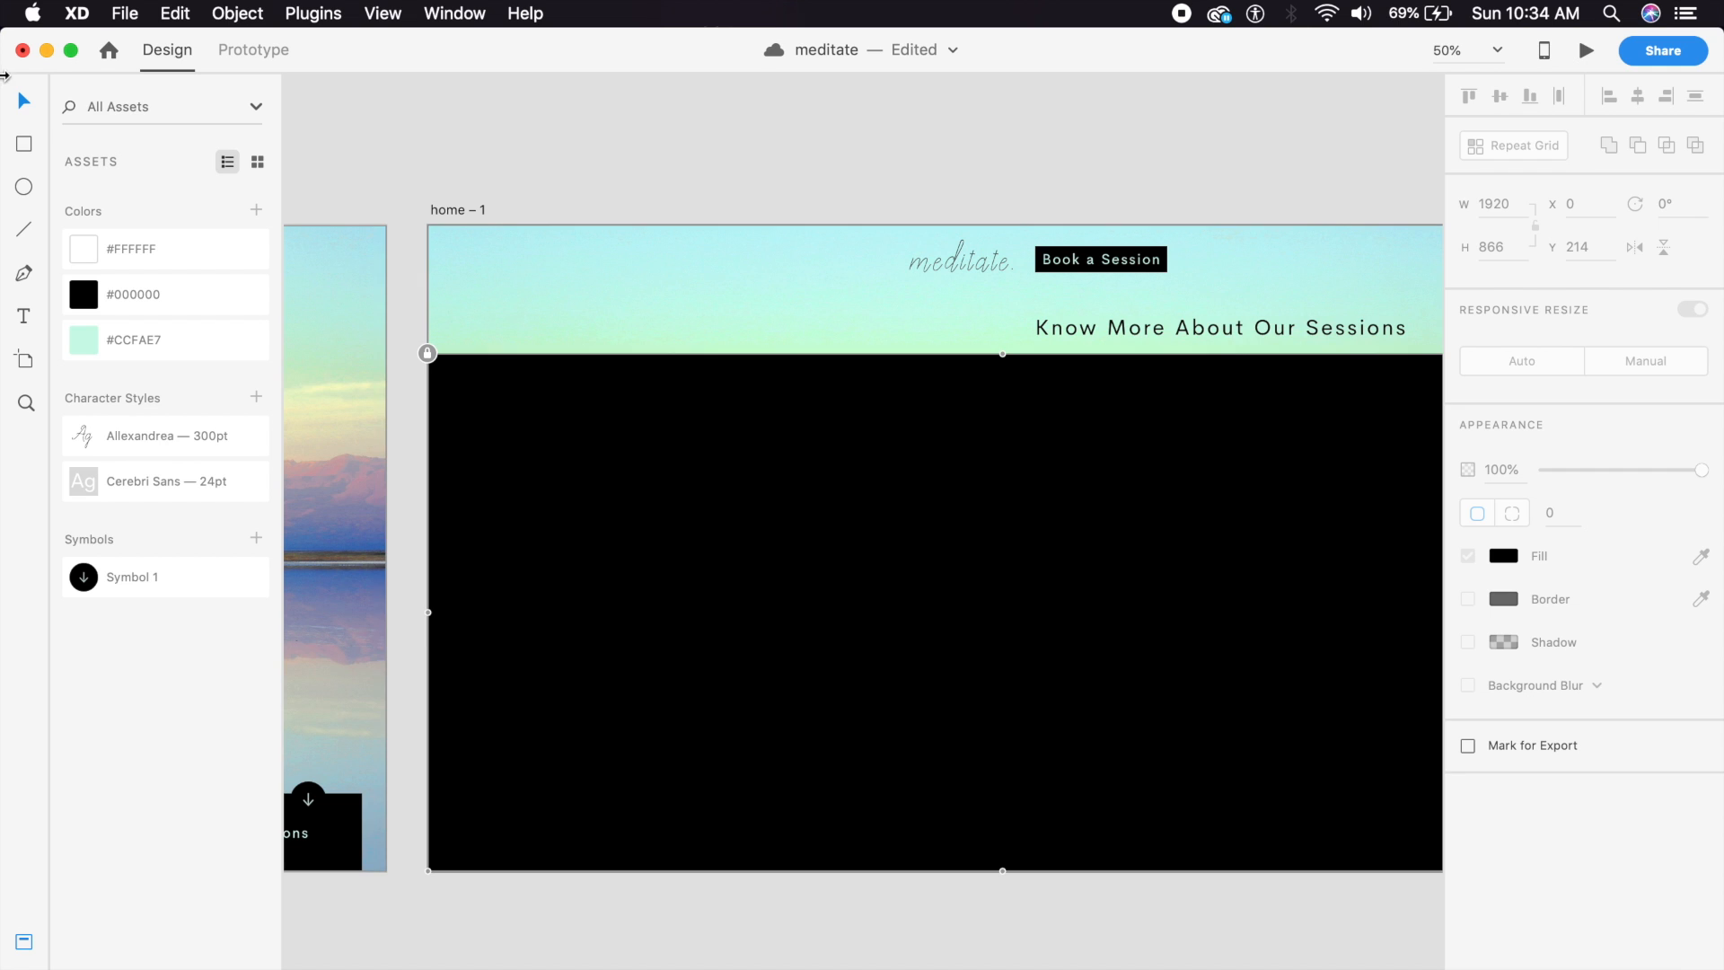
left_click(25, 147)
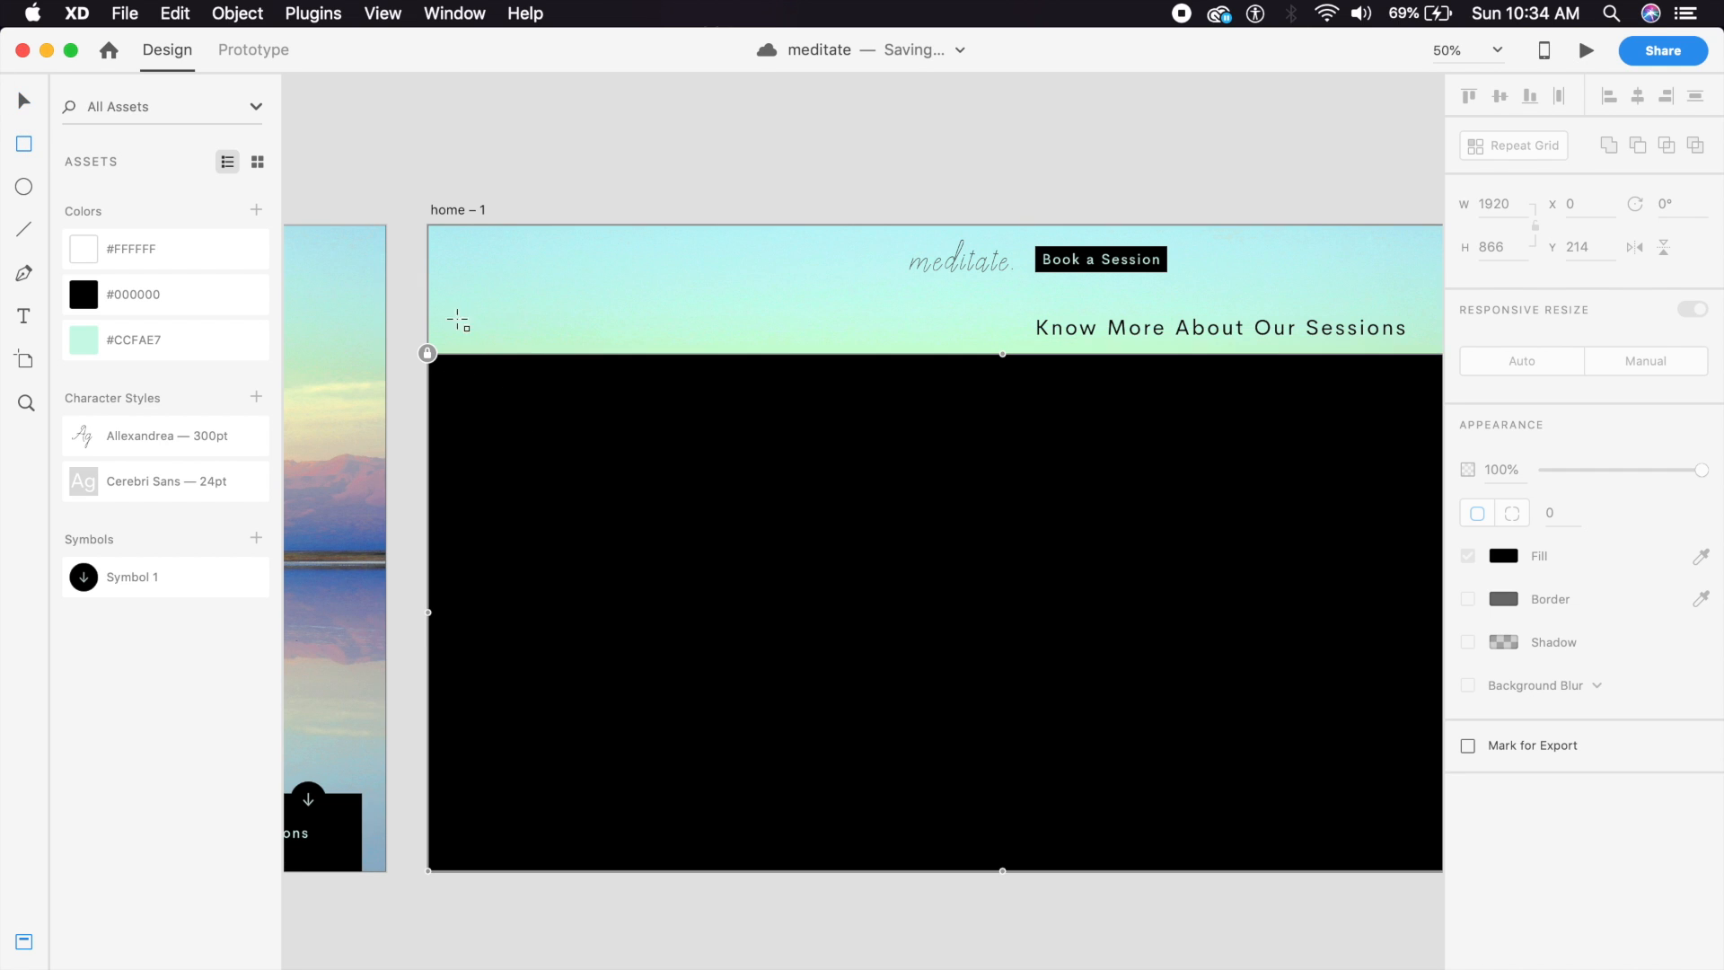
mouse_move(454, 313)
left_mouse_down()
mouse_move(857, 480)
mouse_move(968, 637)
mouse_move(1017, 626)
left_mouse_up()
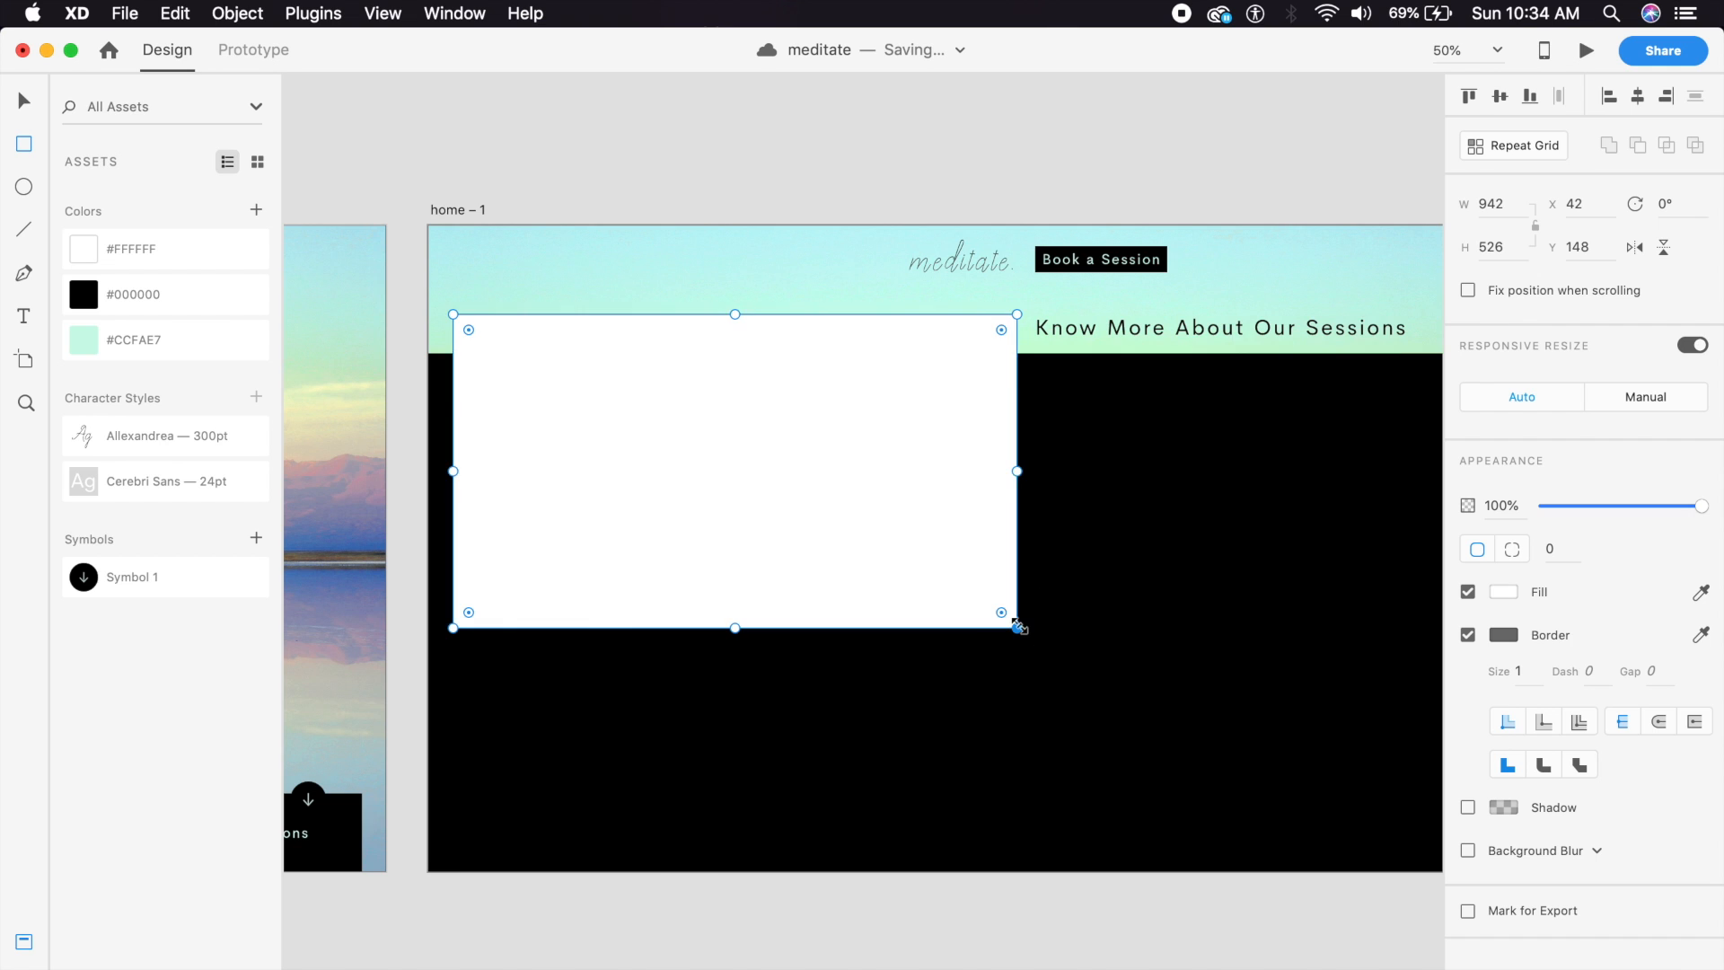
left_click(24, 99)
left_click(1468, 636)
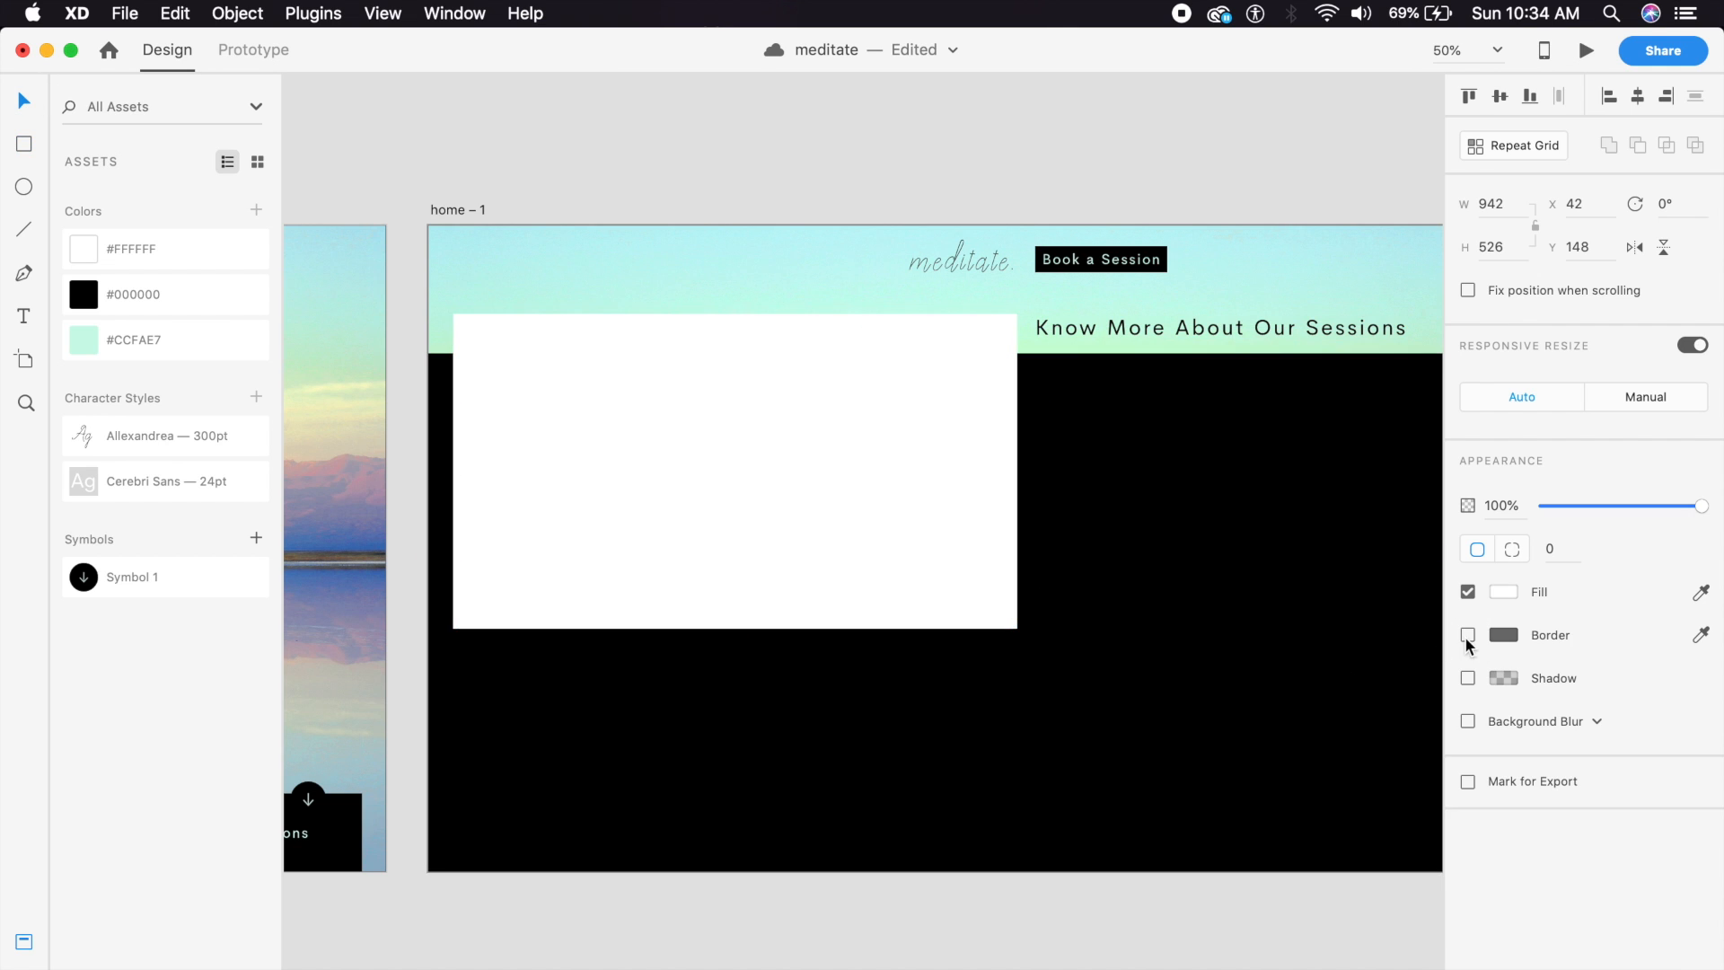
Fill the white rectangle with the photo erik-brolin-711851-unsplash.jpg from the downloads.
left_click(947, 556)
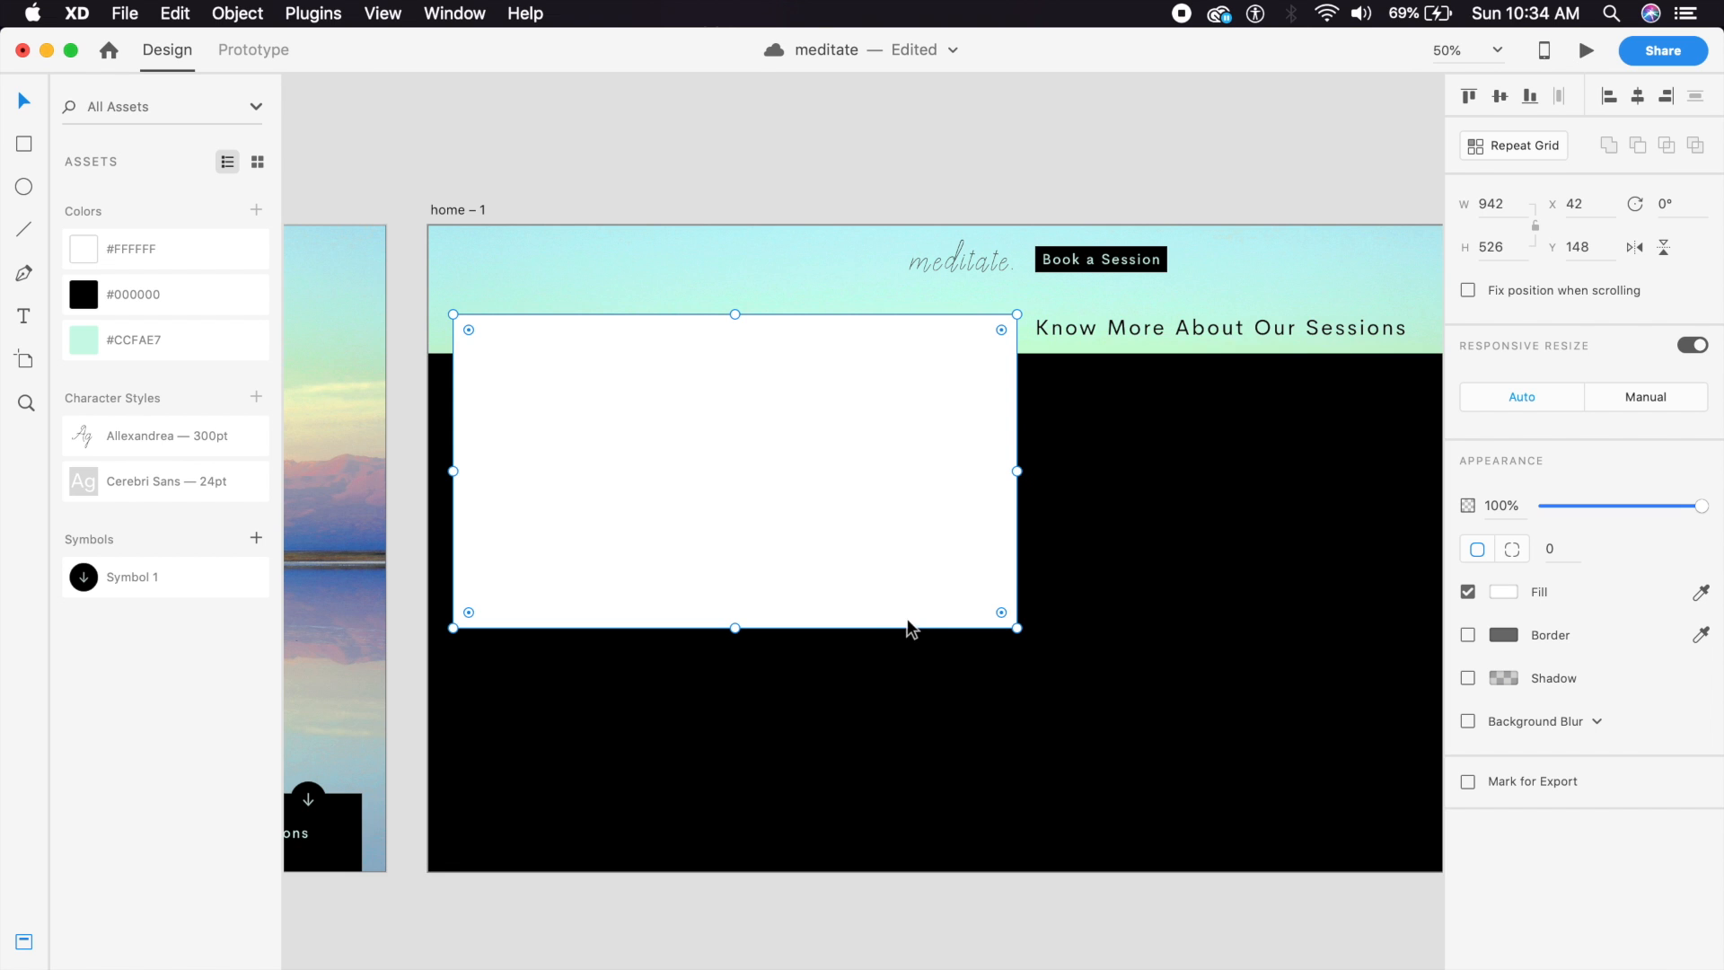
left_click(644, 675)
left_click(1544, 950)
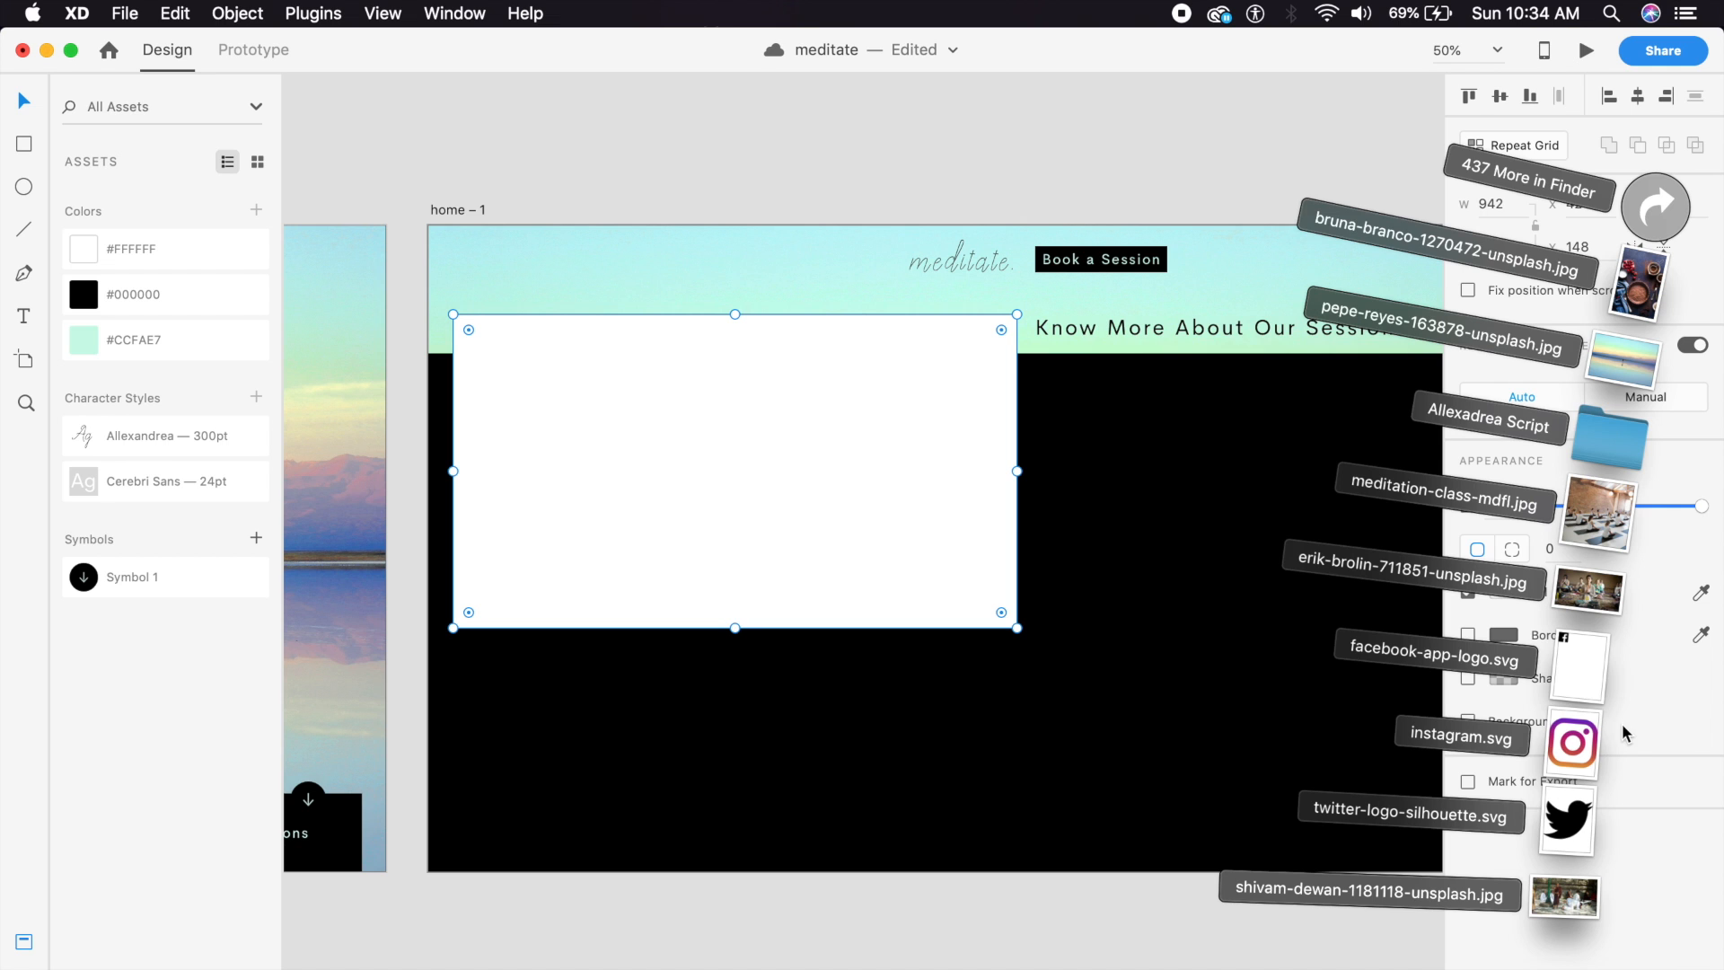
left_click_drag(1594, 611, 843, 578)
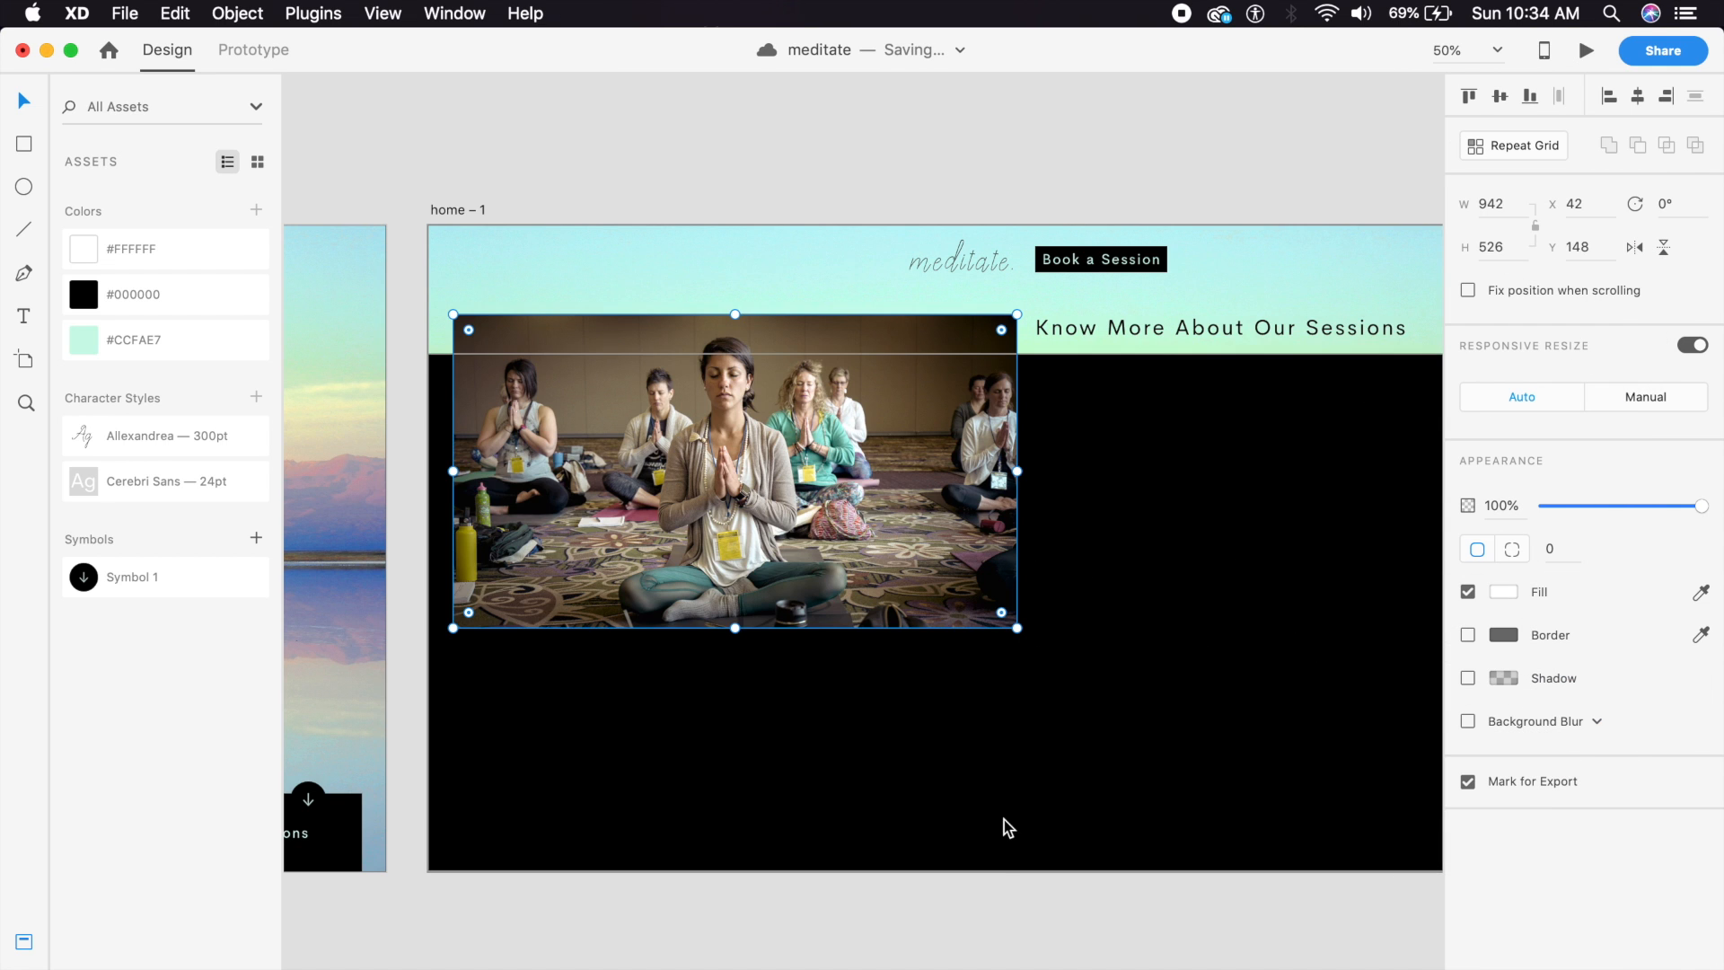
left_click(862, 705)
Draw a 100 by 100 circle overlapping the lower part of the photo's left edge.
scroll(677, 628, "up", 3)
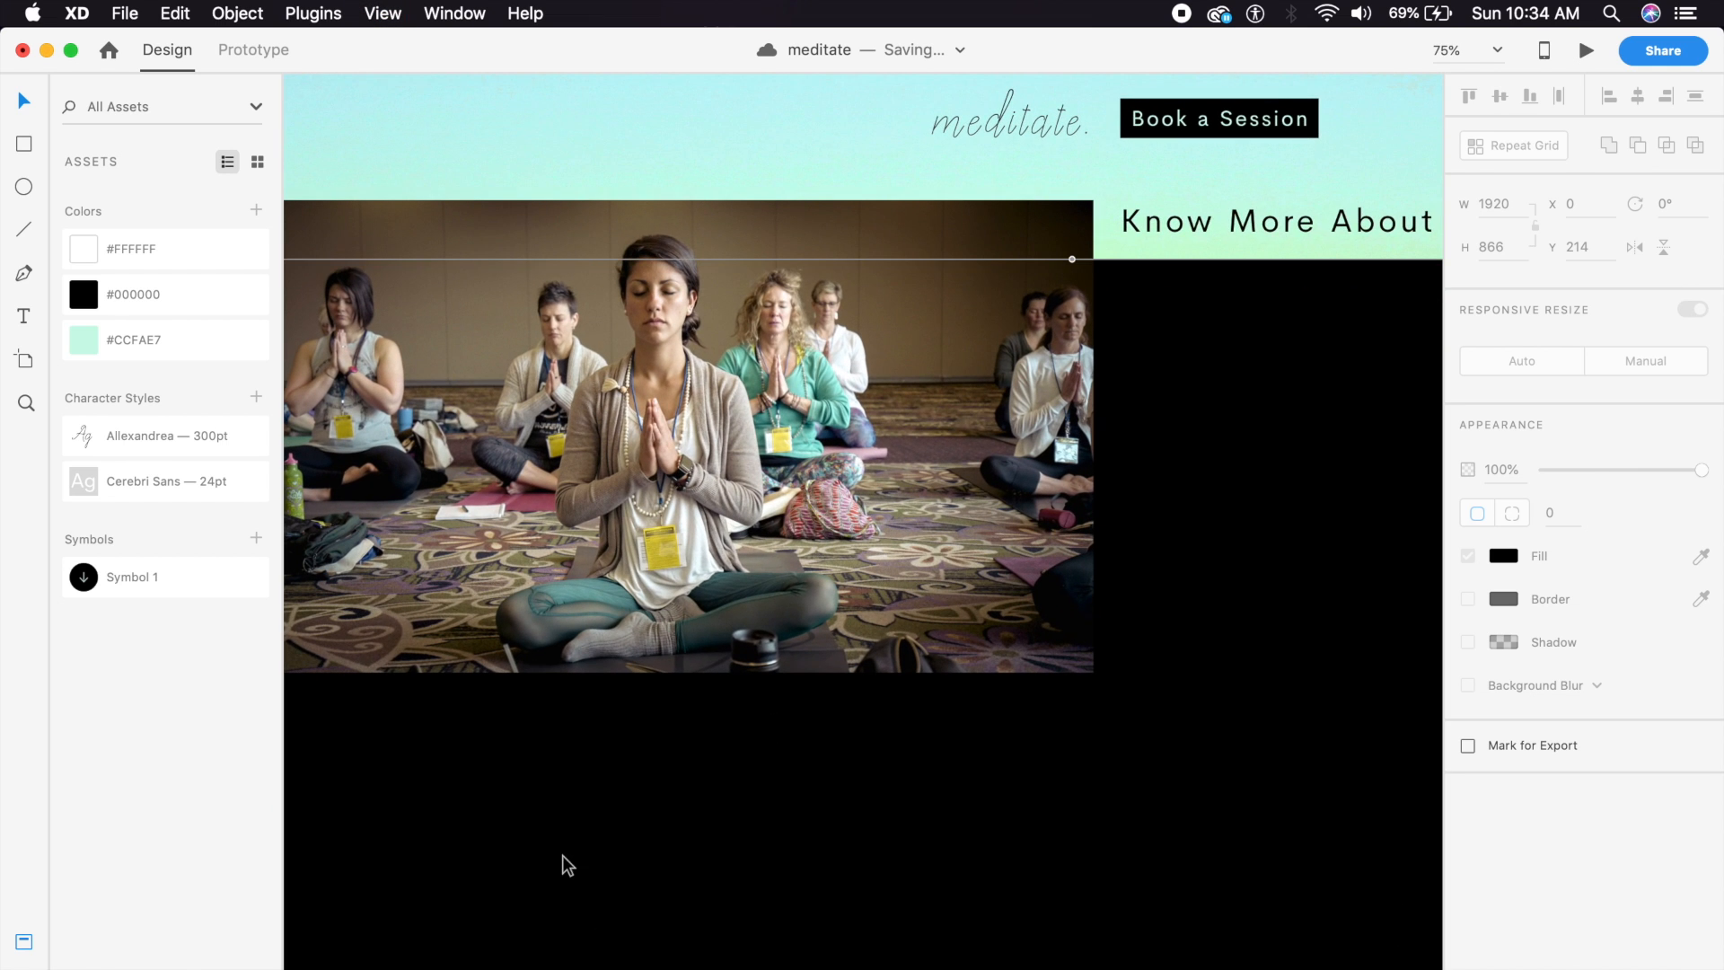
left_click_drag(547, 862, 741, 817)
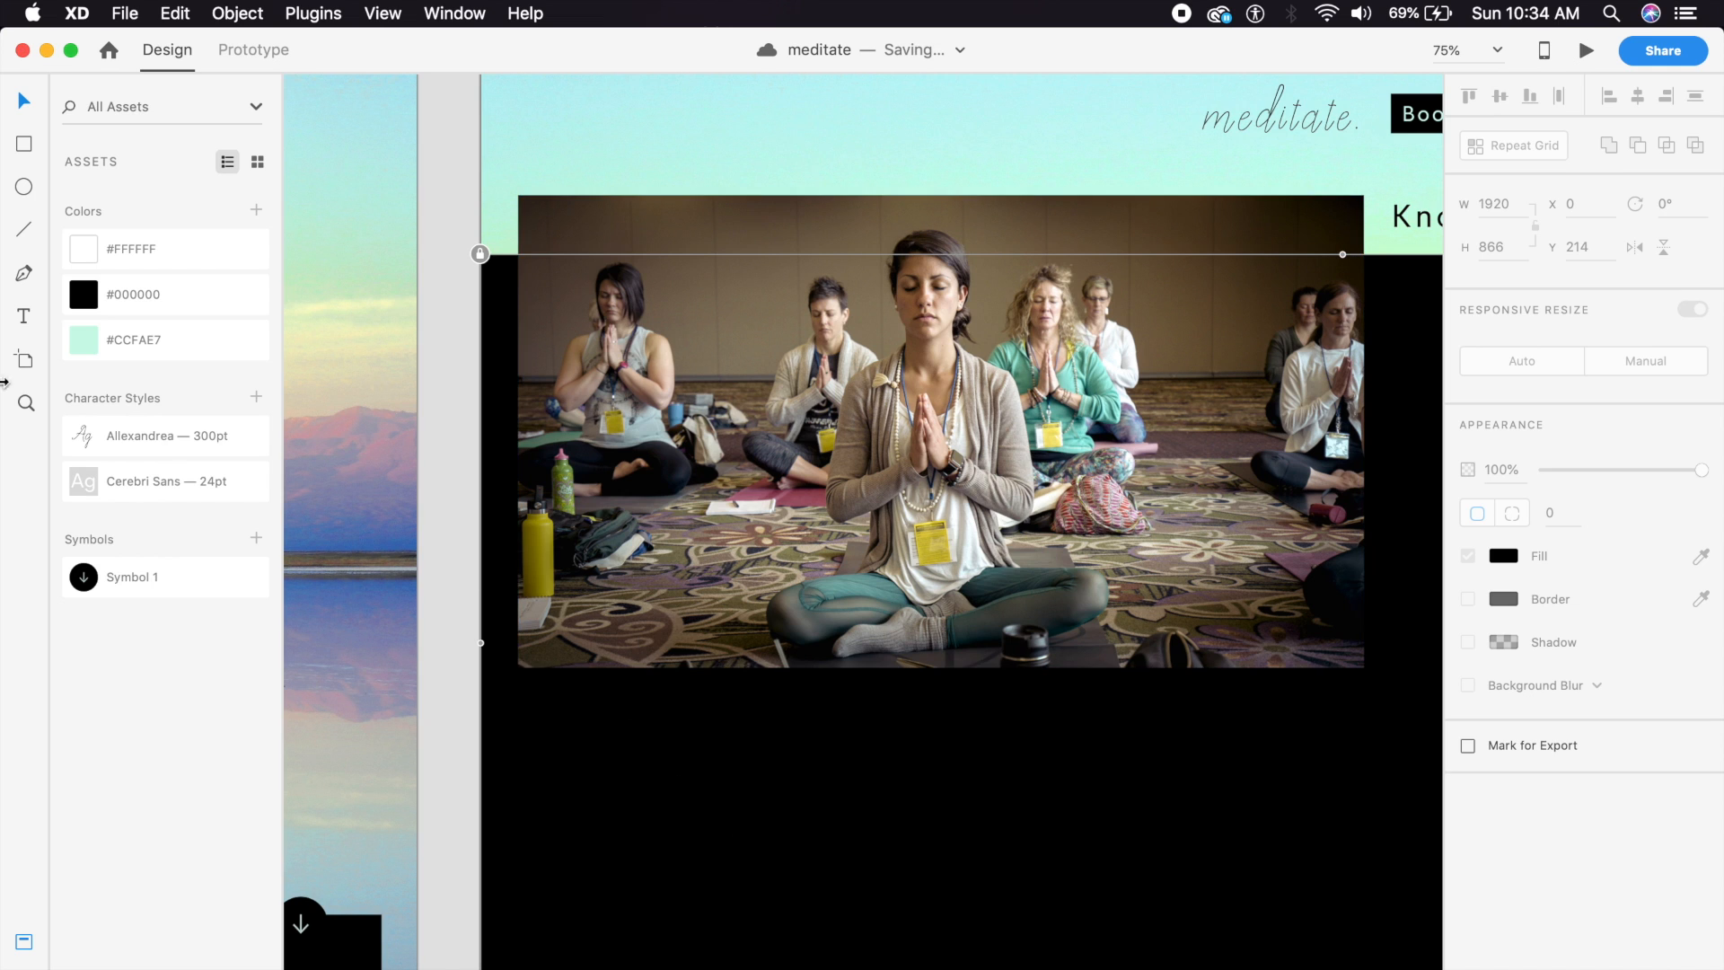
left_click(24, 186)
mouse_move(500, 516)
left_mouse_down()
mouse_move(528, 562)
mouse_move(594, 608)
left_mouse_up()
left_click(23, 100)
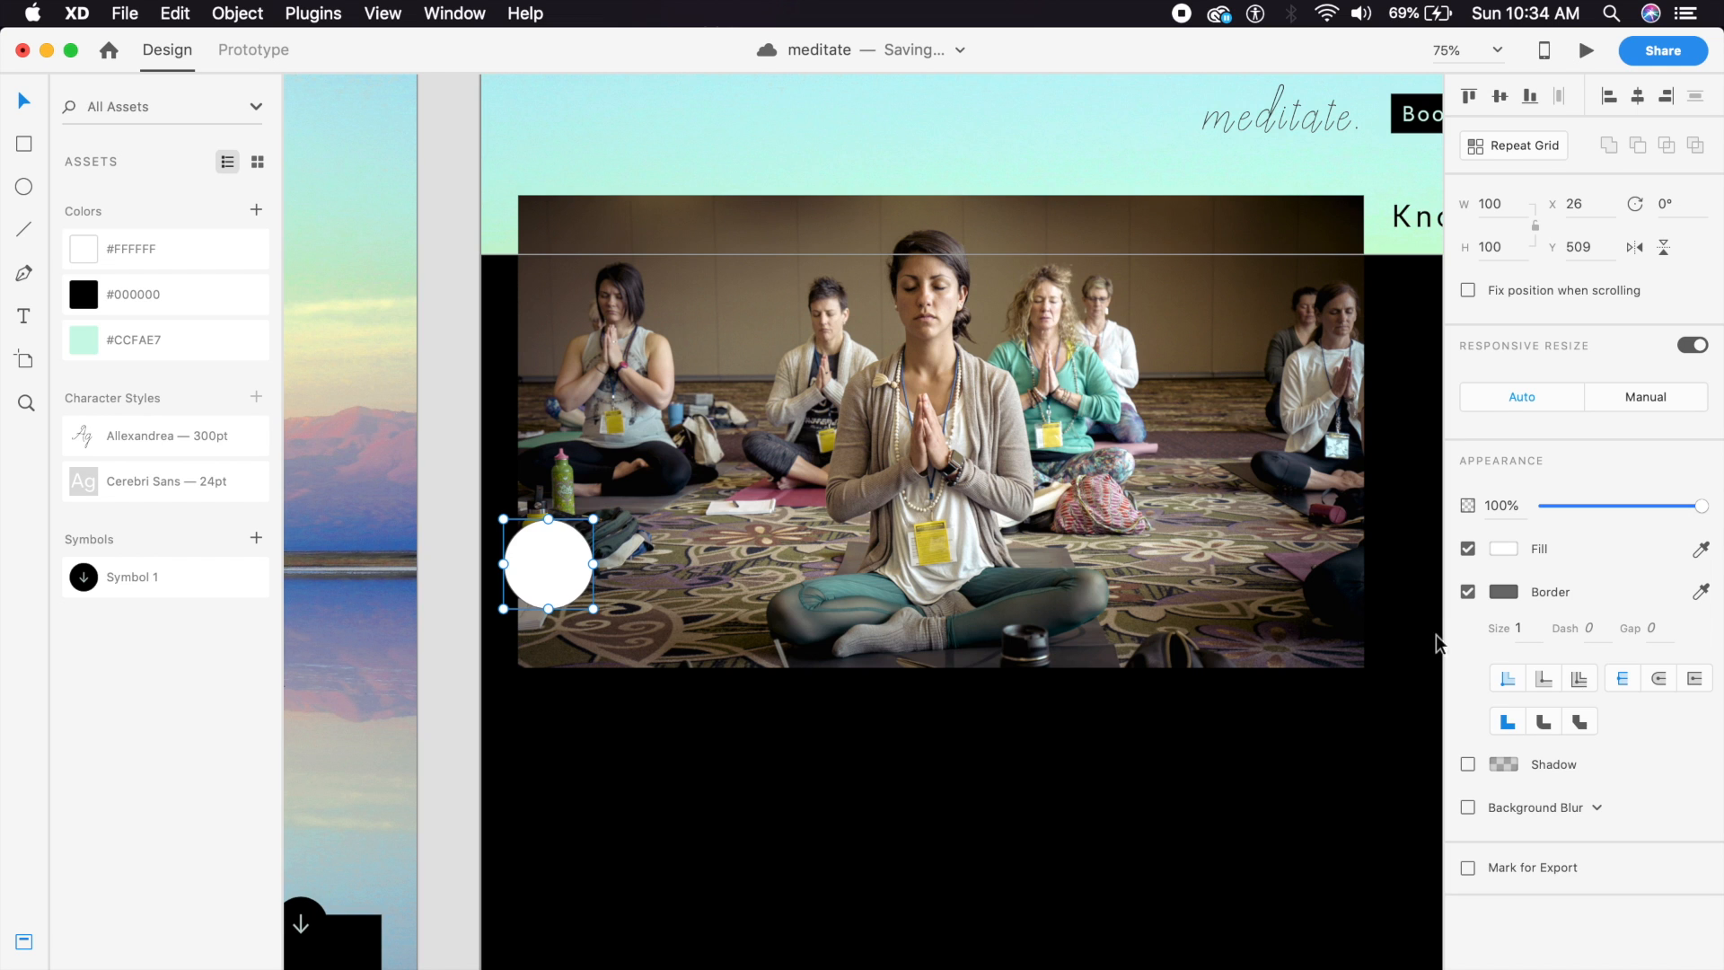
Remove the circle's border, fill it with #CCFAE7, and set its opacity to 40%.
left_click(1468, 592)
left_click(134, 340)
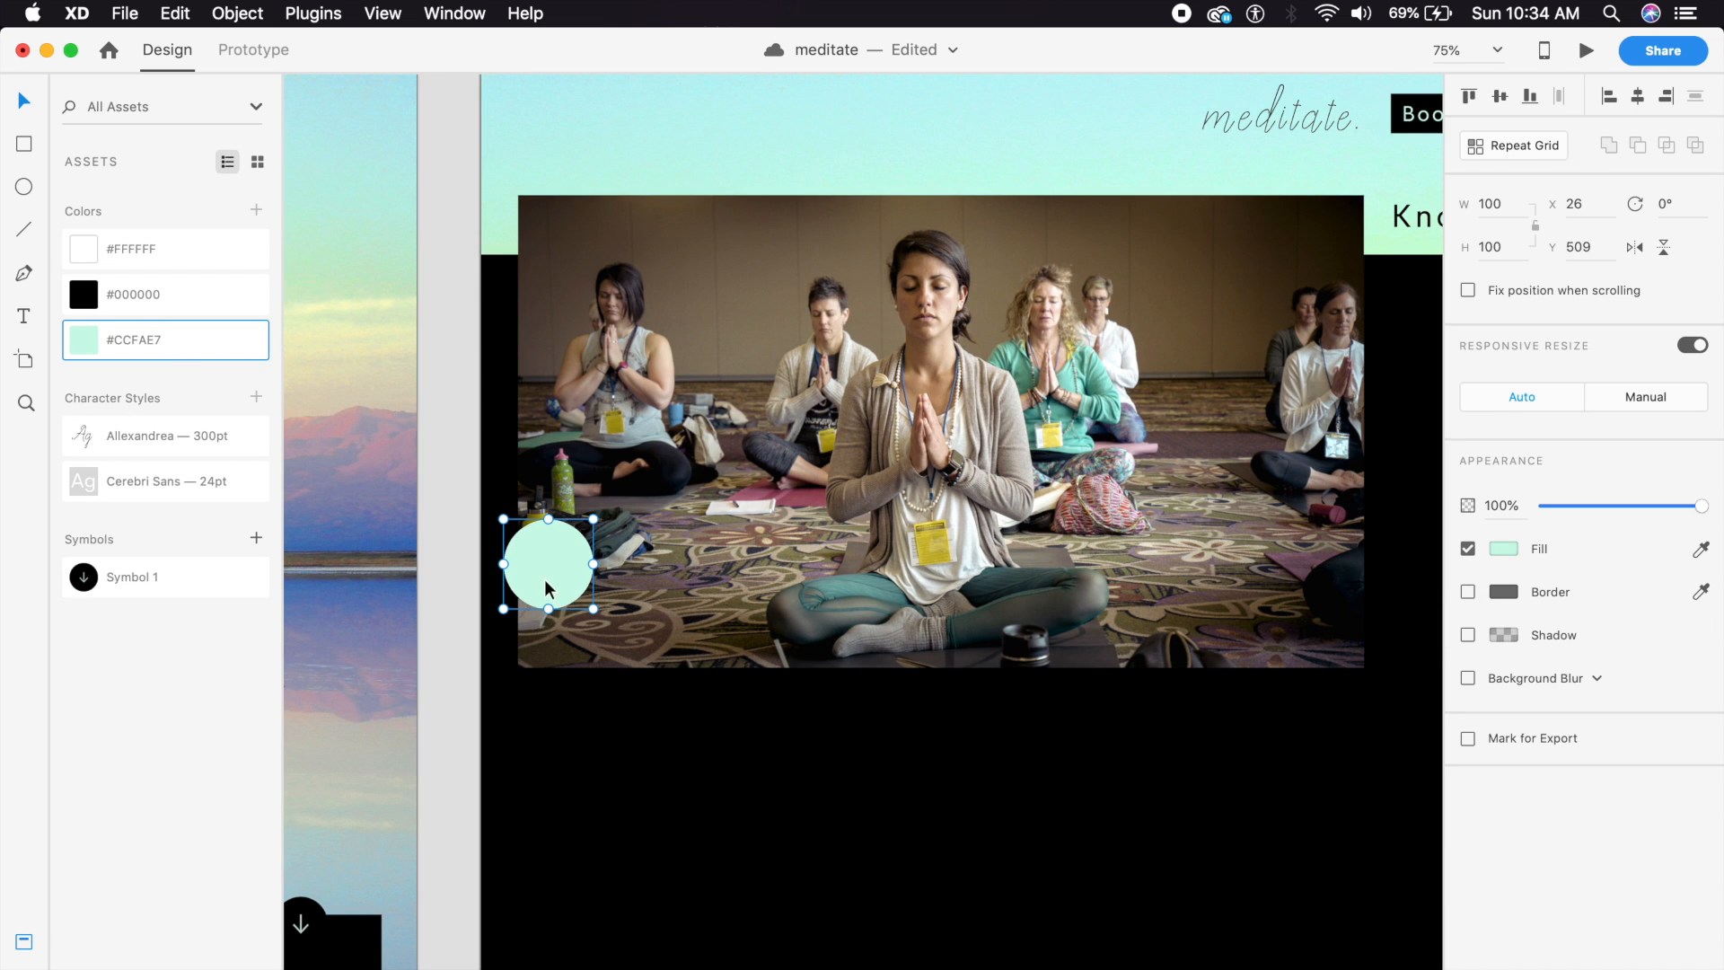
left_click(1513, 505)
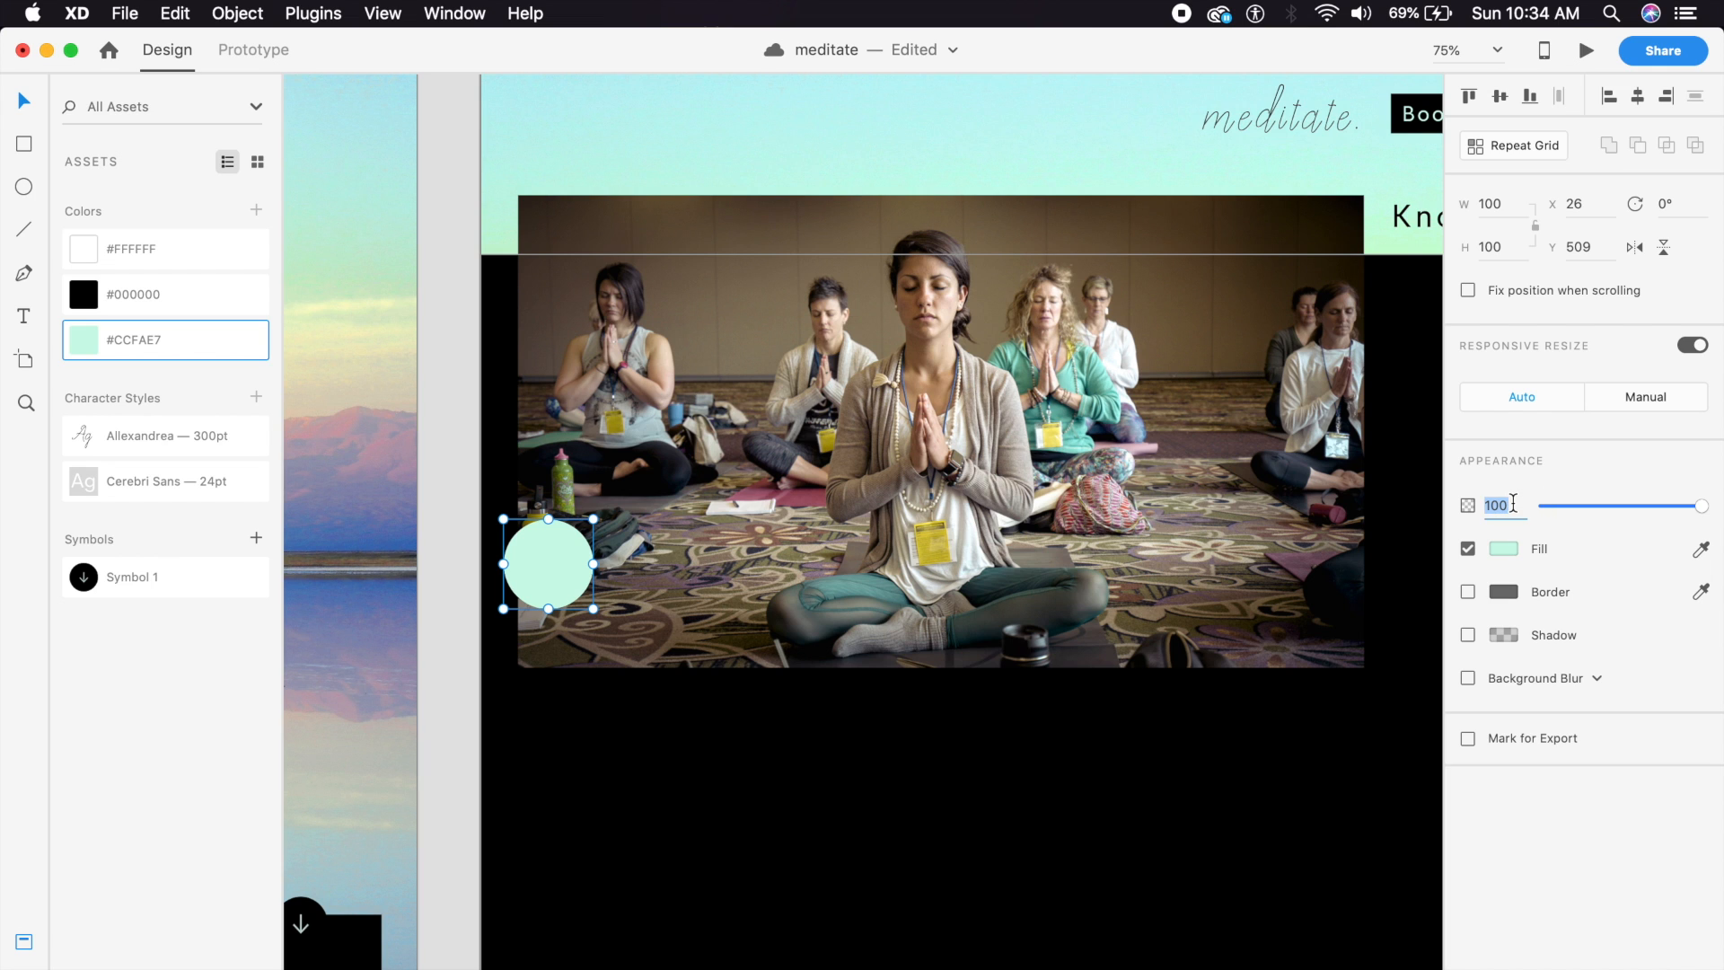
type("40")
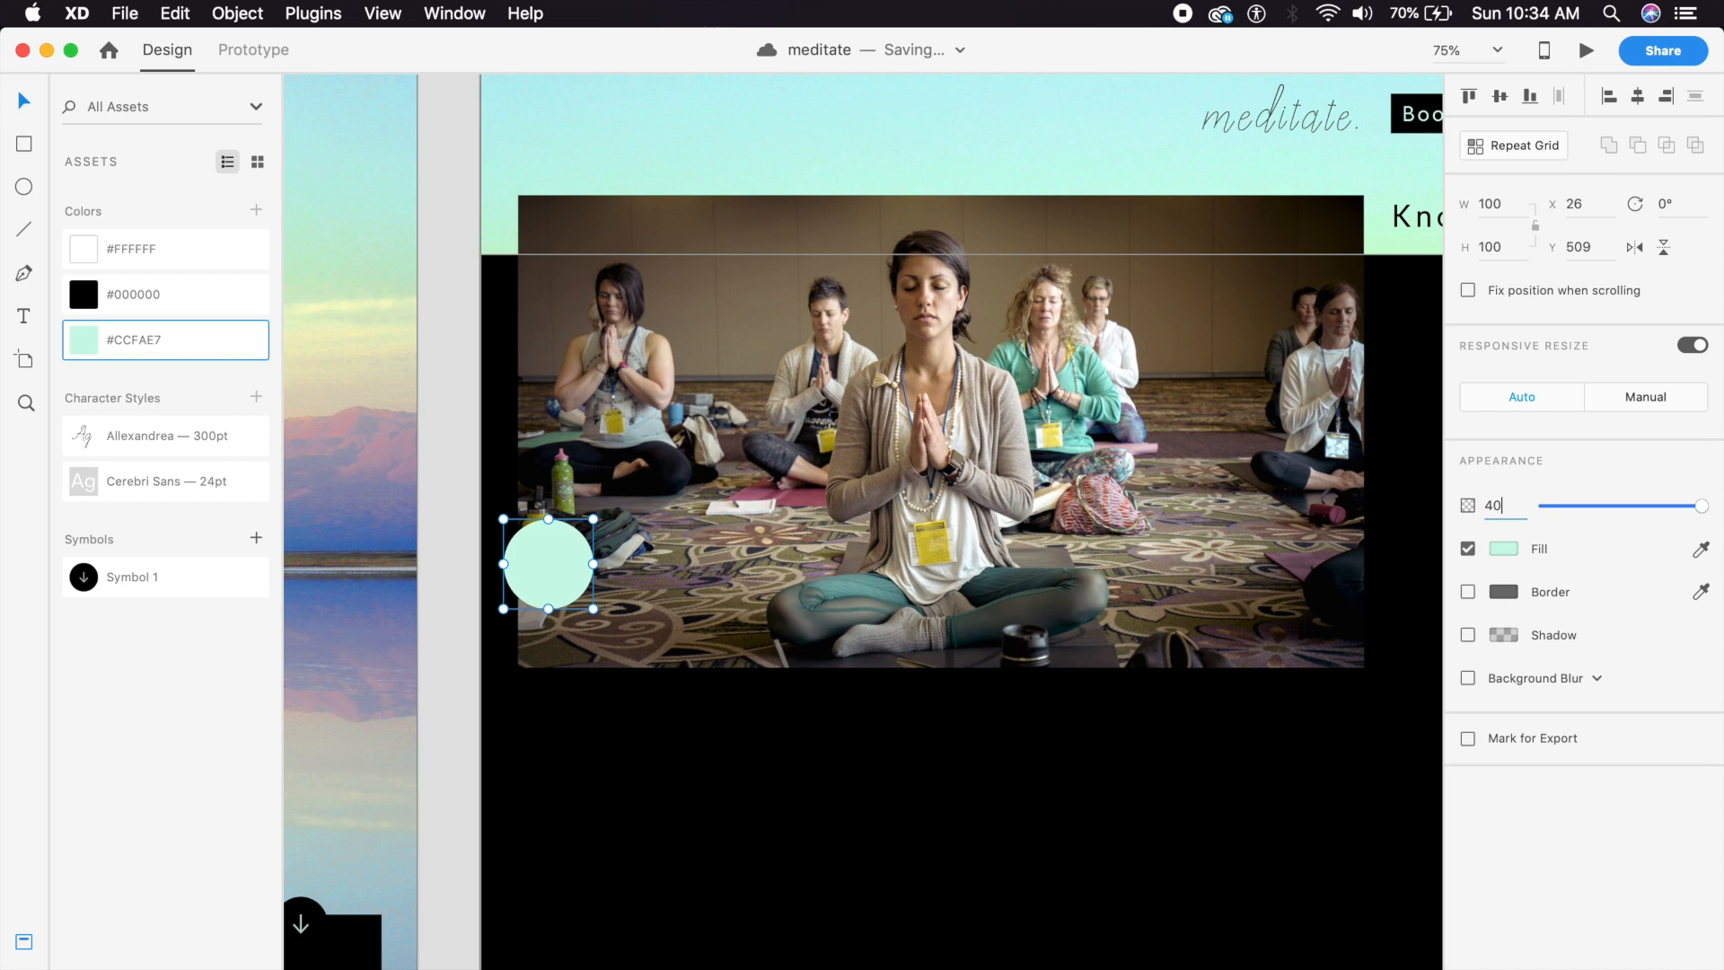
key("Return")
Add two overlapping 200 by 200 copies of the circle at the photo's lower-left corner and set the front copy's opacity to 80%.
left_click(553, 558, "alt")
left_click_drag(553, 564, 723, 710)
left_click(1505, 517)
type("80")
key("Return")
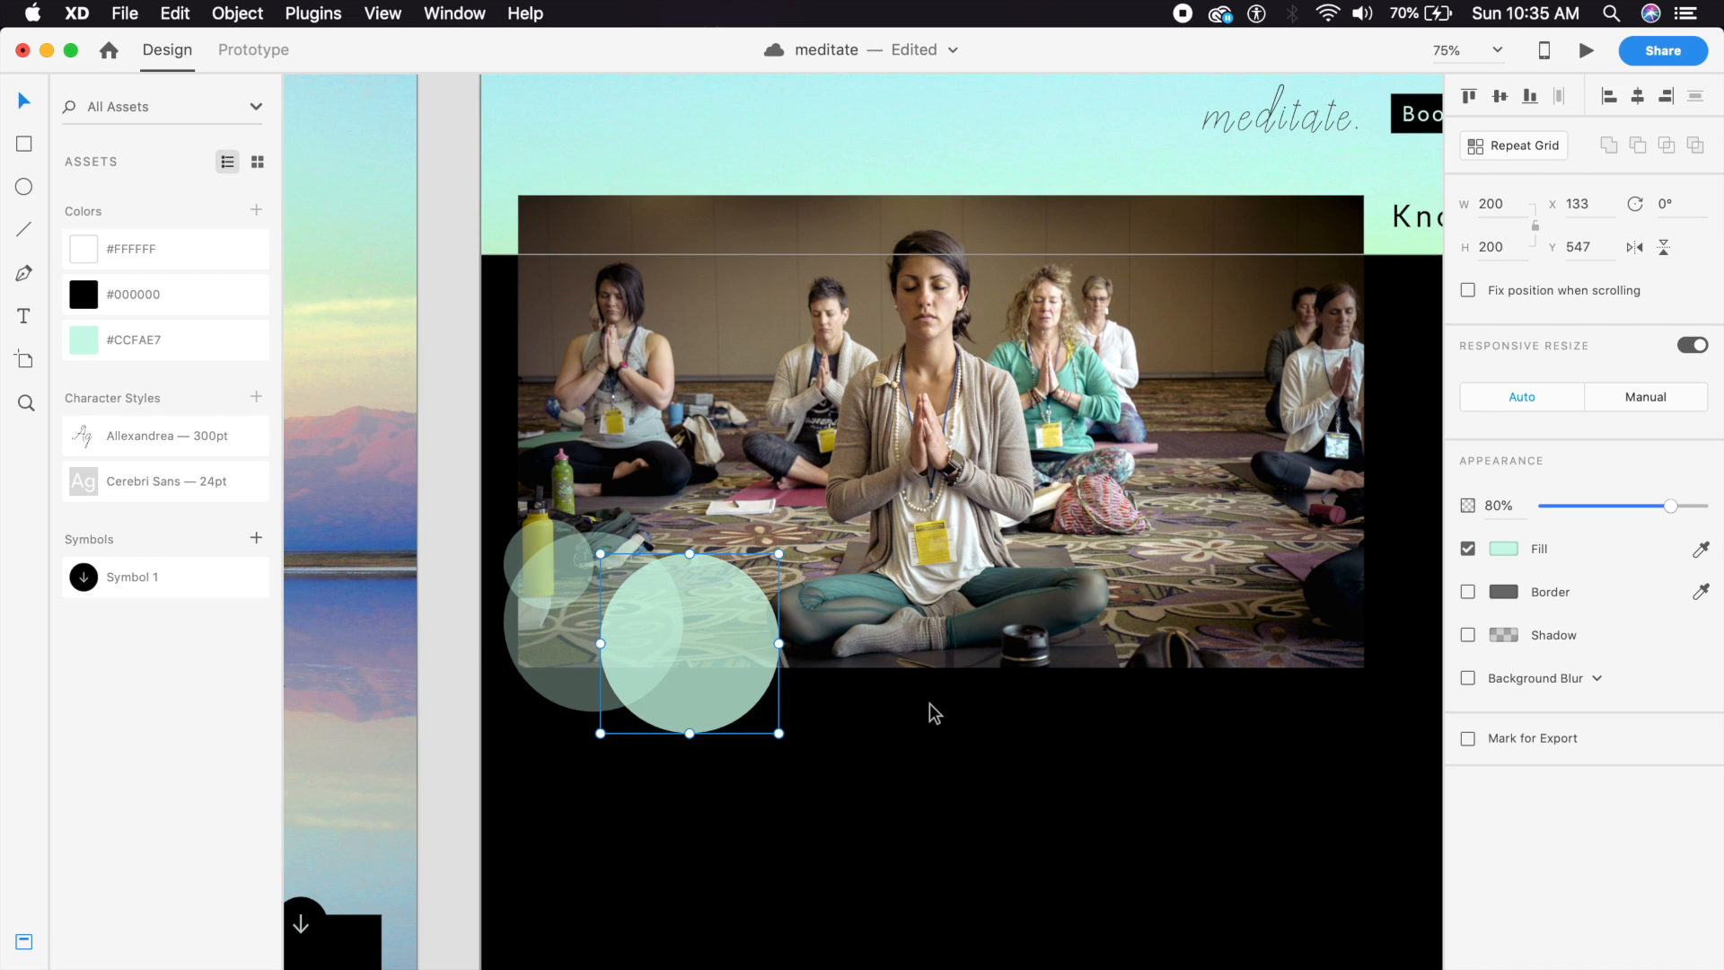
Enlarge the front mint circle to 285 by 285 at the photo's lower-left corner.
left_click(930, 703)
left_click(687, 660)
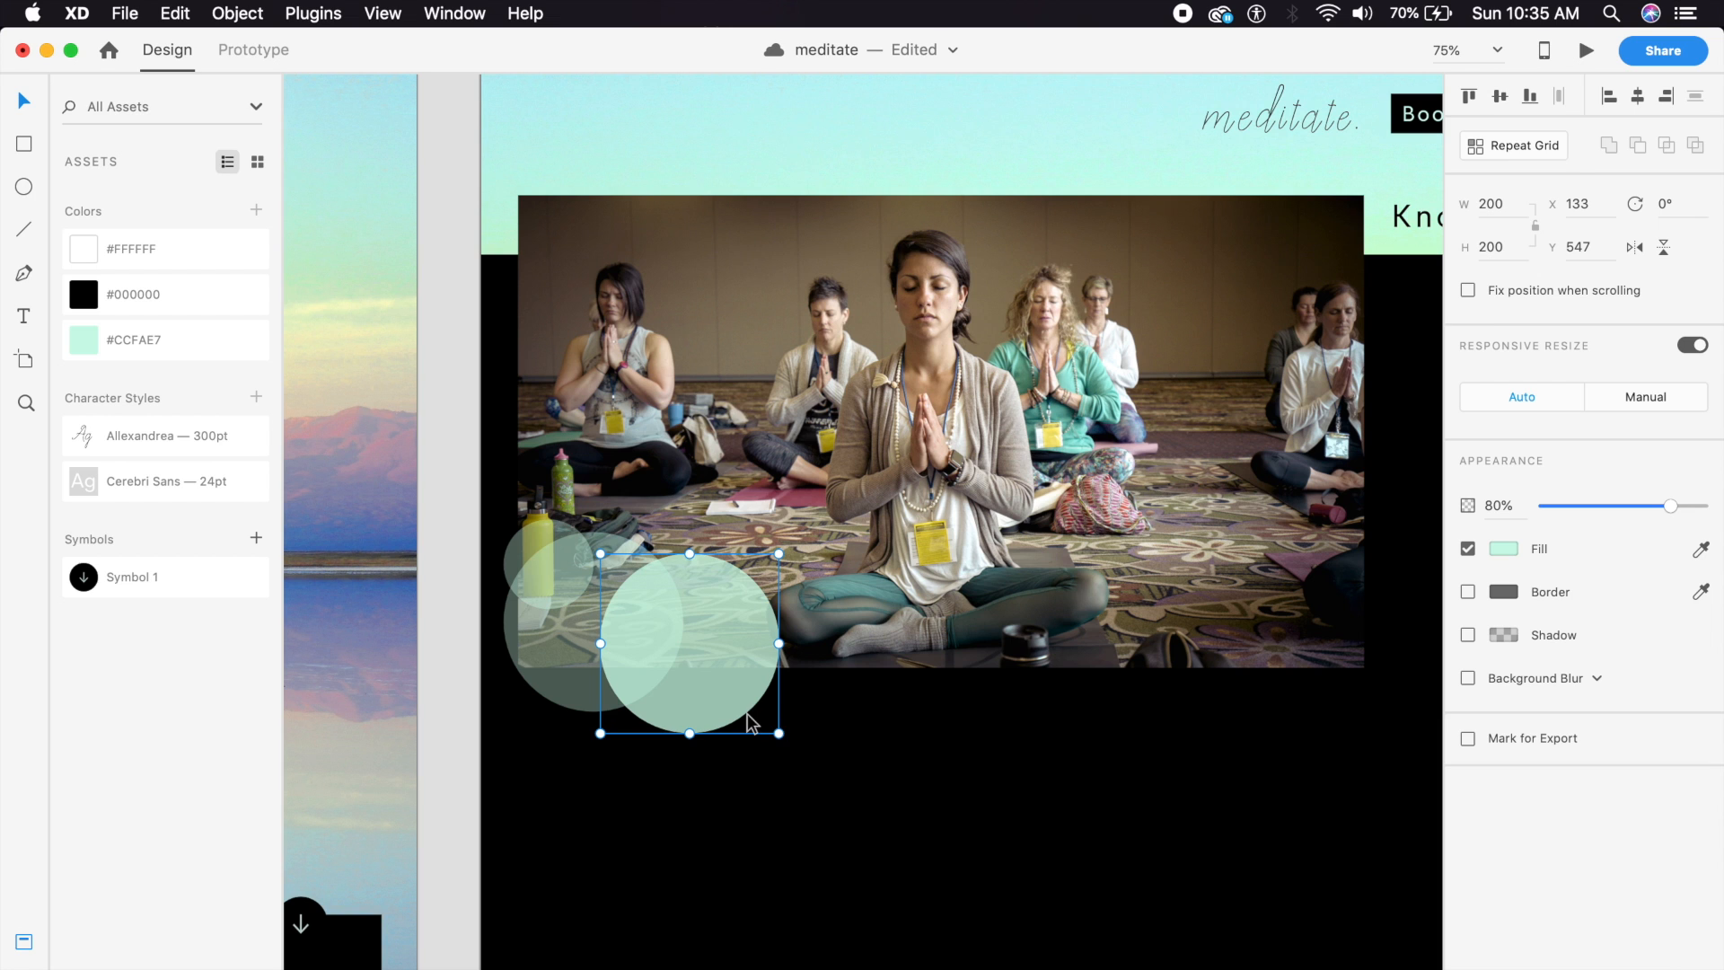
mouse_move(777, 735)
left_mouse_down()
mouse_move(912, 796)
mouse_move(793, 751)
mouse_move(792, 719)
left_mouse_up()
left_click(905, 783)
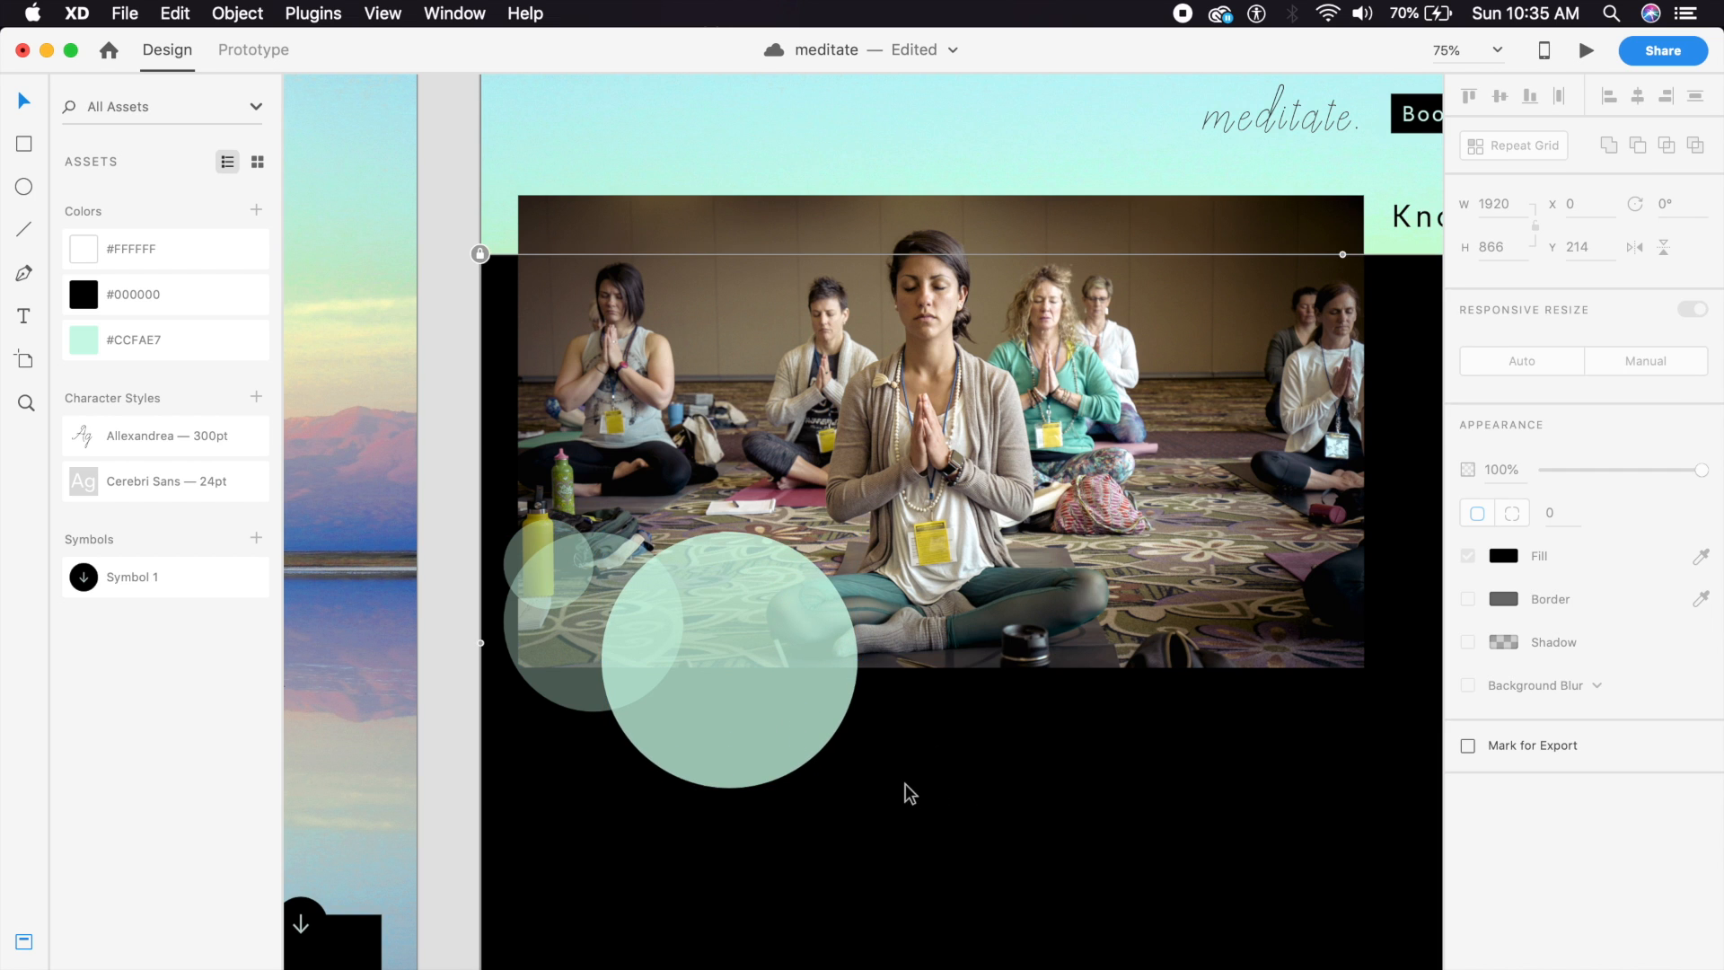
Group the three mint circles at the photo's lower-left corner.
left_click(708, 719)
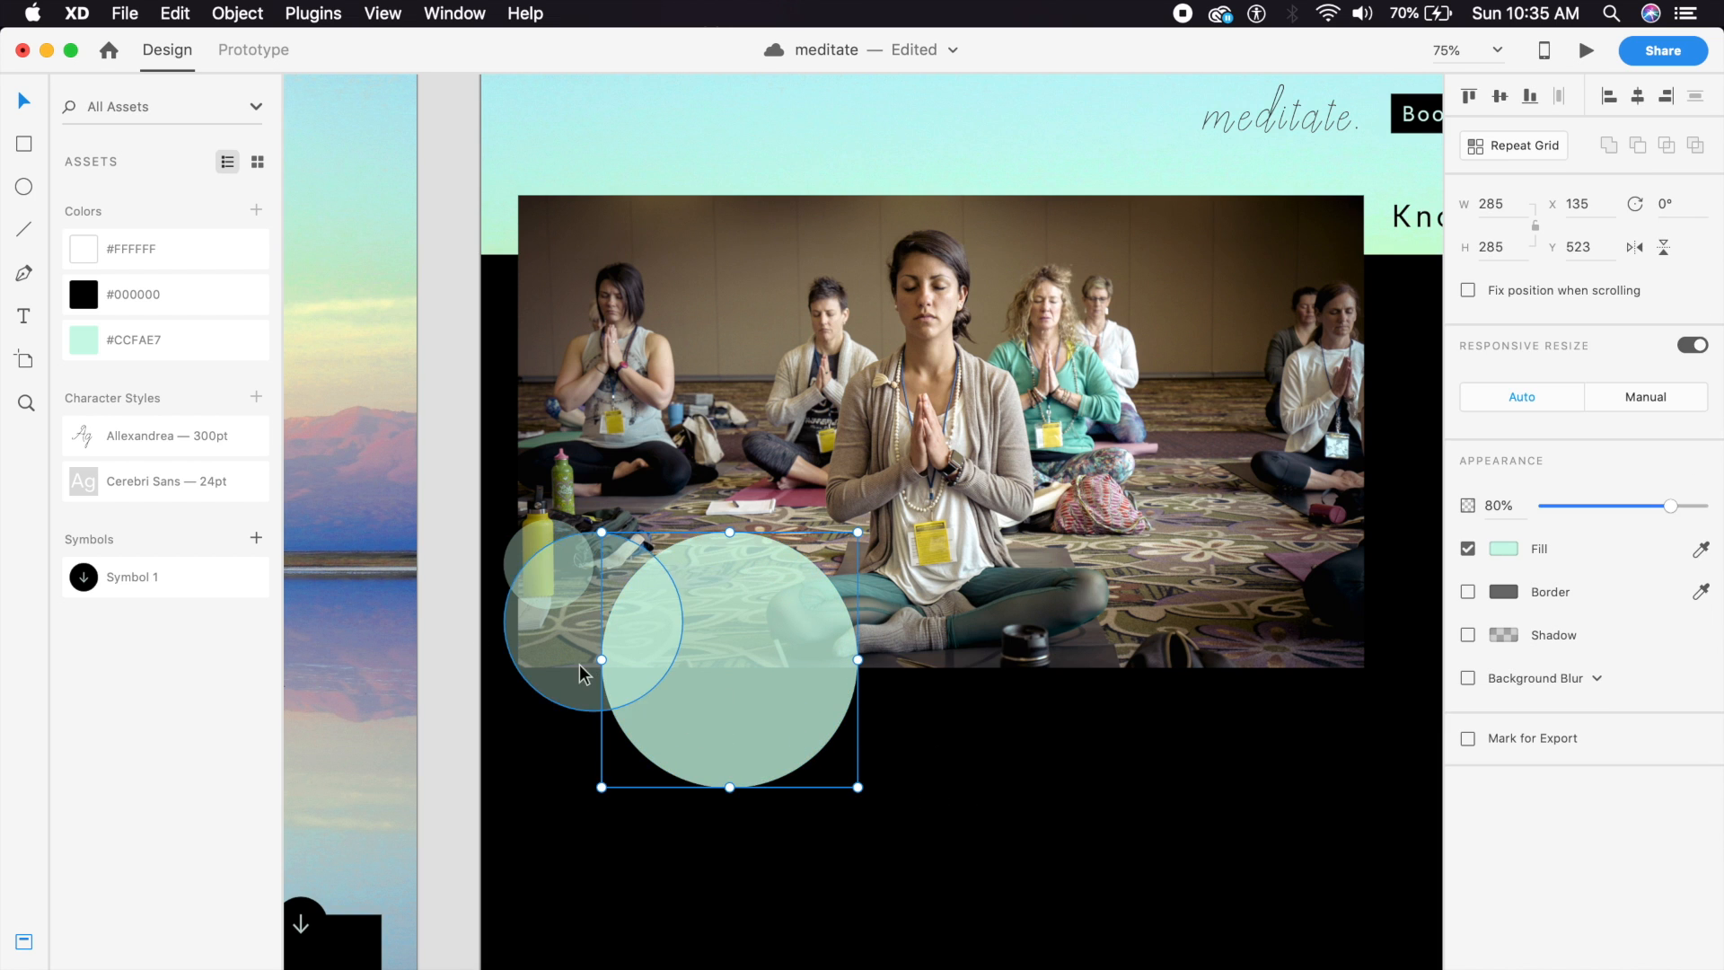
left_click(536, 543, "shift")
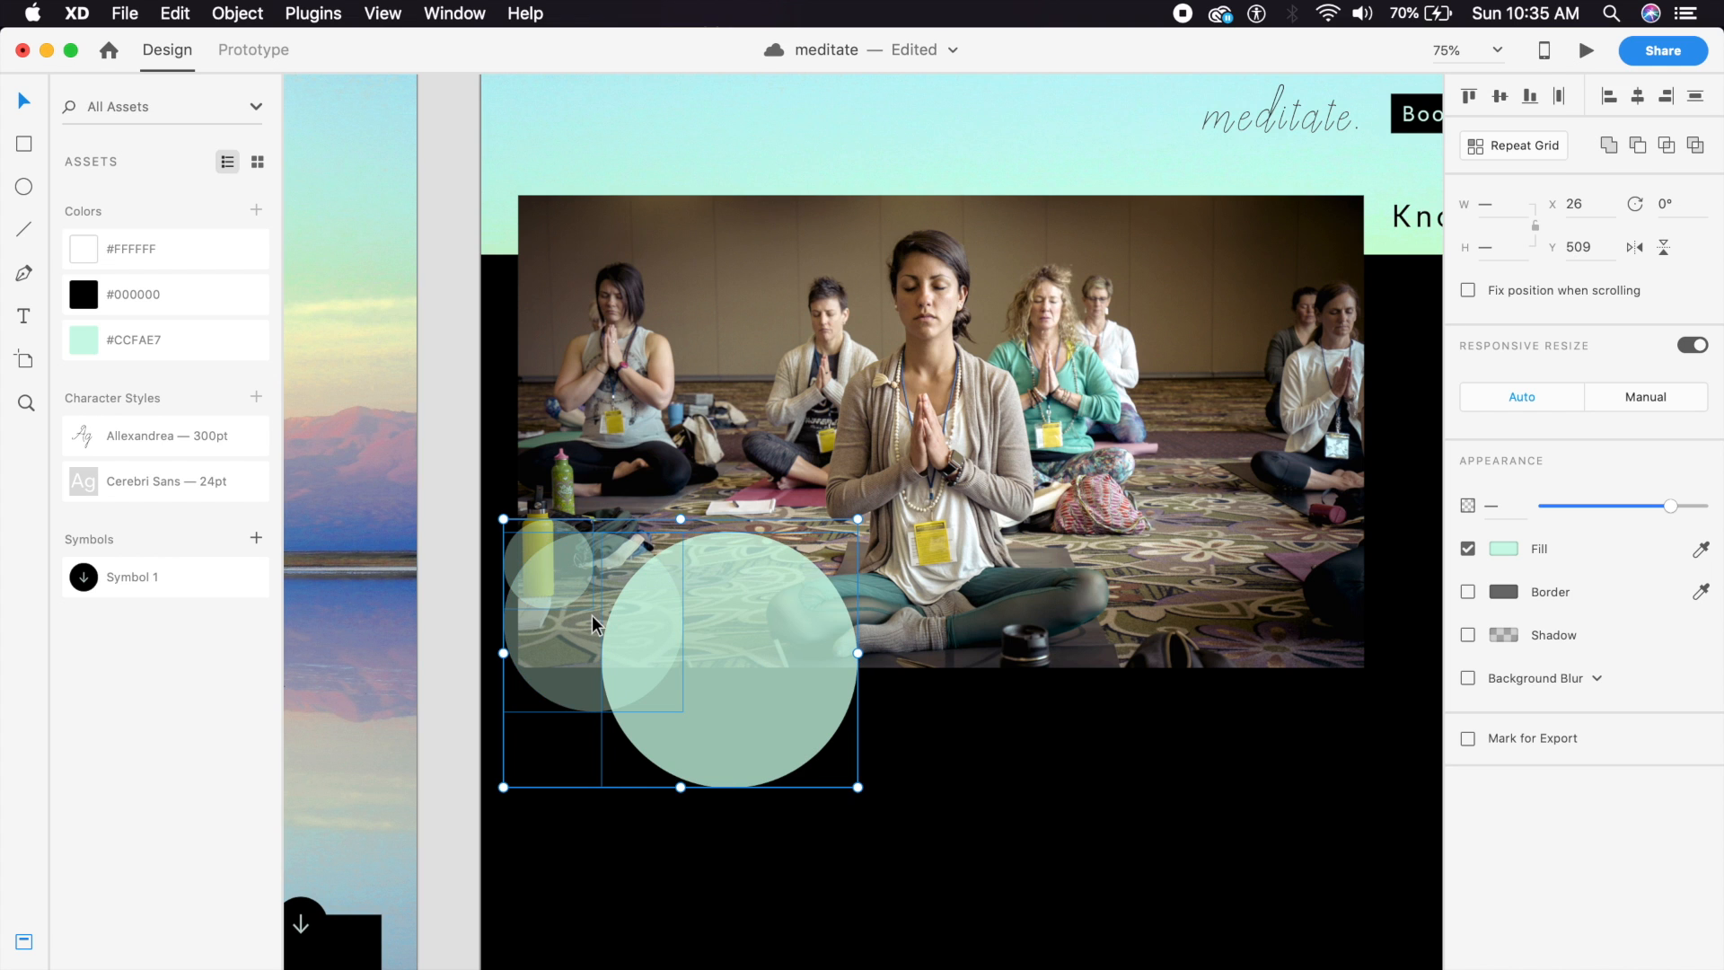
key("super+g")
left_click(1067, 761)
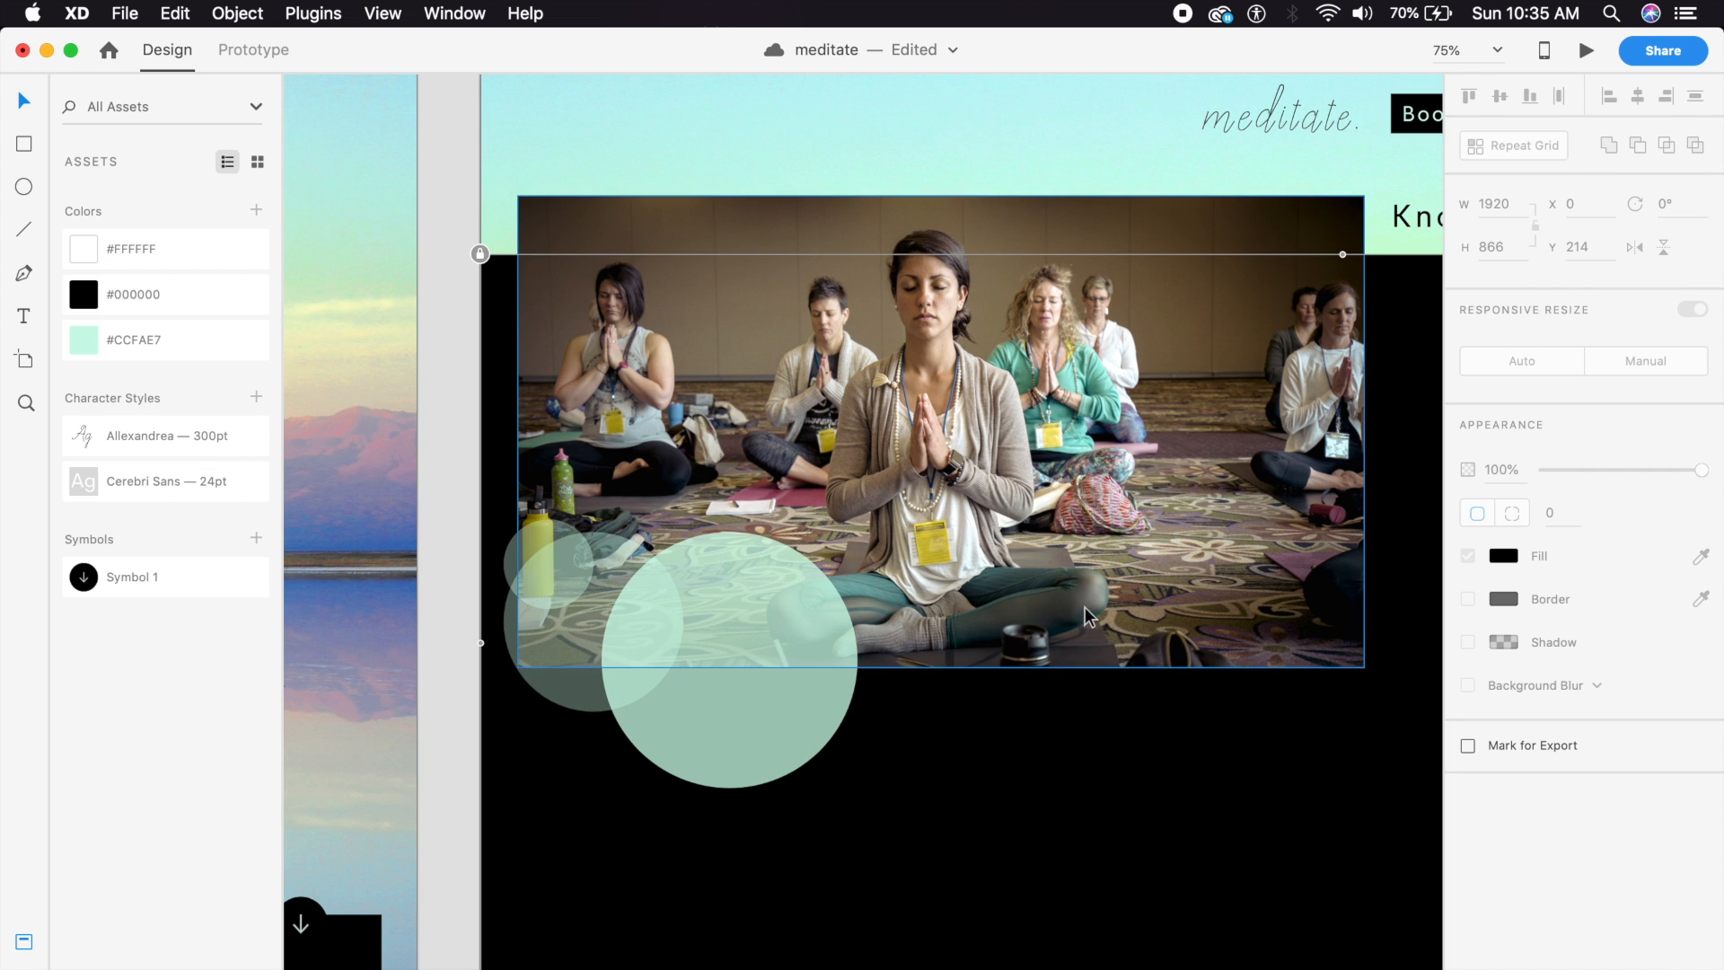
Draw a 942 by 512 rectangle over the photo, aligned with its side and lower edges, as a mask shape.
left_click(1088, 584)
left_click(25, 143)
mouse_move(549, 208)
left_mouse_down()
mouse_move(821, 411)
mouse_move(1364, 667)
left_mouse_up()
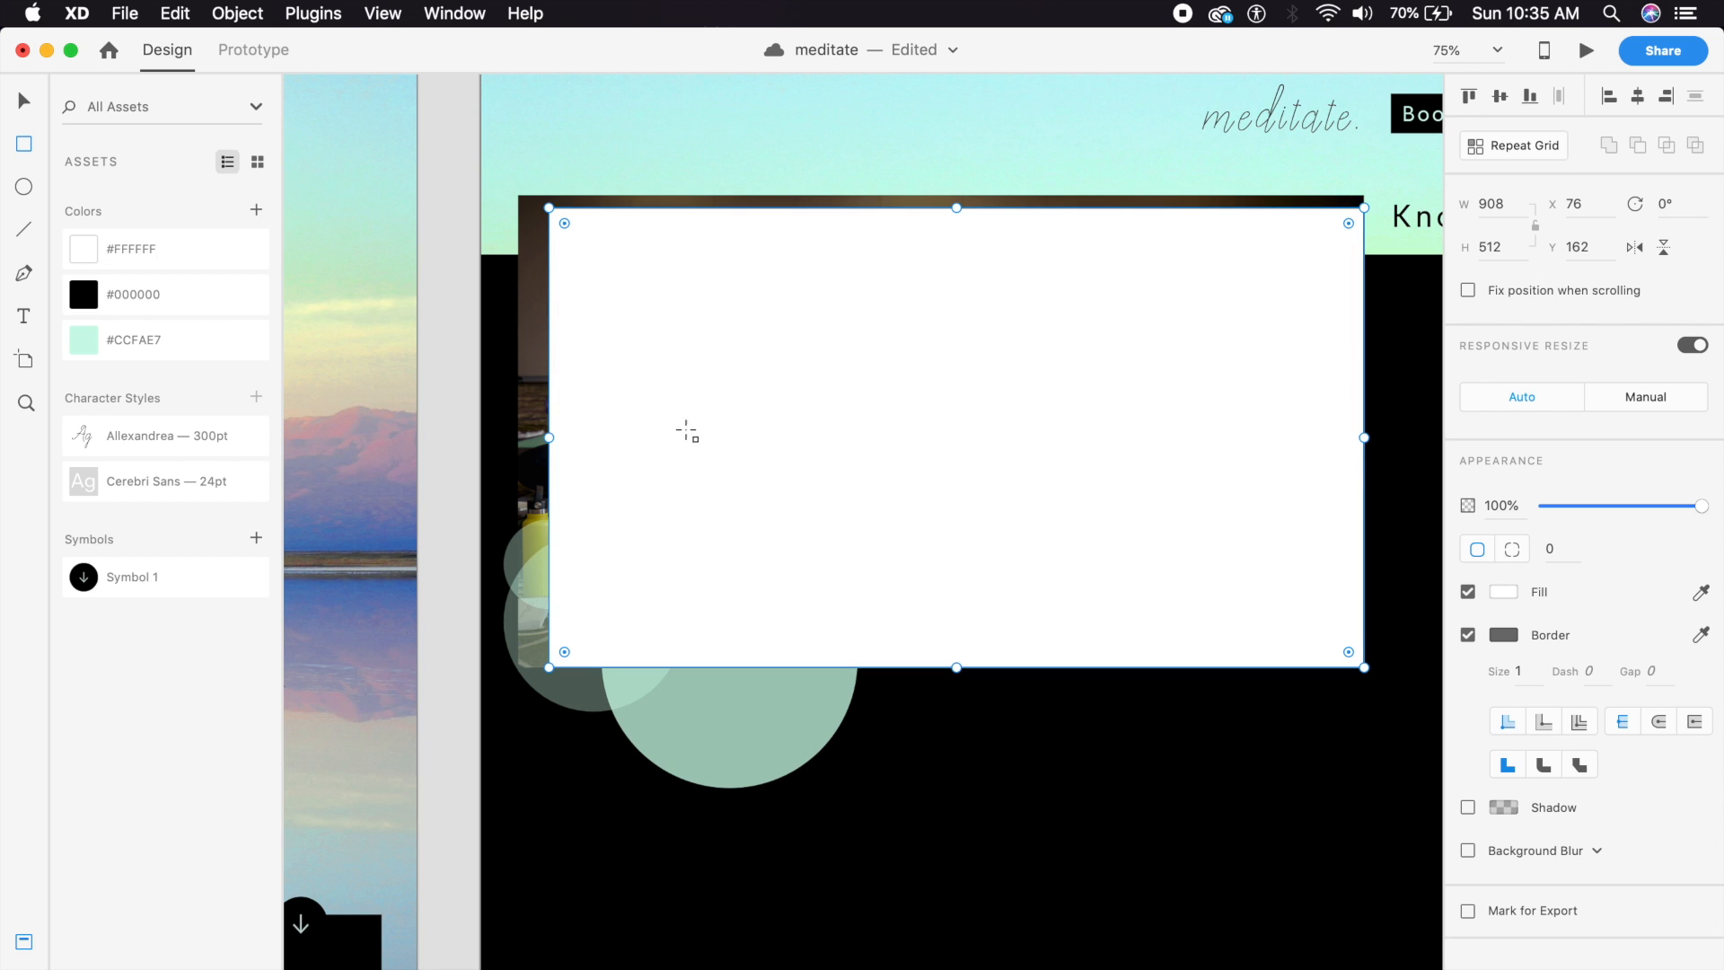
left_click(24, 100)
left_click_drag(550, 439, 517, 438)
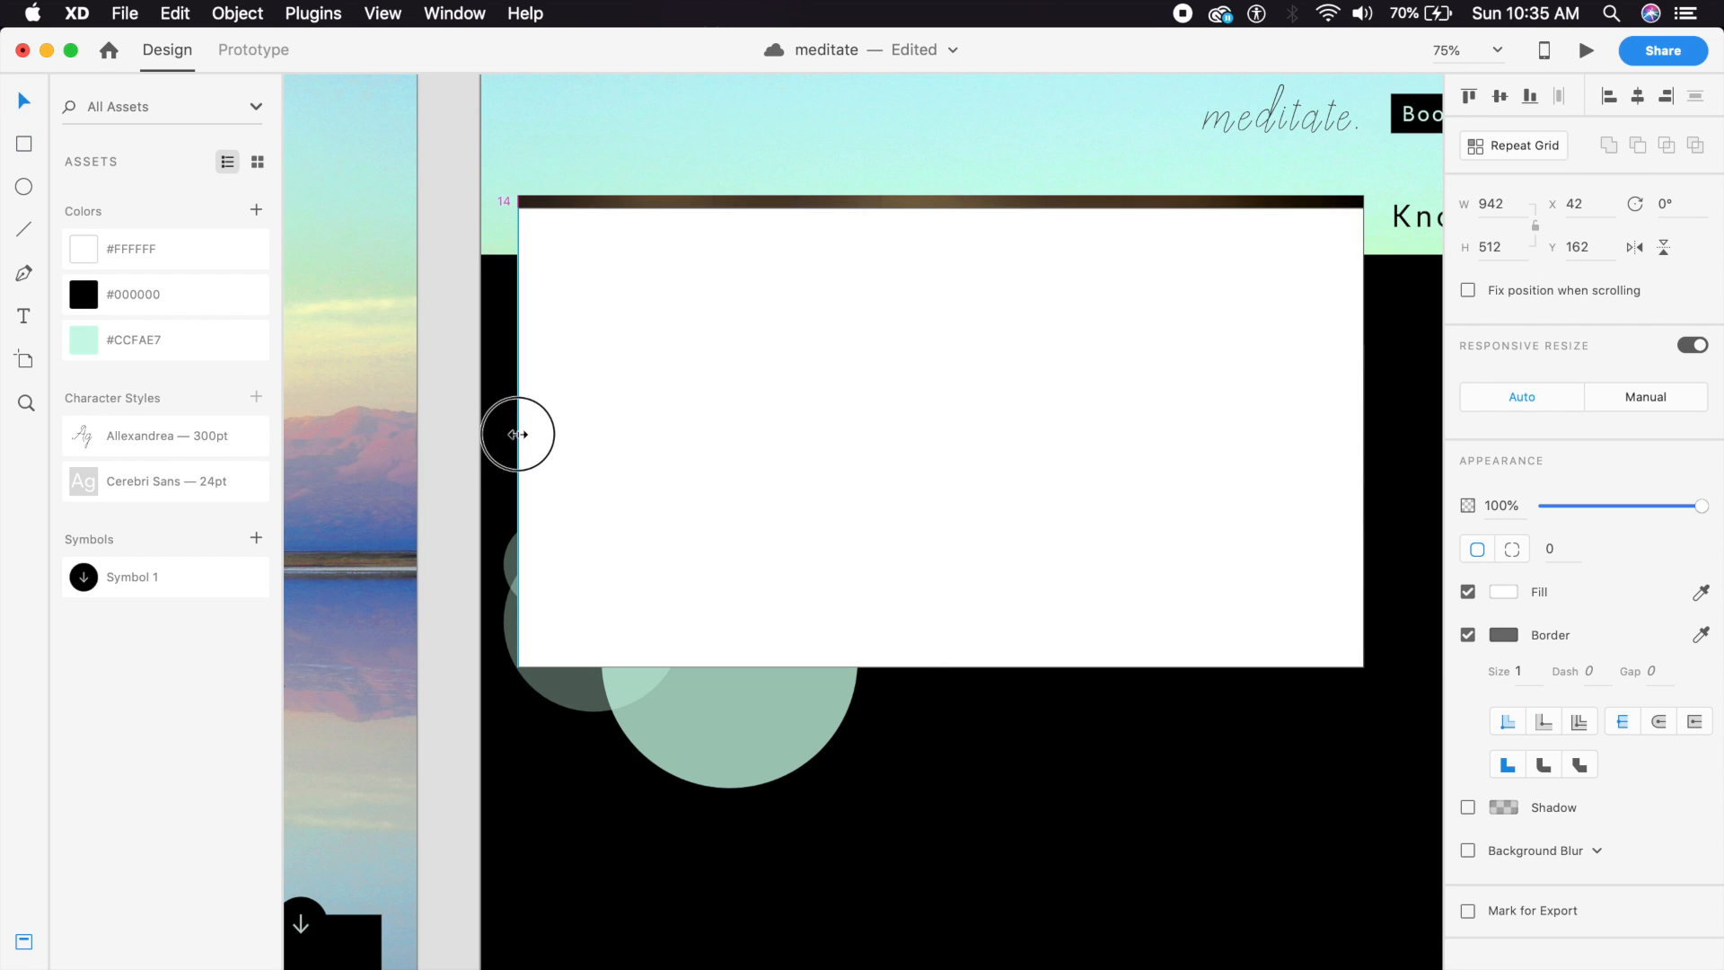
Mask the circle group with the rectangle so the circles are clipped to the photo area.
left_click(679, 729)
left_click(844, 377, "shift")
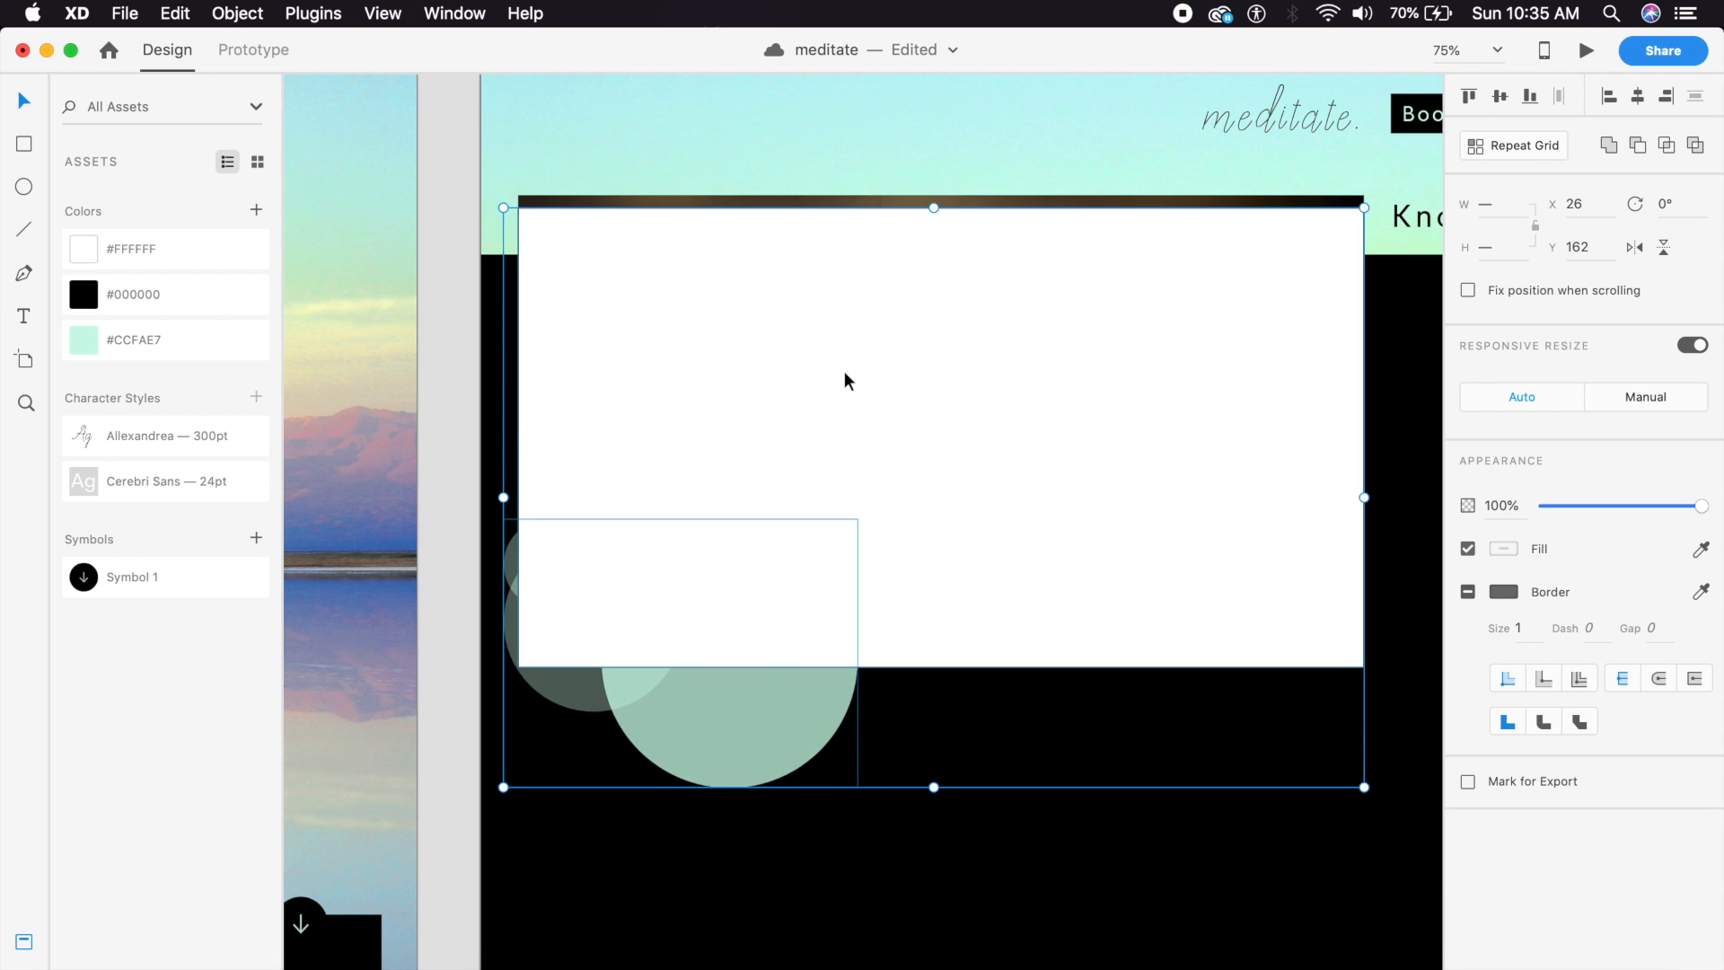
key("super+shift+m")
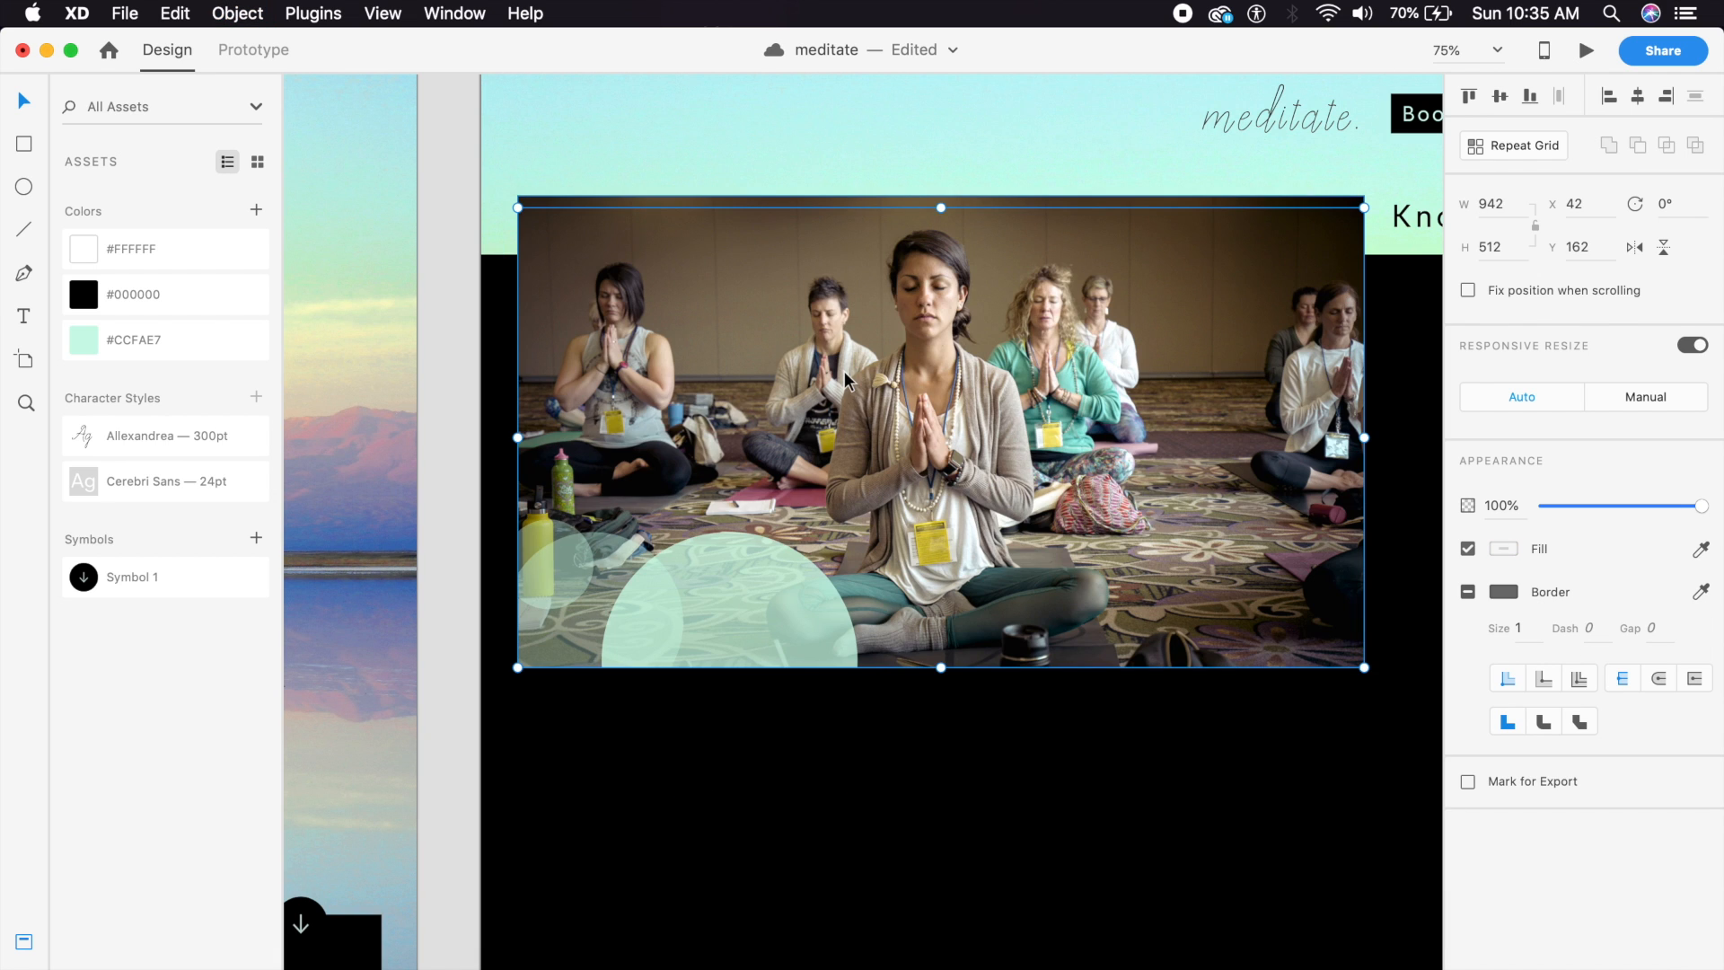
left_click(655, 778)
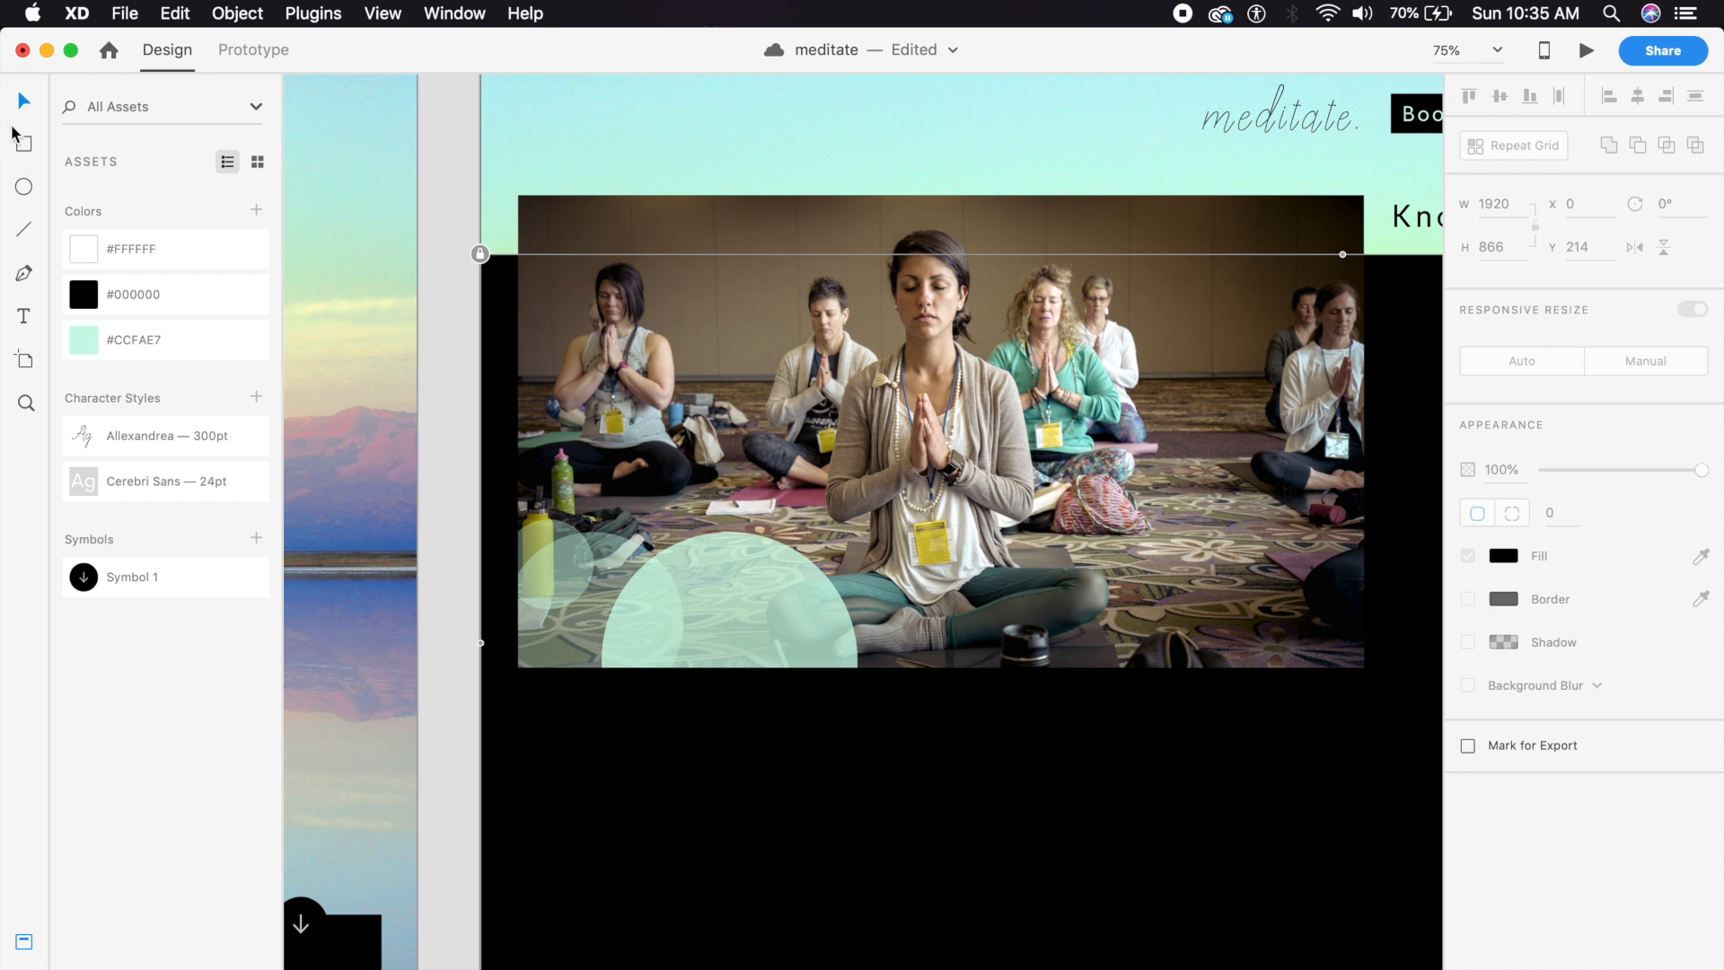
Draw a white circle near the photo's lower-left corner and set its size to 60 by 60.
left_click(32, 186)
scroll(758, 569, "up", 3)
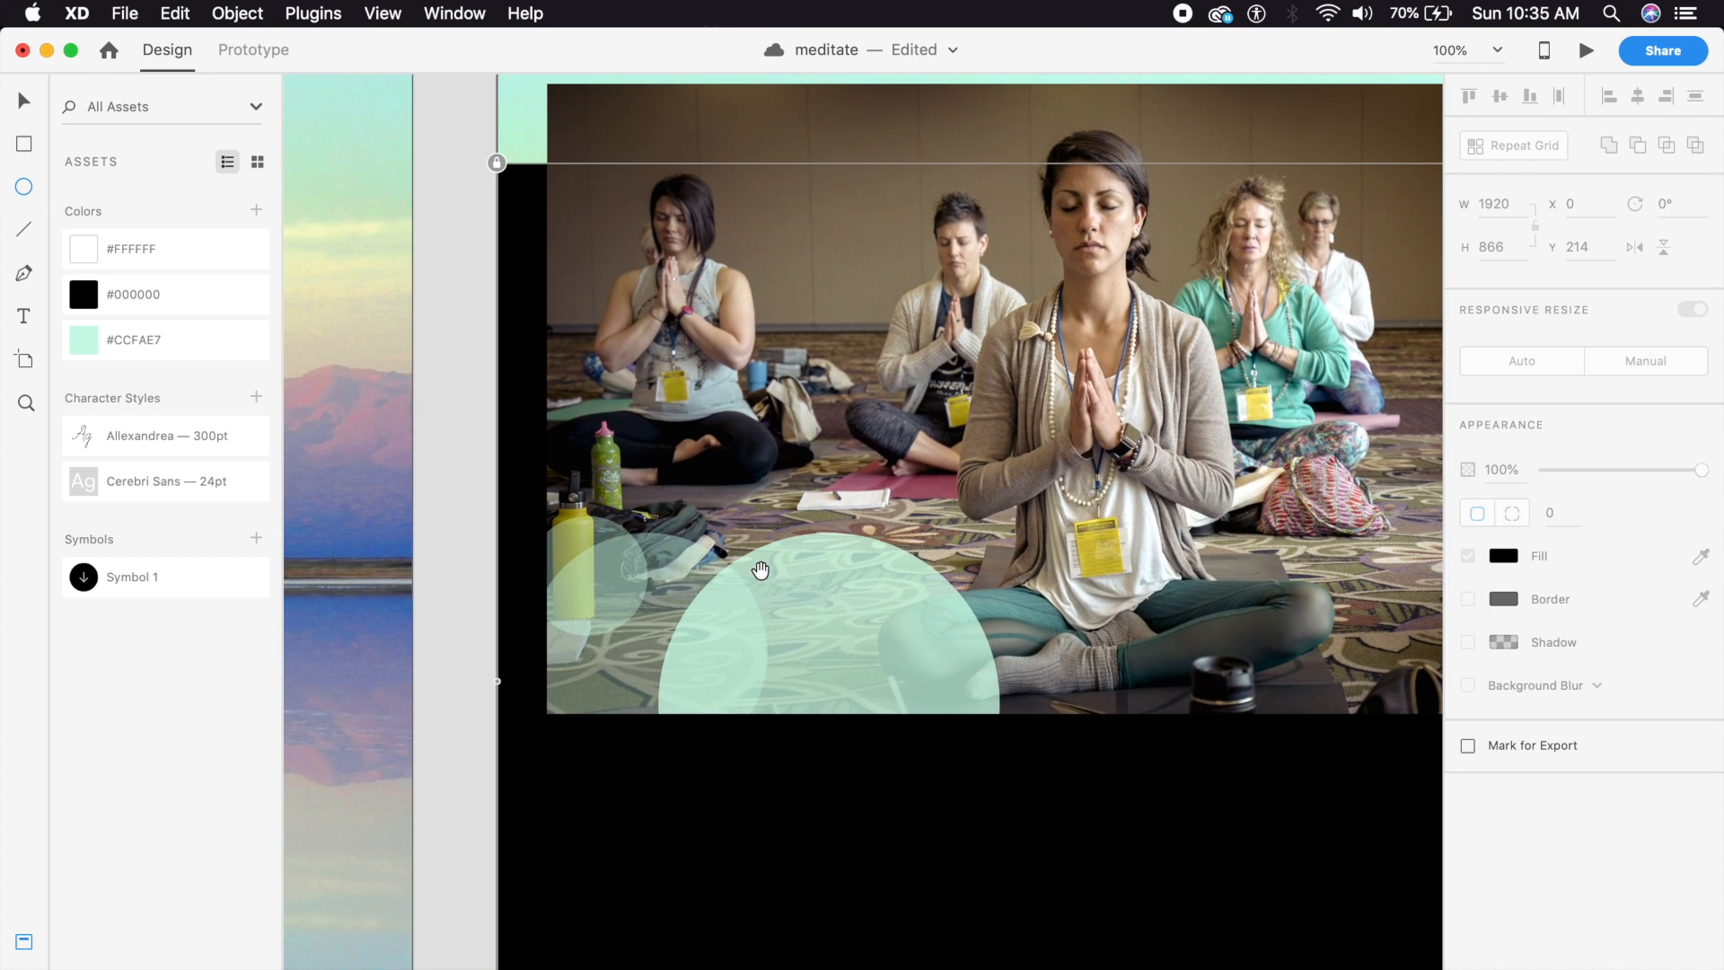
mouse_move(606, 616)
left_mouse_down()
mouse_move(704, 704)
mouse_move(690, 701)
left_mouse_up()
left_click(25, 100)
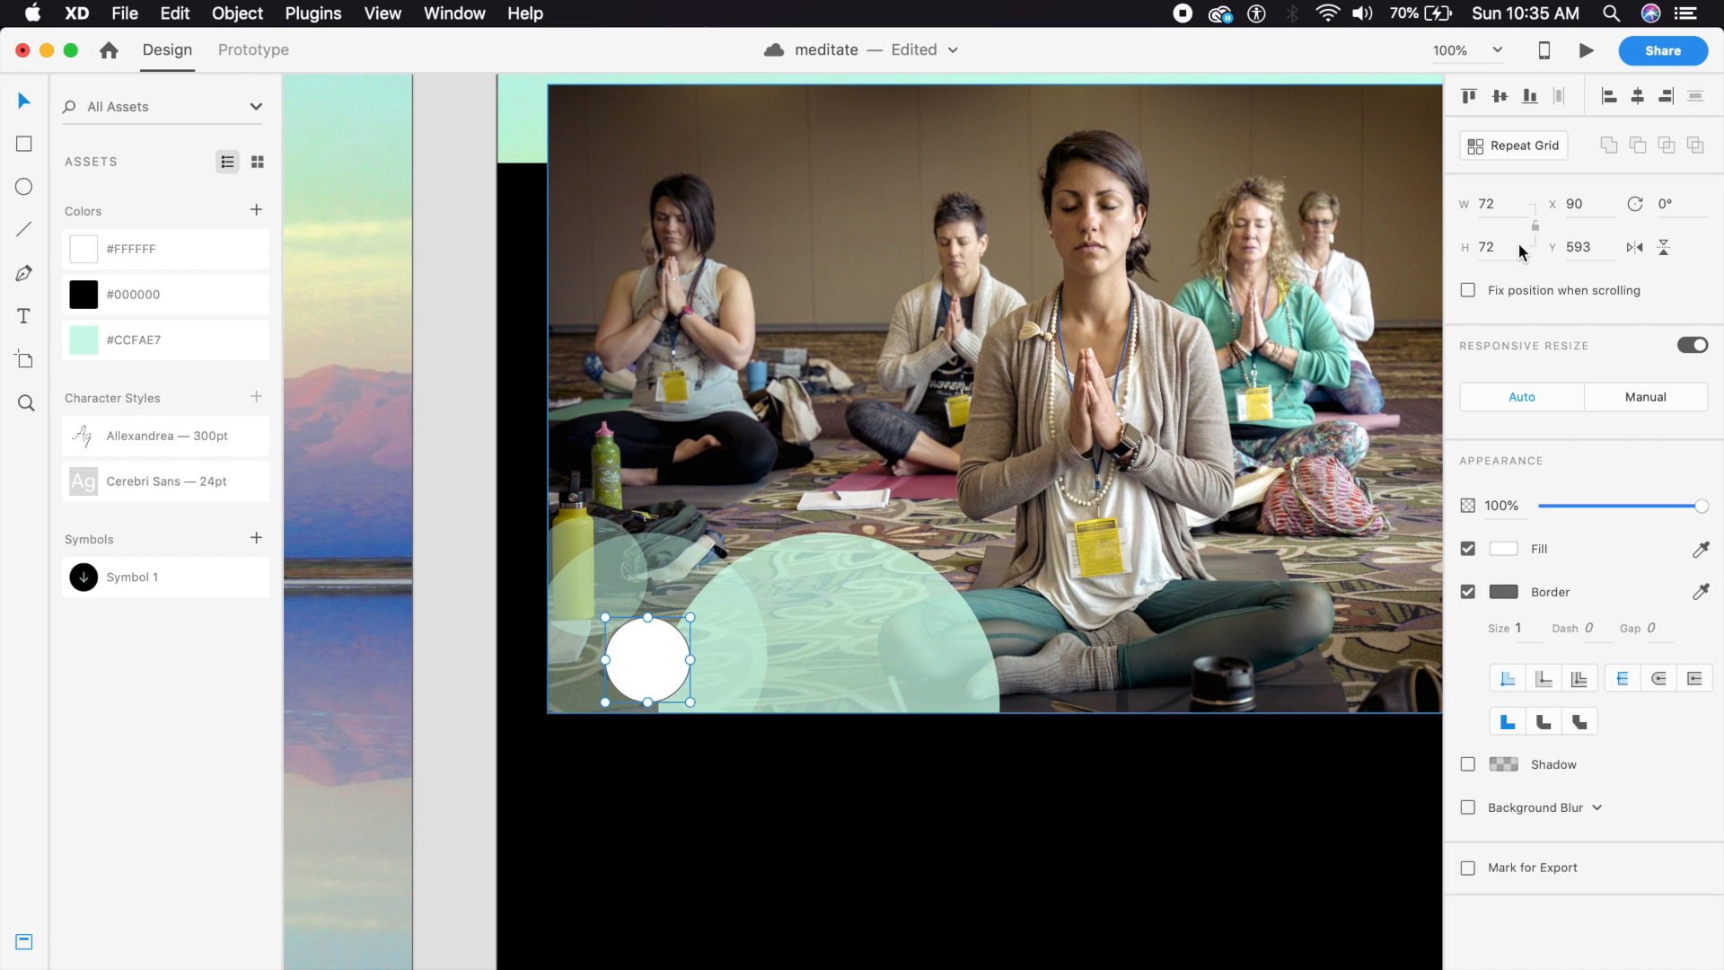
left_click(1518, 209)
type("60")
key("Return")
Move the white circle left to X 77 and remove its border.
left_click(651, 644)
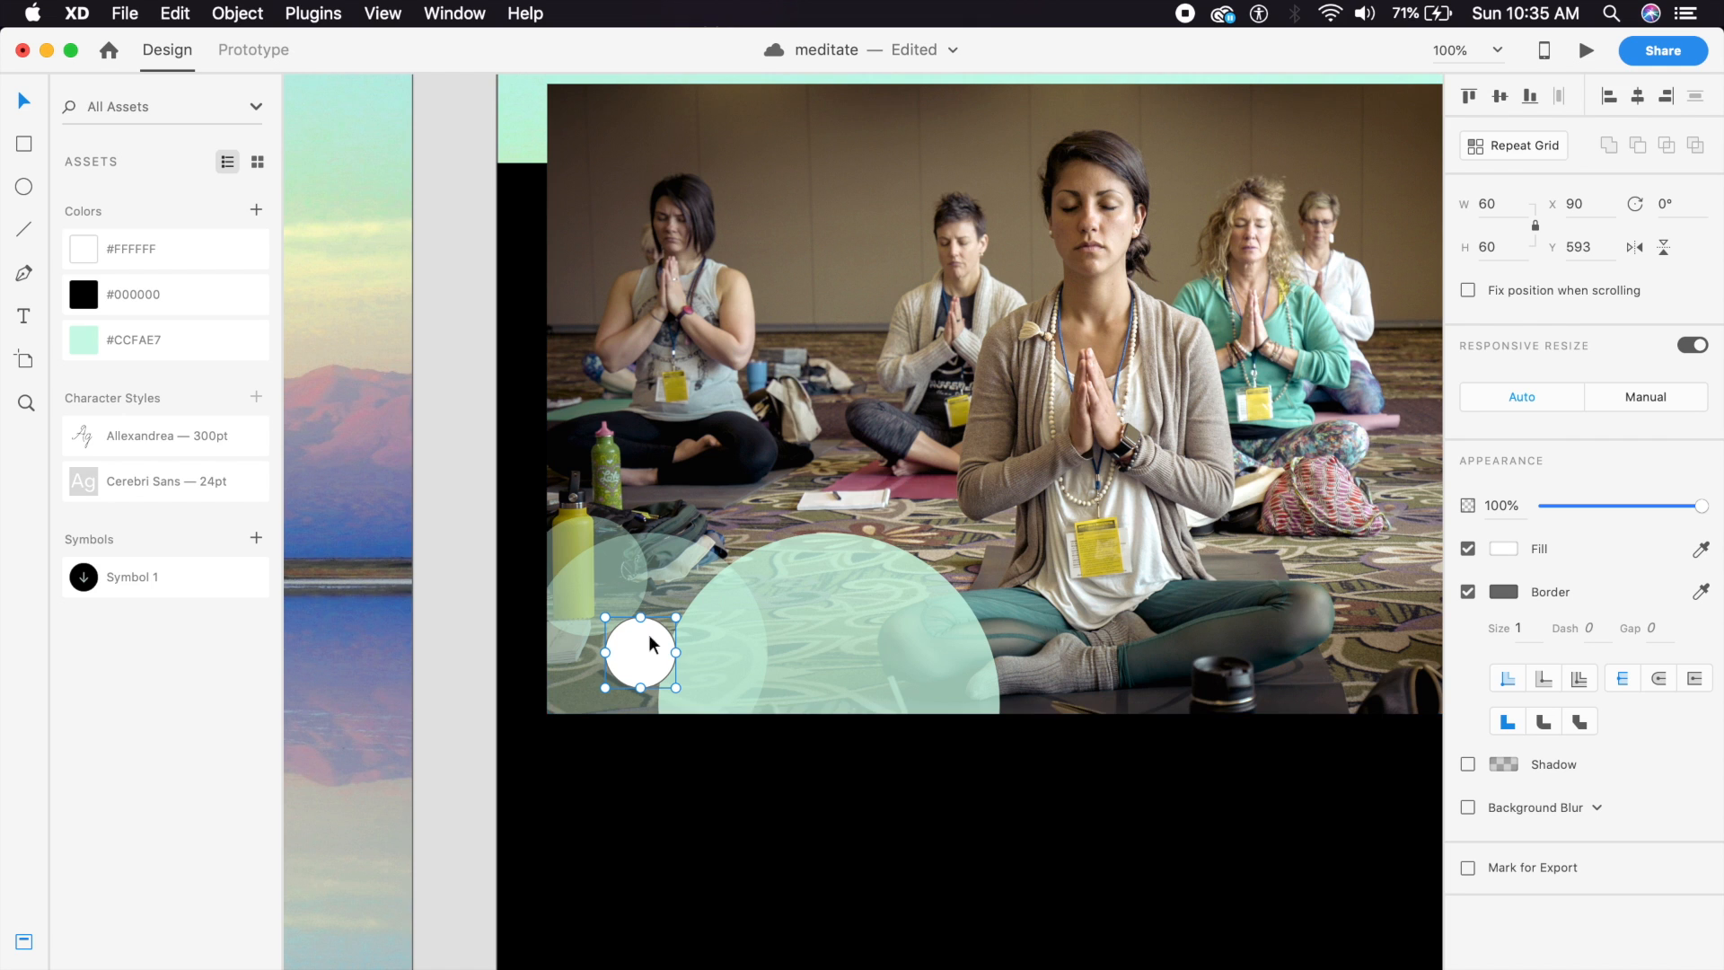
left_click_drag(643, 661, 626, 663)
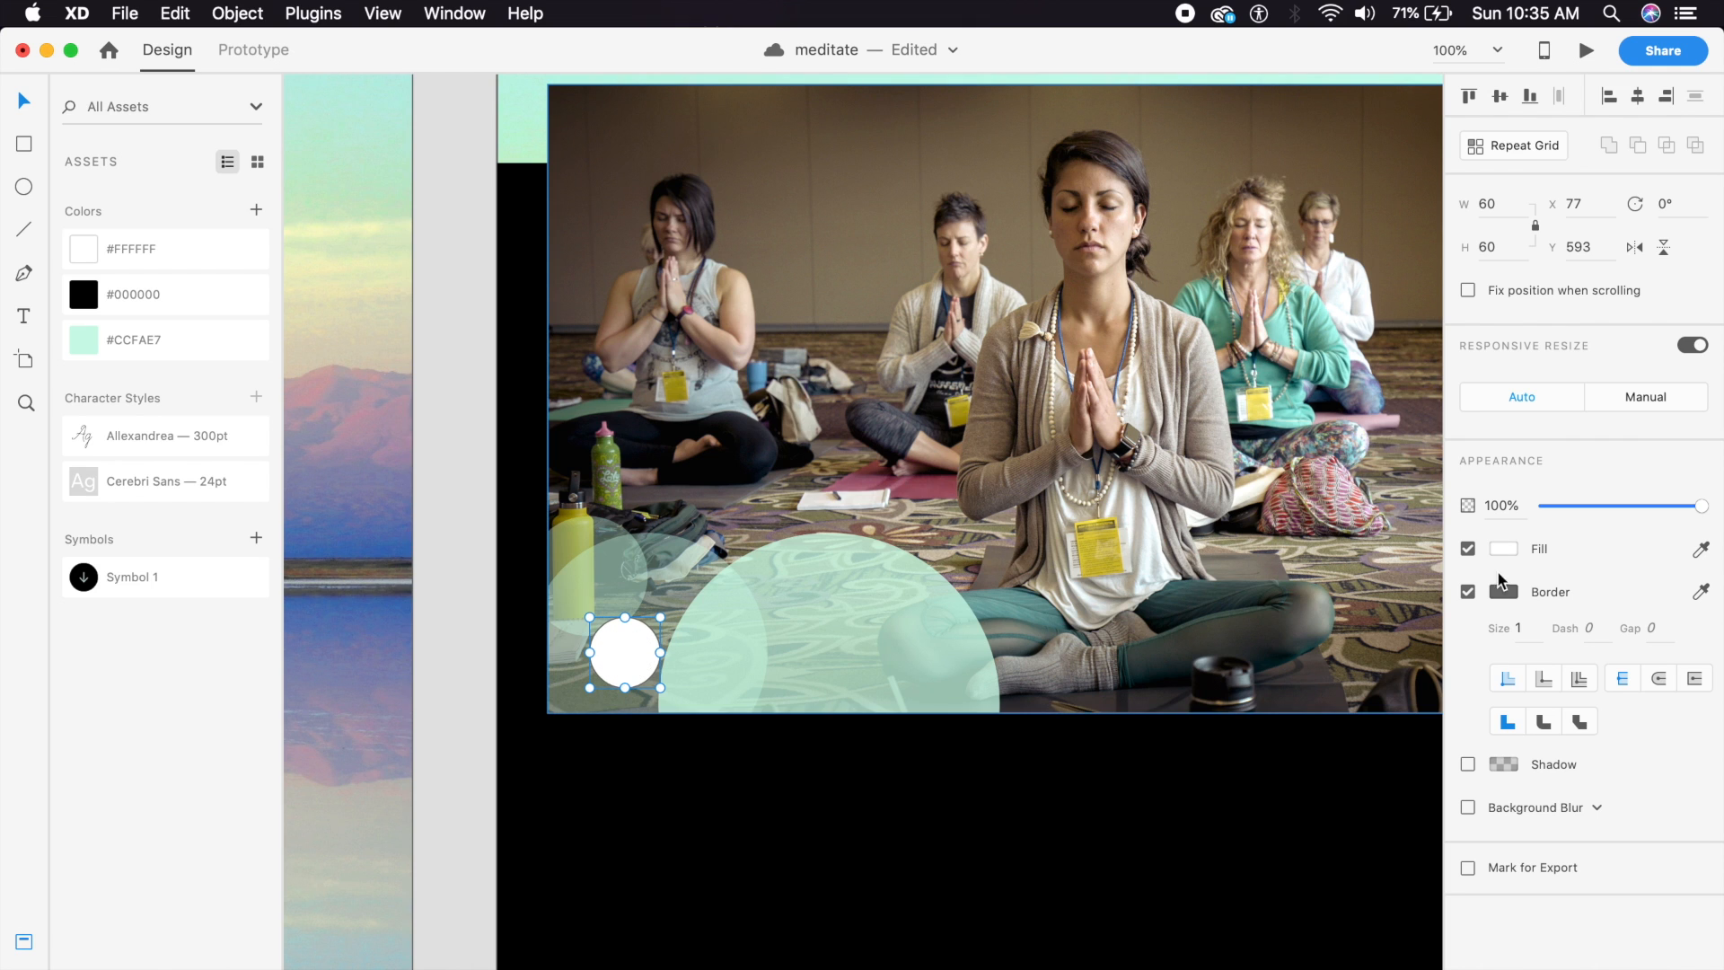
left_click(1469, 591)
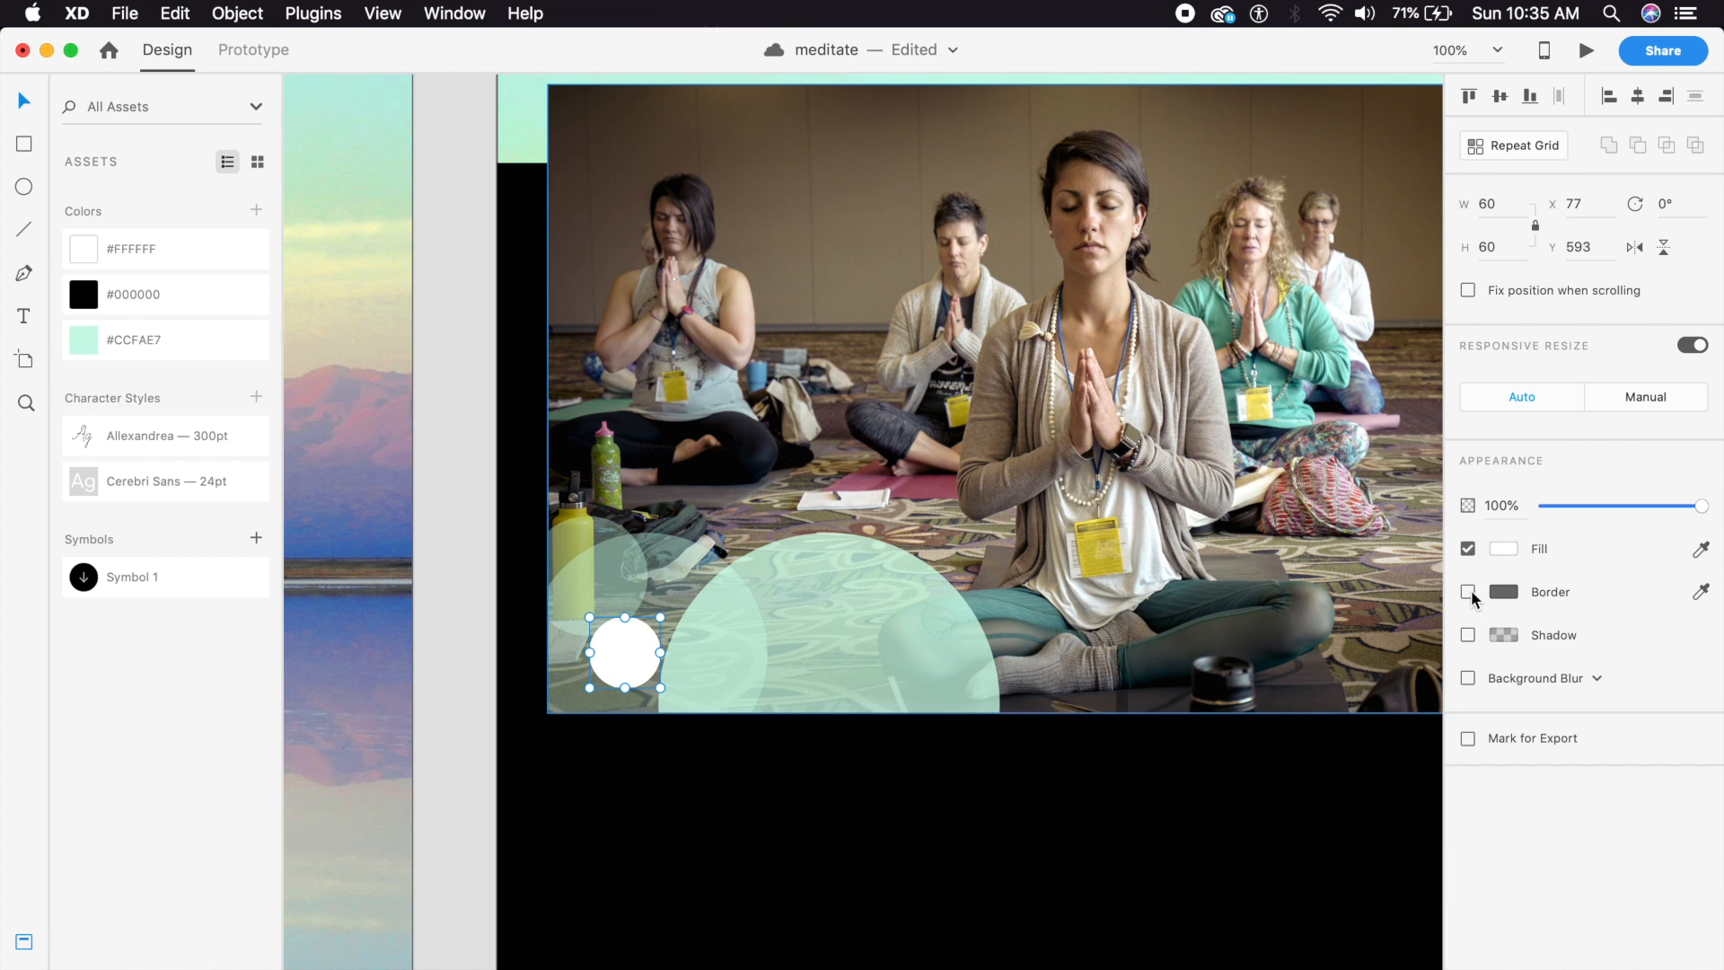
Draw a 36 by 36 square beside the white circle and convert it to a triangle with the Convert Shape plugin.
left_click(24, 144)
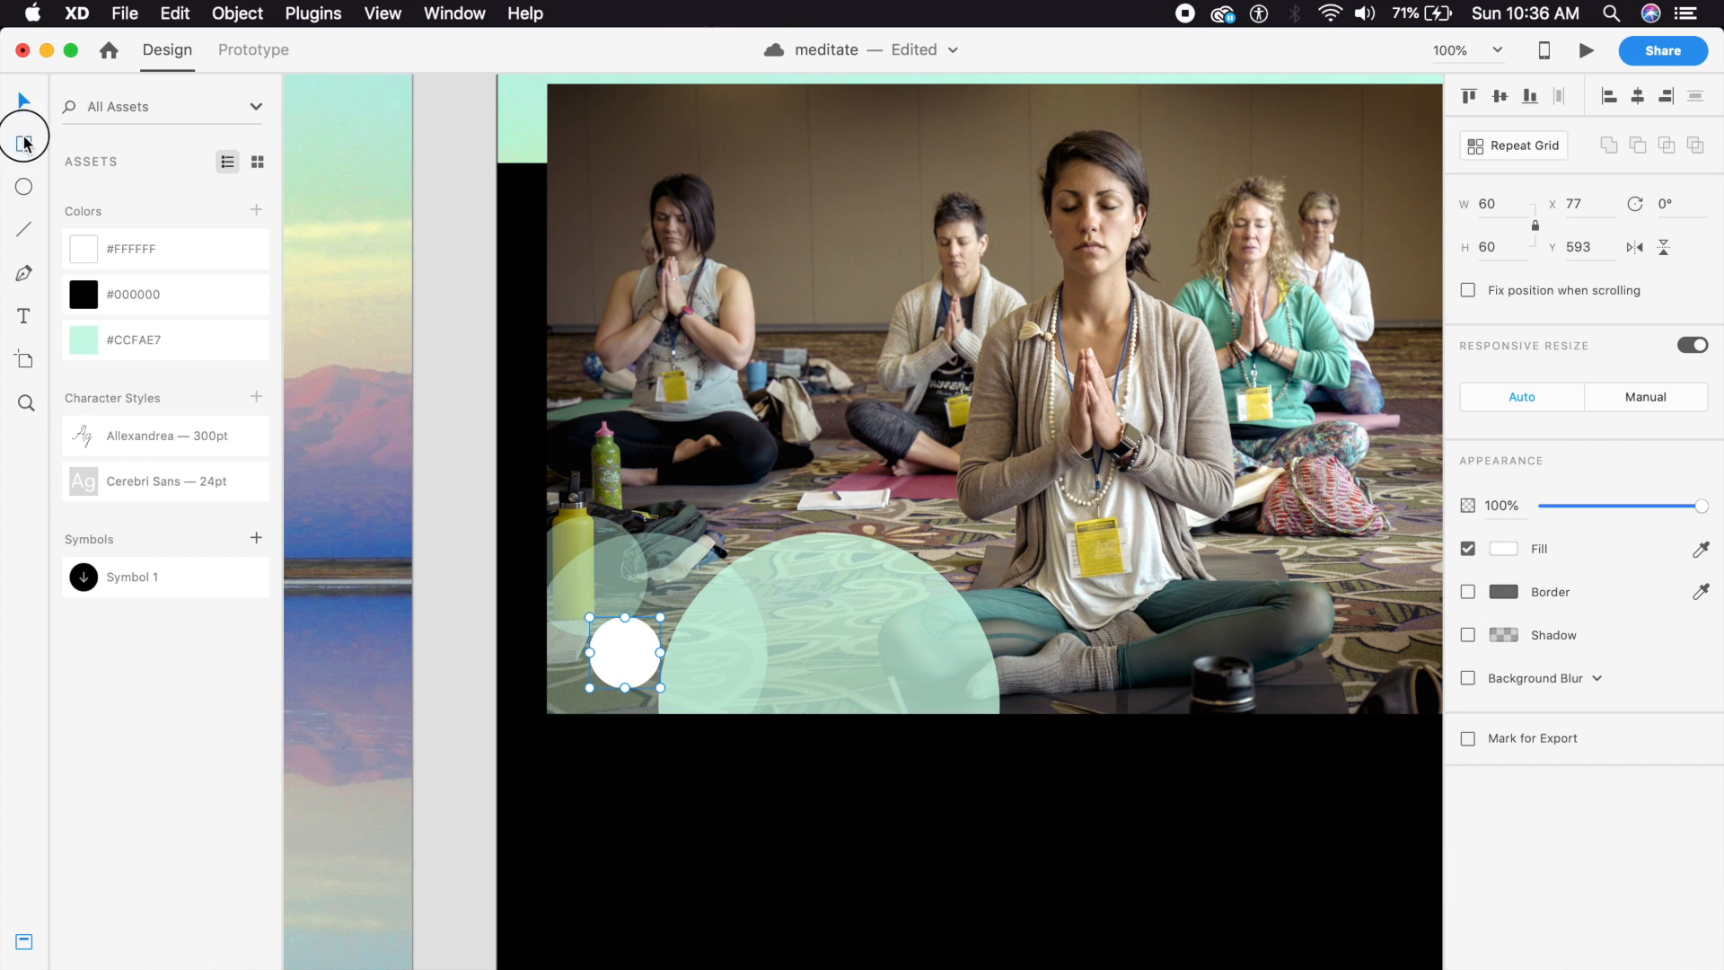
left_click_drag(725, 628, 766, 671)
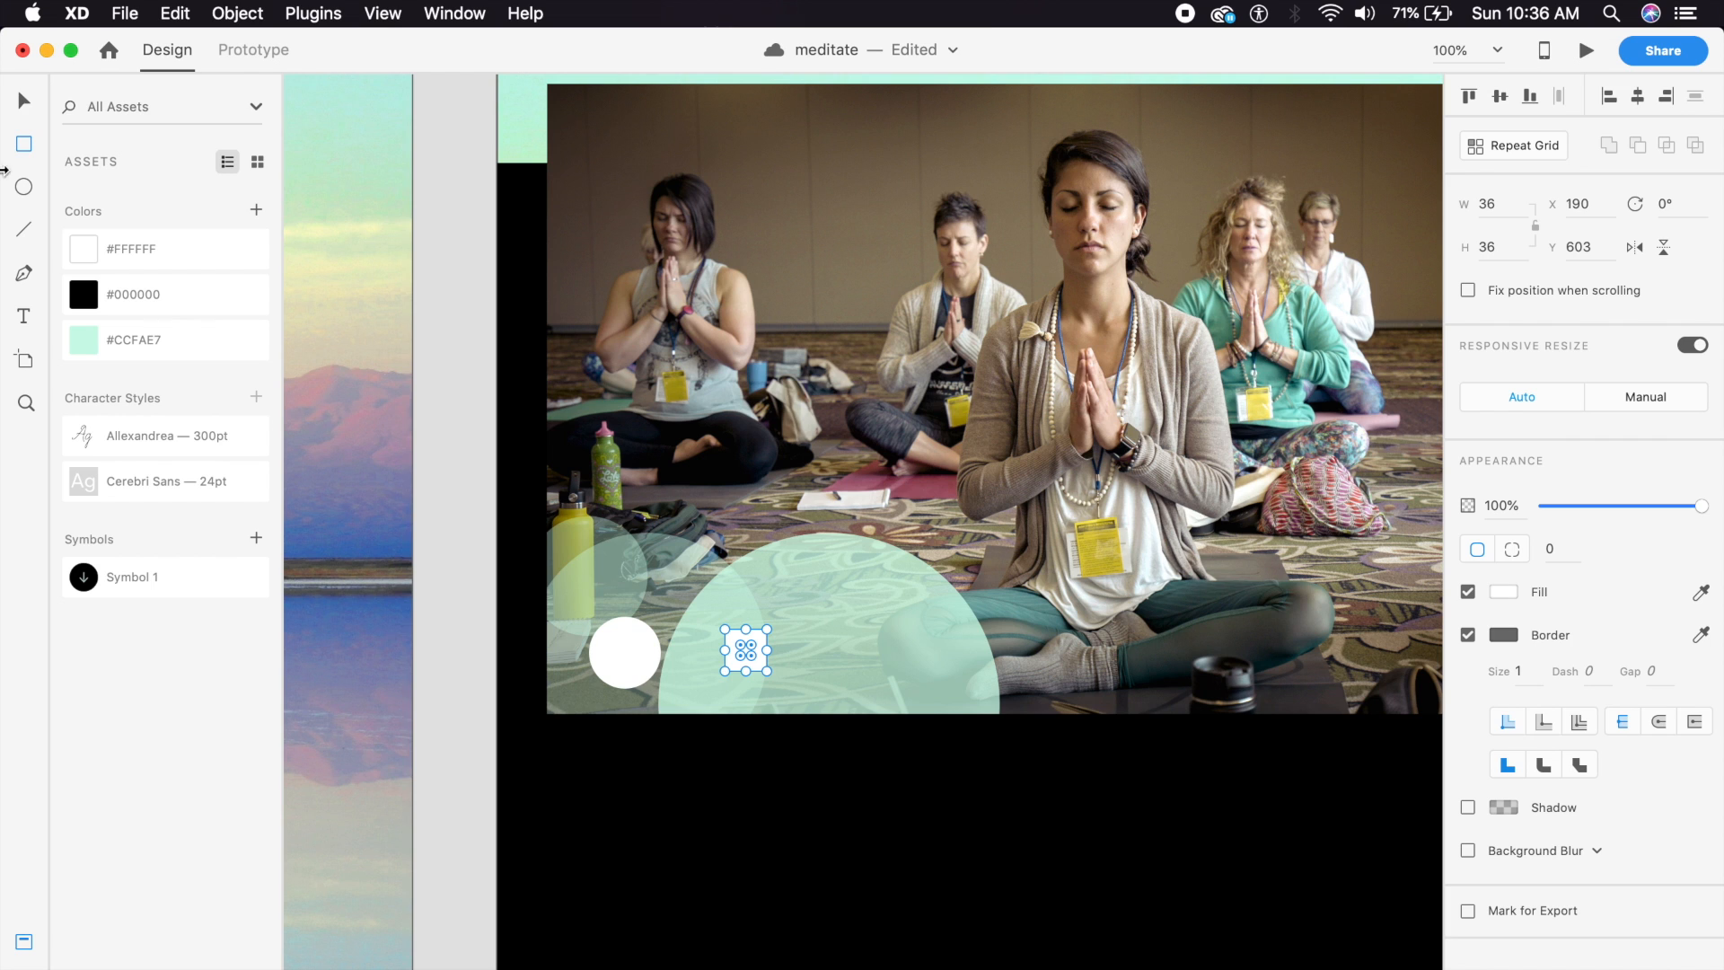
left_click(16, 104)
left_click(319, 11)
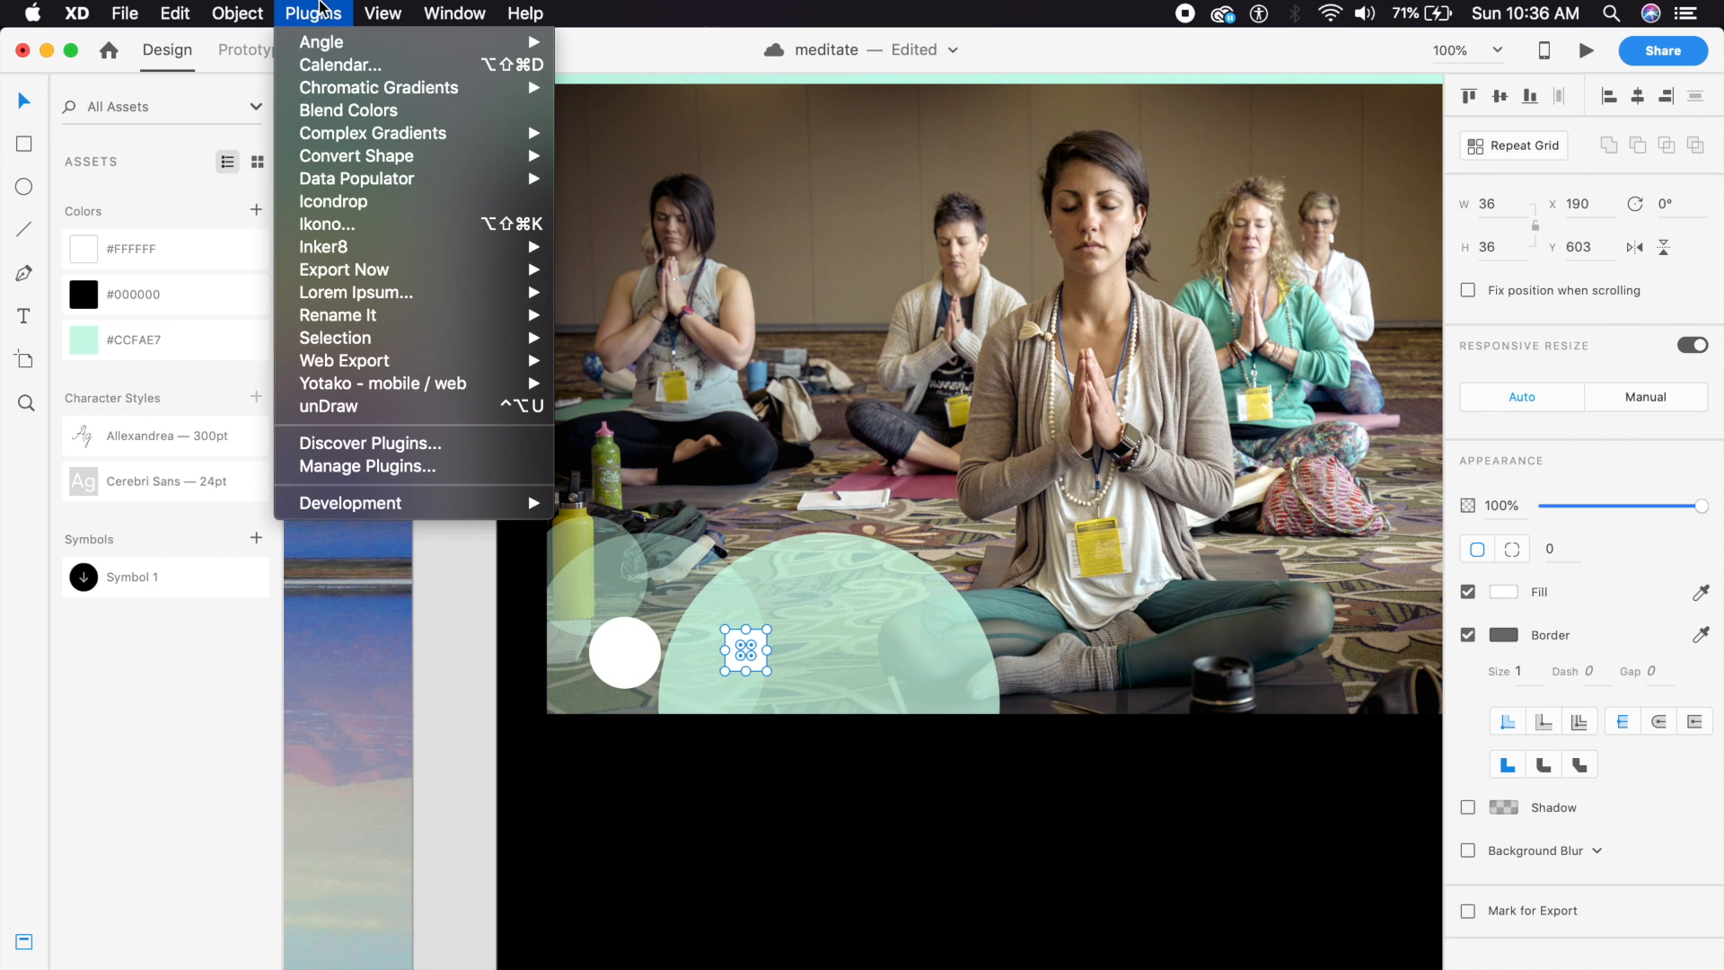
mouse_move(404, 142)
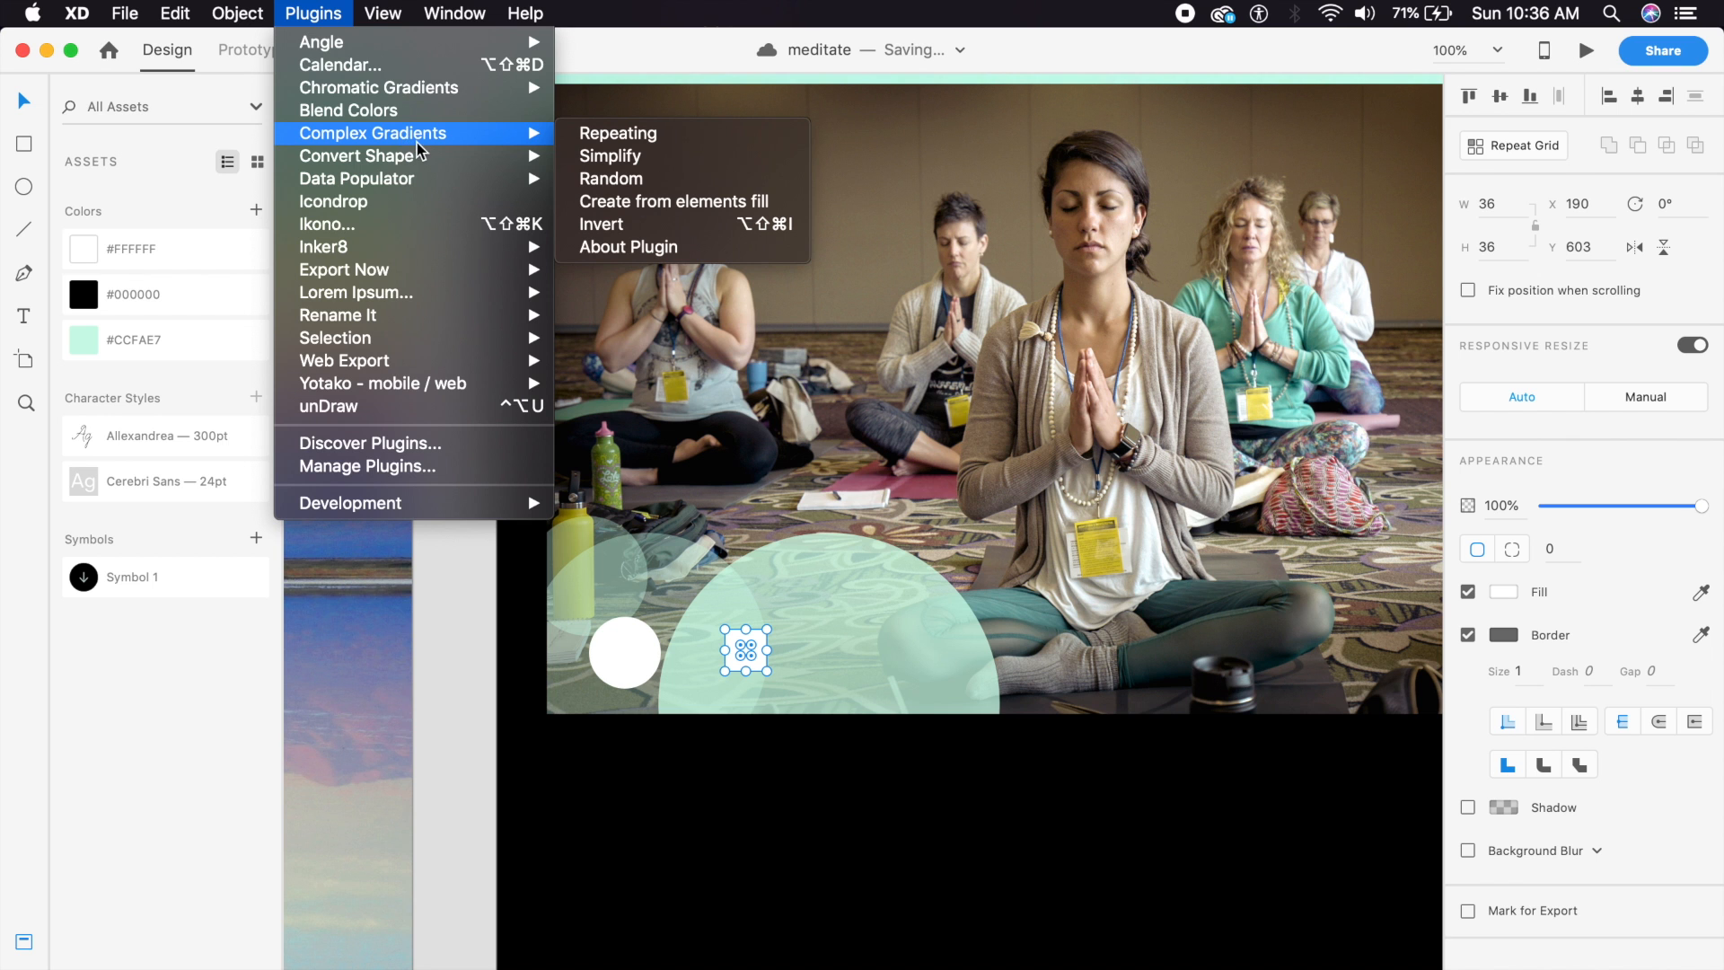
mouse_move(468, 168)
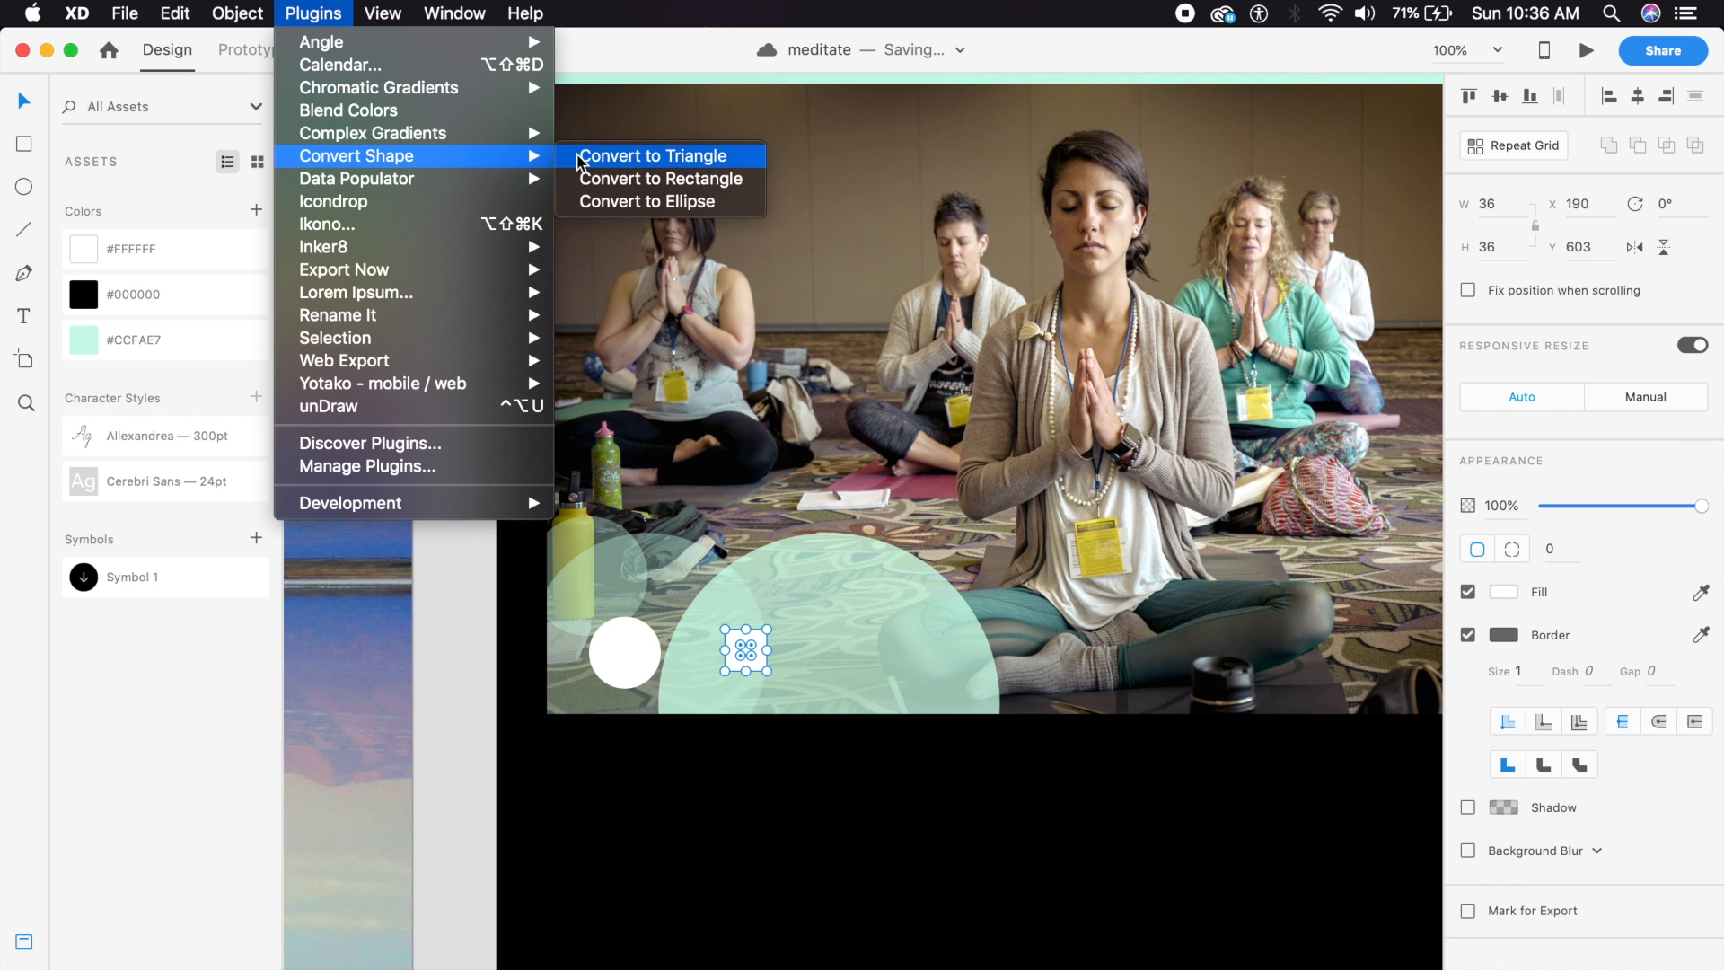
left_click(579, 157)
key("super+2")
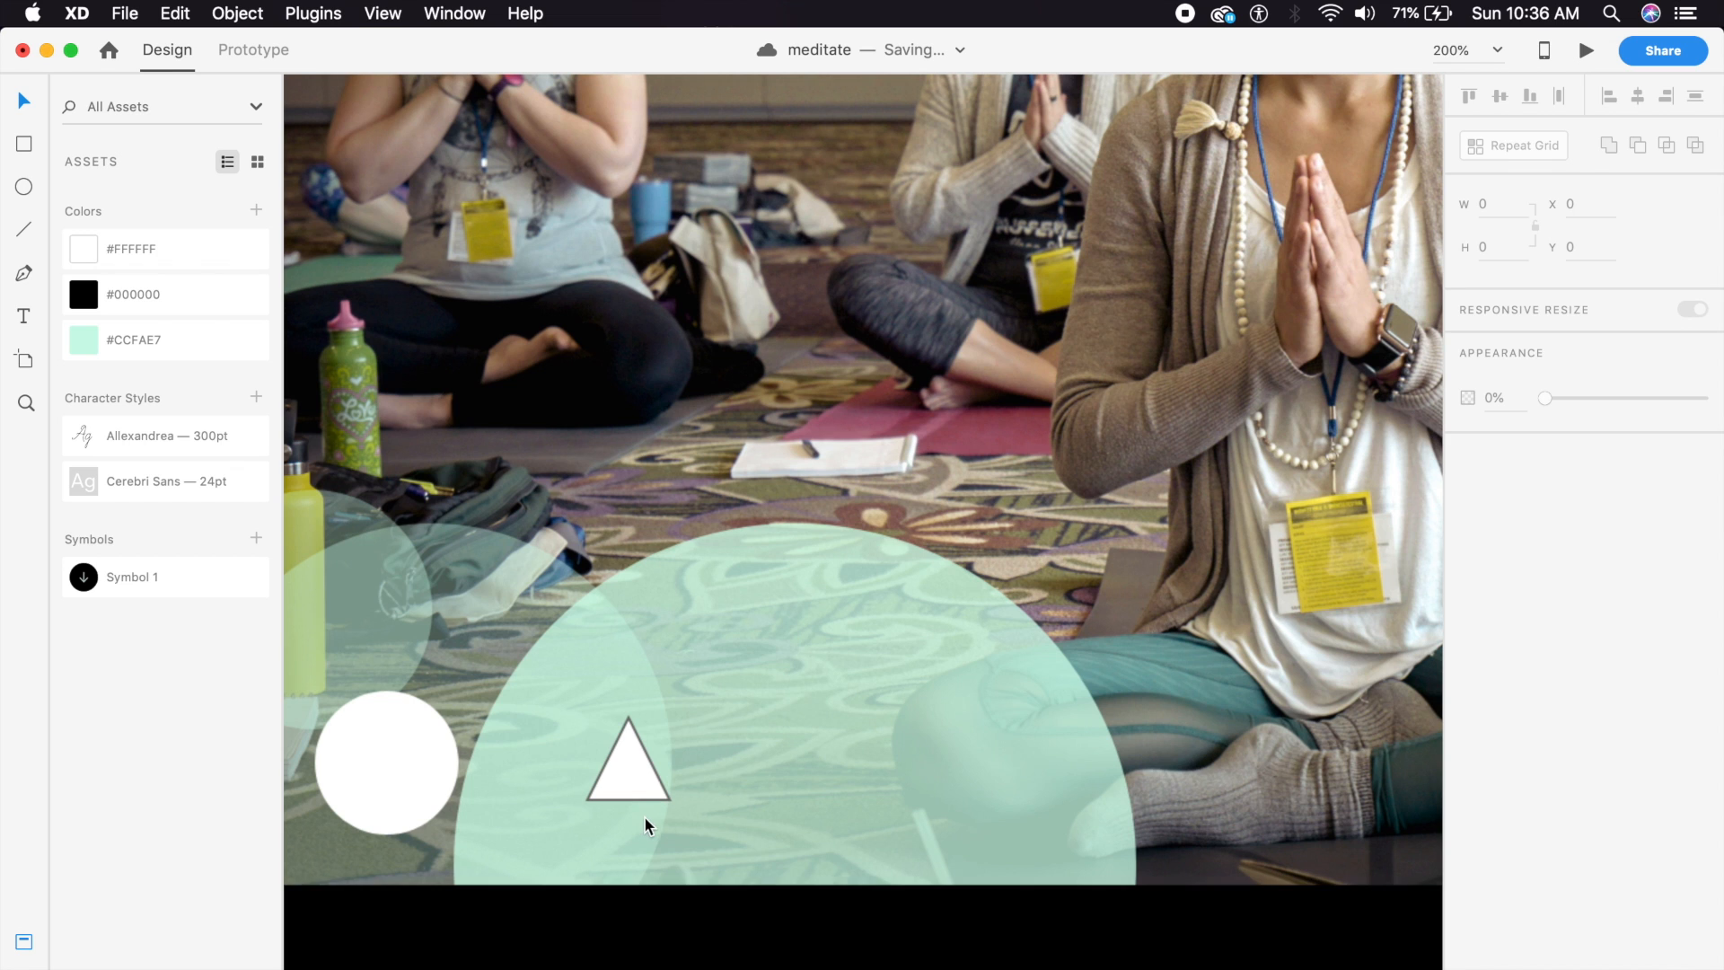
Rotate the triangle 90° and fit it inside the white circle at about 25 by 25.
left_click_drag(681, 709, 685, 830)
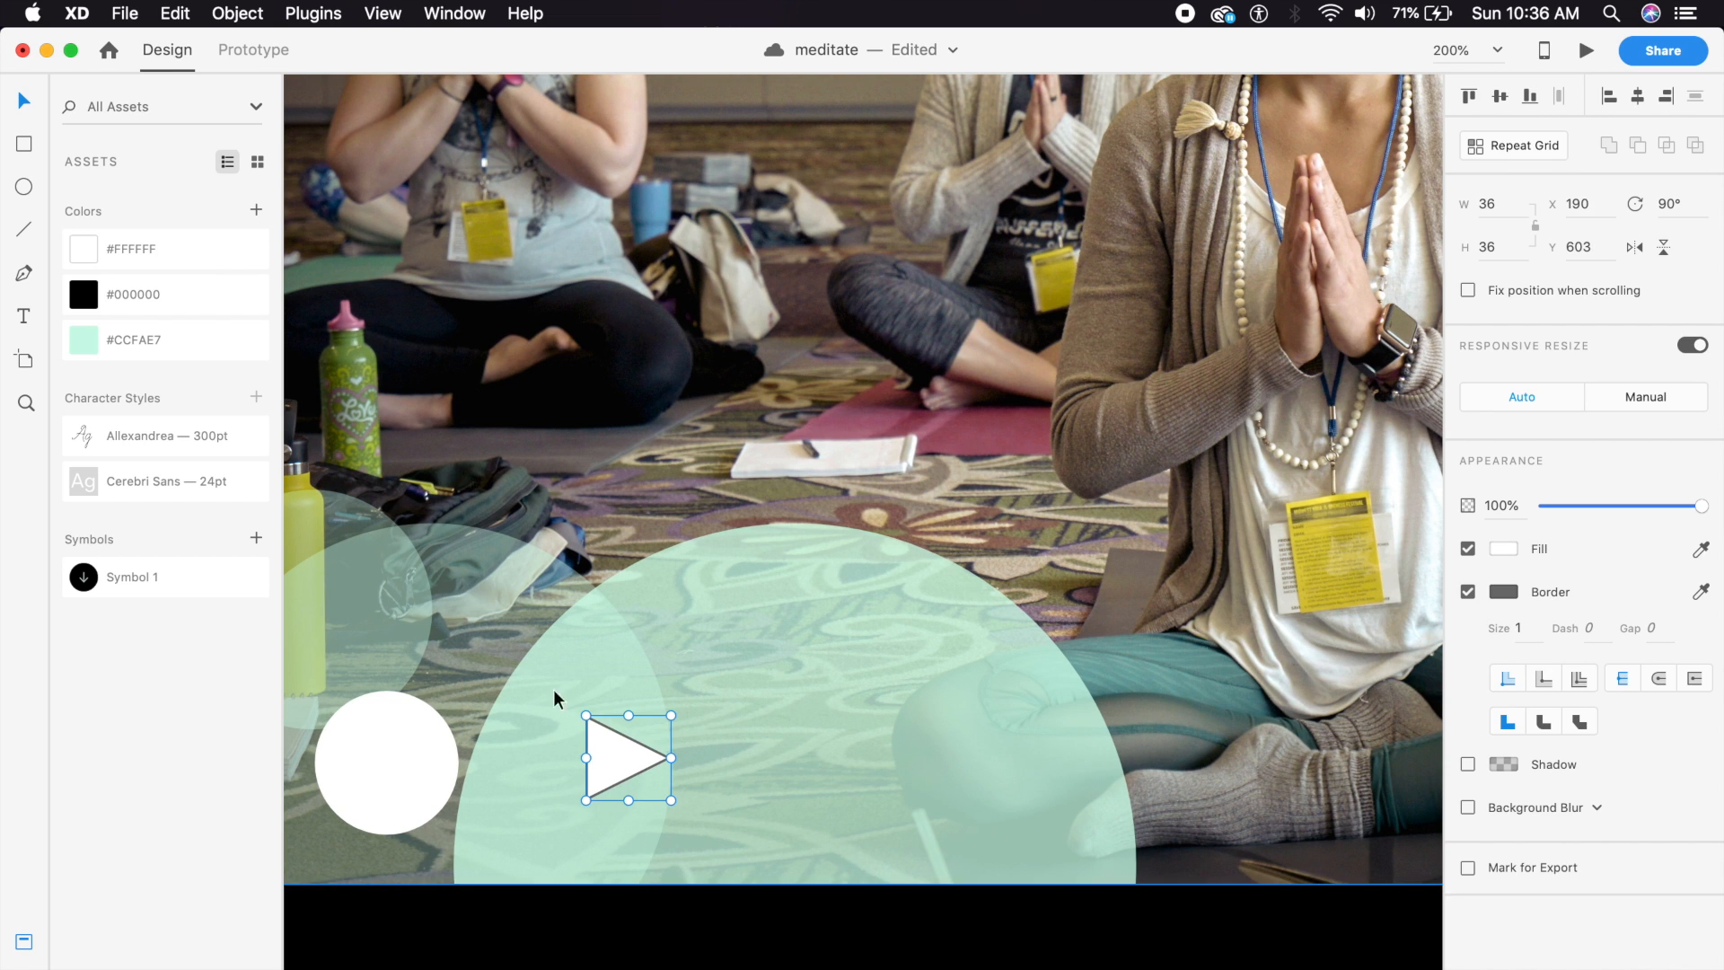
left_click_drag(672, 799, 376, 771)
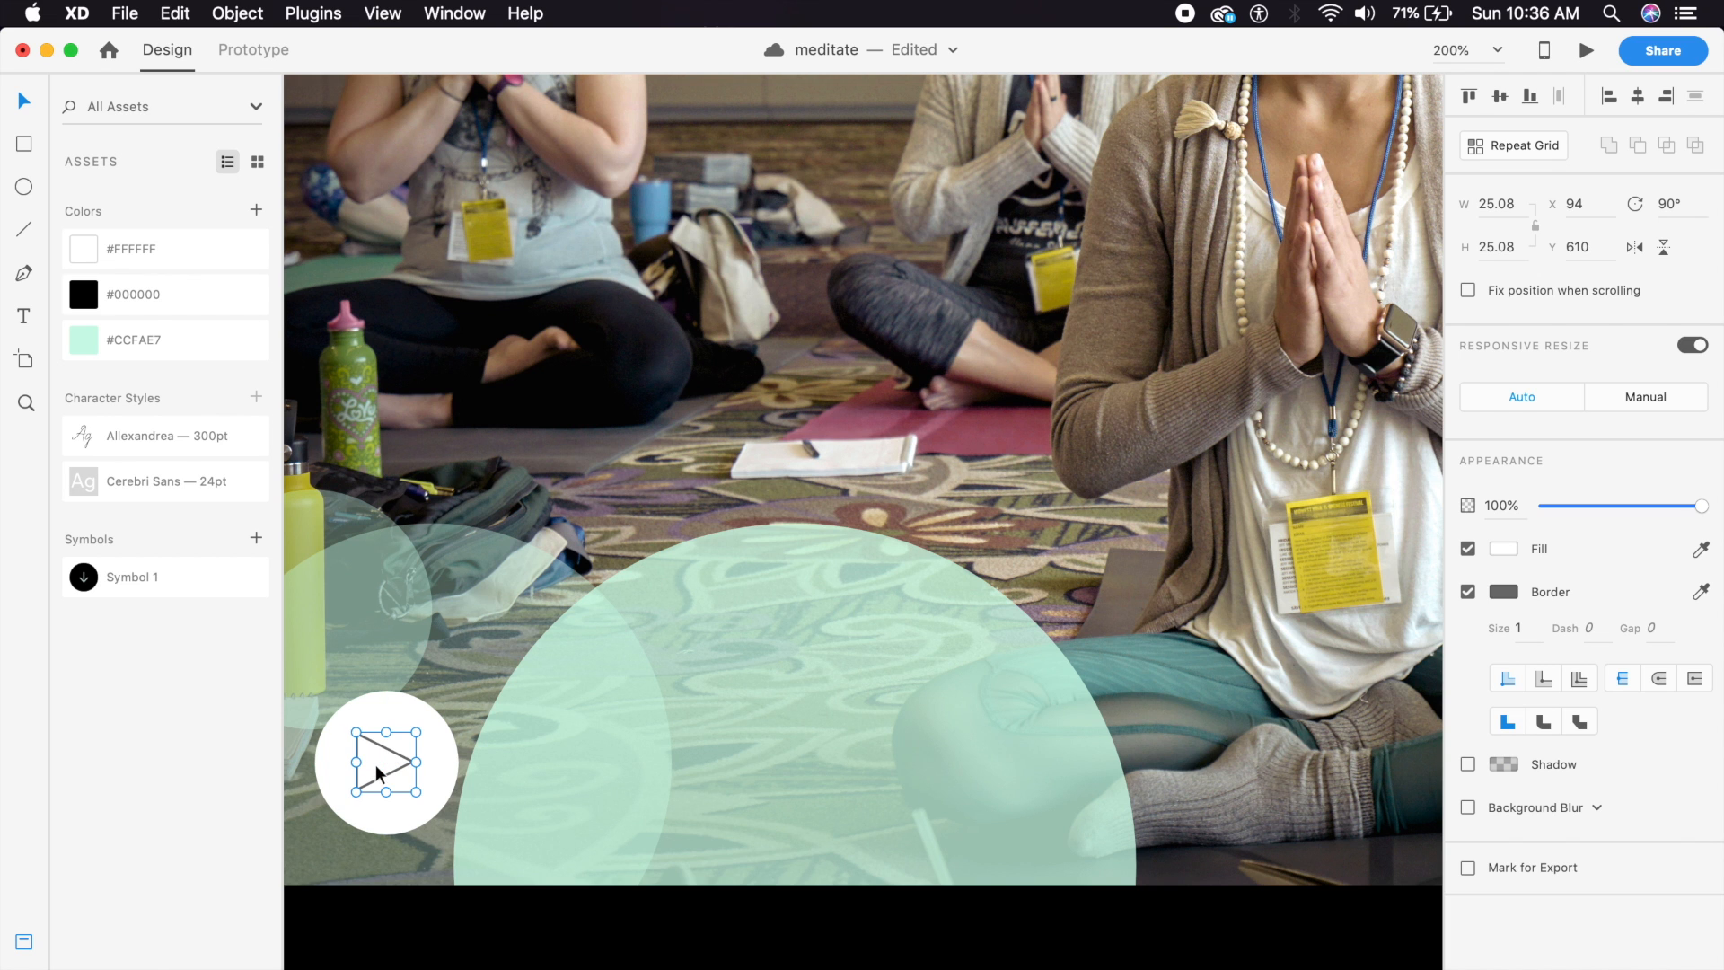
left_click(498, 781, "shift")
key("super+plus")
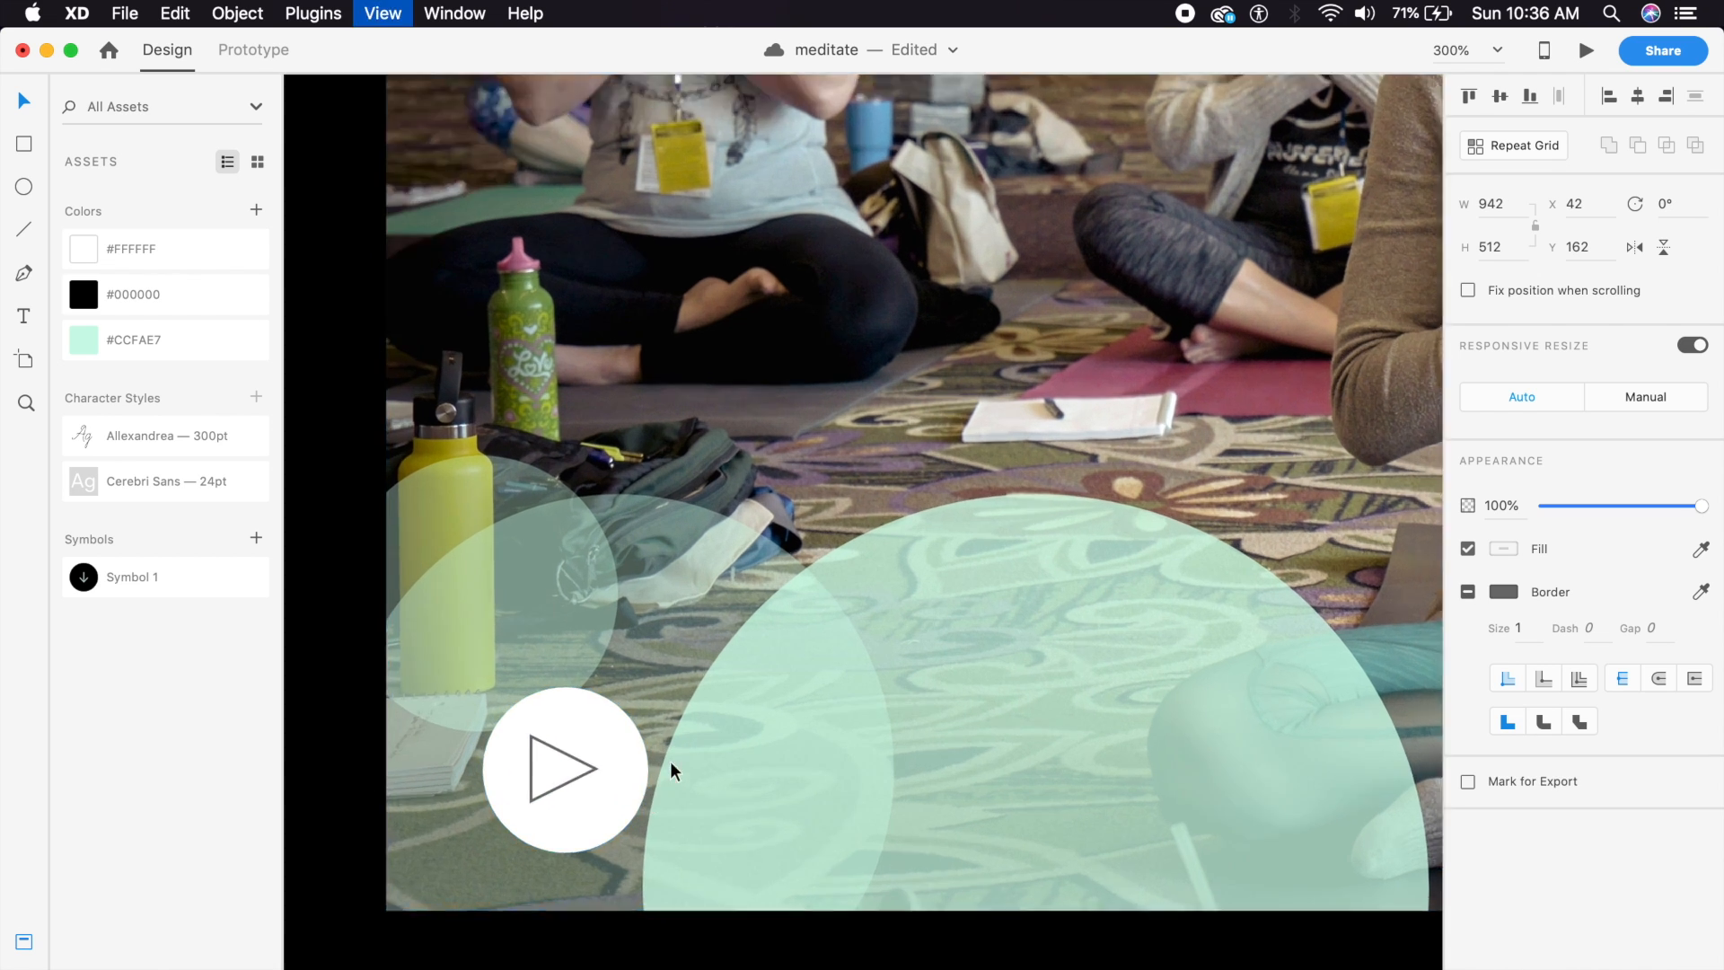
Save the document and nudge the triangle inside the white circle 4 px right to X 98.
left_click(613, 623)
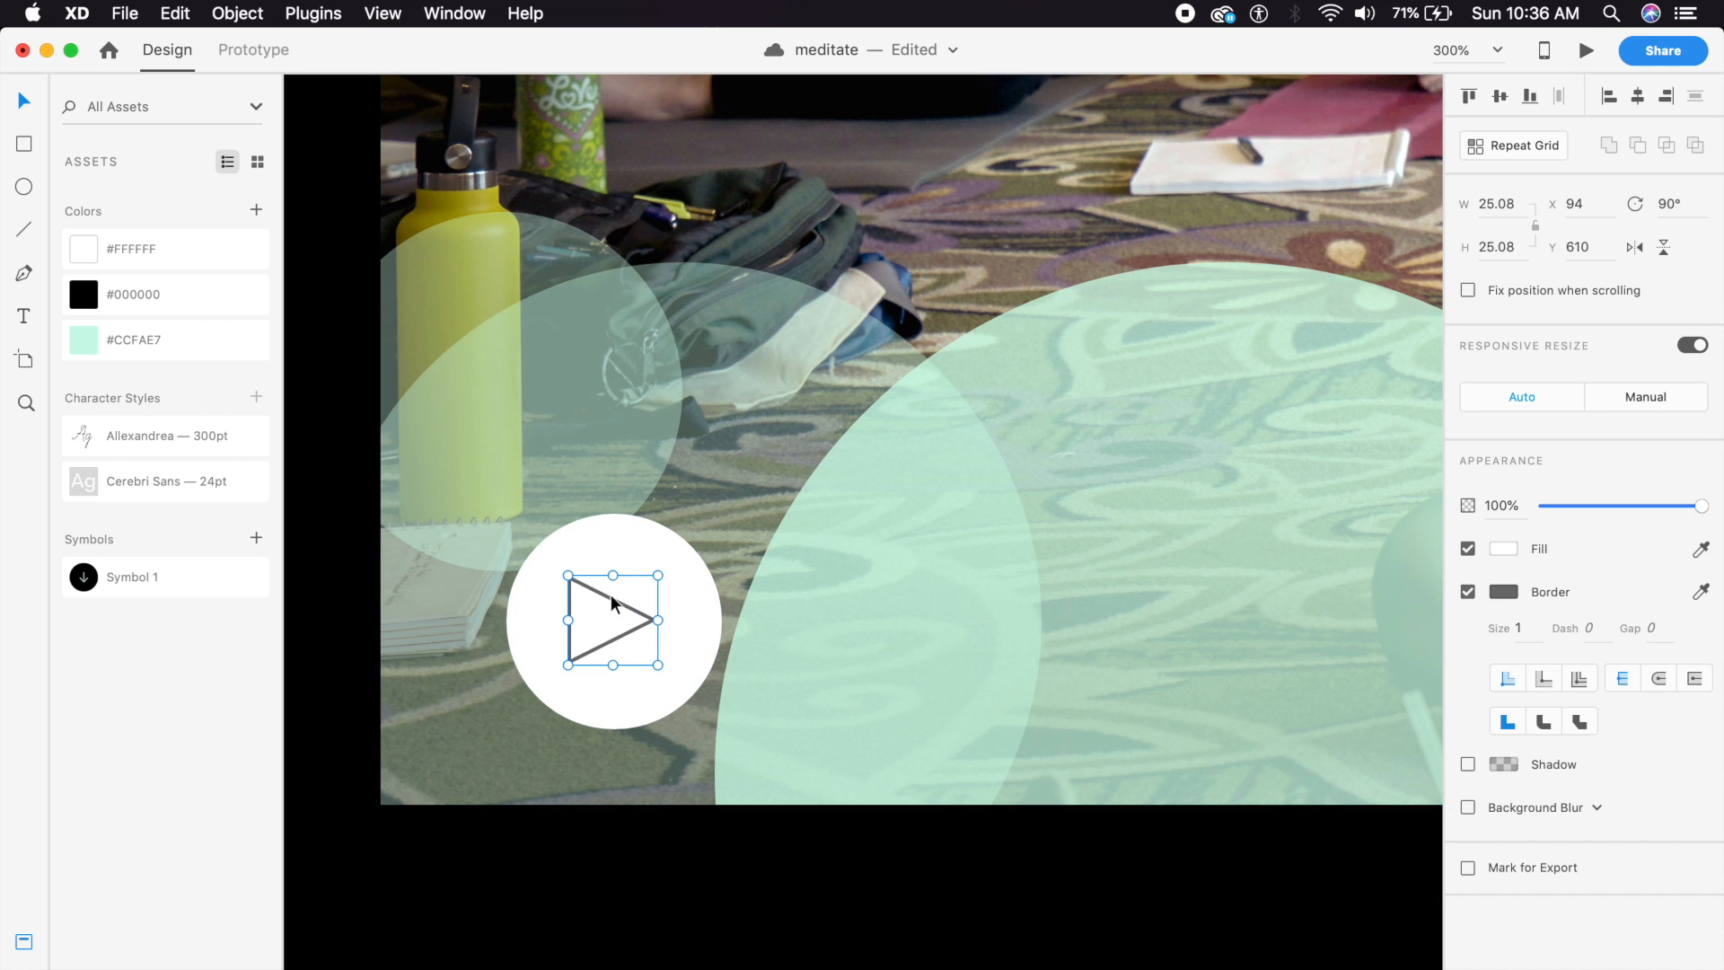
left_click(629, 549)
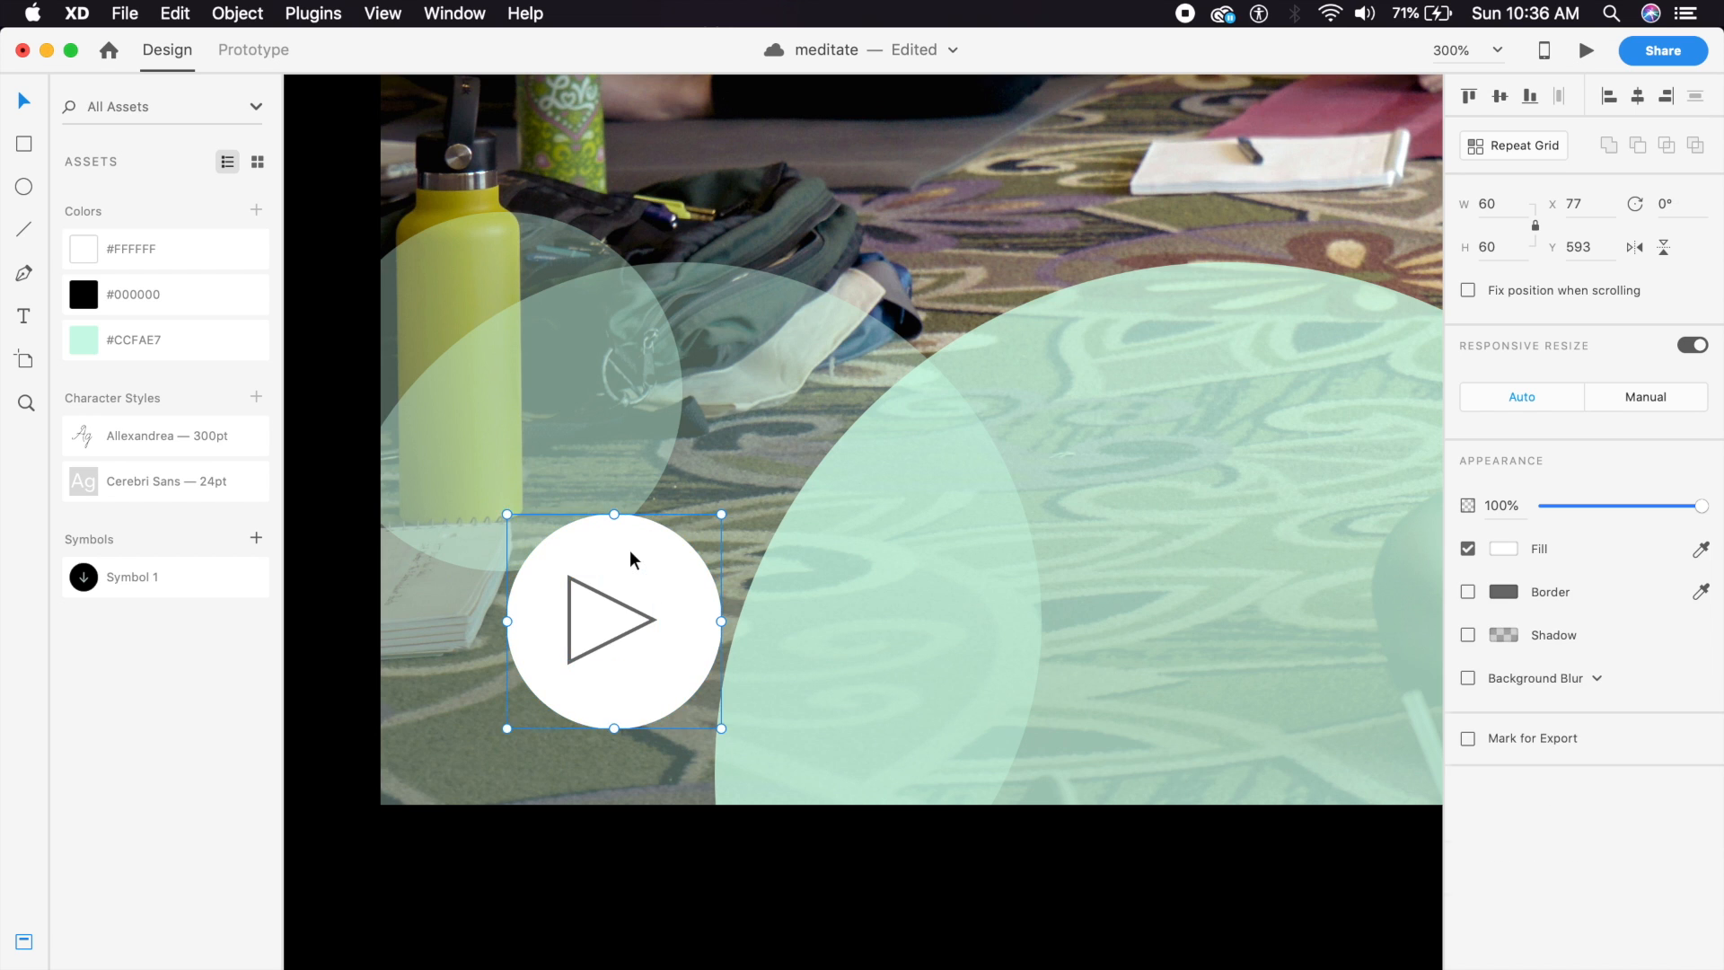
left_click(606, 642)
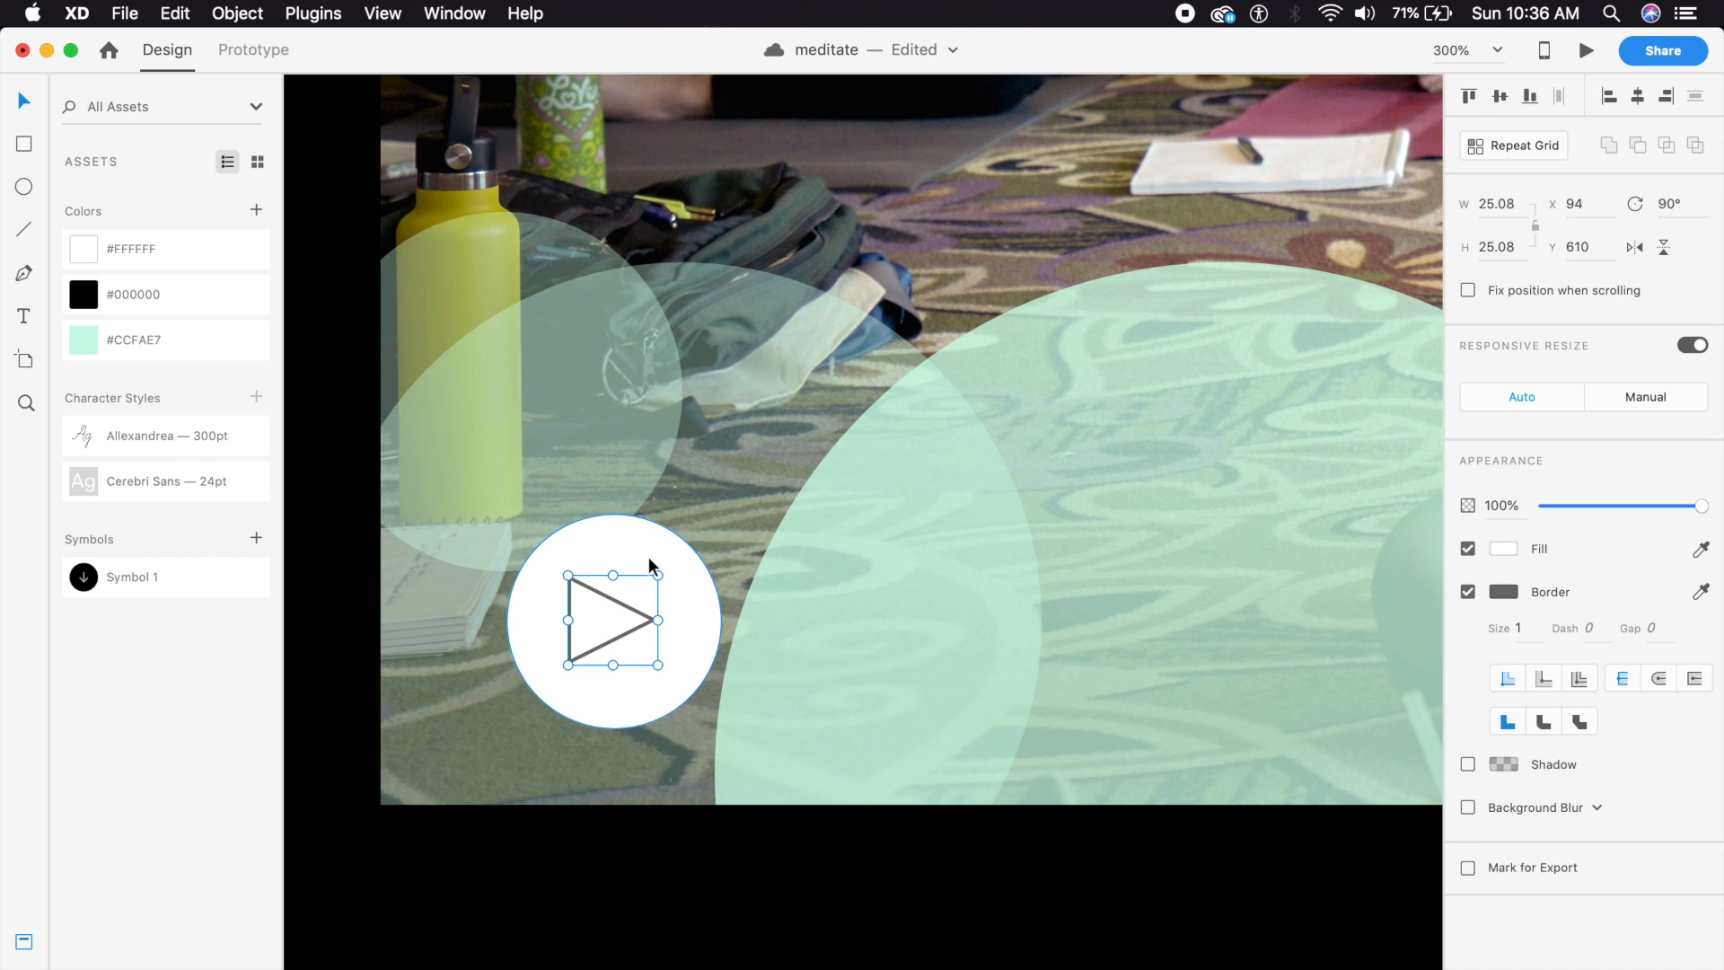
key("super+s")
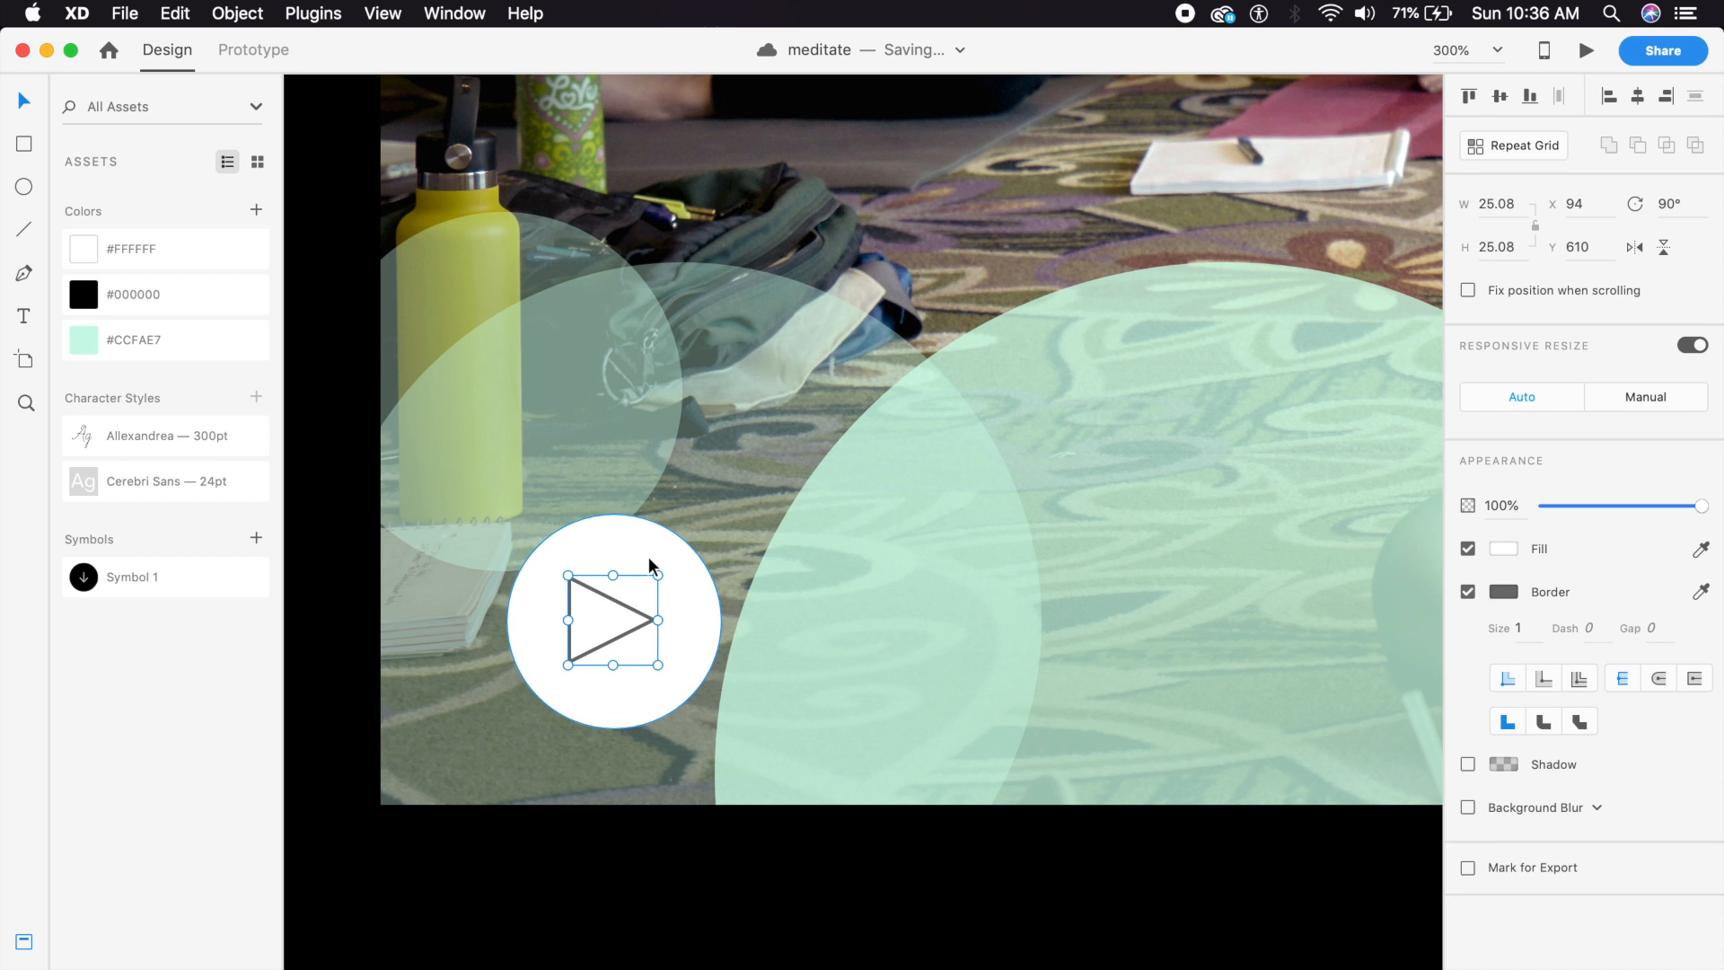
key("Right")
key("Right")
key("Right")
key("Right")
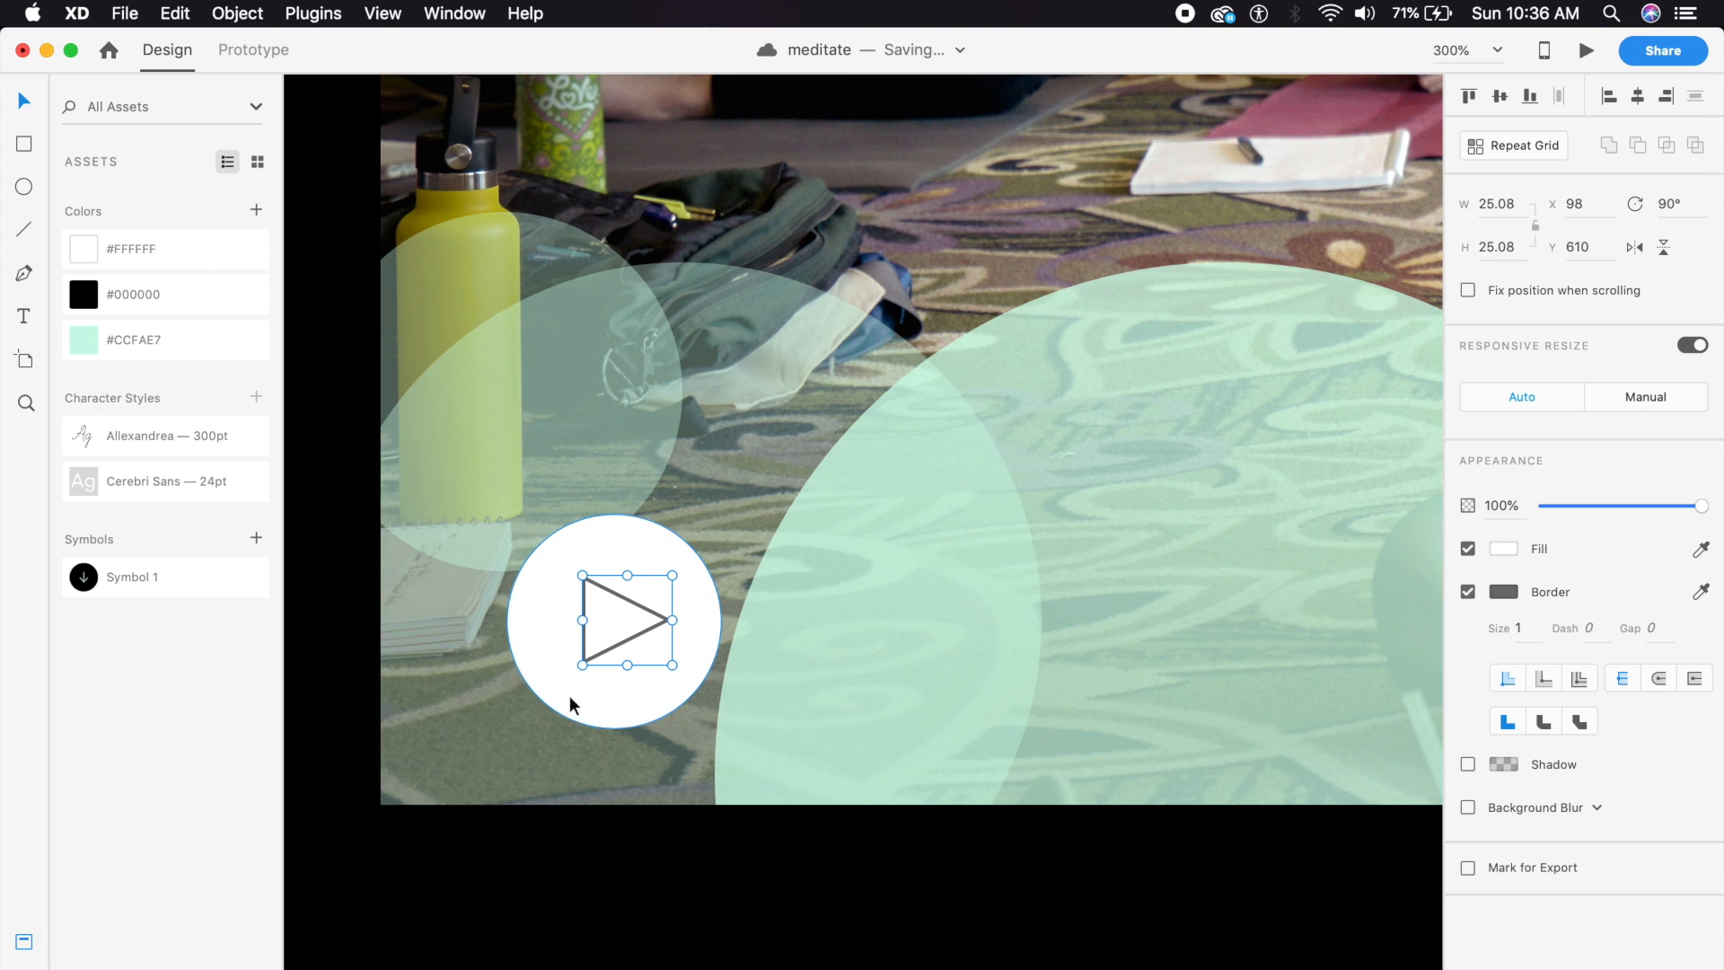
Subtract the triangle from the white circle to make a cut-out play button.
left_click(624, 710)
left_click(603, 610)
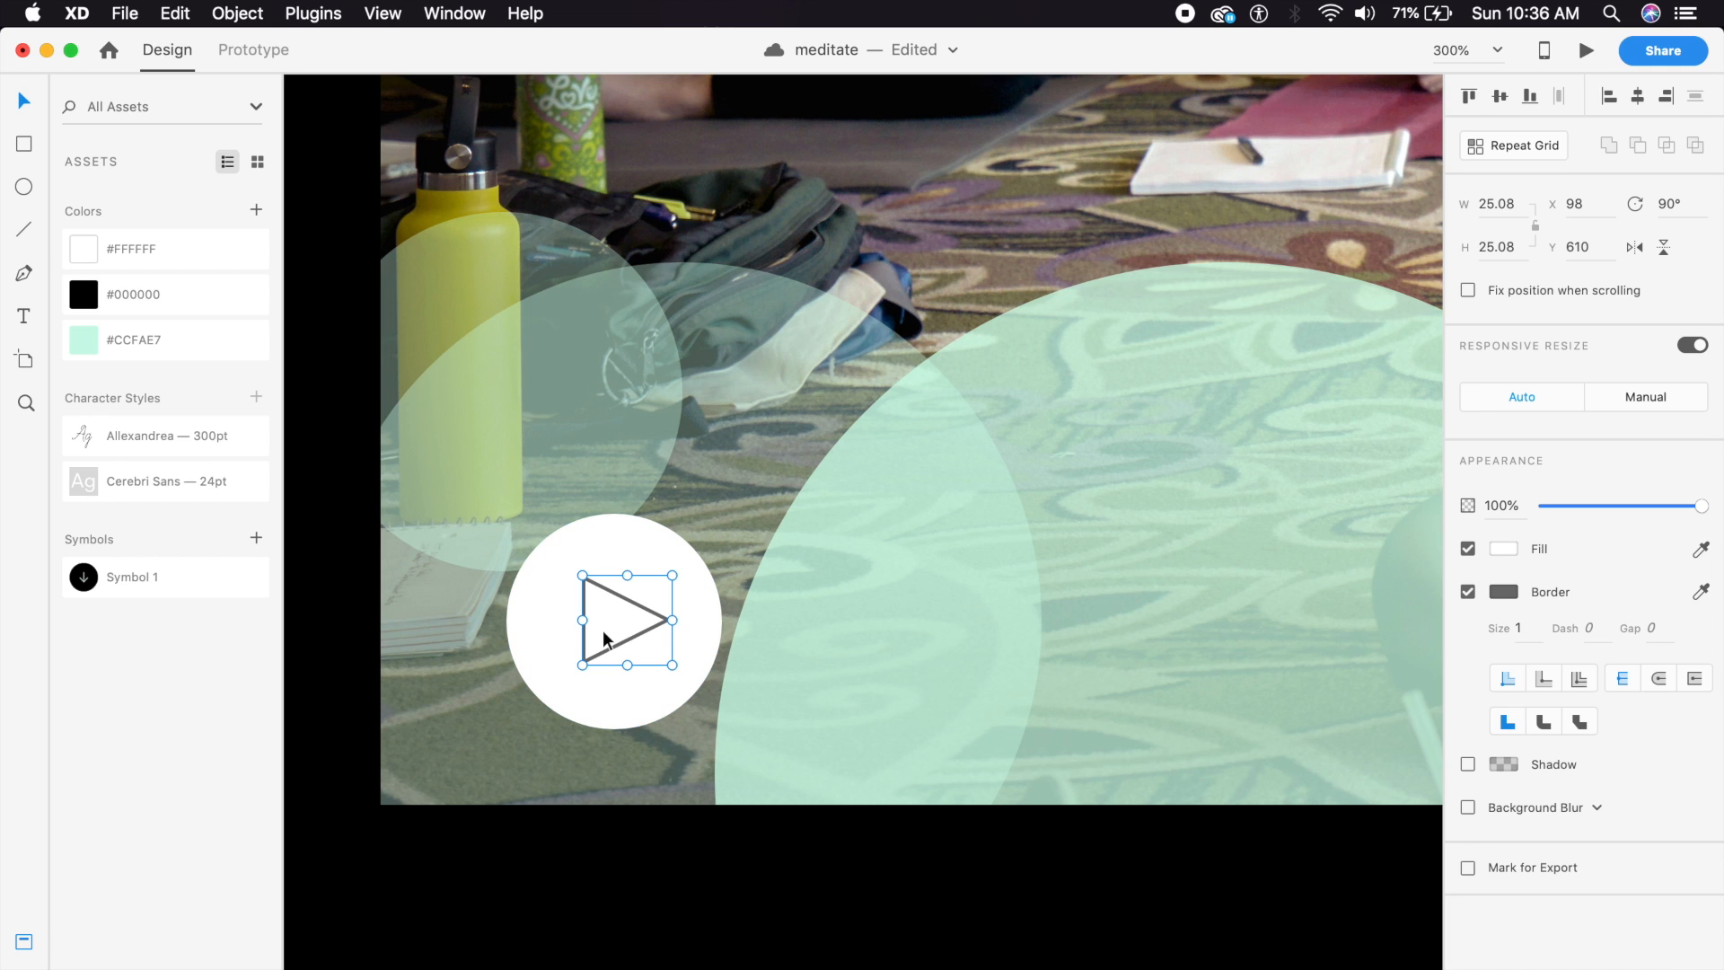
left_click(620, 535, "shift")
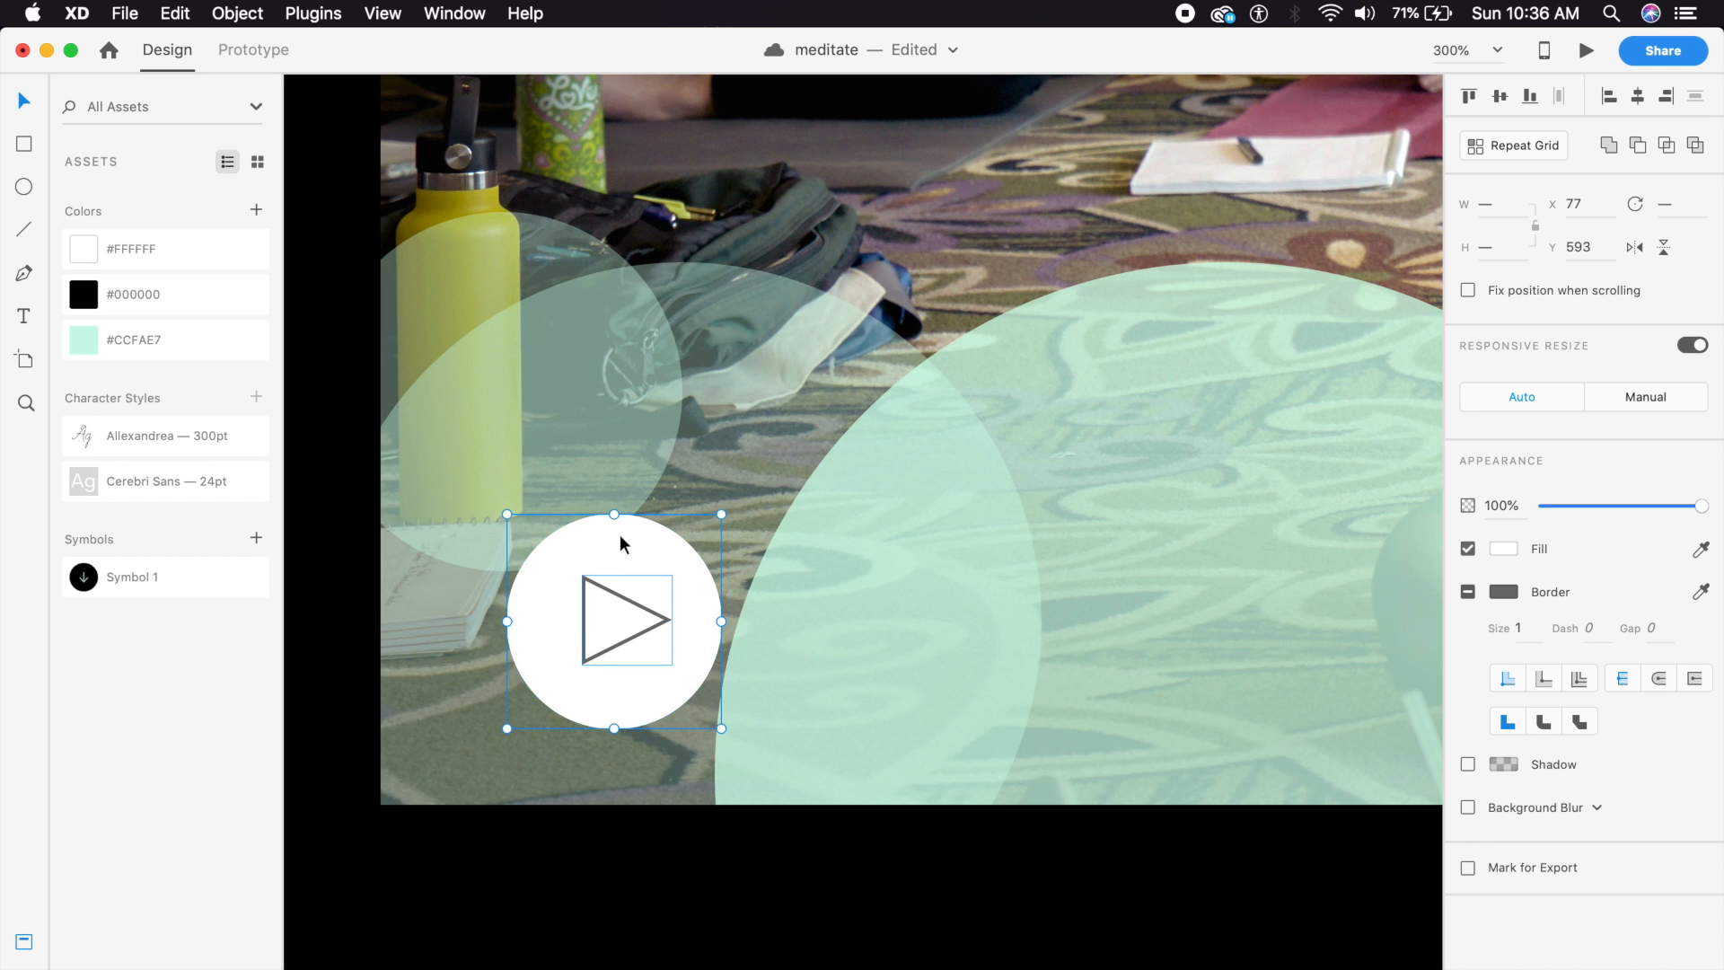
left_click(1638, 147)
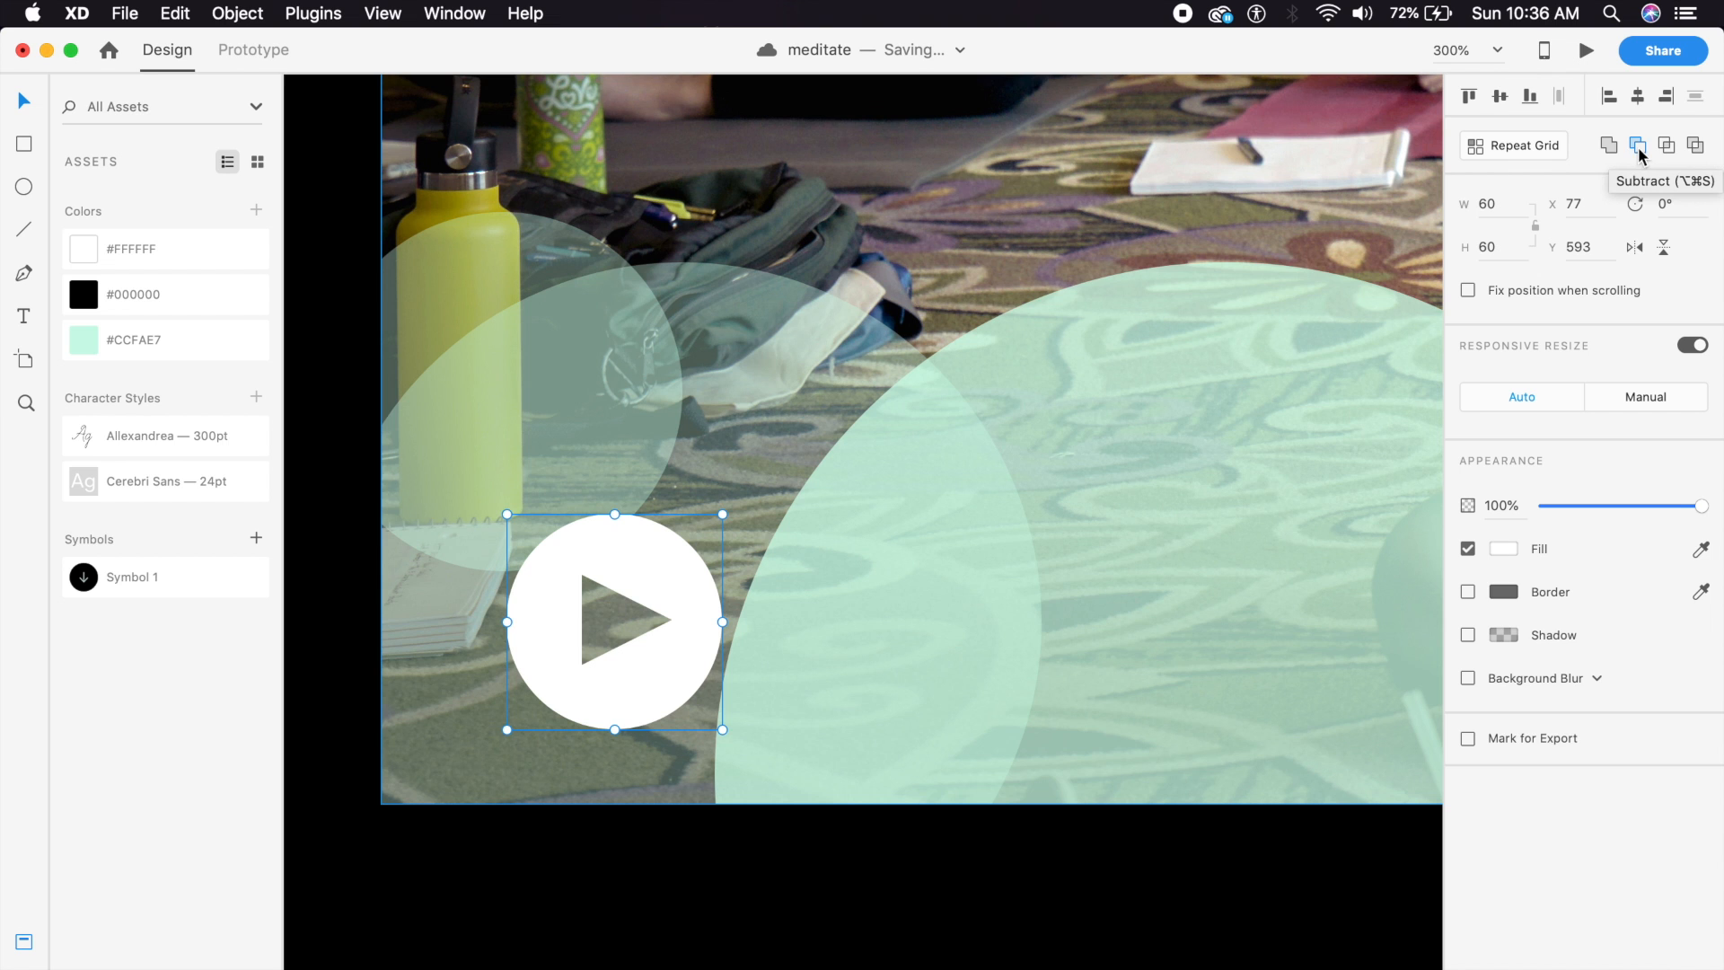
left_click(1012, 647)
left_click(651, 643)
left_click(763, 652)
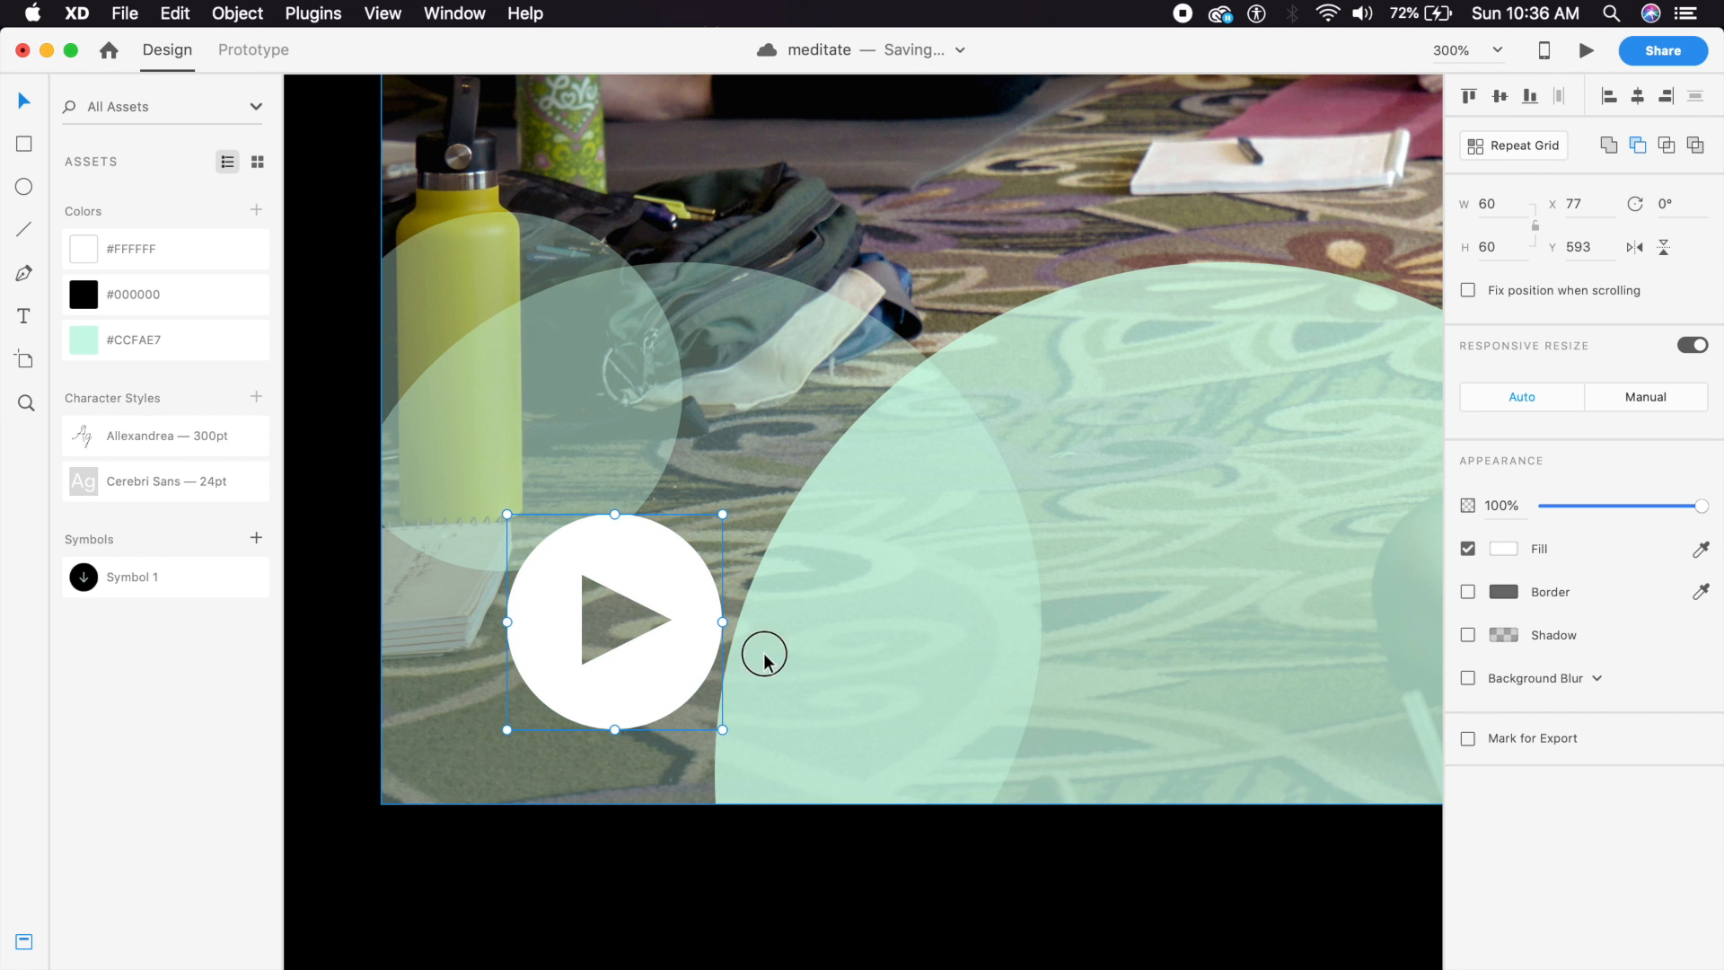
Add a shadow to the white play button.
key("super+minus")
left_click(688, 634)
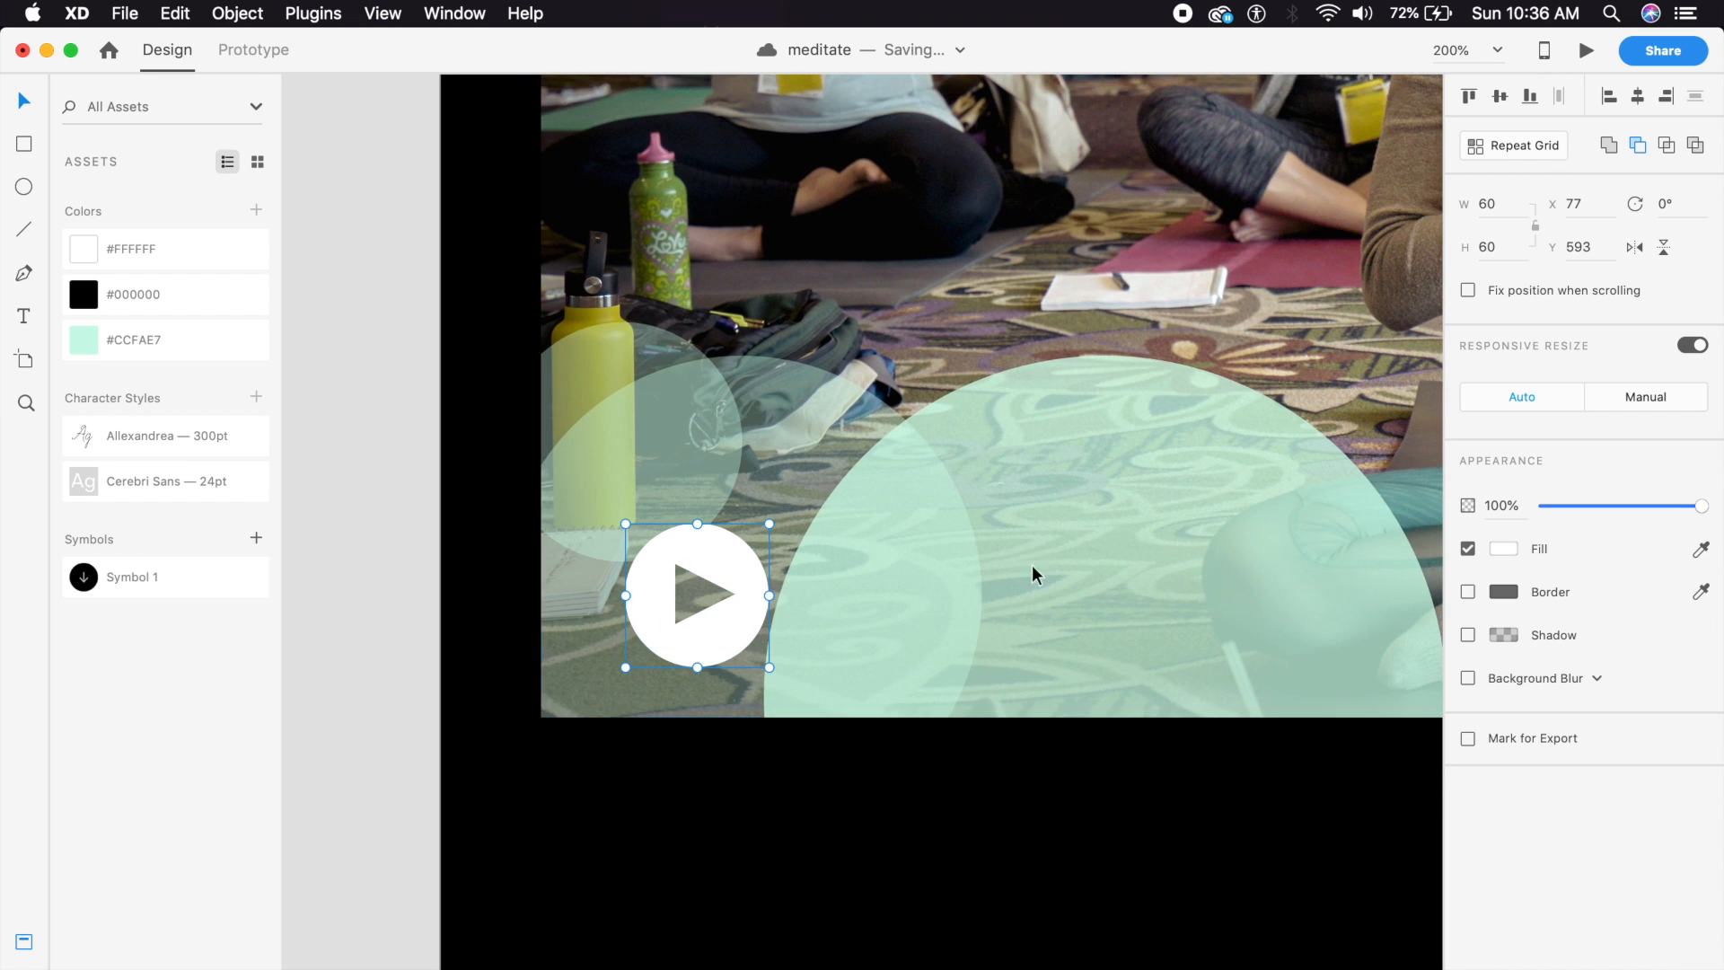
left_click(1467, 636)
left_click(844, 774)
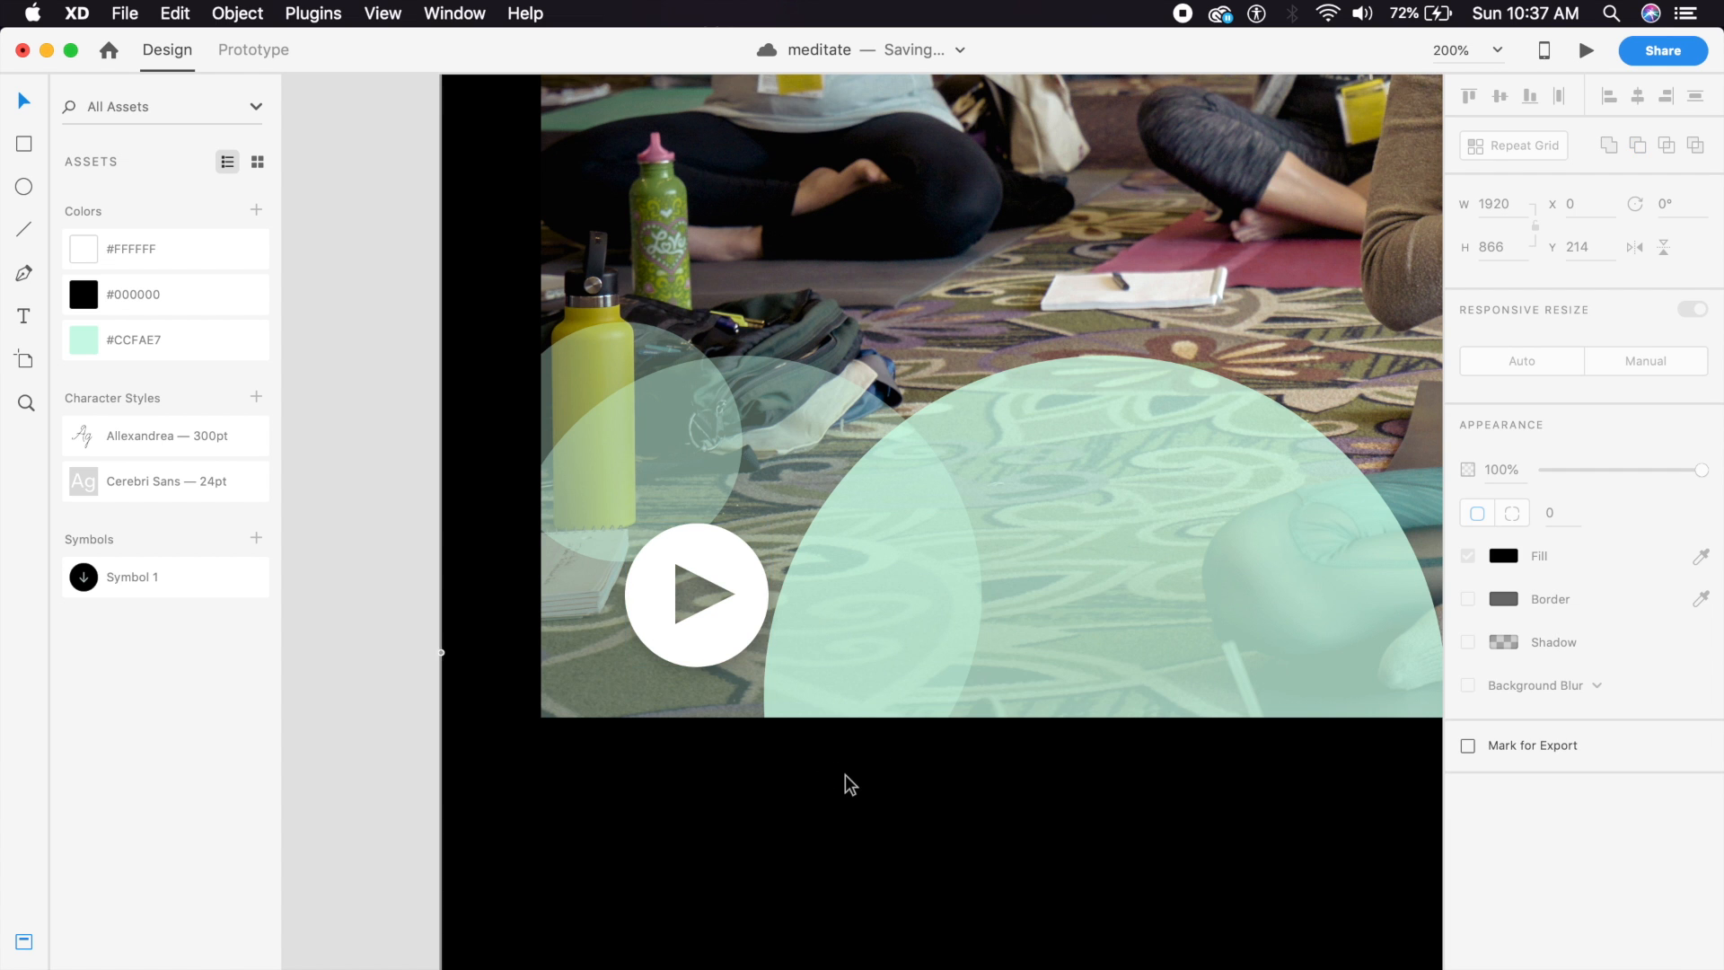
Add the text "New York Session" over the mint circle beside the play button.
key("super+minus")
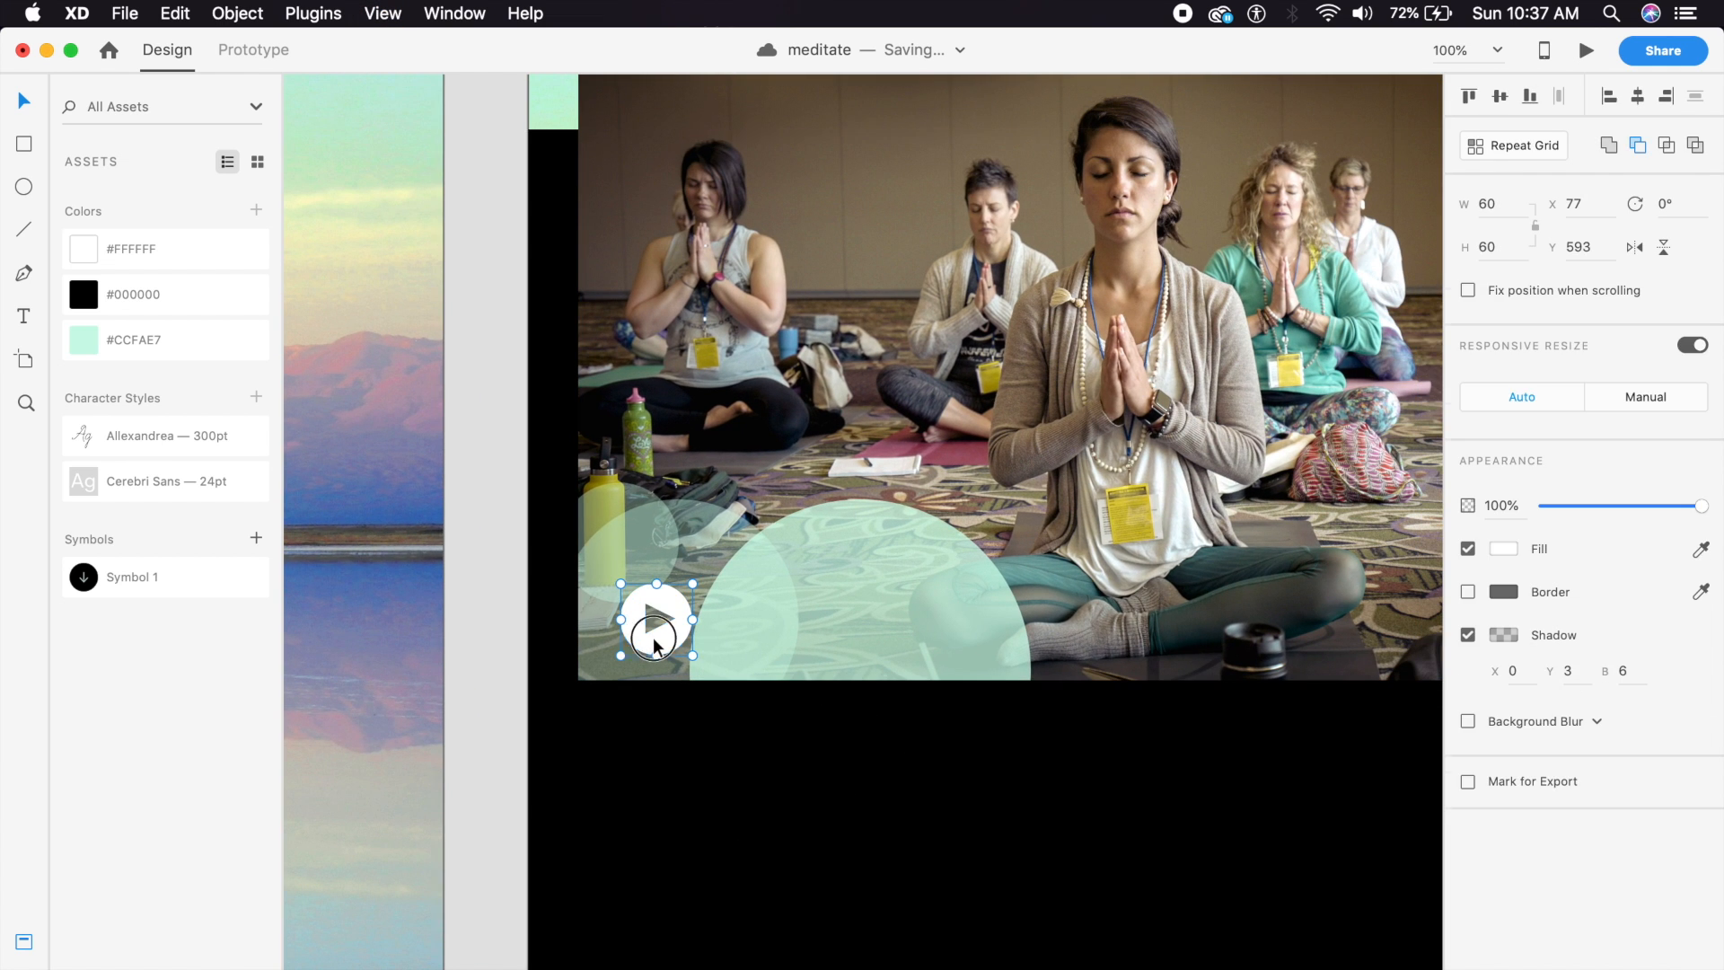
key("super+minus")
left_click_drag(785, 750, 588, 792)
key("super+minus")
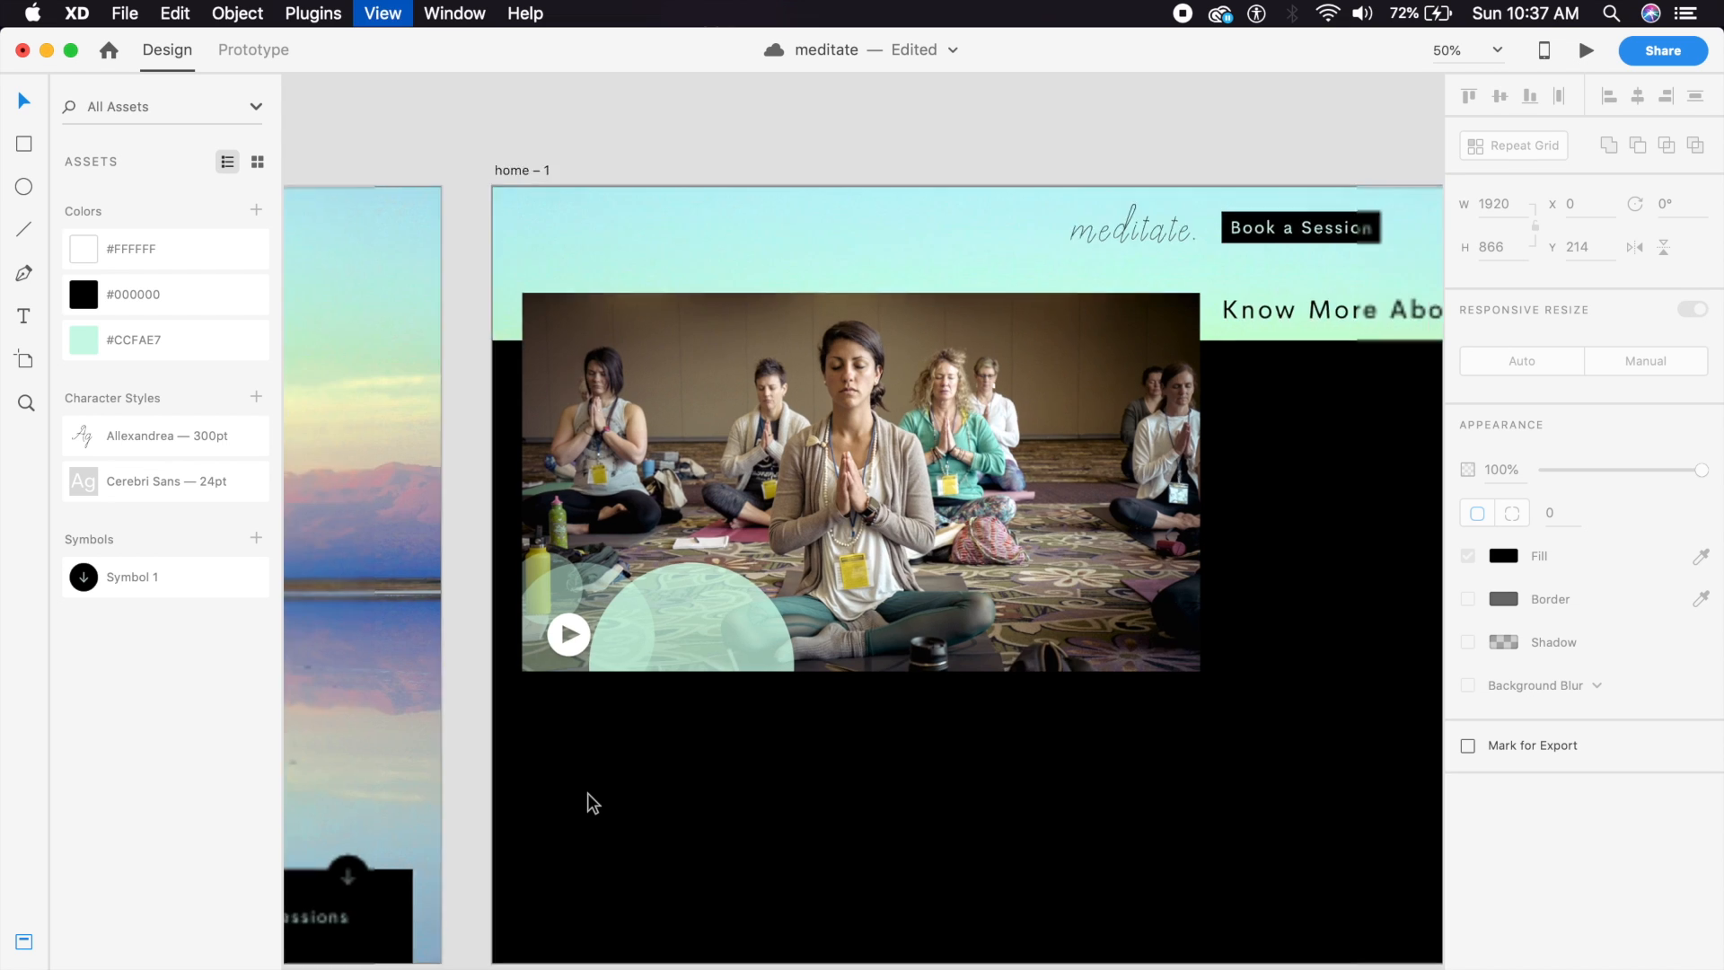
key("super+plus")
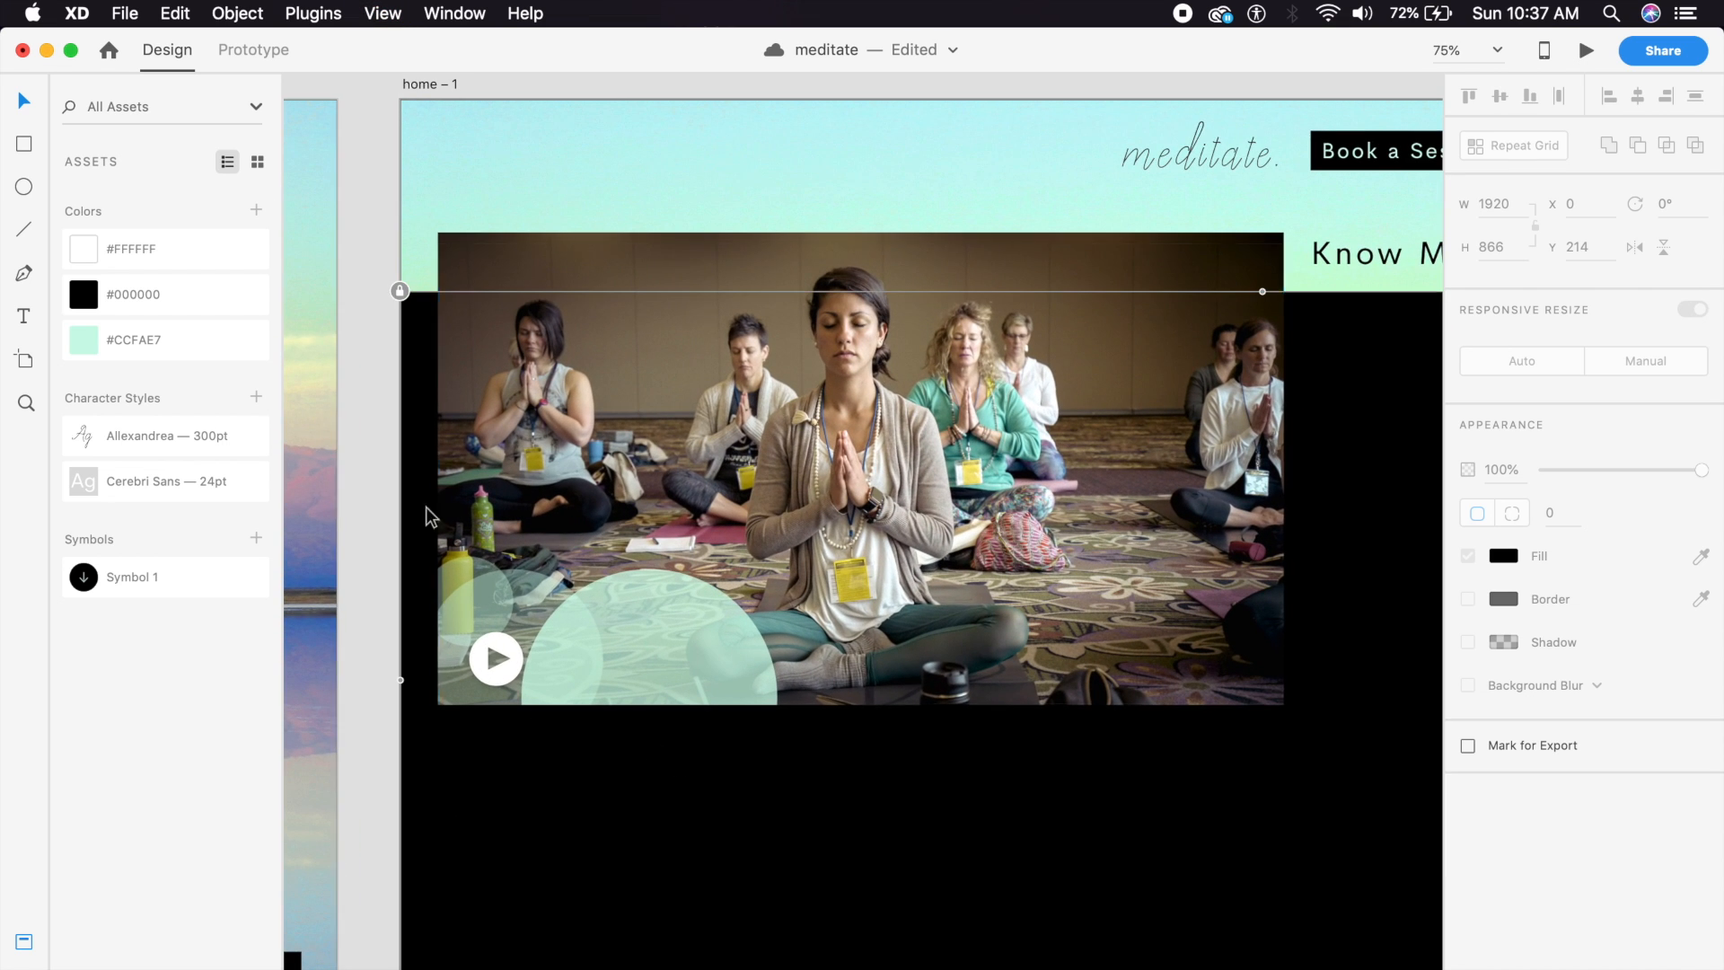
left_click(23, 316)
left_click(546, 645)
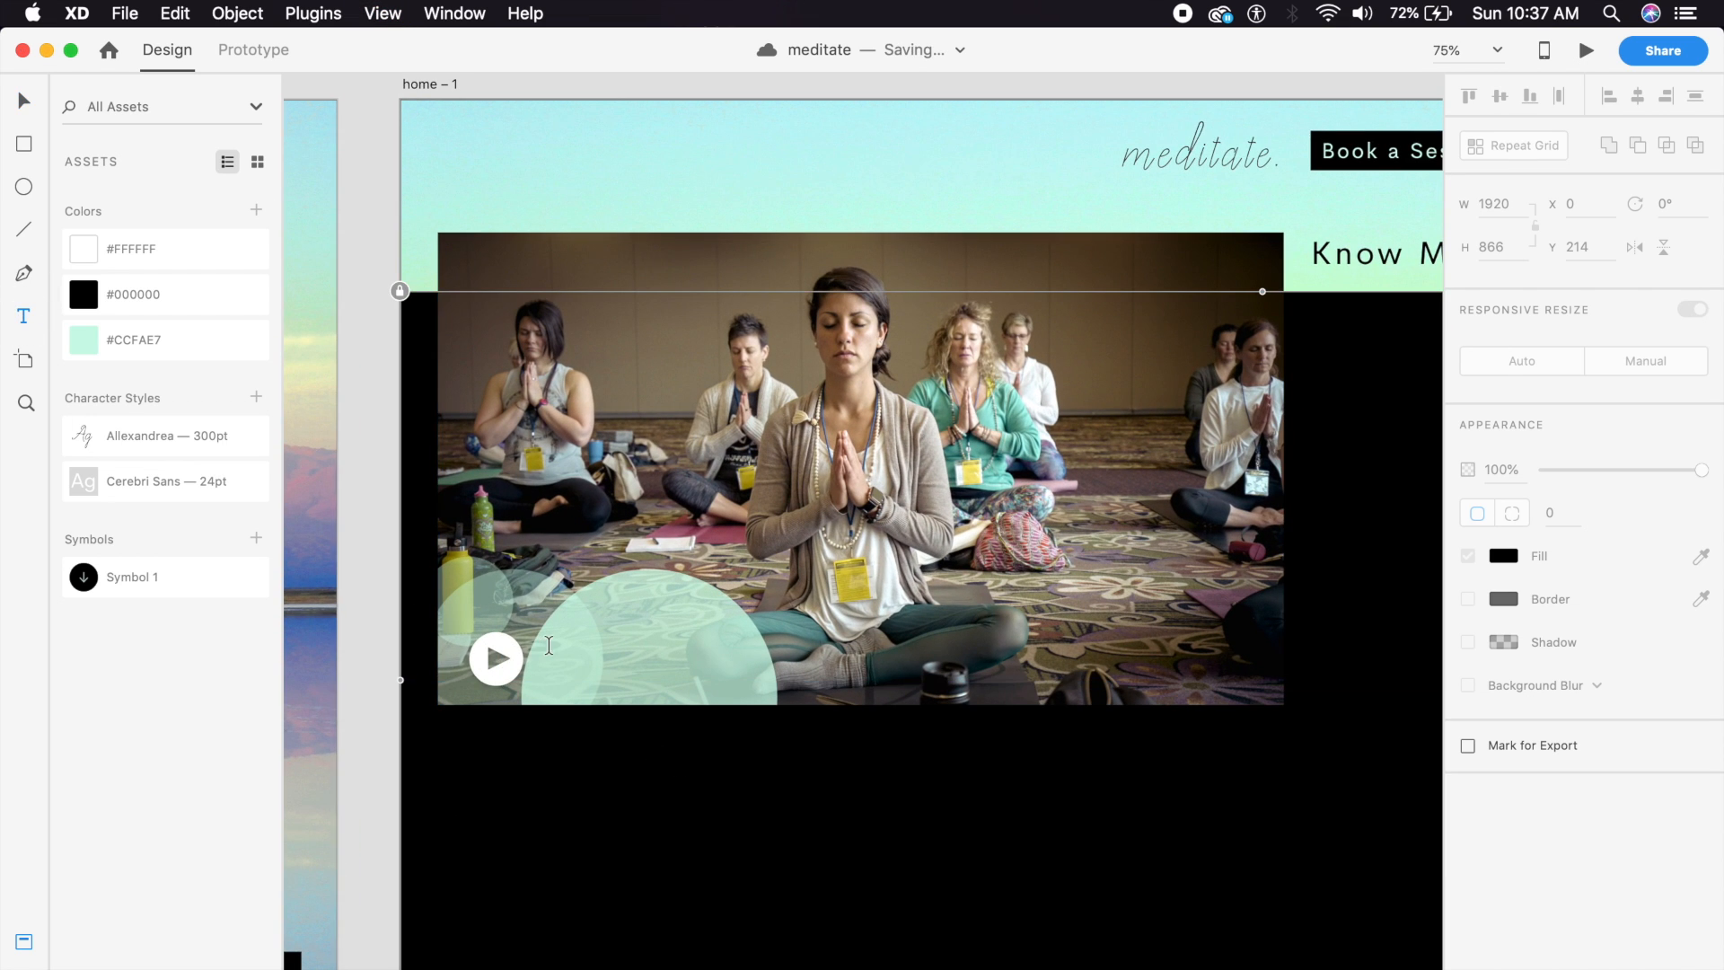
type("NEW")
key("BackSpace")
key("BackSpace")
key("BackSpace")
key("BackSpace")
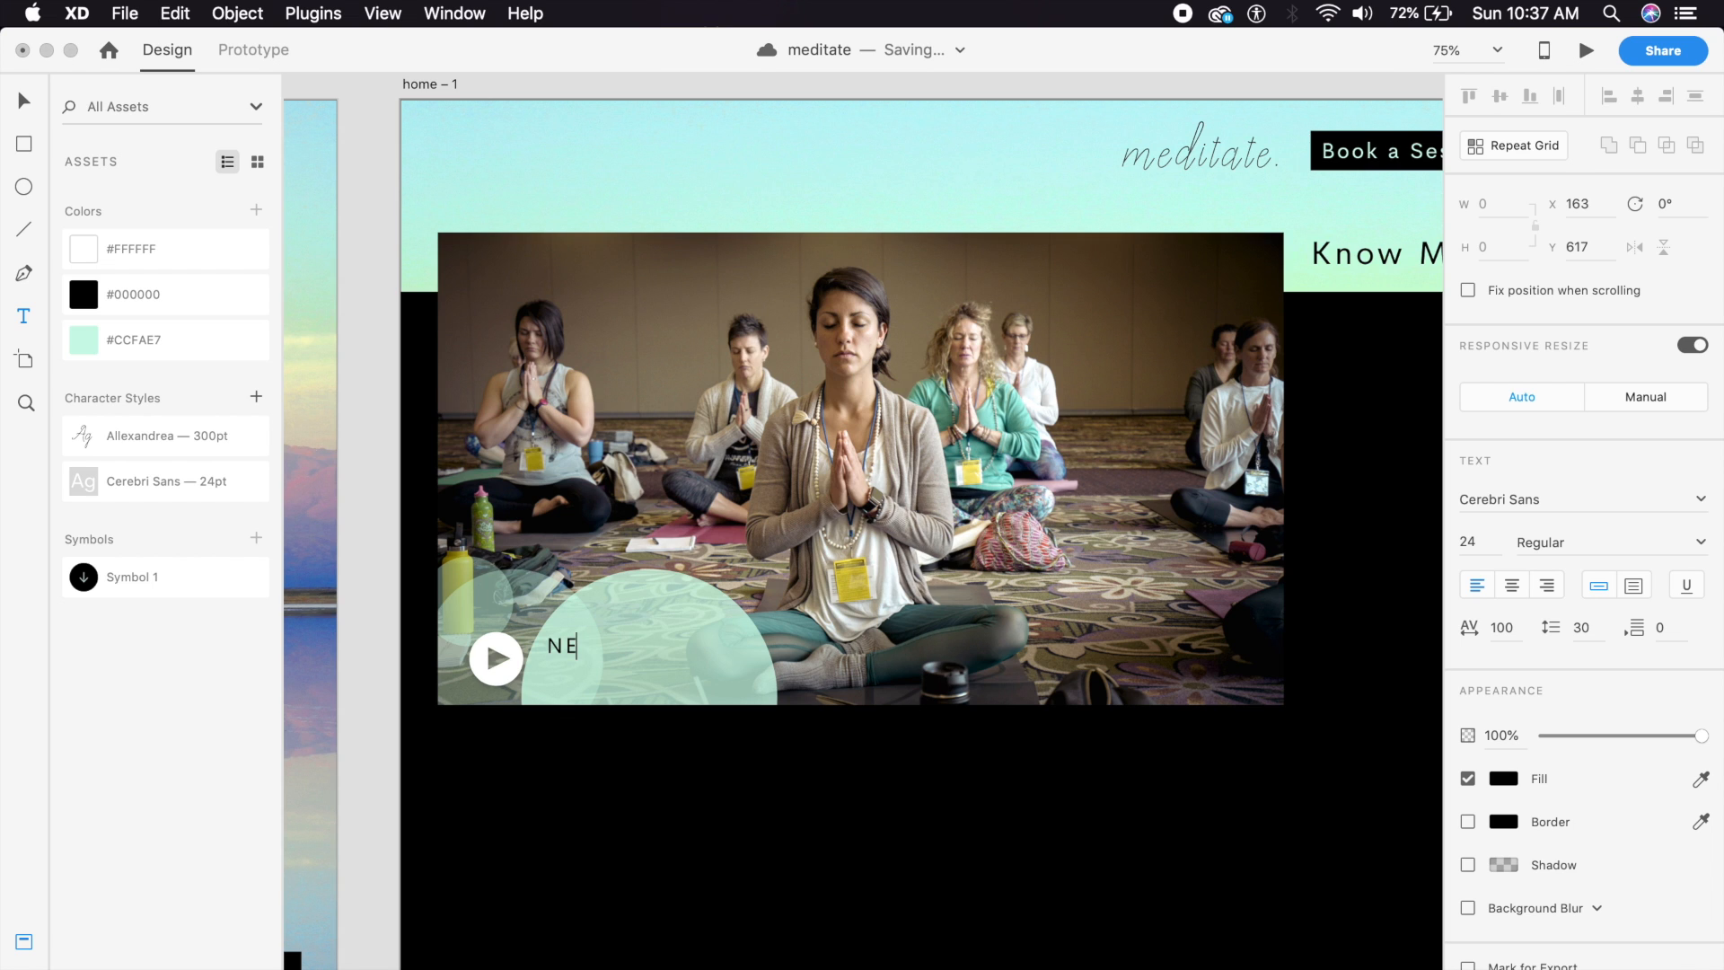
type("ew York Session")
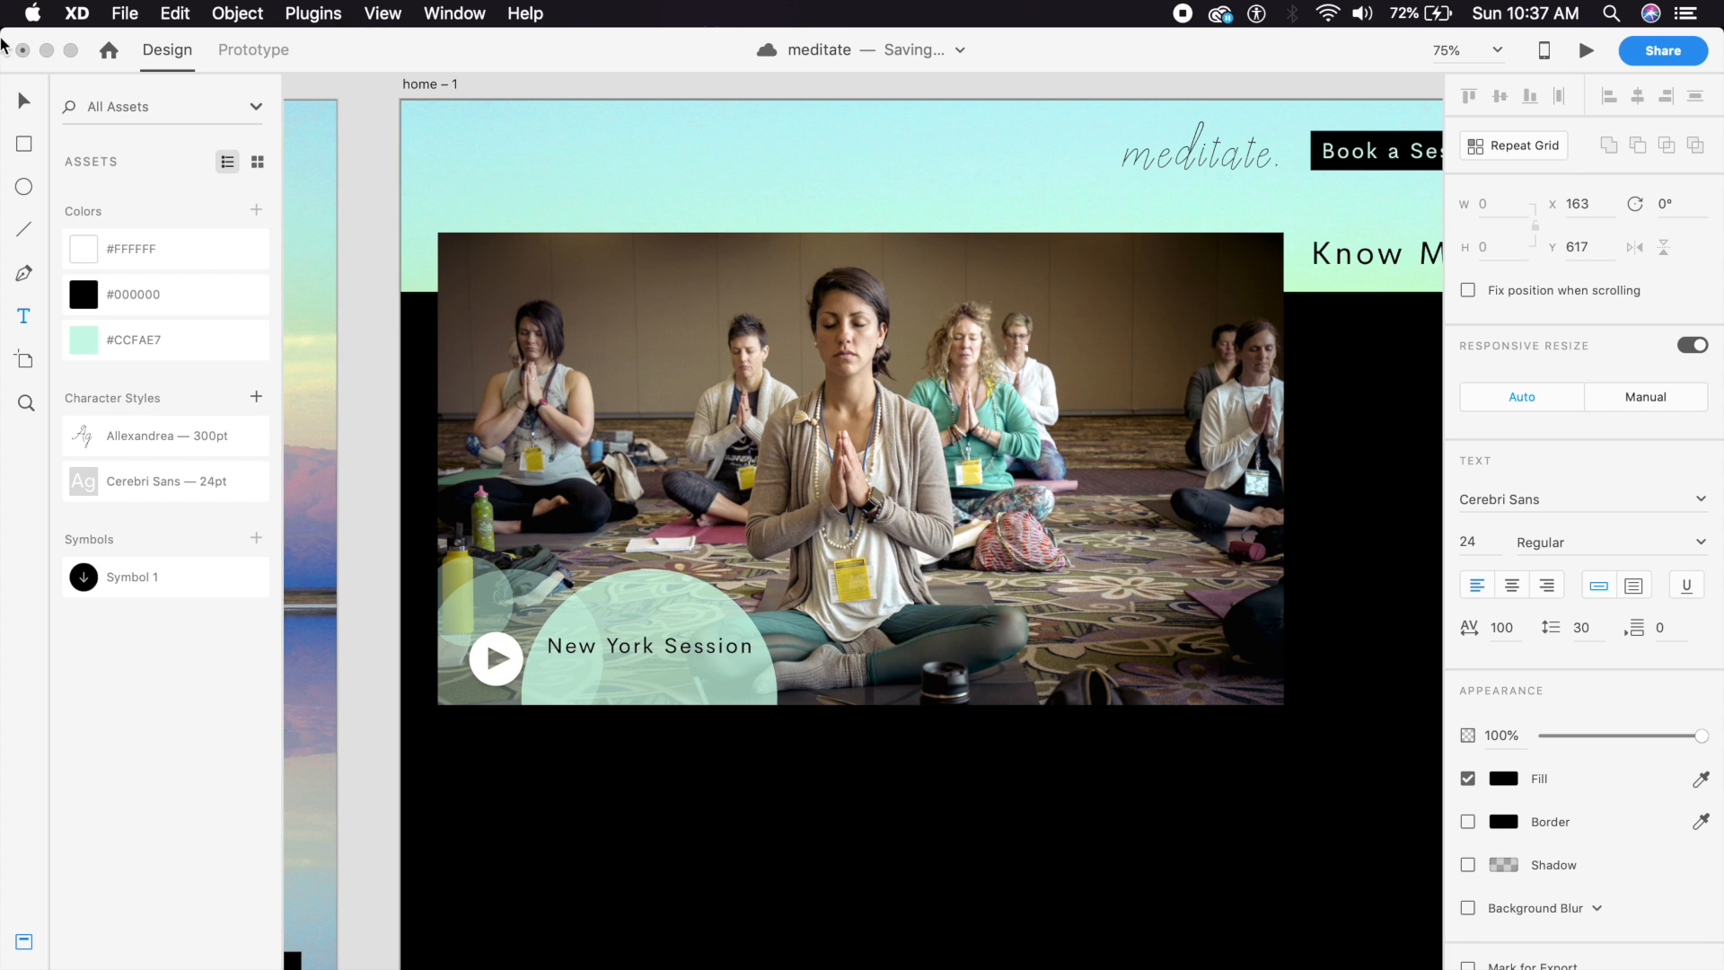
Move the New York Session text closer to the play button, aligning its top with the button at X 157, Y 593.
left_click(25, 97)
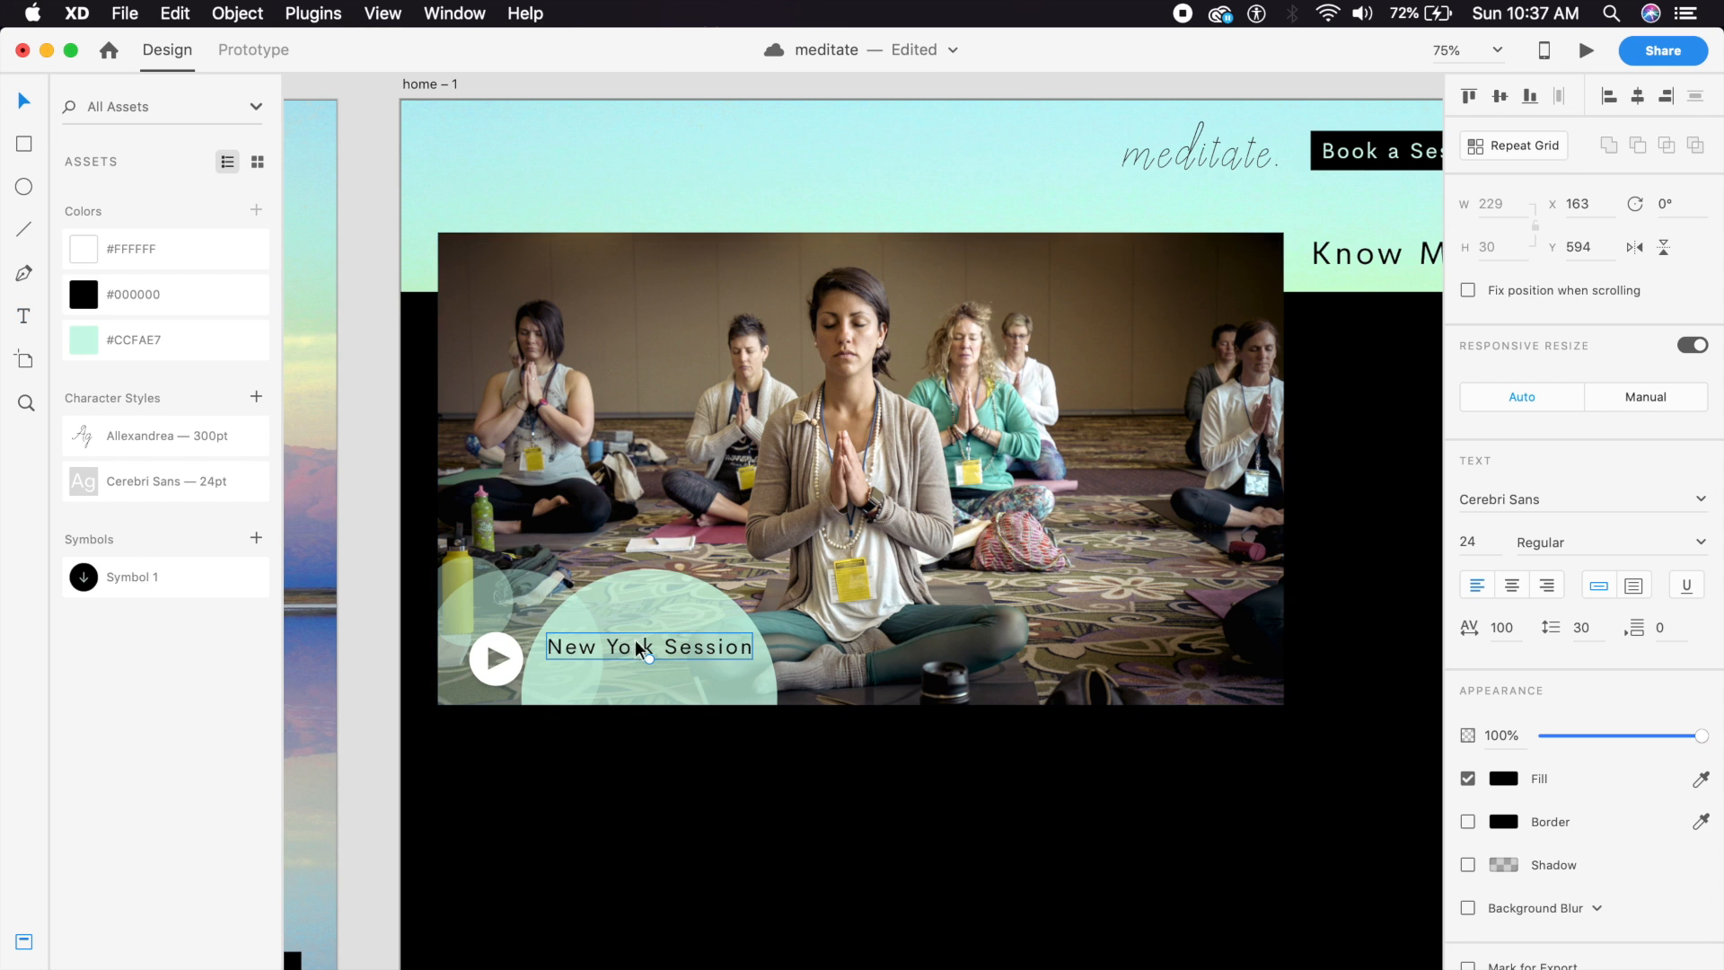
left_click_drag(631, 655, 625, 653)
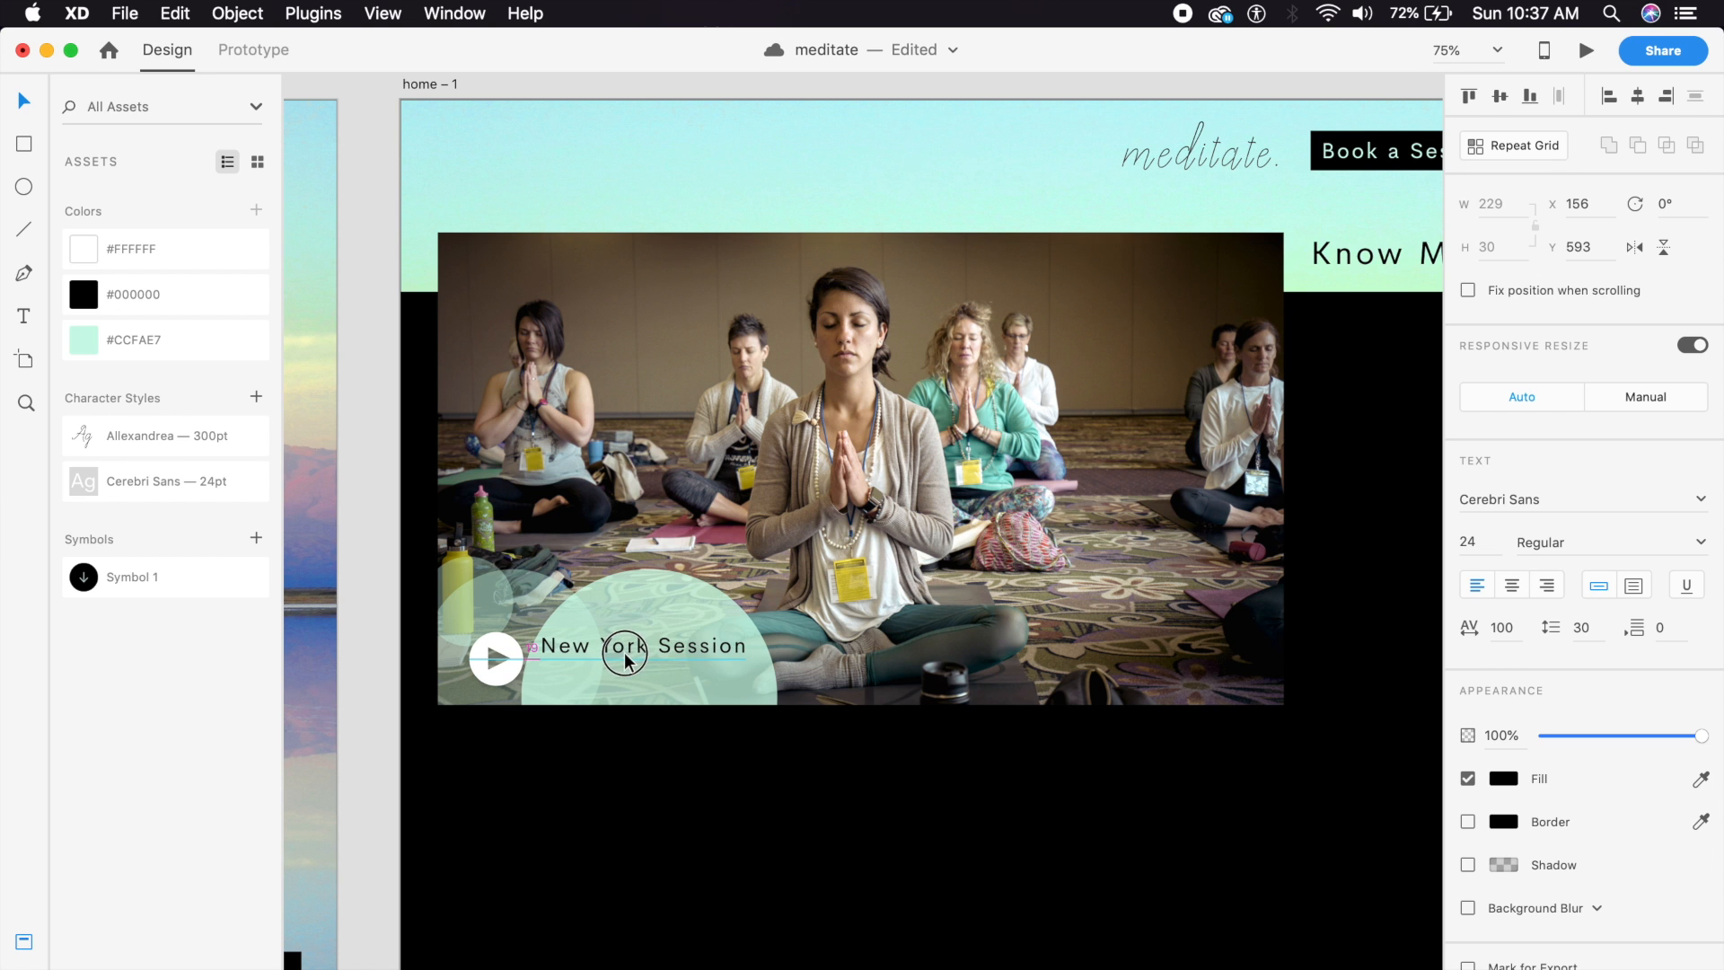
key("super+plus")
scroll(619, 657, "left", 2)
left_click_drag(637, 639, 637, 638)
left_click(475, 663)
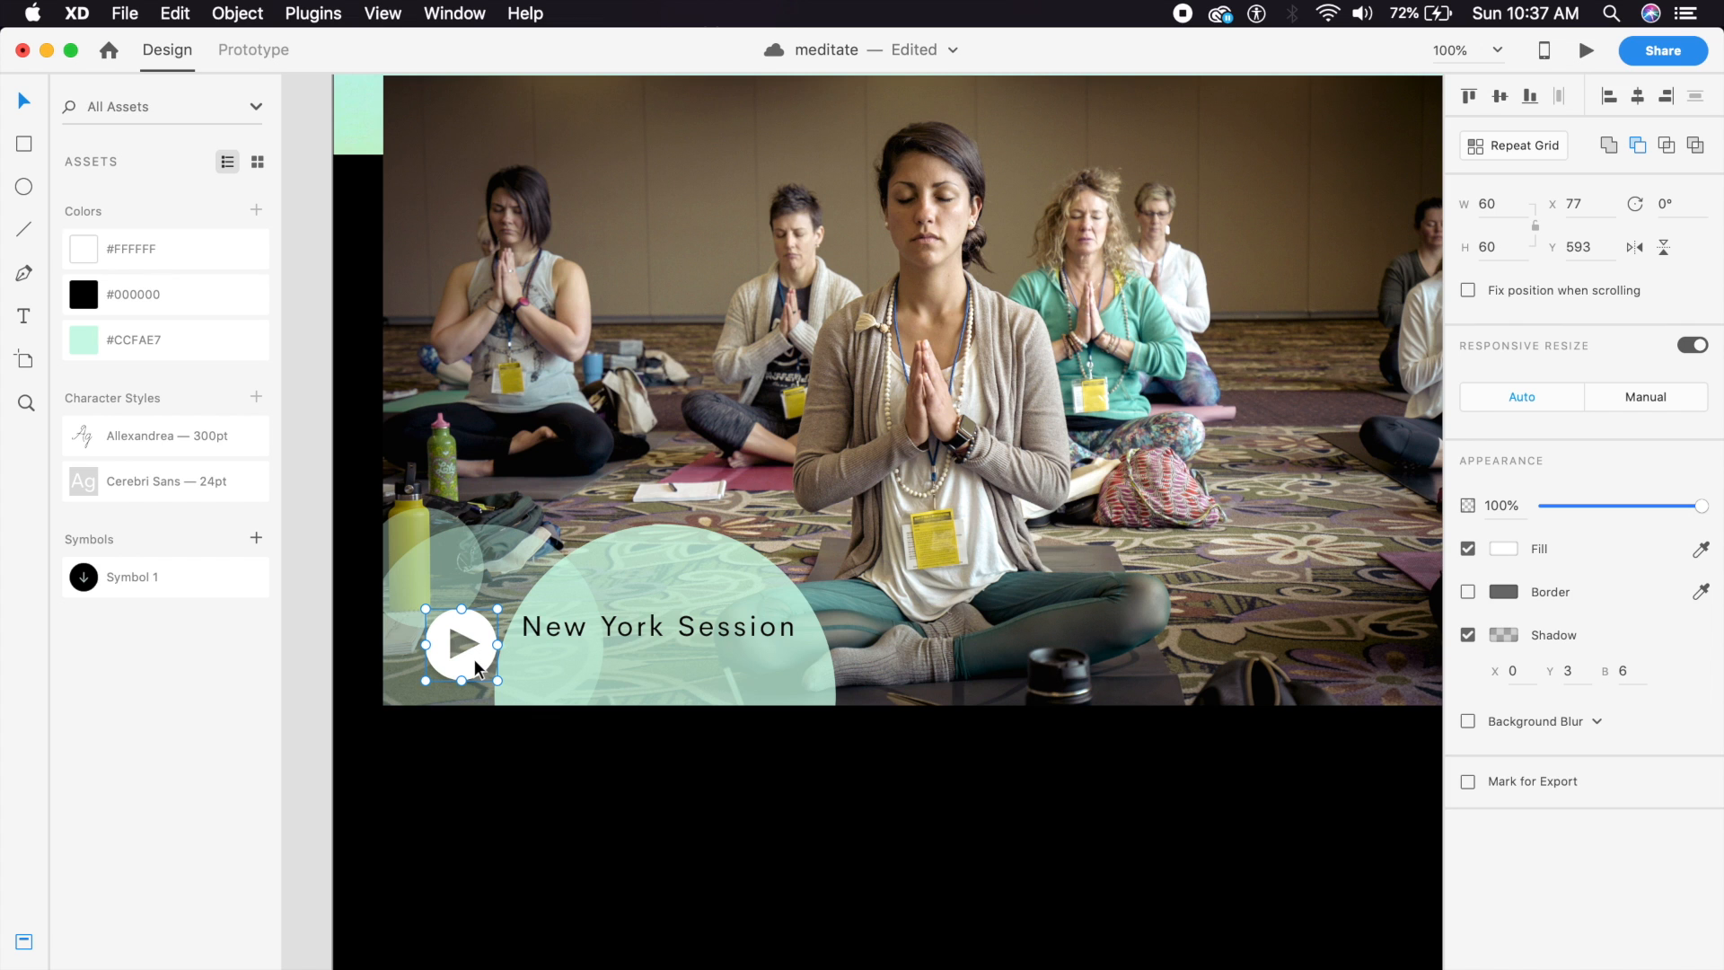
Duplicate the New York Session text directly below at Y 623 and change the copy to "2019".
left_click_drag(719, 627, 719, 668)
double_click(718, 659)
type("2019")
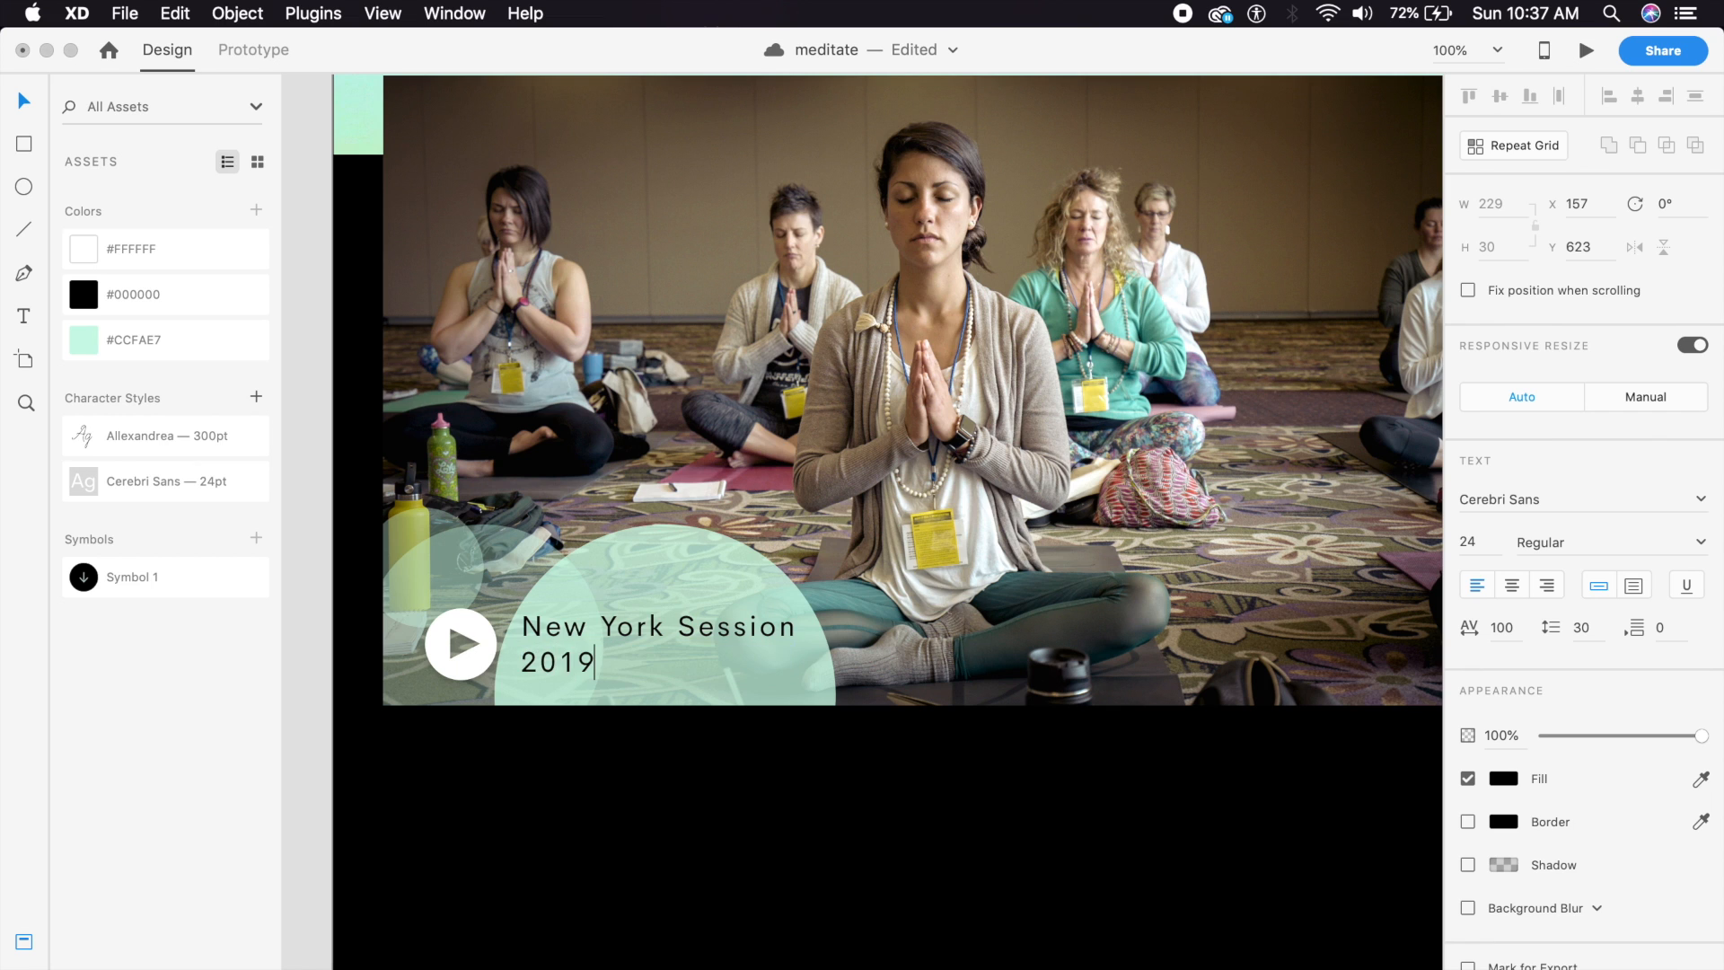
key("Escape")
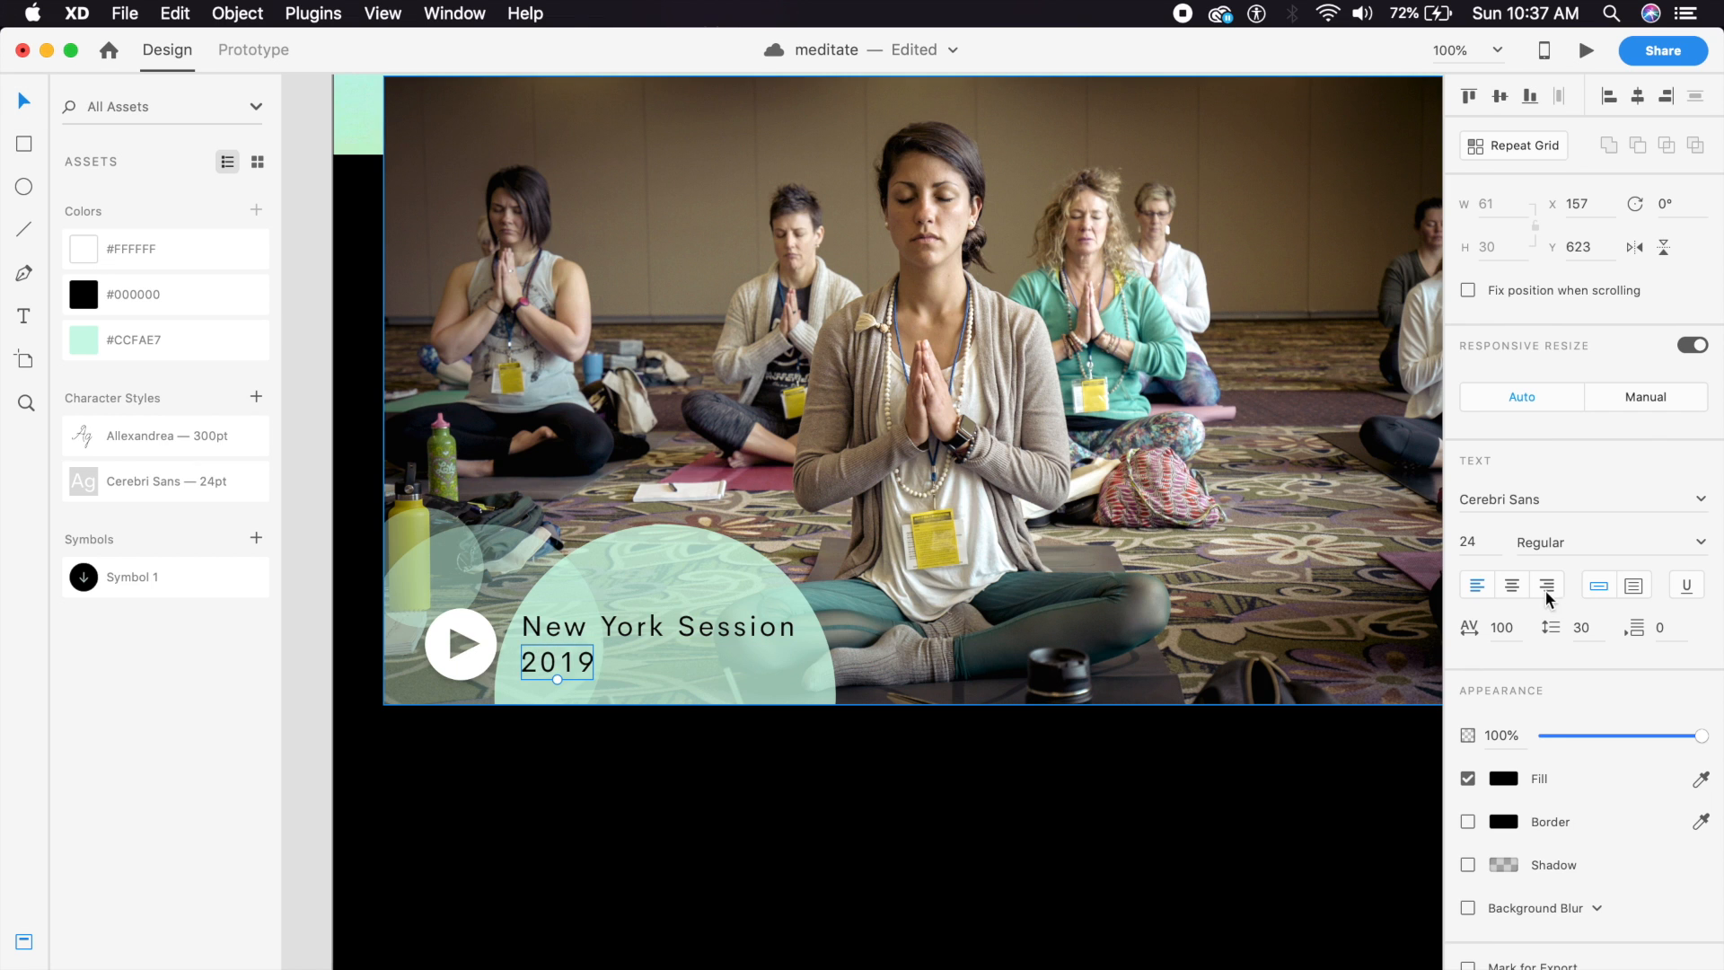
Set the 2019 text's opacity to 50% and group it with the New York Session line.
left_click(1515, 738)
type("50")
key("Return")
left_click(597, 638, "shift")
key("super+g")
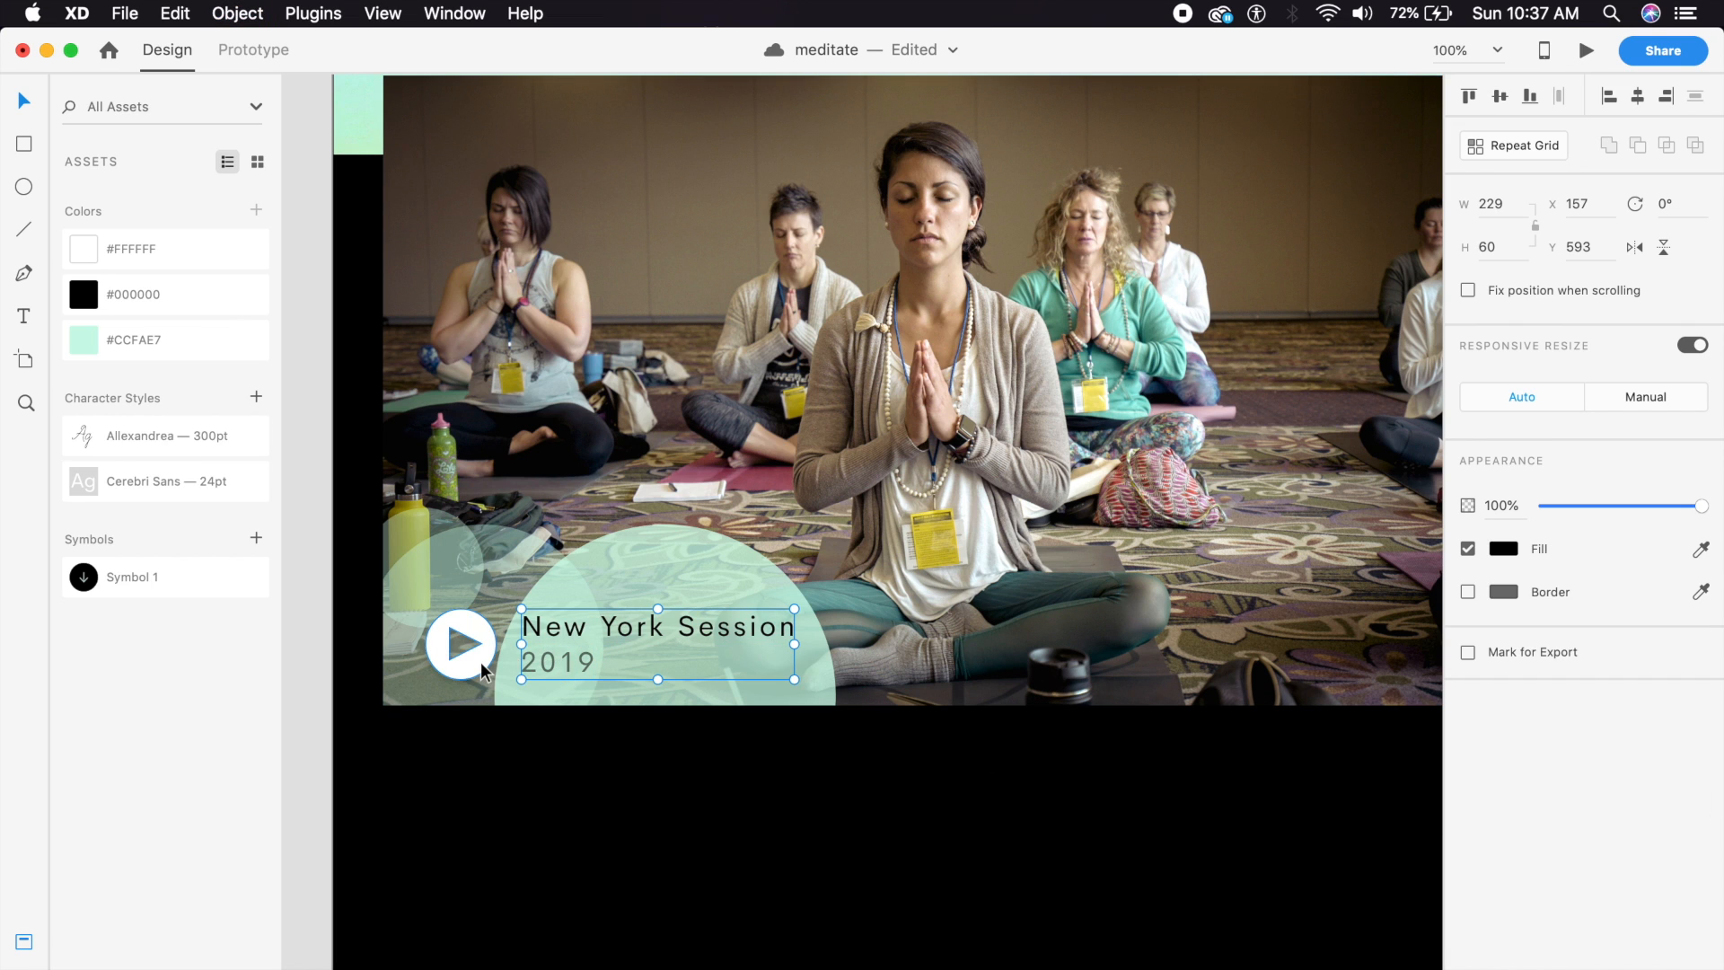
left_click(460, 643, "shift")
left_click(555, 794)
key("super+minus")
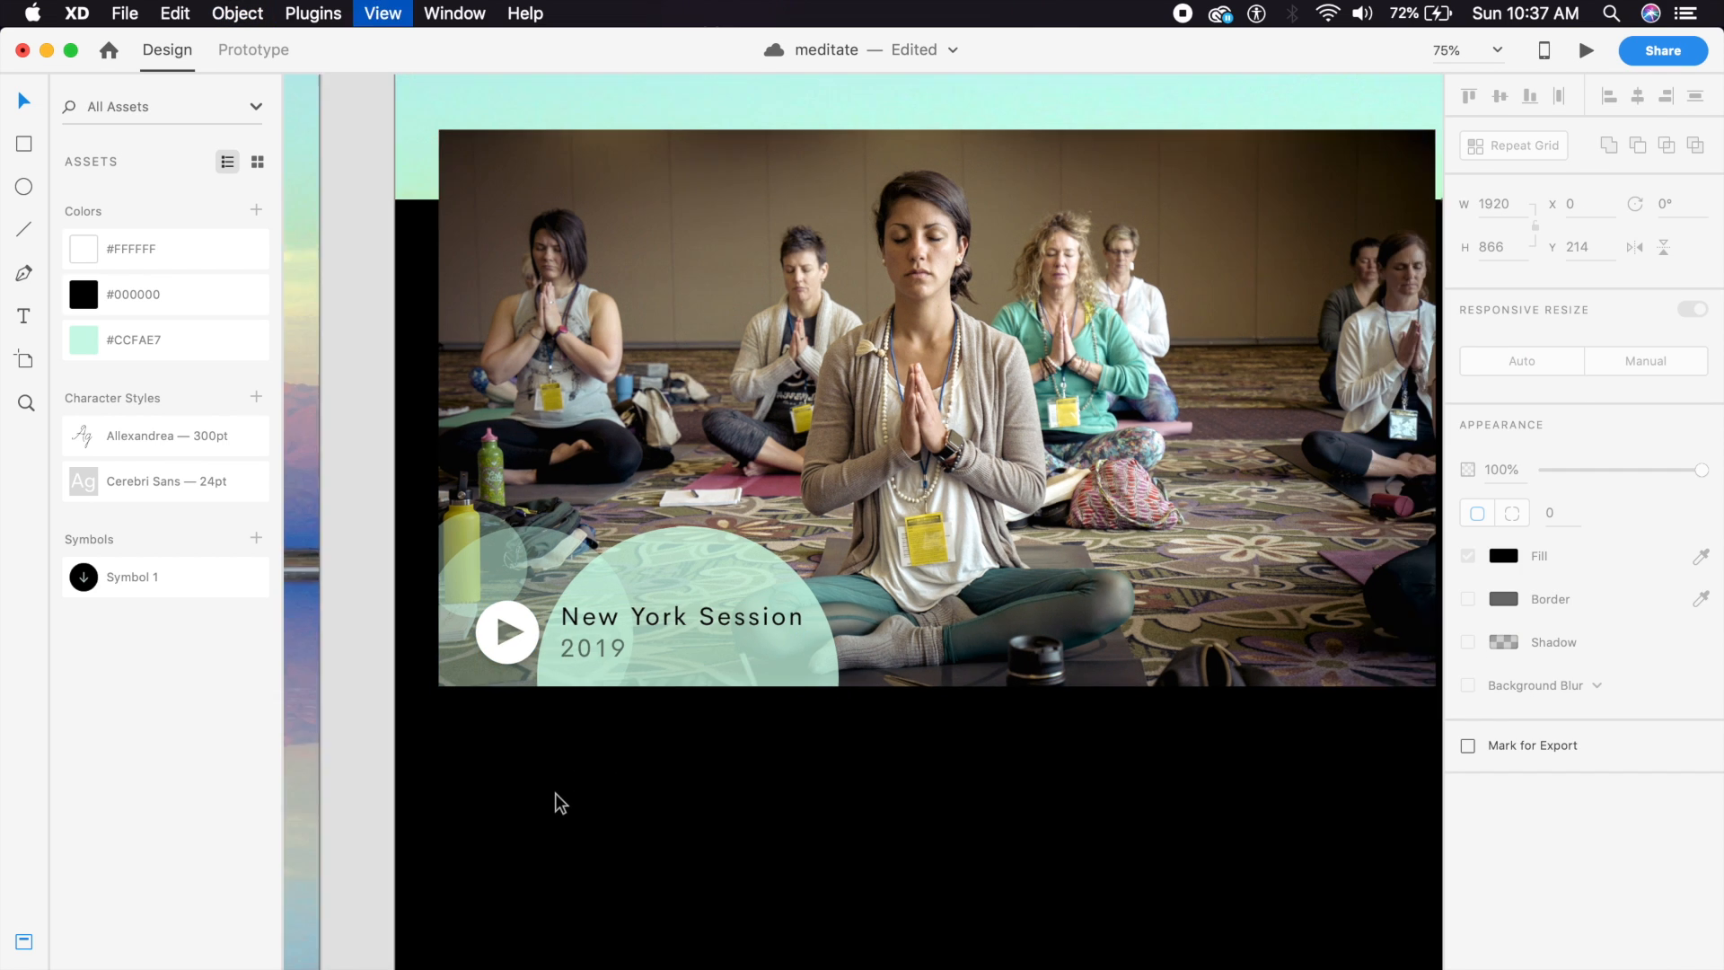
left_click(656, 629)
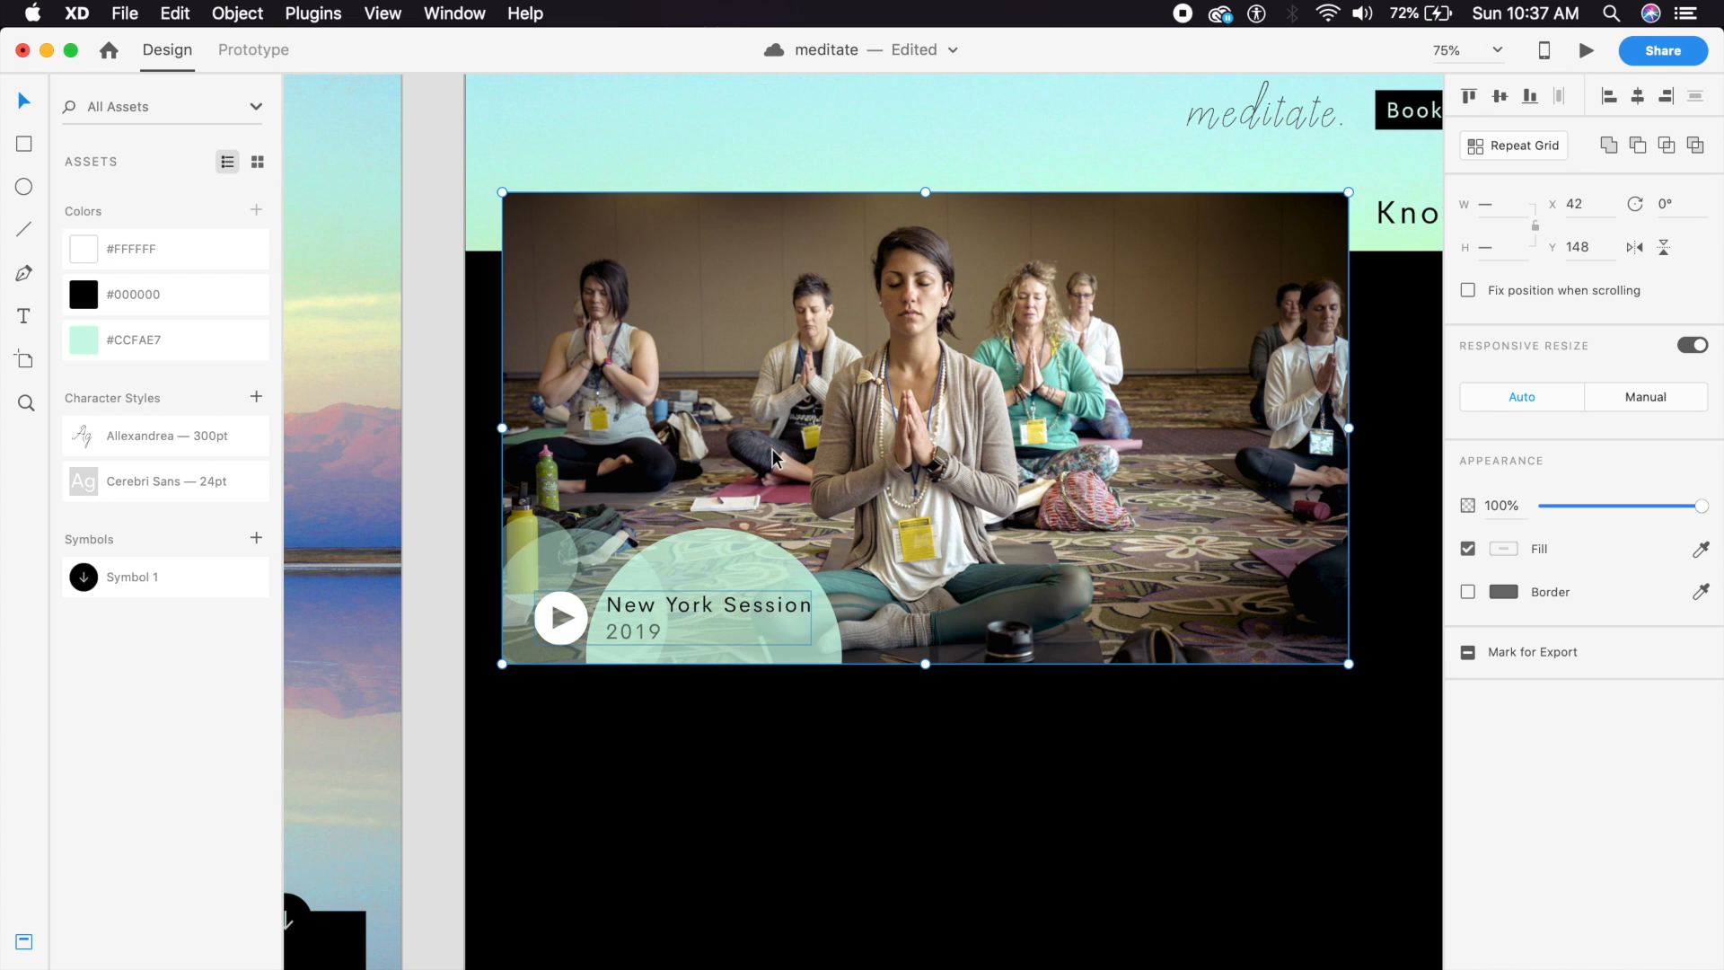
key("super+shift+bracketleft")
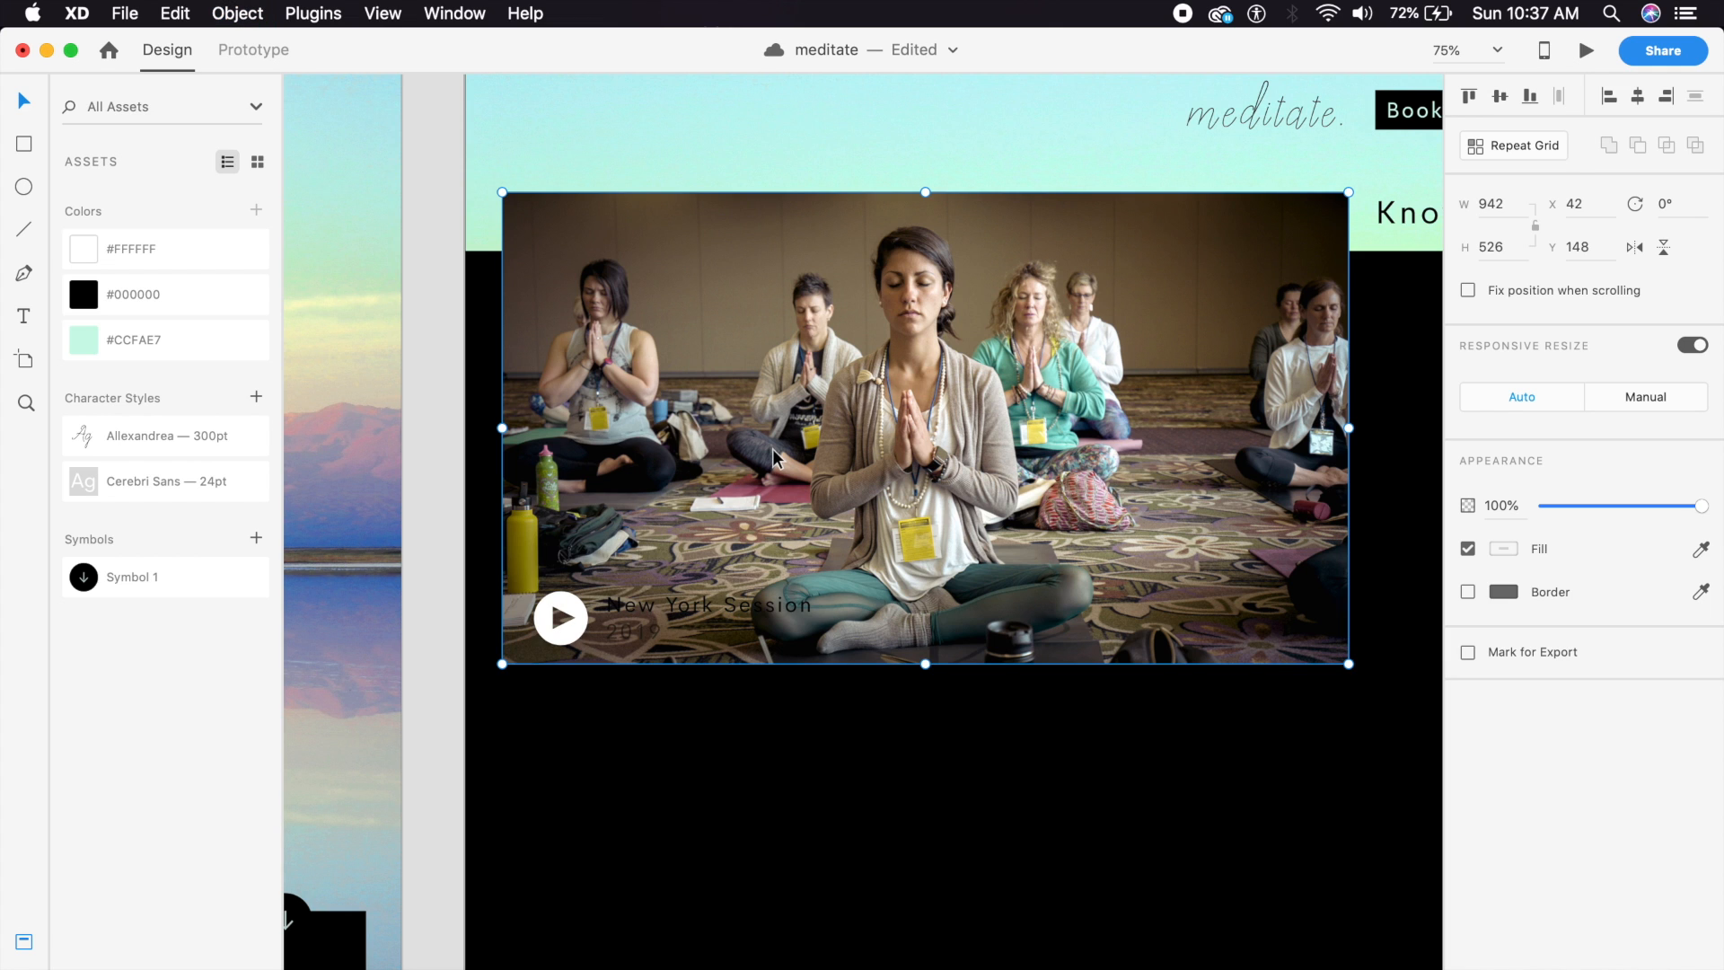
key("super+shift+z")
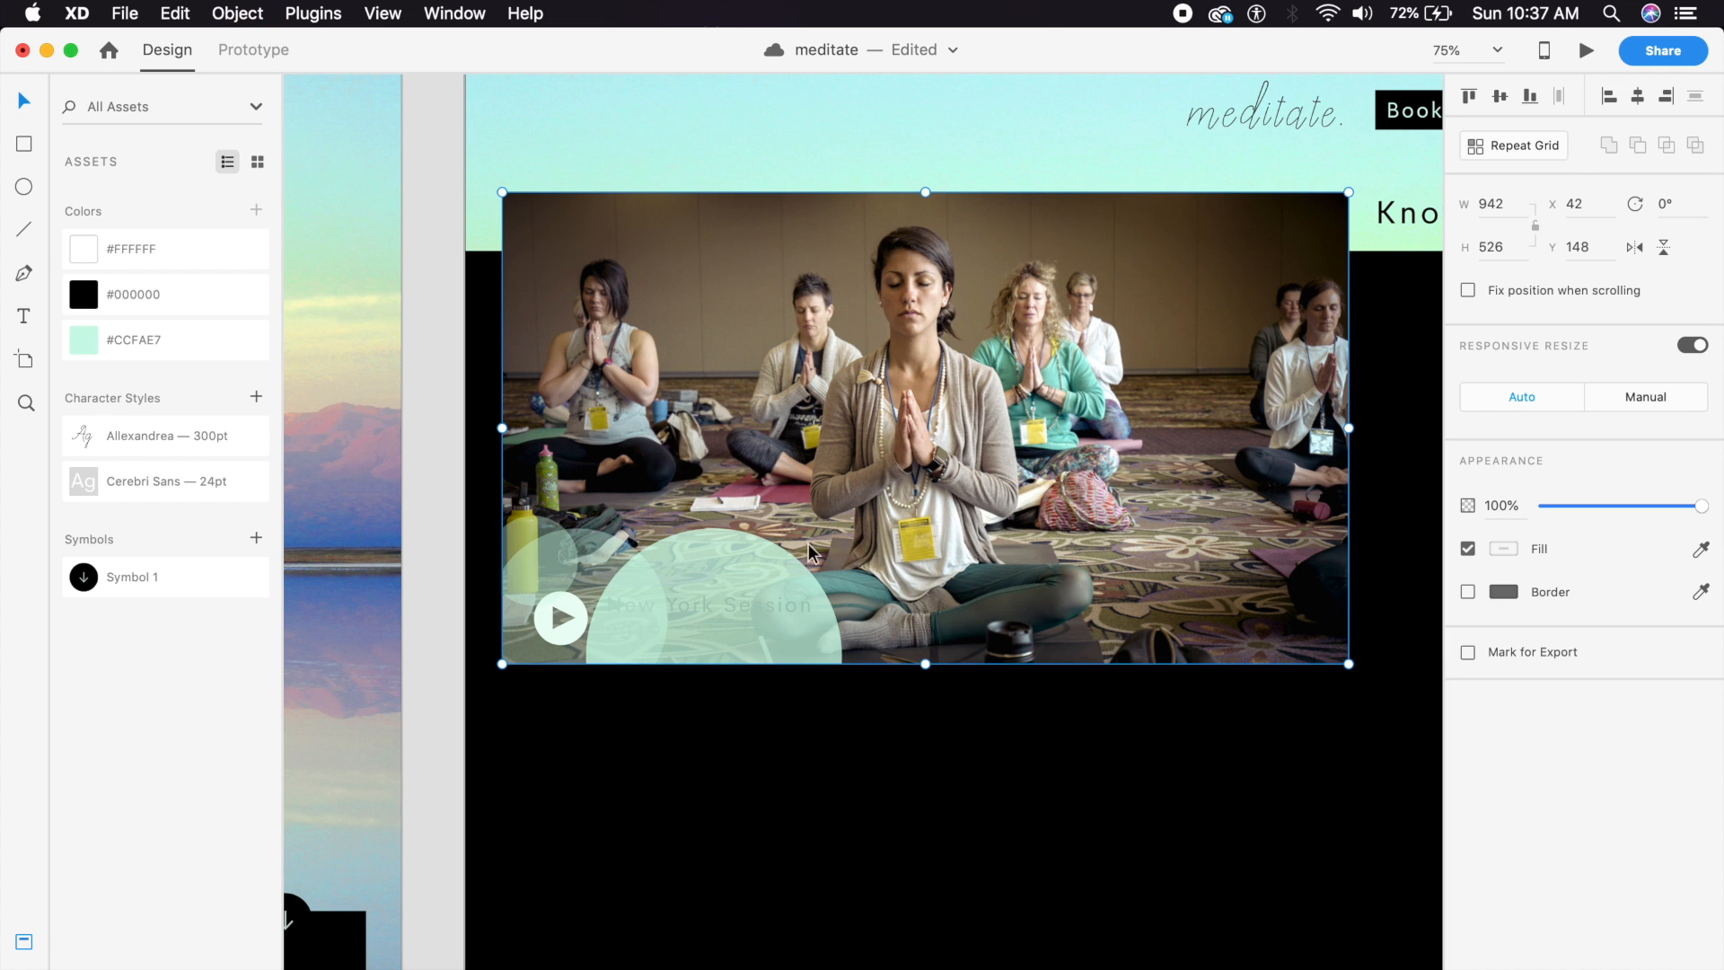
key("super+z")
key("super+shift+z")
left_click(783, 741)
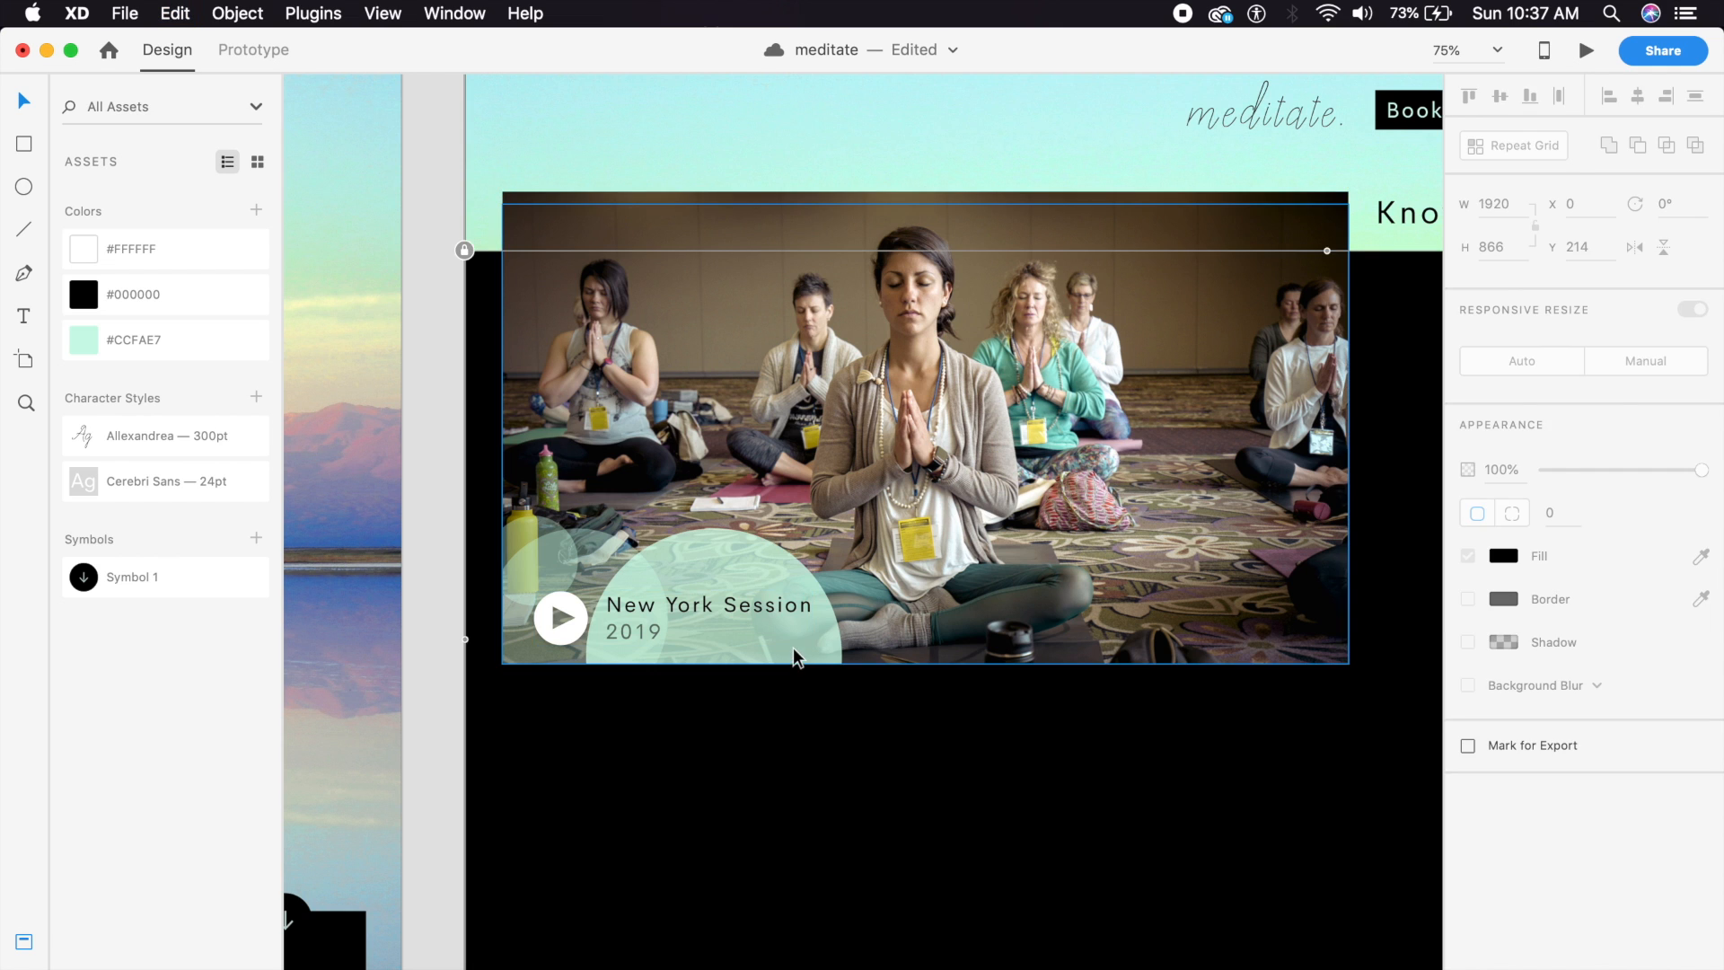
Group the class photo, mint circles, play button and session text into one card.
left_click(794, 656)
left_click(785, 198, "shift")
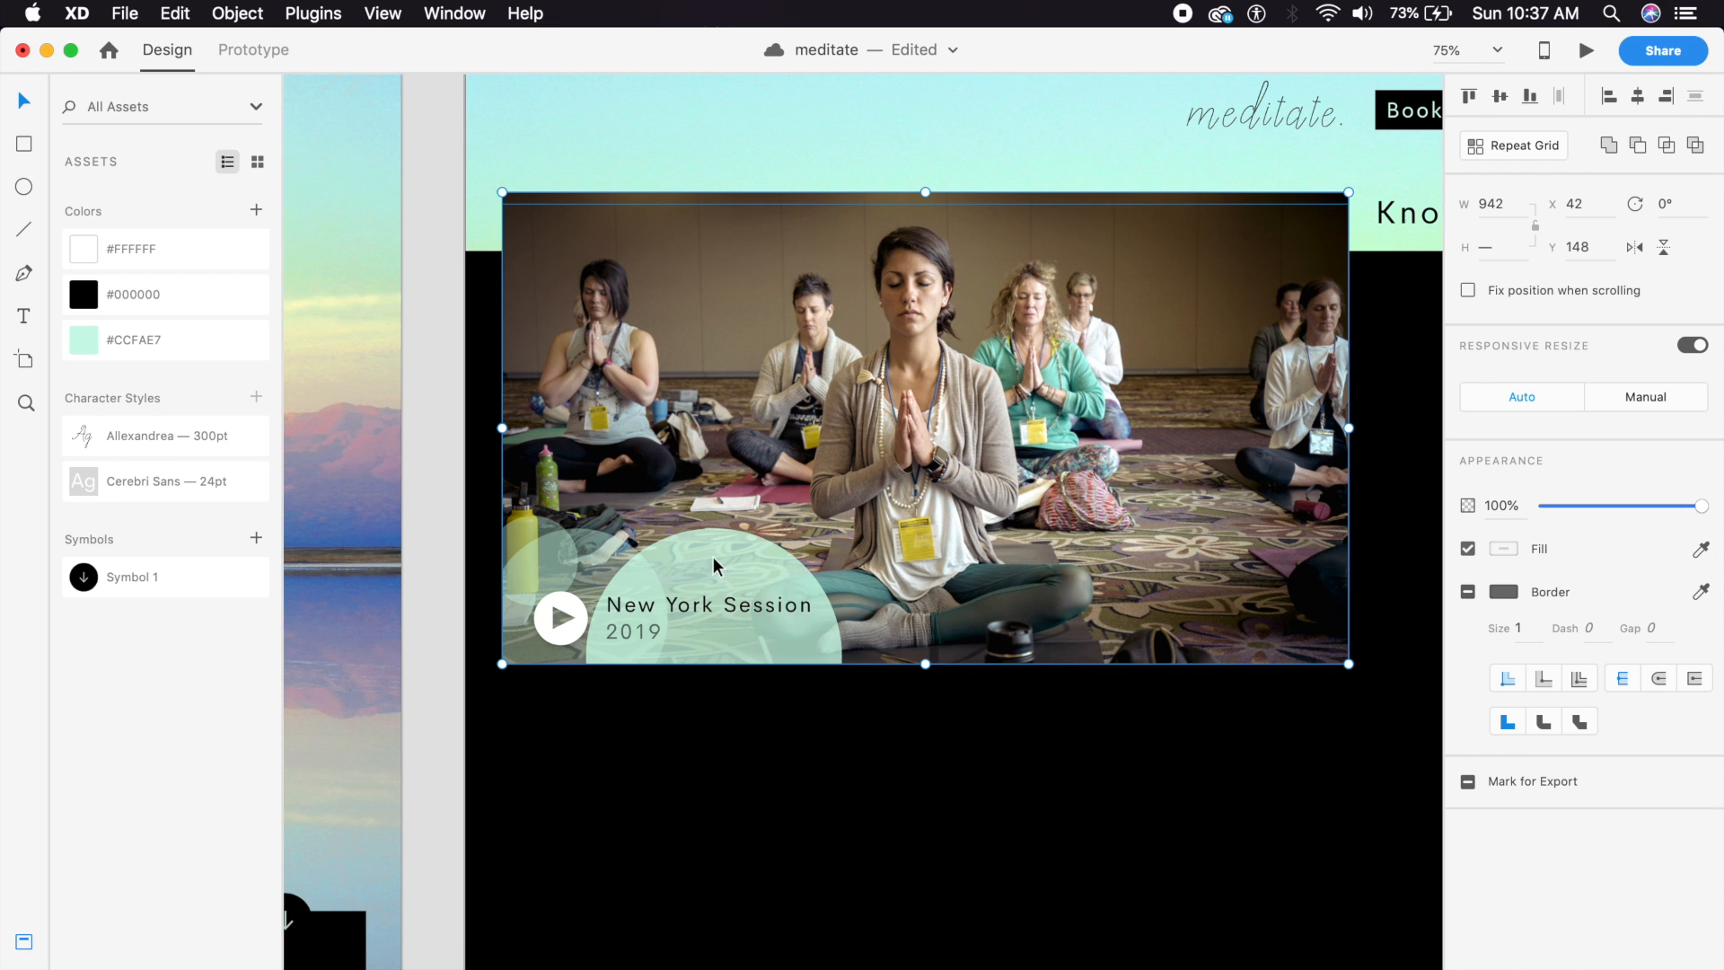
left_click(673, 606, "shift")
key("super+g")
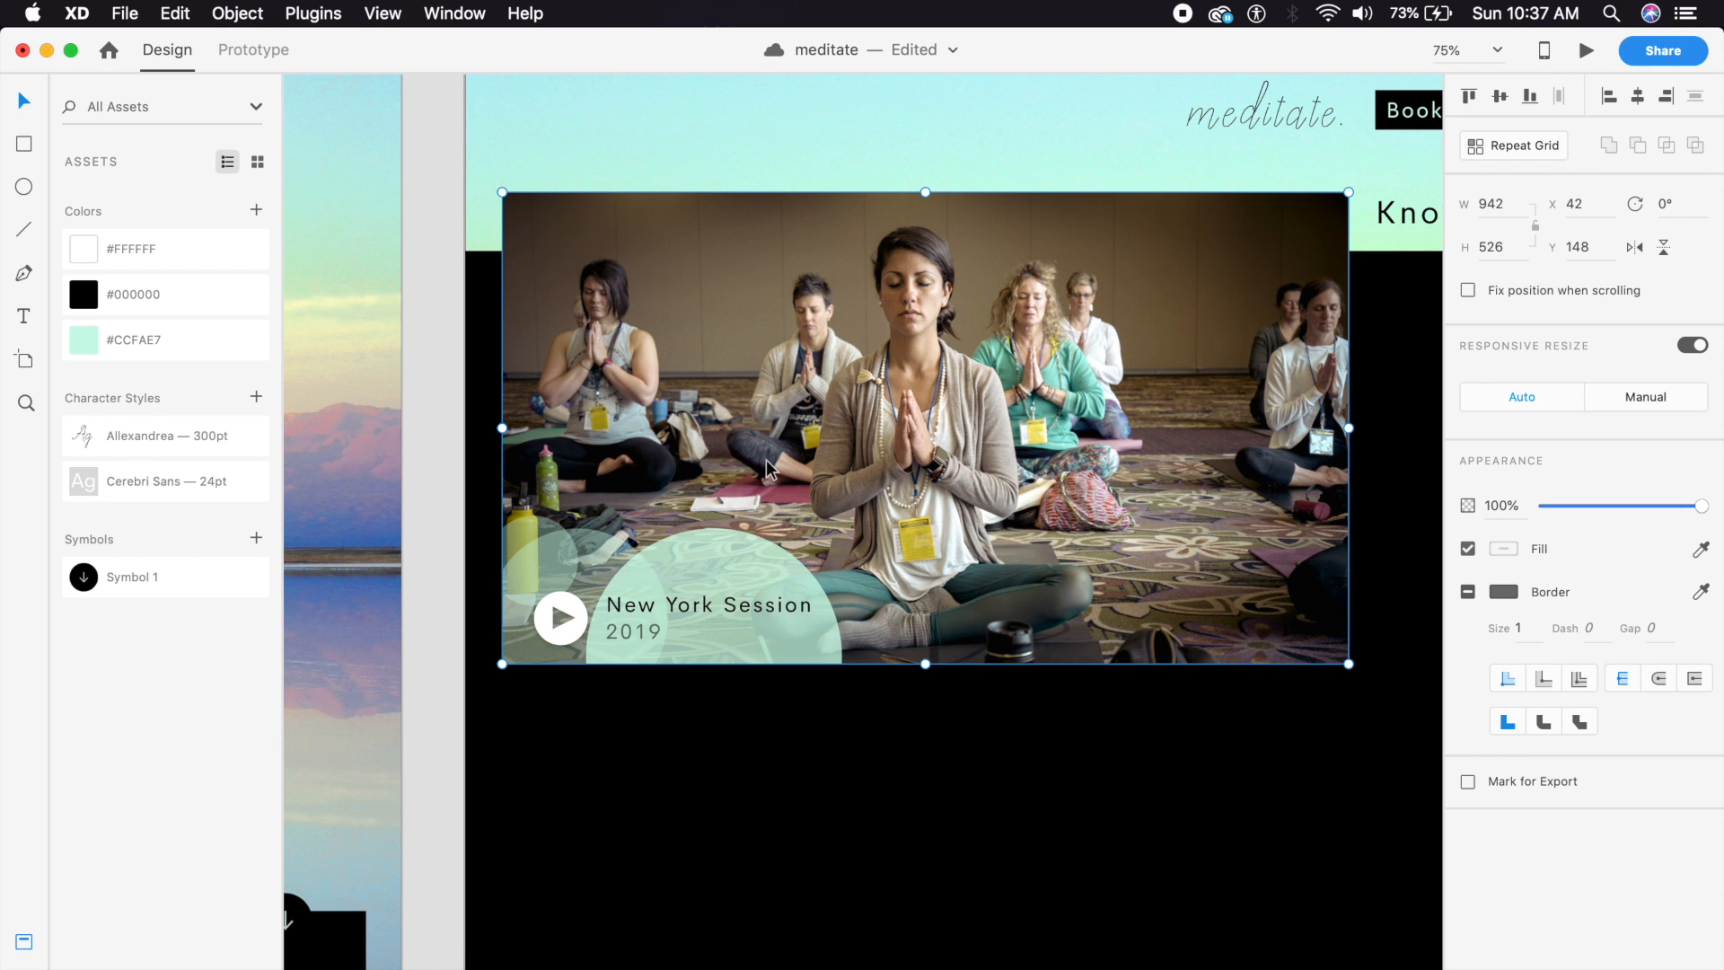
left_click(896, 777)
key("super+minus")
scroll(917, 683, "right", 2)
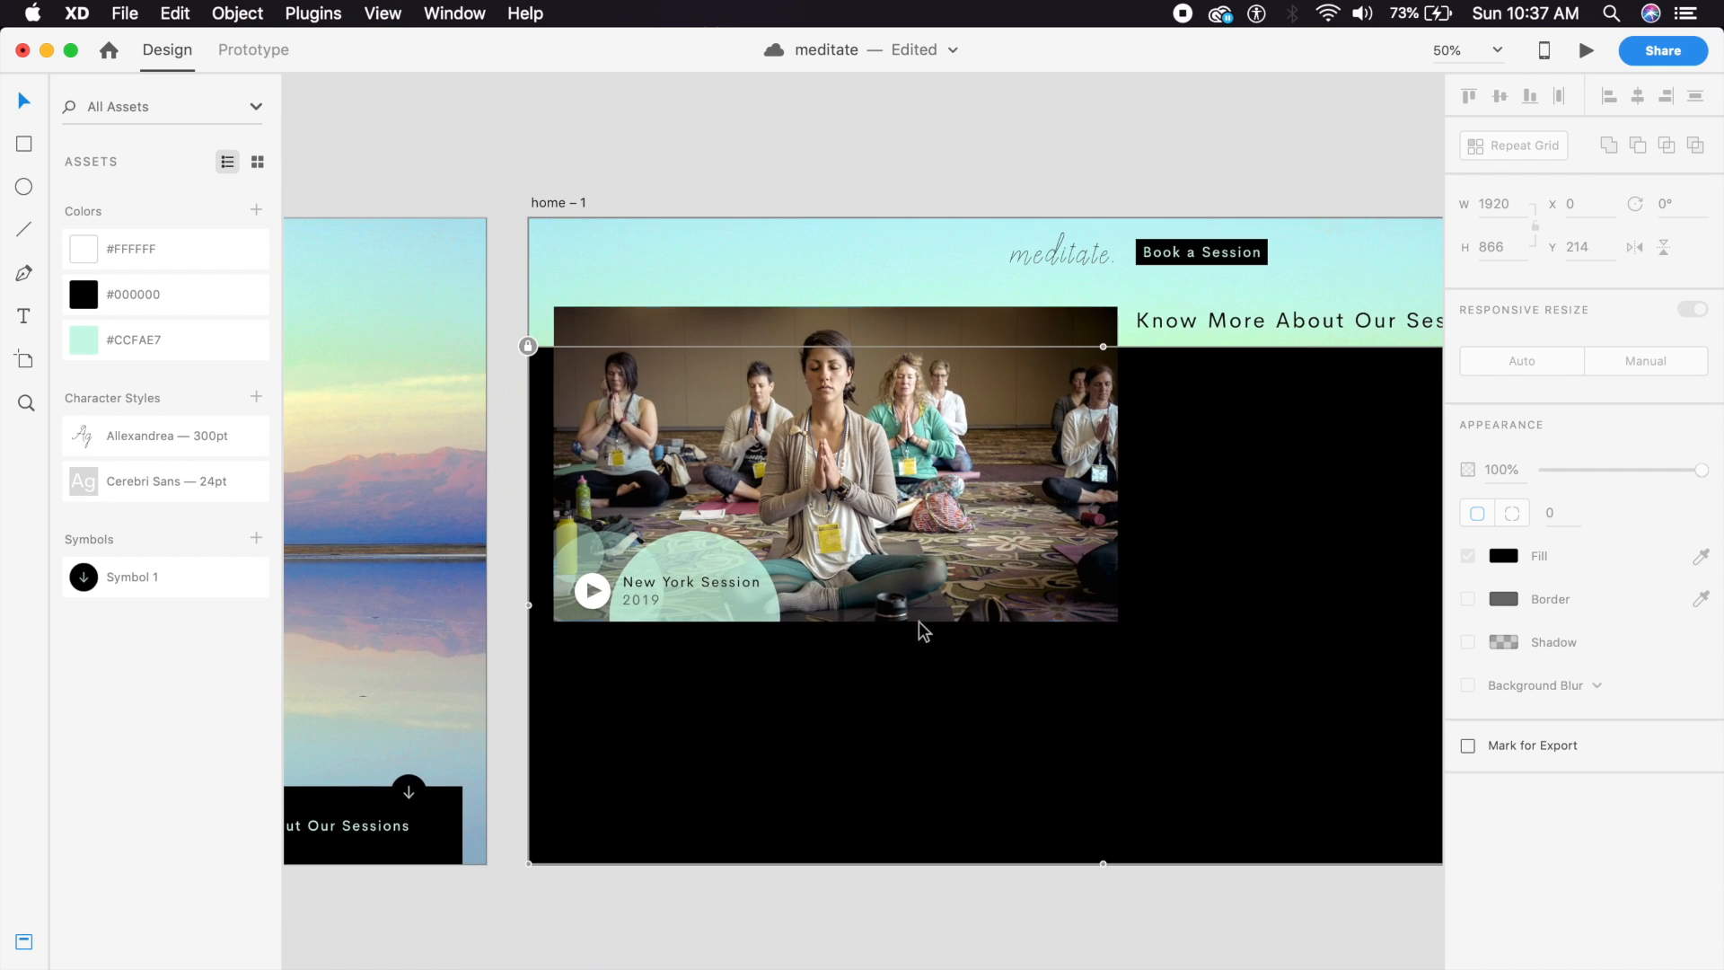
Duplicate the New York Session card and place the copy below the original at X 42, Y 704.
left_click(926, 582)
key("super+r")
left_click_drag(908, 621, 902, 887)
key("shift+Down")
key("shift+Down")
key("shift+Down")
left_click(1269, 904)
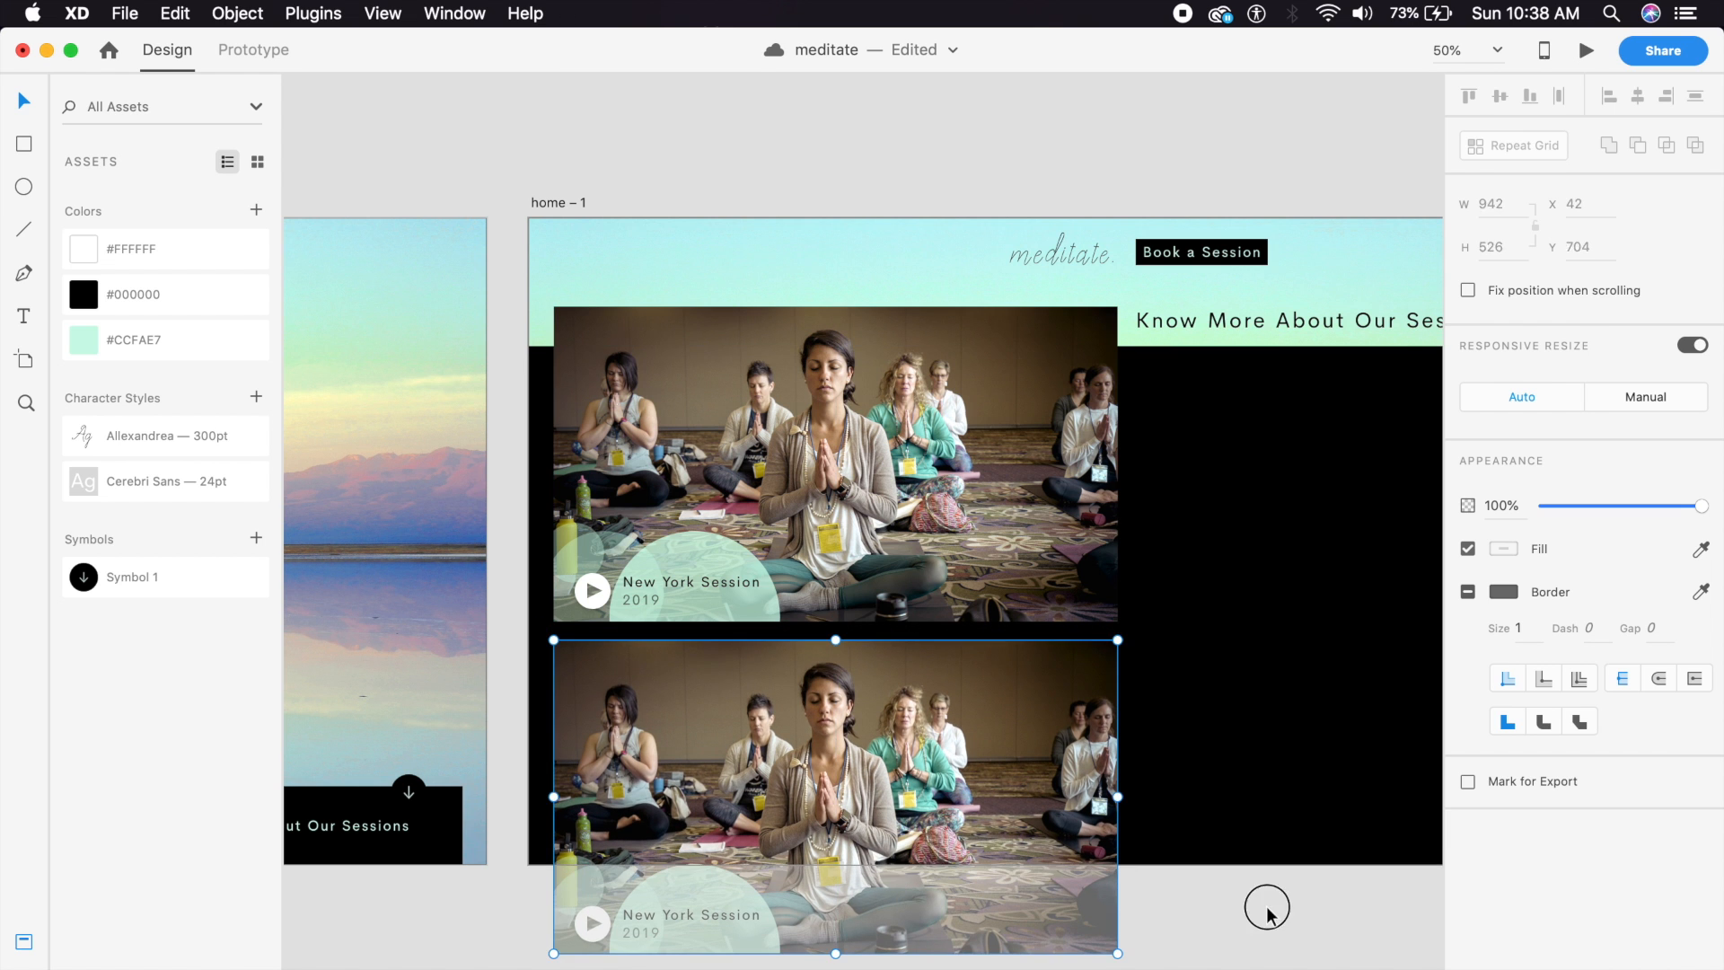
Replace the photo in the second session card with shivam-dewan-1181118-unsplash.jpg.
scroll(1266, 911, "up", 5)
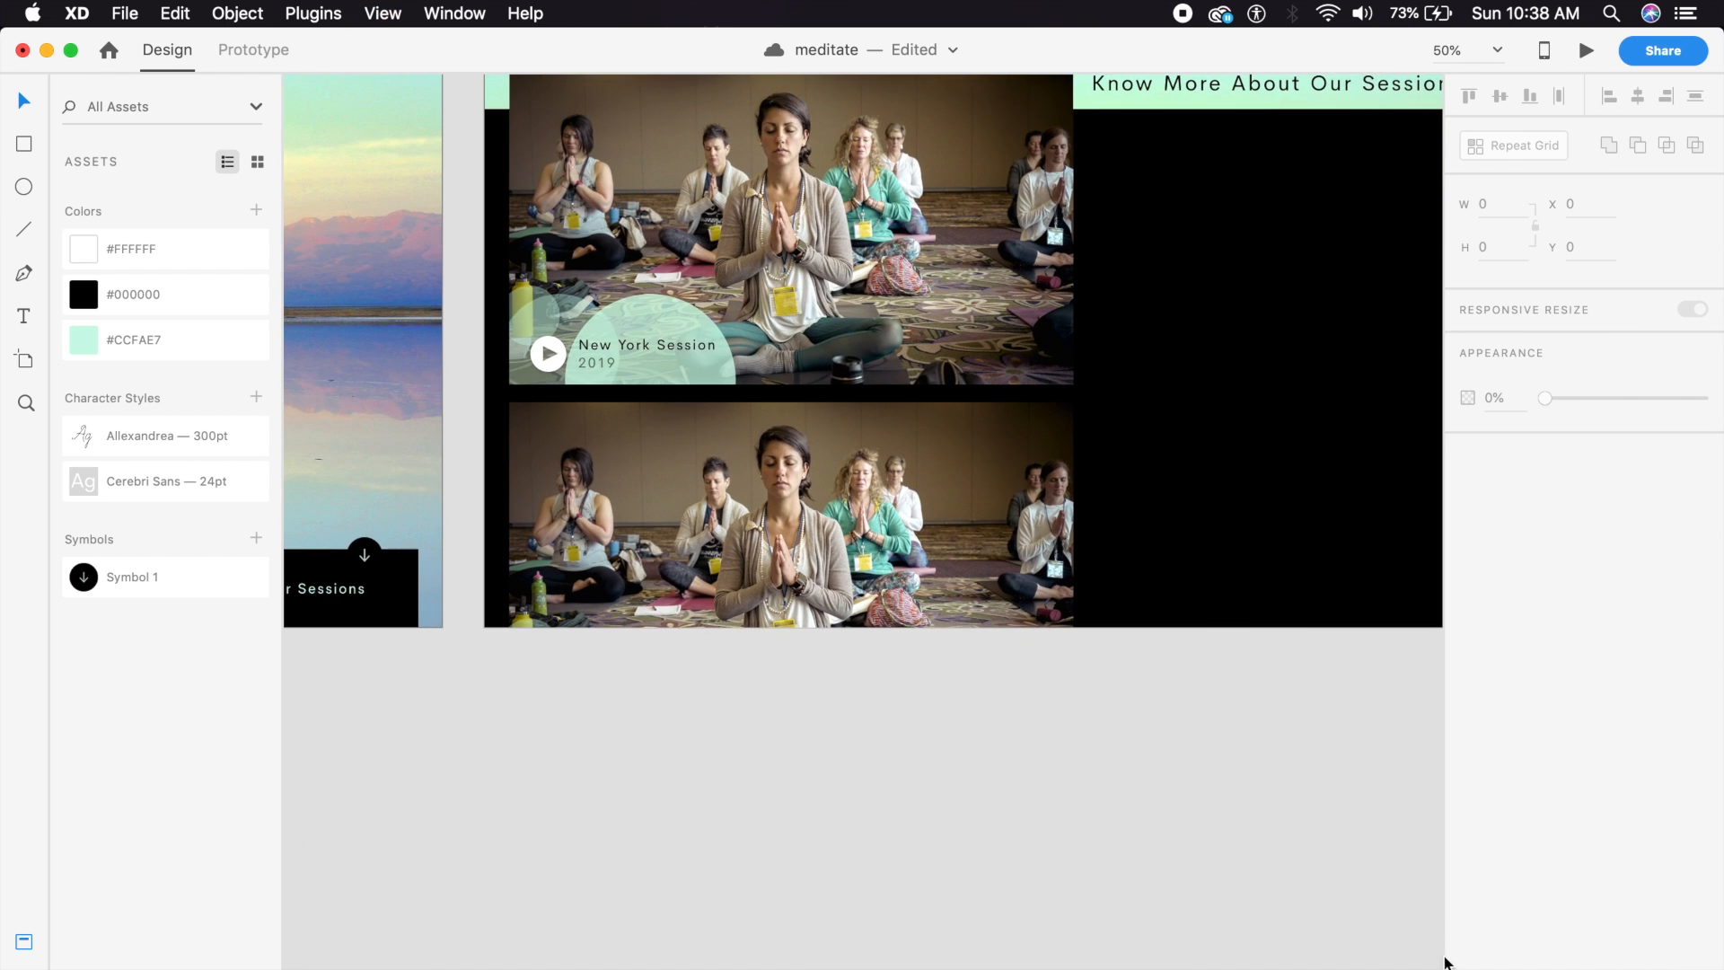
left_click(1553, 964)
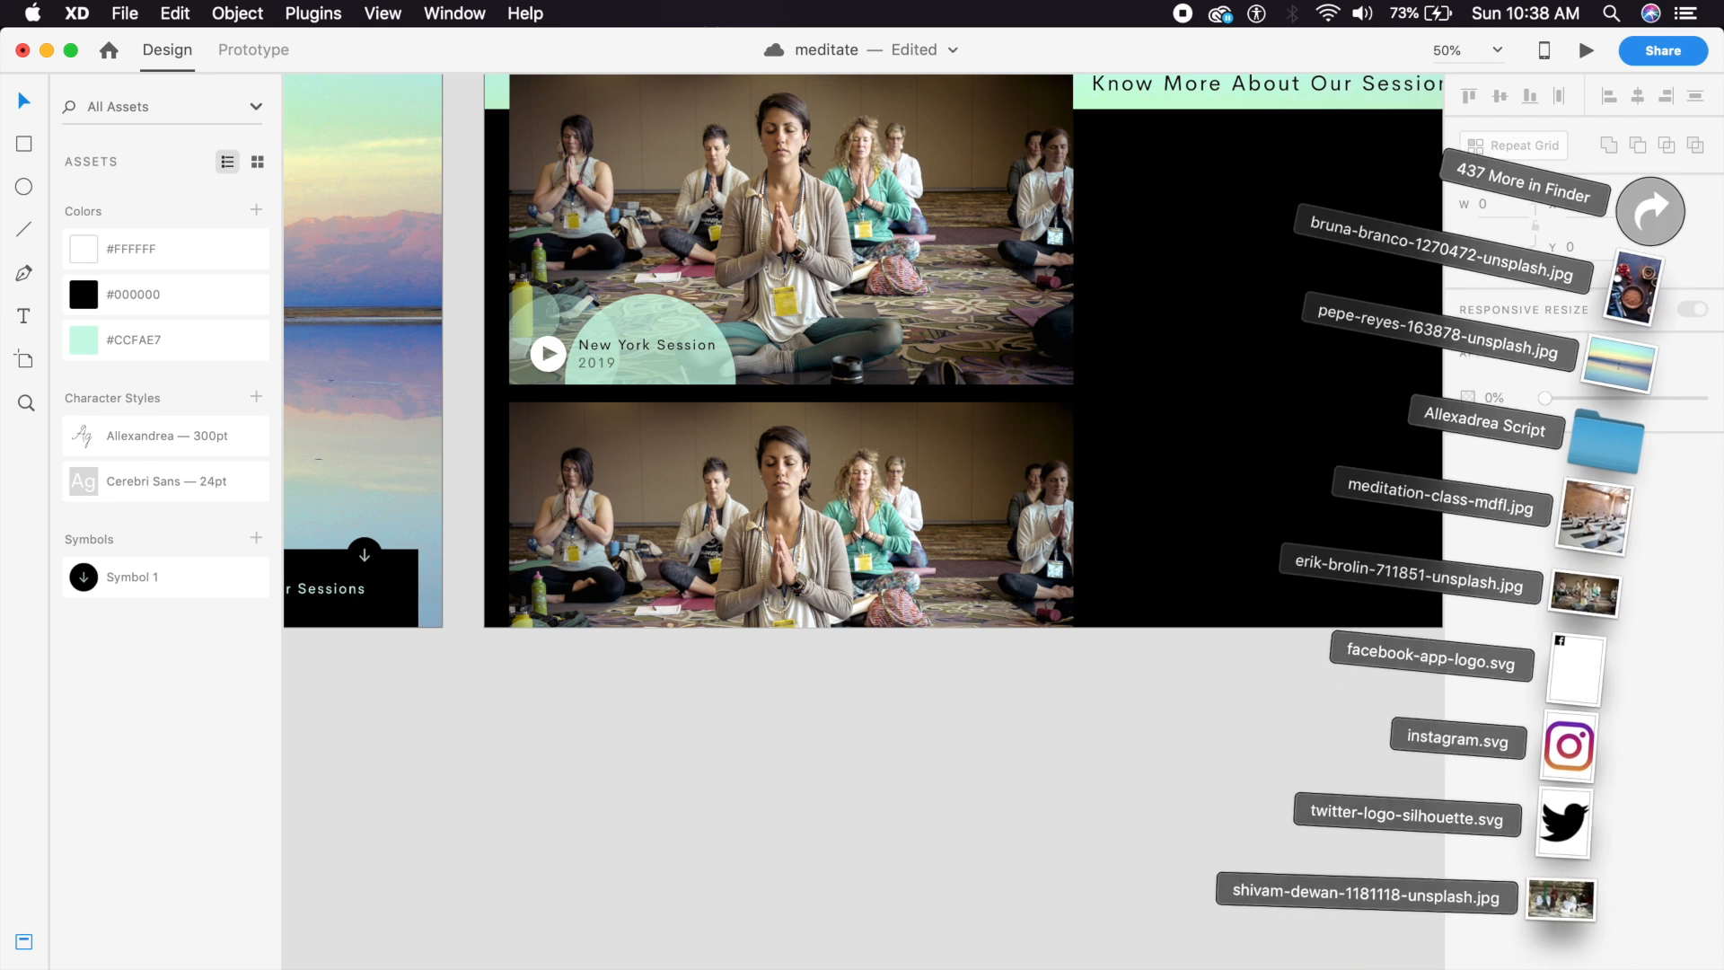
left_click_drag(1563, 898, 881, 525)
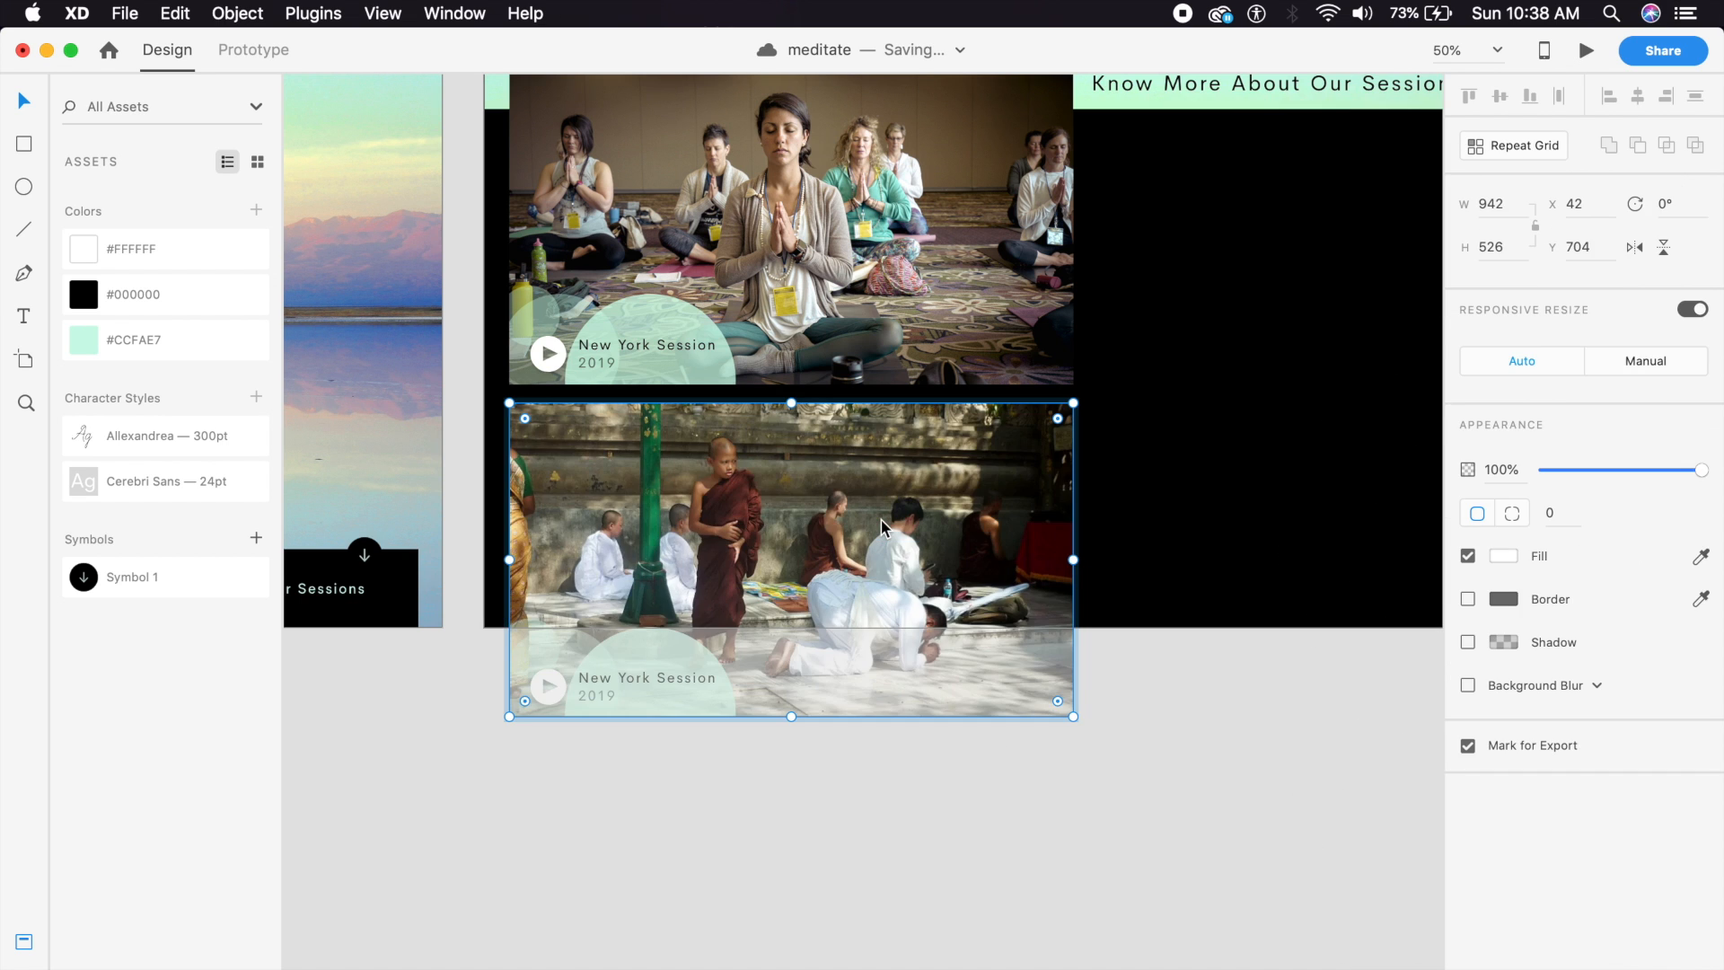
left_click(826, 774)
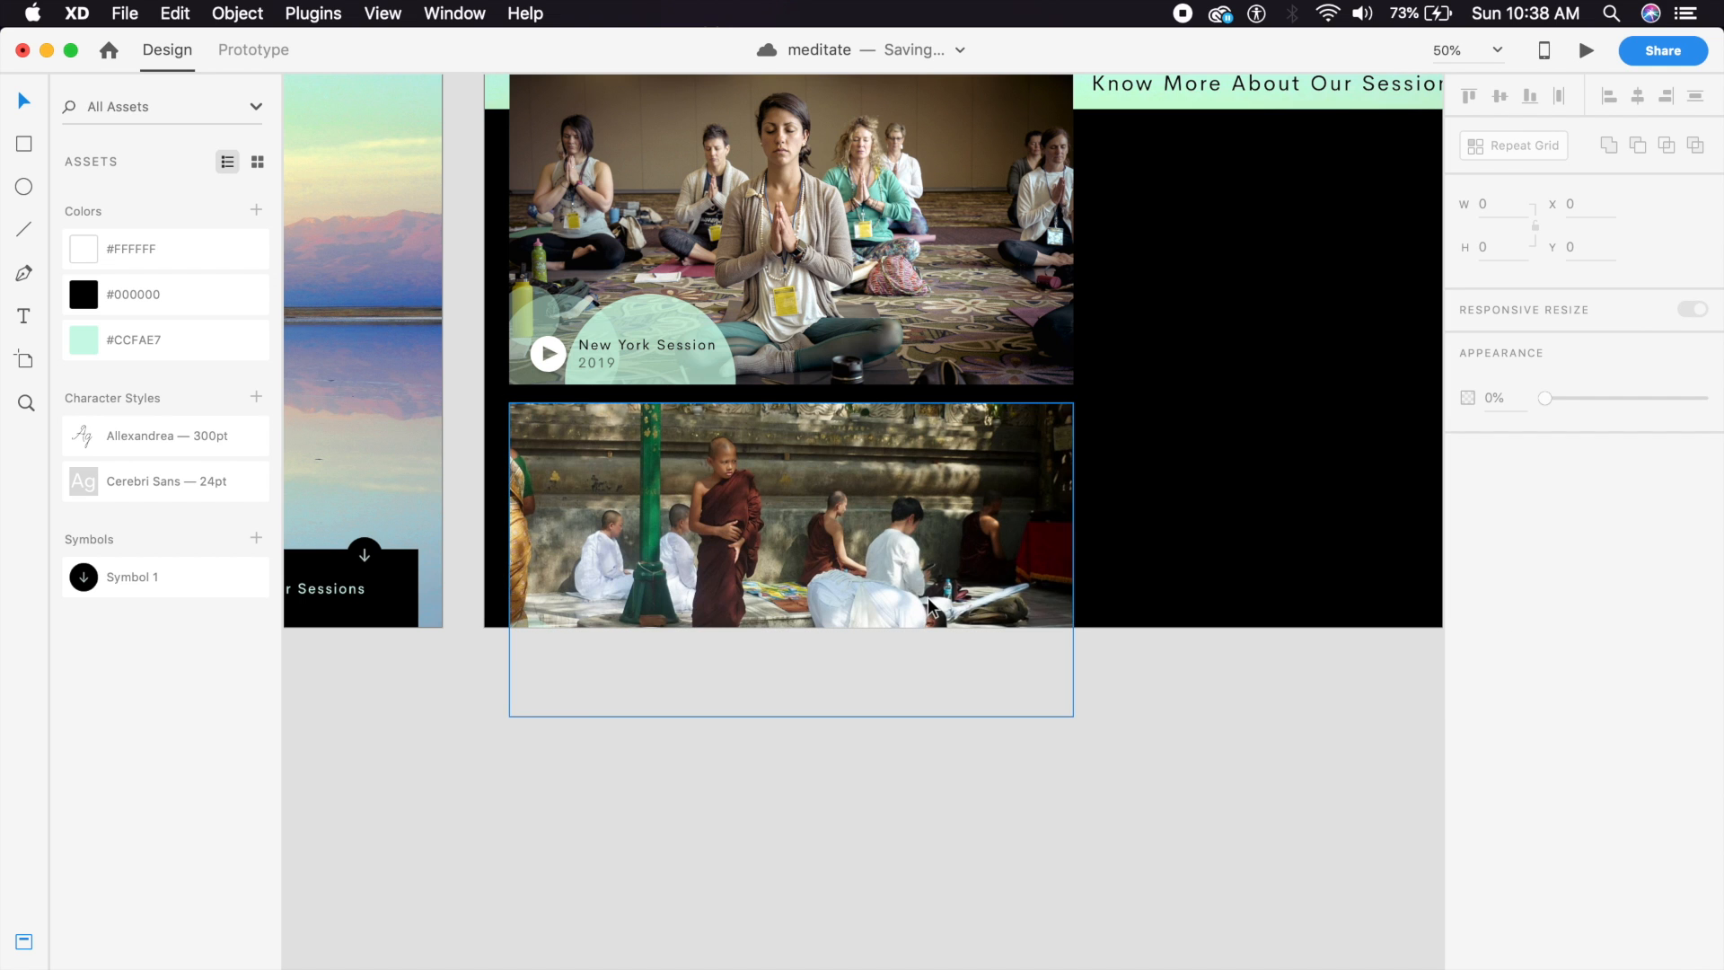
Duplicate the "Know More About Our Sessions" heading onto the black panel at X 1014, Y 246 and fill the copy white.
left_click_drag(1237, 422, 984, 591)
left_click_drag(582, 649, 772, 747)
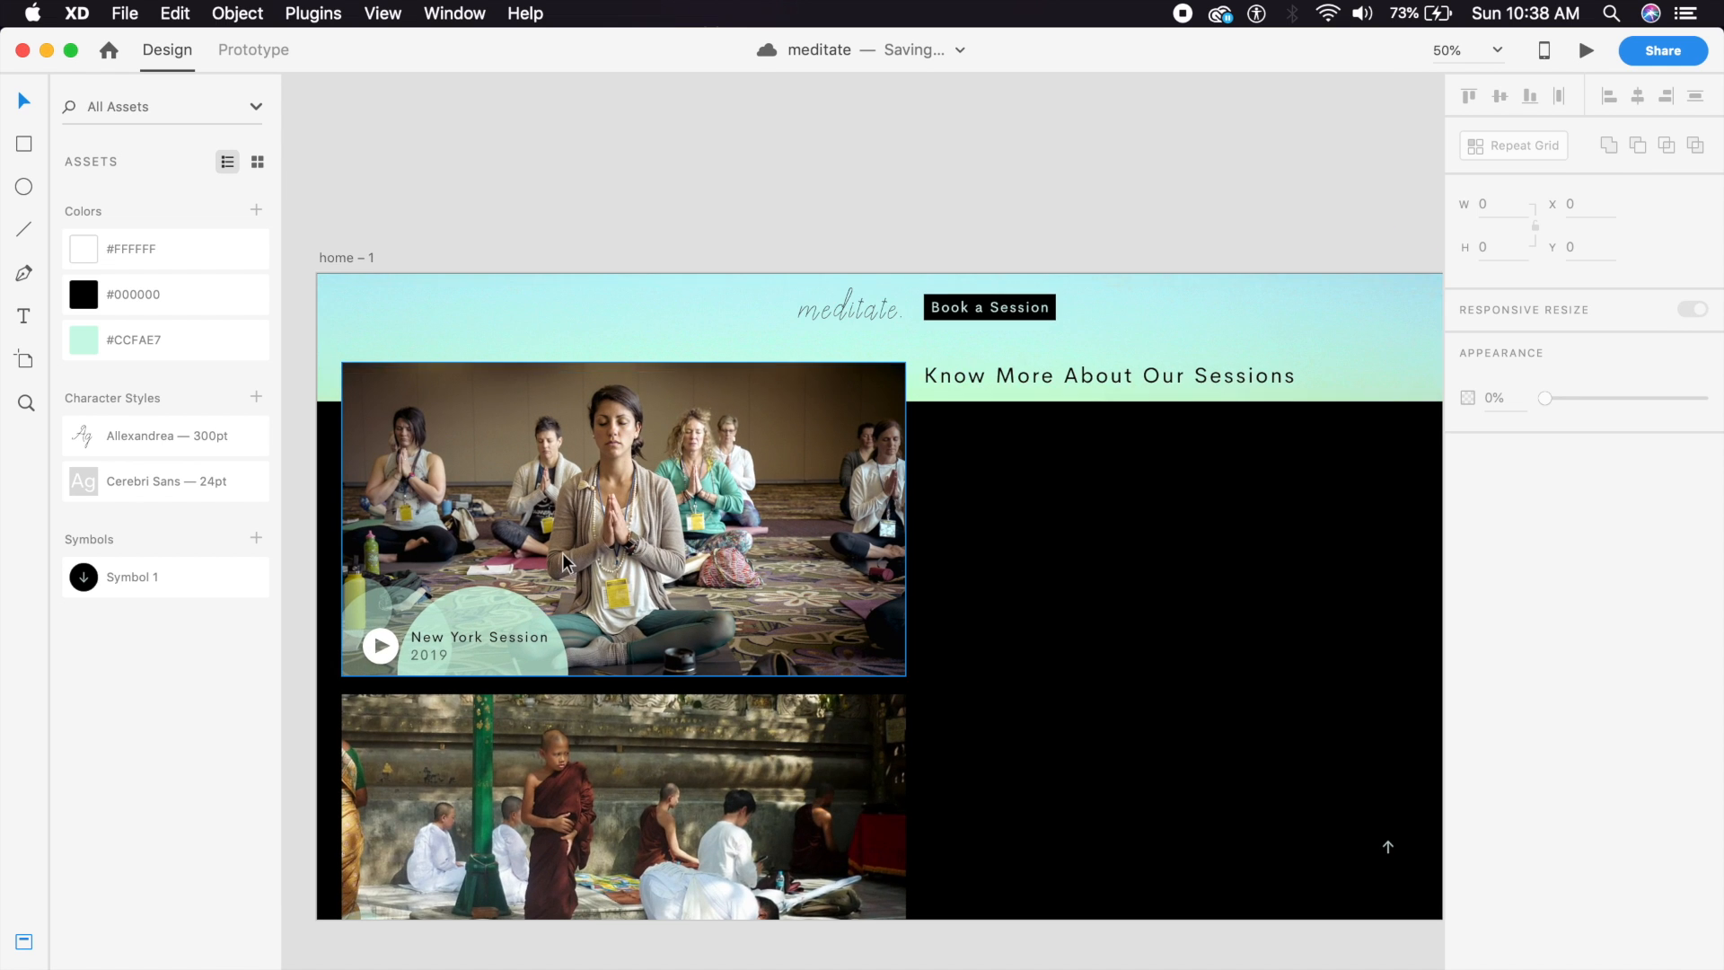
scroll(1032, 612, "up", 5)
left_click_drag(1027, 620, 1002, 637)
left_click_drag(792, 301, 790, 383)
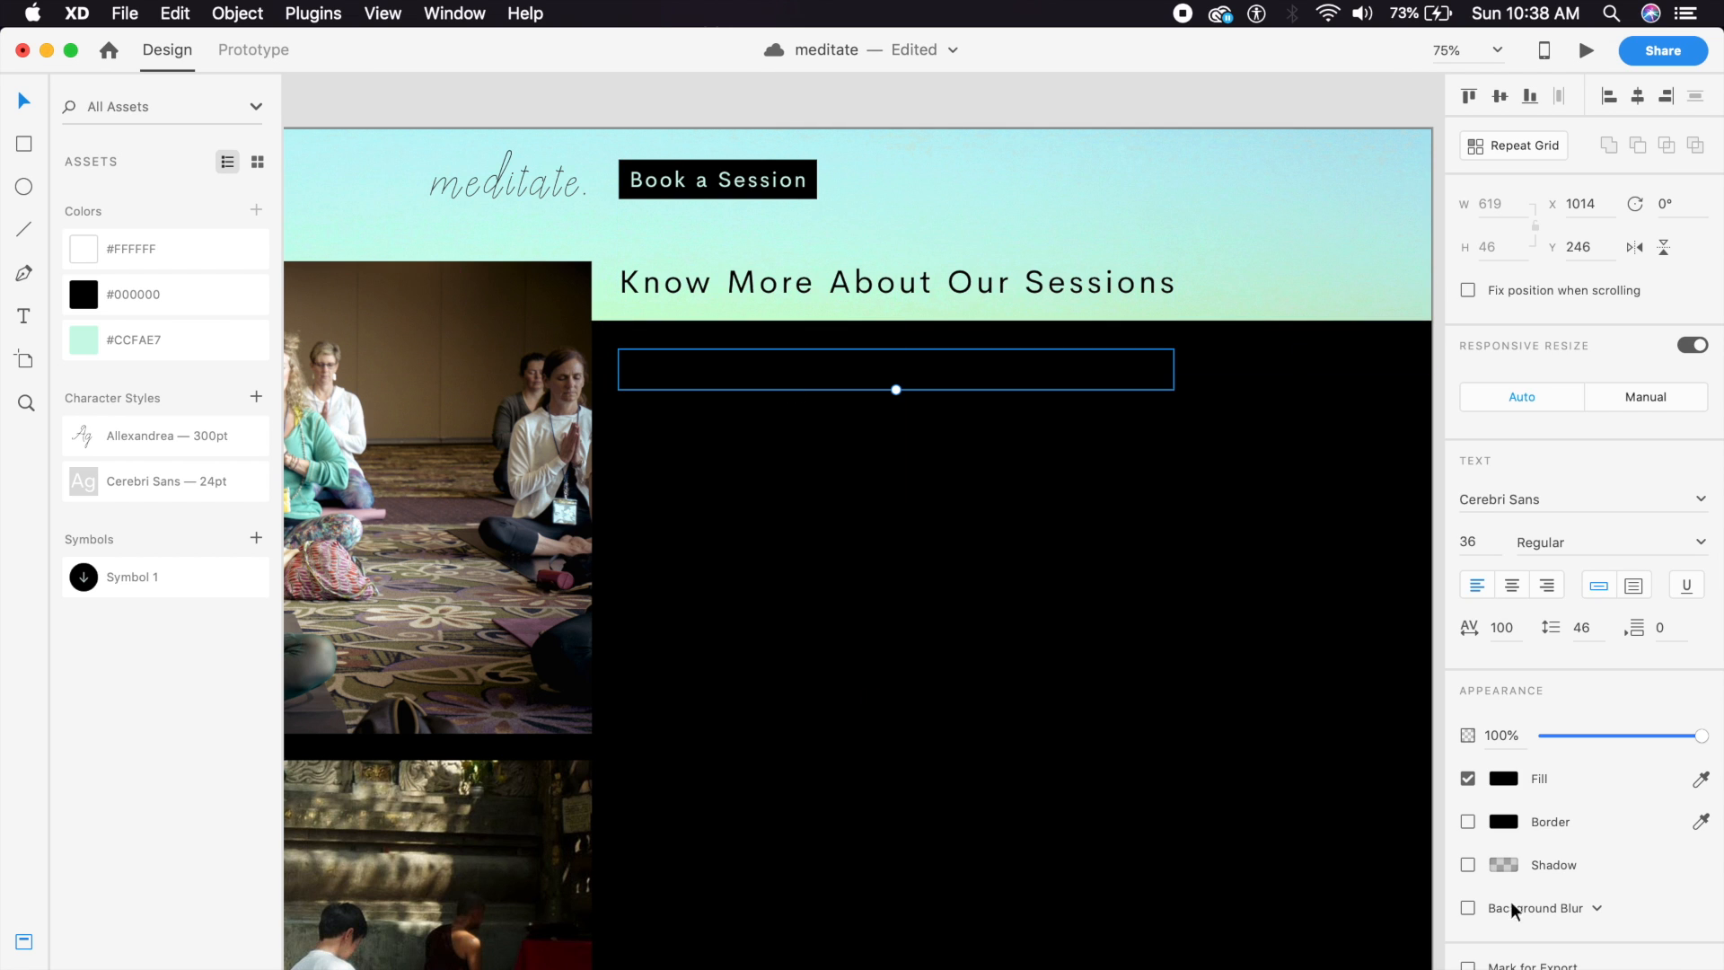
left_click(1506, 783)
left_click_drag(1285, 792, 1140, 543)
left_click(1088, 556)
left_click(1064, 372)
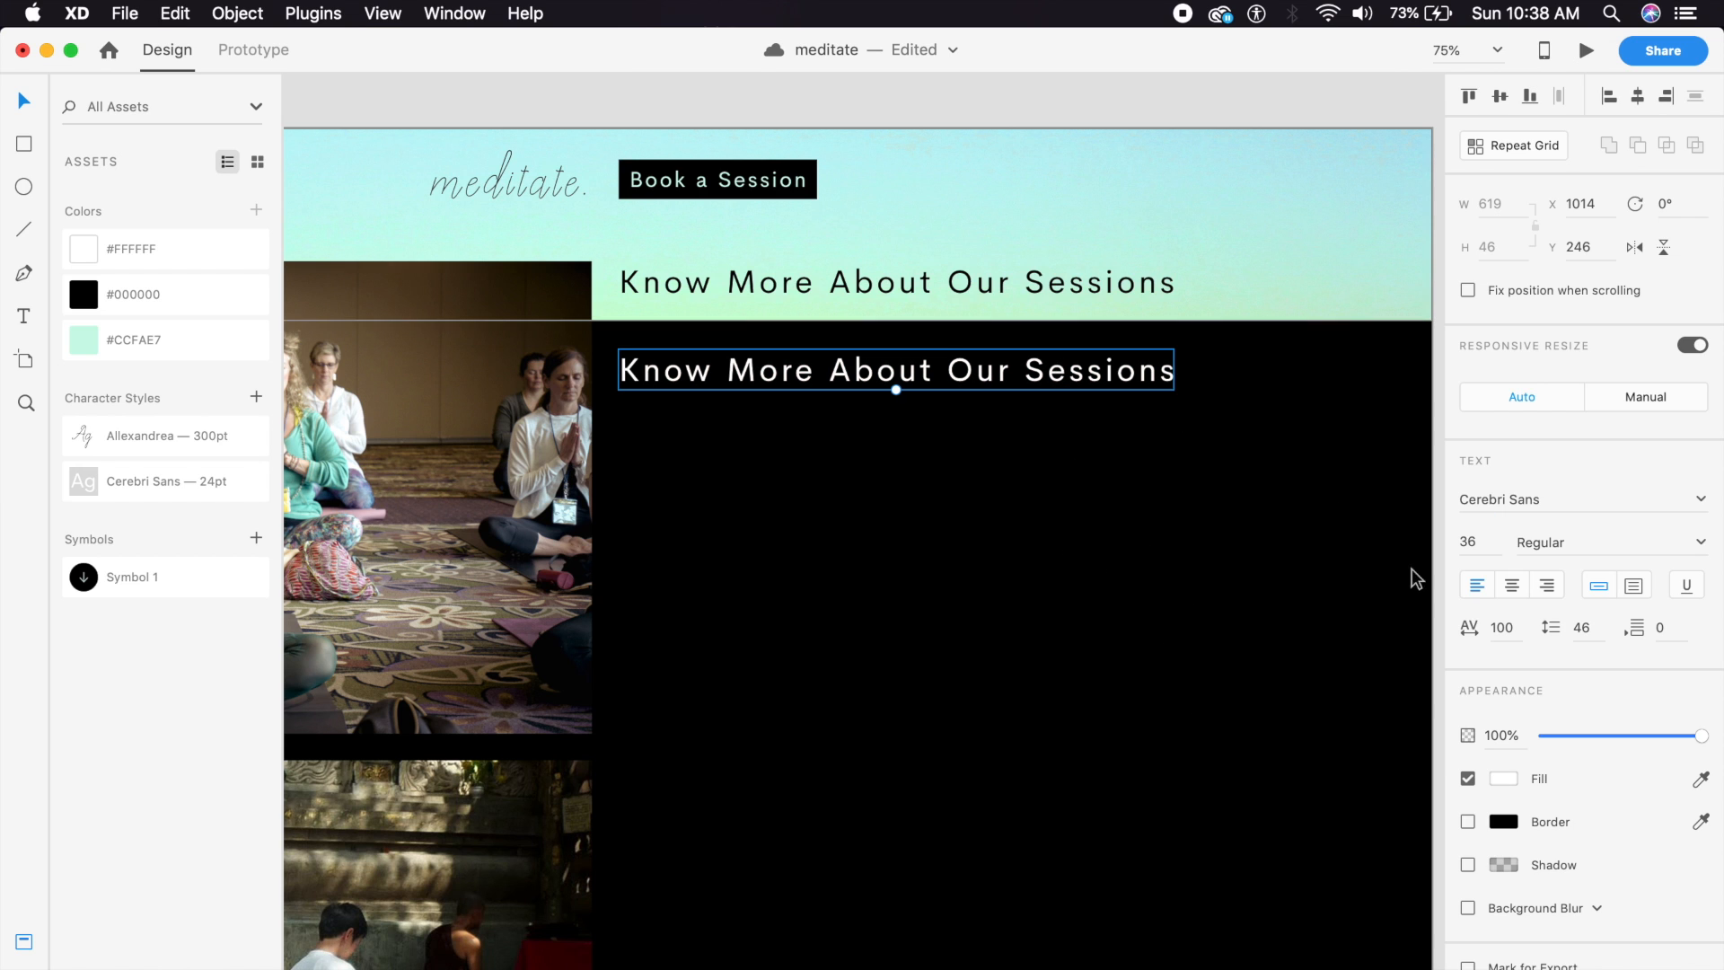
Set the white heading copy's font size to 24.
left_click(1482, 540)
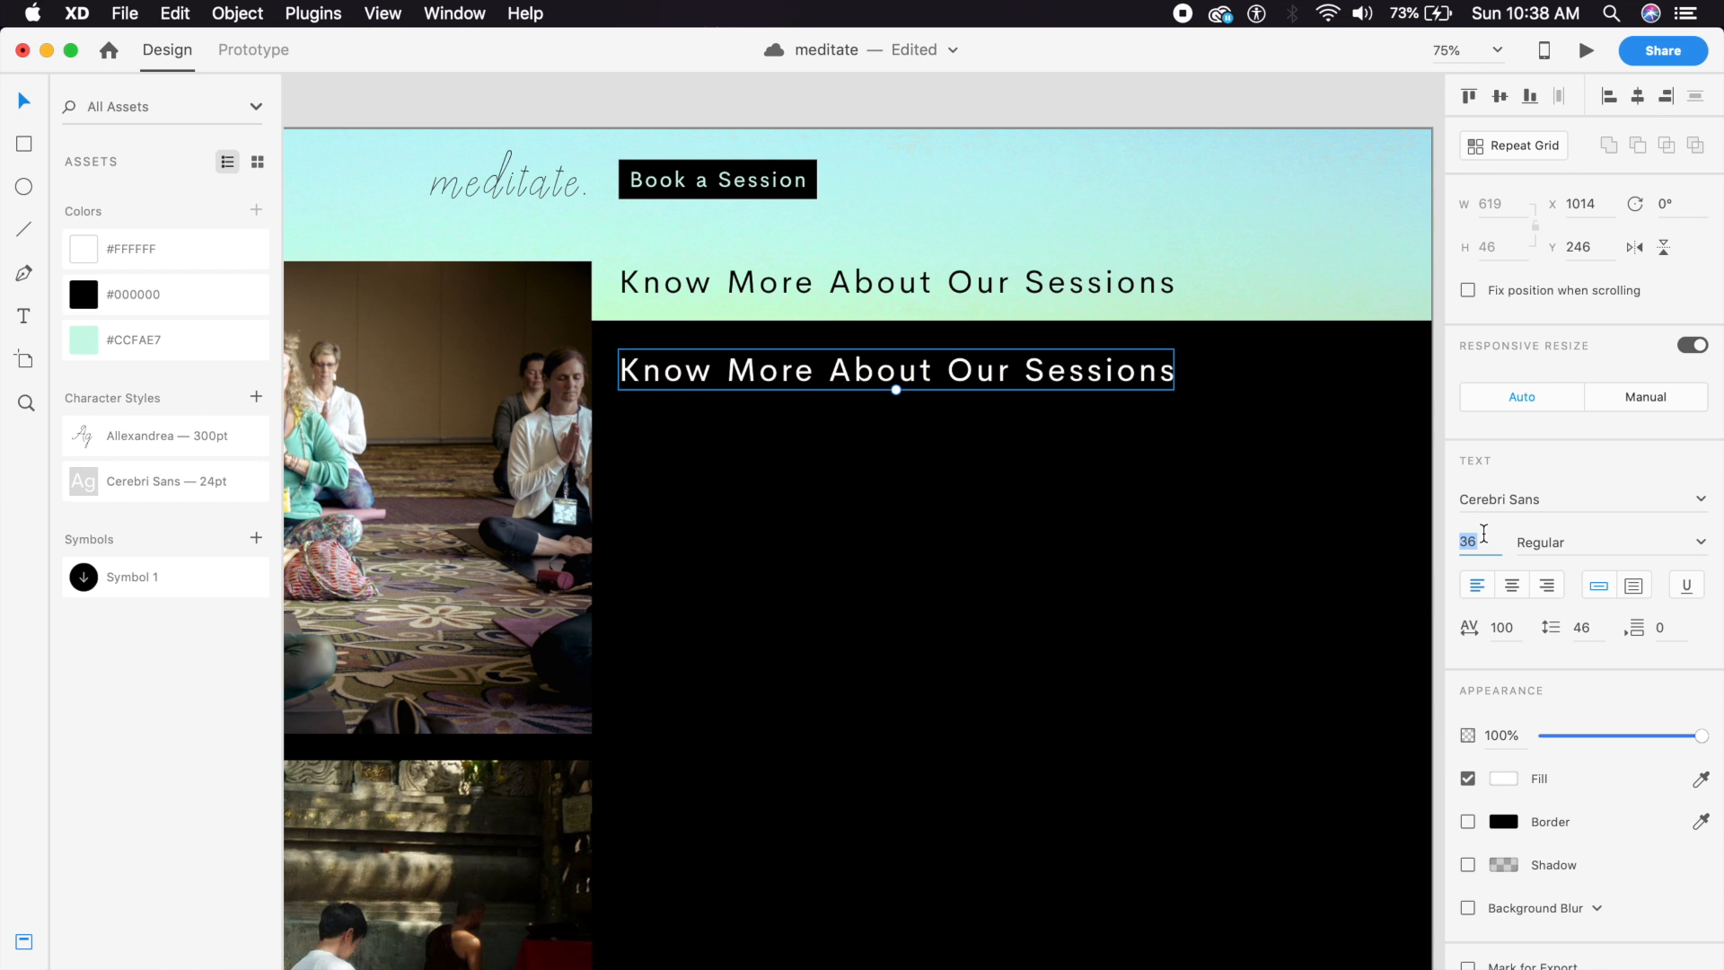
type("24")
key("Return")
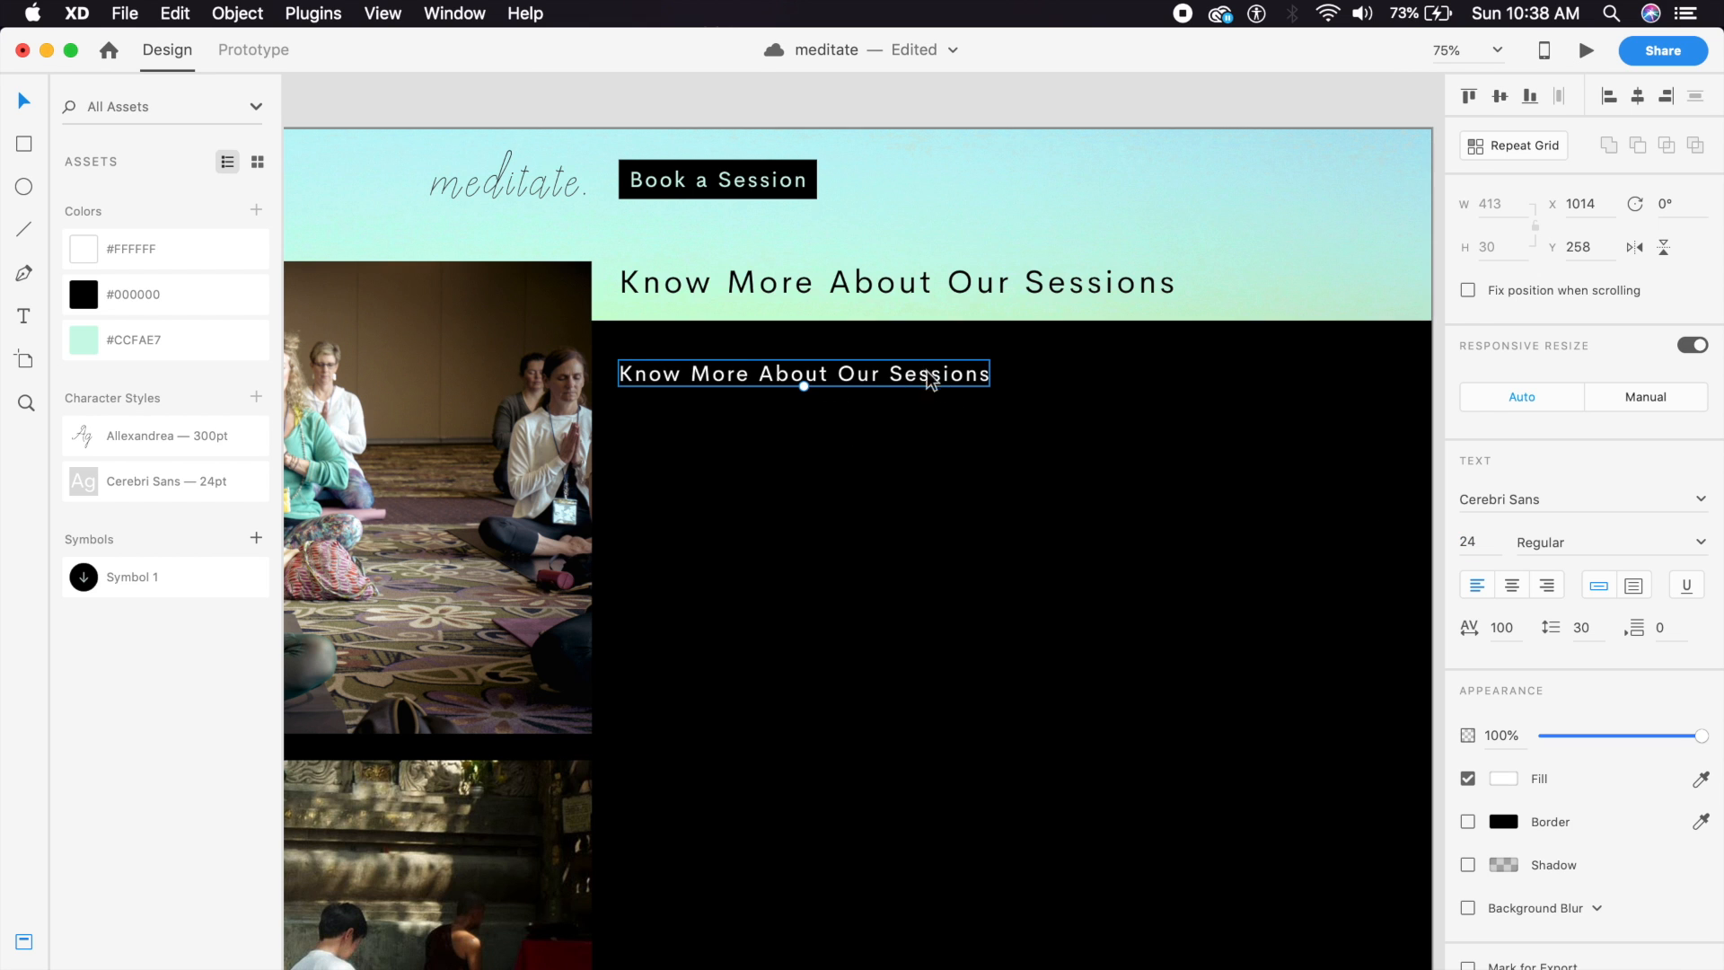
Convert the white text to area text and widen its box to about 776.
key("super+minus")
scroll(1052, 461, "right", 1)
key("super+equal")
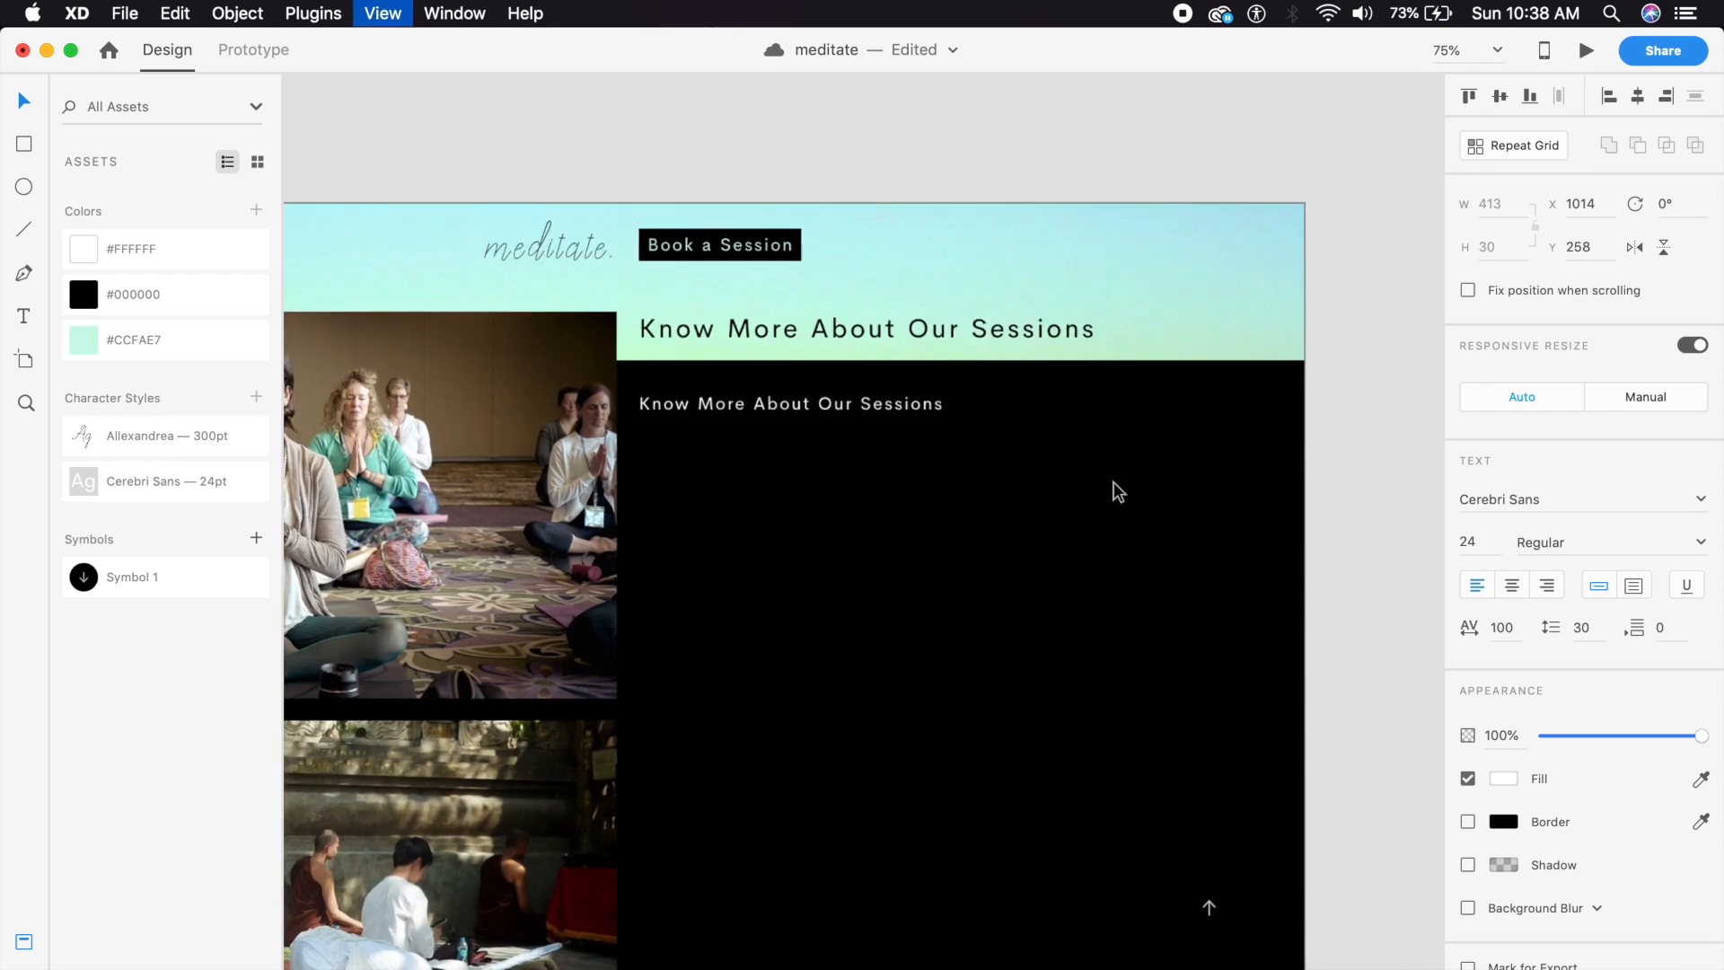
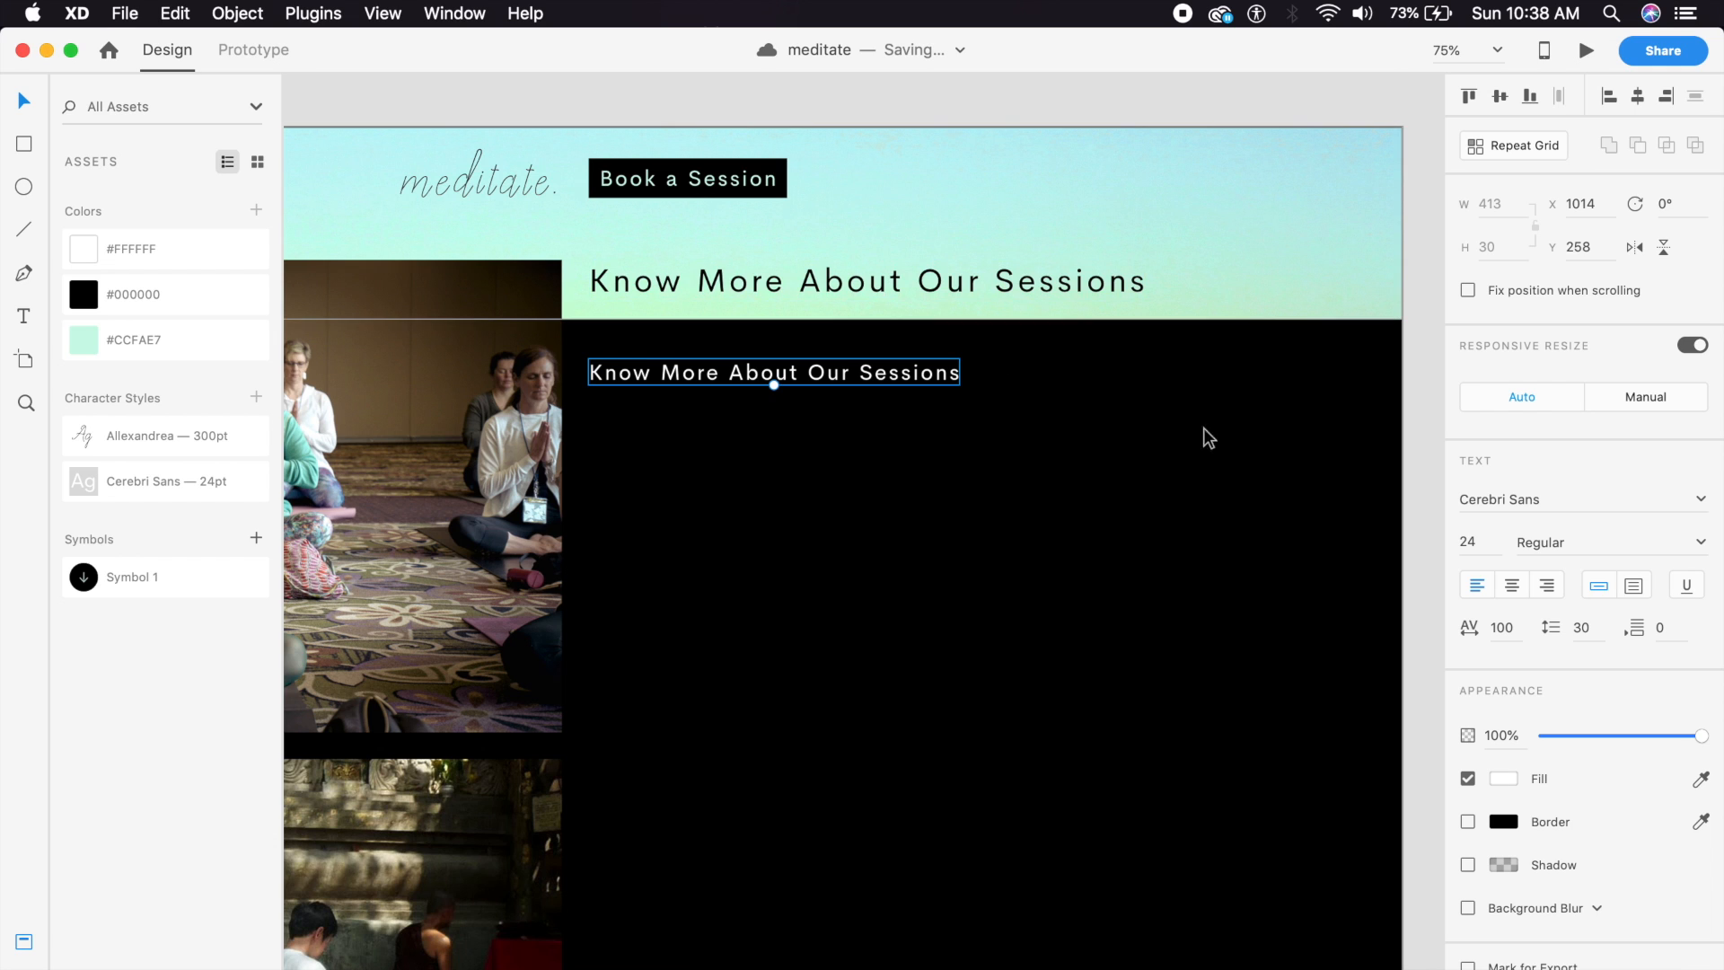
left_click(1636, 587)
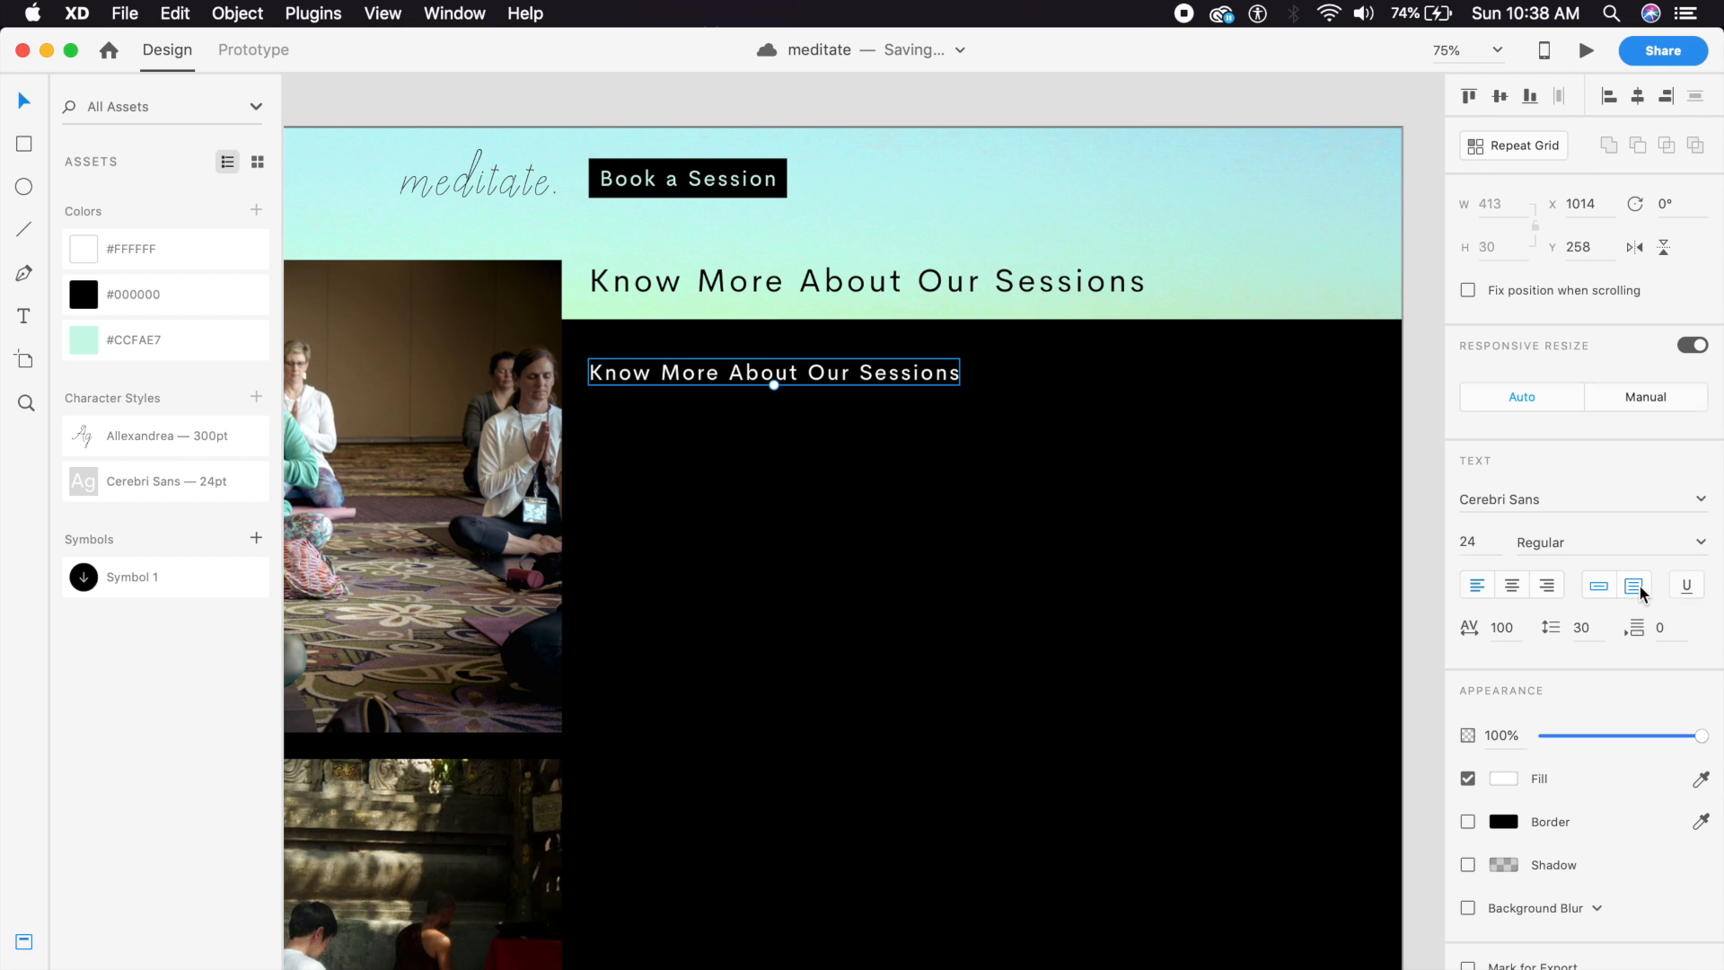
left_click_drag(957, 377, 1285, 386)
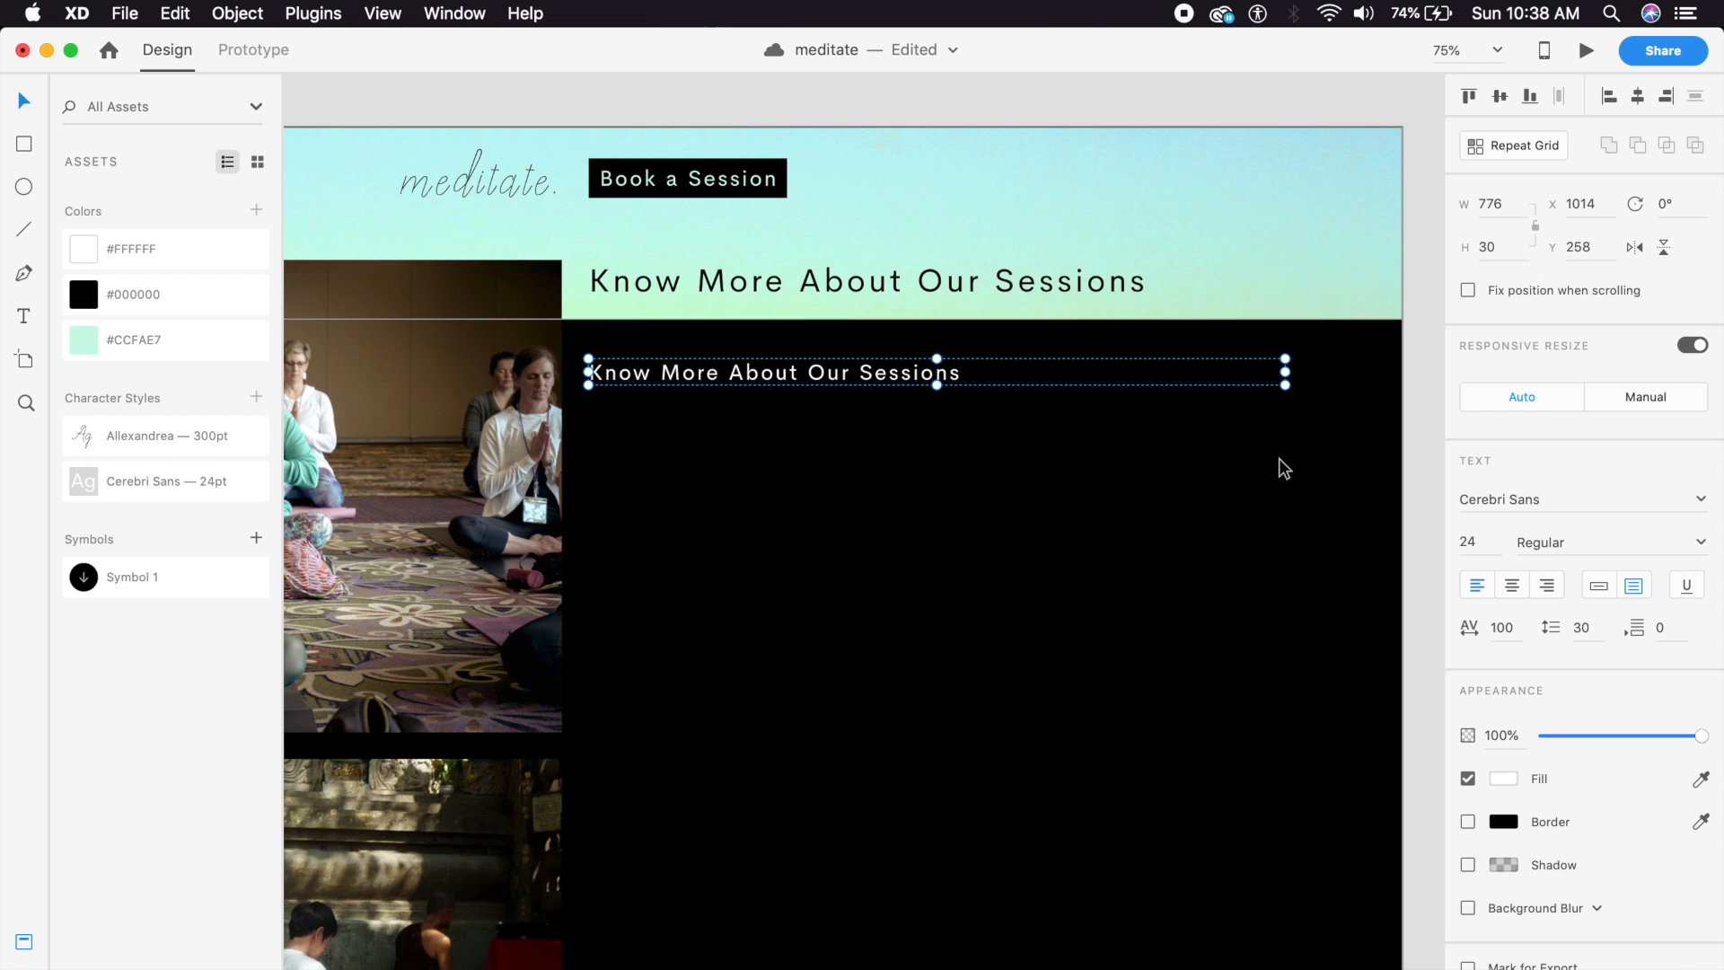
scroll(1293, 867, "down", 2)
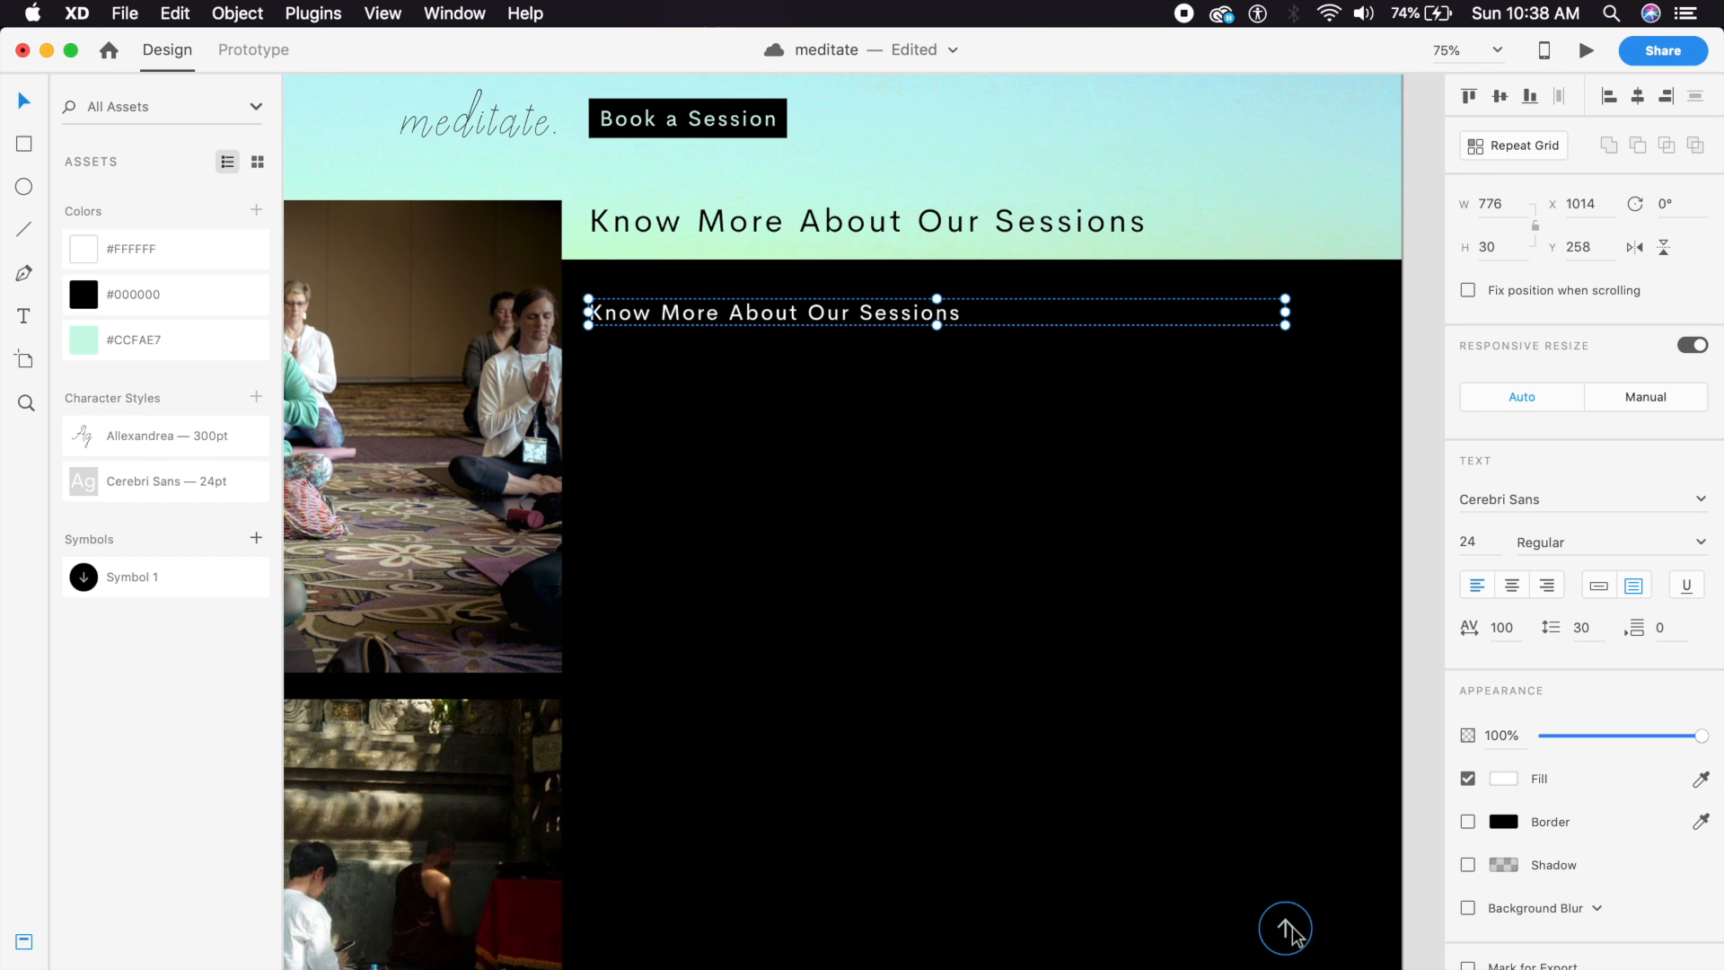
Extend the white text box to about 416 high and fill it with standard Latin Lorem Ipsum placeholder text.
left_click_drag(936, 325, 905, 672)
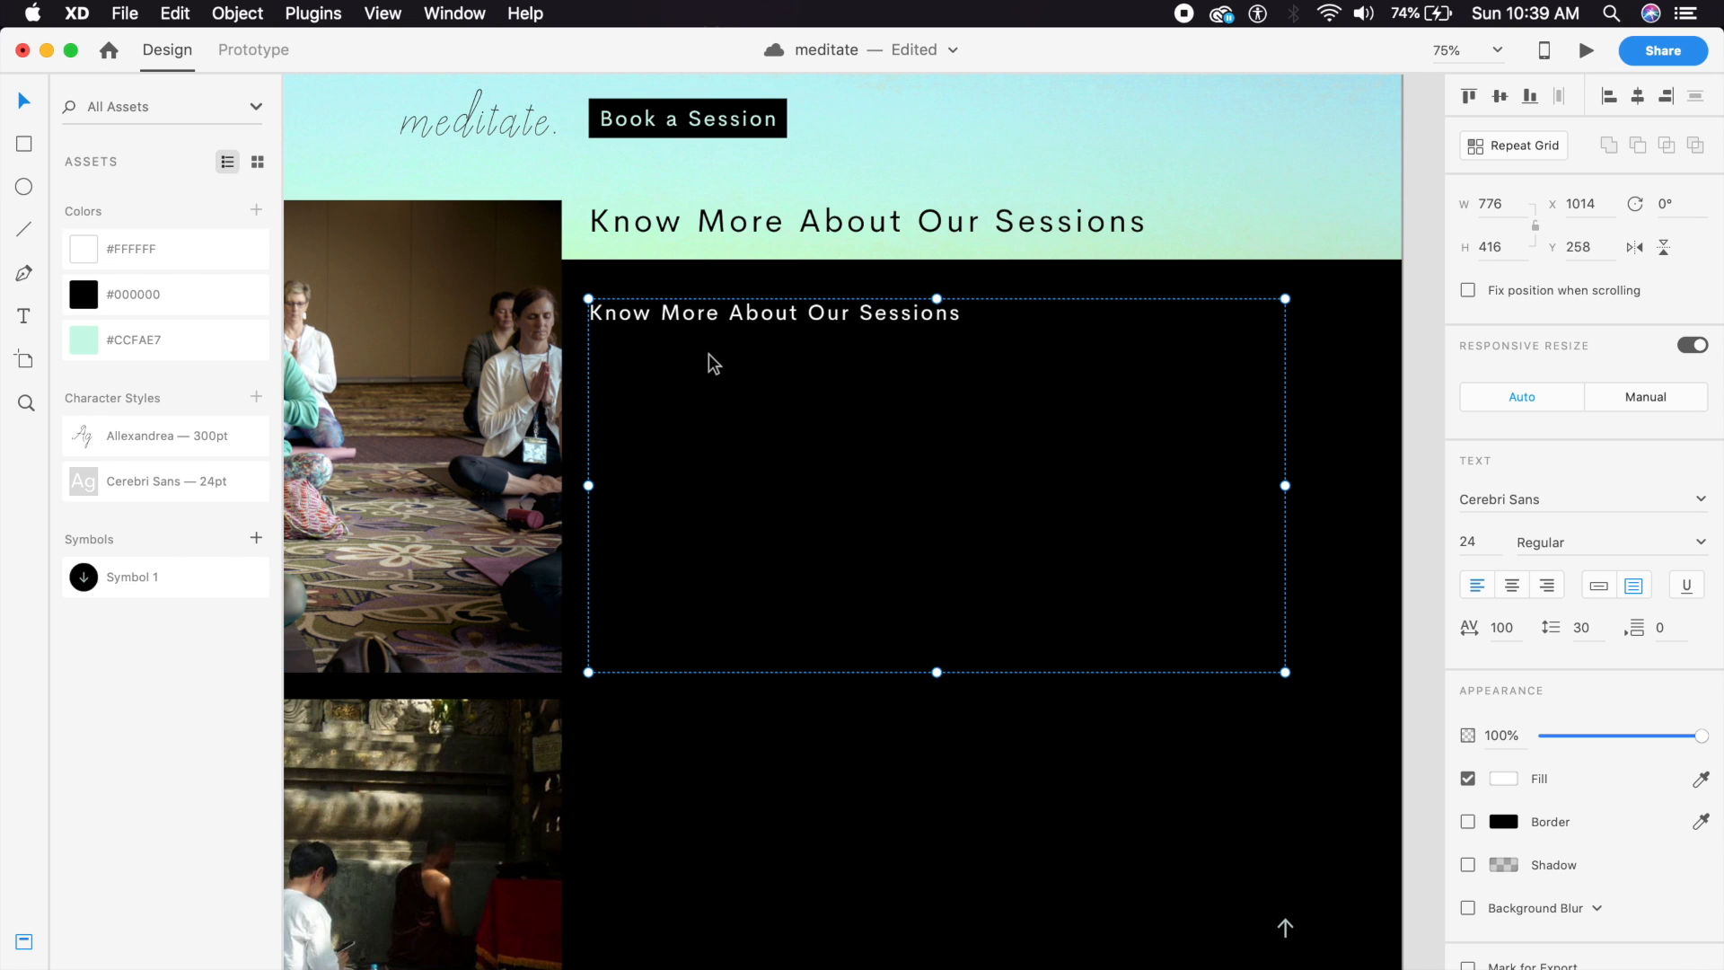
left_click(314, 15)
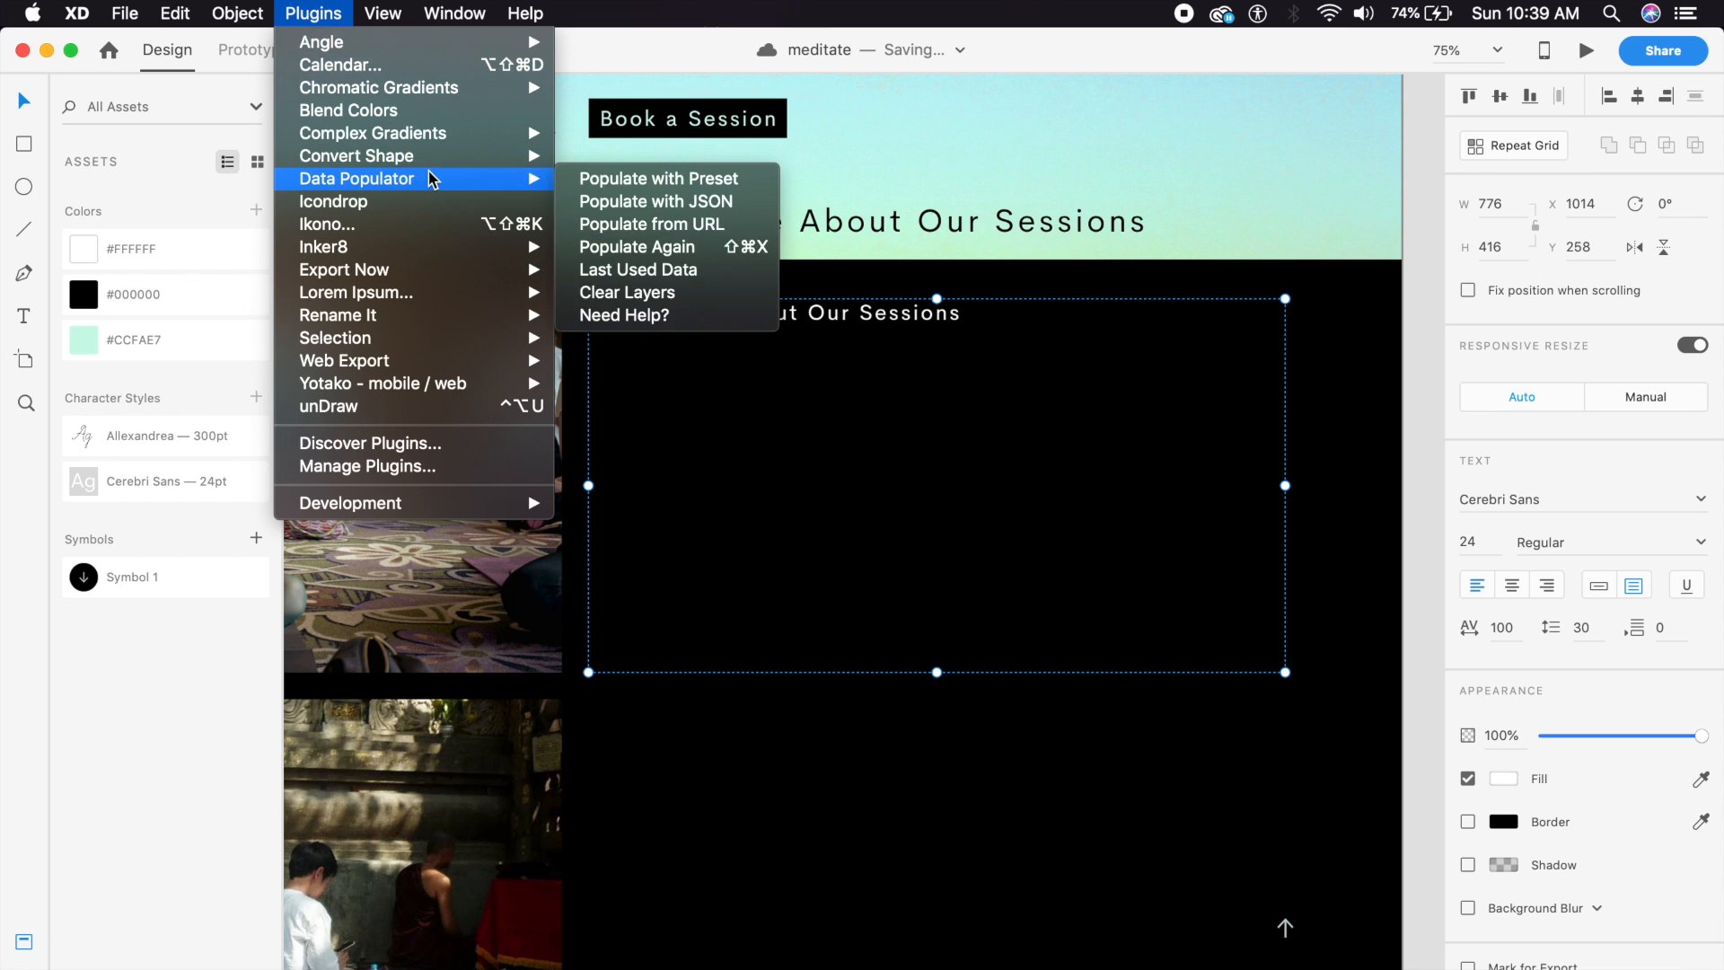
mouse_move(433, 292)
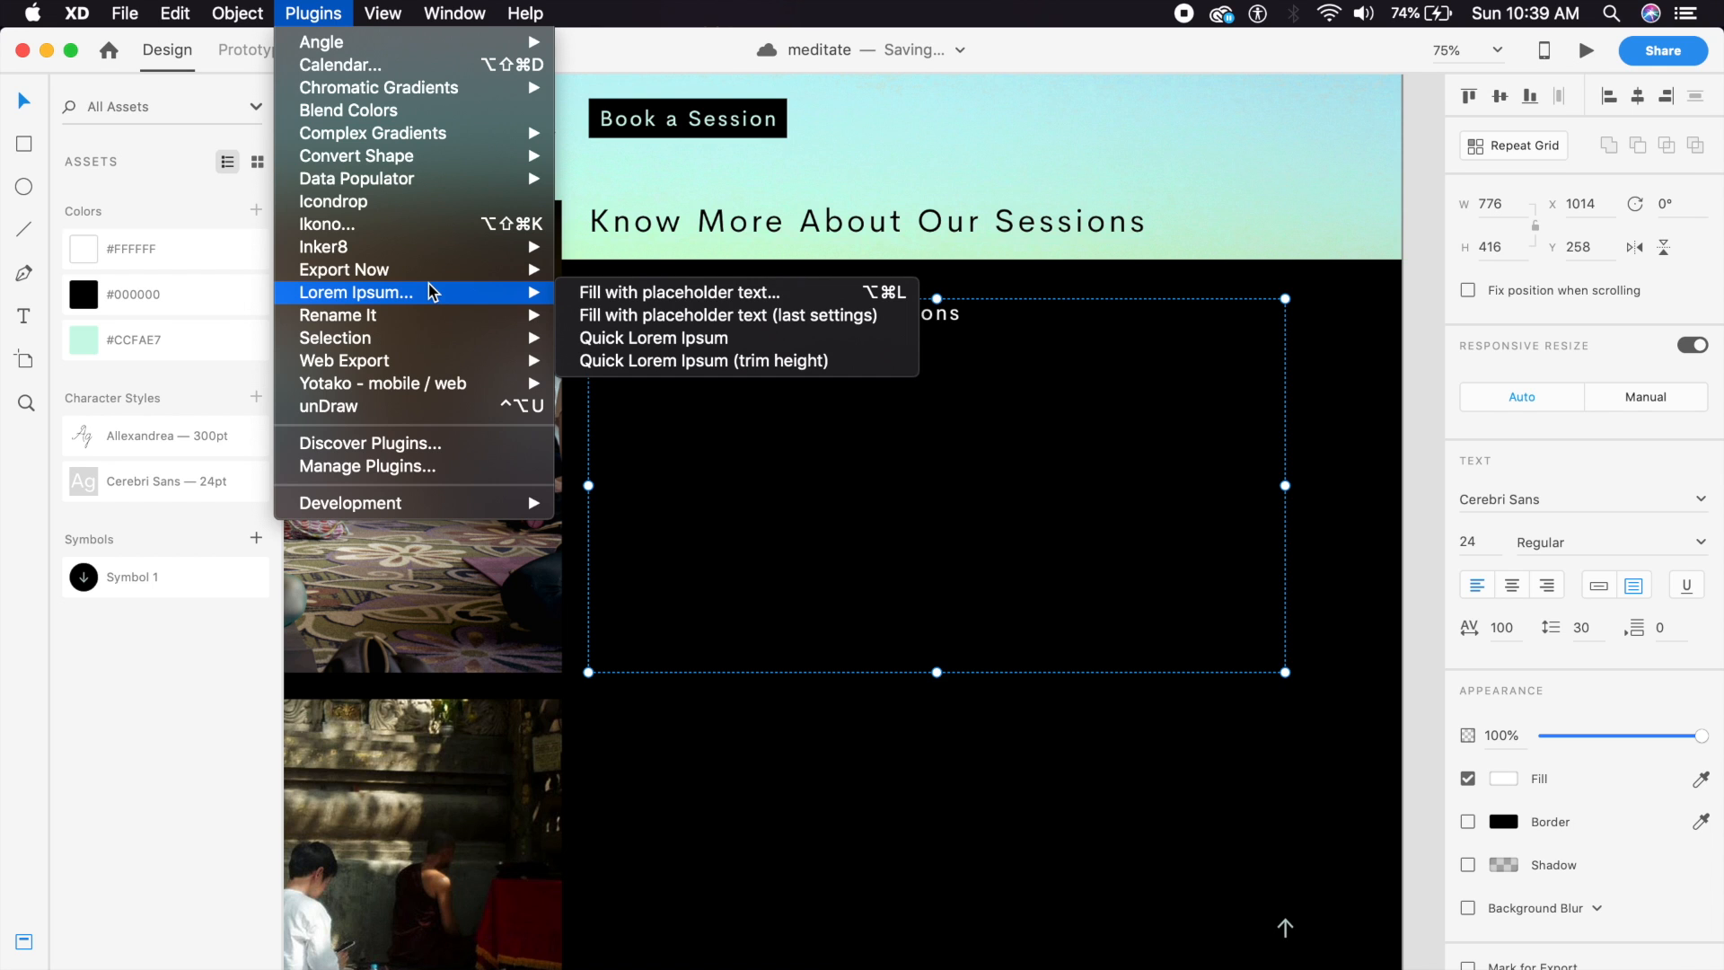
left_click(665, 297)
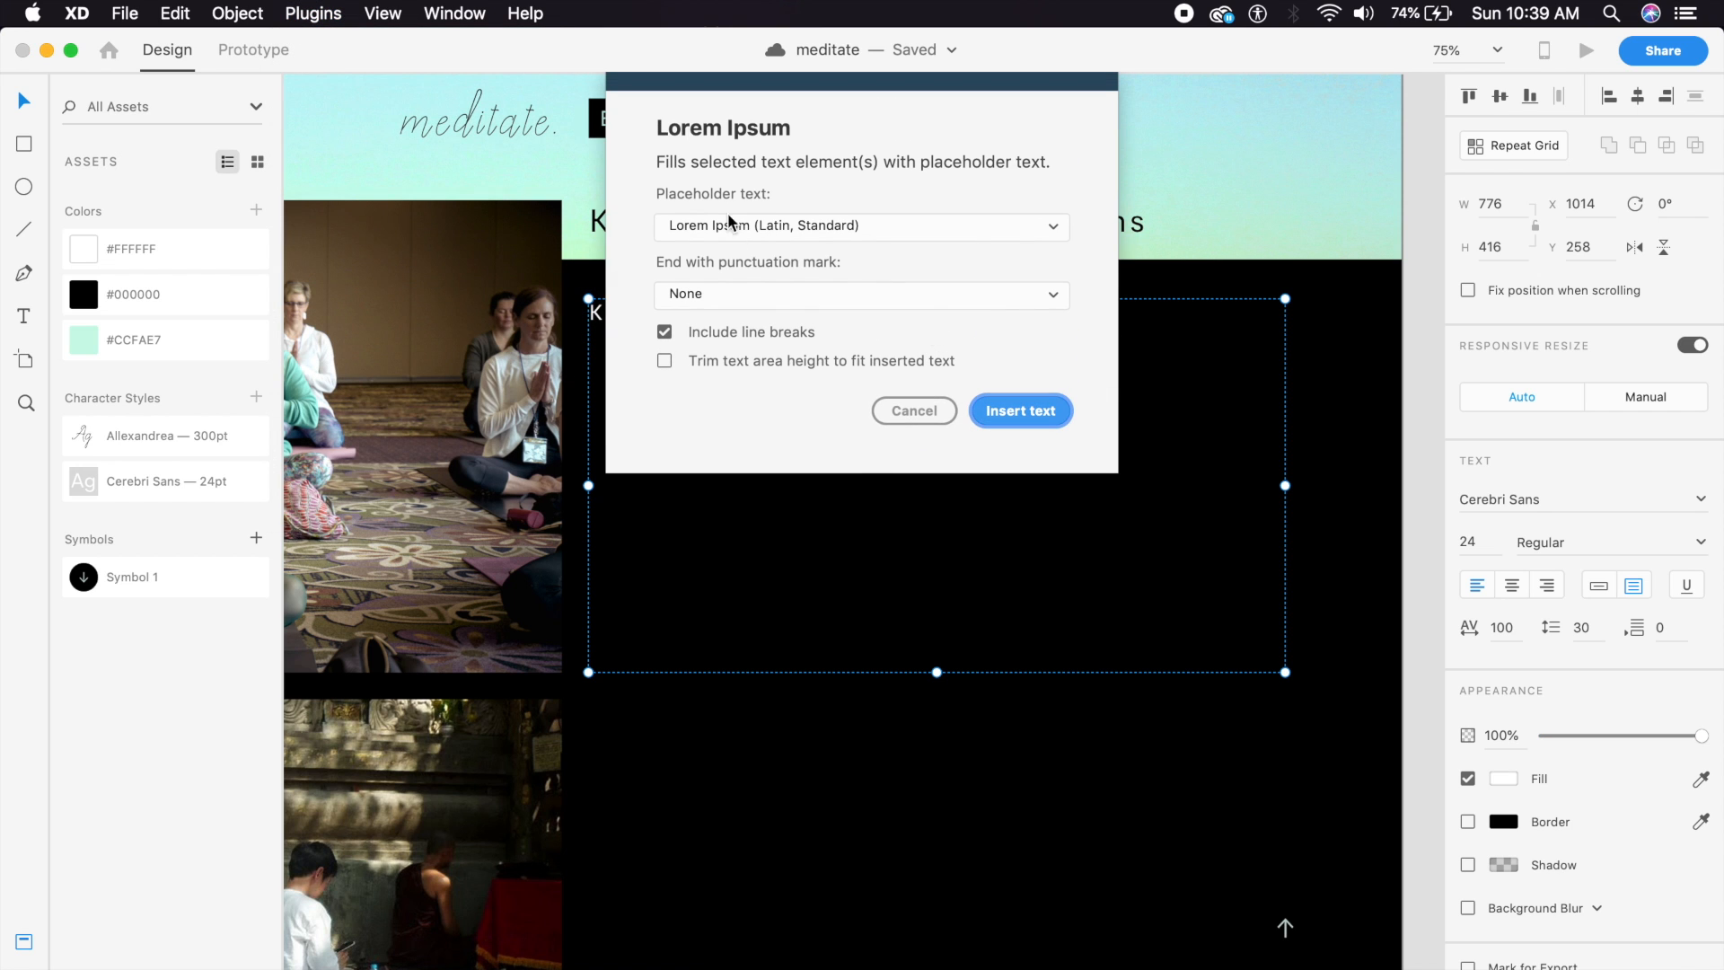
left_click(997, 411)
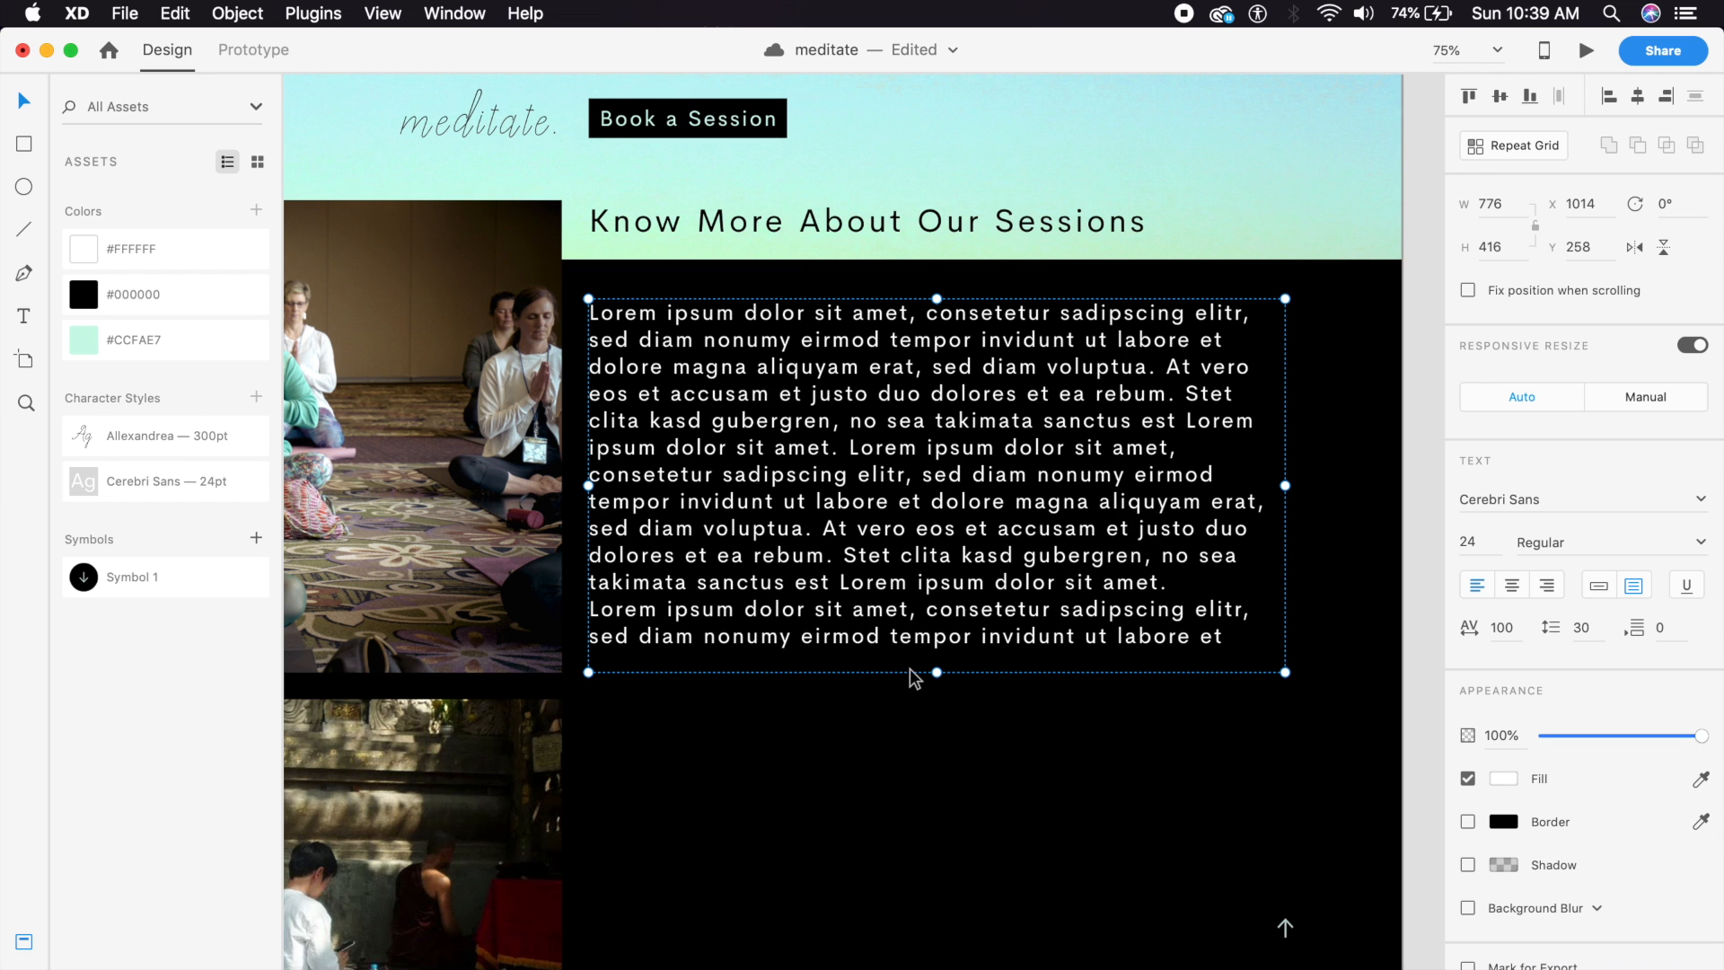
Shorten the placeholder paragraph's text box to about 389 high.
key("super+minus")
left_click(1232, 598)
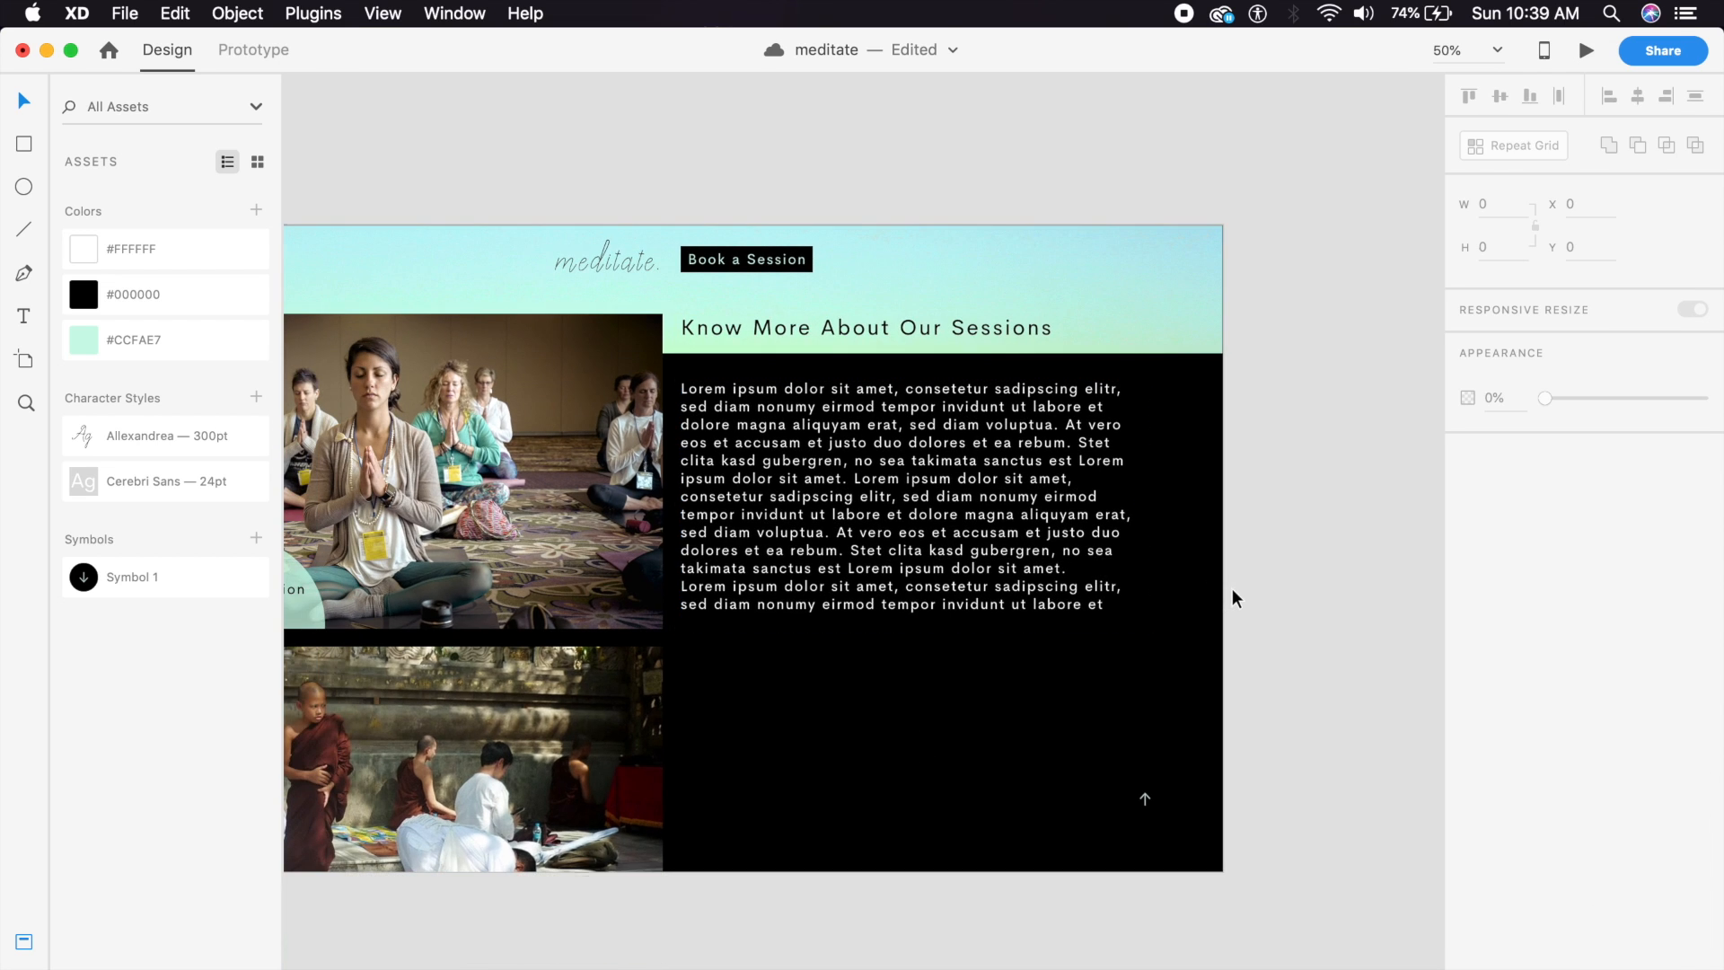
left_click(1004, 492)
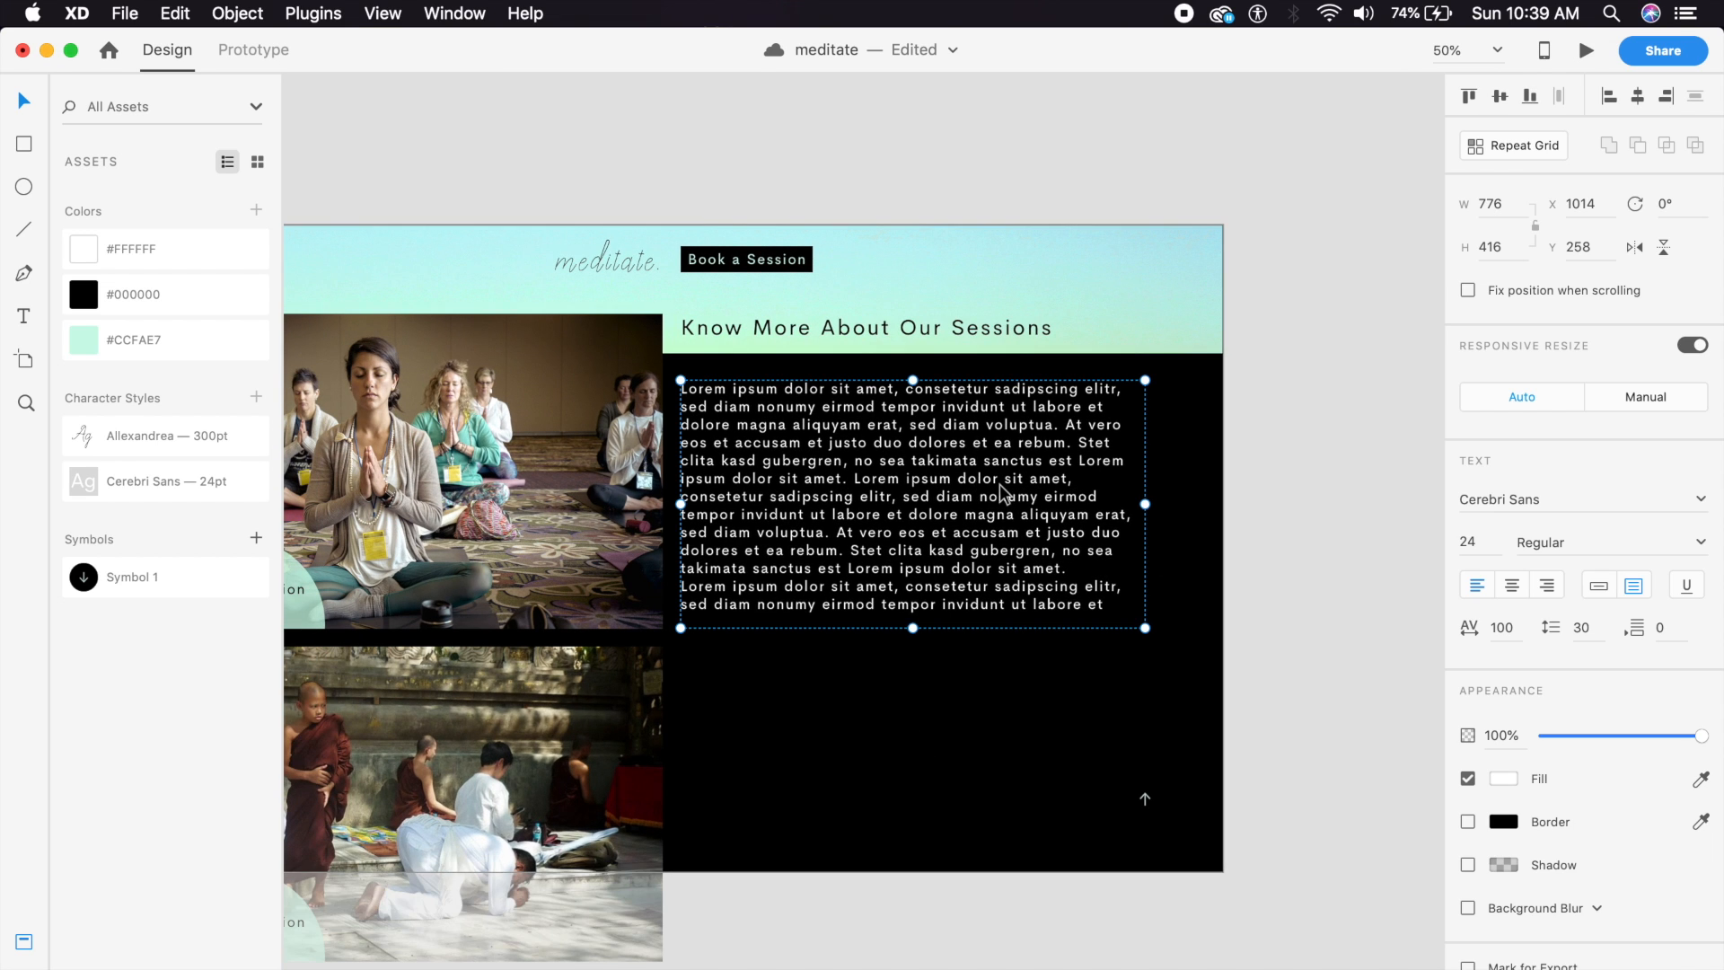
key("super+equal")
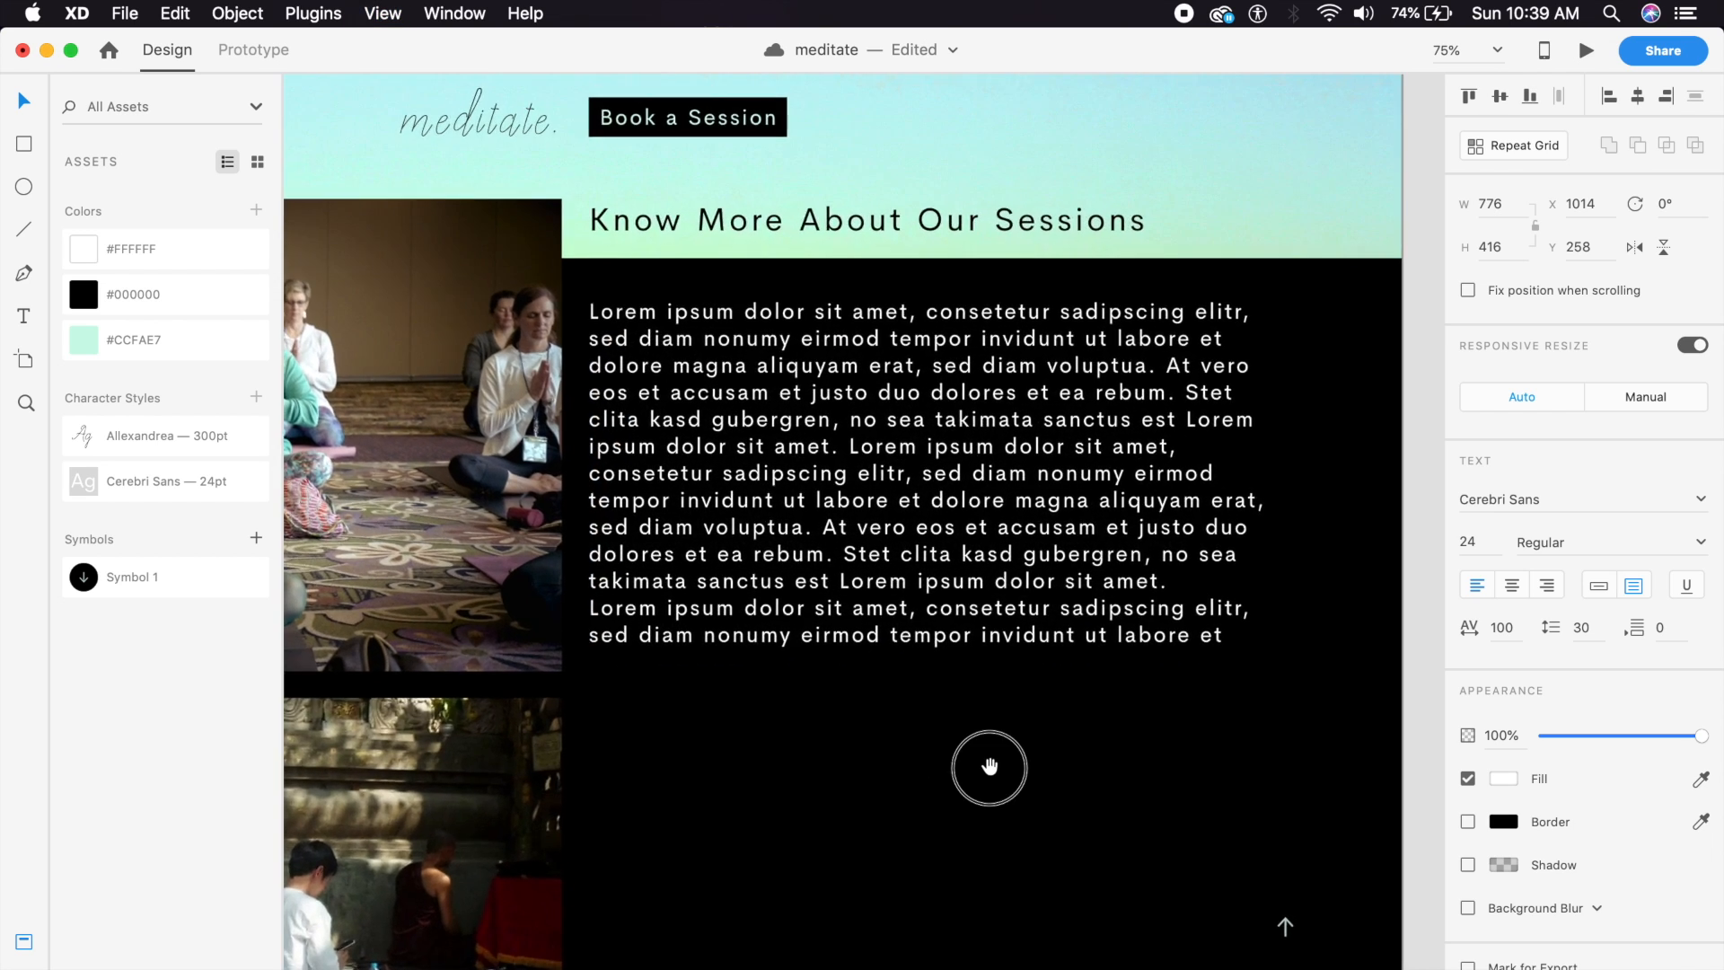
left_click_drag(938, 579, 938, 559)
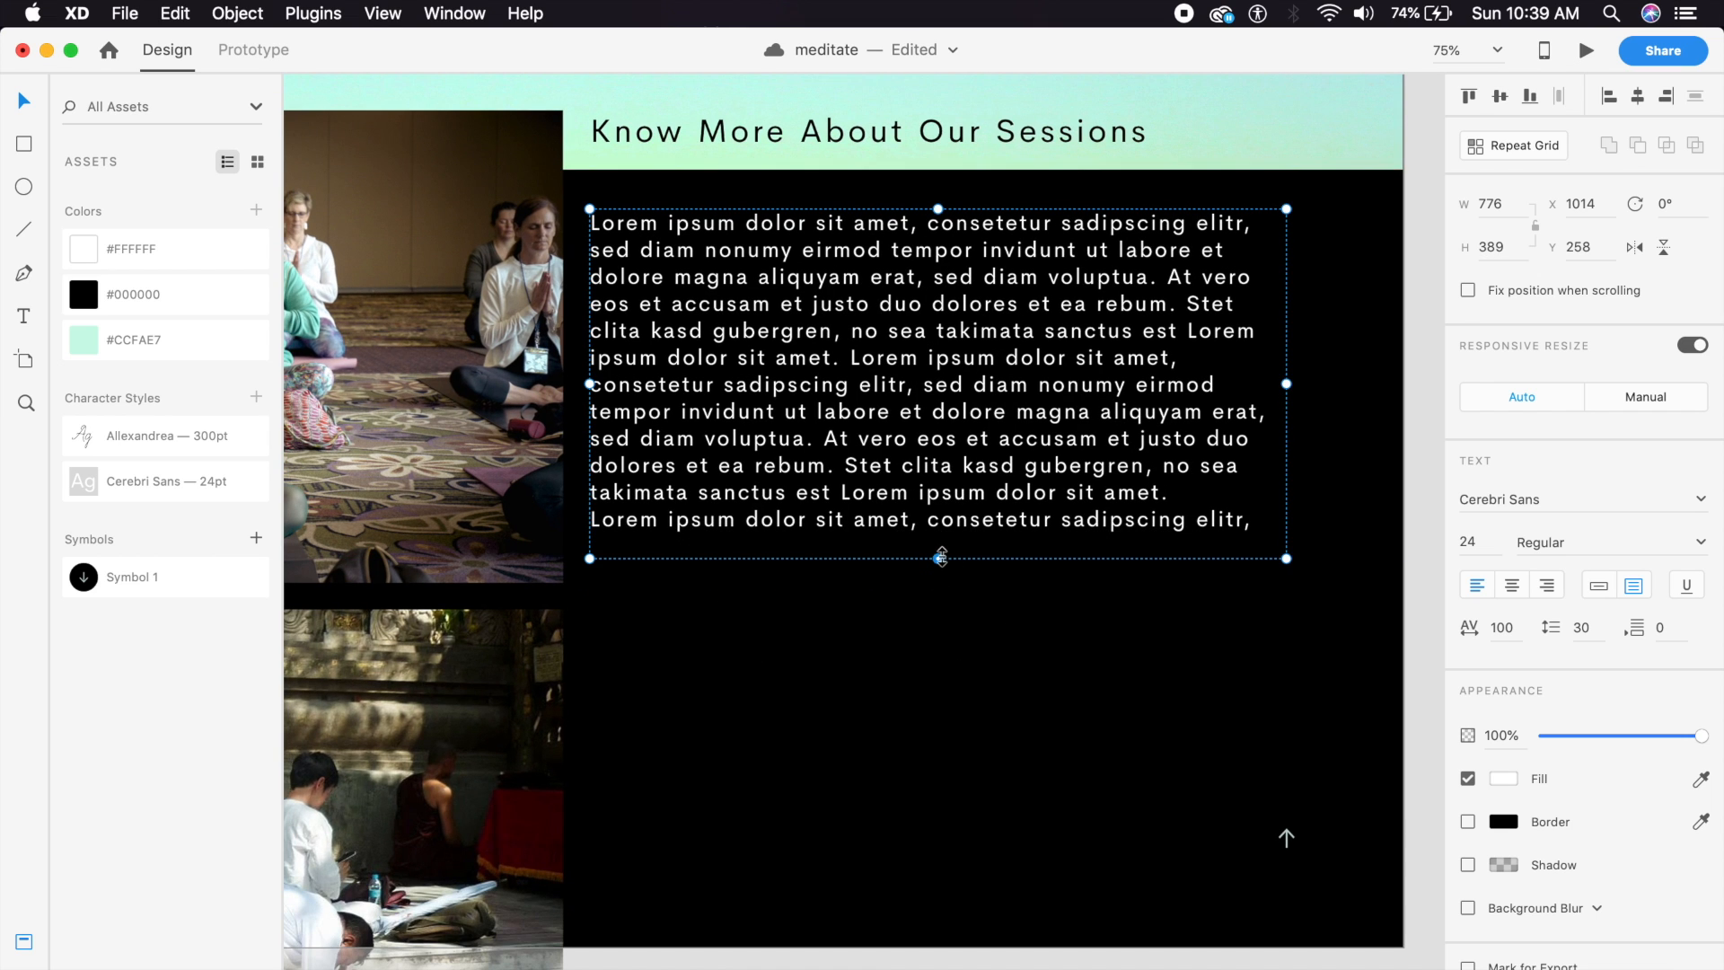
left_click(819, 679)
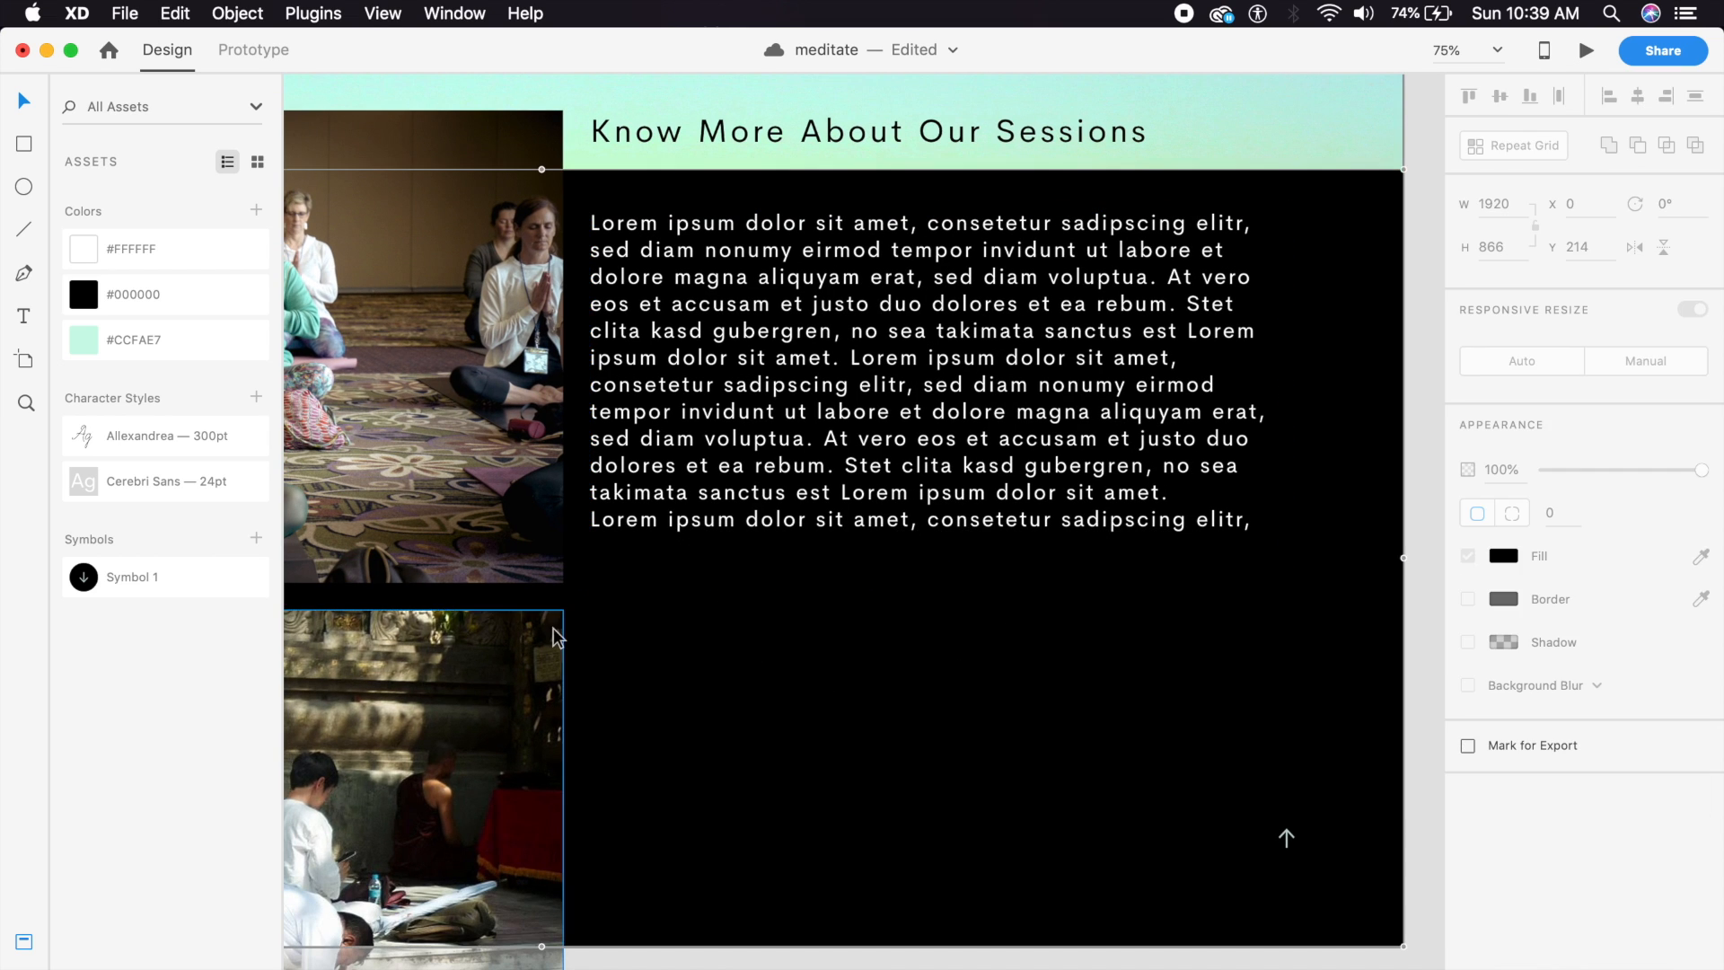
Add the mint #CCFAE7 text "Get In Touch With Us" below the paragraph at X 1014, Y 674.
left_click(15, 319)
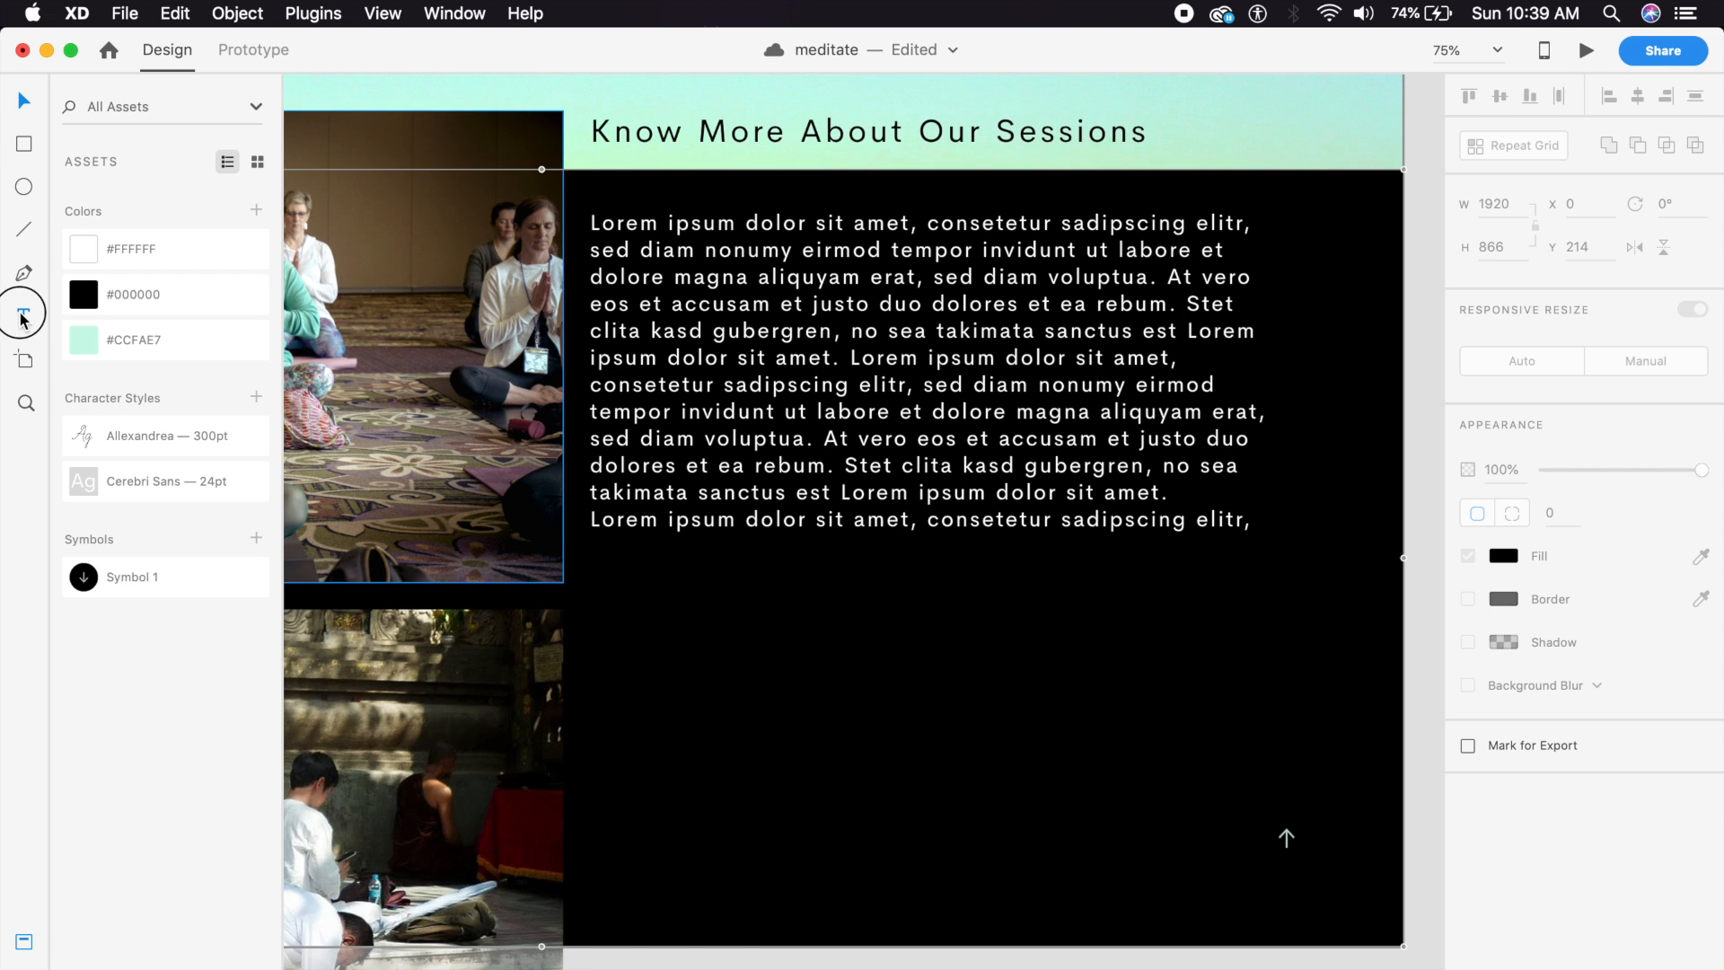
left_click(588, 576)
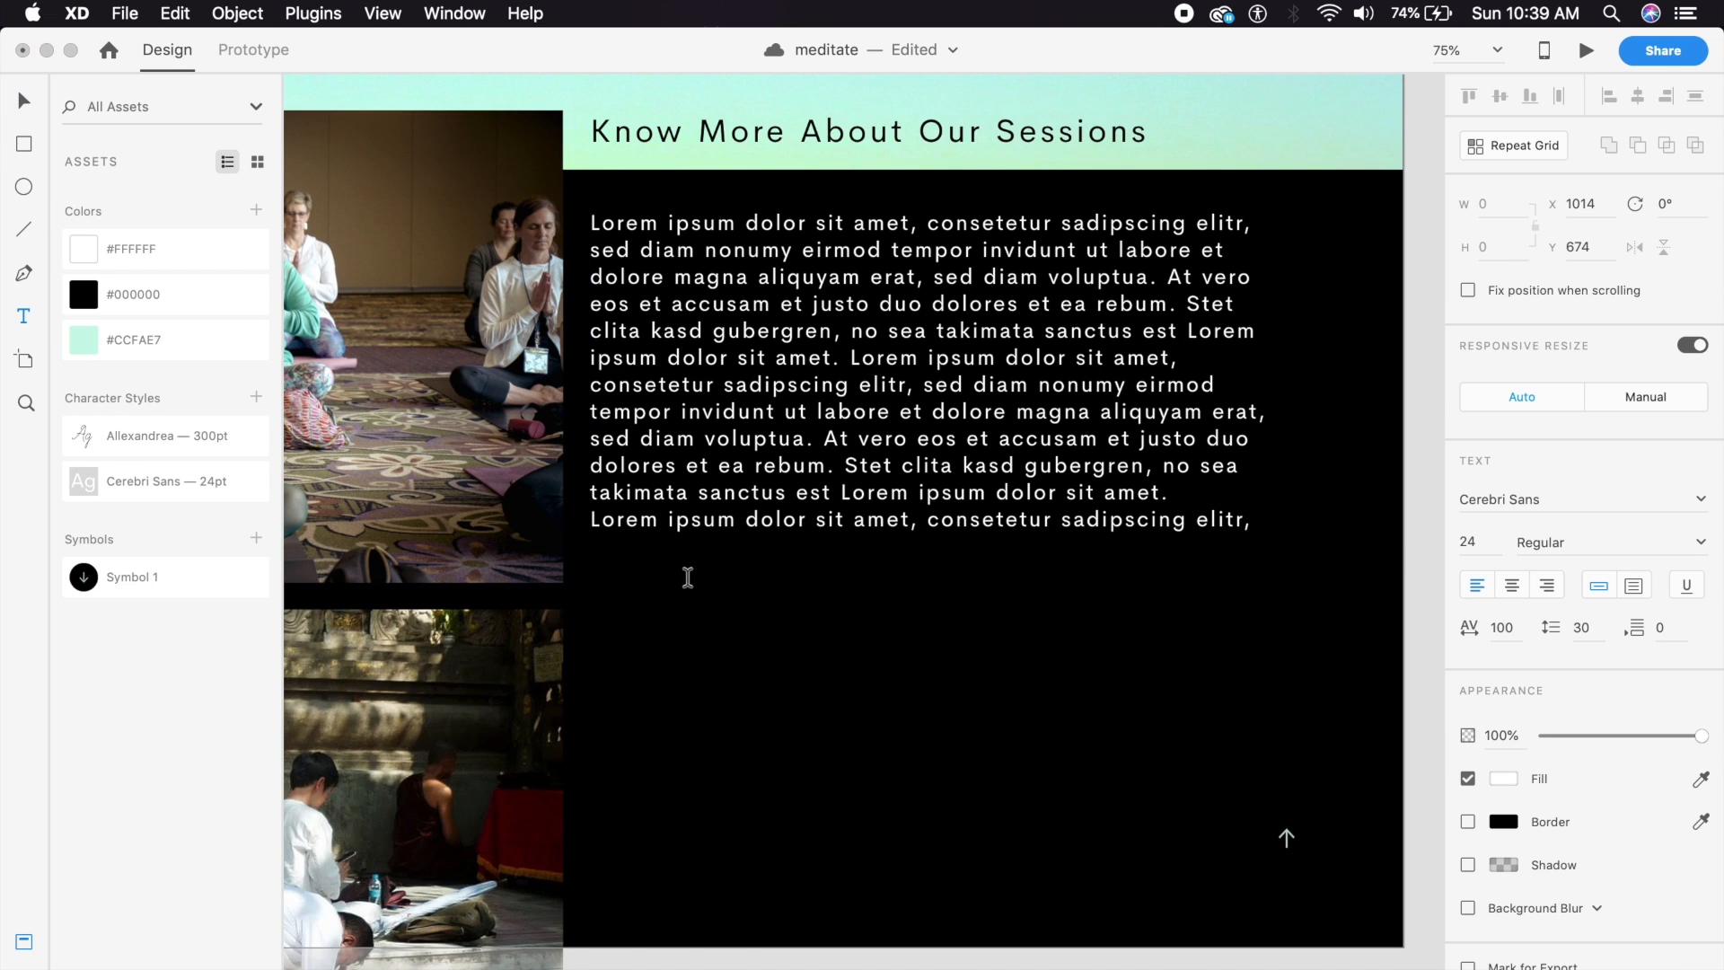
type("Get In Touch With Us")
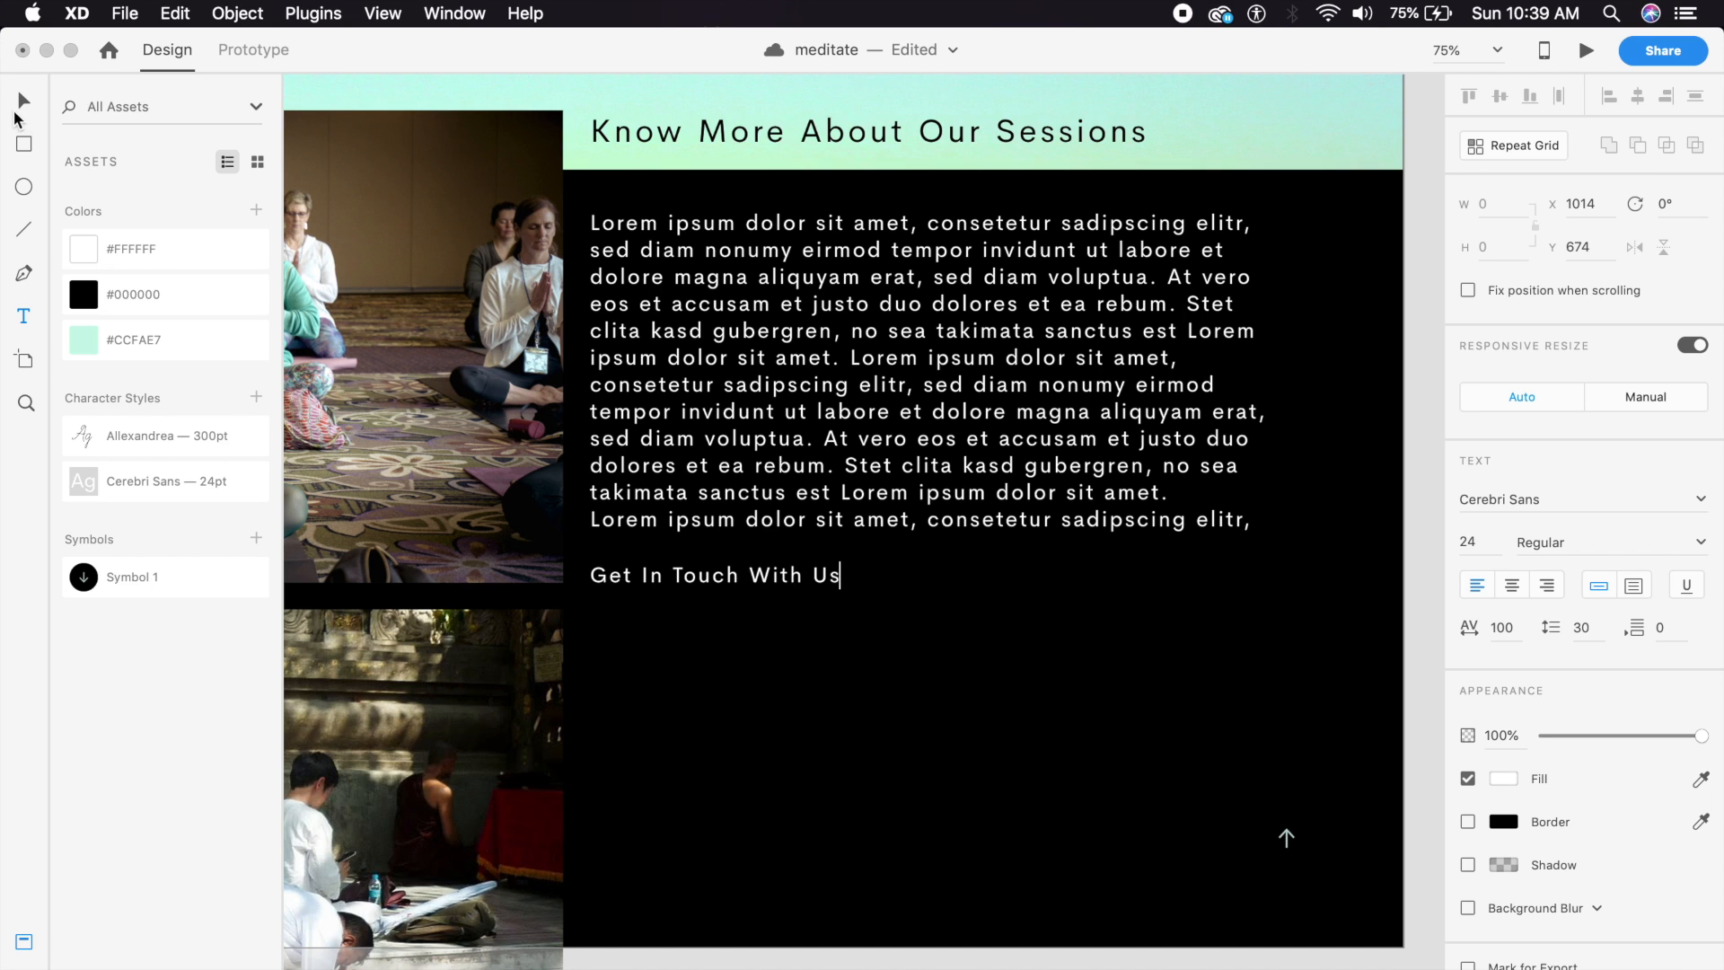
left_click(24, 101)
left_click(765, 630)
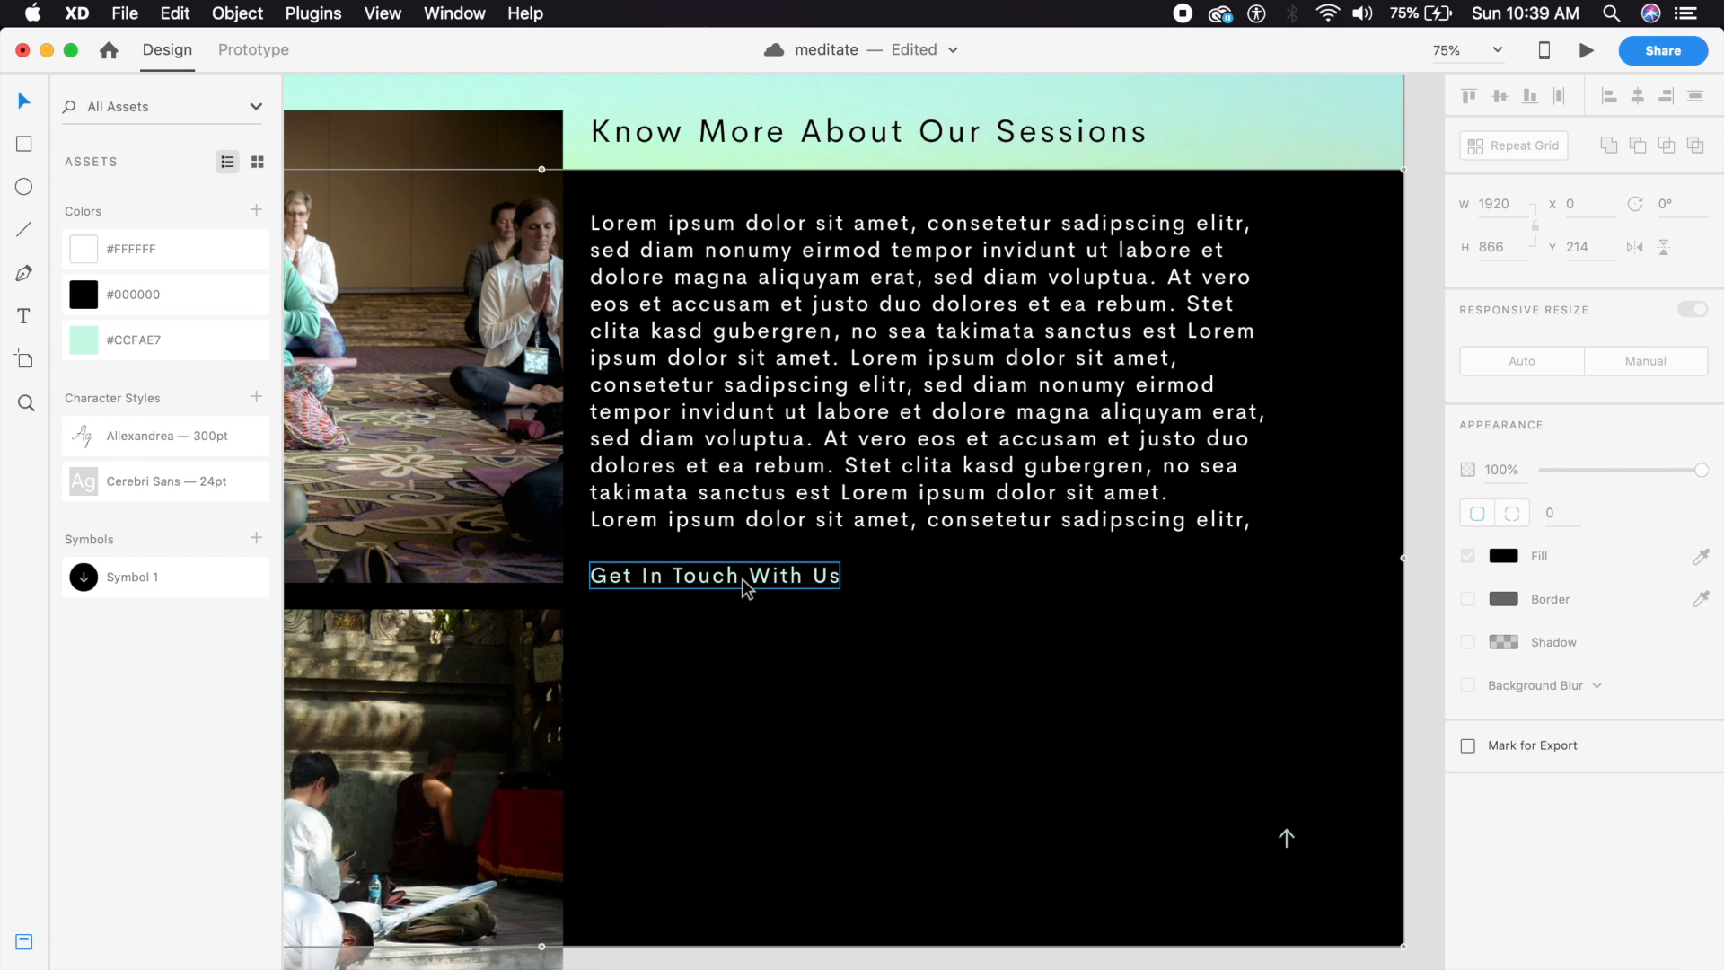
Duplicate the black rectangle behind the "Book a Session" label.
left_click_drag(770, 354, 821, 620)
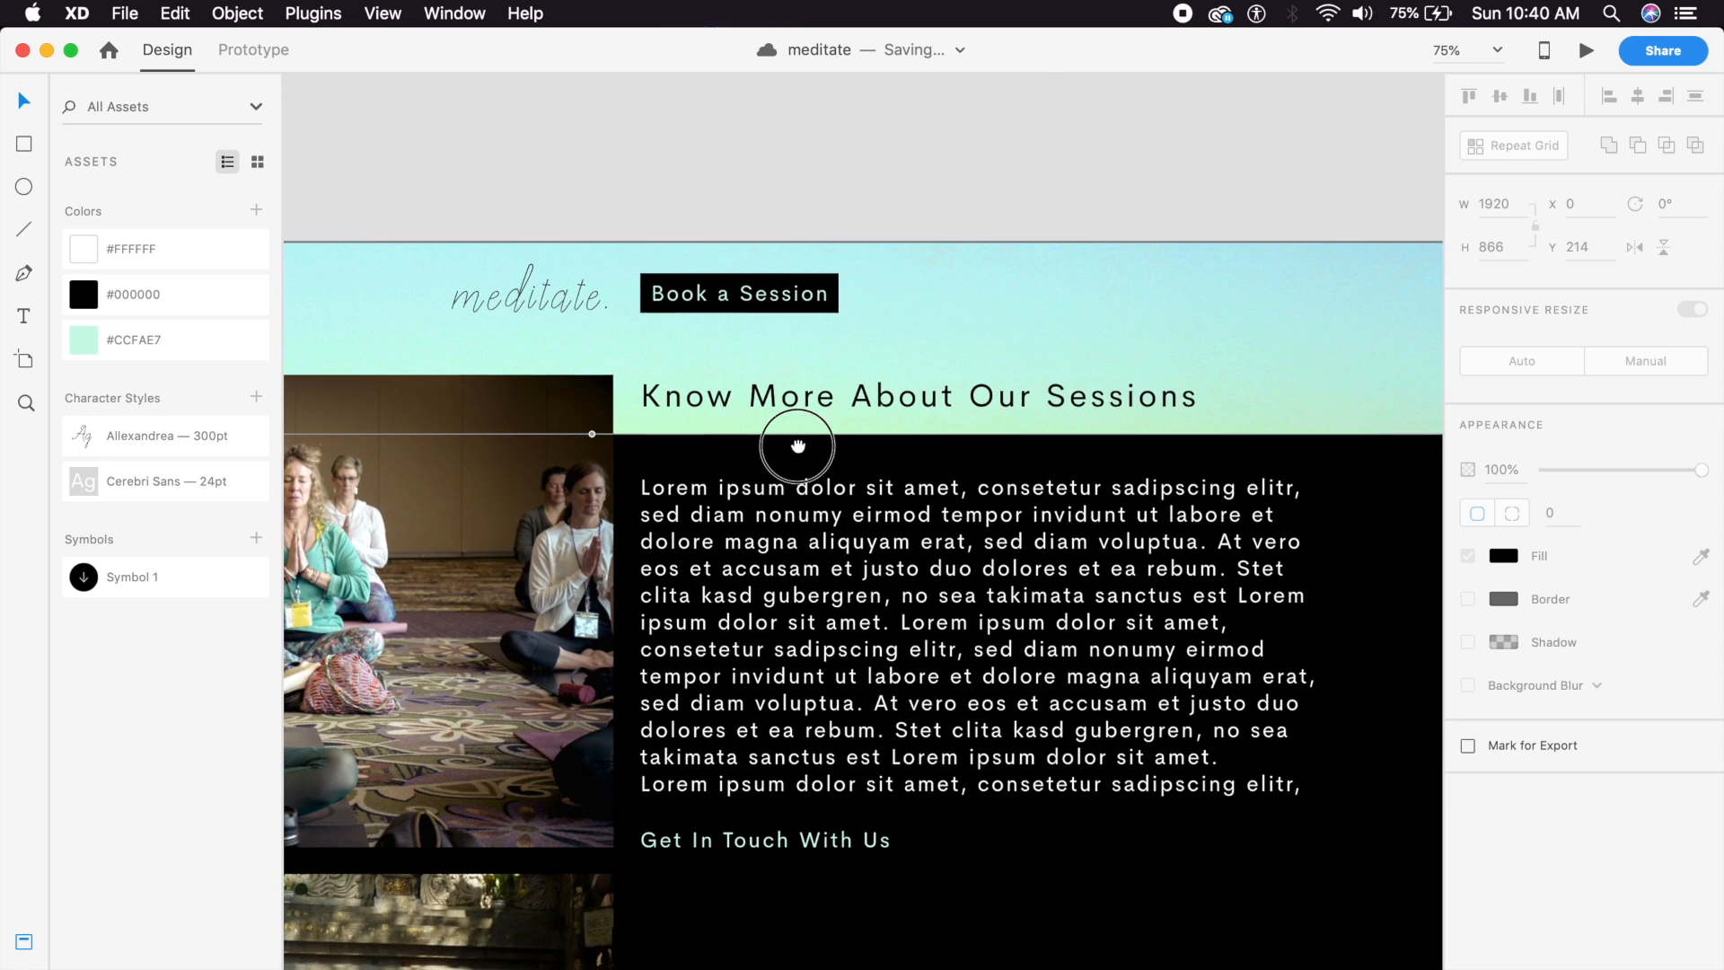
left_click_drag(798, 447, 801, 463)
left_click(834, 329)
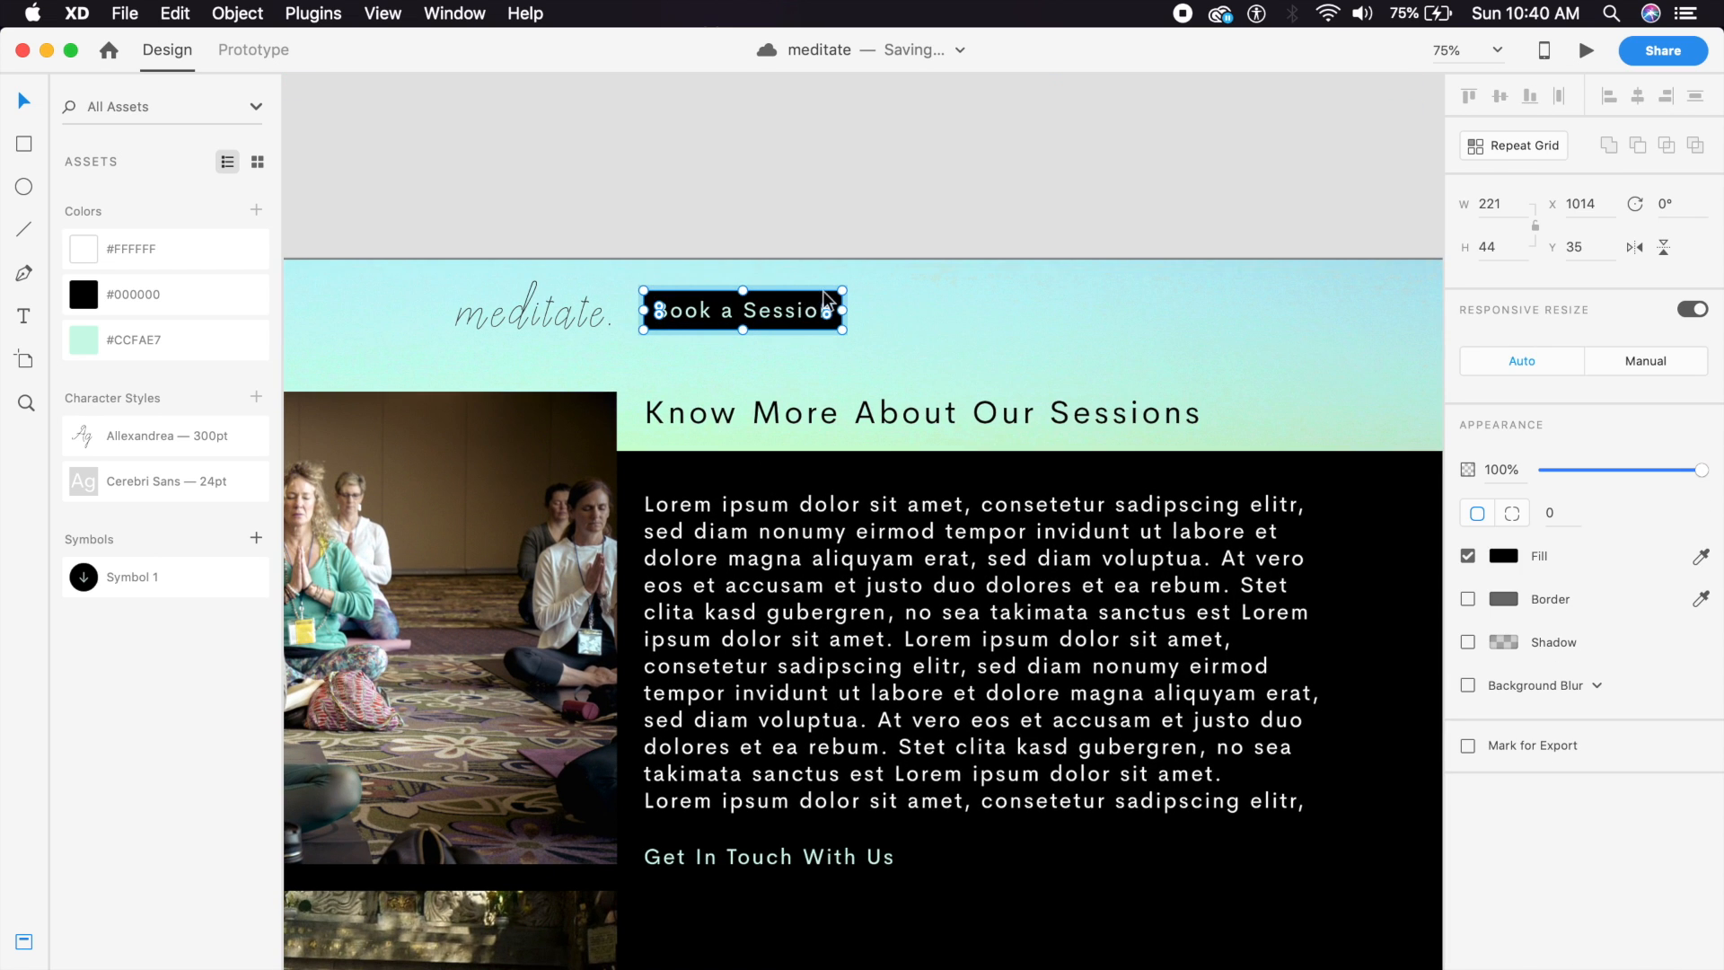
key("super+c")
left_click_drag(828, 589, 829, 367)
left_click(789, 716)
key("super+v")
left_click_drag(805, 173, 799, 193)
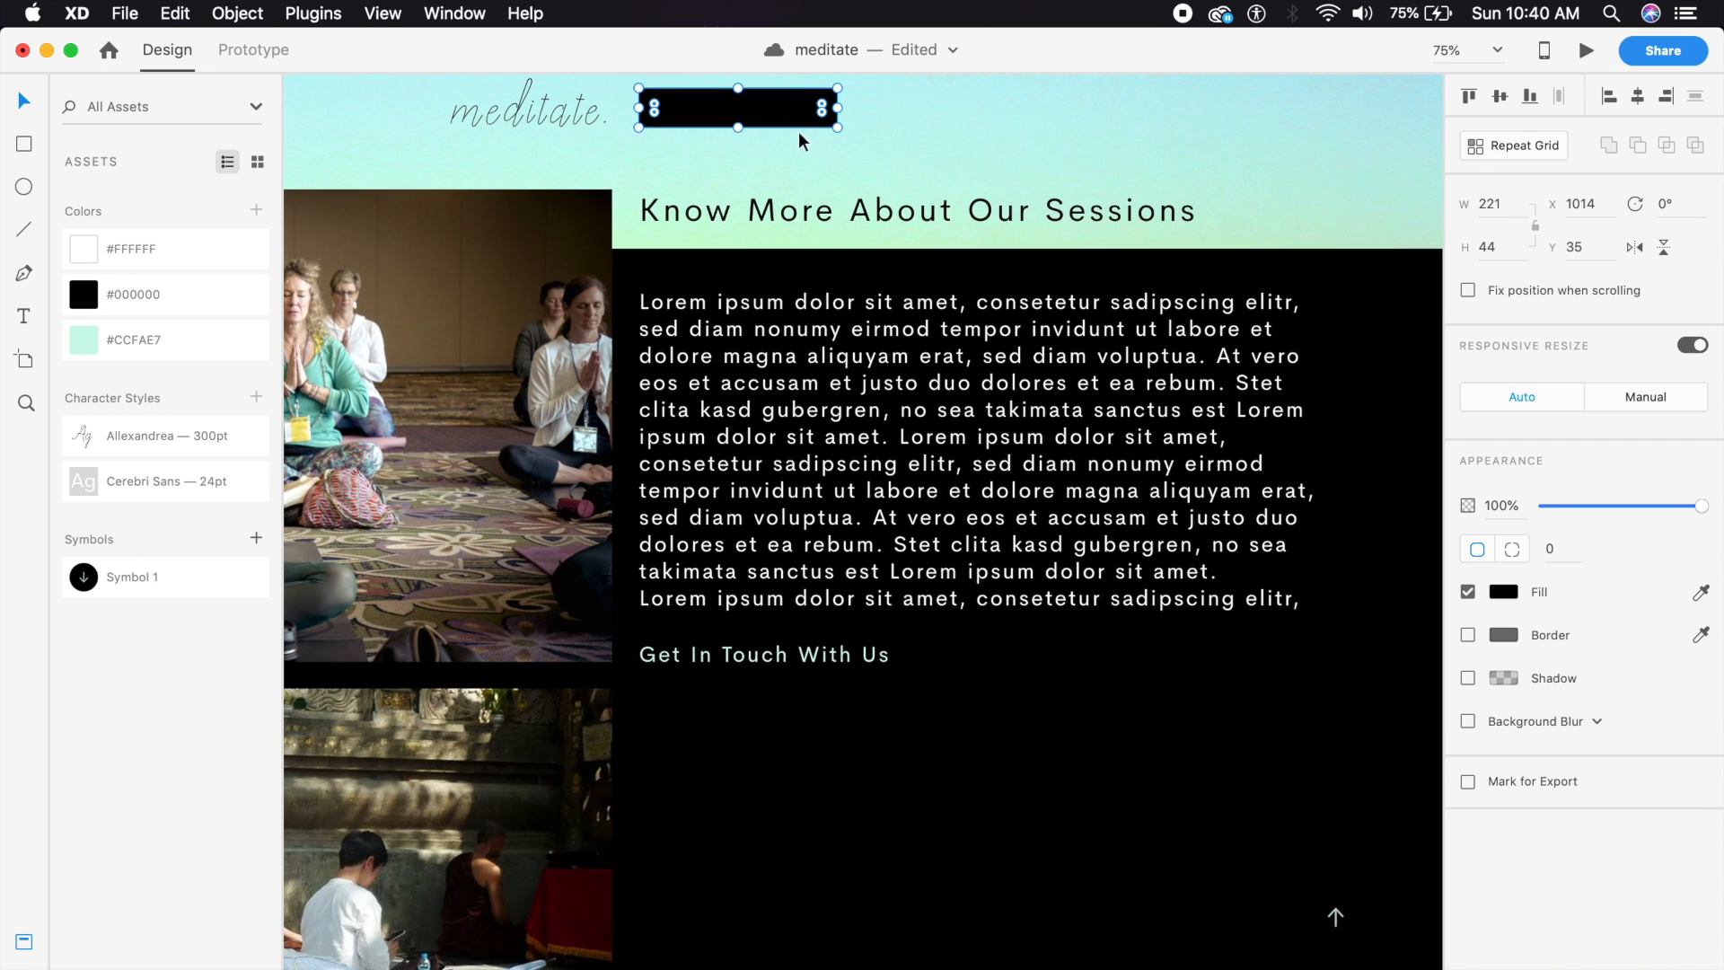
Give the duplicated black rectangle a #CCFAE7 border of size 2.
left_click(1468, 633)
left_click(1699, 634)
left_click(103, 331)
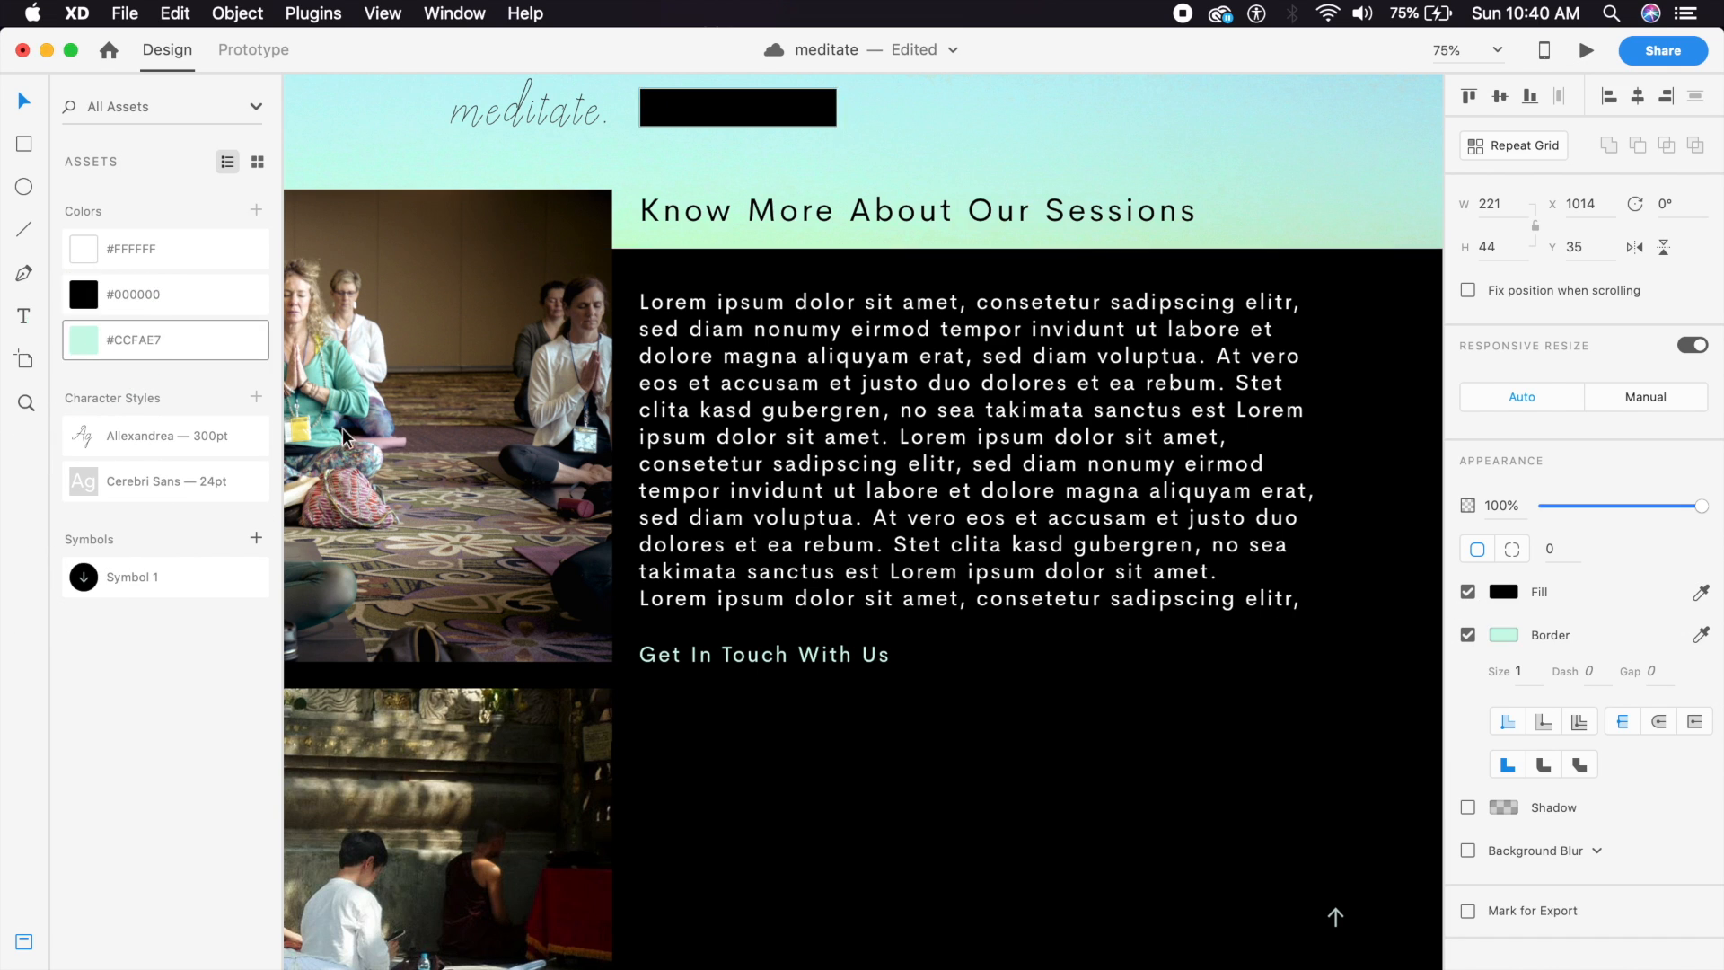
left_click(1522, 675)
type("2")
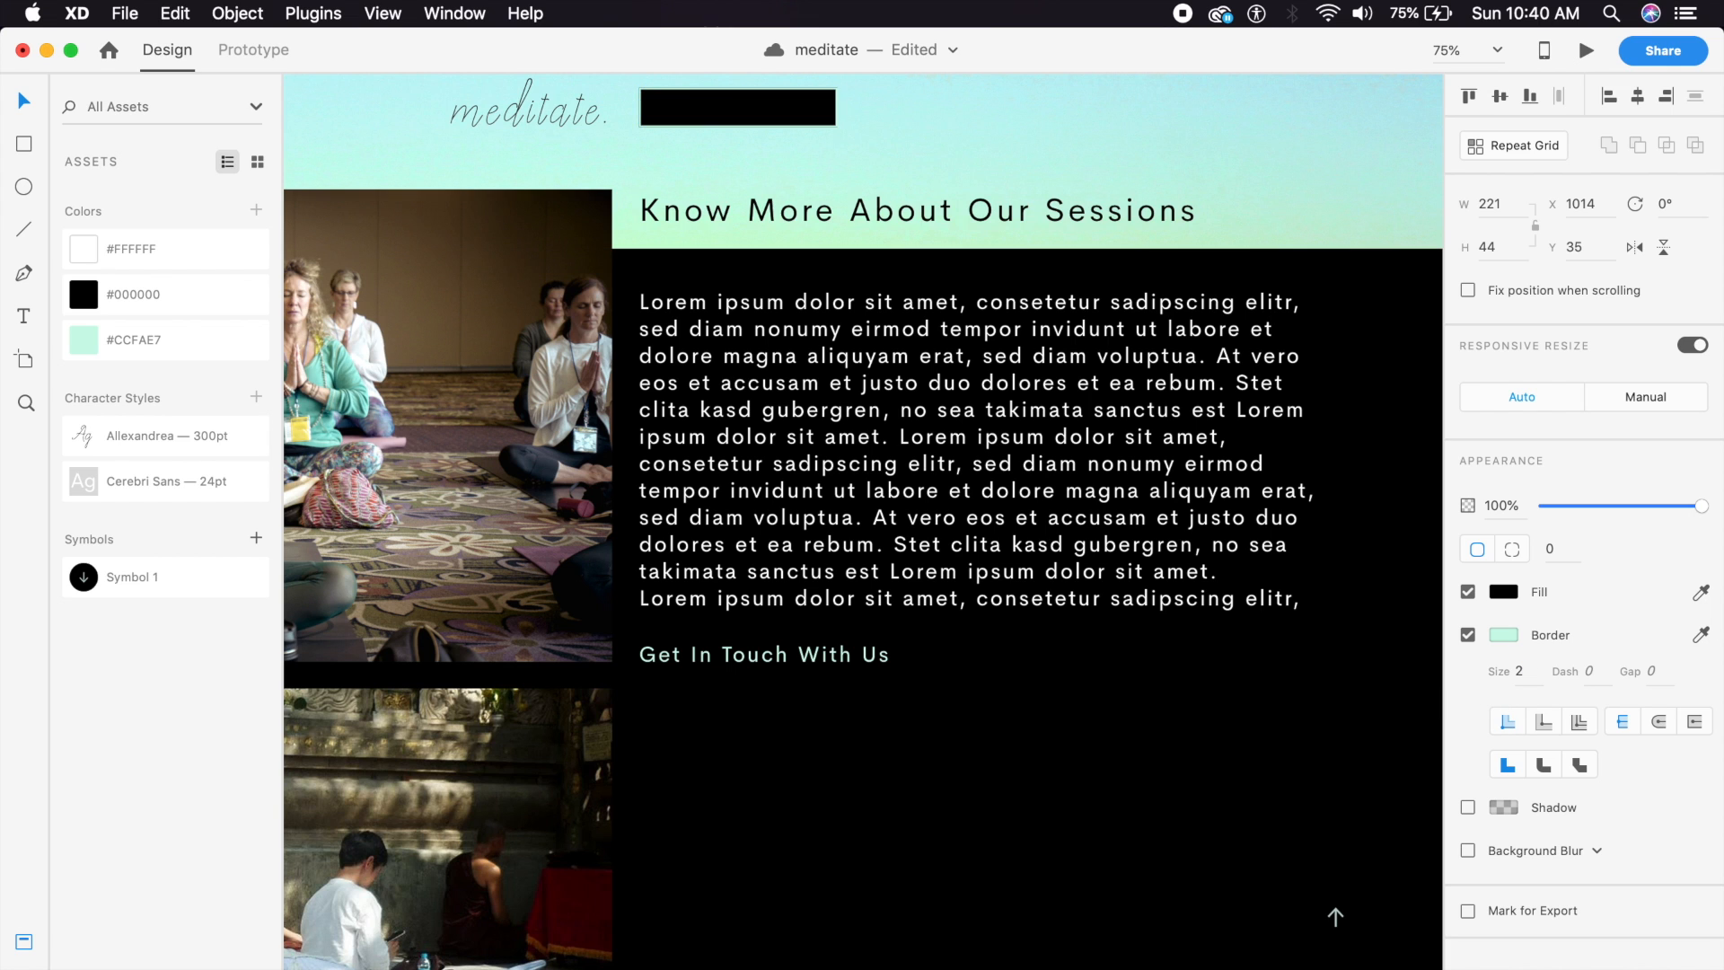
Move the bordered rectangle below "Get In Touch With Us" to X 1014, Y 711 and enlarge it to about 310 by 62.
left_click_drag(800, 113, 790, 687)
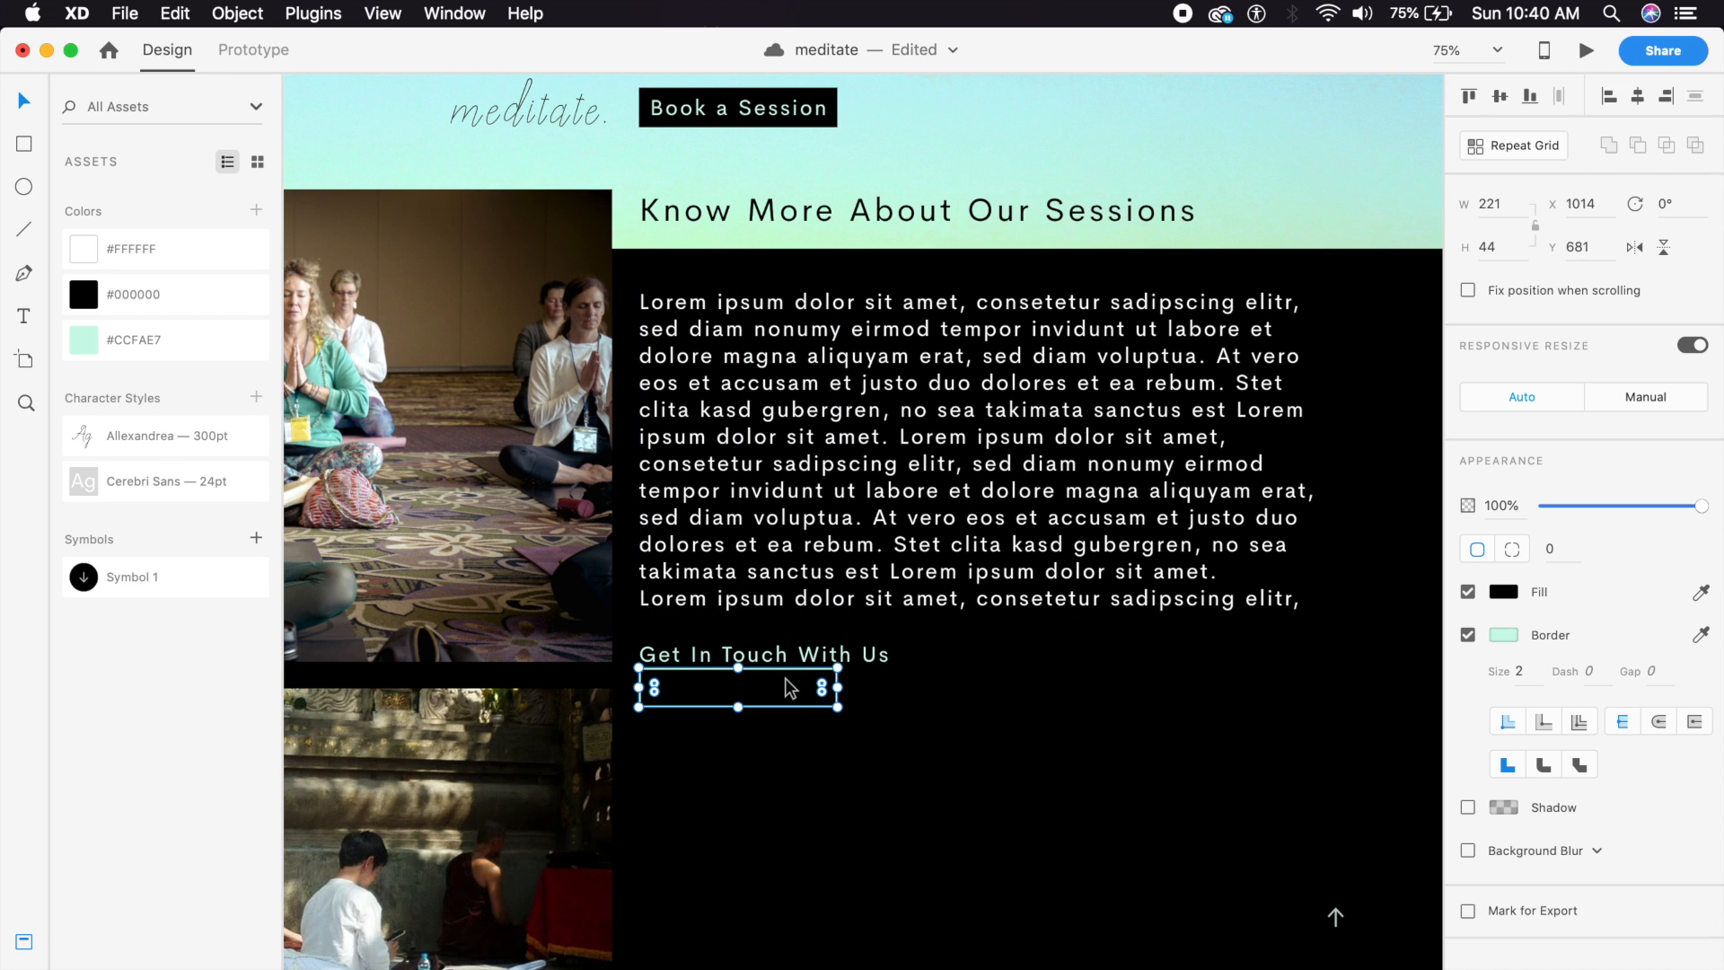
key("shift+Down")
key("shift+Down")
key("shift+Down")
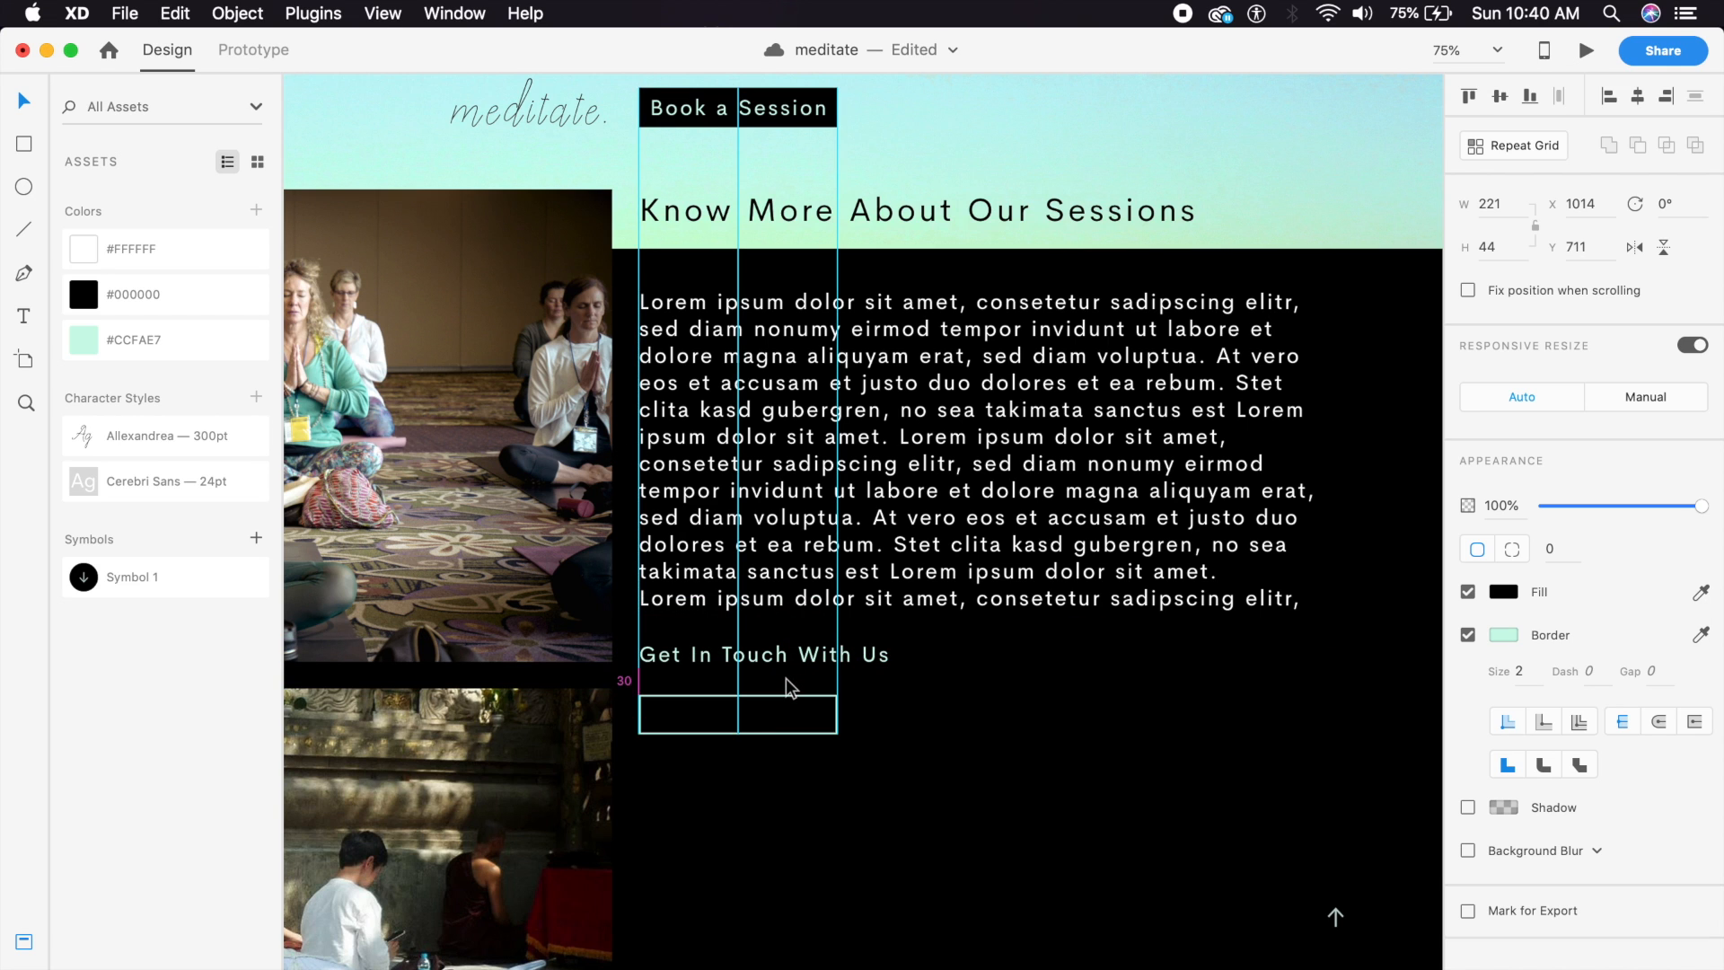
left_click_drag(839, 737, 916, 773)
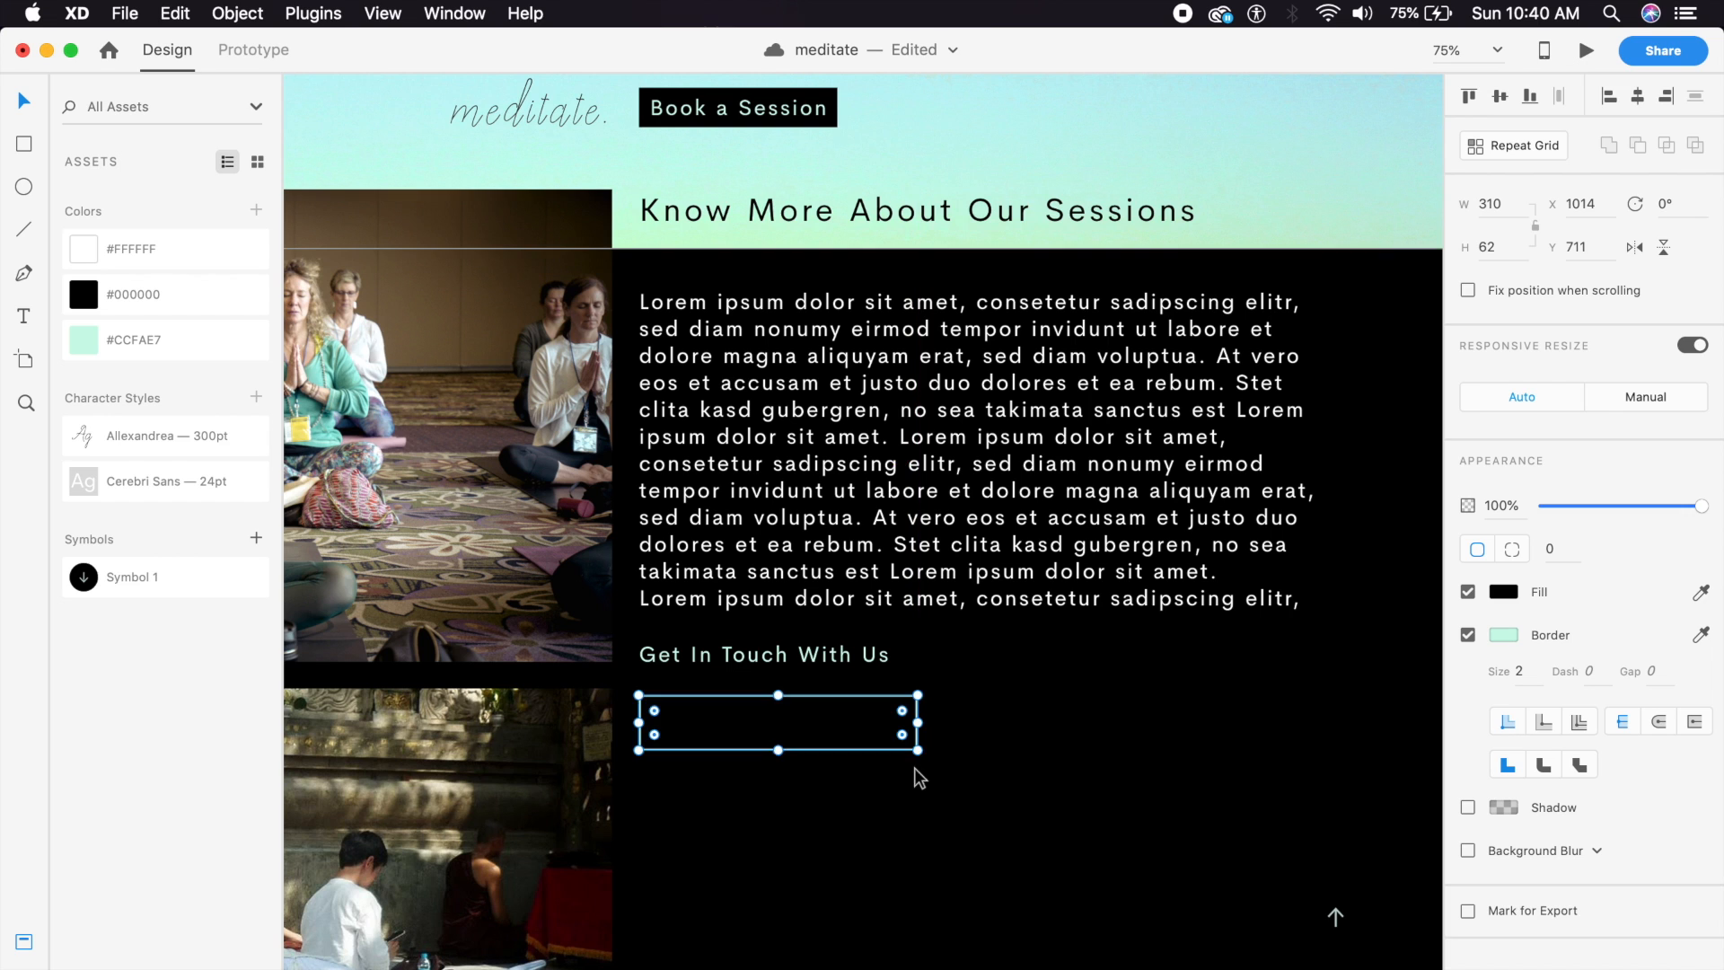
left_click(993, 752)
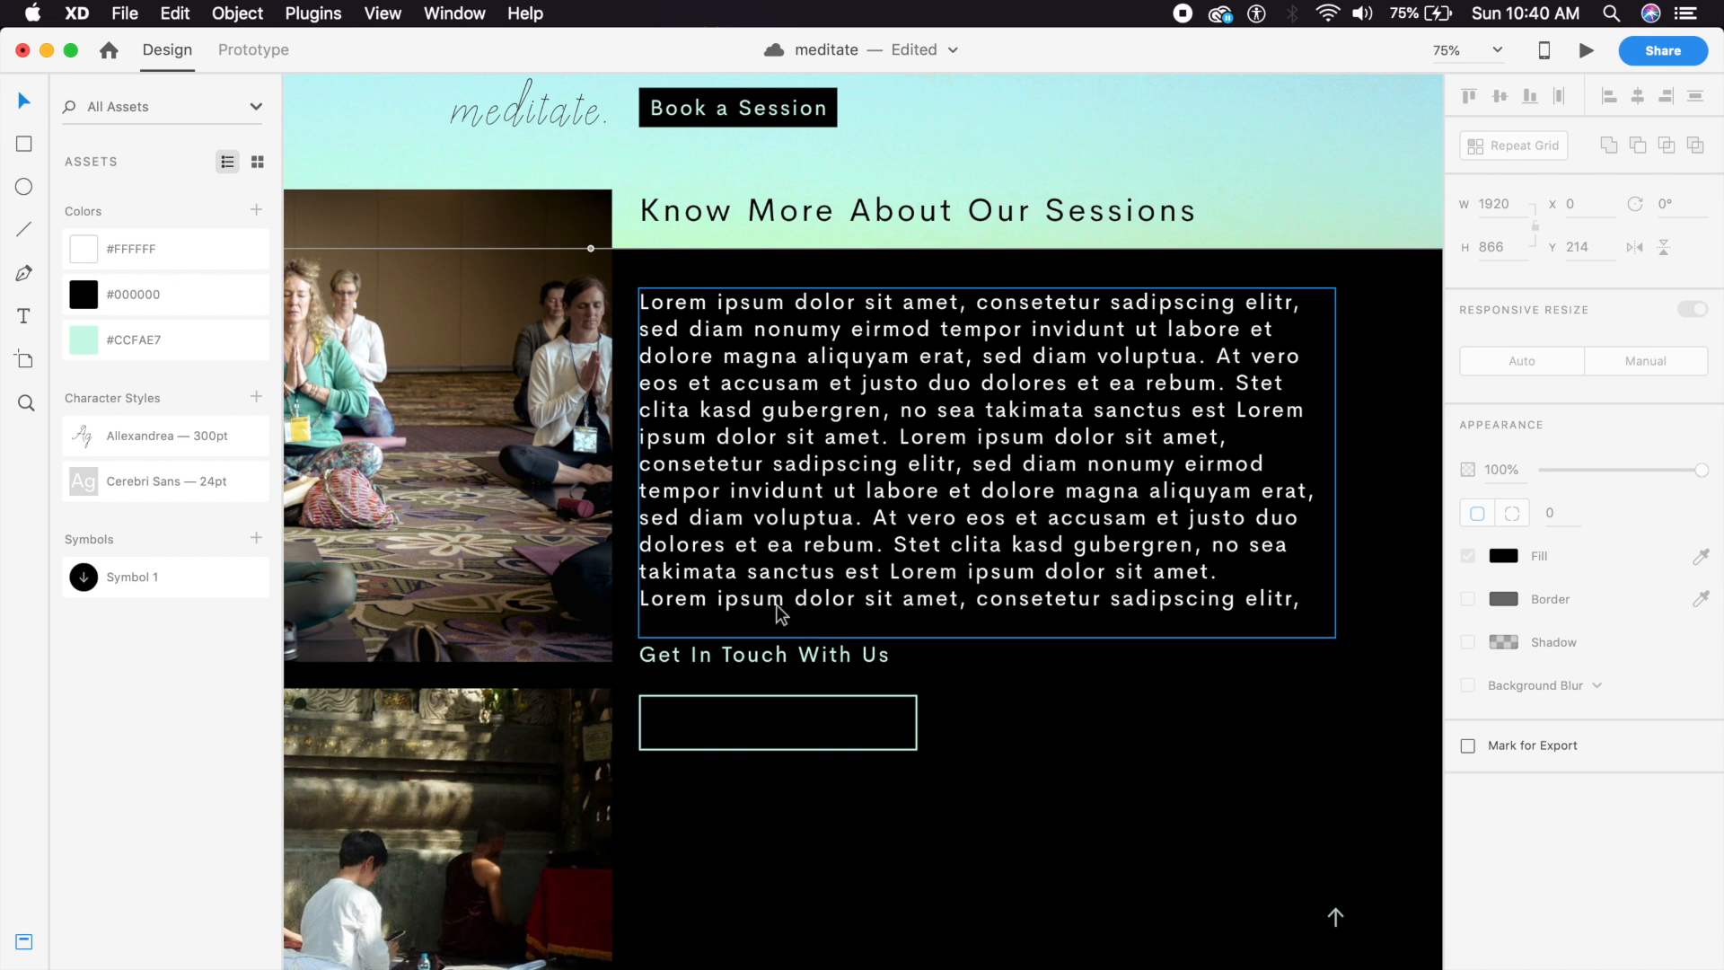
Duplicate the bordered field beside itself at X 1339 and widen the copy to about 451, ending at the paragraph's right edge.
left_click_drag(873, 705, 1163, 702)
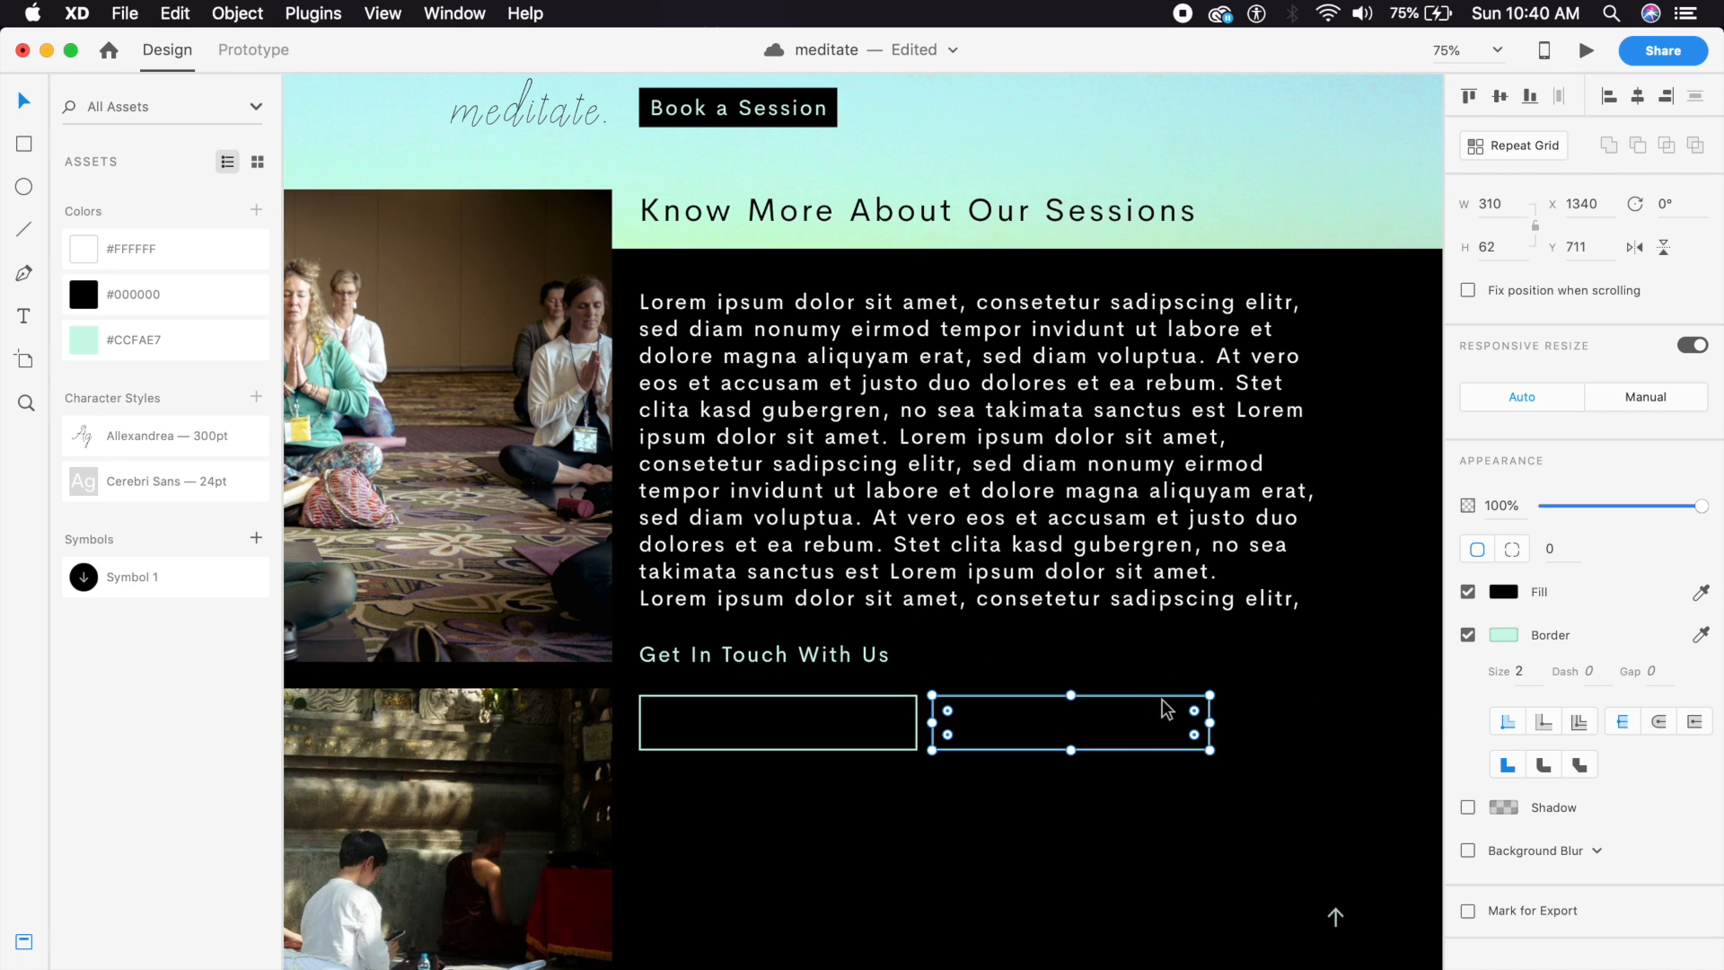
key("Left")
key("Left")
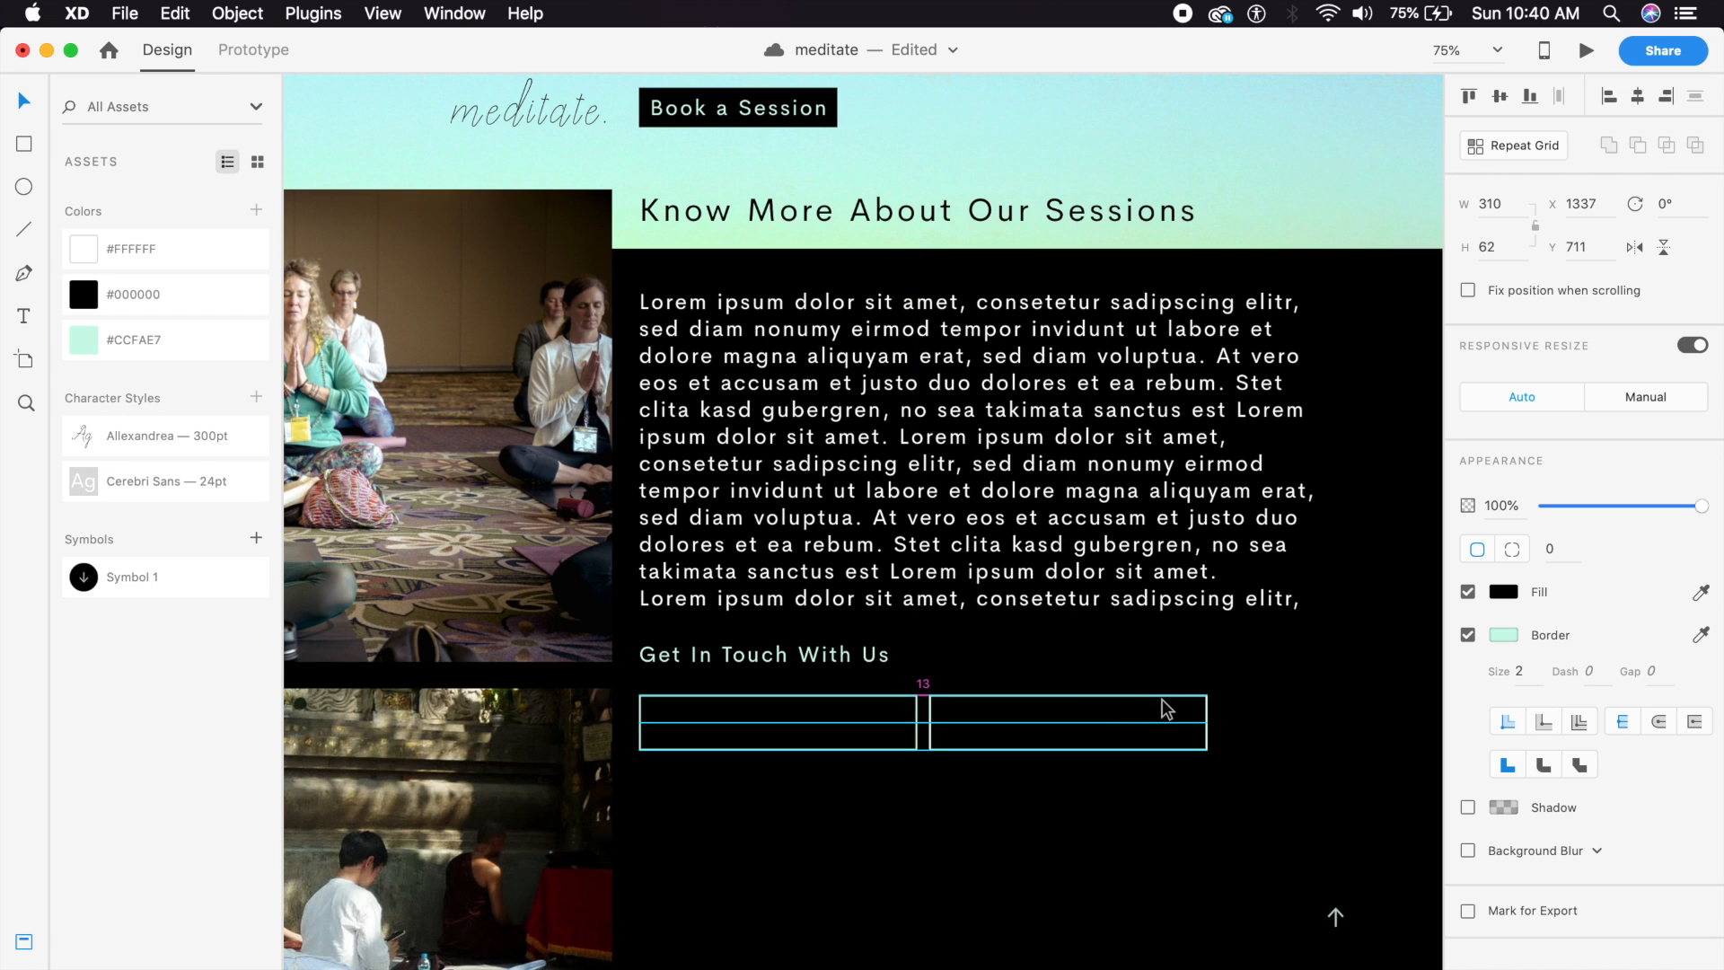
key("Right")
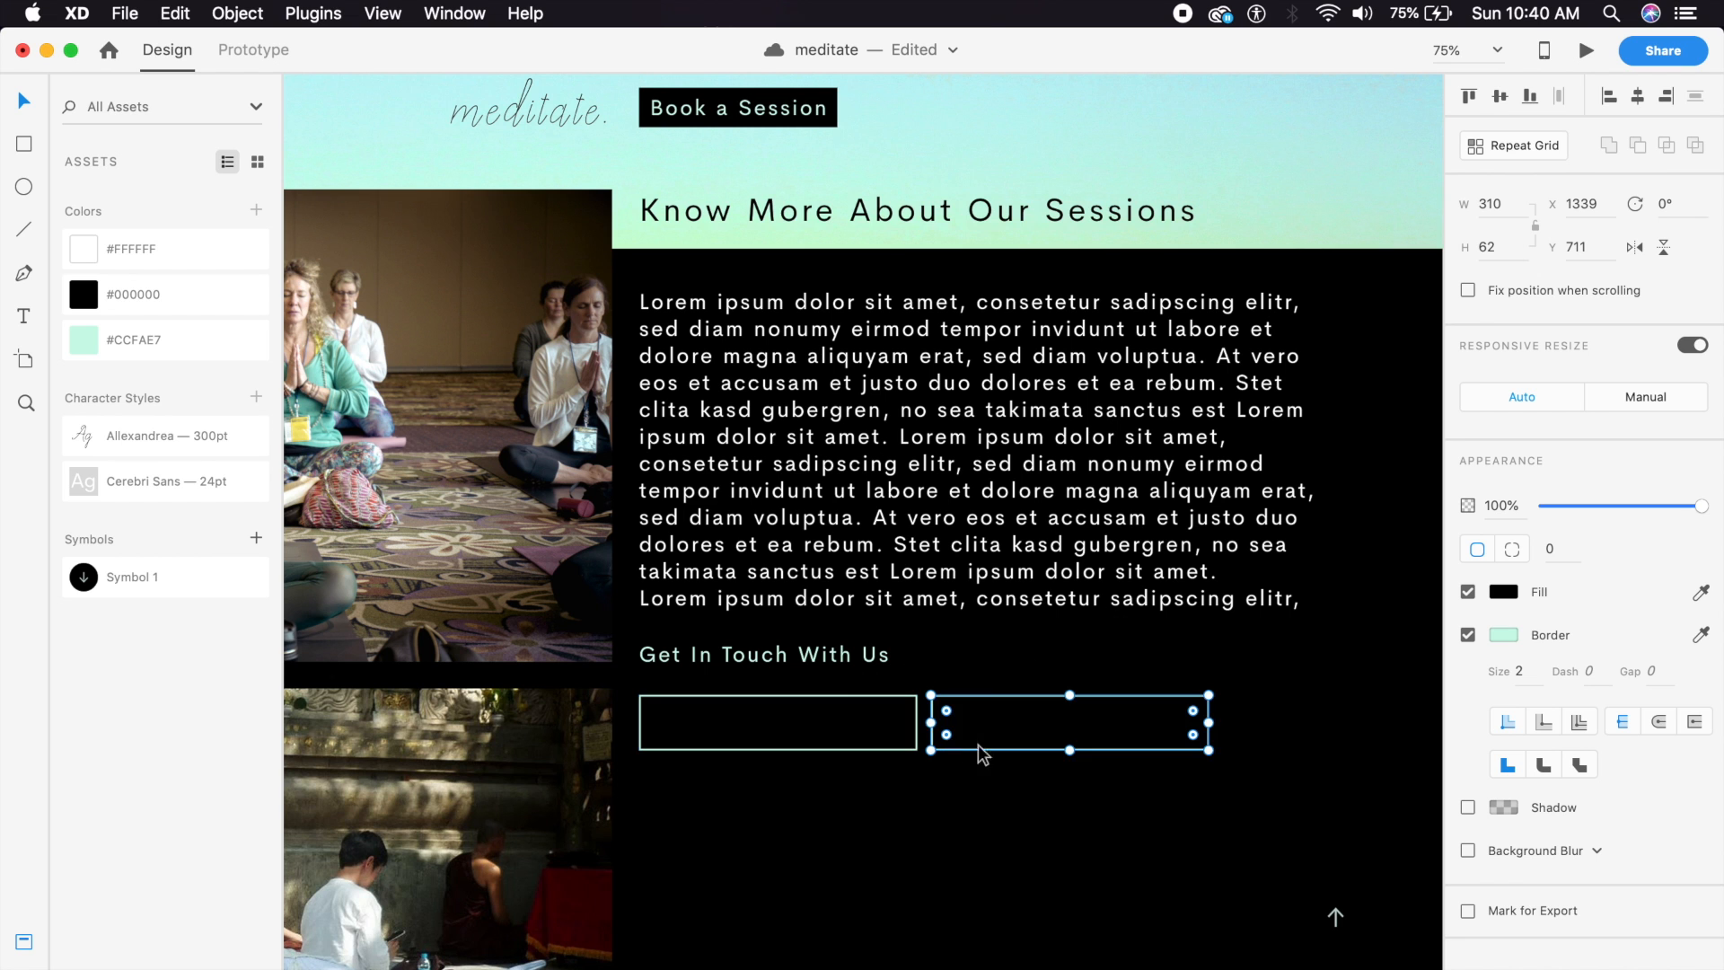
key("super+1")
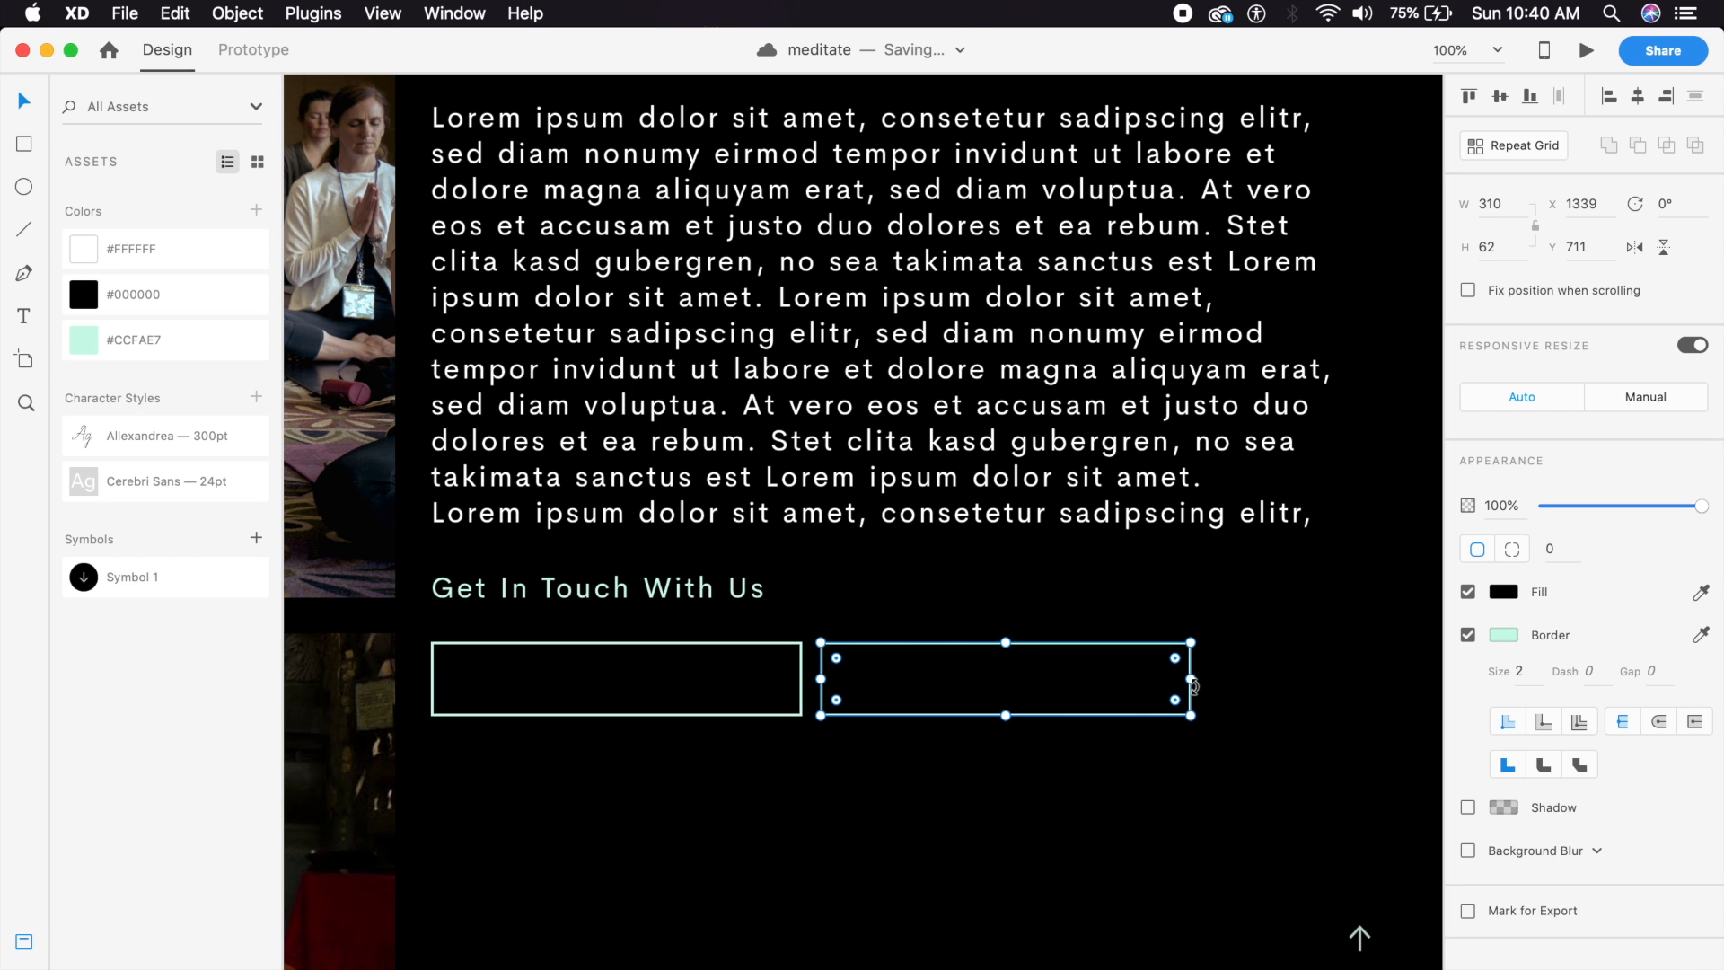
left_click_drag(1190, 676, 1363, 686)
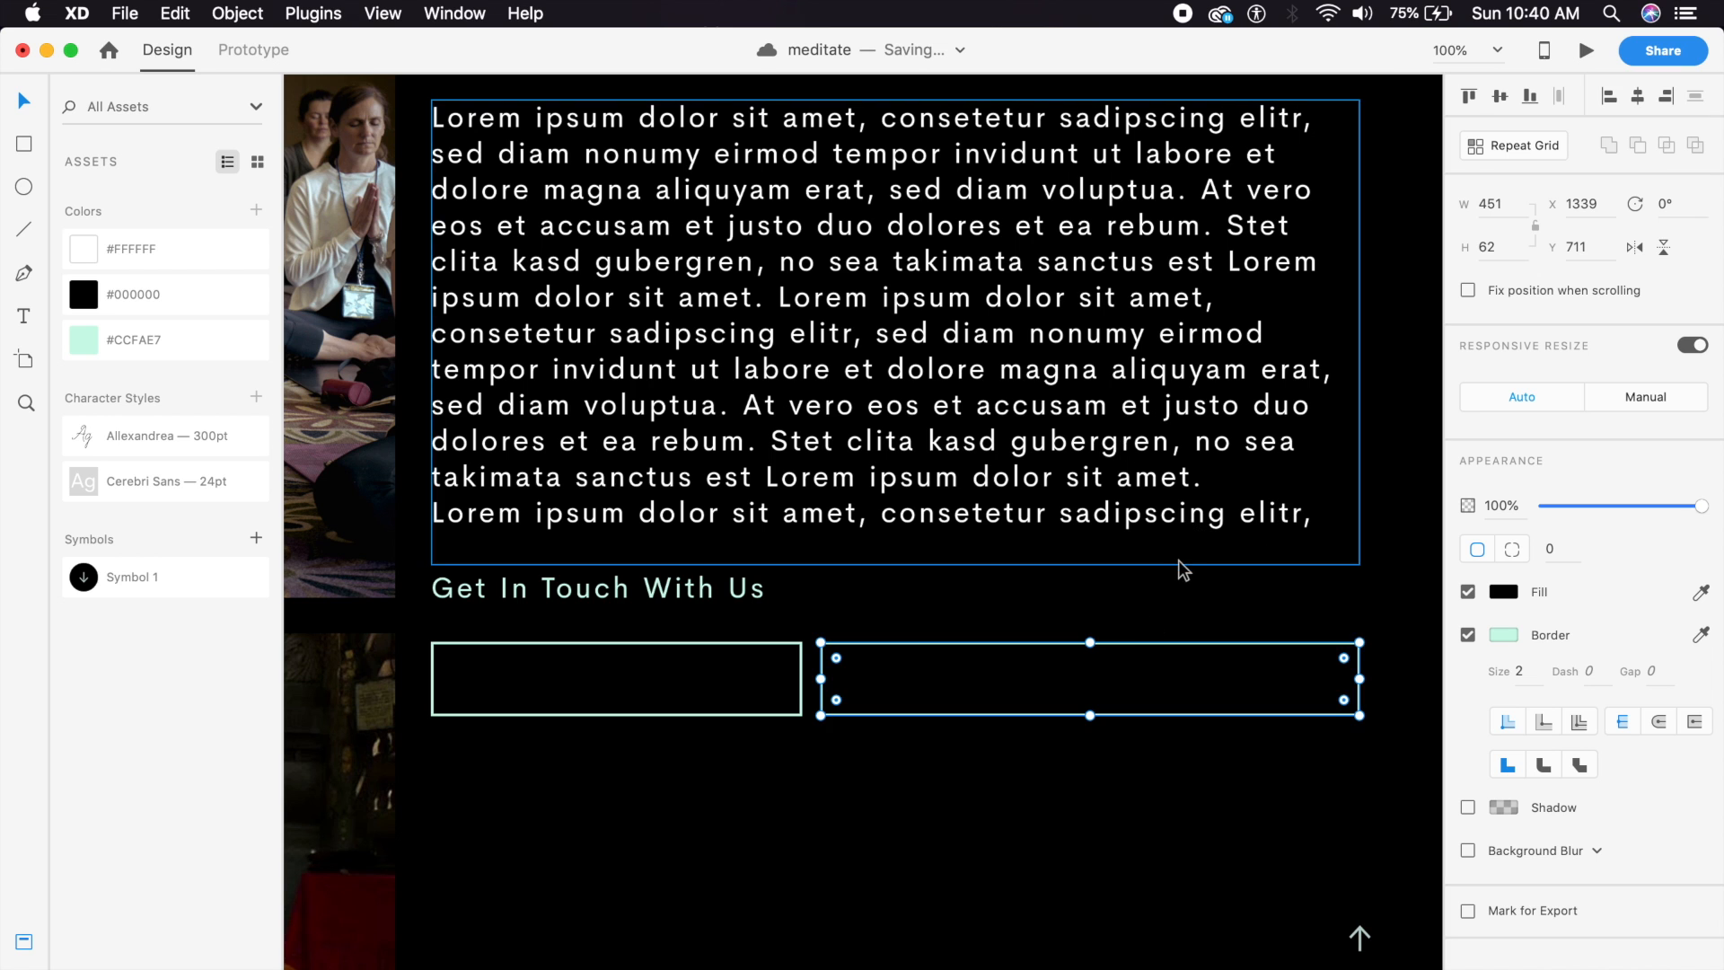
key("super+minus")
left_click(995, 781)
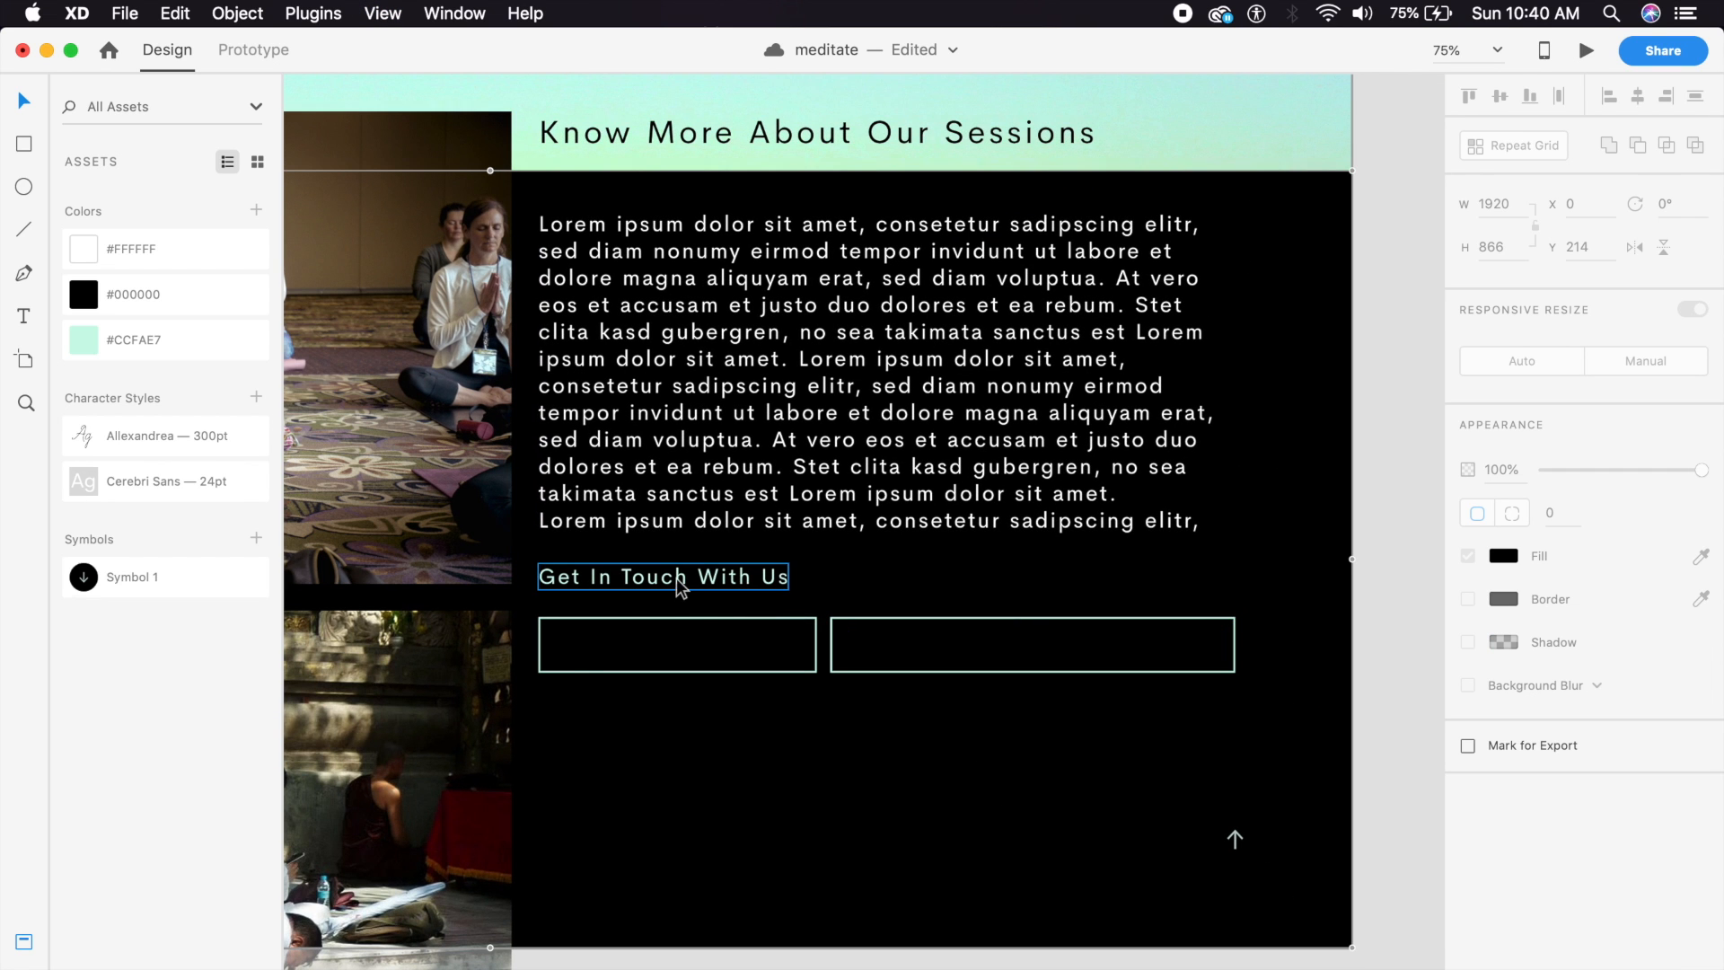
Place a #CCFAE7-filled copy of the first field below the wider field, flush with its right edge.
left_click_drag(794, 673, 868, 786)
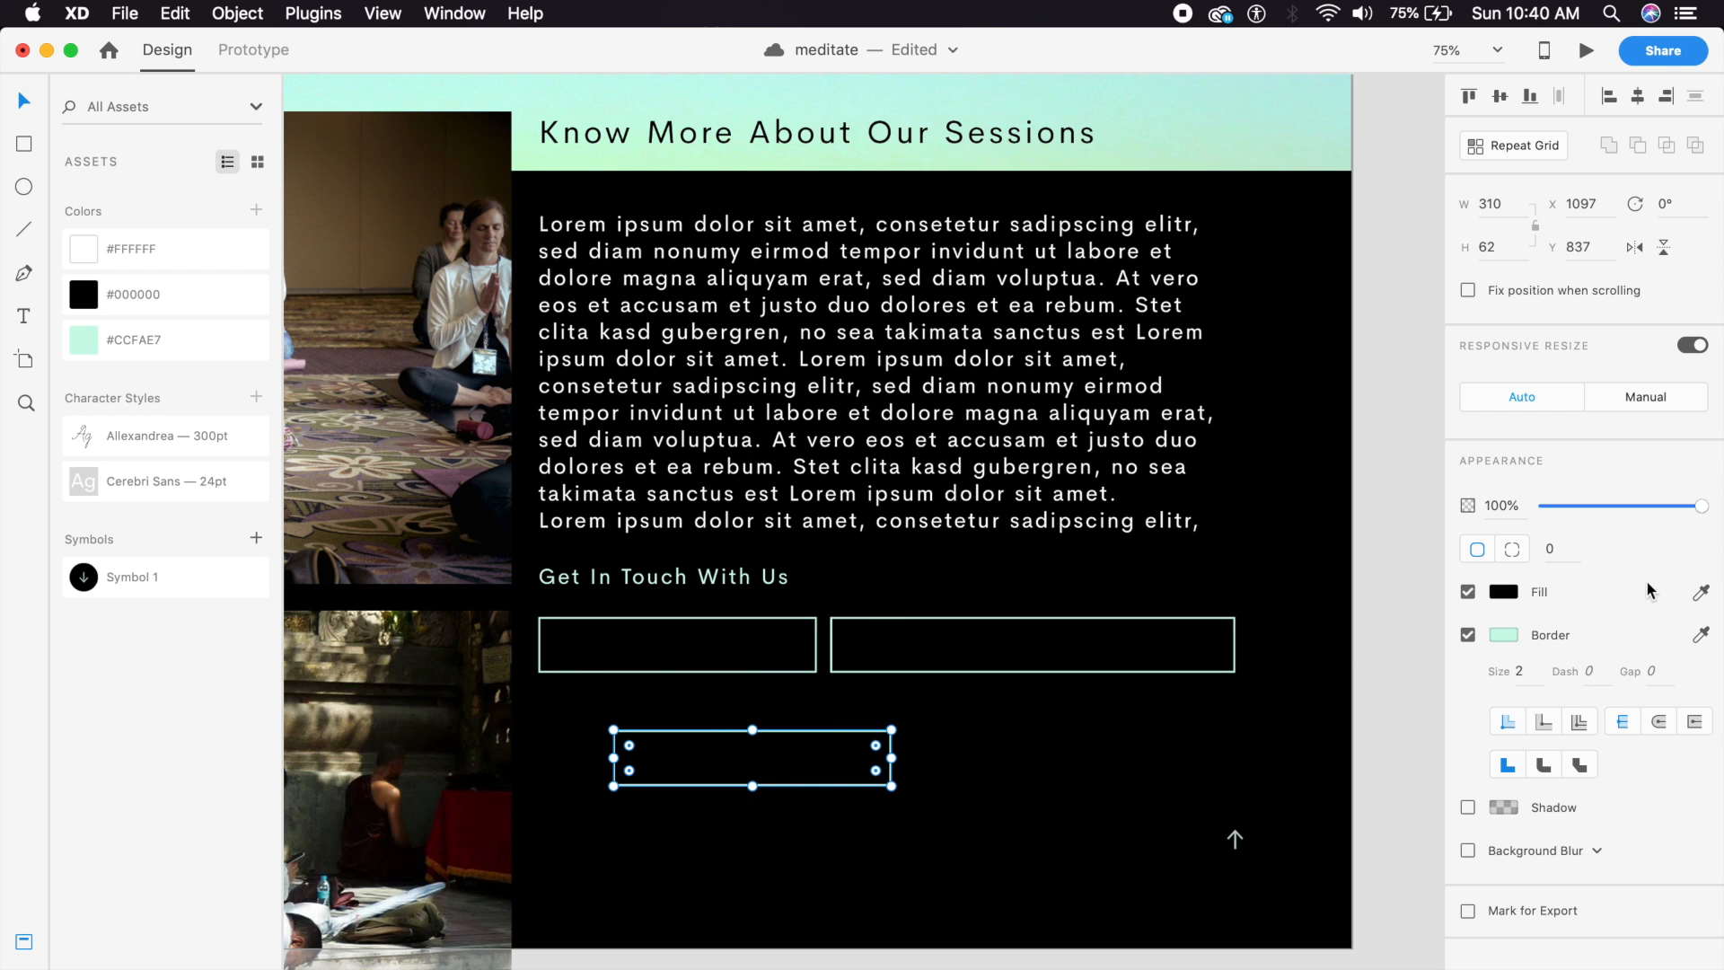
left_click(166, 340)
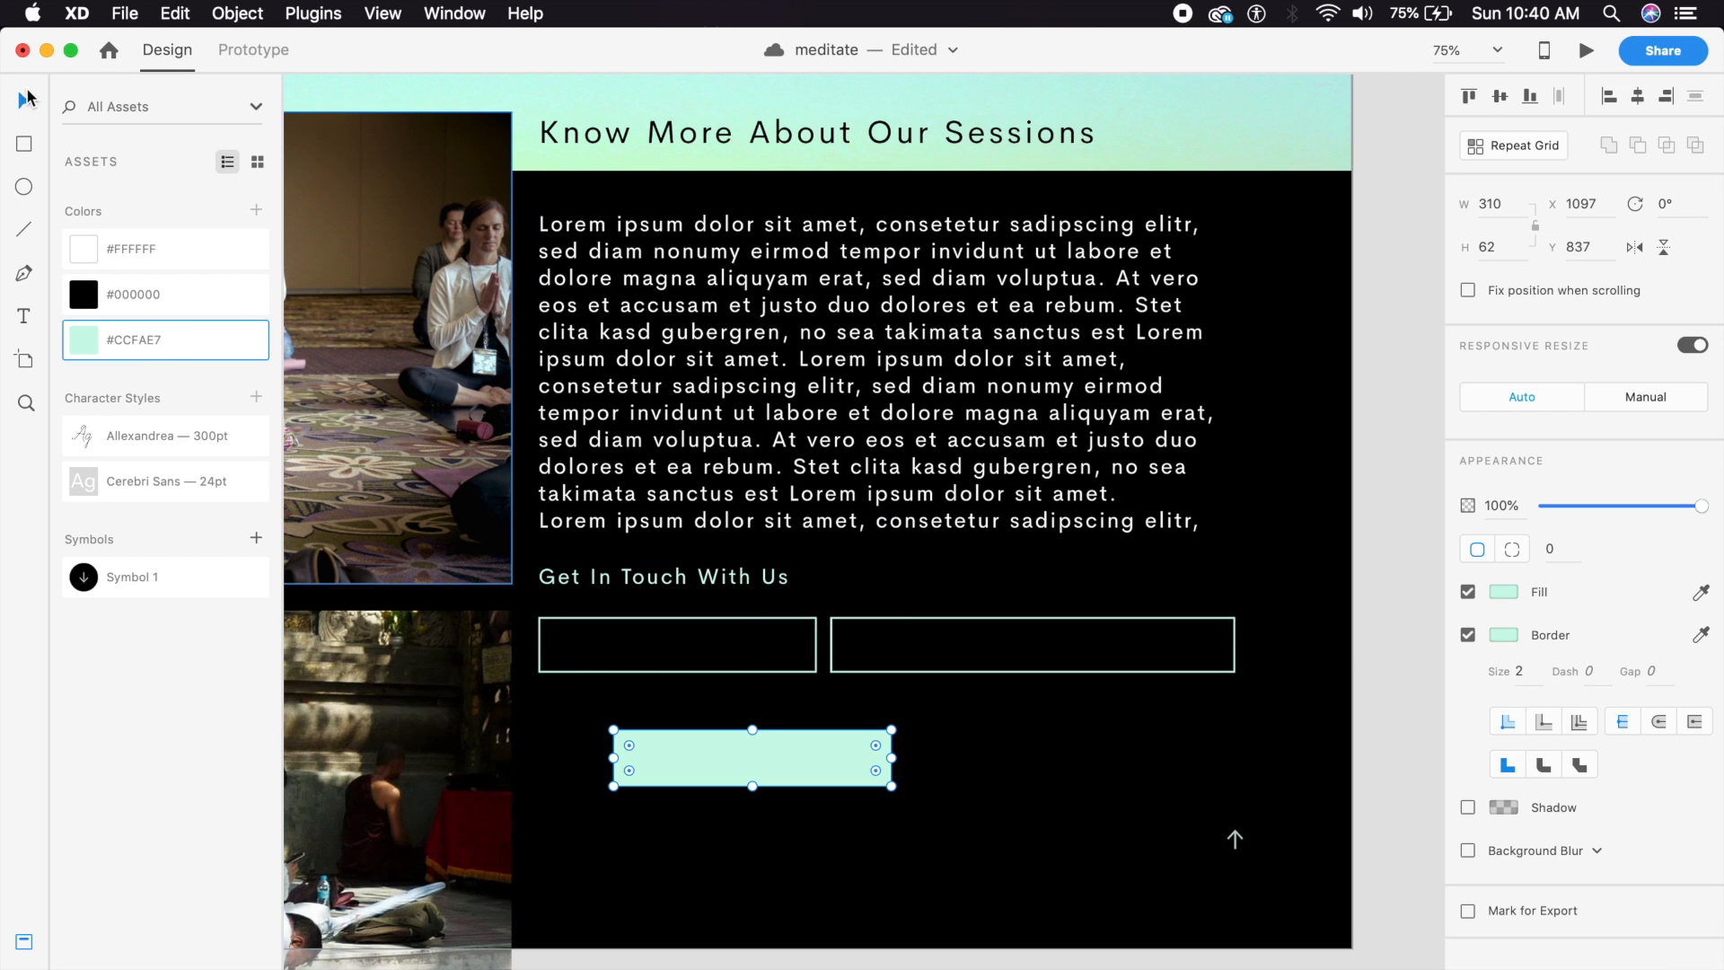
mouse_move(805, 758)
left_mouse_down()
mouse_move(1100, 712)
mouse_move(1141, 728)
left_mouse_up()
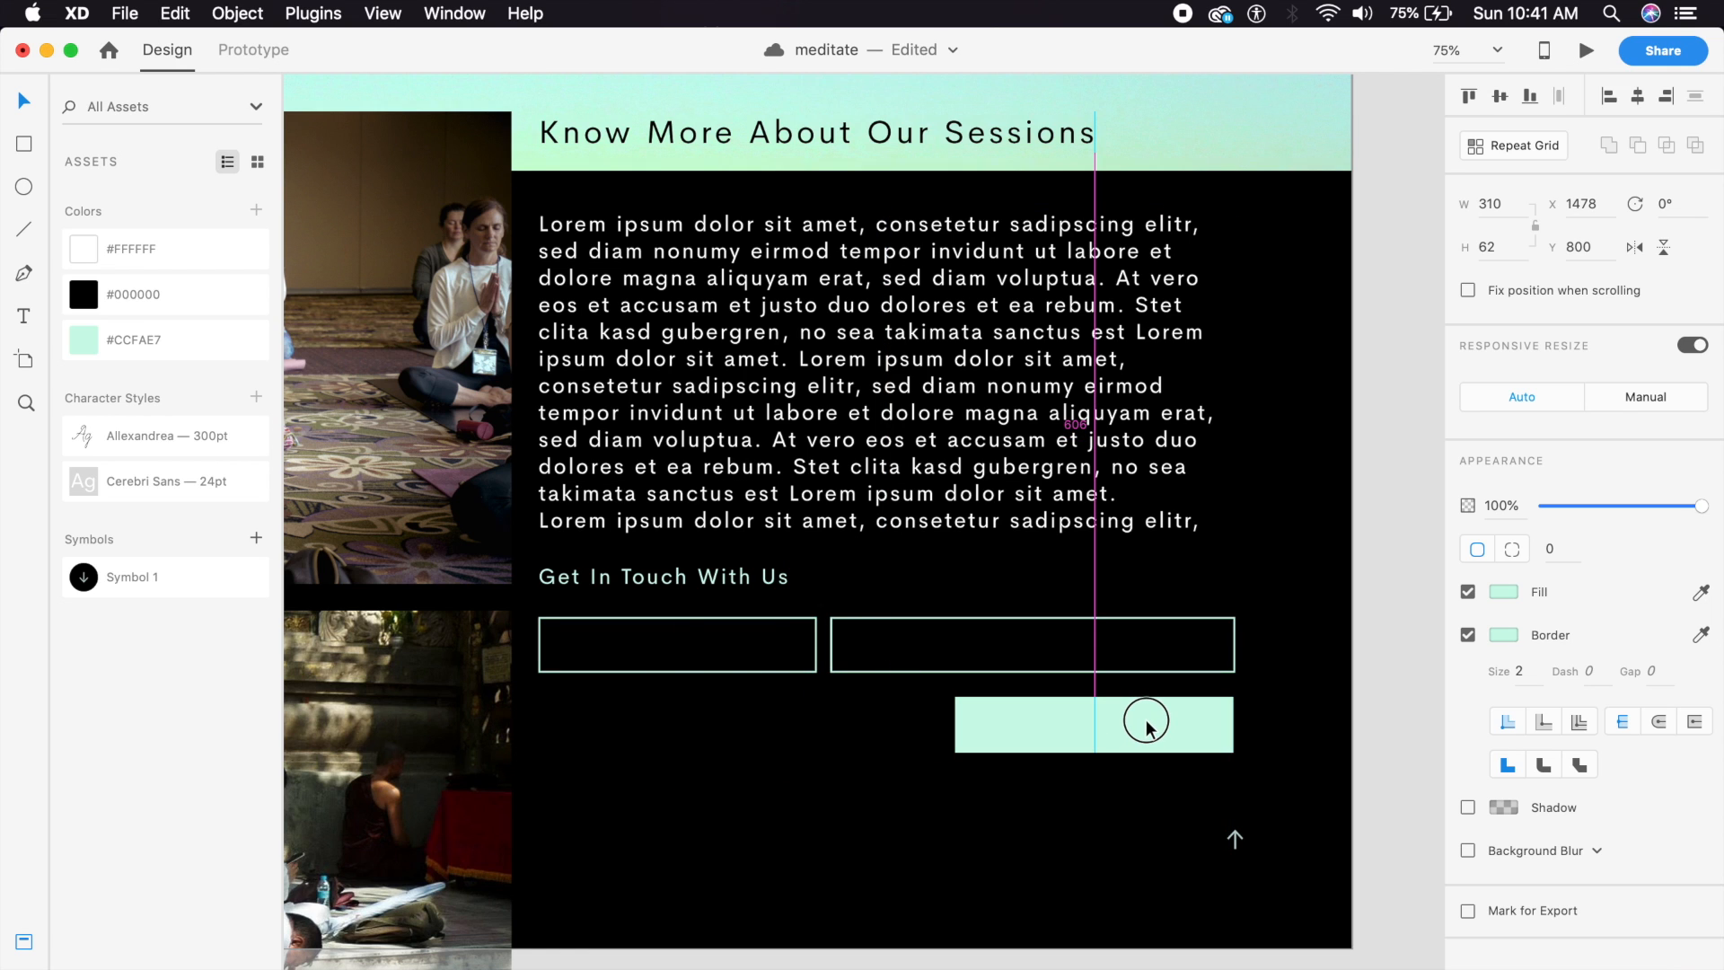
left_click_drag(1147, 720, 1147, 720)
key("Down")
key("Down")
key("Down")
key("Down")
key("Down")
key("Down")
key("Down")
key("Down")
key("Down")
key("Down")
key("Down")
key("Down")
key("Down")
key("Up")
key("Up")
key("Up")
left_click(919, 786)
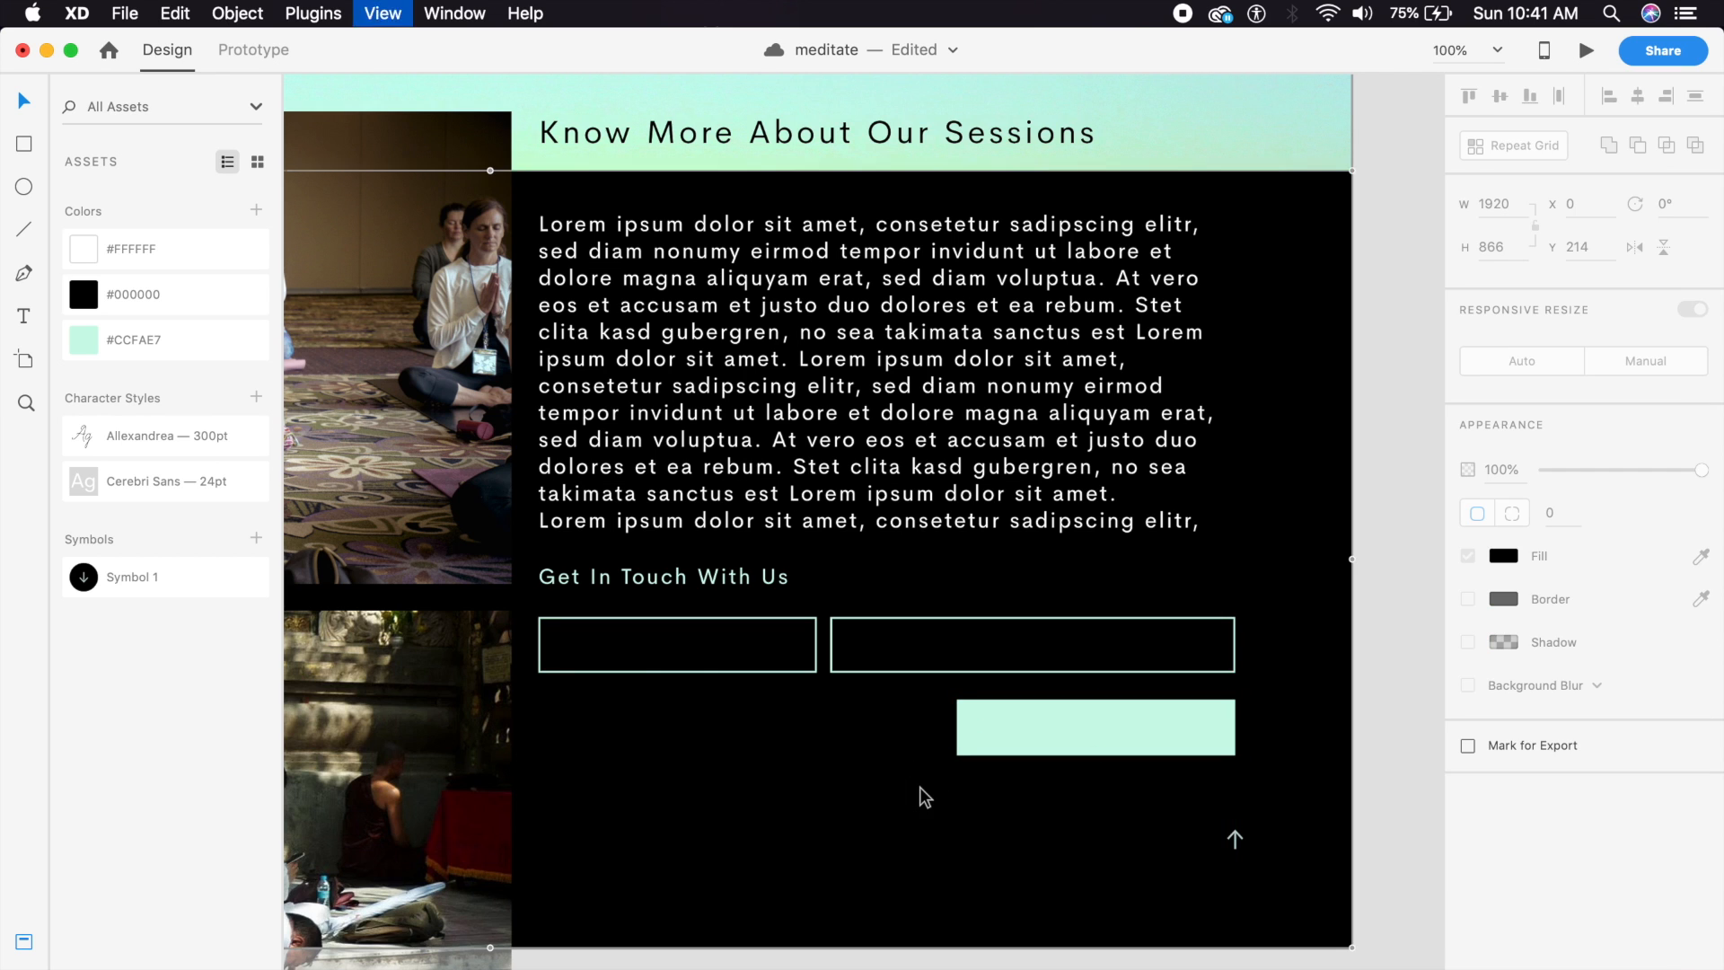
Duplicate the "Get In Touch With Us" text into the first bordered field at about X 1019, Y 722.
key("super+1")
left_click(1020, 792)
left_click(584, 790)
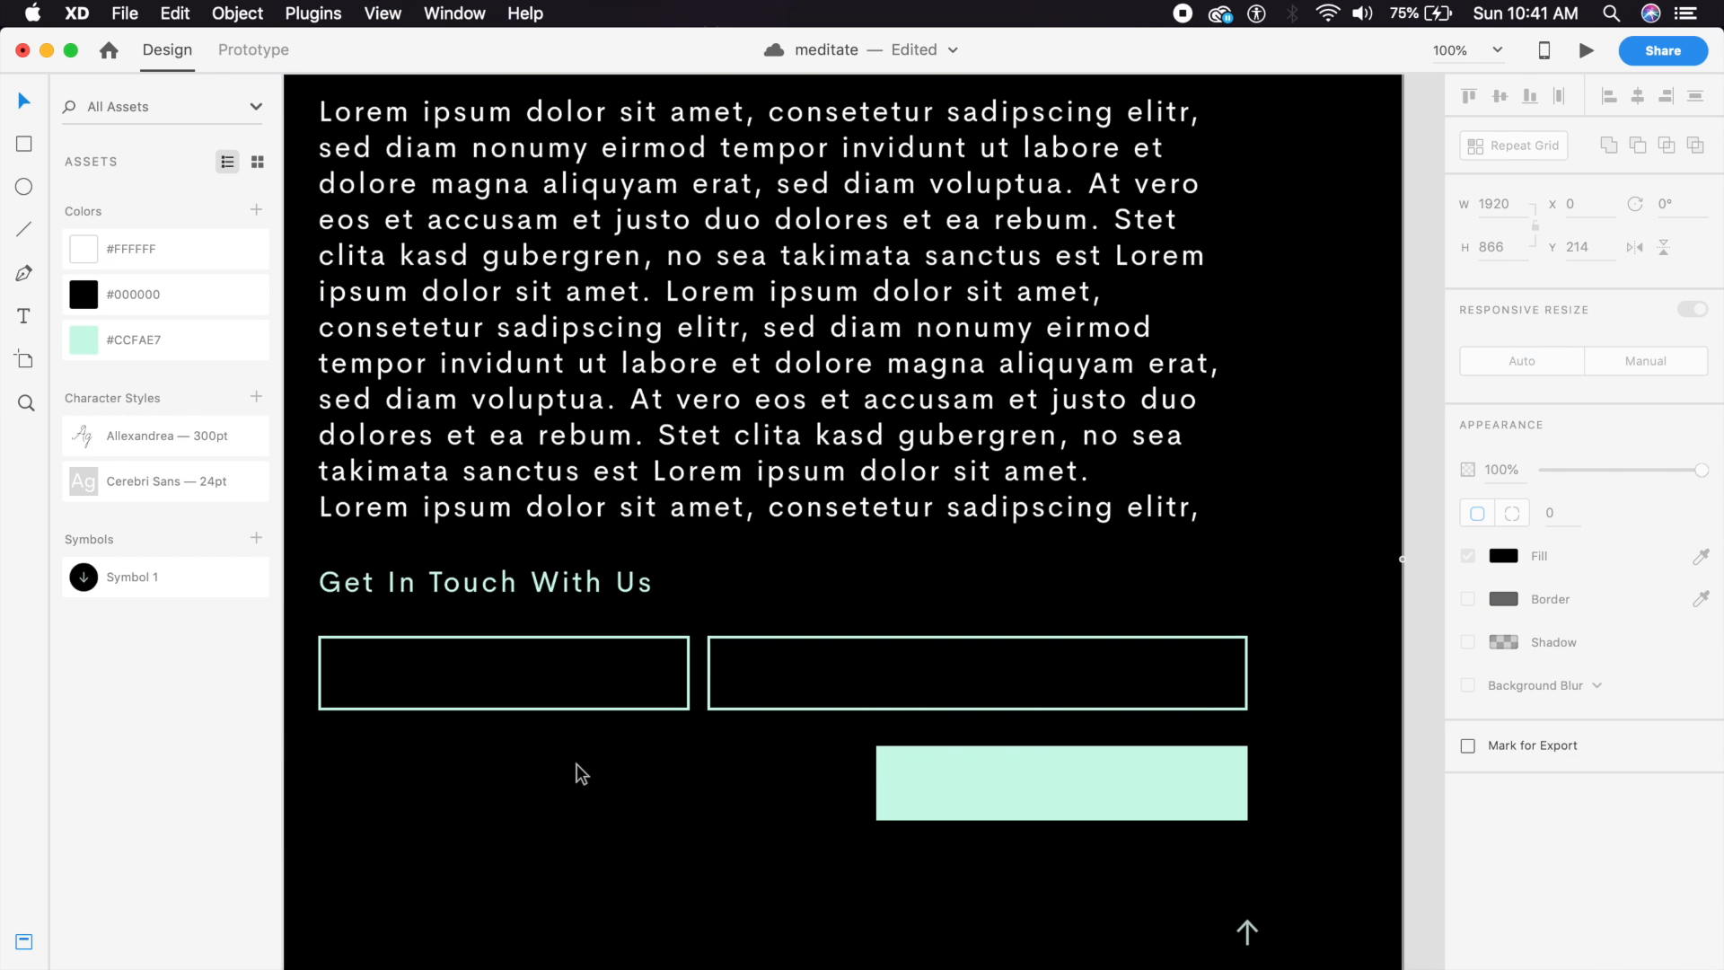
left_click_drag(477, 596, 487, 681)
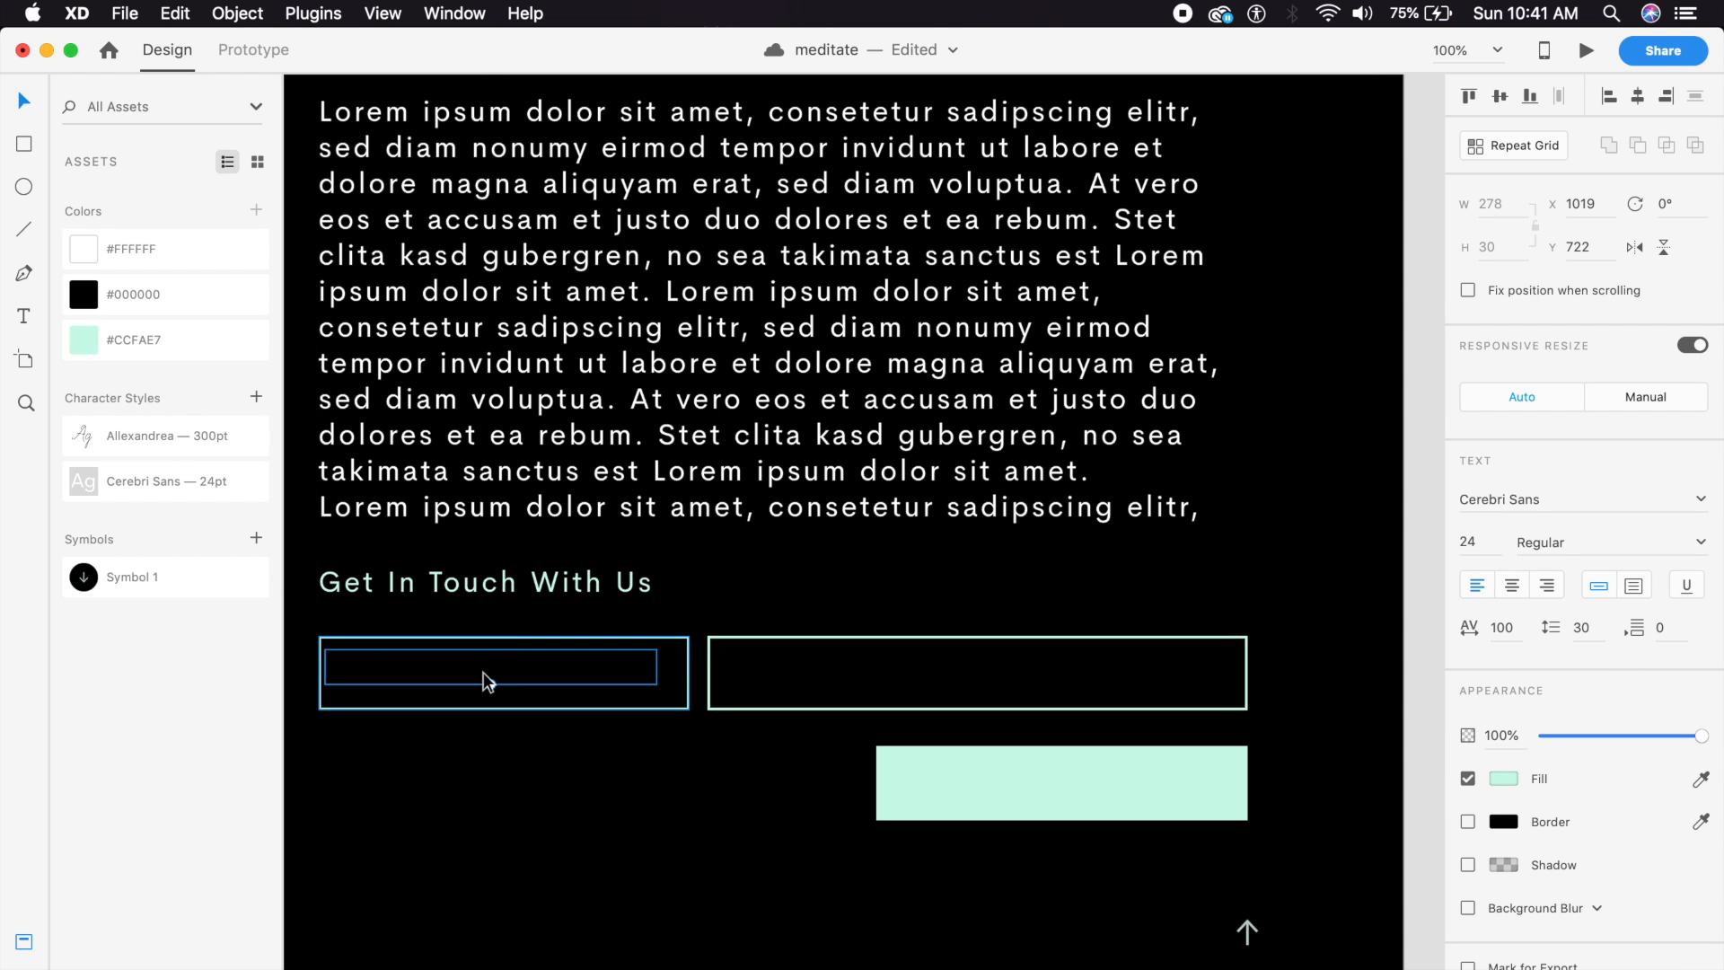
Bring the copied "Get In Touch With Us" text to the front, lower it to Y 727 and set its opacity to 50%.
key("super+shift+bracketright")
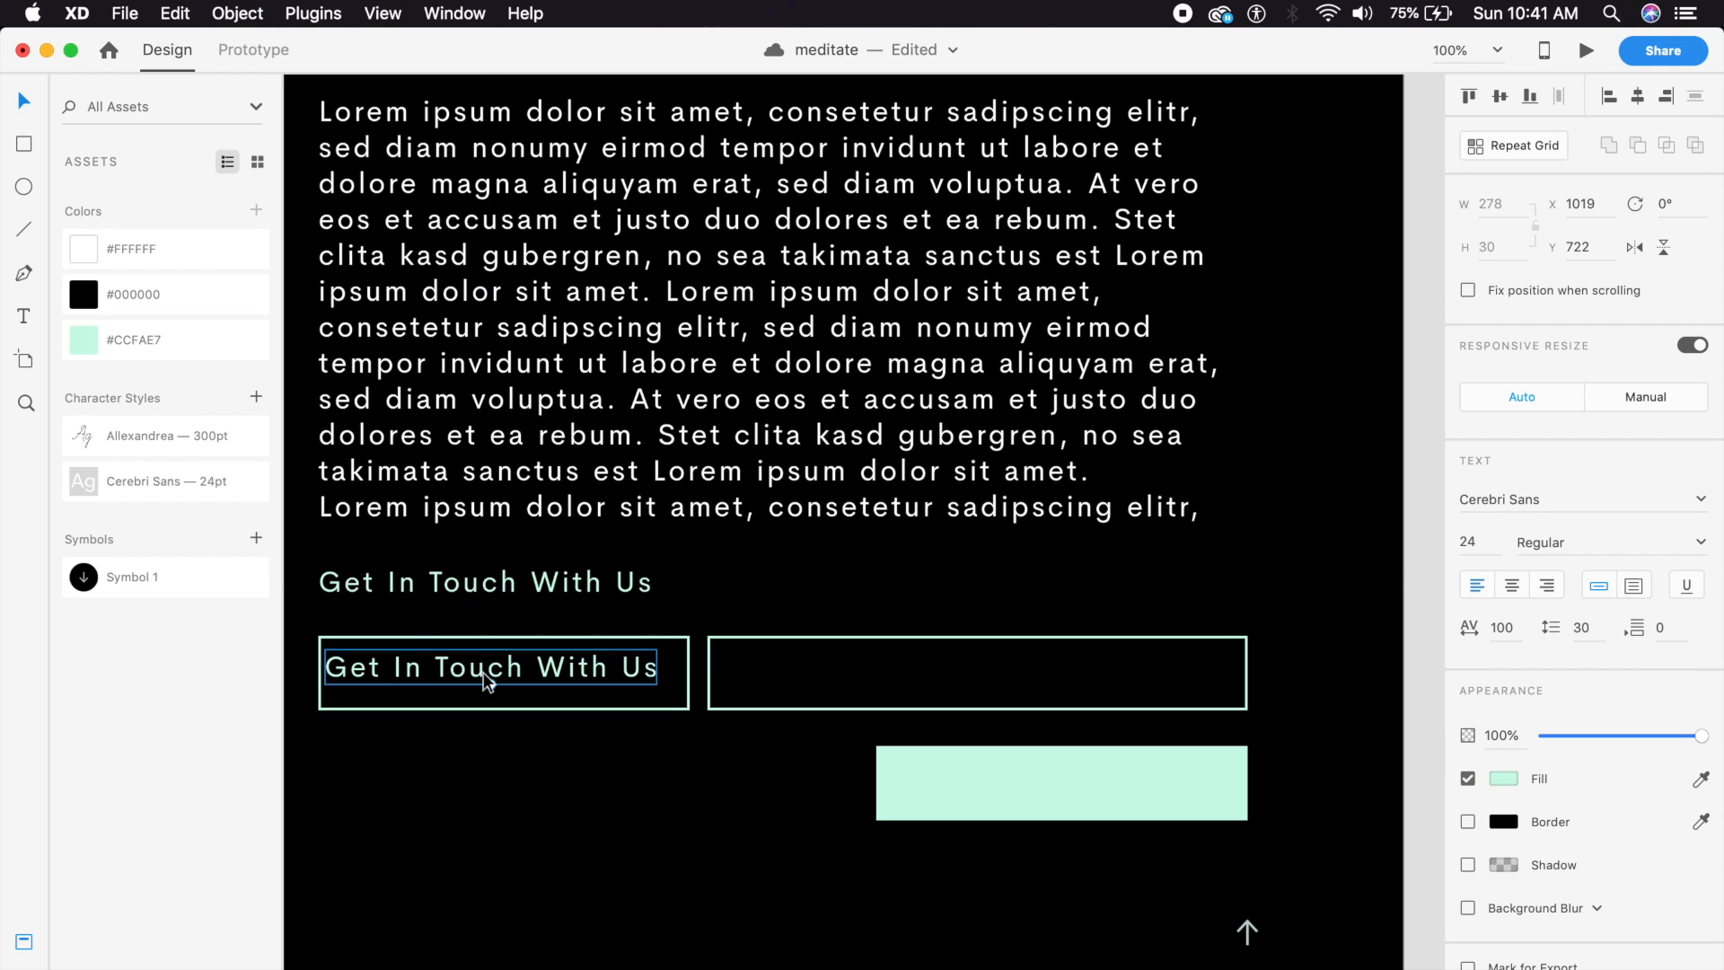
left_click_drag(483, 675, 486, 684)
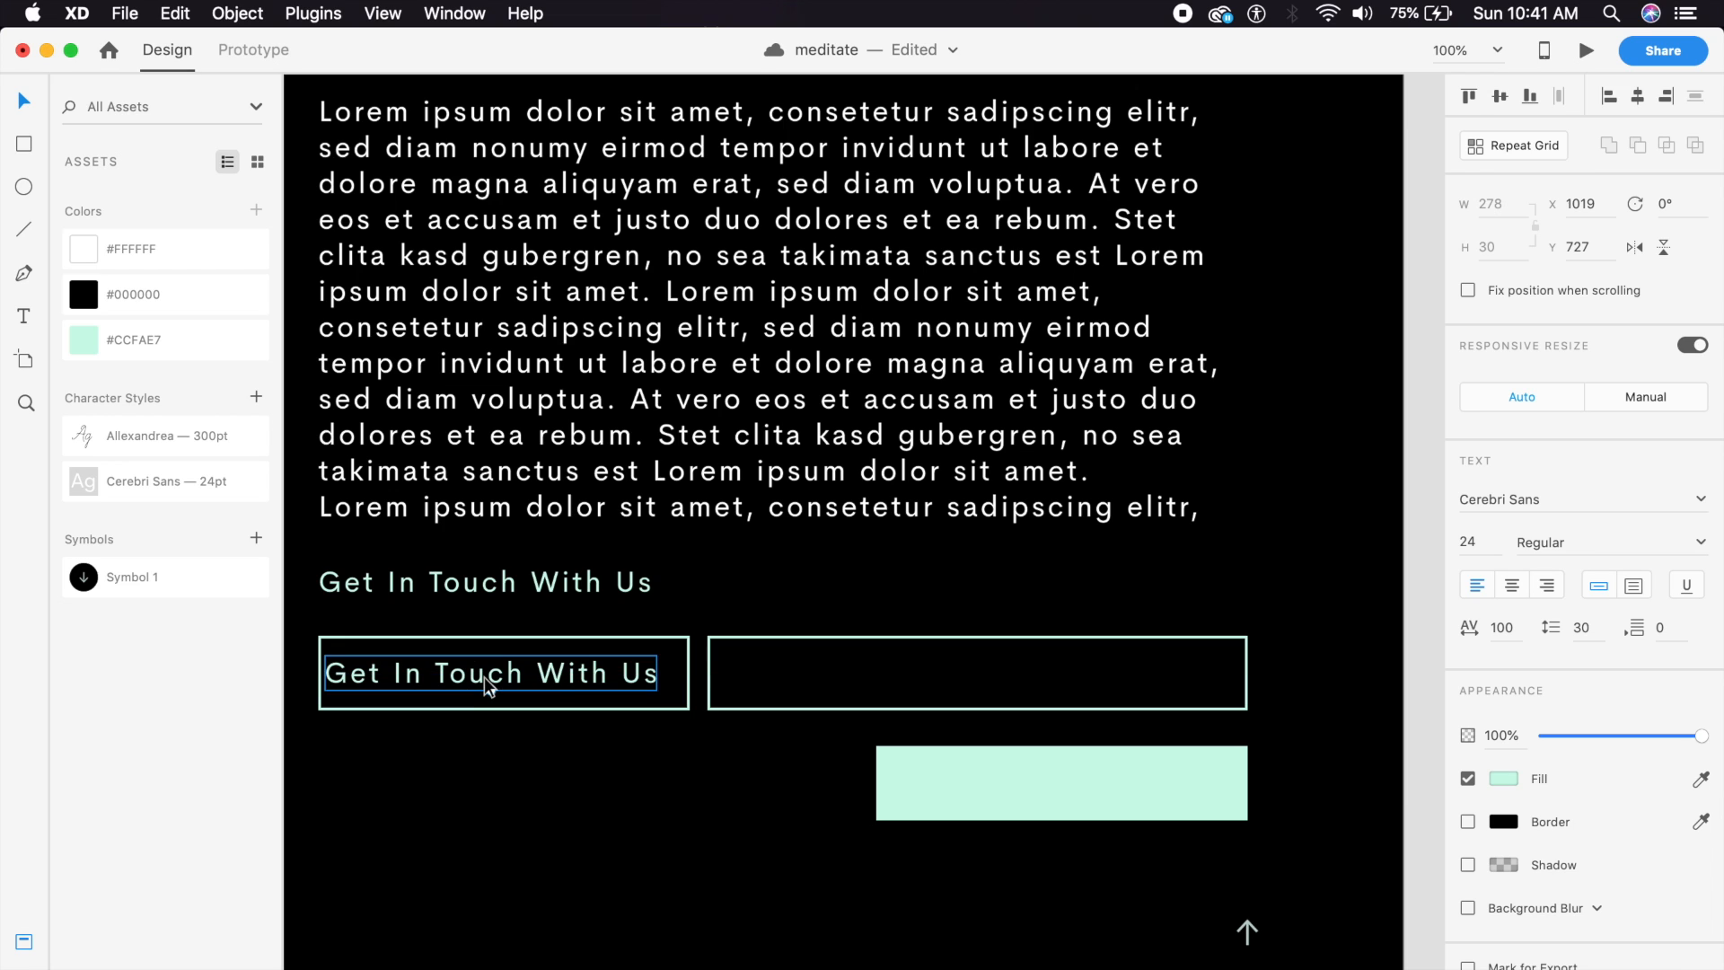
left_click(1489, 737)
Replace the text in the first bordered field with "Your Name" and shift it to X 1029.
double_click(521, 664)
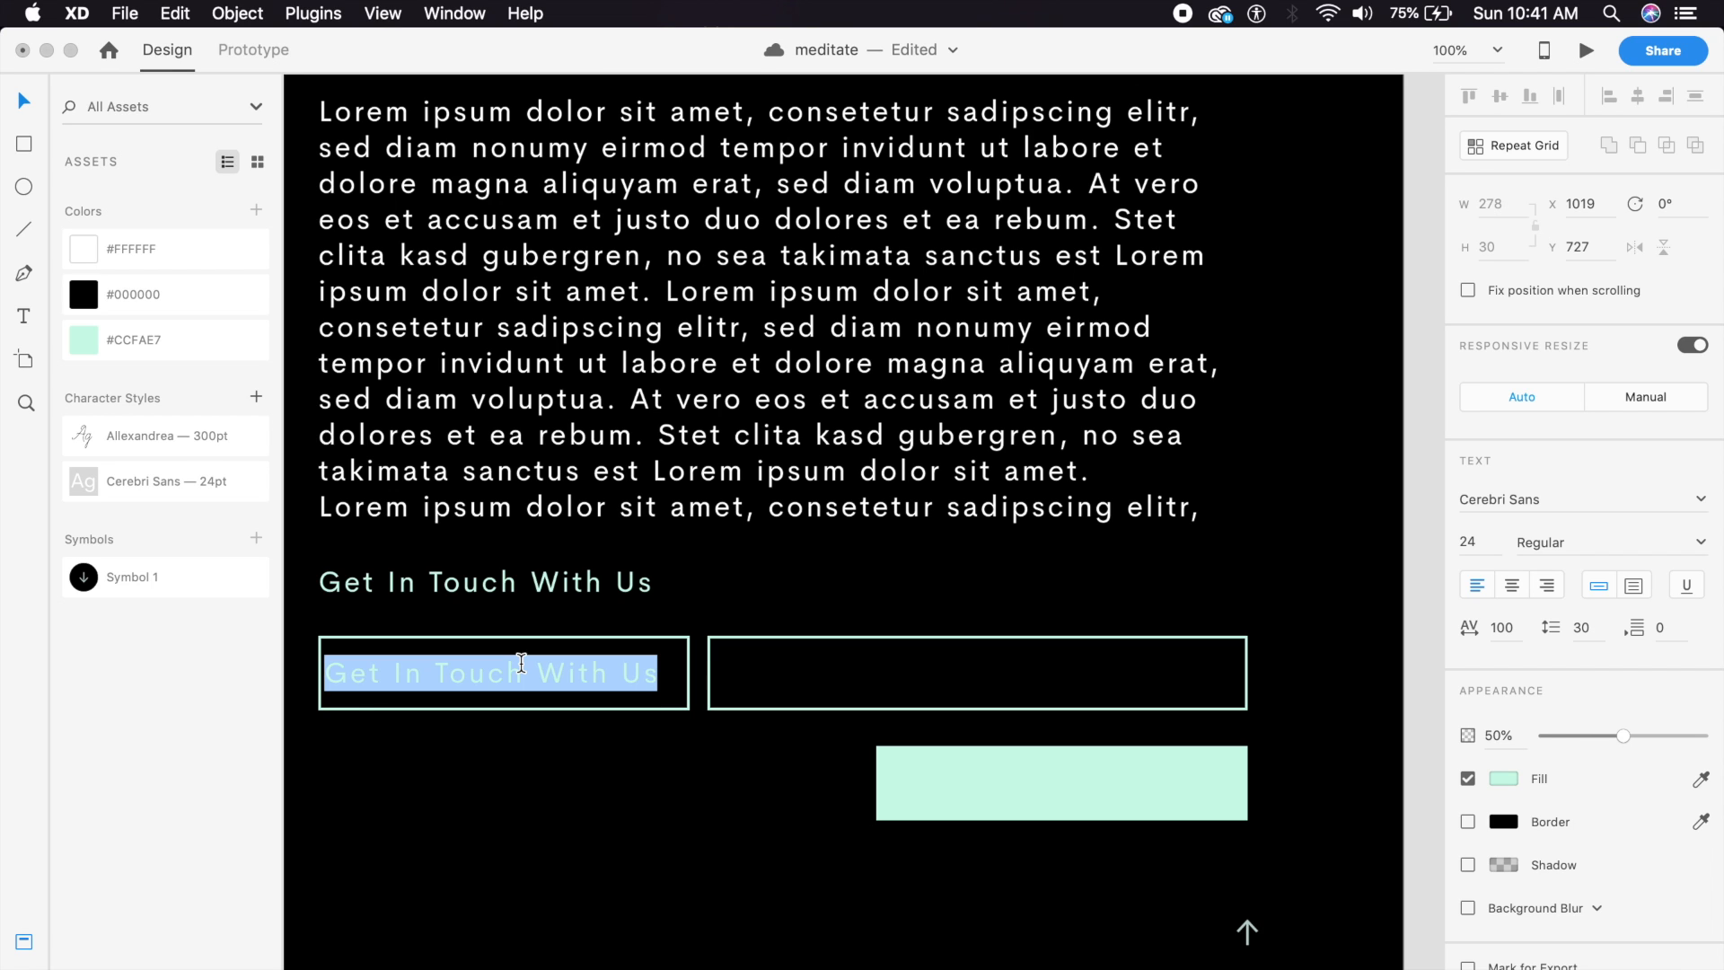
type("Your Name")
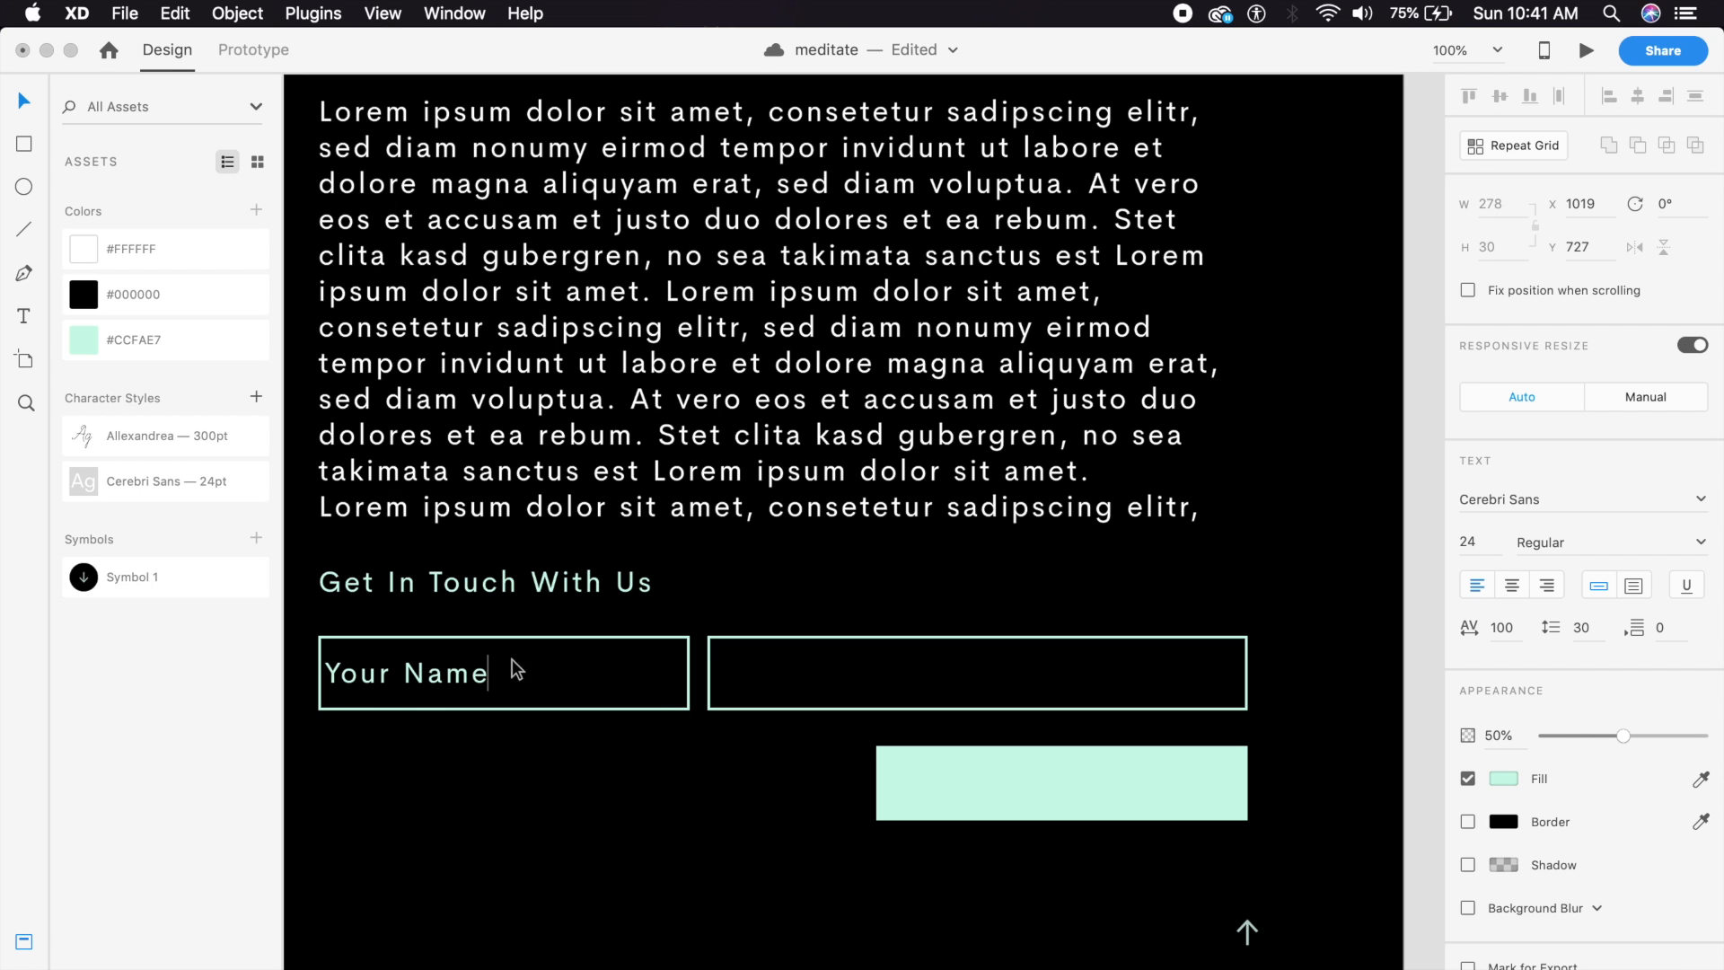
left_click(29, 103)
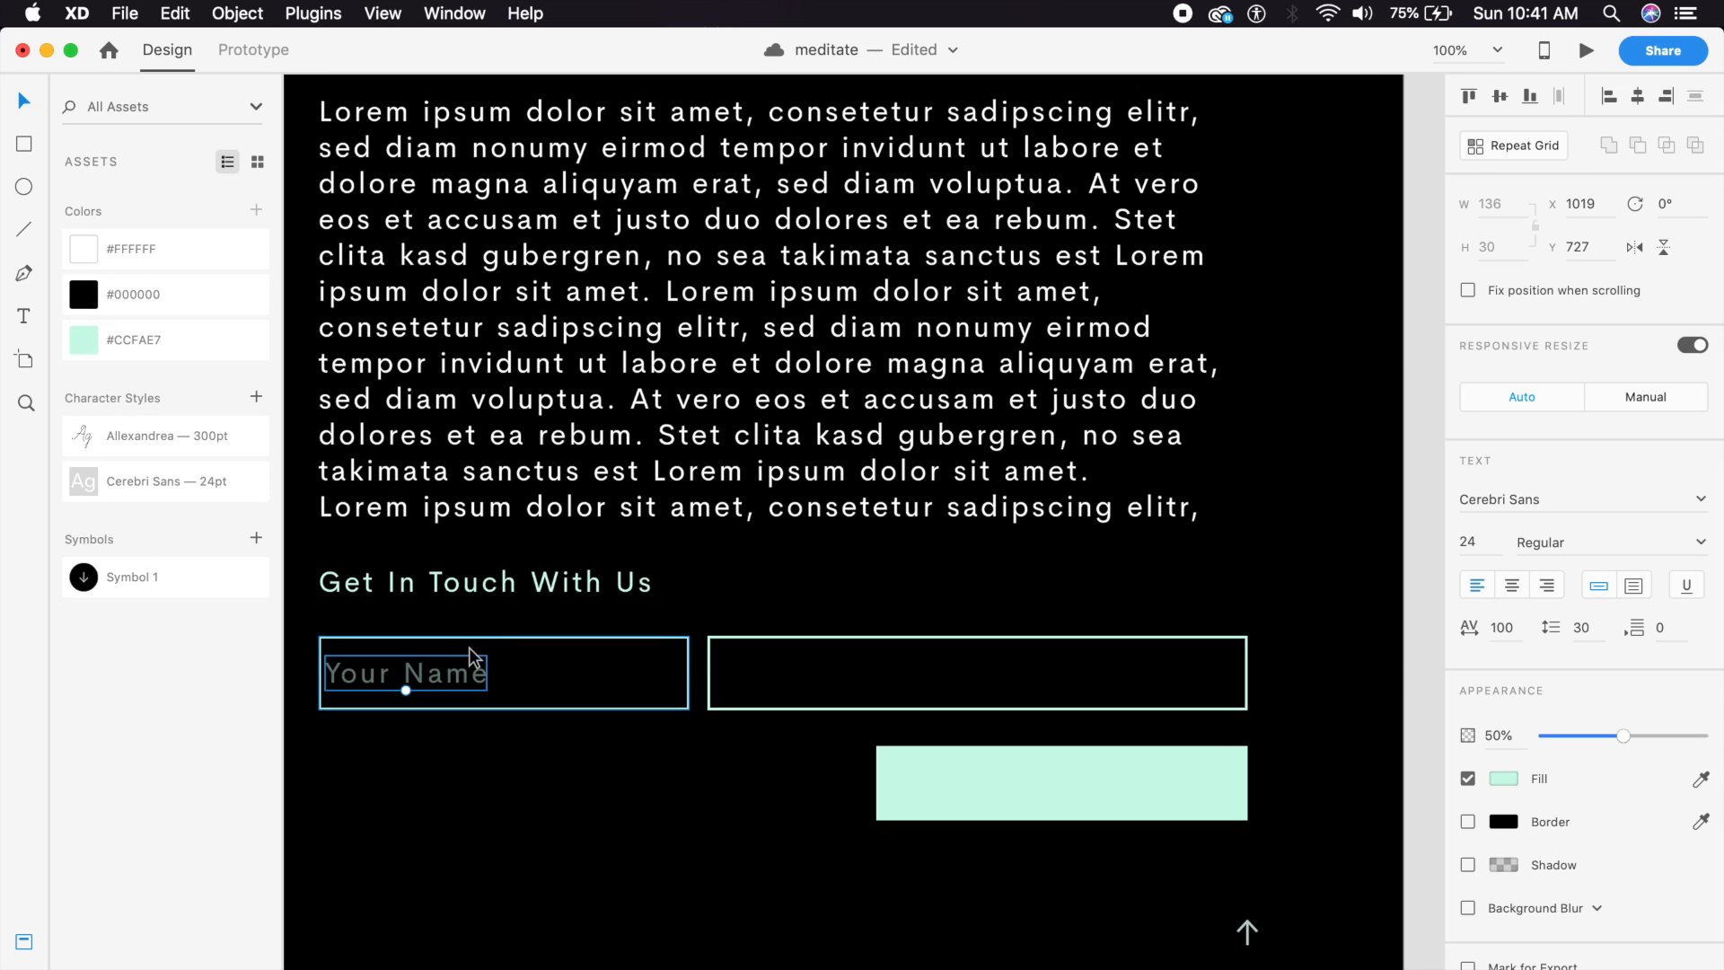
key("shift+Right")
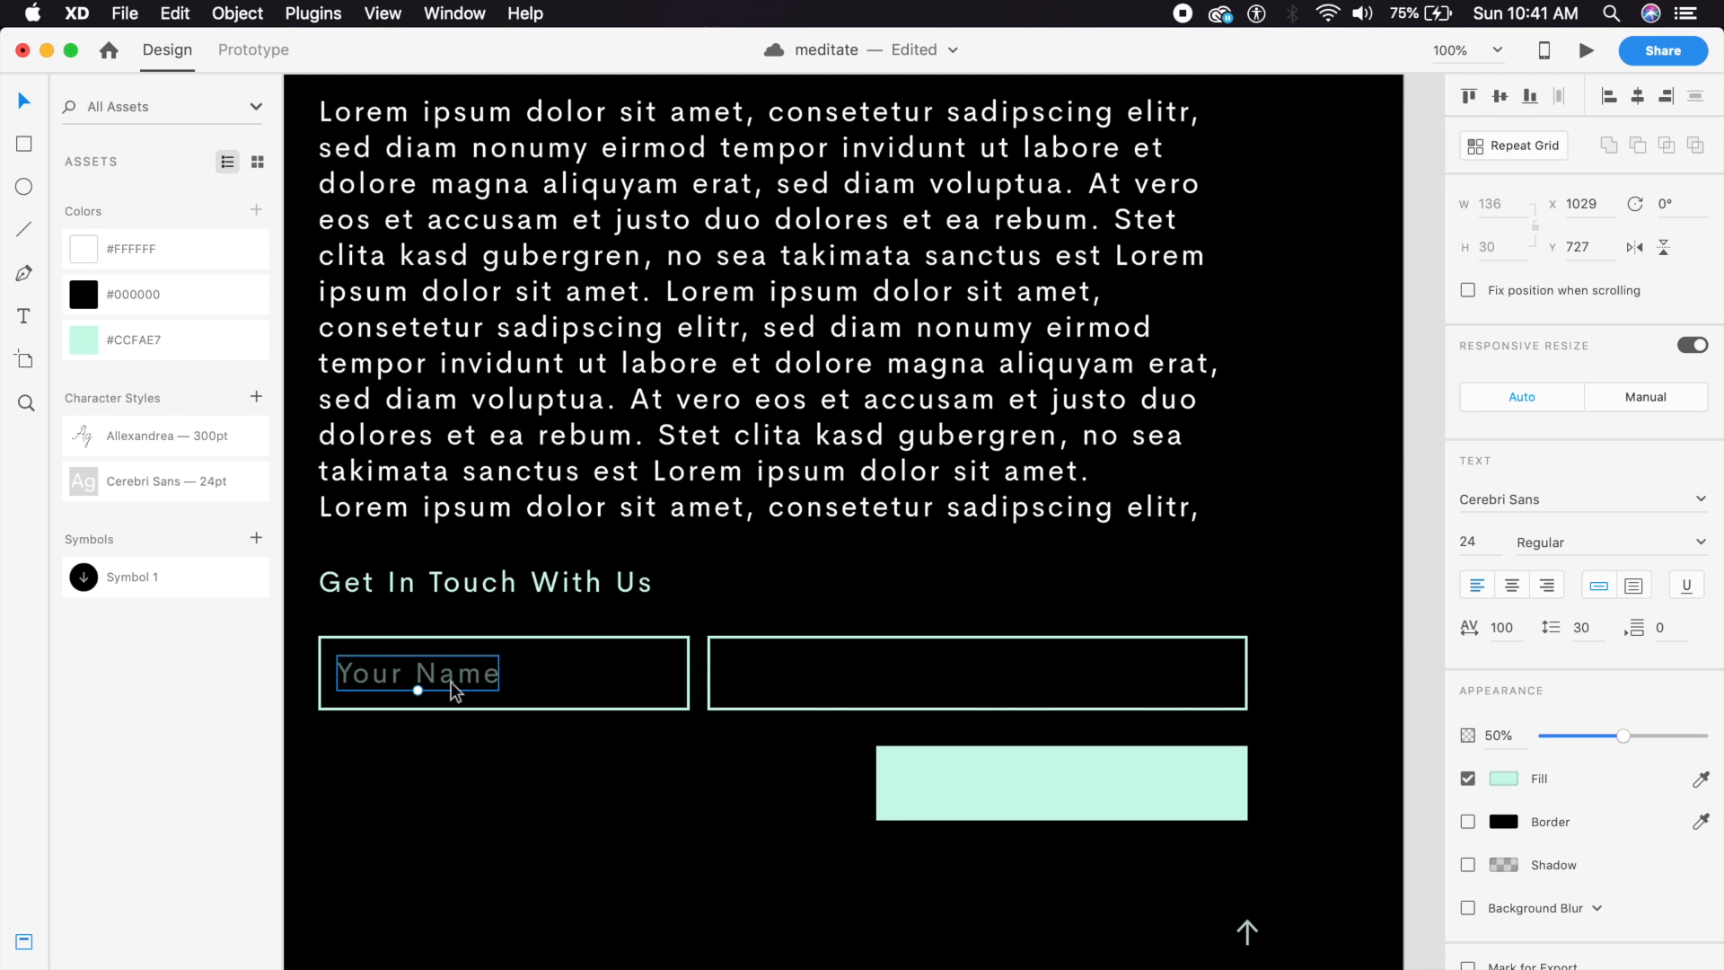
Duplicate the "Your Name" placeholder into the wider field at X 1354 and change the copy to "Your Email Address".
left_click_drag(451, 682, 844, 682)
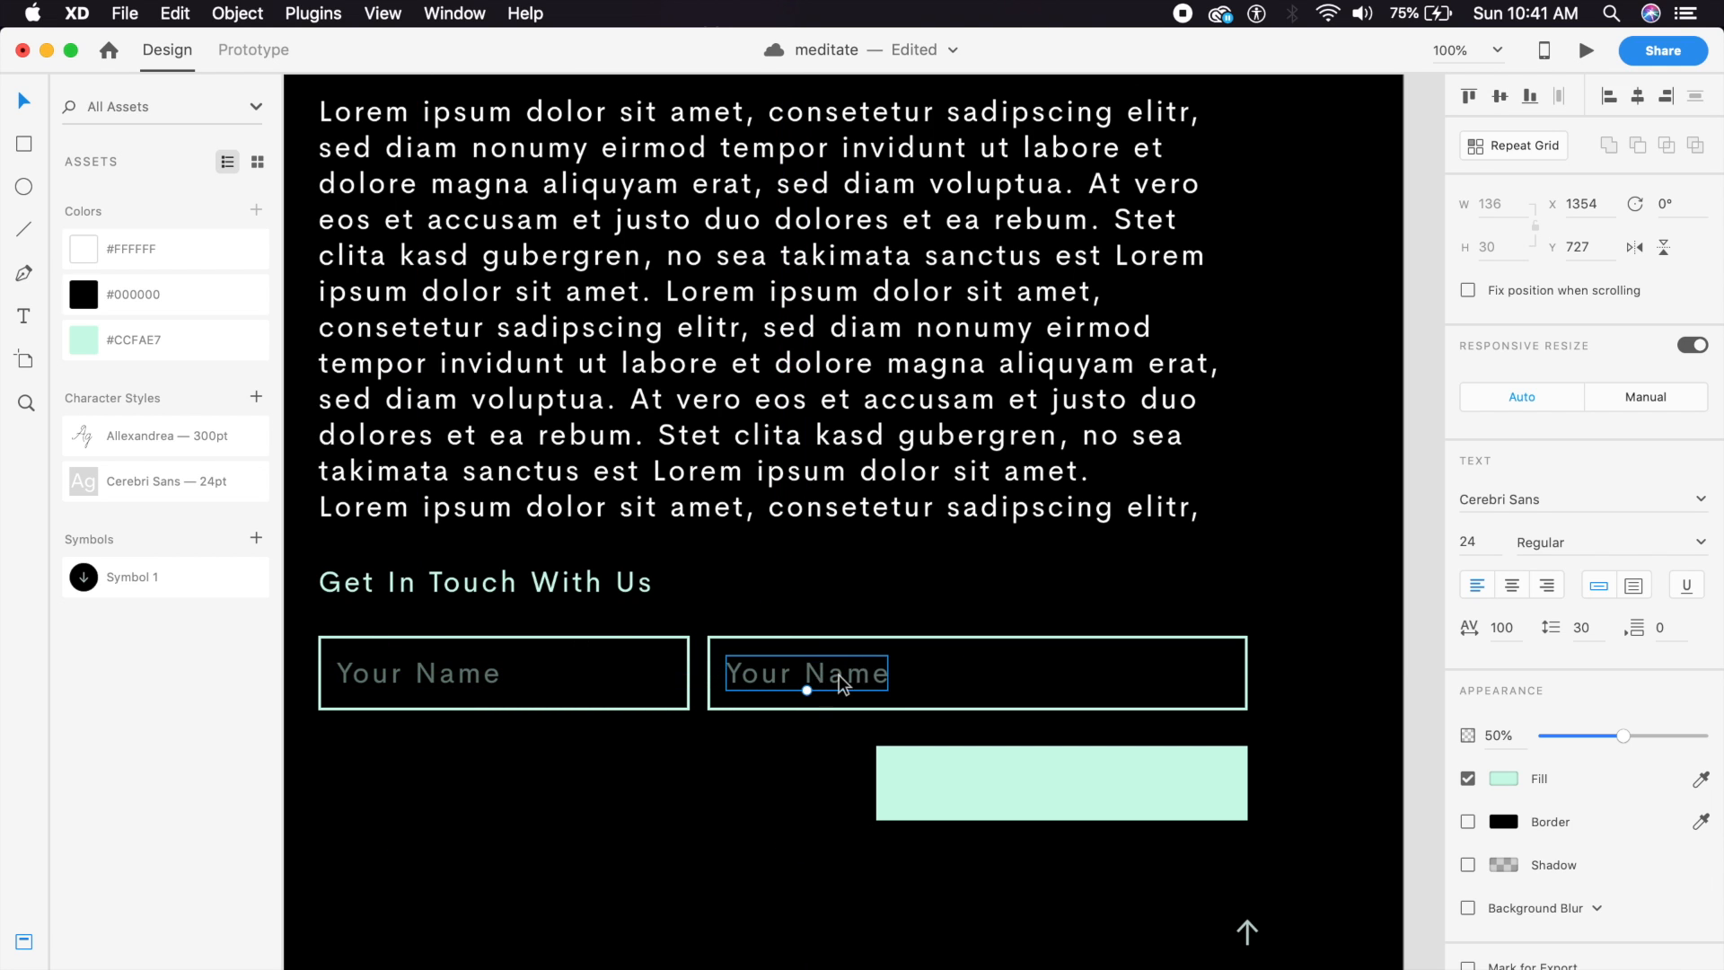
double_click(842, 680)
type("Yo")
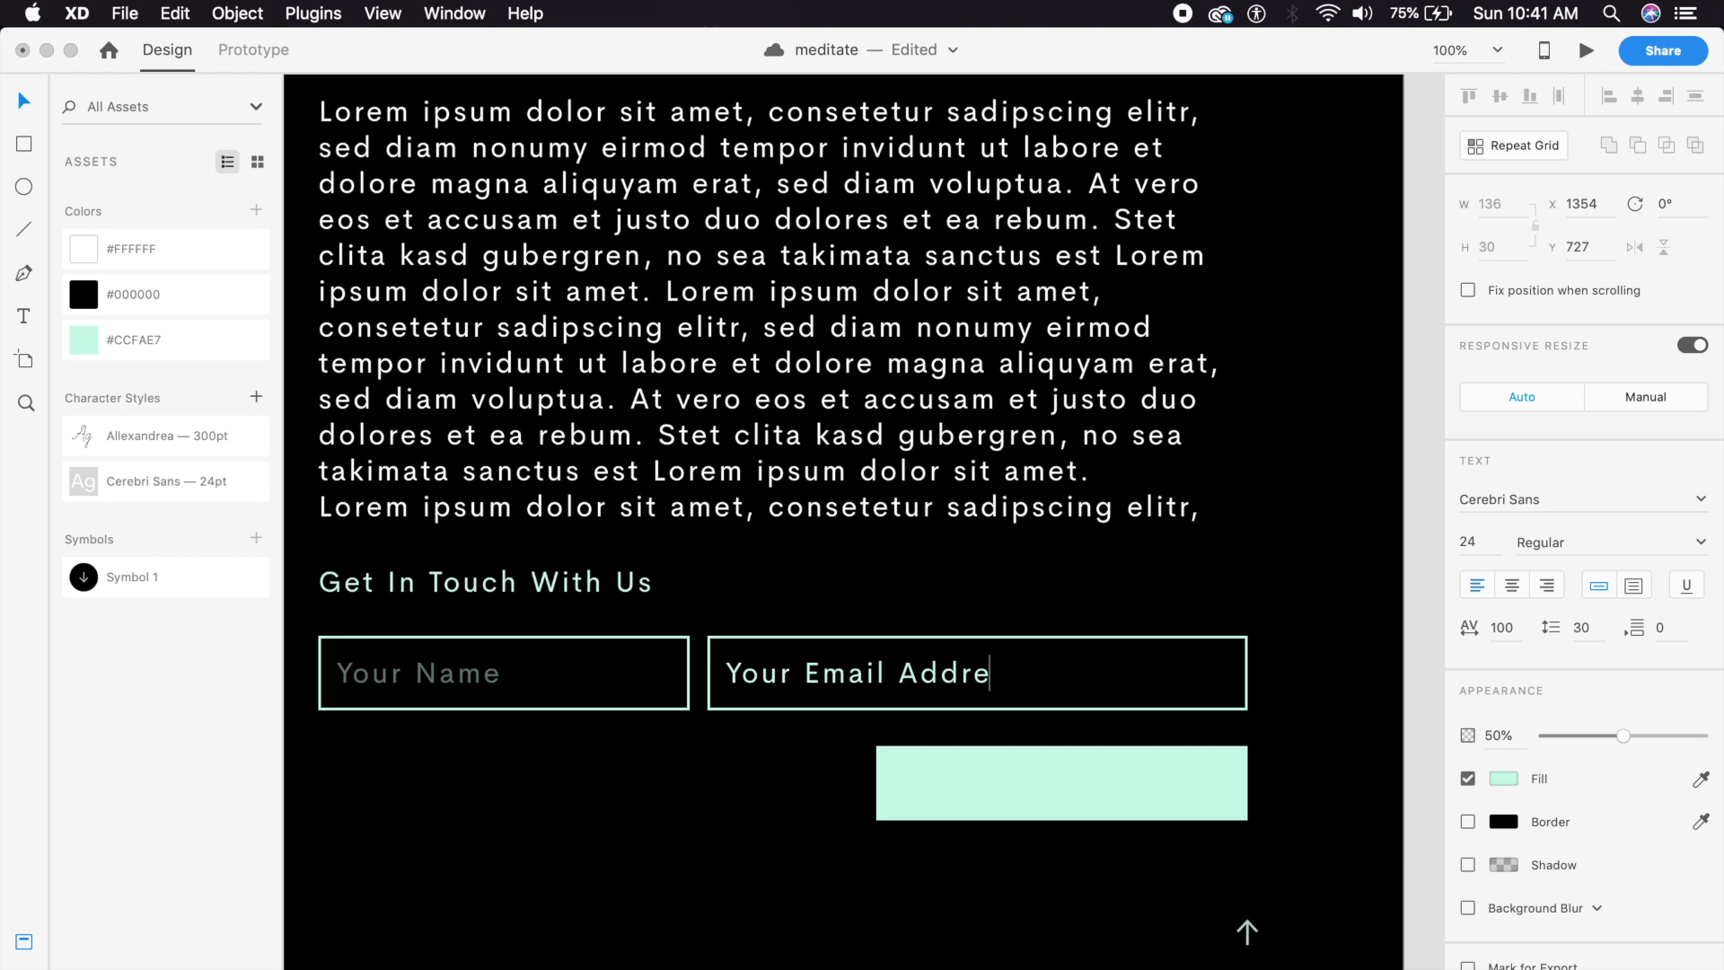
left_click(810, 585)
left_click(810, 584)
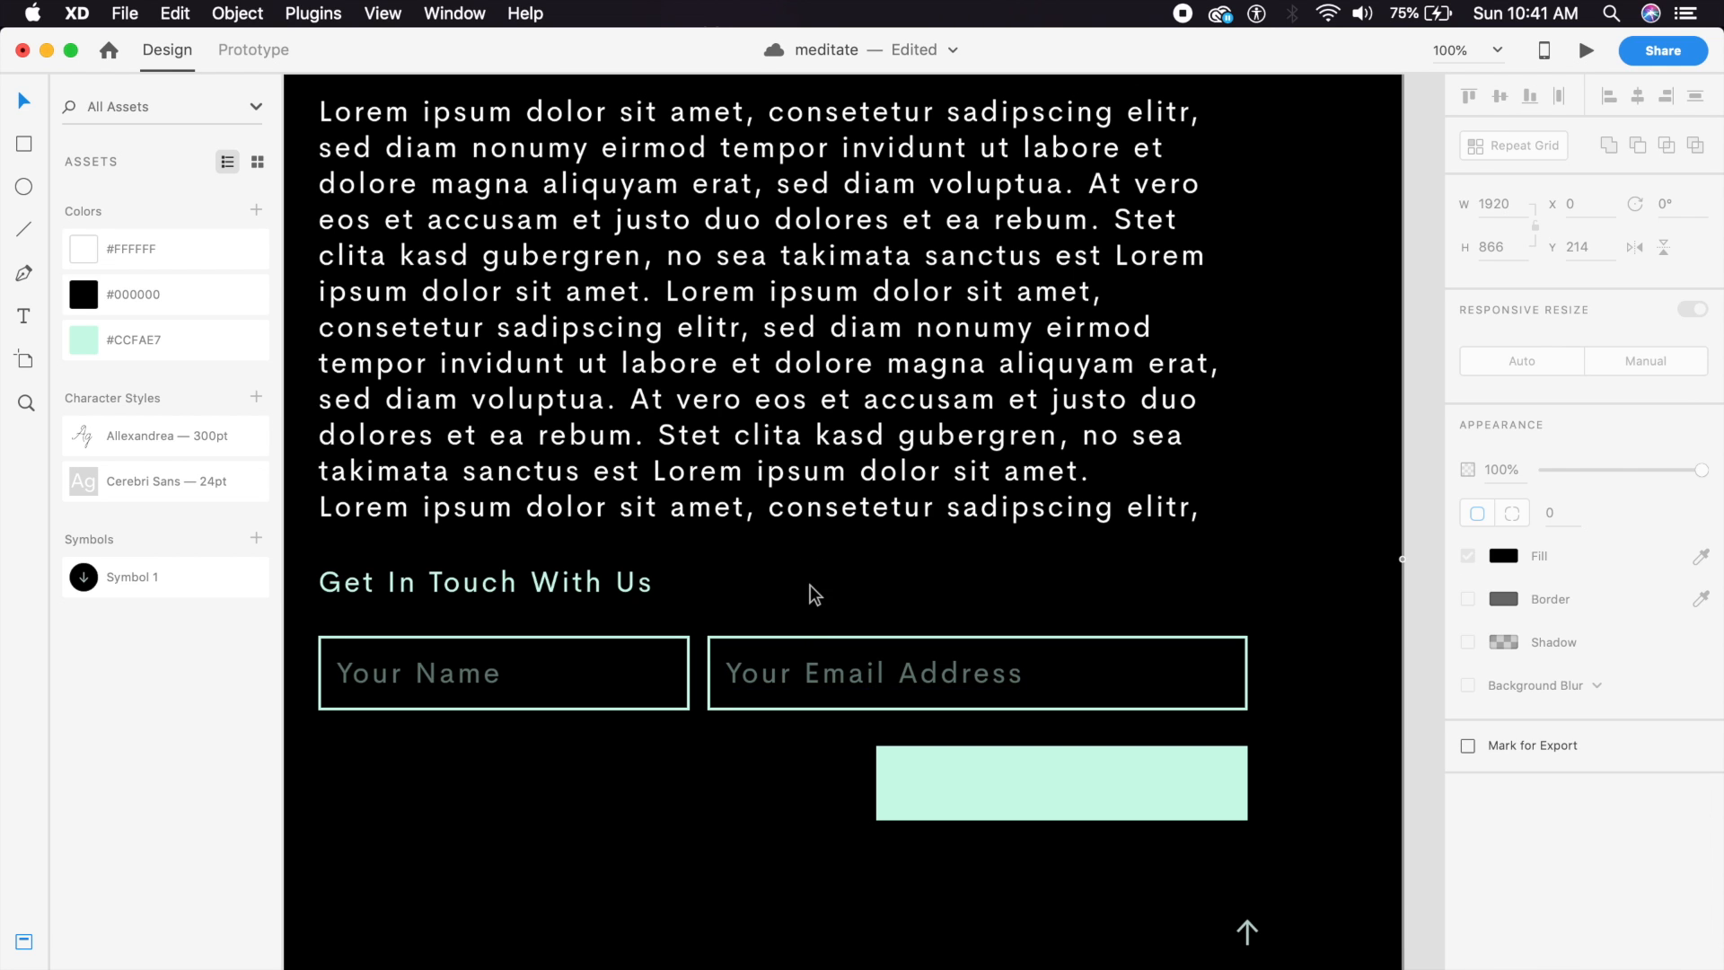
Duplicate "Your Email Address" onto the mint rectangle at about X 1519, Y 826, with #000000 fill and 100% opacity.
key("super+minus")
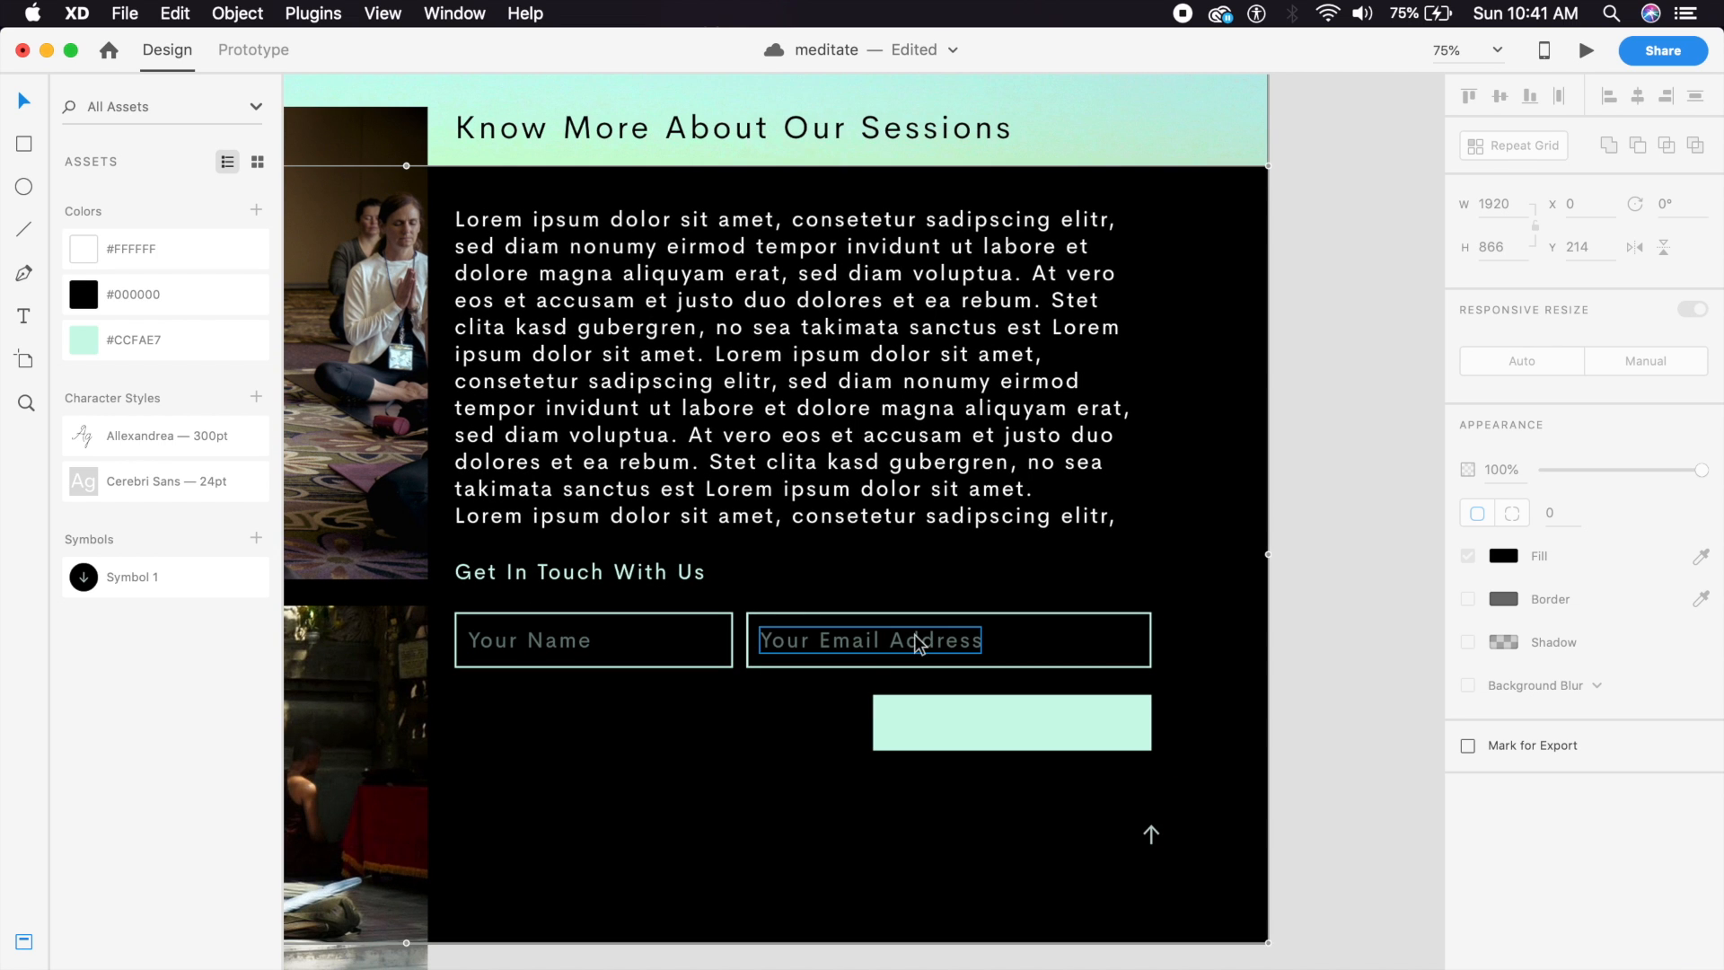
left_click_drag(808, 715, 739, 707)
key("super+plus")
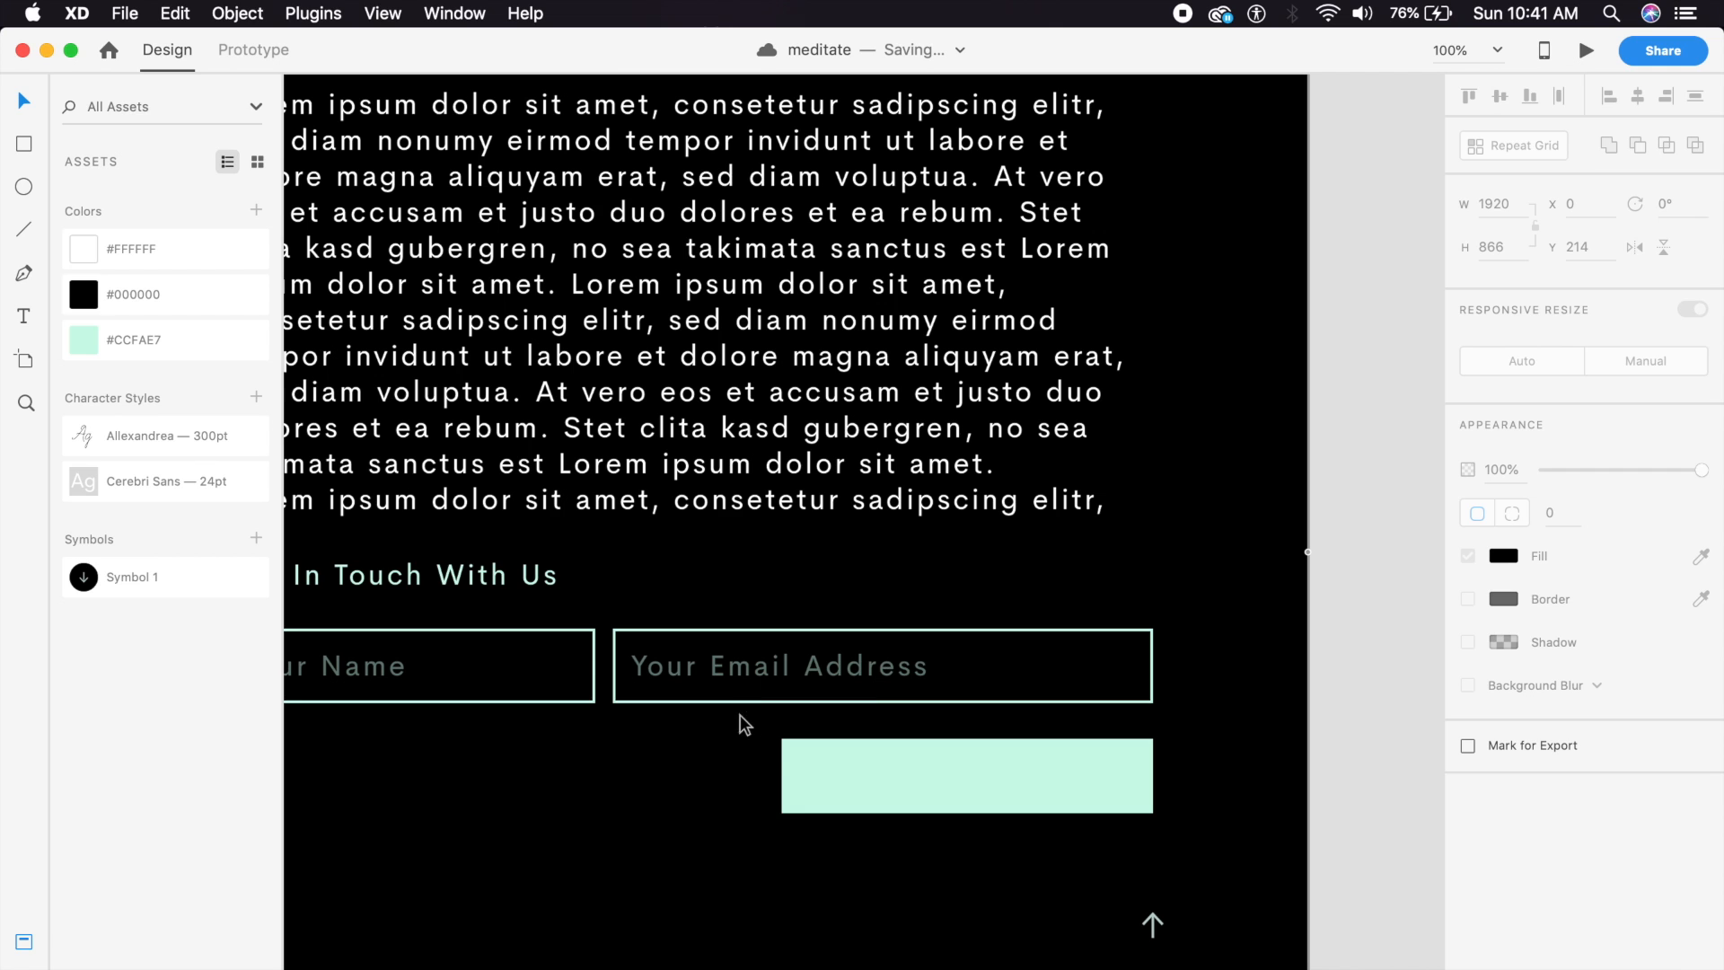
left_click_drag(854, 666, 1051, 787)
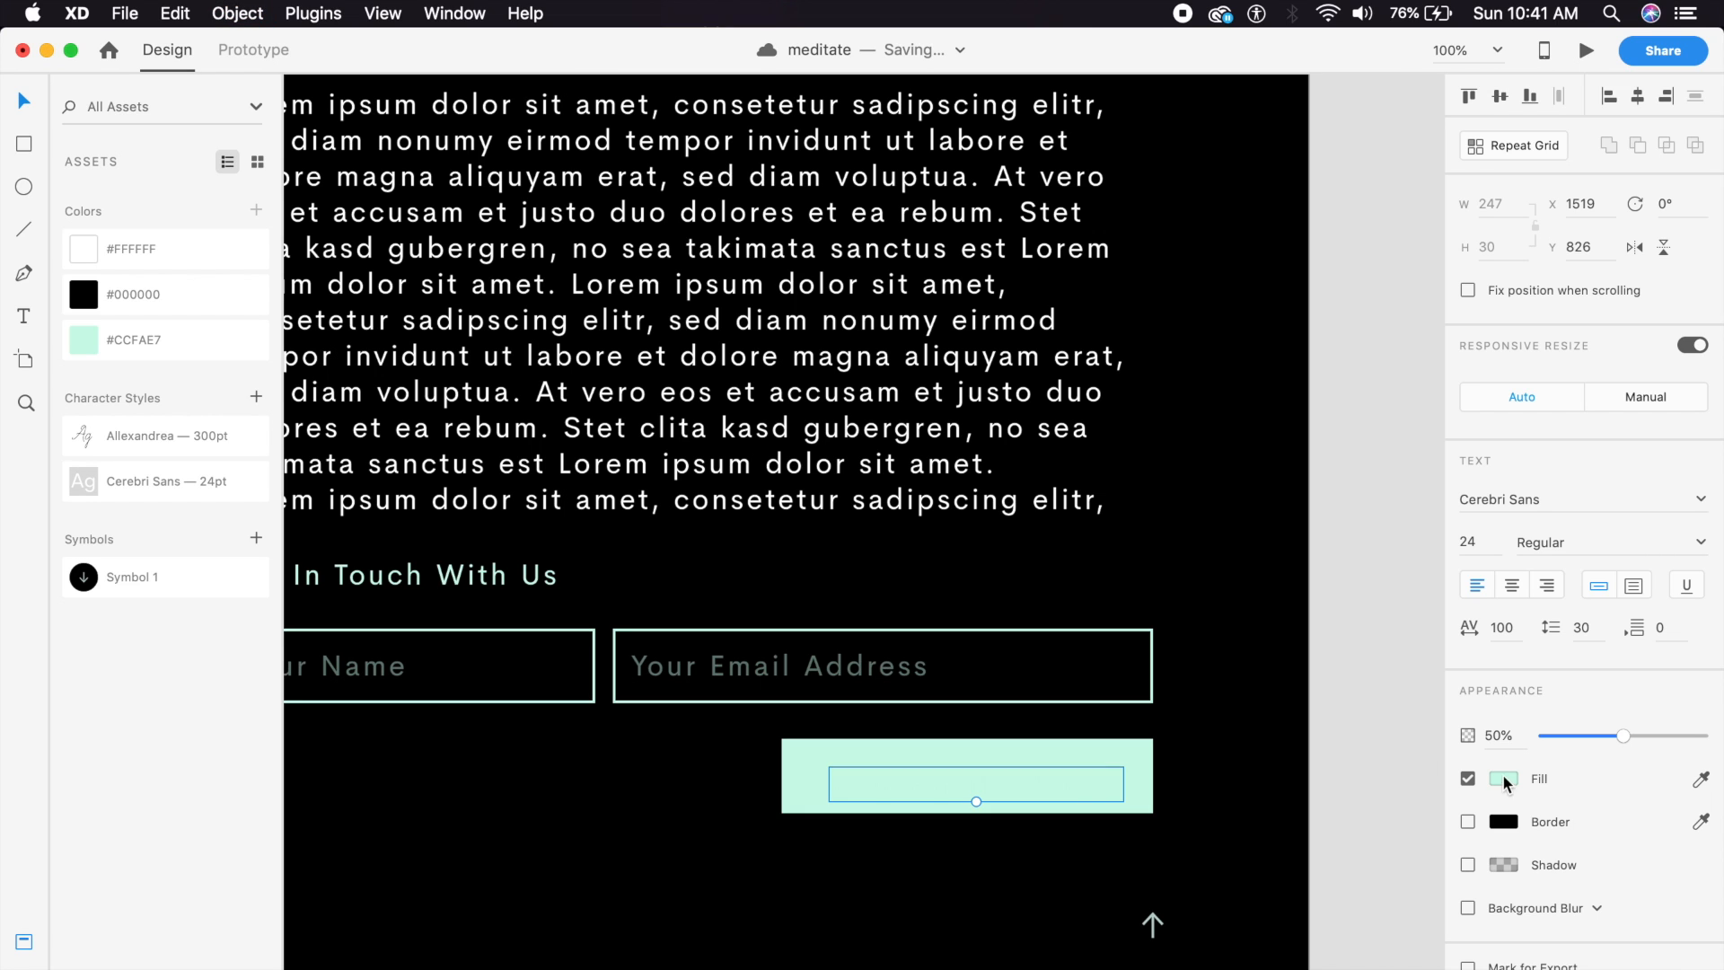
left_click(144, 296)
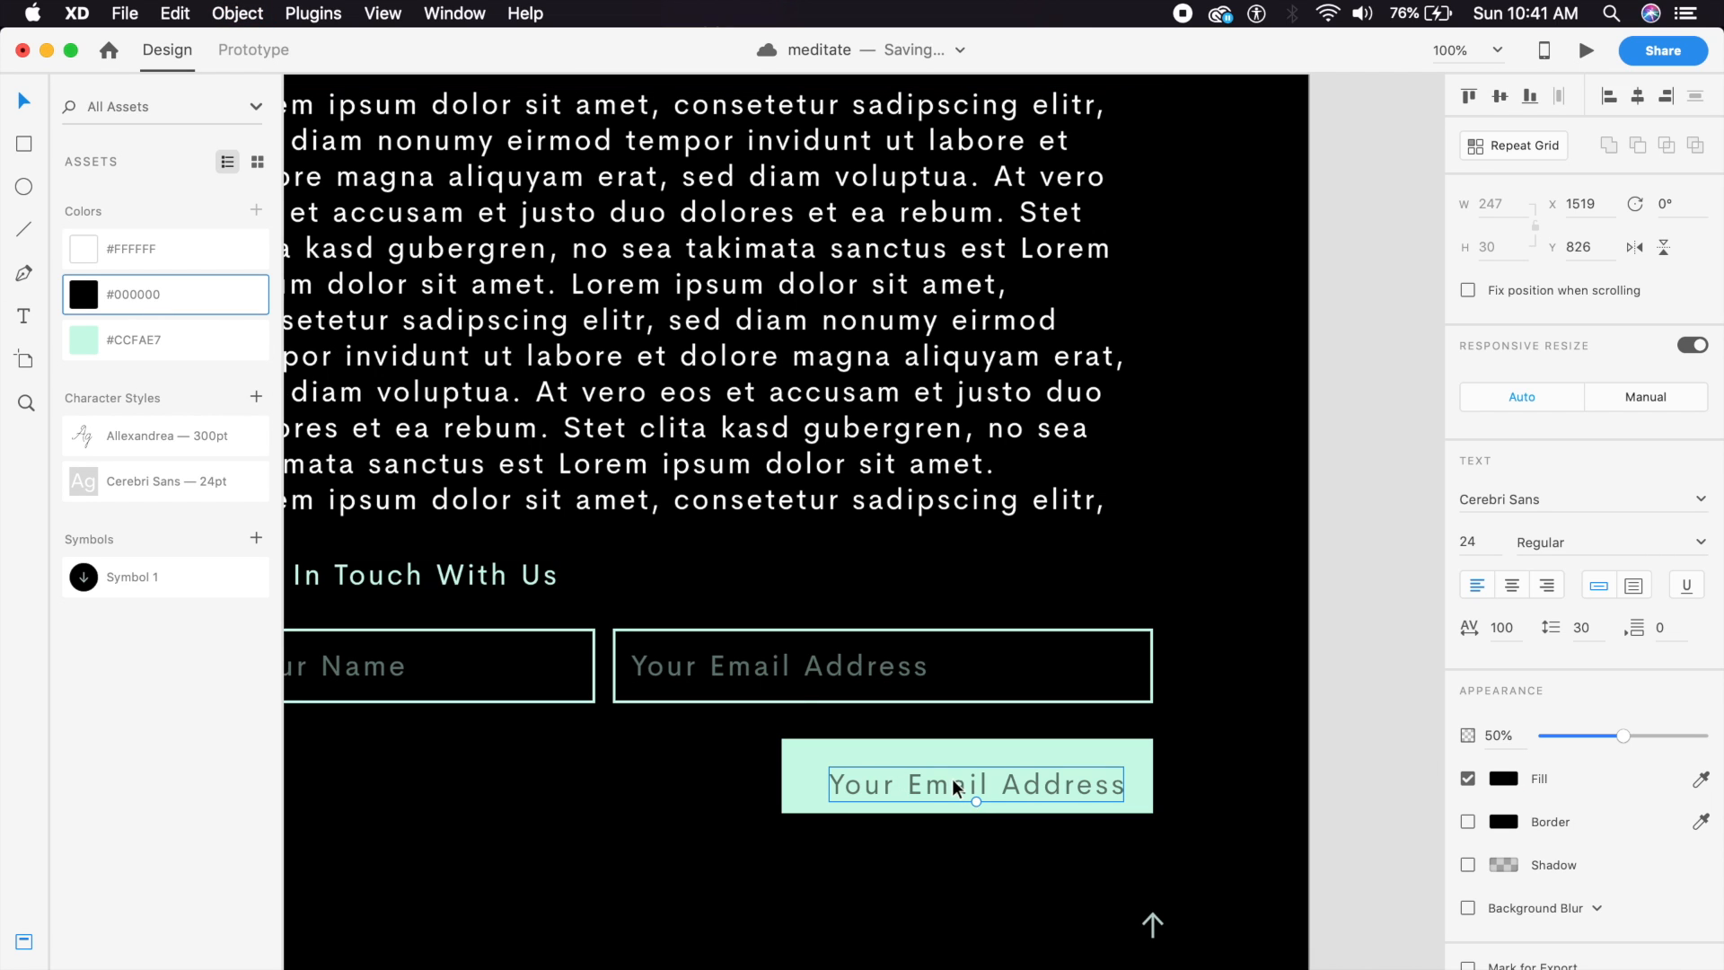
left_click_drag(1622, 735, 1701, 736)
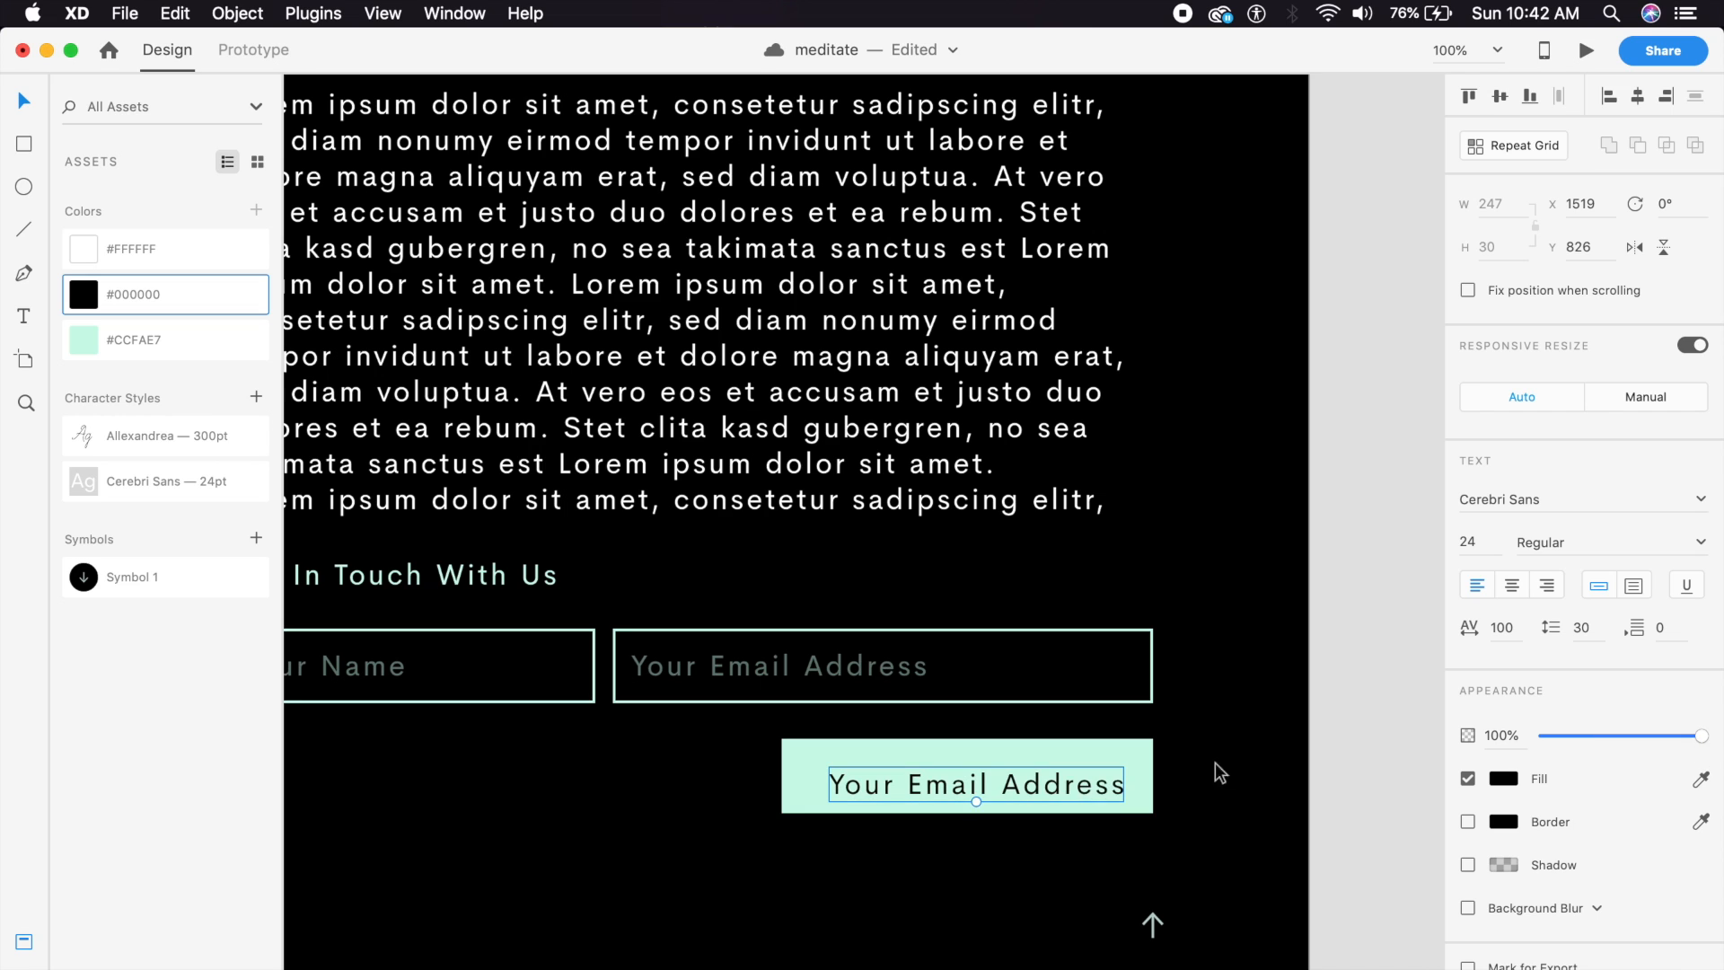
Change the mint rectangle's text to "SEND IT" and centre it in the rectangle at about X 1583, Y 819.
double_click(977, 786)
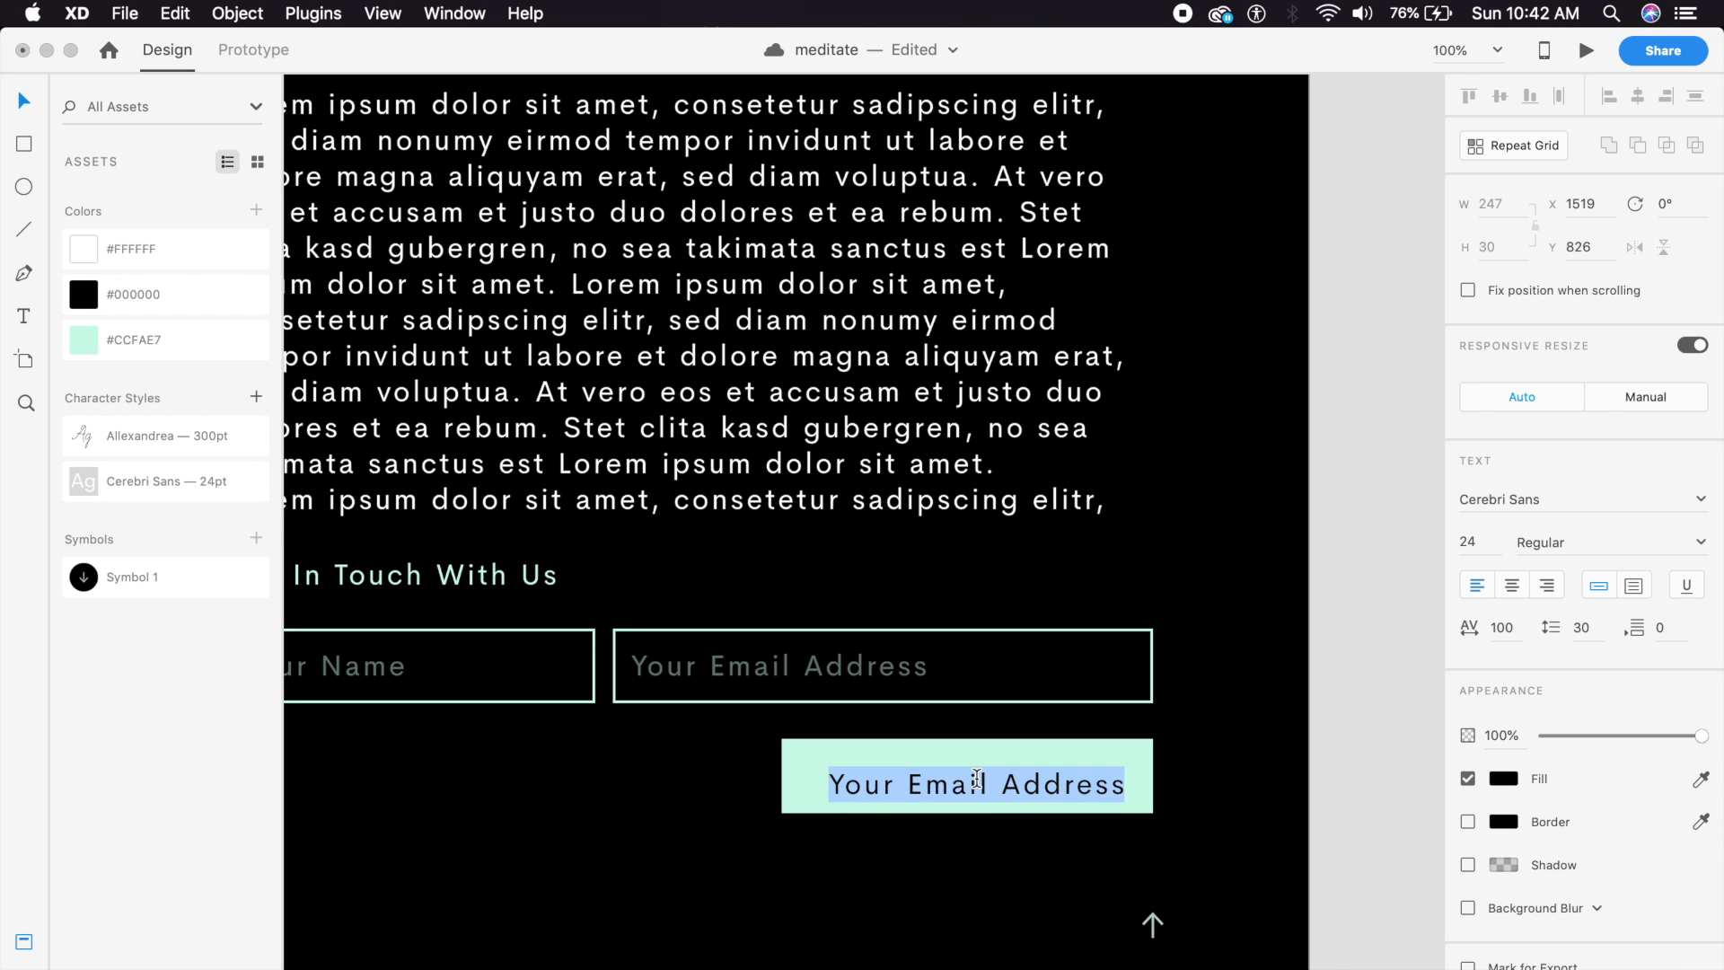
type("SEND IT")
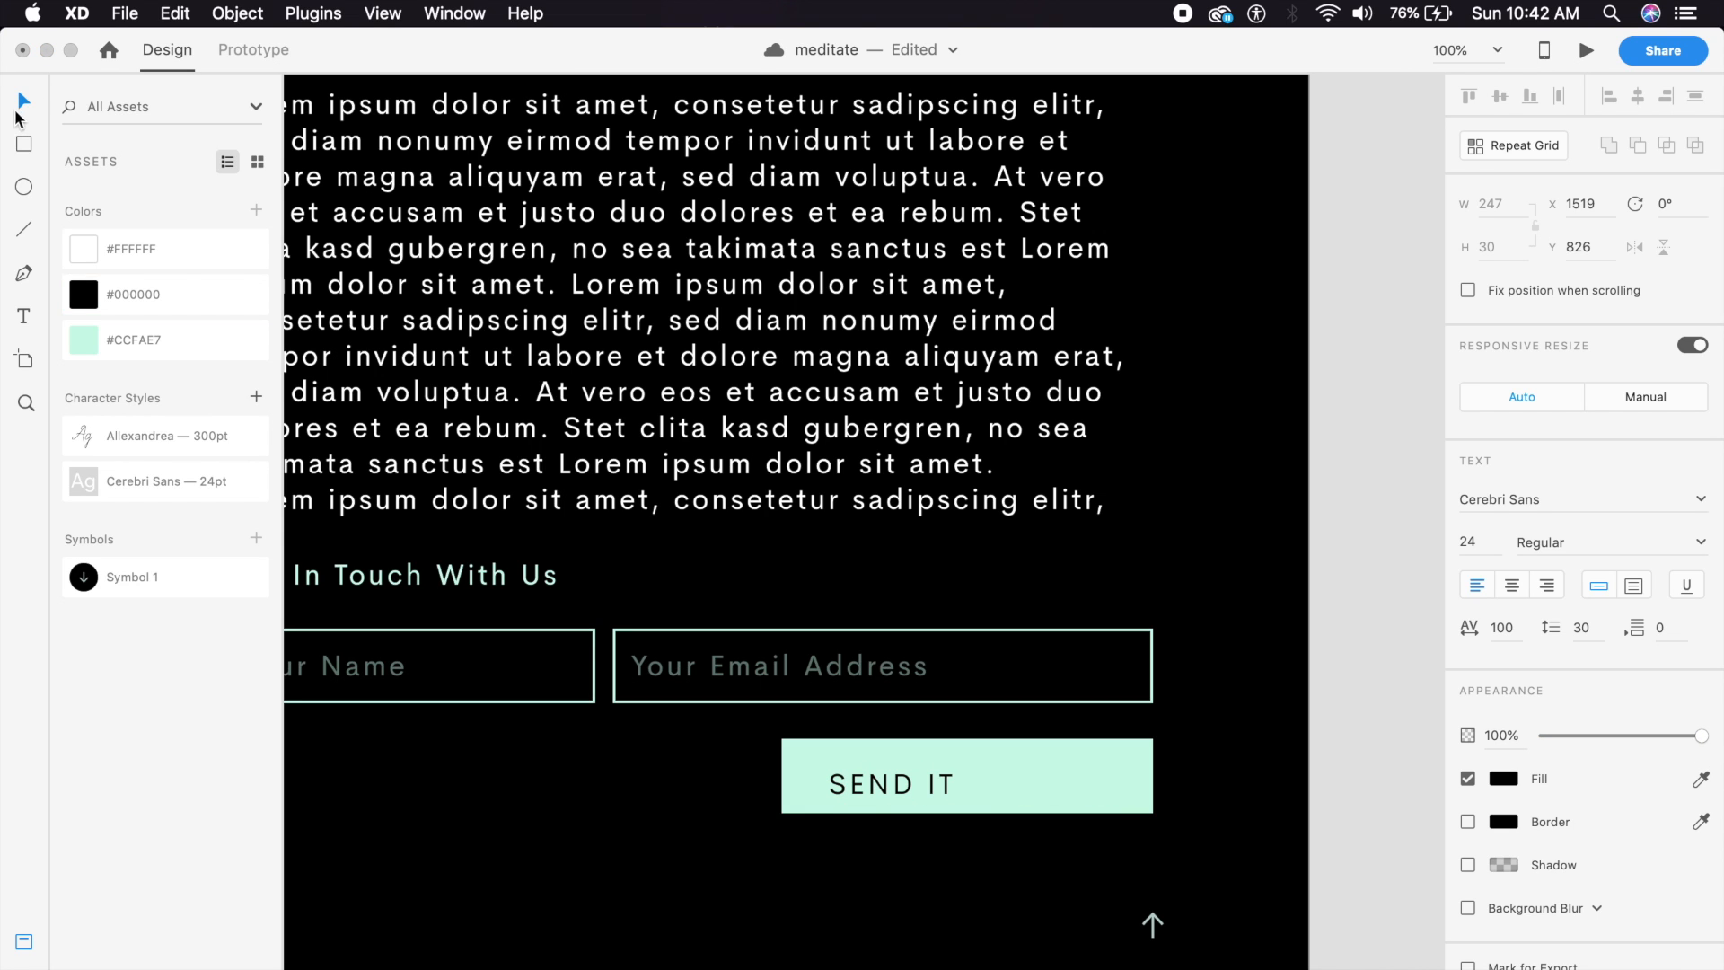
key("Escape")
left_click_drag(934, 789, 1017, 779)
key("Left")
key("Left")
key("Left")
key("Left")
key("Left")
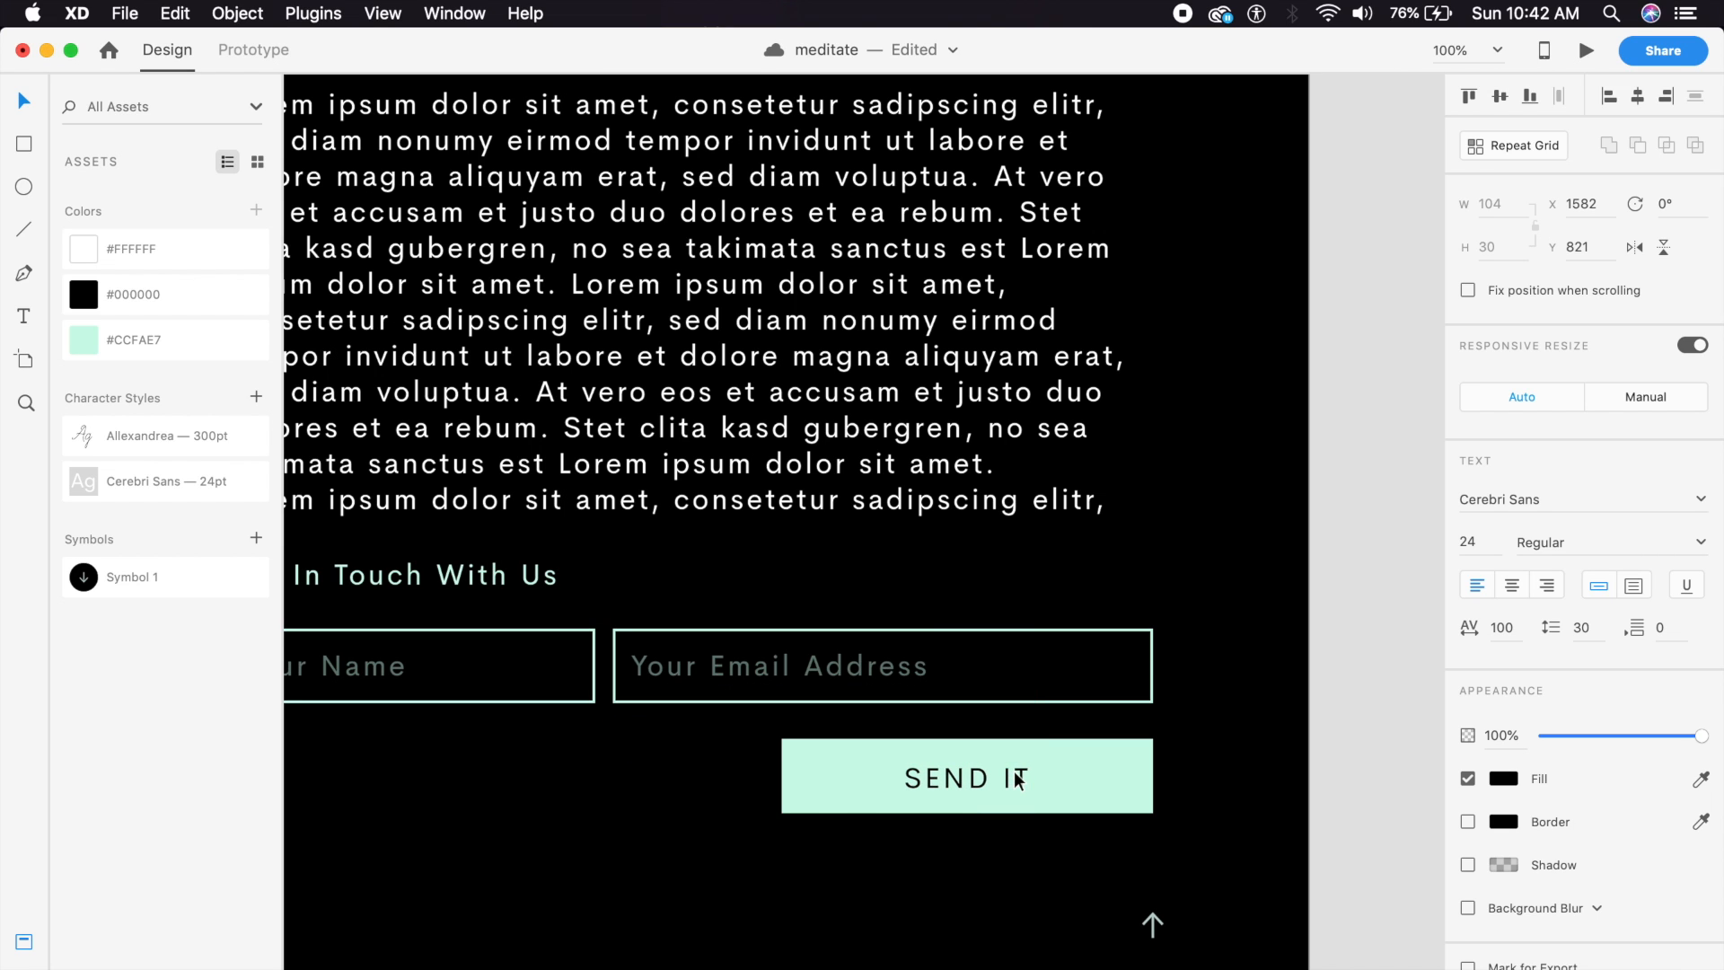
key("Up")
key("Up")
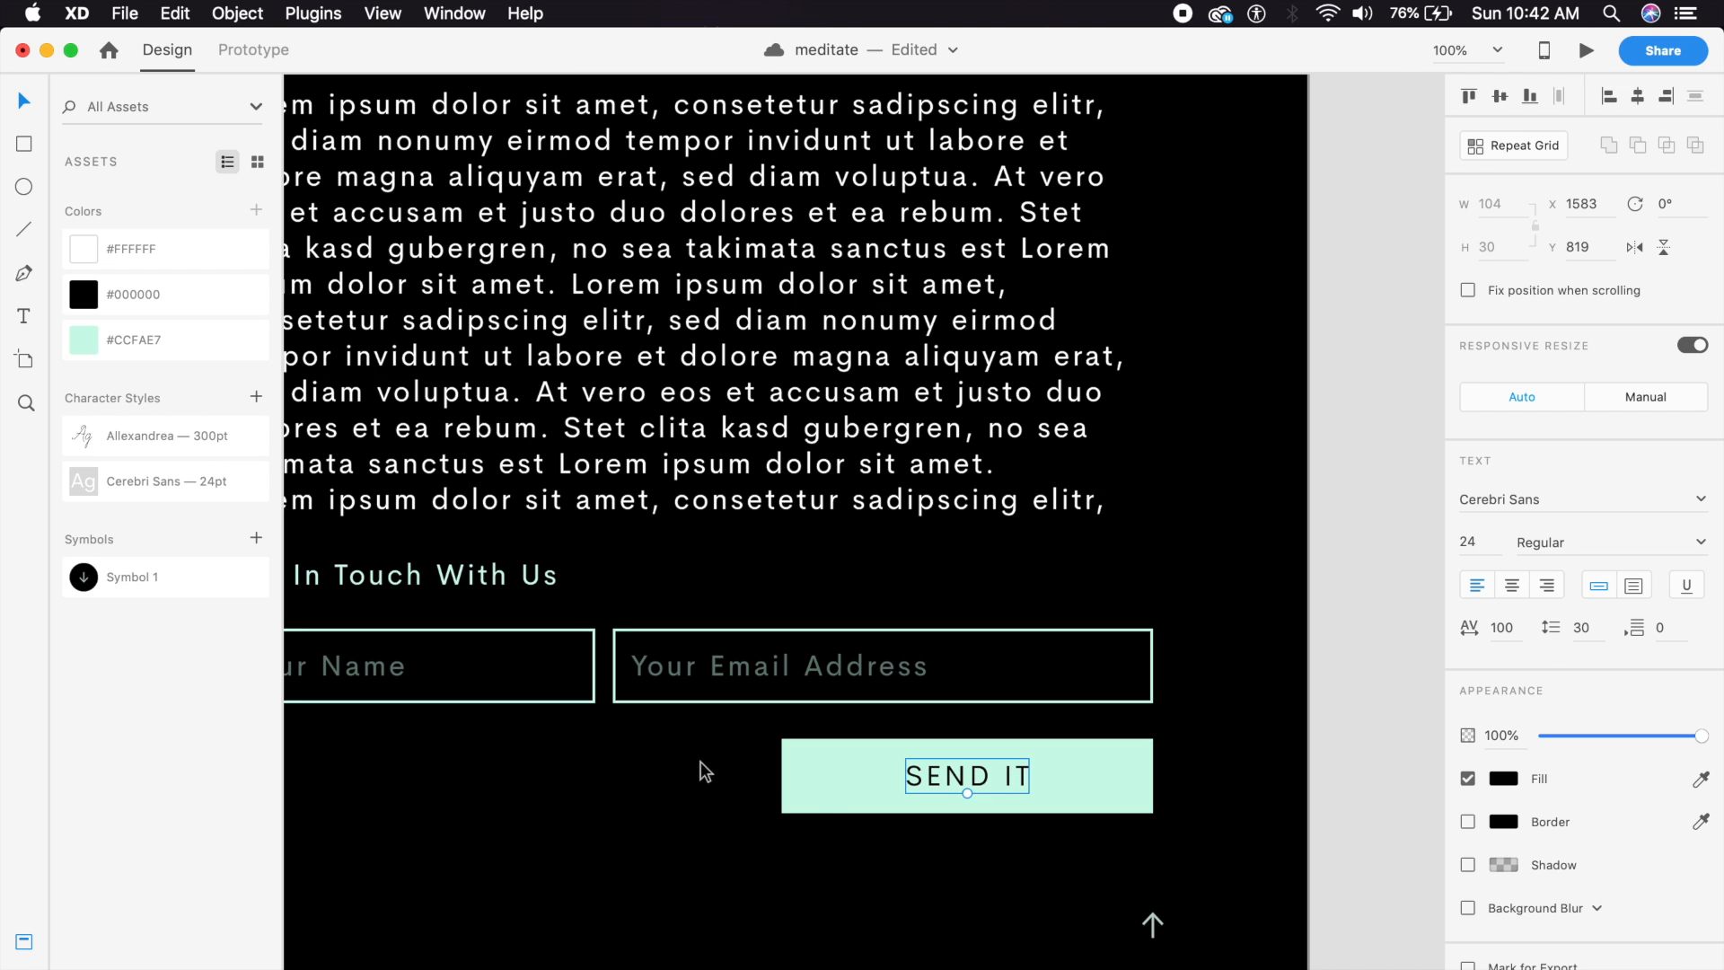
Narrow the mint button from its left side to about 196 wide and recentre "SEND IT" inside it at X 1640.
left_click(822, 796)
left_click_drag(781, 772, 872, 773)
left_click_drag(999, 784, 1039, 790)
left_click(885, 779)
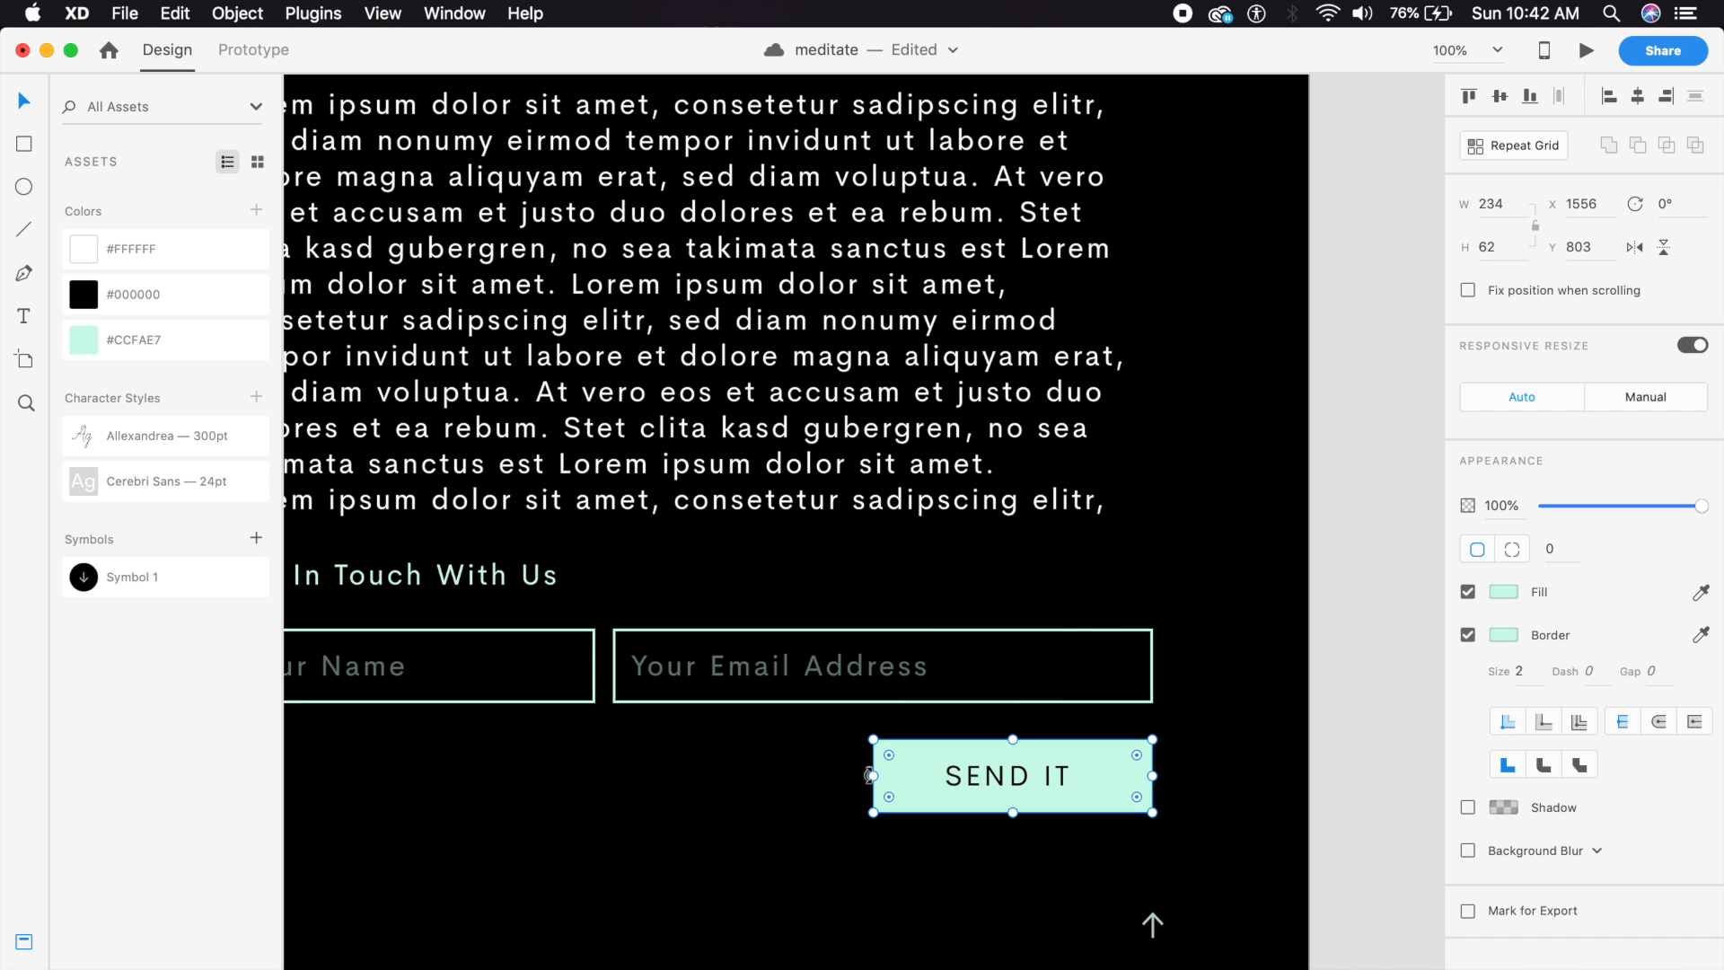
left_click_drag(877, 777, 992, 778)
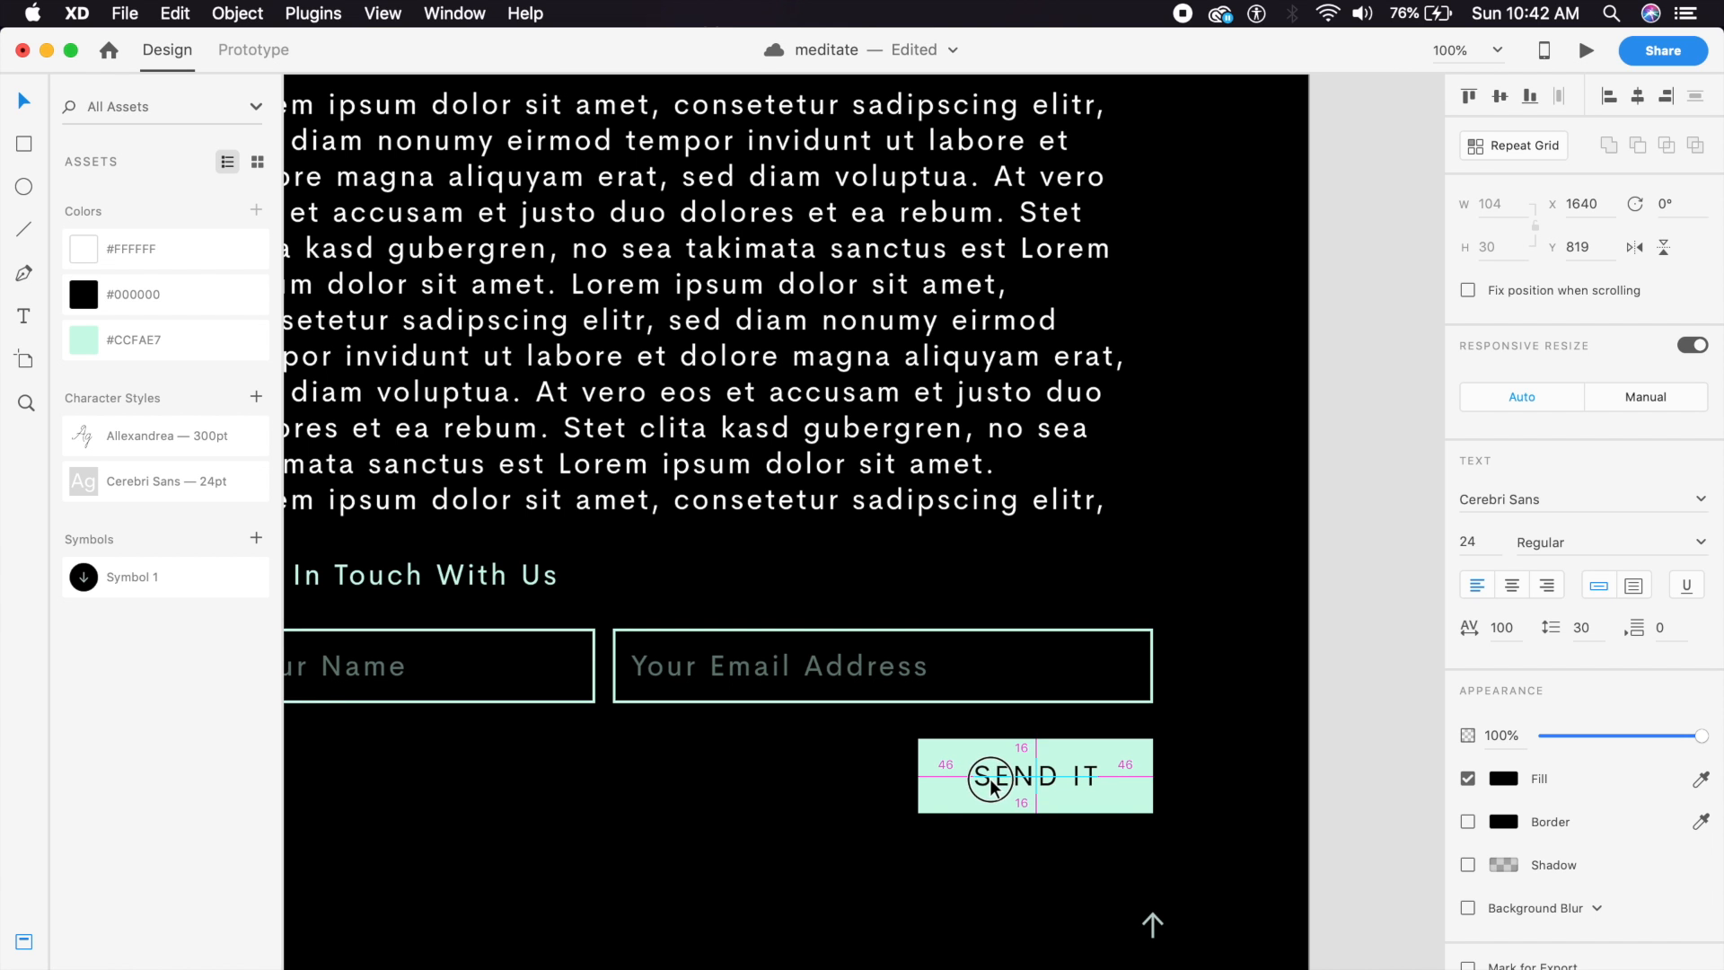
left_click(934, 829)
Change the "Book a Session" label in the sessions page header to "BOOK A SESSION".
key("super+minus")
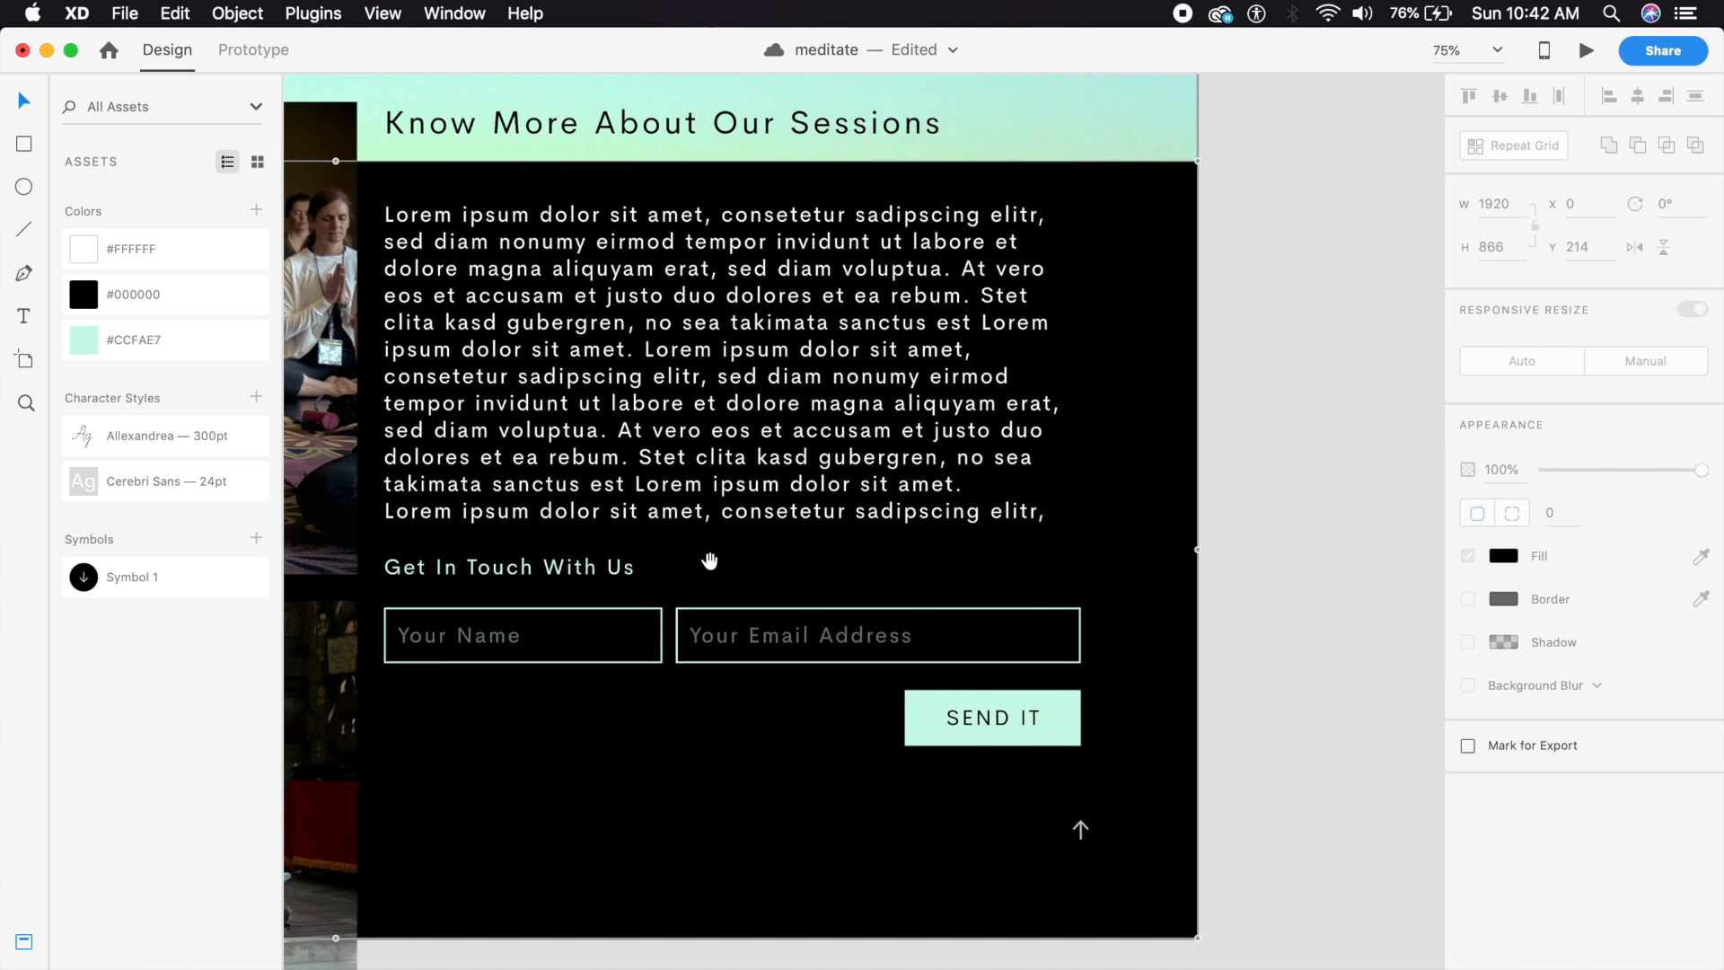
left_click_drag(710, 562, 863, 733)
left_click_drag(746, 534, 860, 635)
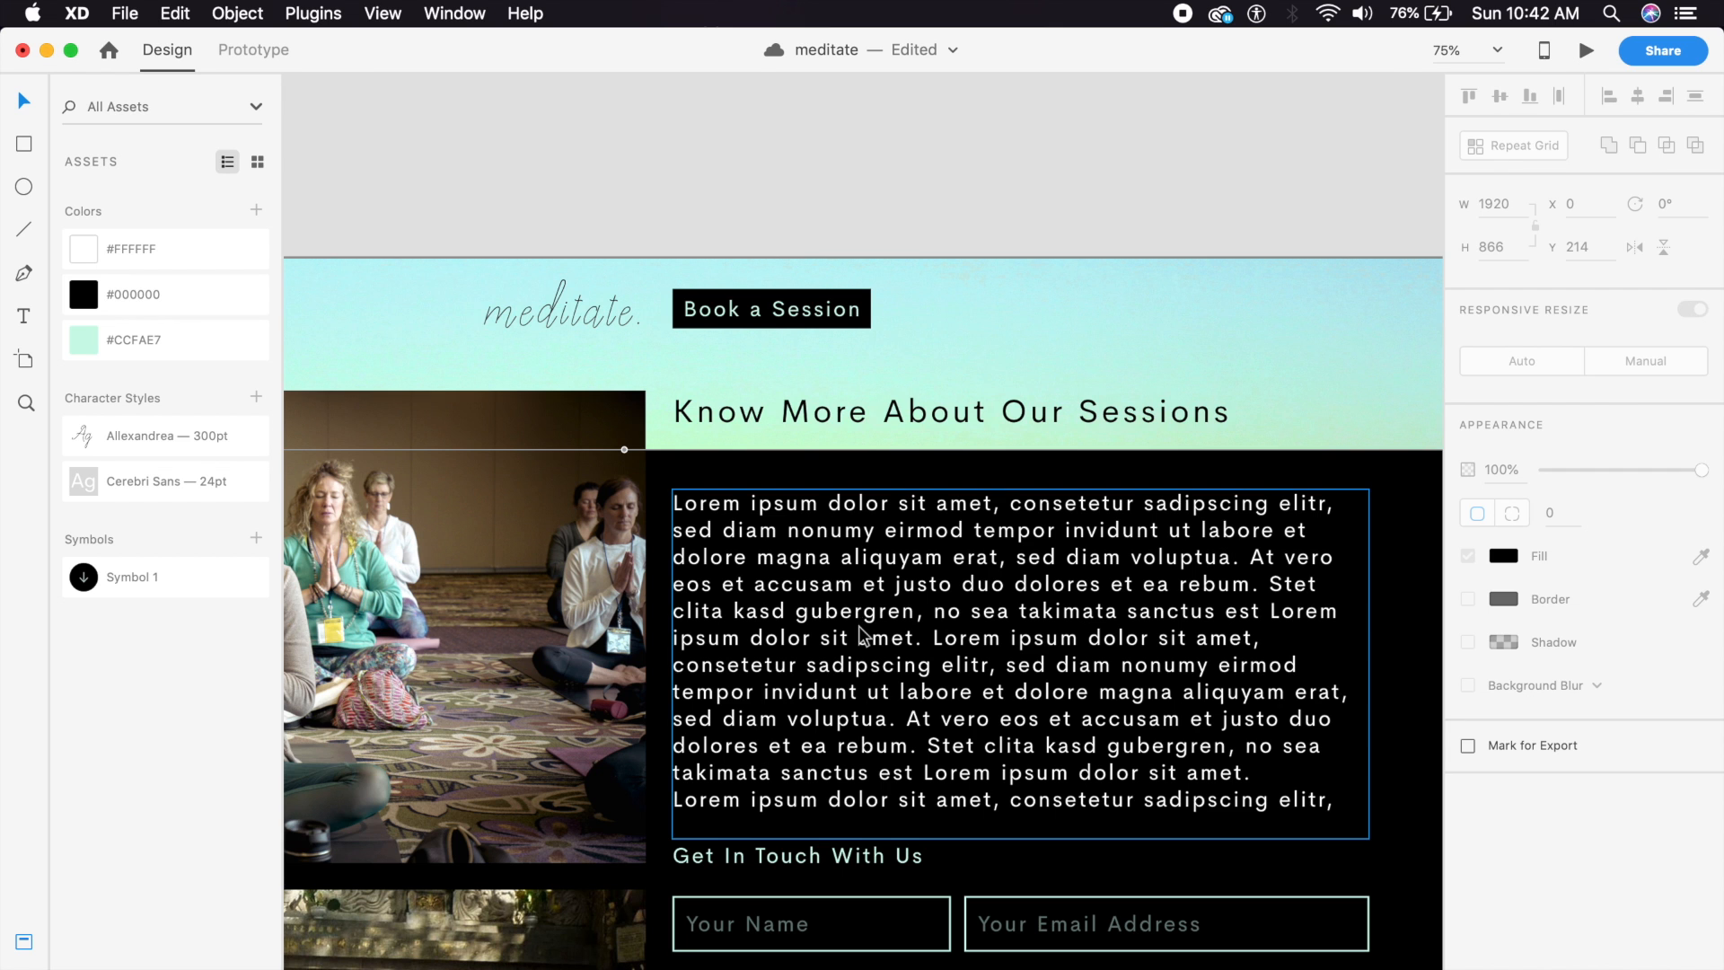
key("super+plus")
left_click_drag(697, 454, 789, 624)
key("super+plus")
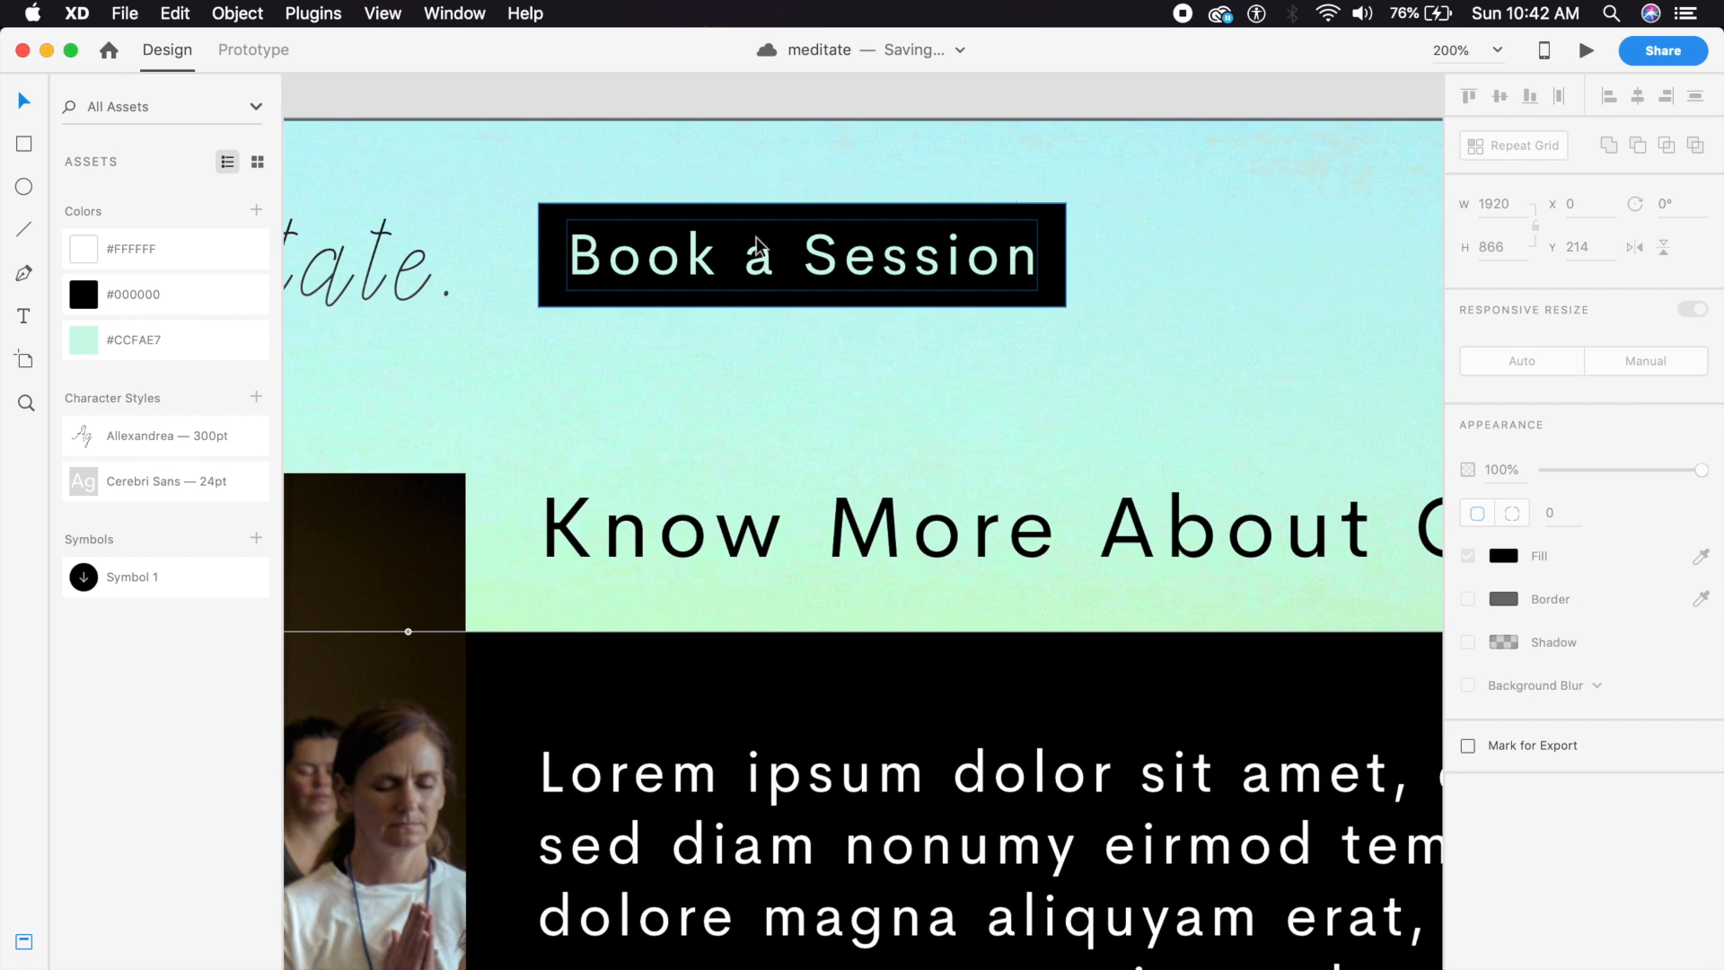
double_click(706, 270)
double_click(707, 269)
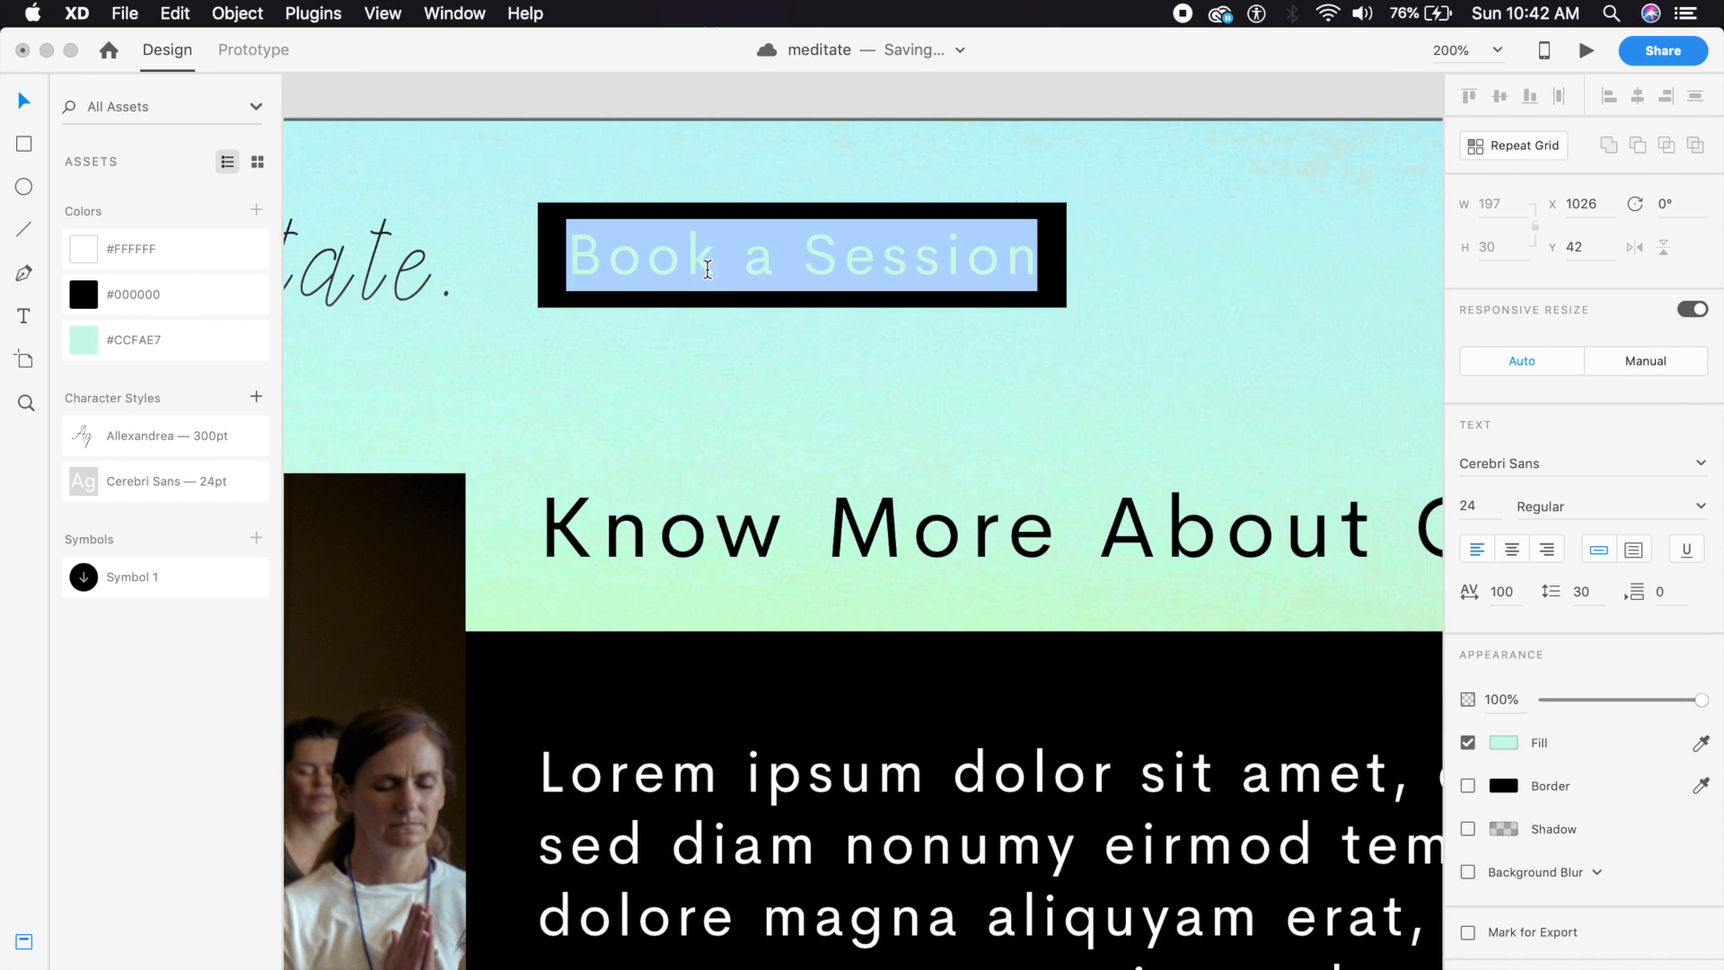
type("BO")
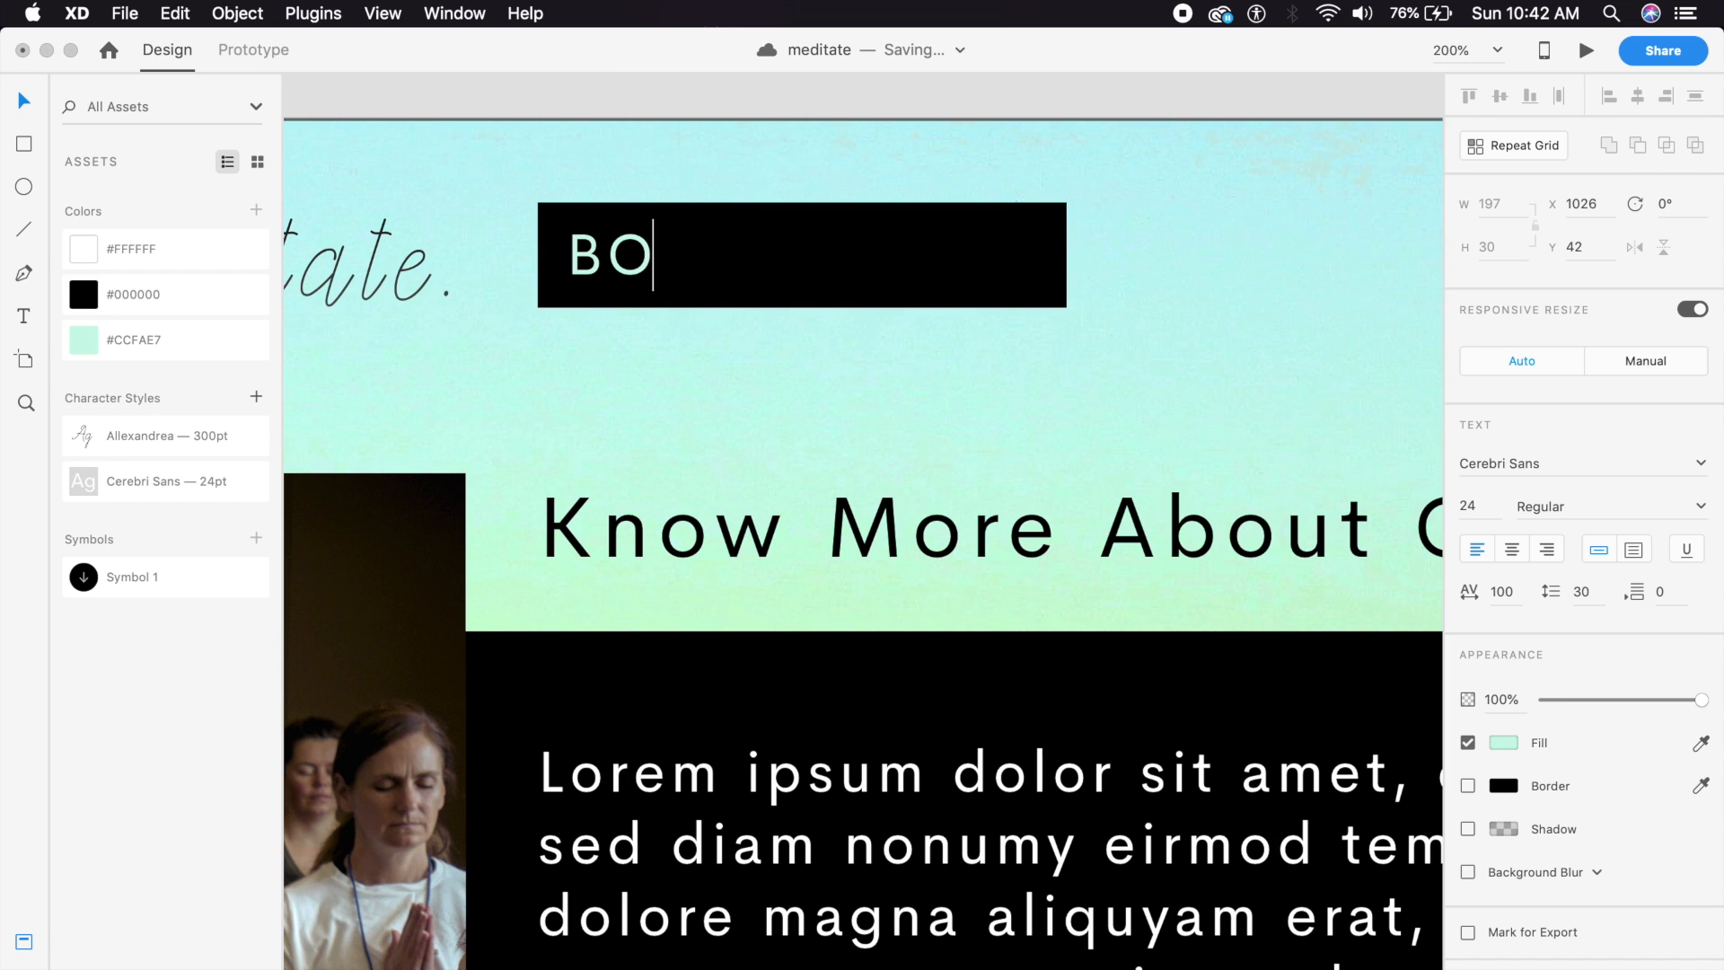
type("OK A SESSION")
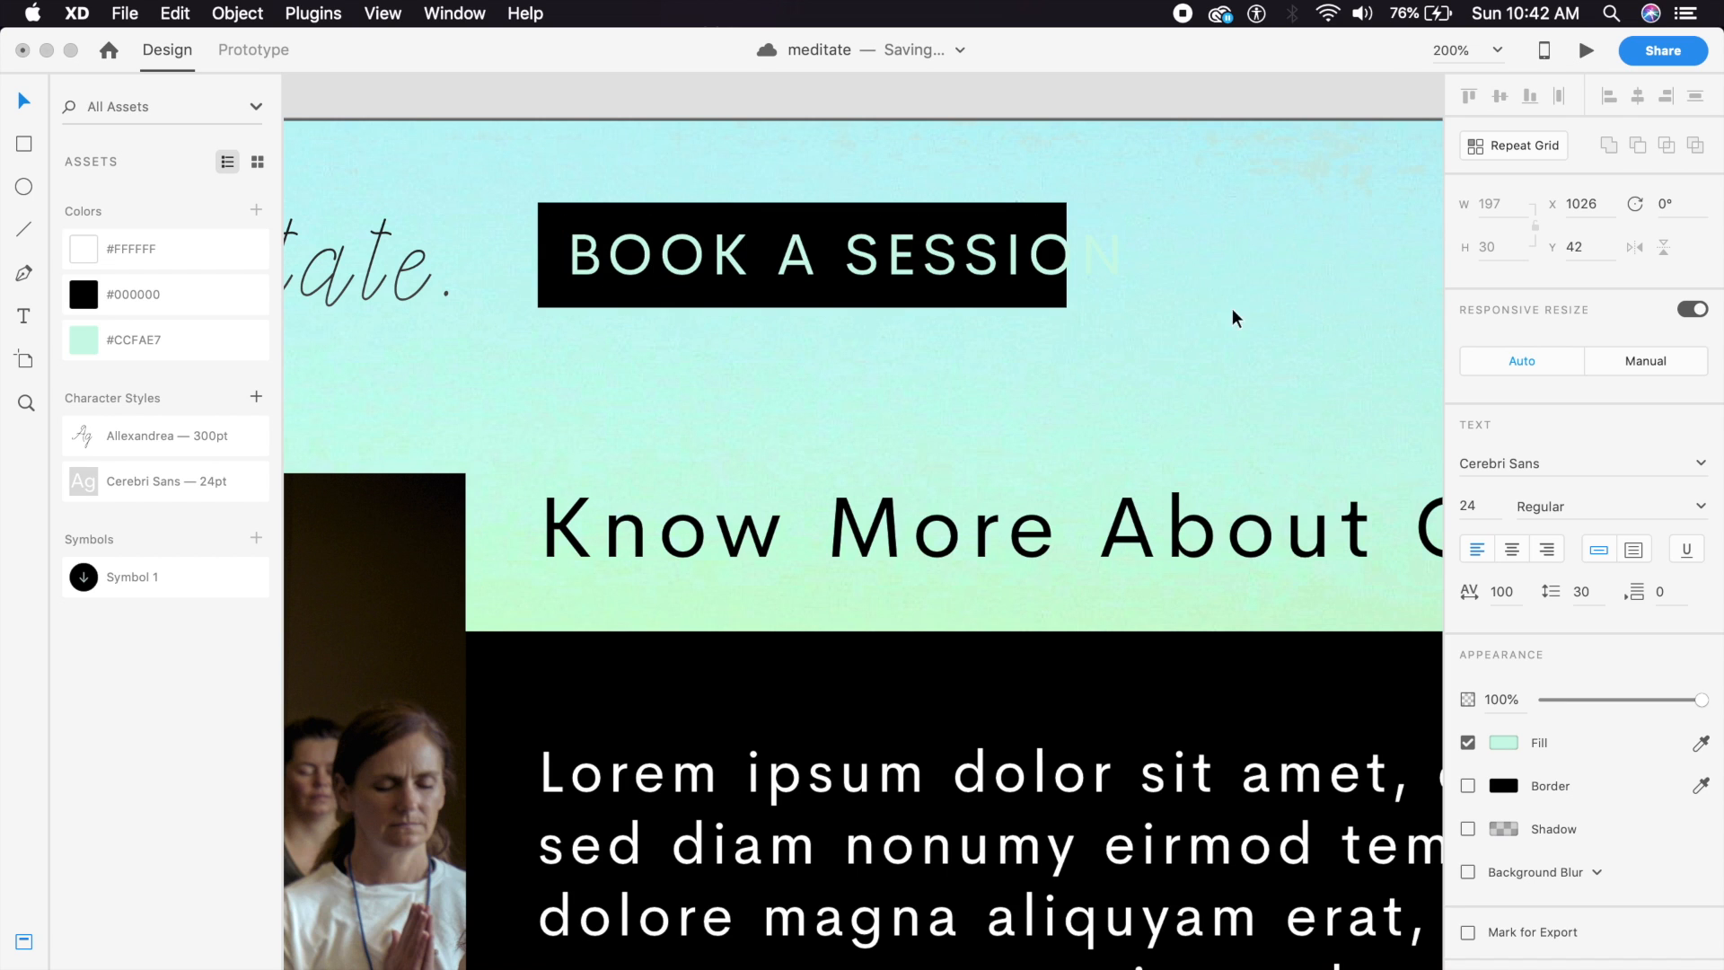
left_click(1234, 315)
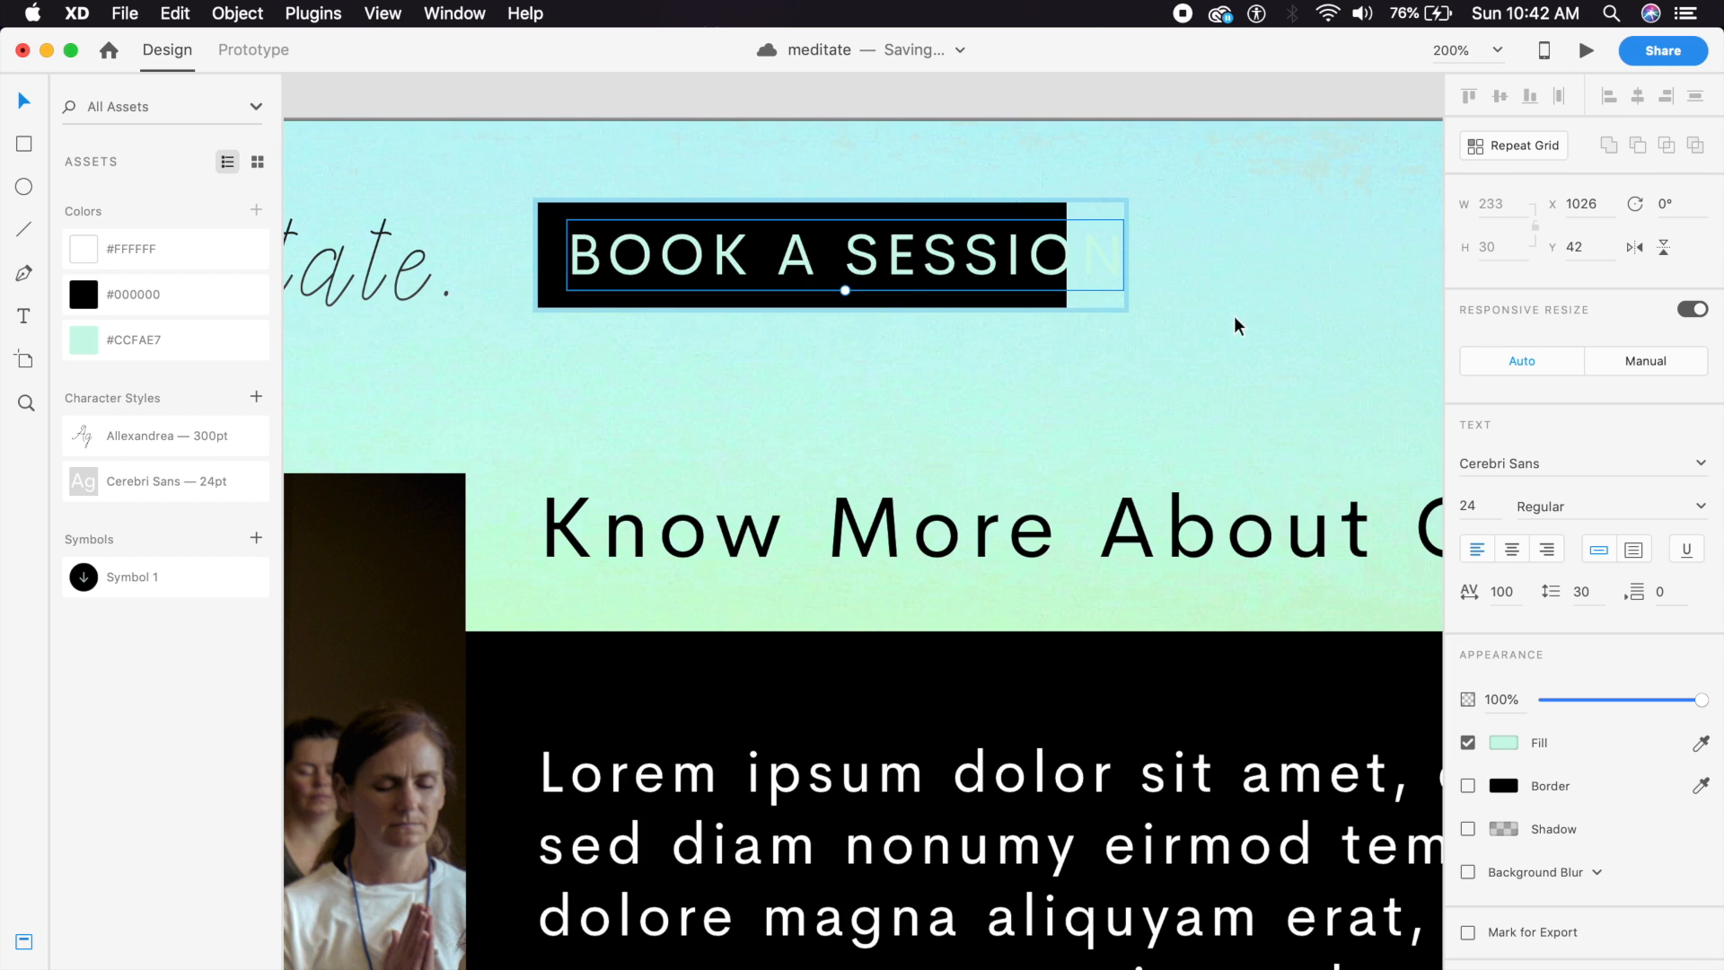
Widen the black rectangle behind the sessions page's "BOOK A SESSION" label to the right and centre the label in it.
left_click(937, 300)
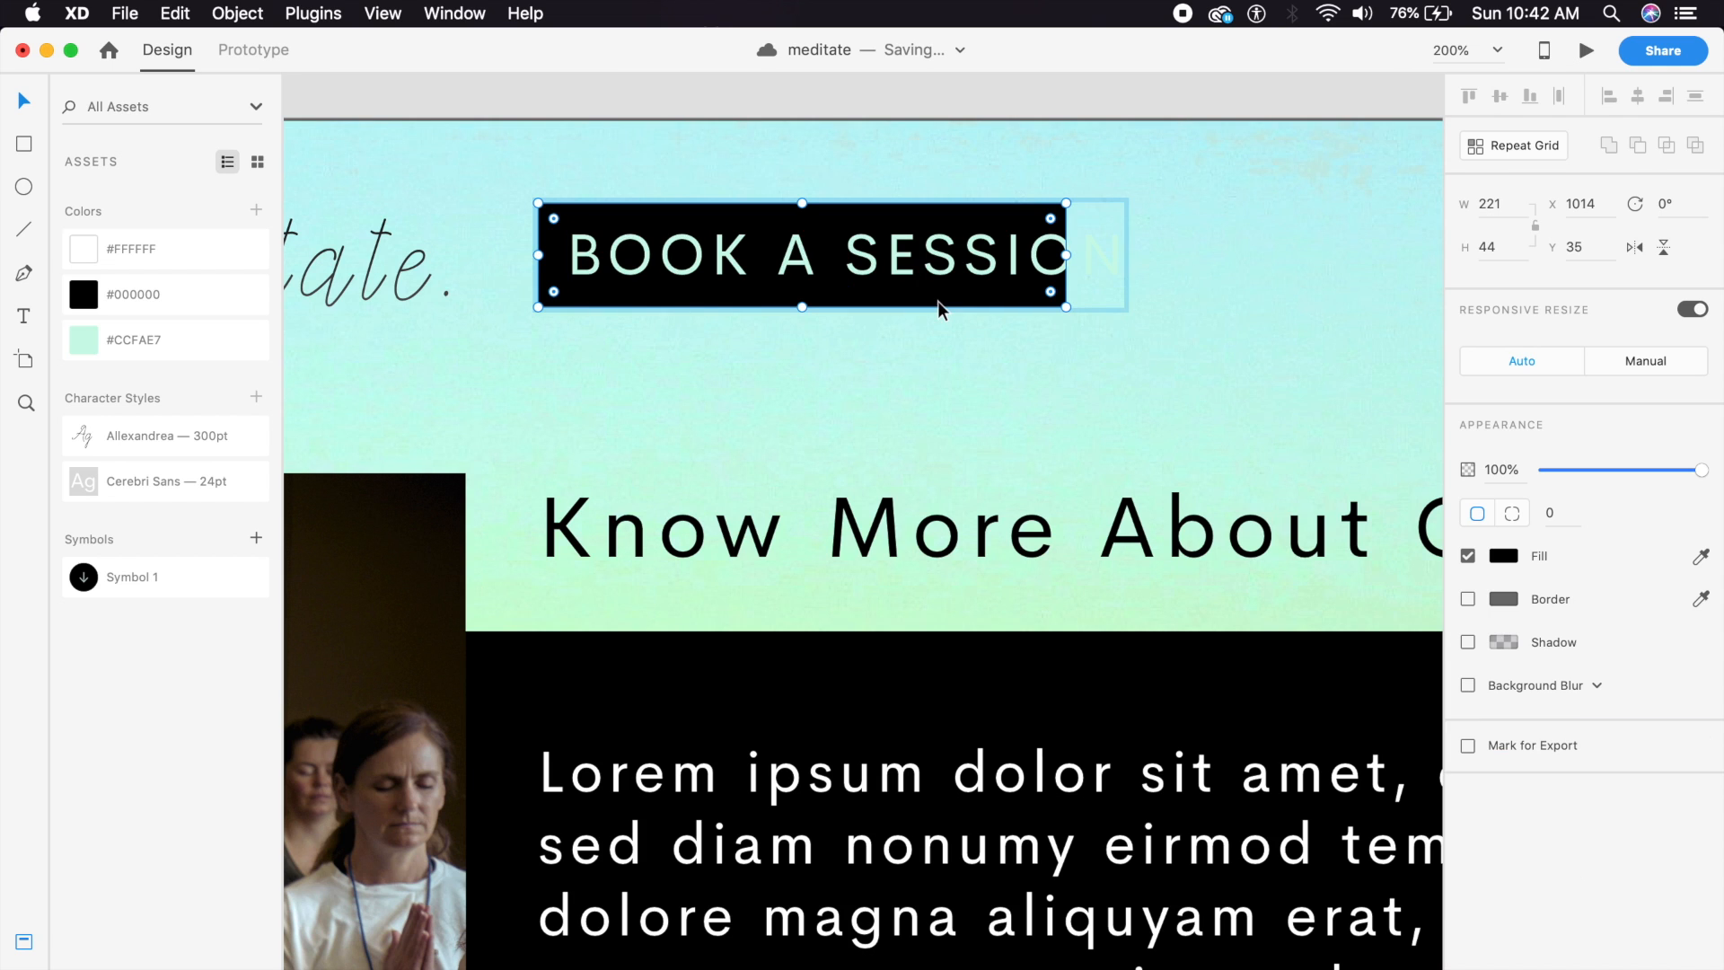
mouse_move(1067, 255)
left_mouse_down()
mouse_move(1147, 256)
mouse_move(1063, 267)
left_mouse_up()
left_click(1070, 267)
left_click(1025, 363)
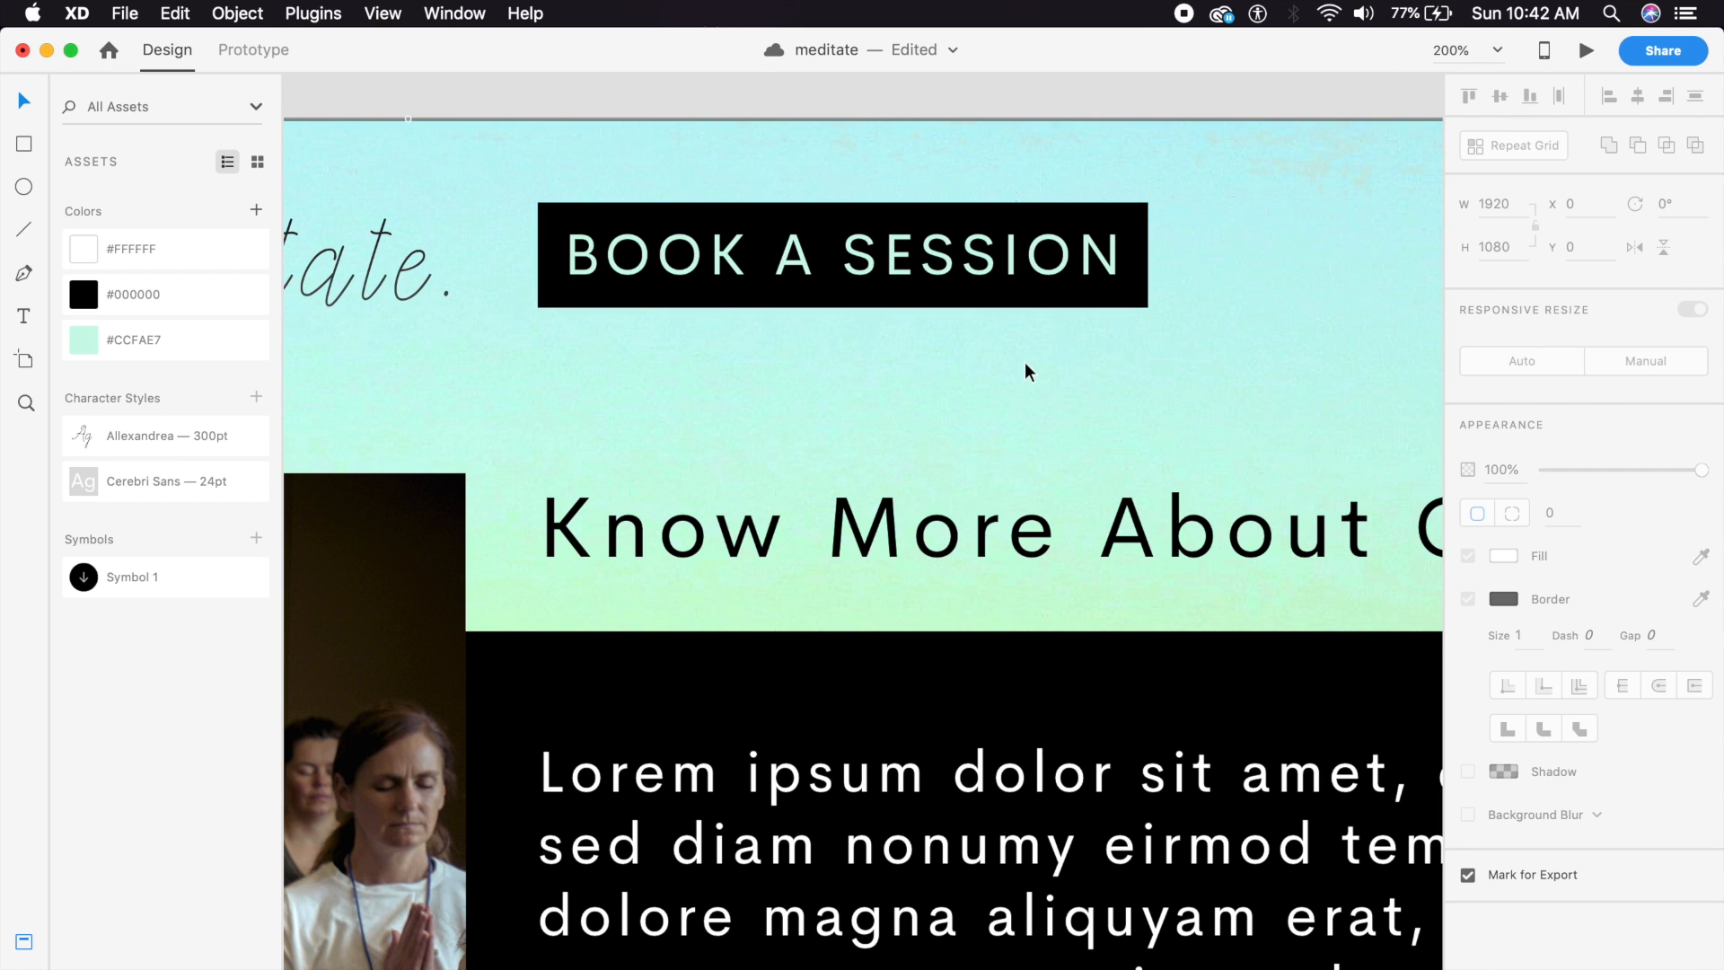
Change the "Book a Session" label beside "contact" in the home page navigation to "BOOK A SESSION".
key("super+minus")
key("super+minus")
key("super+minus")
left_click_drag(1022, 681, 1013, 551)
key("super+minus")
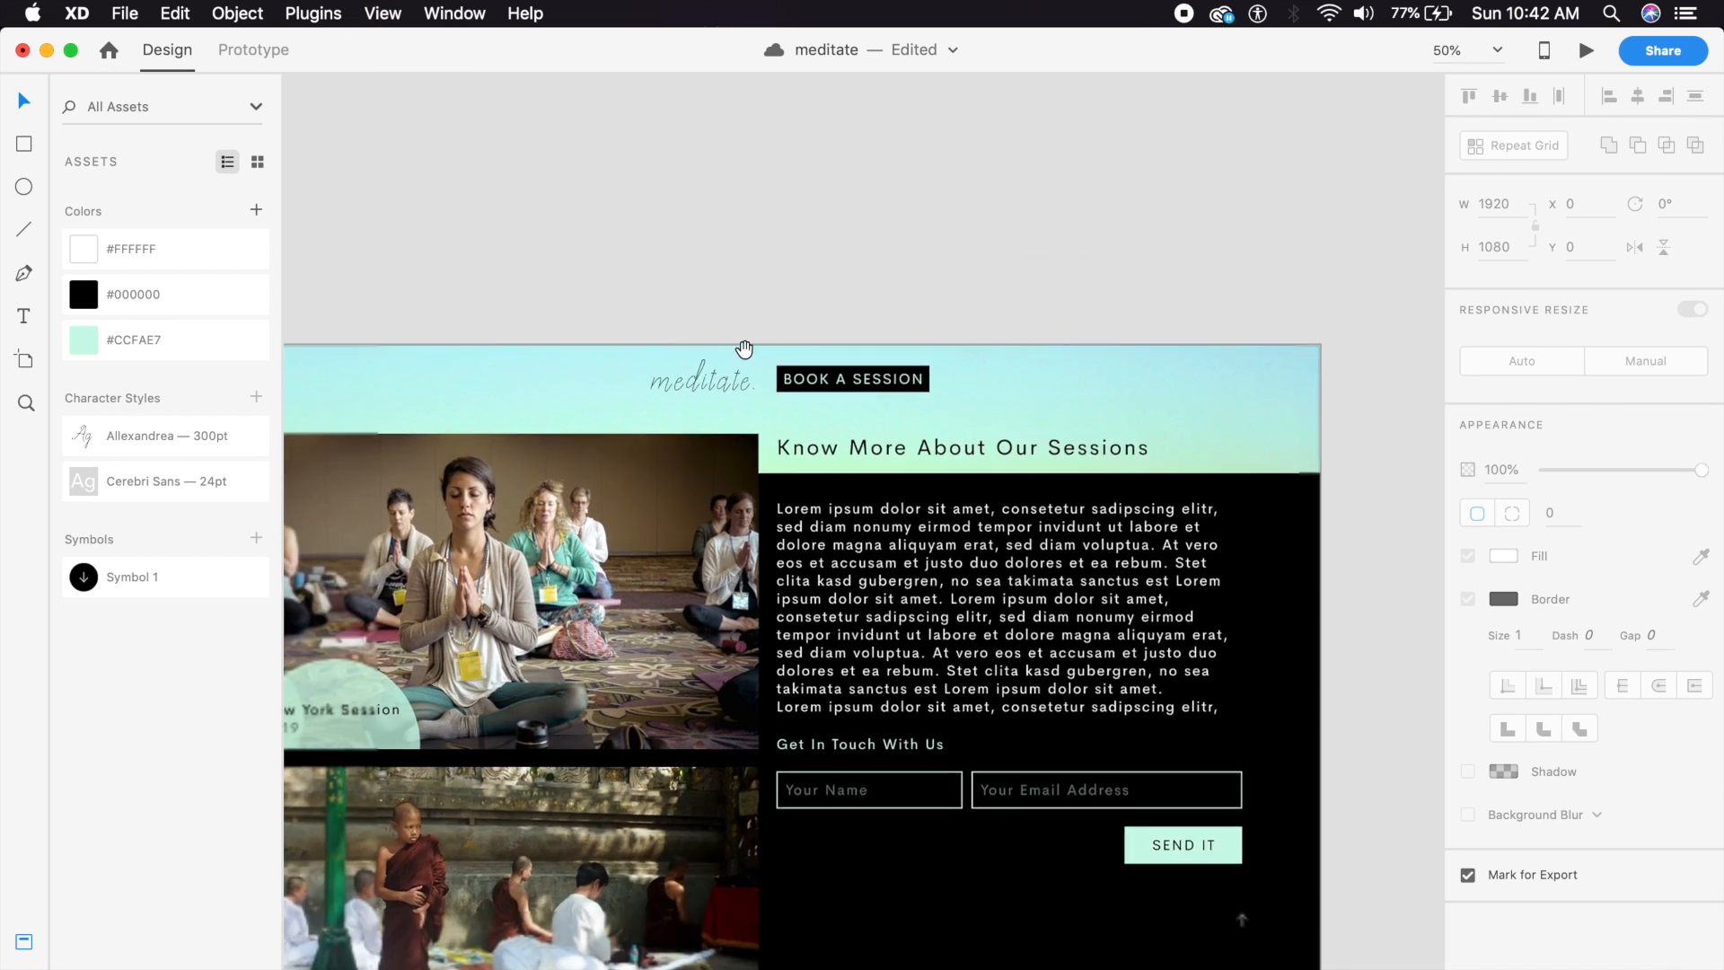
left_click_drag(588, 395, 870, 441)
left_click_drag(365, 532, 1077, 431)
left_click_drag(654, 408, 795, 451)
key("super+plus")
double_click(781, 297)
double_click(783, 298)
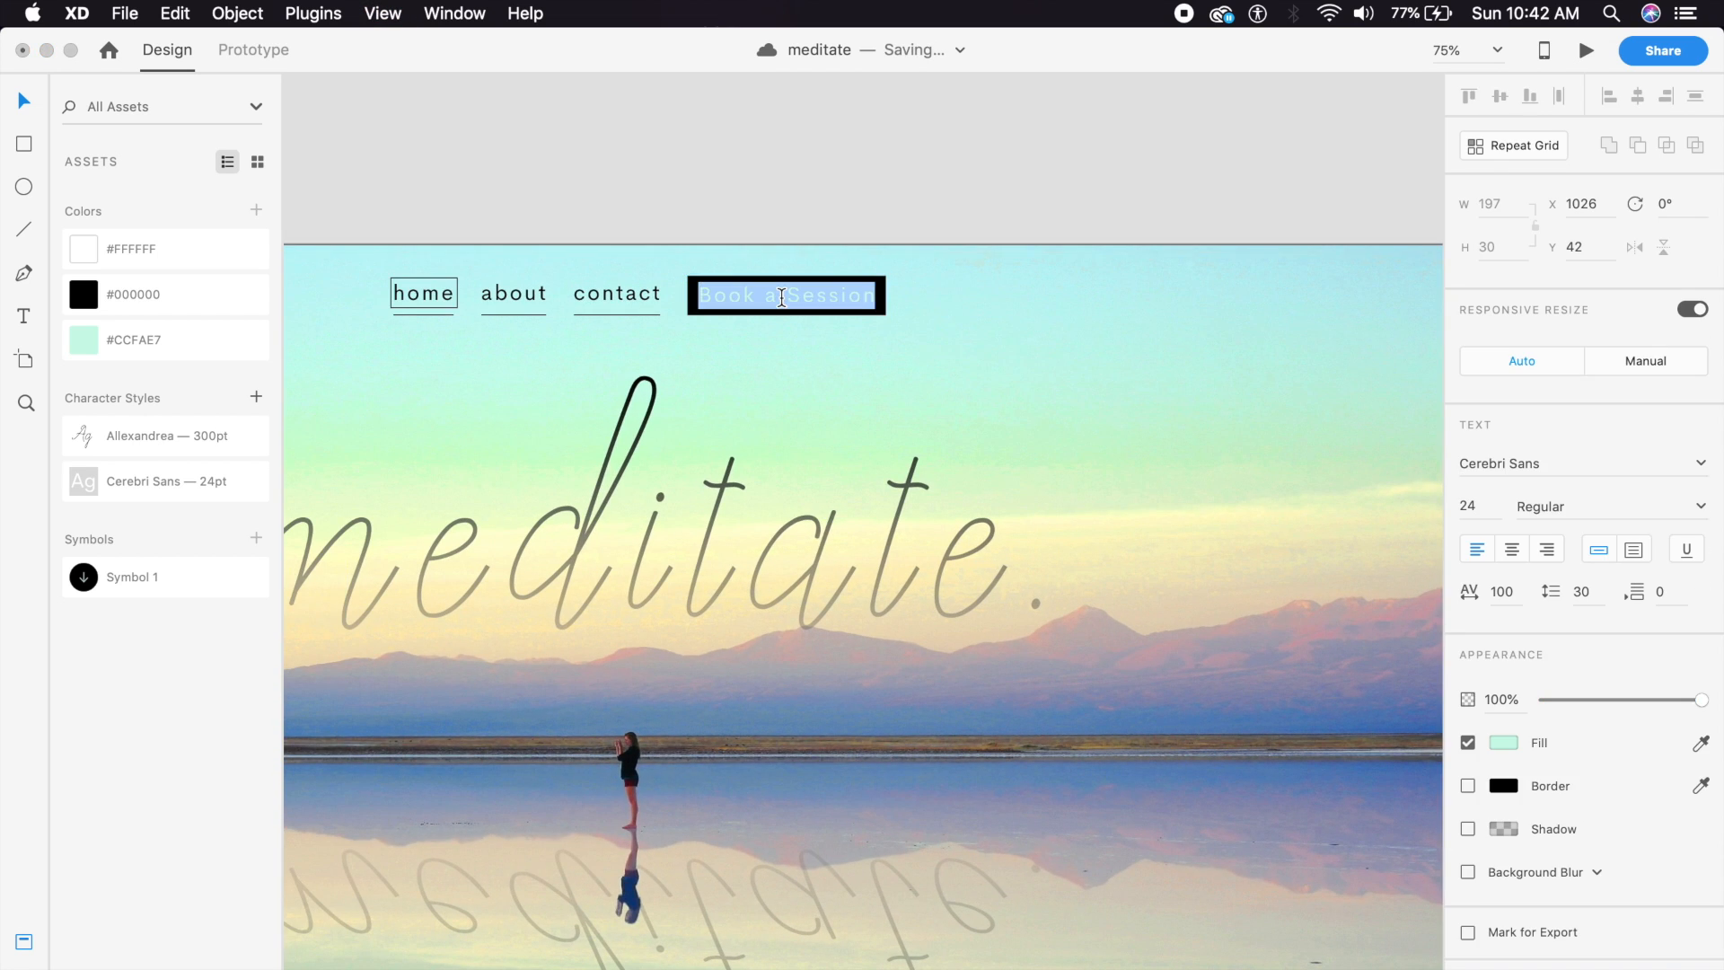
type("BOOK A SESSIO")
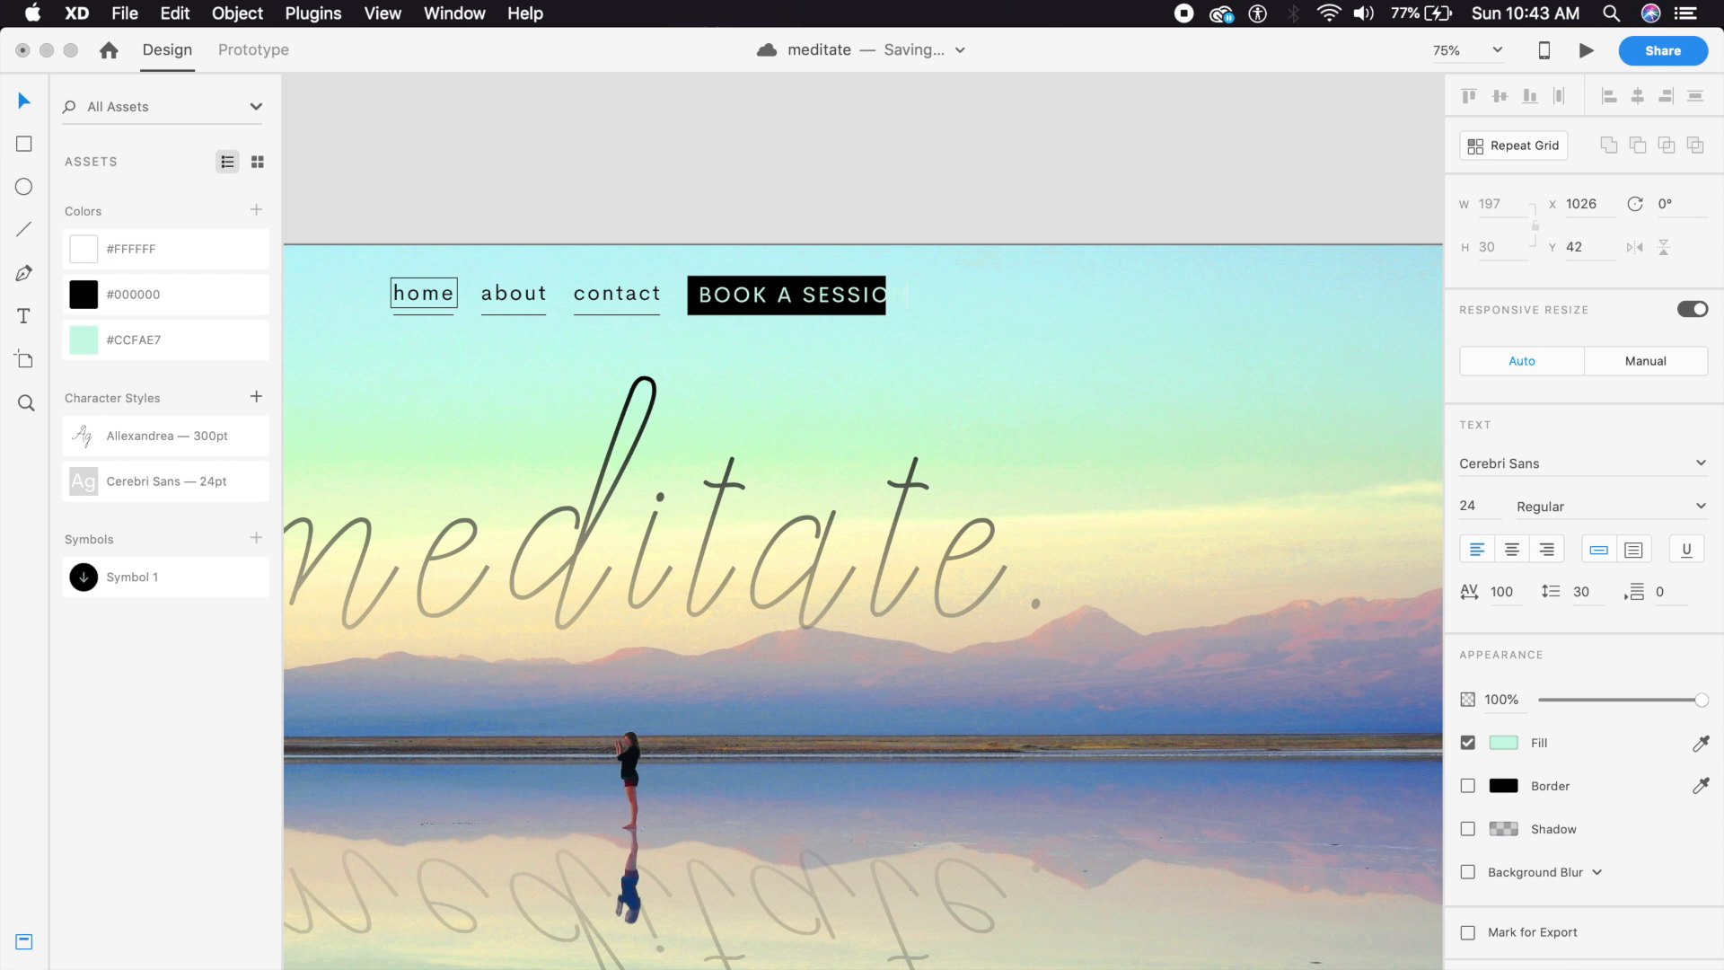
Widen the home page button's black rectangle to 262 and centre its "BOOK A SESSION" label at X 1029.
left_click(883, 310)
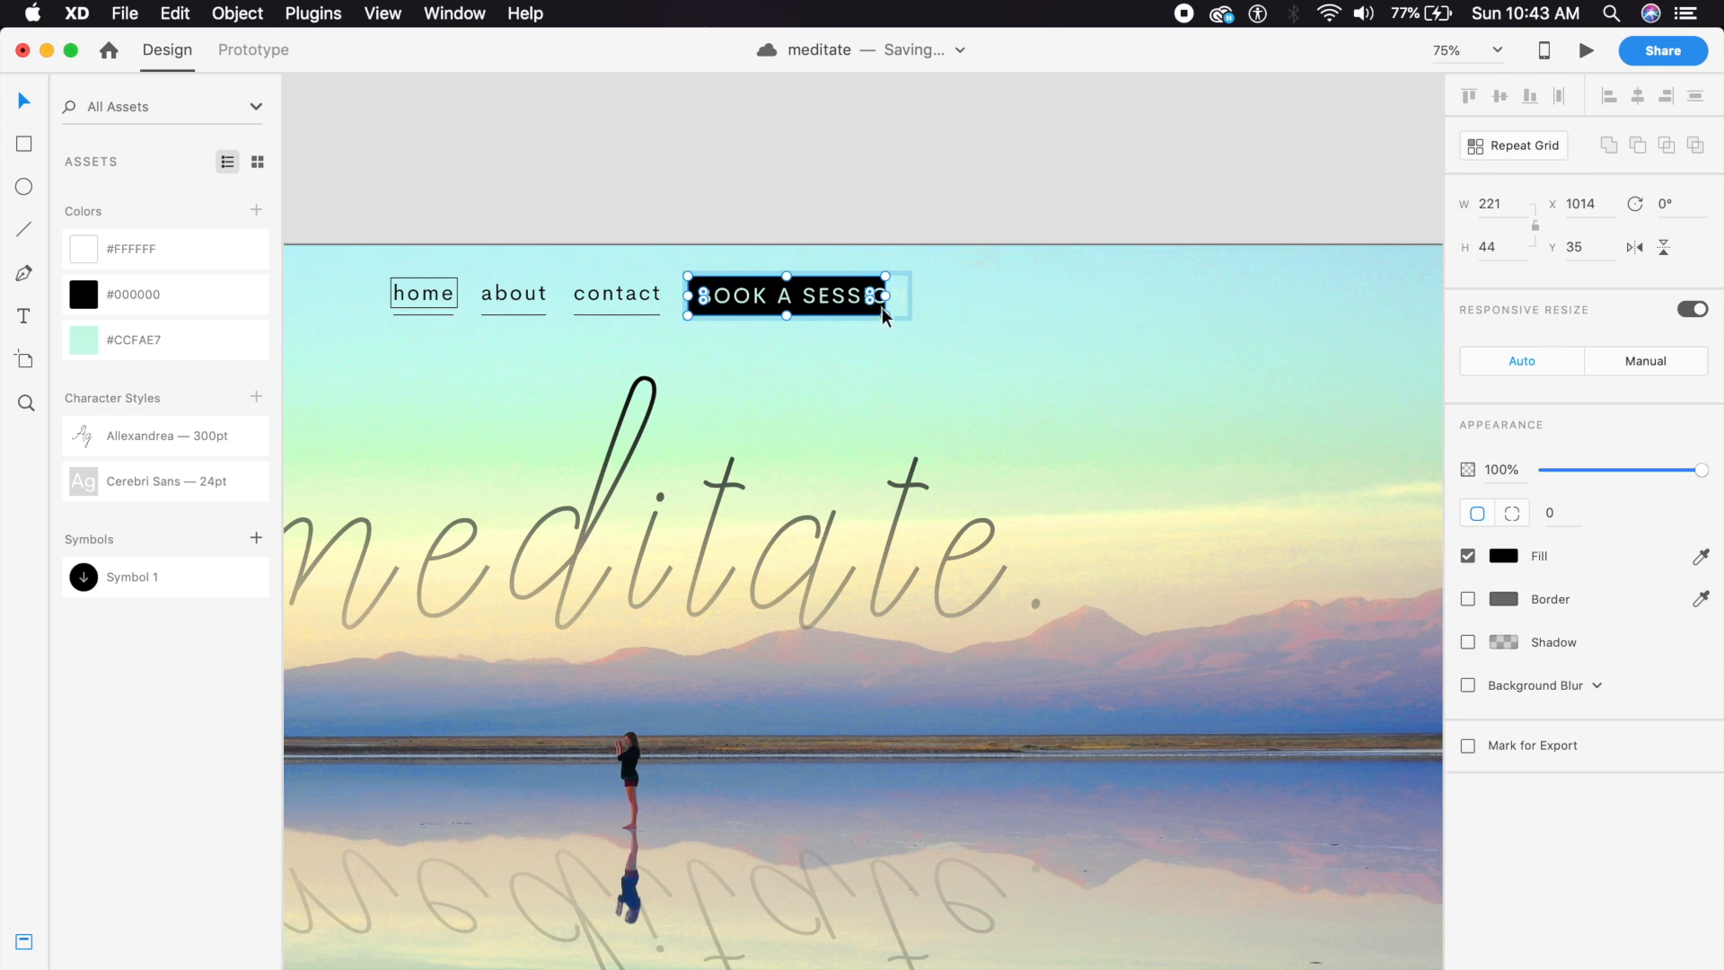
left_click_drag(898, 297, 924, 297)
left_click(873, 302)
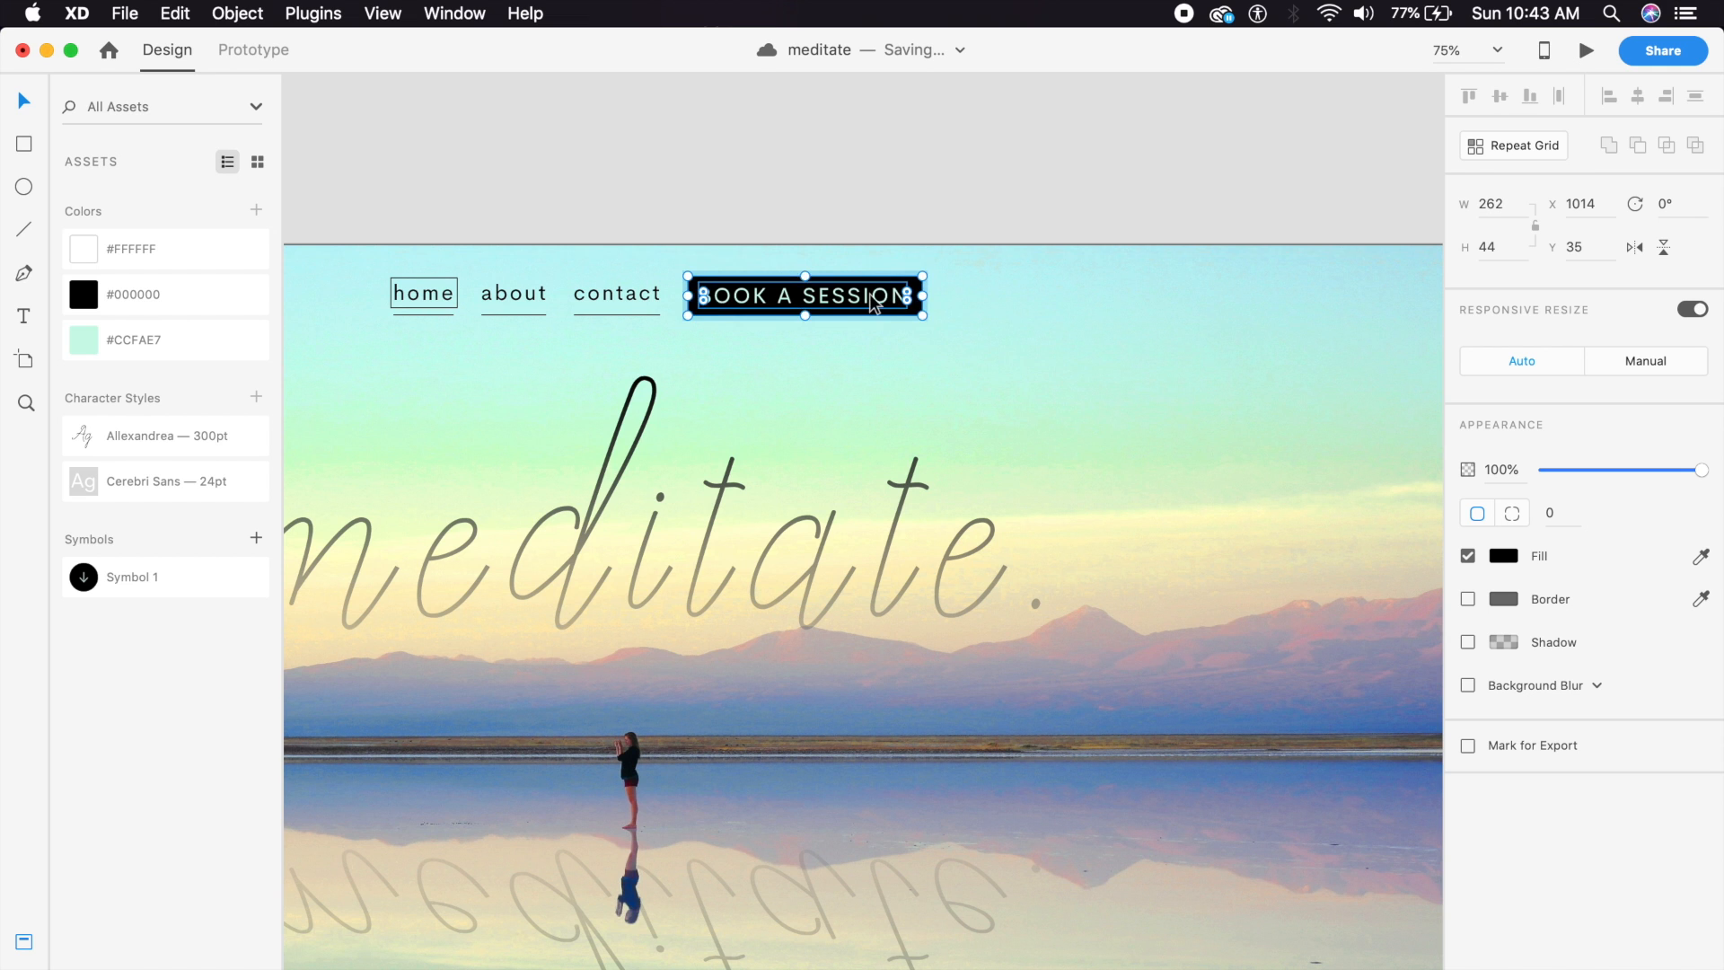
key("Right")
key("Right")
key("Right")
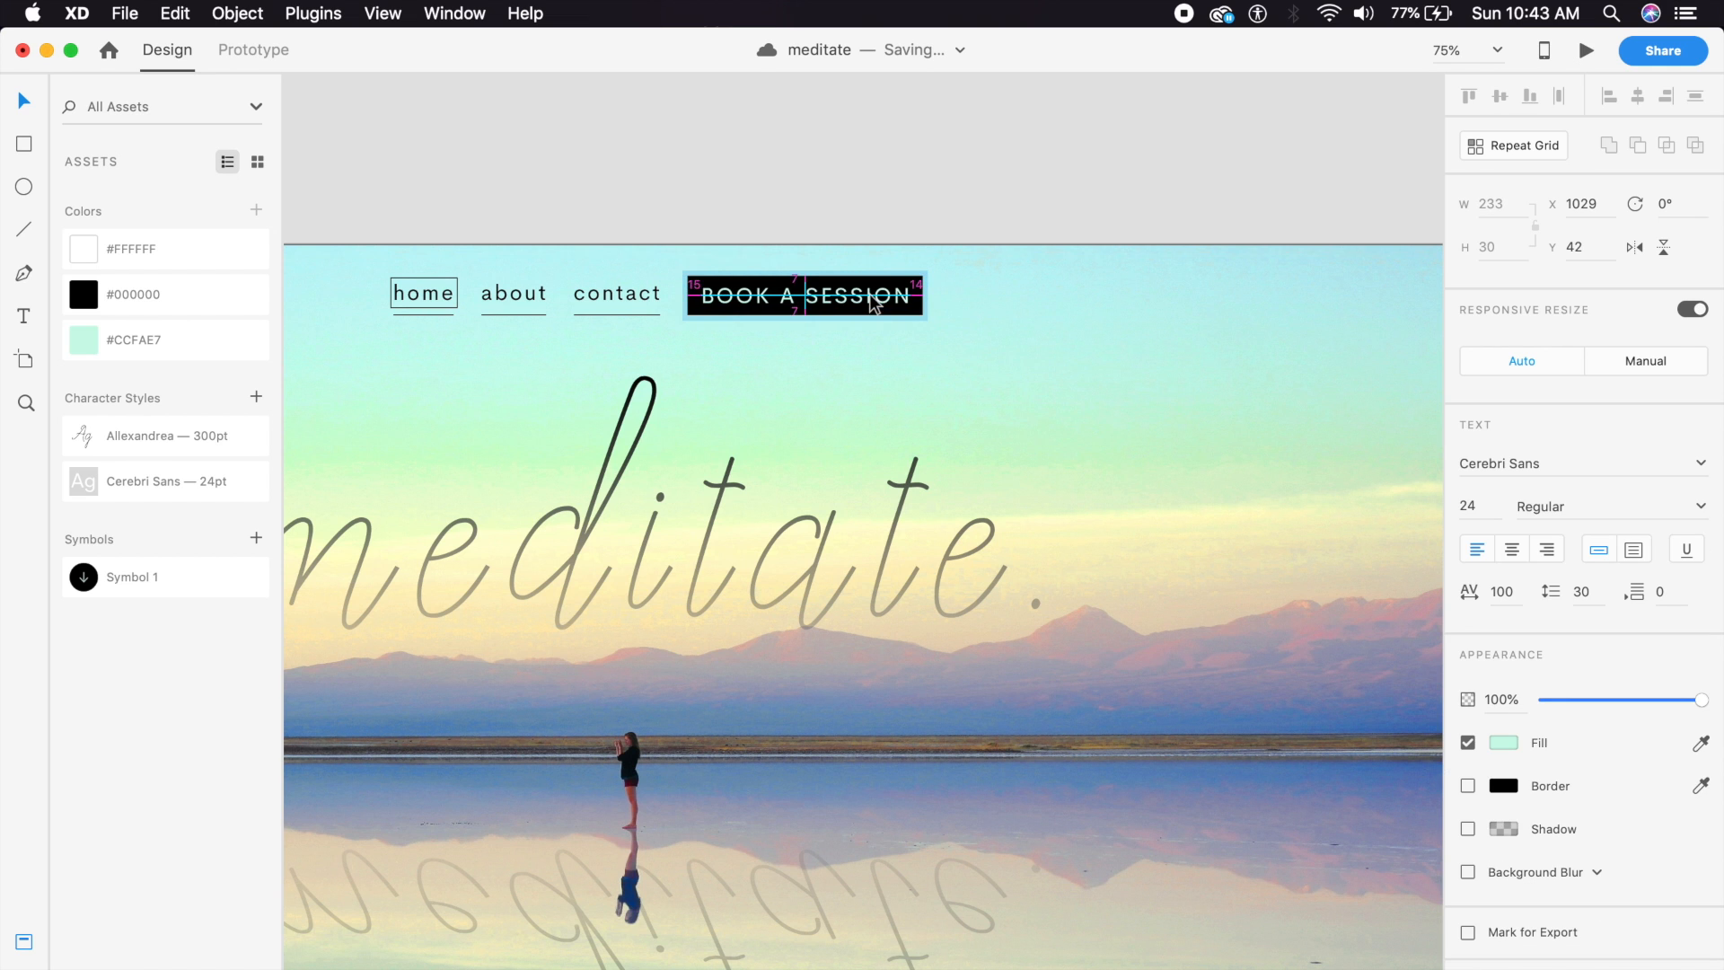
Review the sessions page's contact form and the empty area beneath its input fields.
left_click(979, 183)
key("super+minus")
left_click_drag(1258, 531, 1006, 467)
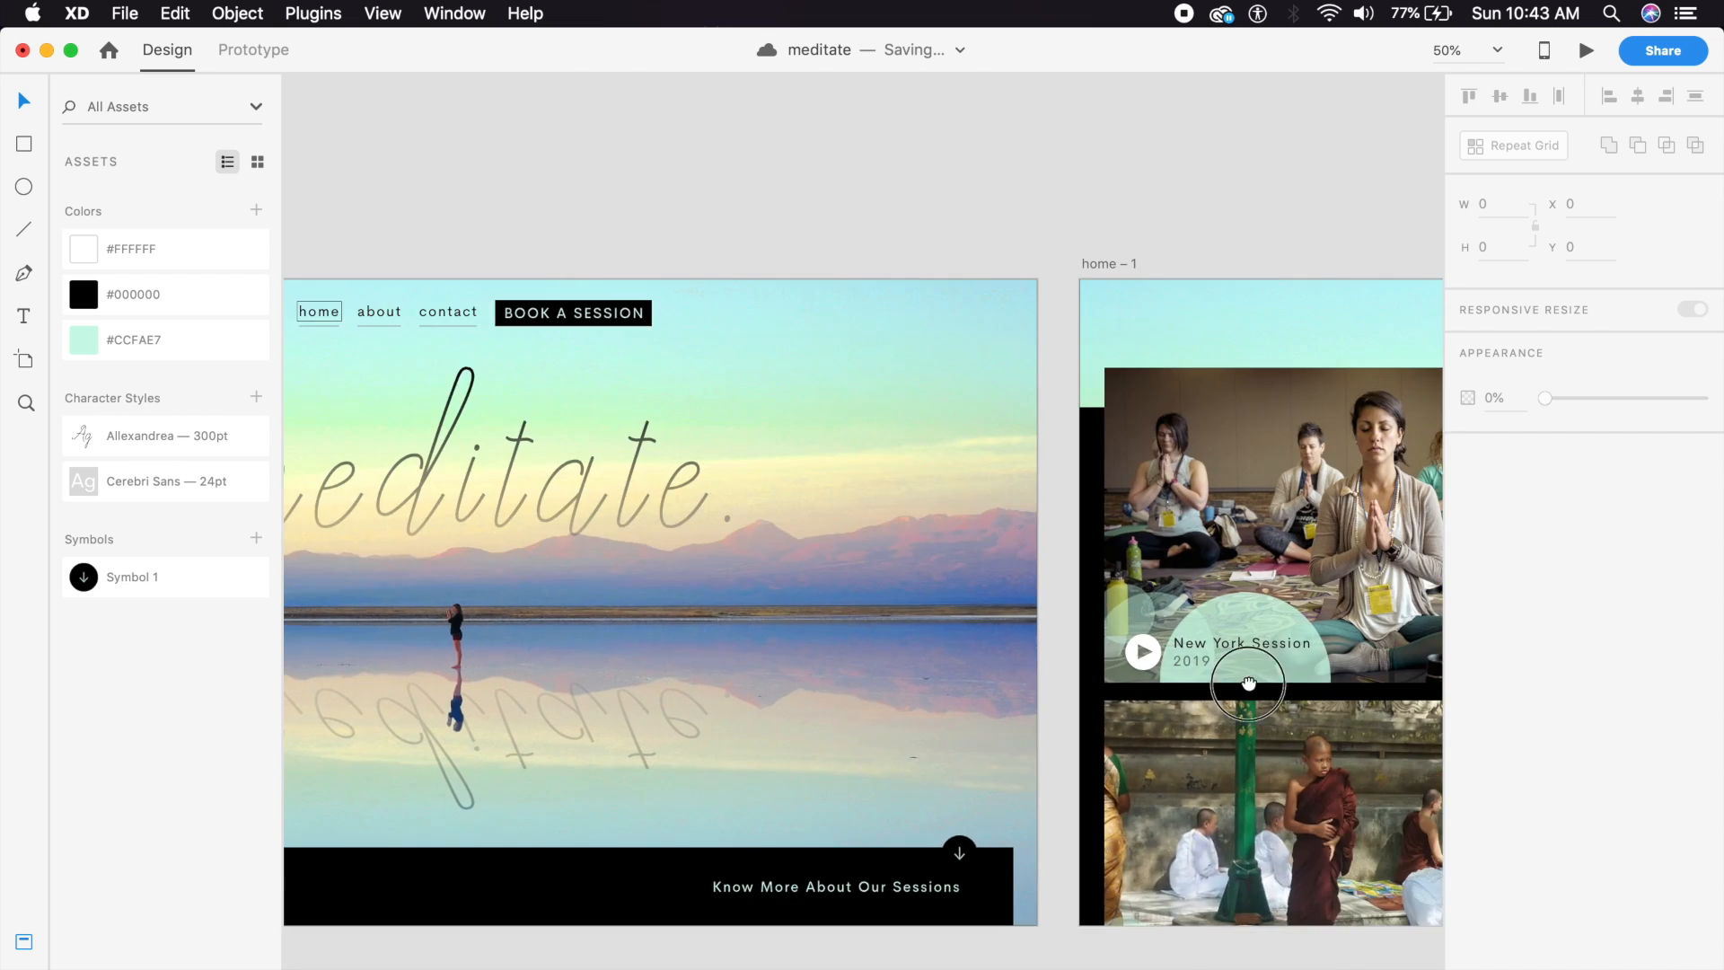
left_click_drag(1249, 683, 344, 658)
left_click_drag(720, 625, 693, 591)
key("super+plus")
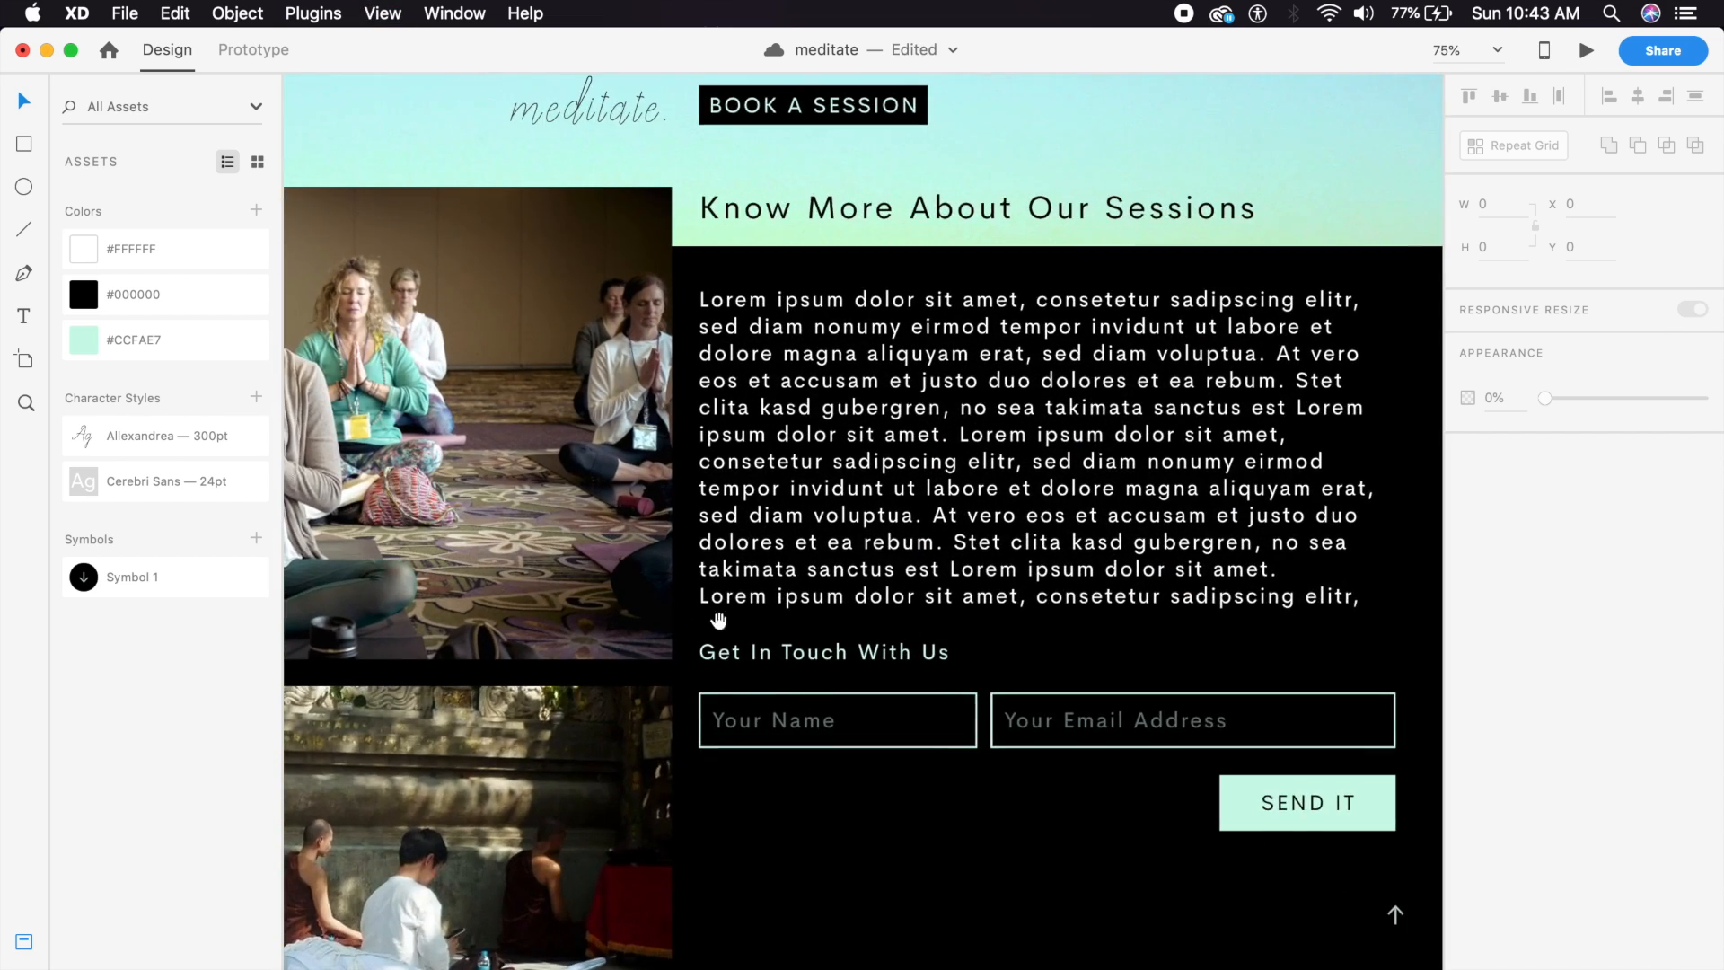
scroll(718, 621, "down", 2)
scroll(718, 620, "right", 1)
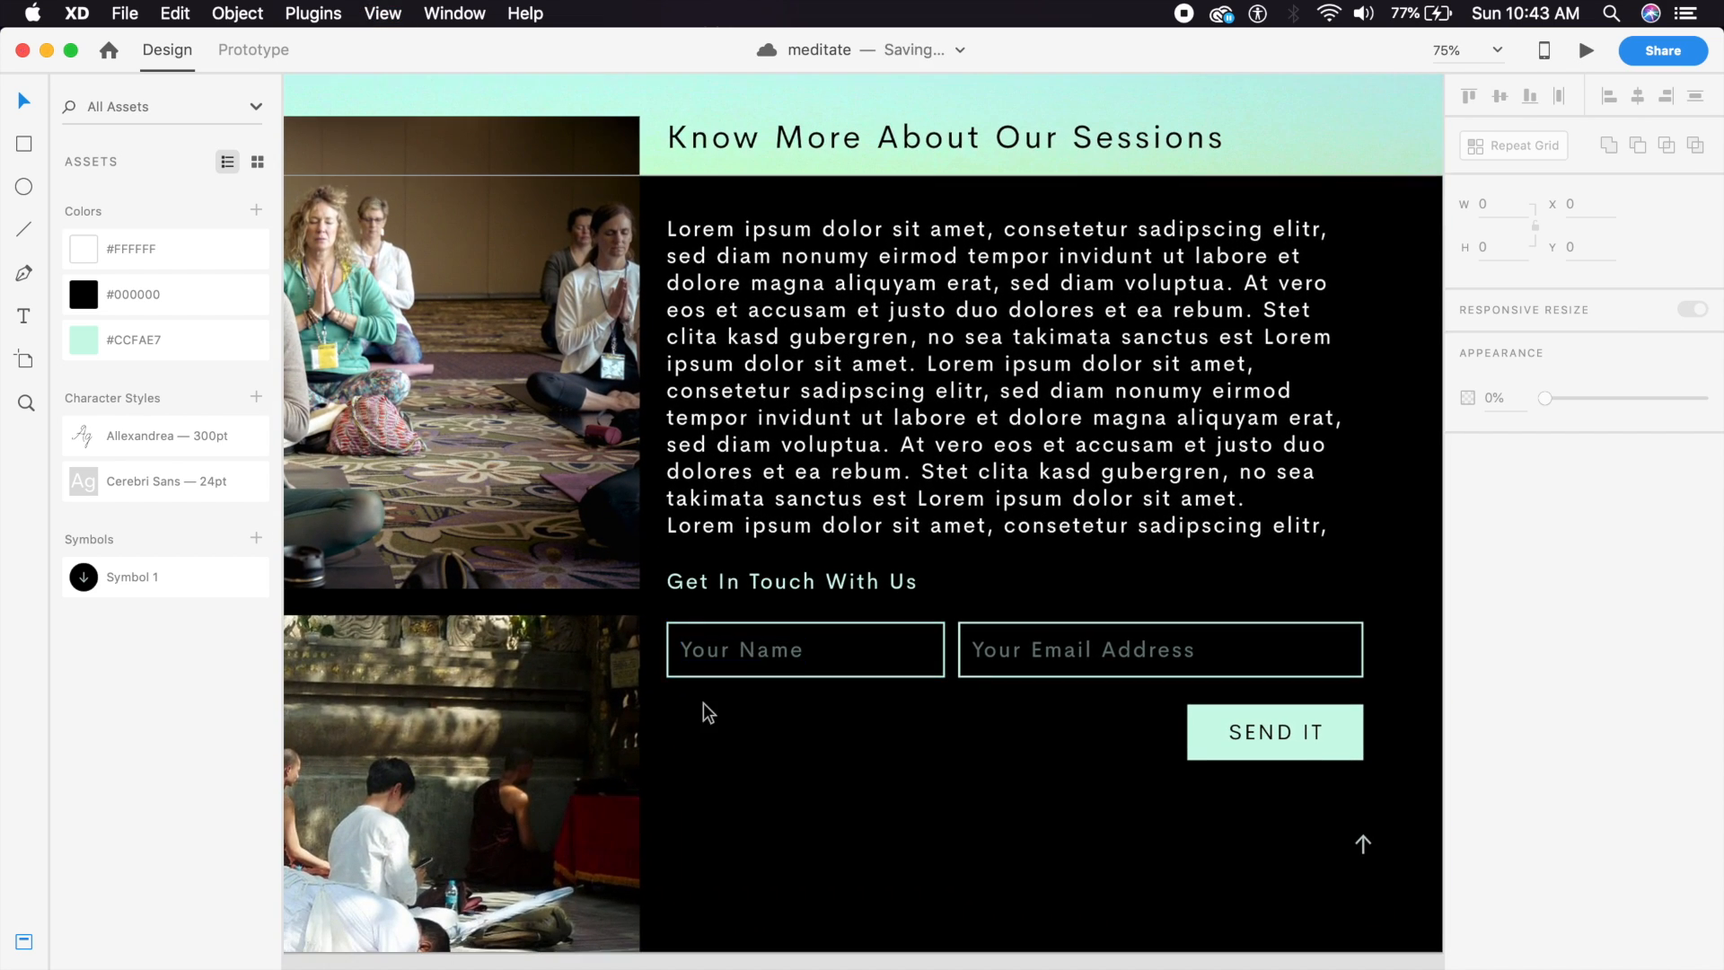
Copy the Facebook, Instagram and Twitter icons from the contact form on the other version of the sessions page.
key("super+minus")
key("super+minus")
left_click_drag(673, 277, 777, 548)
left_click_drag(738, 361, 849, 728)
left_click_drag(809, 420, 963, 741)
left_click_drag(767, 528, 754, 609)
left_click_drag(957, 463, 320, 635)
key("super+plus")
key("super+plus")
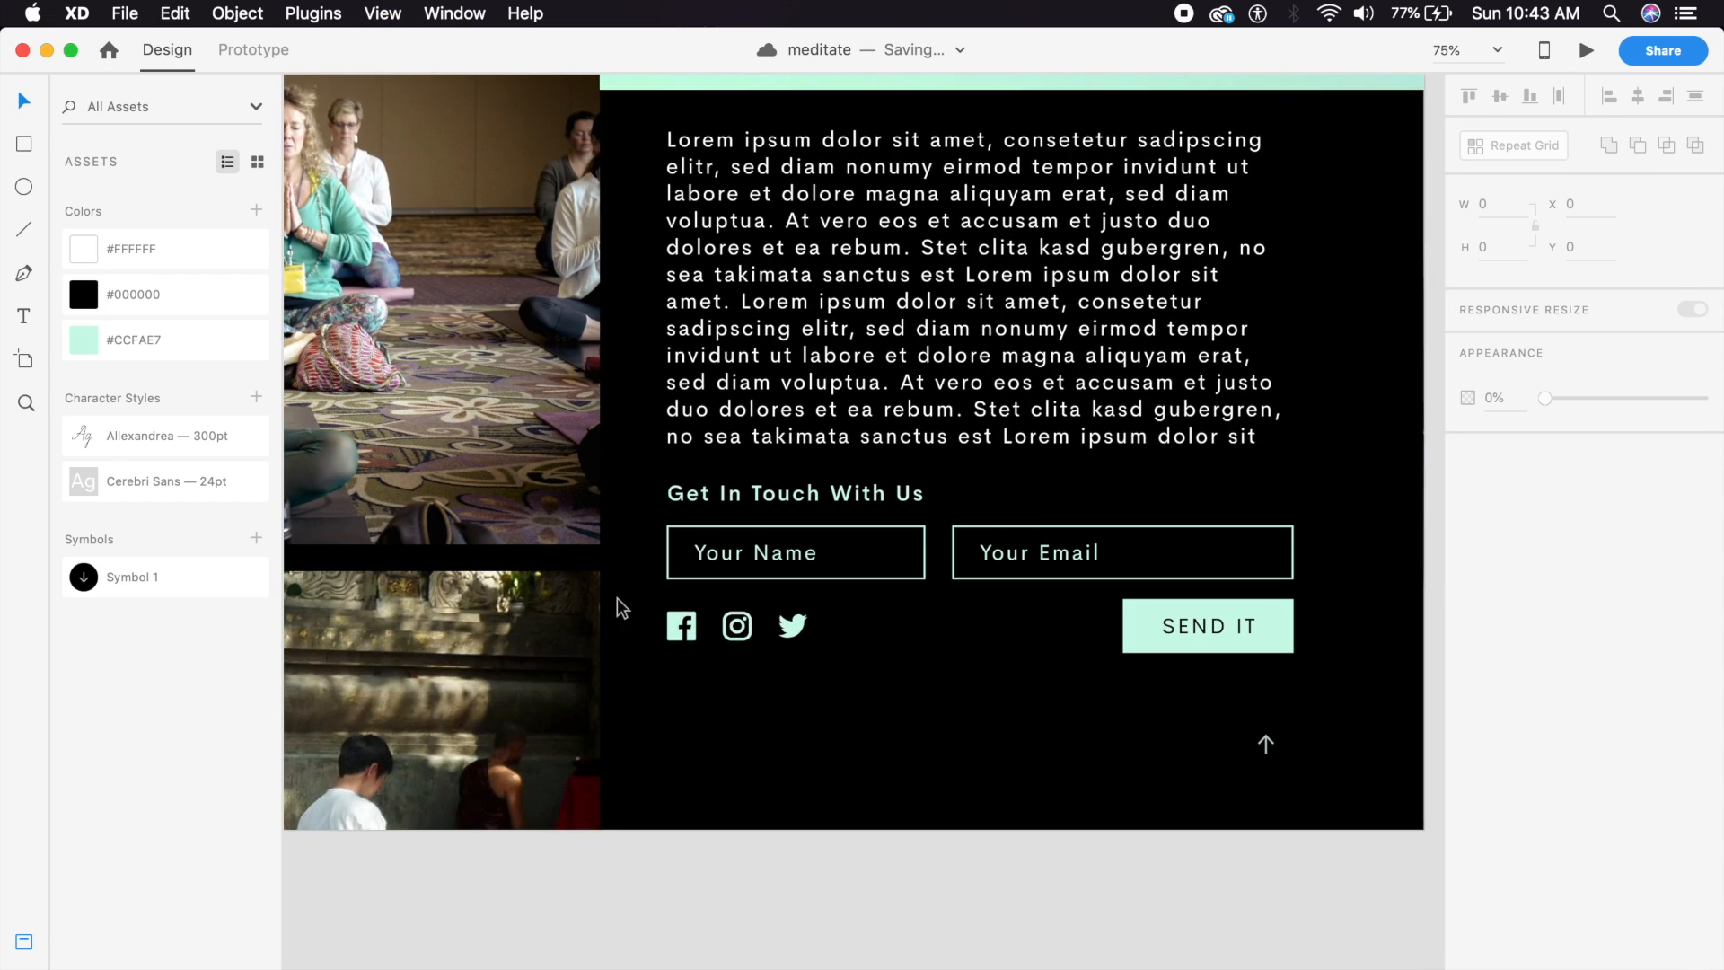
left_click(694, 628)
Paste the social icons into the sessions page and align them below the "Your Name" field at X 1014, Y 809.
key("super+minus")
key("super+minus")
key("super+minus")
left_click_drag(716, 832, 753, 511)
left_click_drag(723, 849, 787, 440)
left_click_drag(774, 723, 1178, 316)
key("super+plus")
key("super+plus")
key("super+plus")
left_click(639, 774)
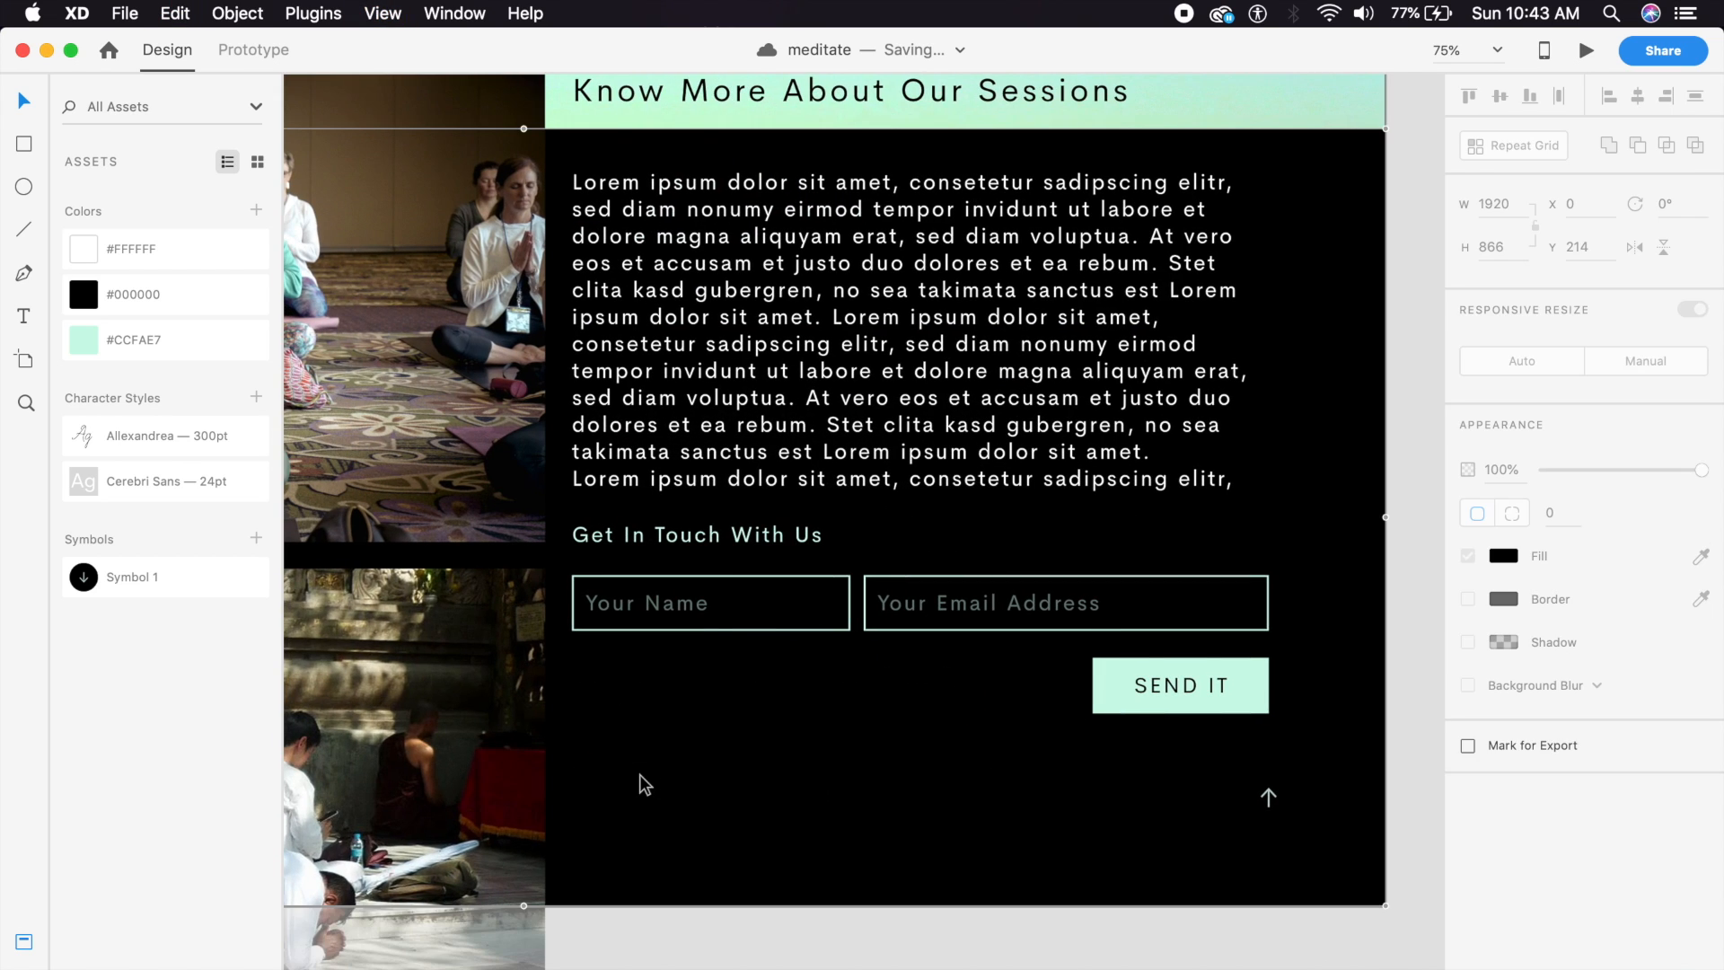
key("super+v")
left_click(656, 698)
mouse_move(656, 693)
left_mouse_down()
mouse_move(603, 669)
mouse_move(643, 673)
left_mouse_up()
left_click(656, 748)
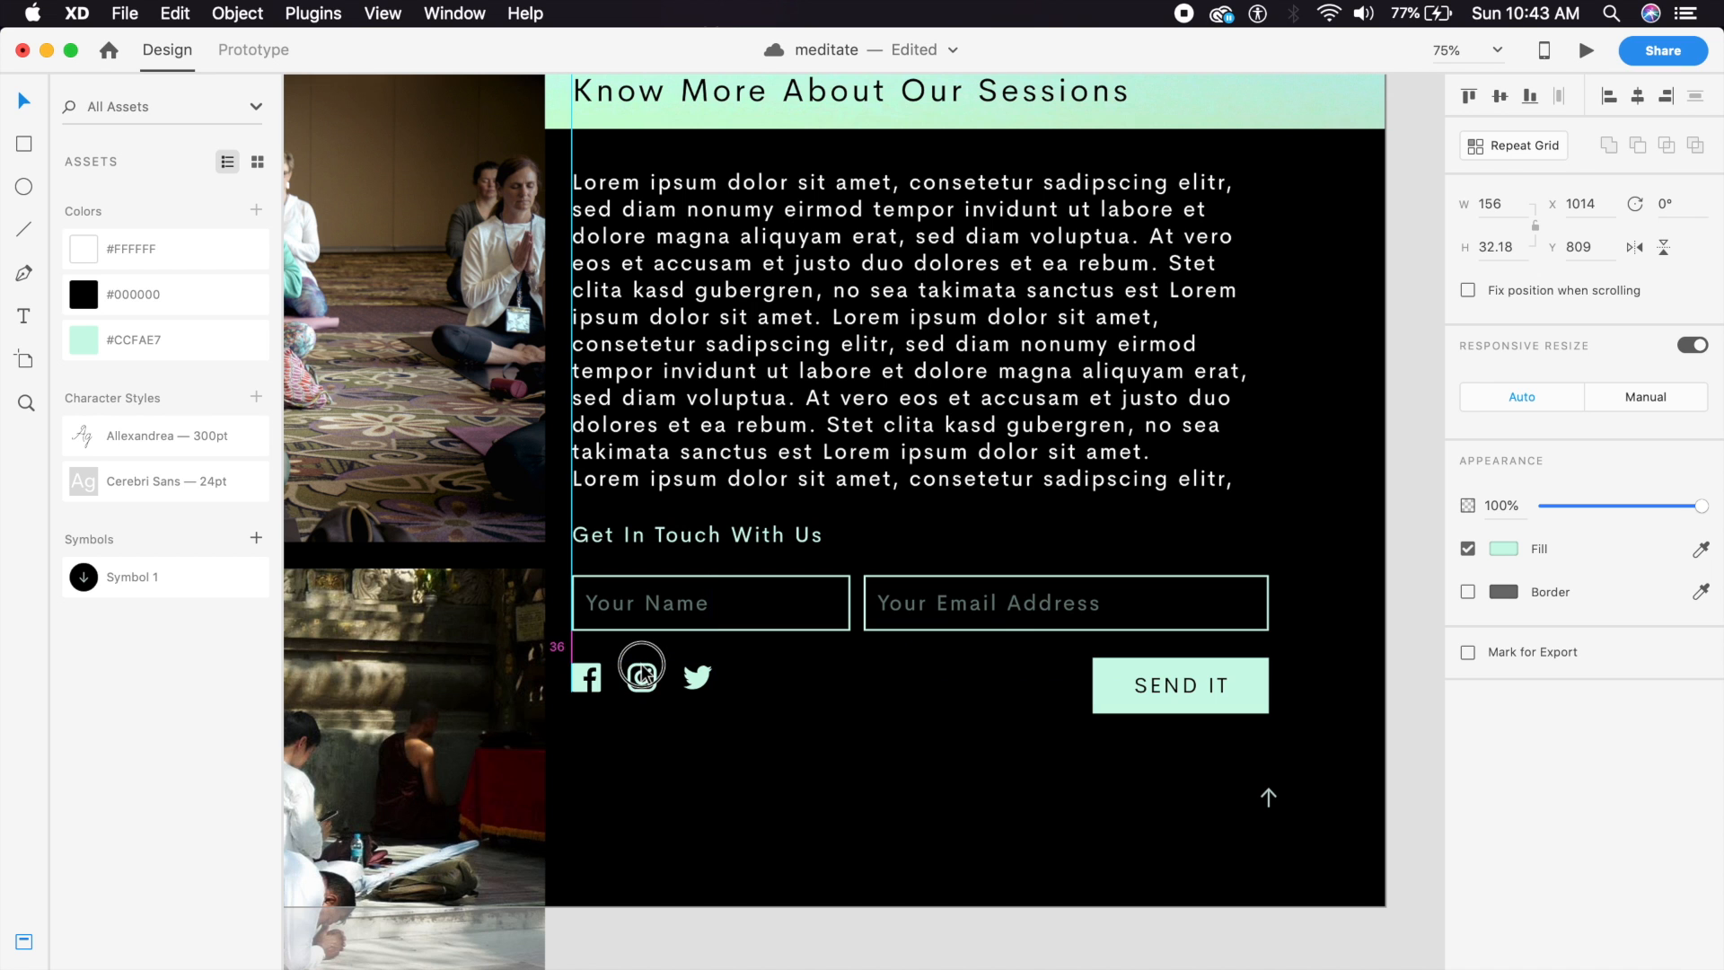
left_click(682, 728)
Switch to prototype mode and link the home page's down-arrow symbol to the "home – 1" artboard.
key("super+minus")
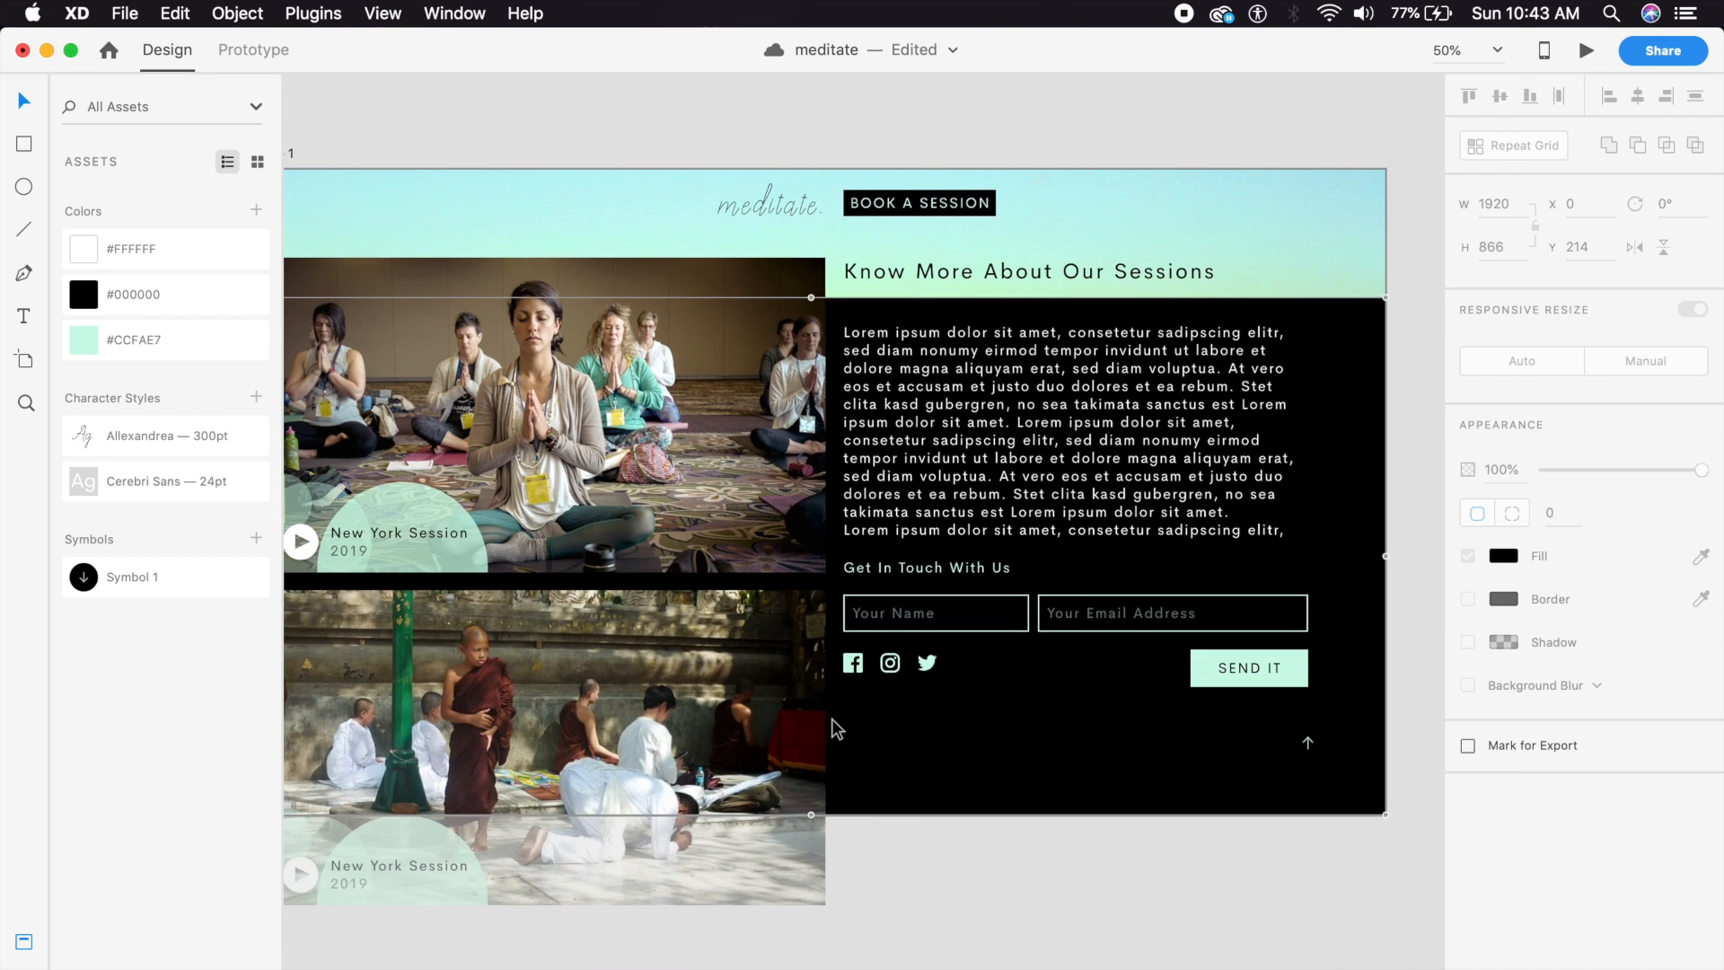
key("super+minus")
left_click_drag(629, 711, 546, 721)
scroll(1012, 492, "left", 10)
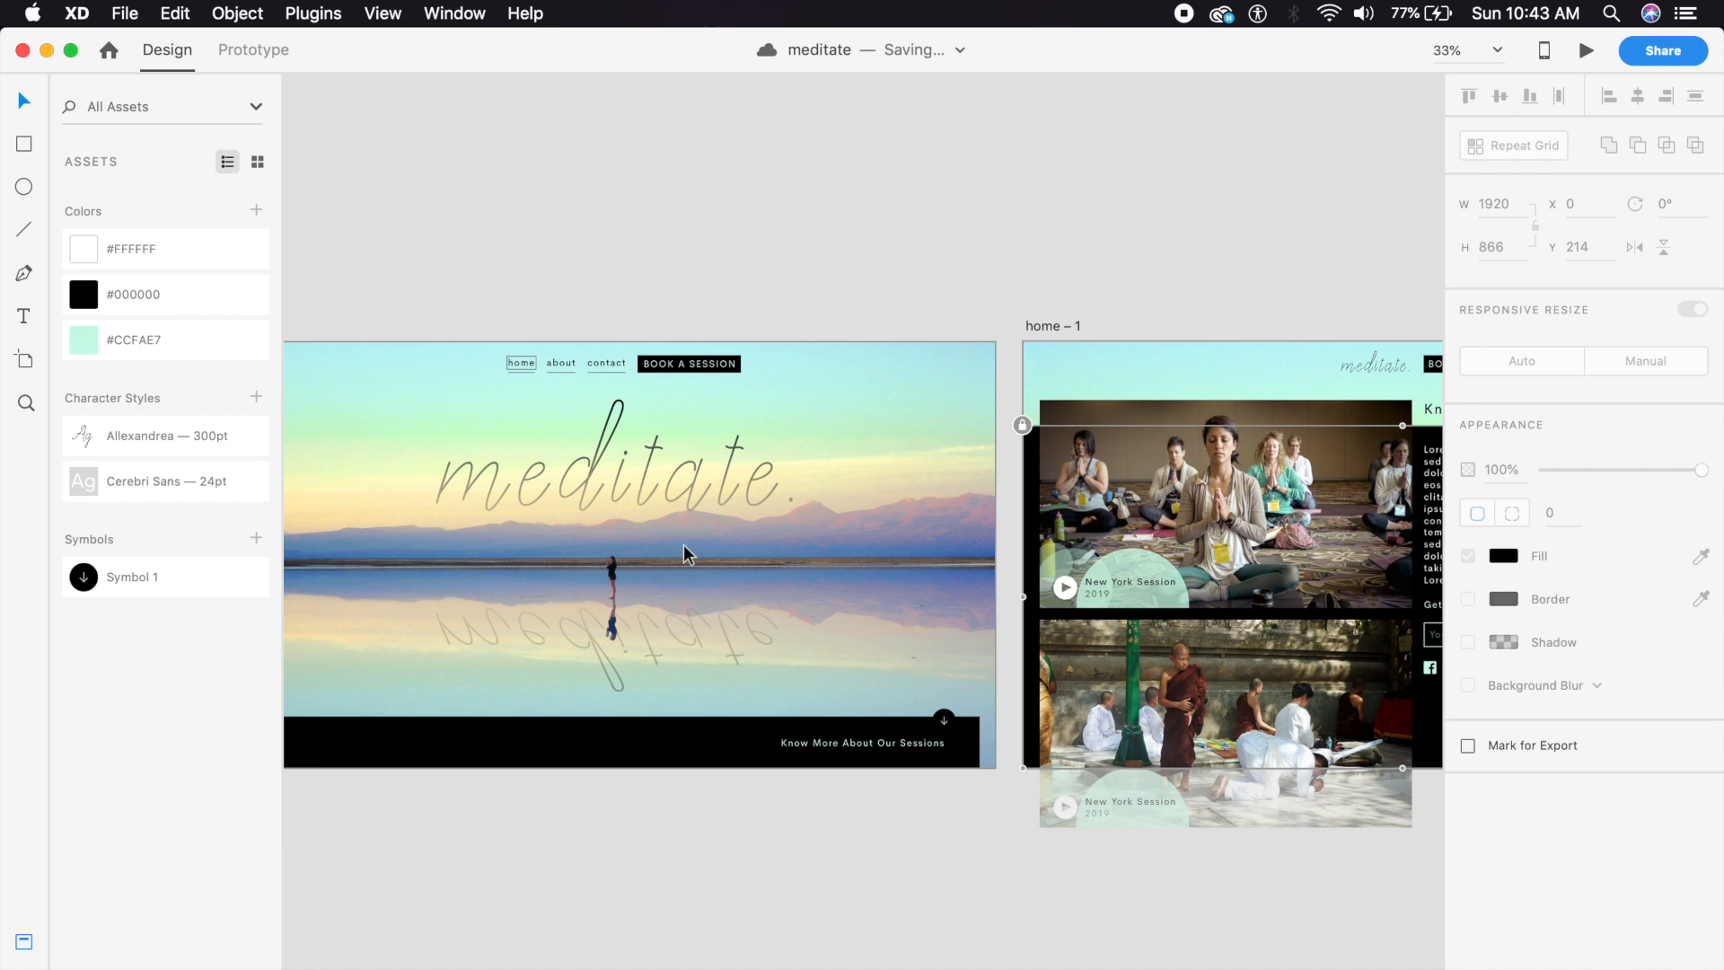
left_click_drag(674, 475, 775, 486)
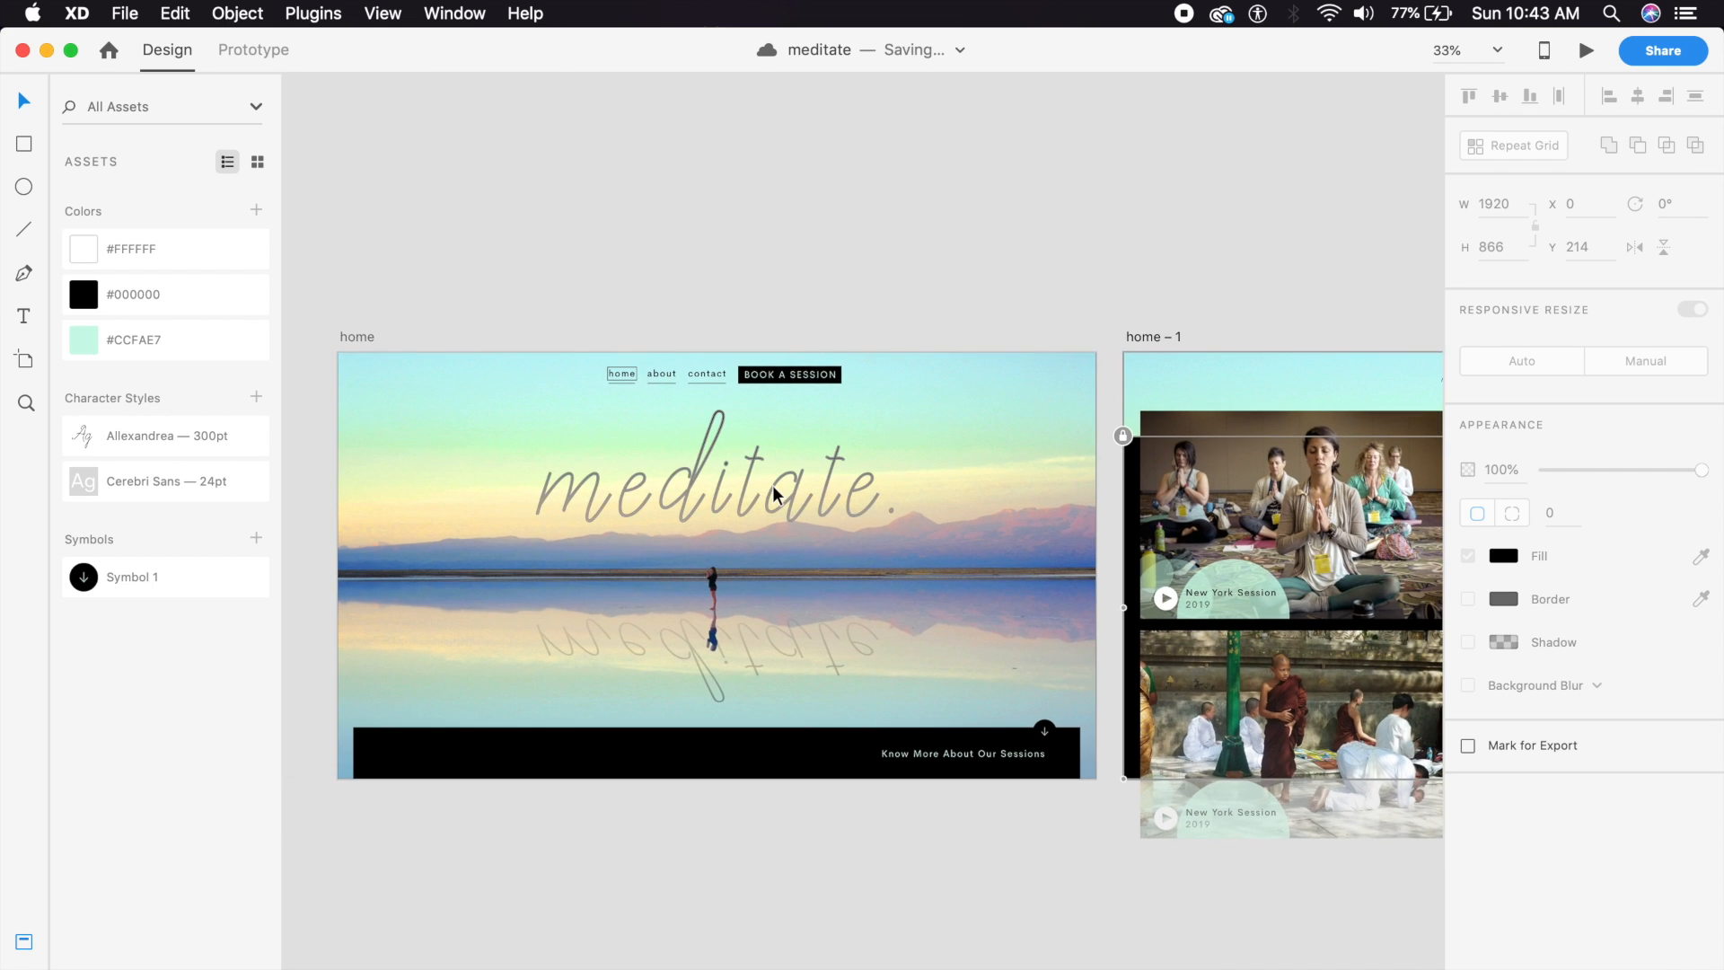
left_click(1027, 297)
left_click(279, 51)
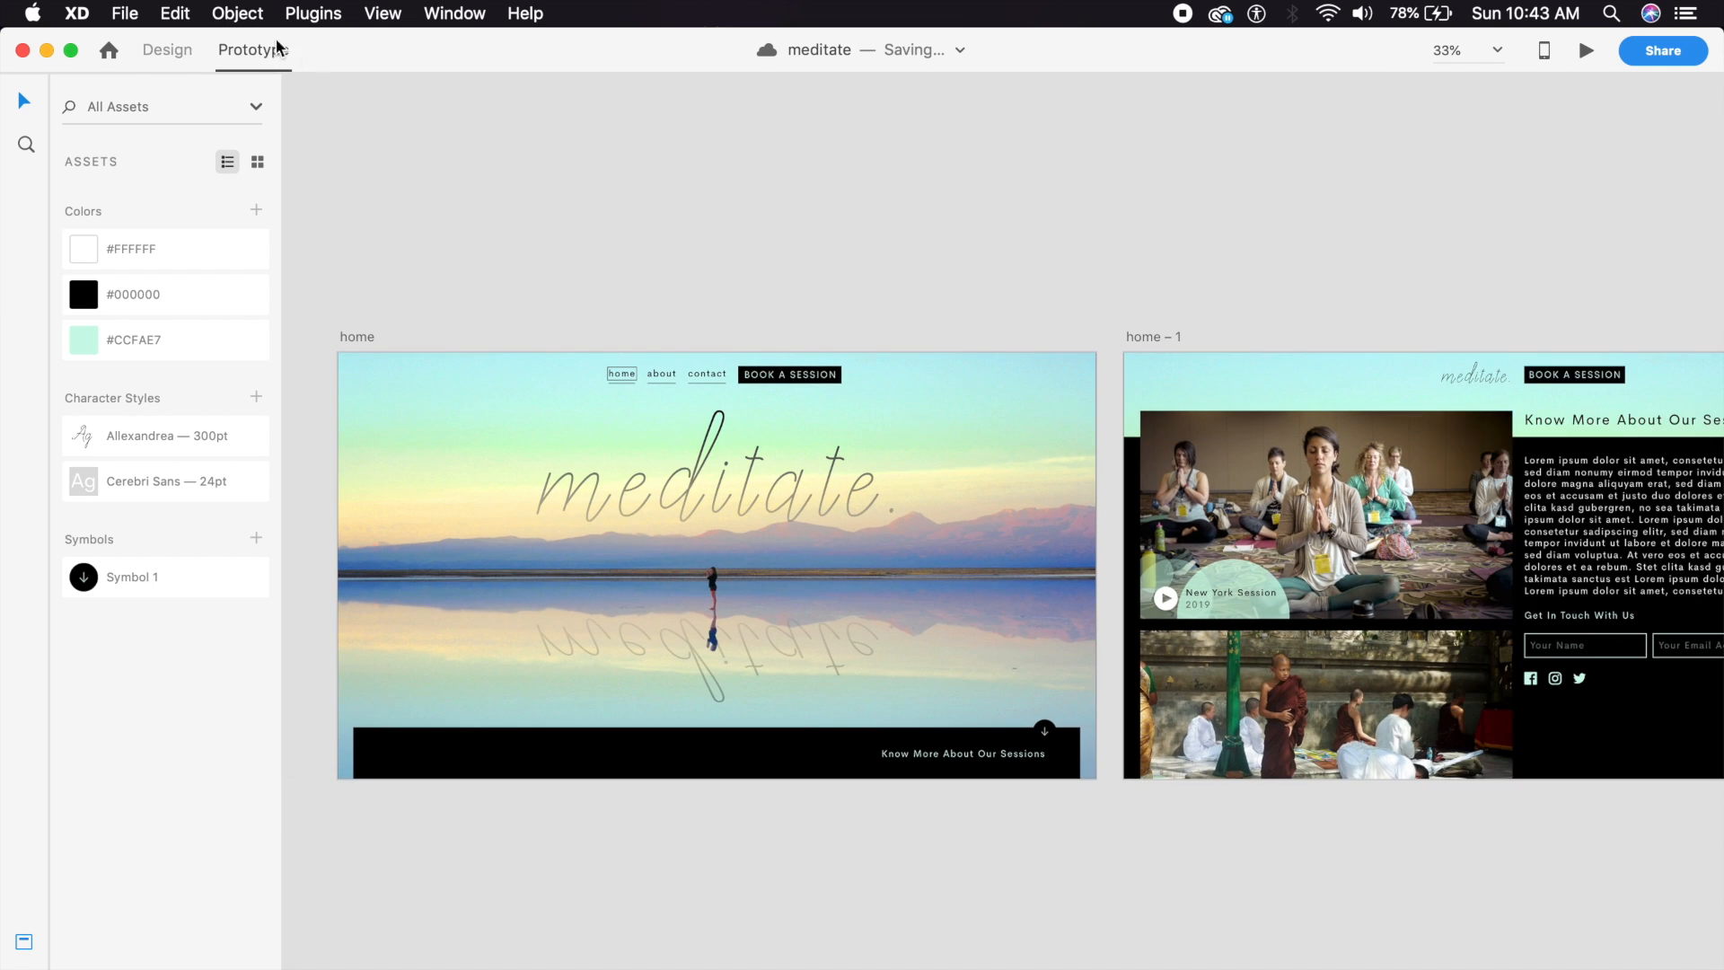
left_click(1049, 734)
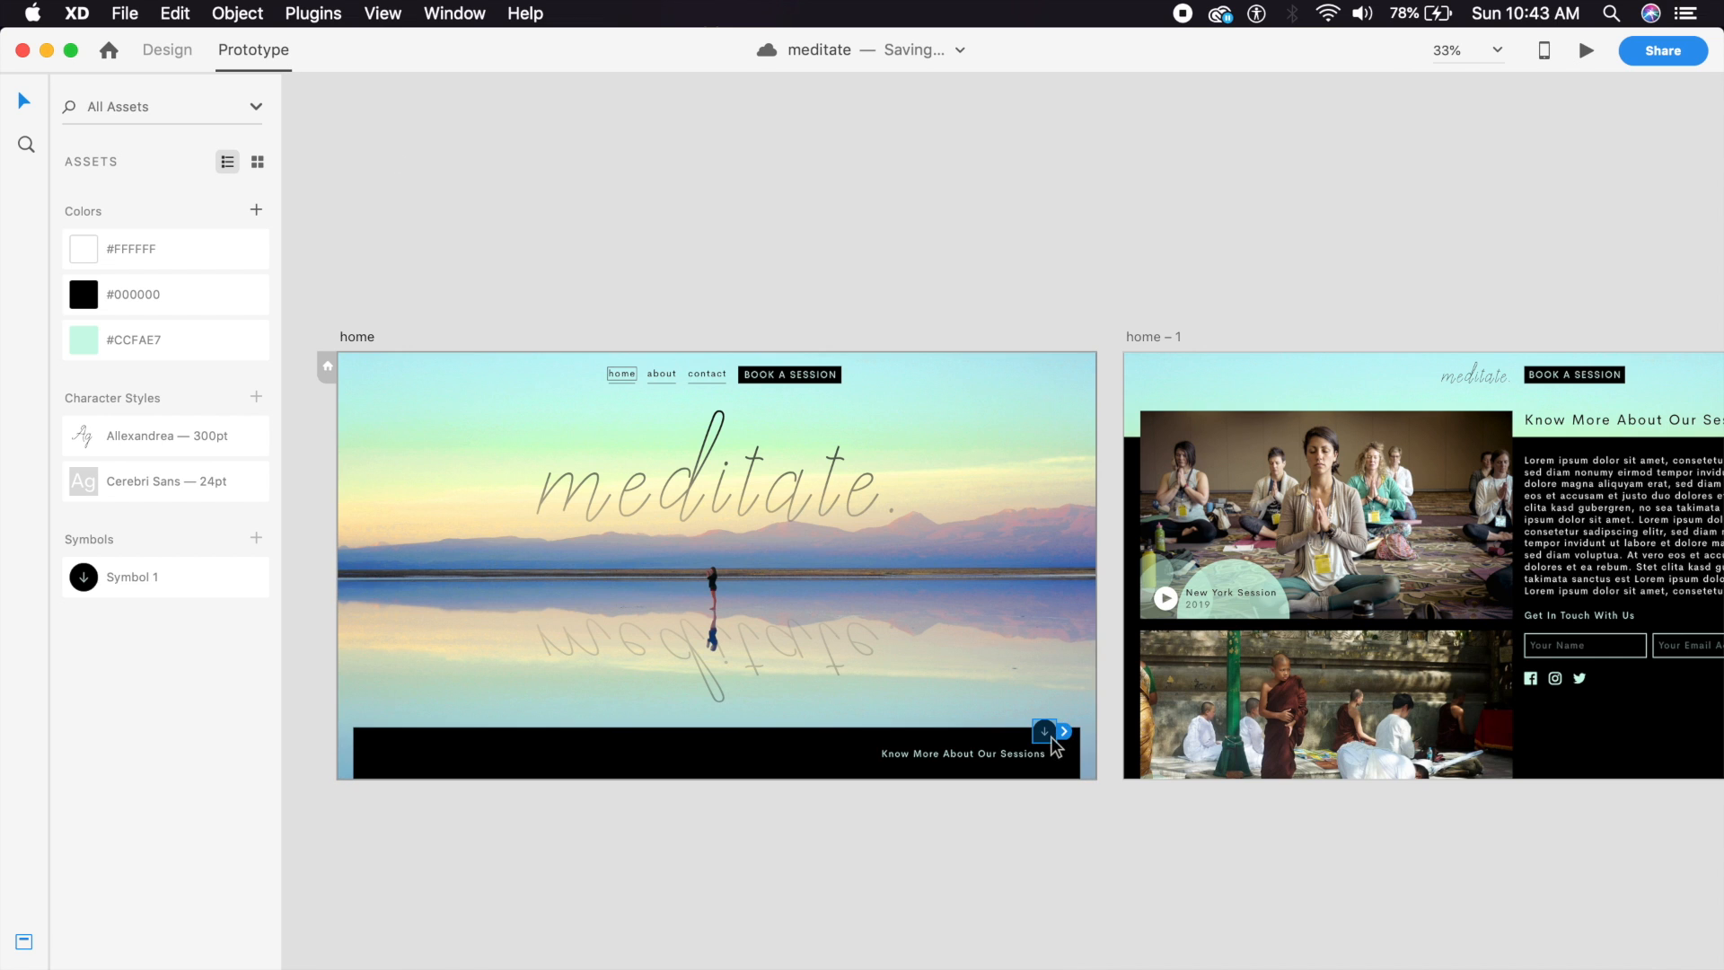
left_click_drag(1063, 733, 1264, 604)
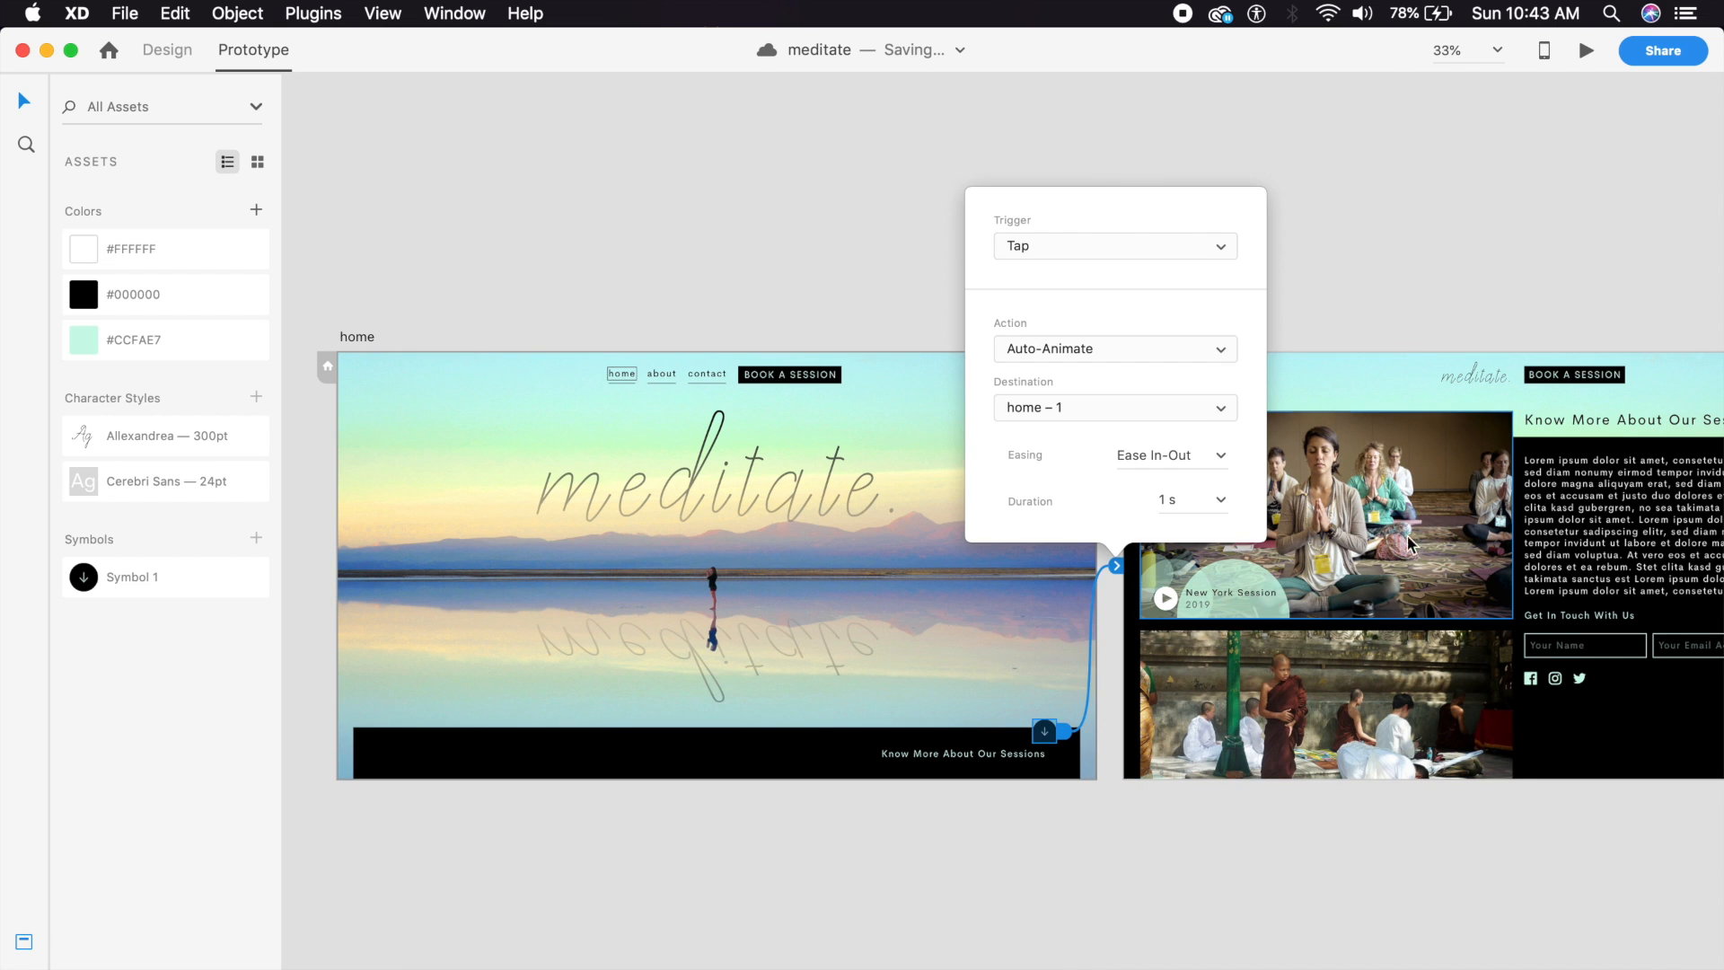
Configure the down arrow's link with the Auto-Animate action and Ease In-Out easing.
left_click(1185, 359)
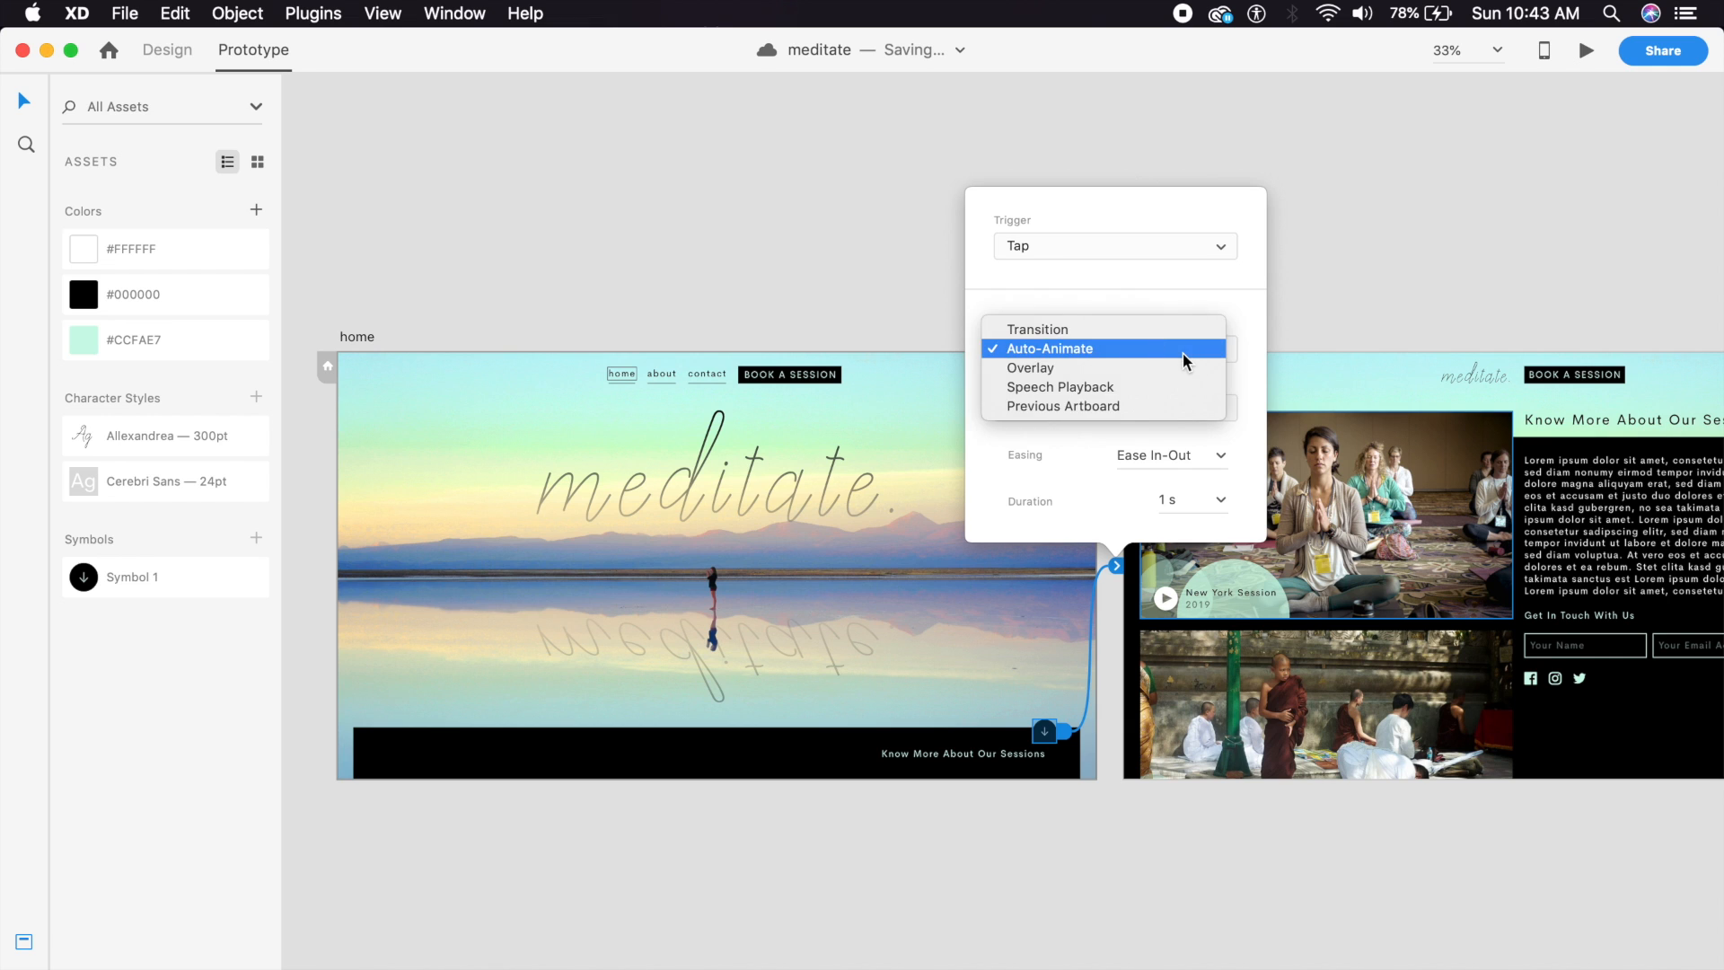
left_click(1184, 359)
left_click(1221, 461)
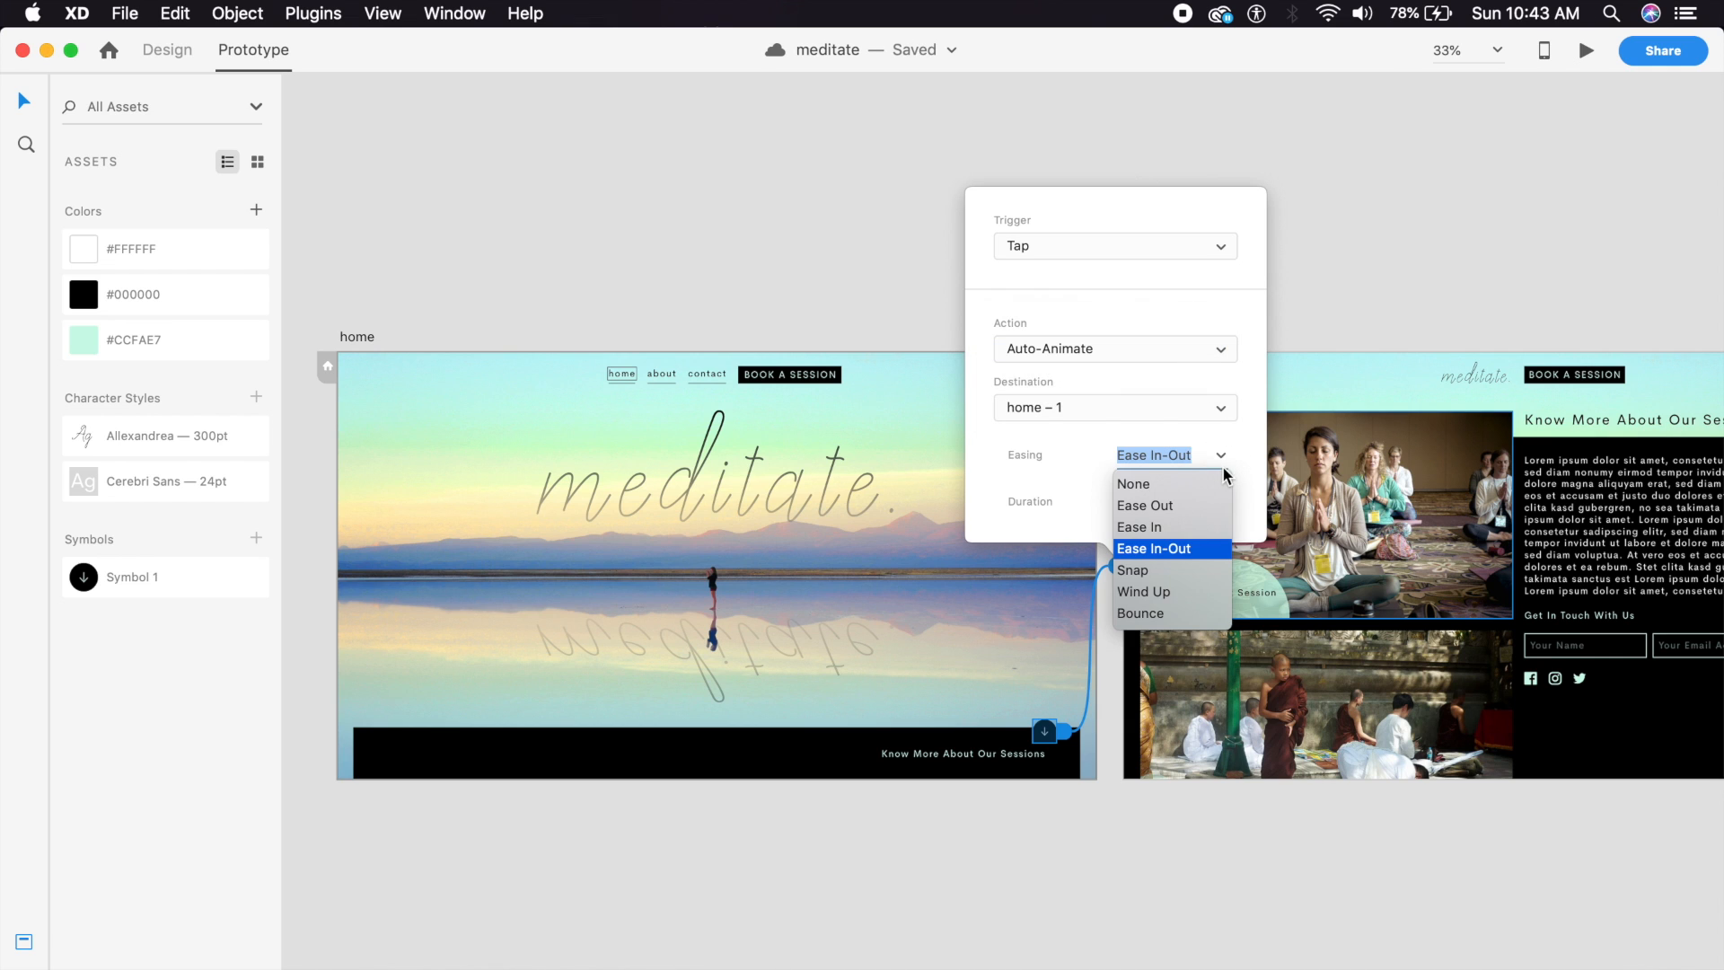
left_click(1172, 549)
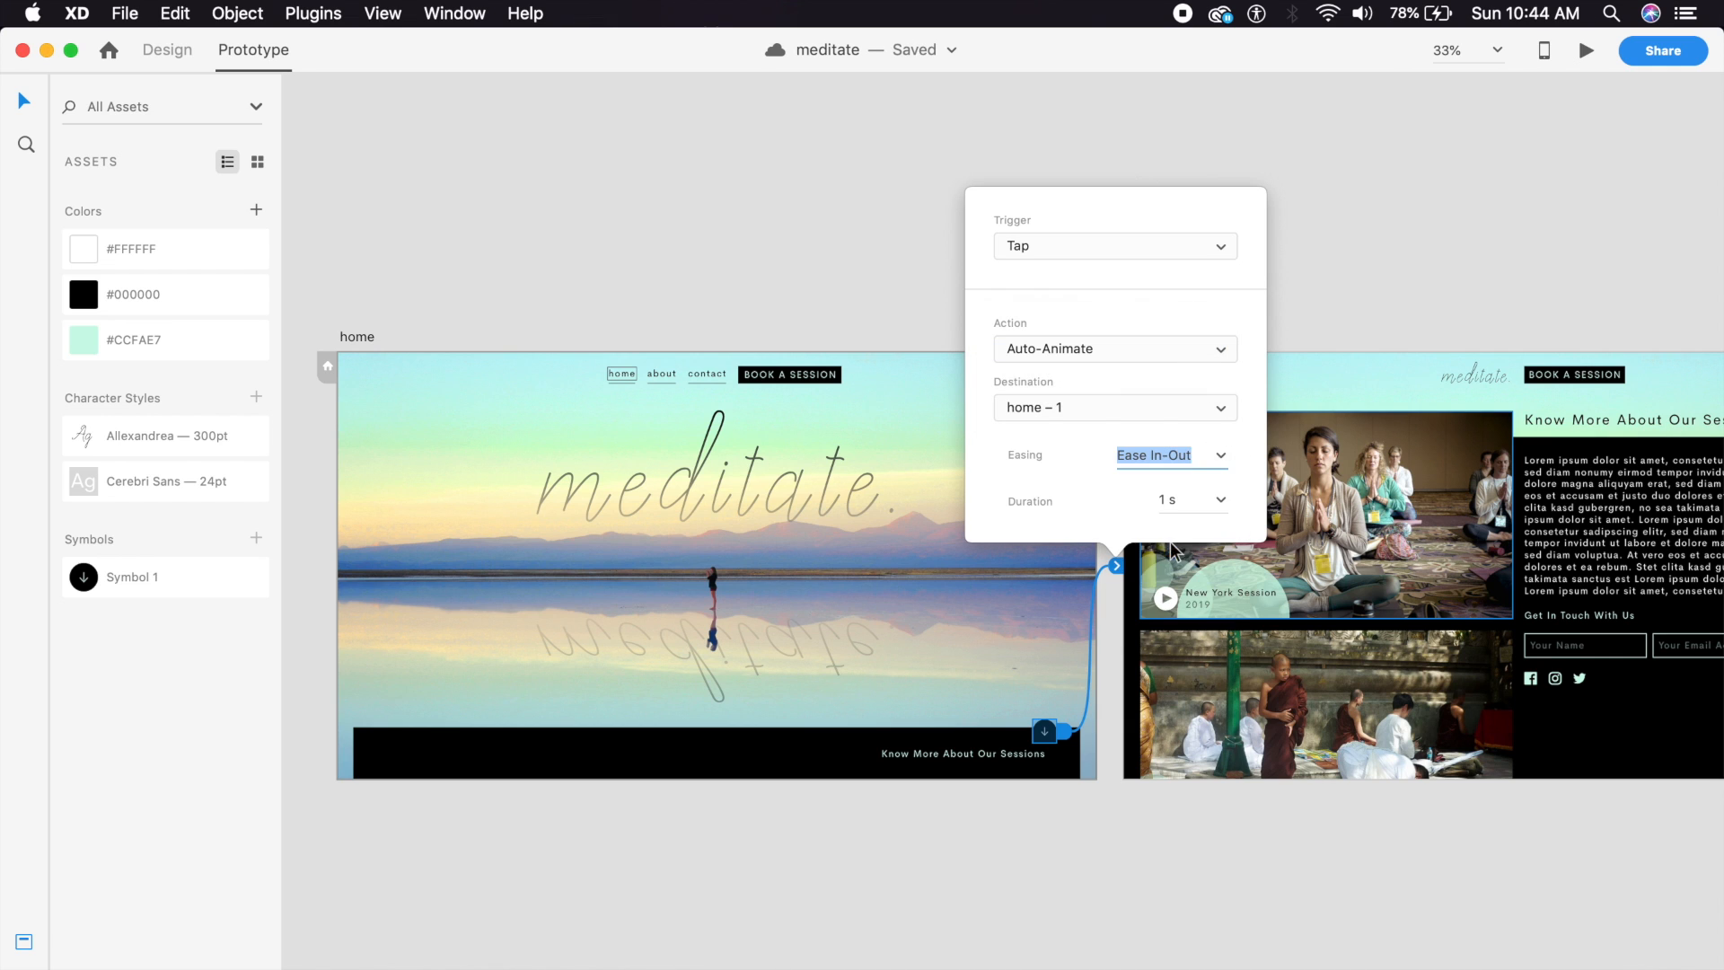
left_click(1195, 502)
left_click(1407, 311)
Link the up arrow on "home – 1" back to the home artboard and set its duration to 0.6 s.
left_click_drag(1434, 309, 934, 318)
left_click(1330, 741)
left_click_drag(1349, 747, 503, 683)
left_click(705, 511)
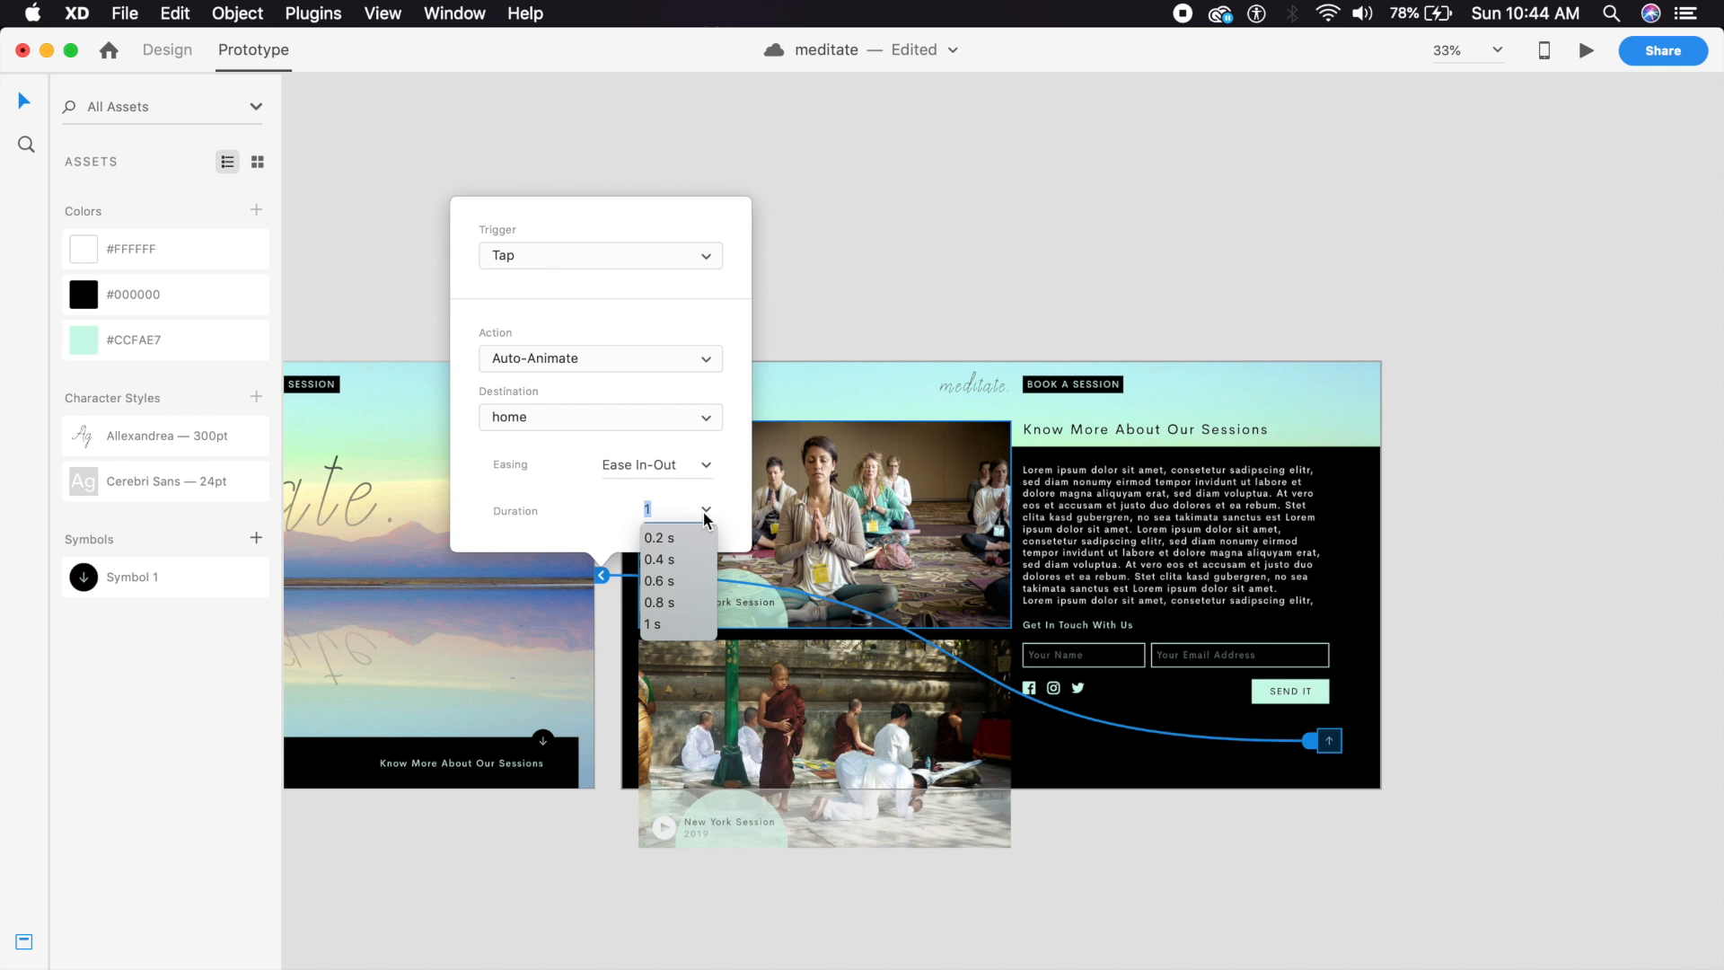
left_click(688, 580)
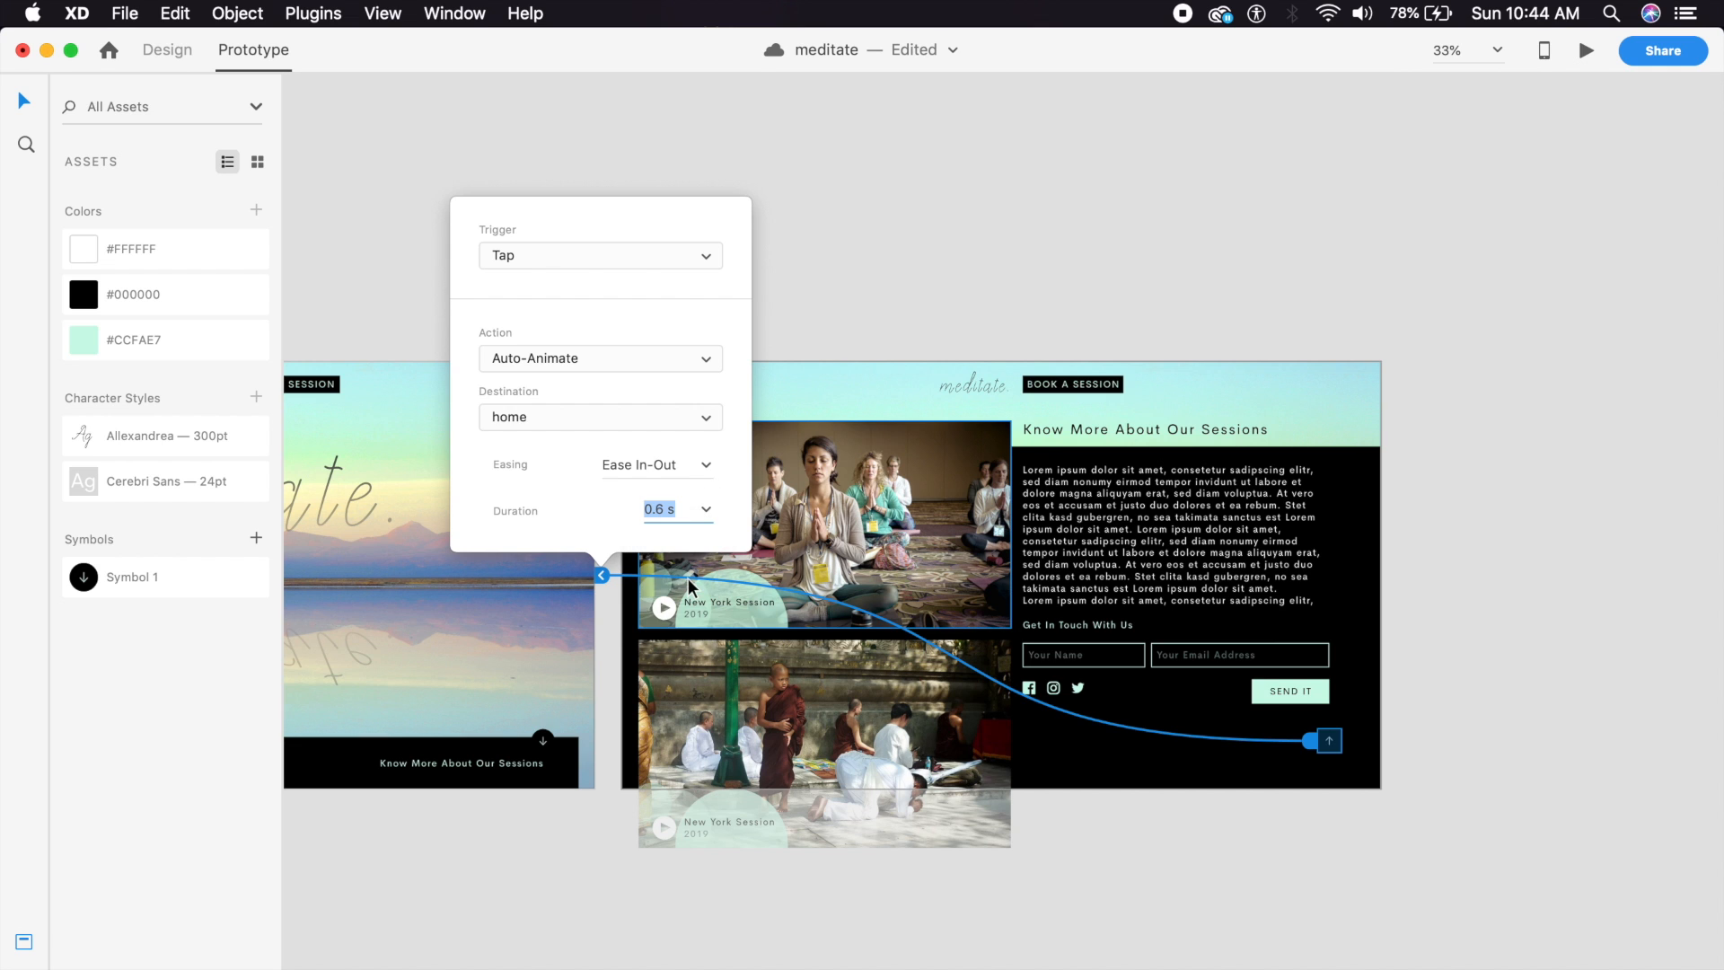
left_click(474, 690)
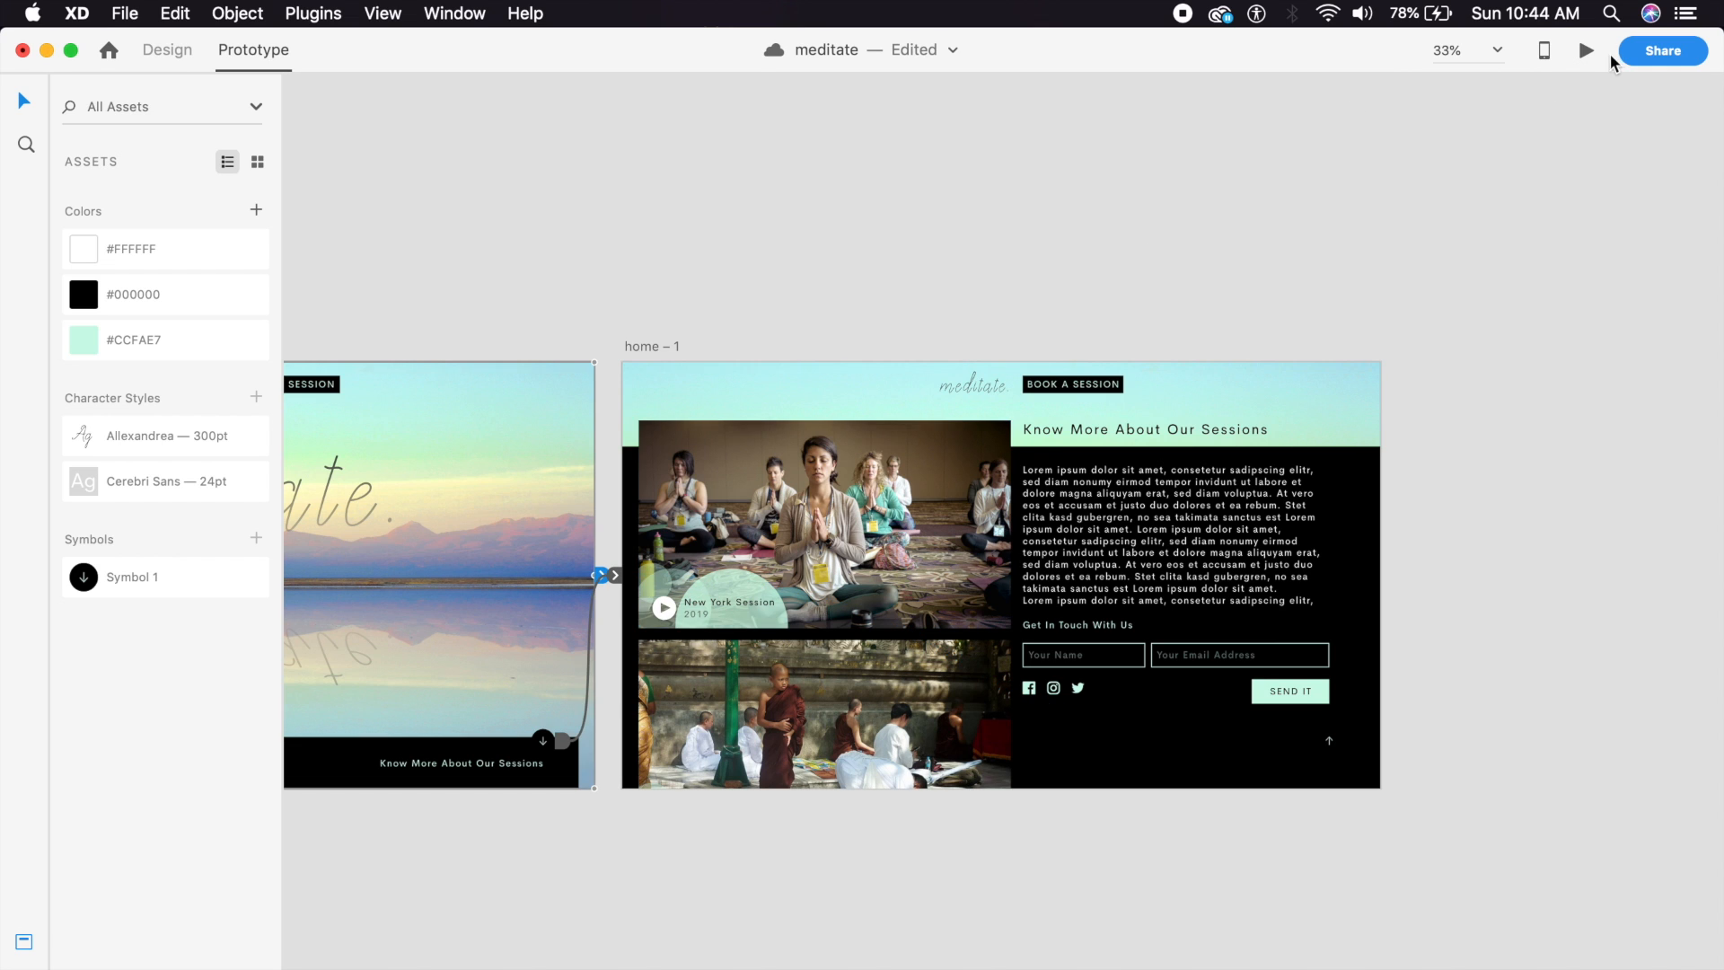
Preview the prototype from the home page and play the down arrow's transition.
left_click(1586, 50)
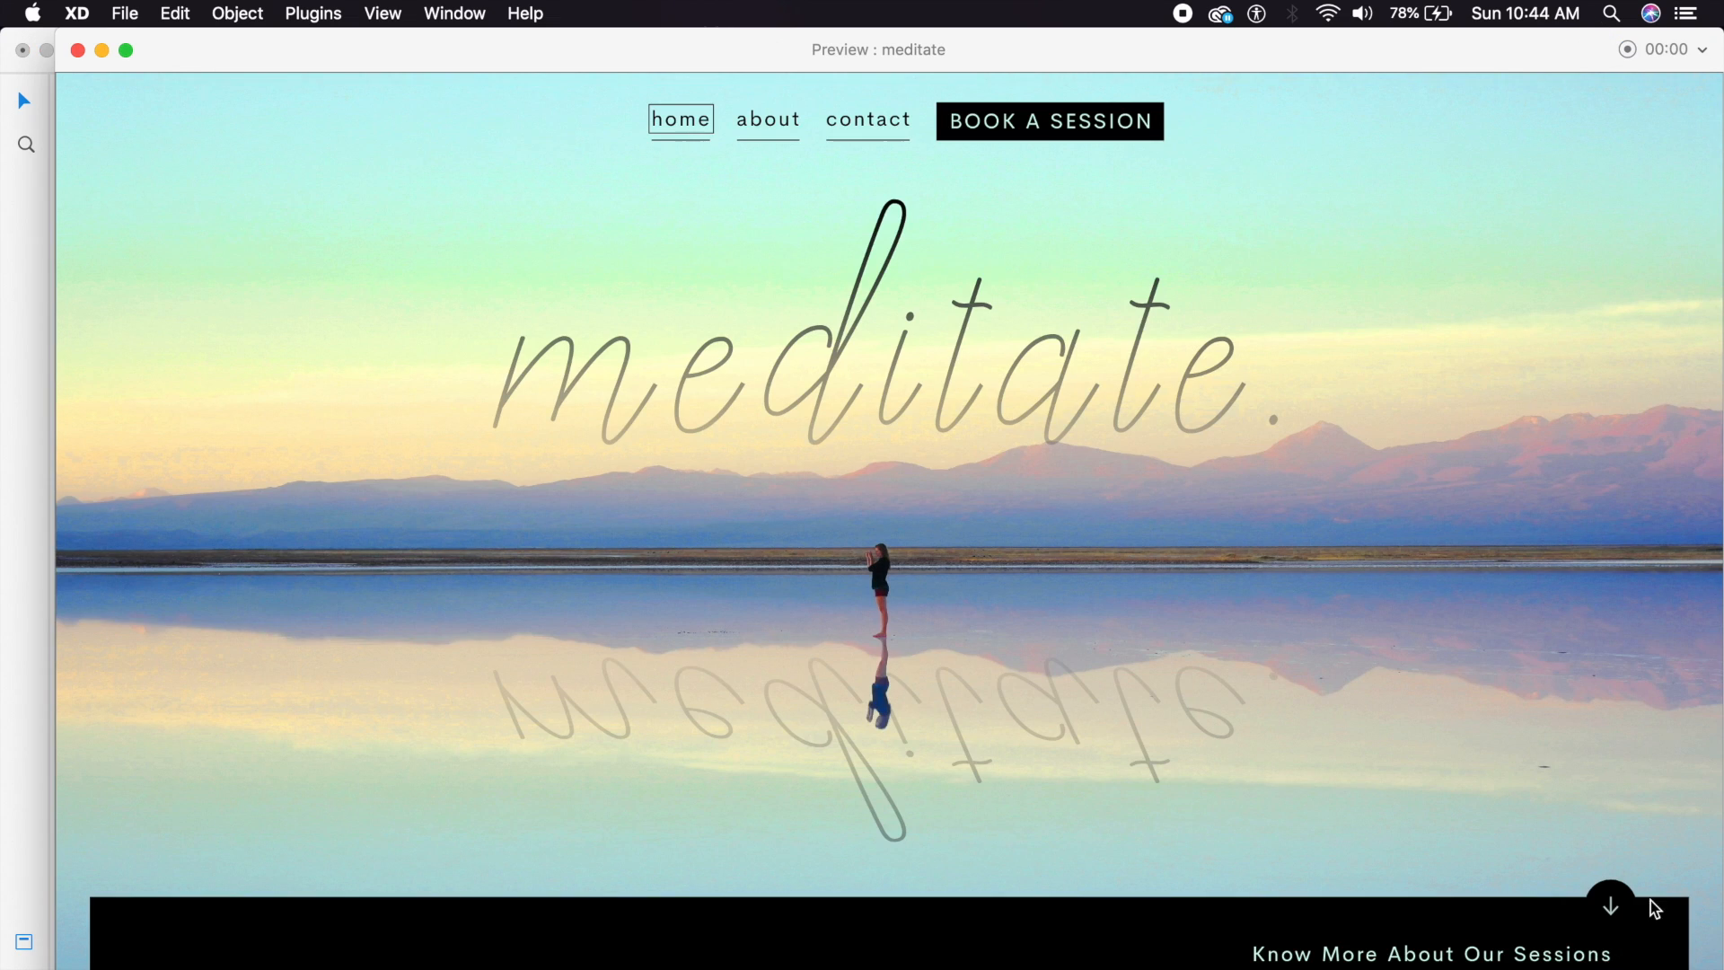
left_click(1623, 911)
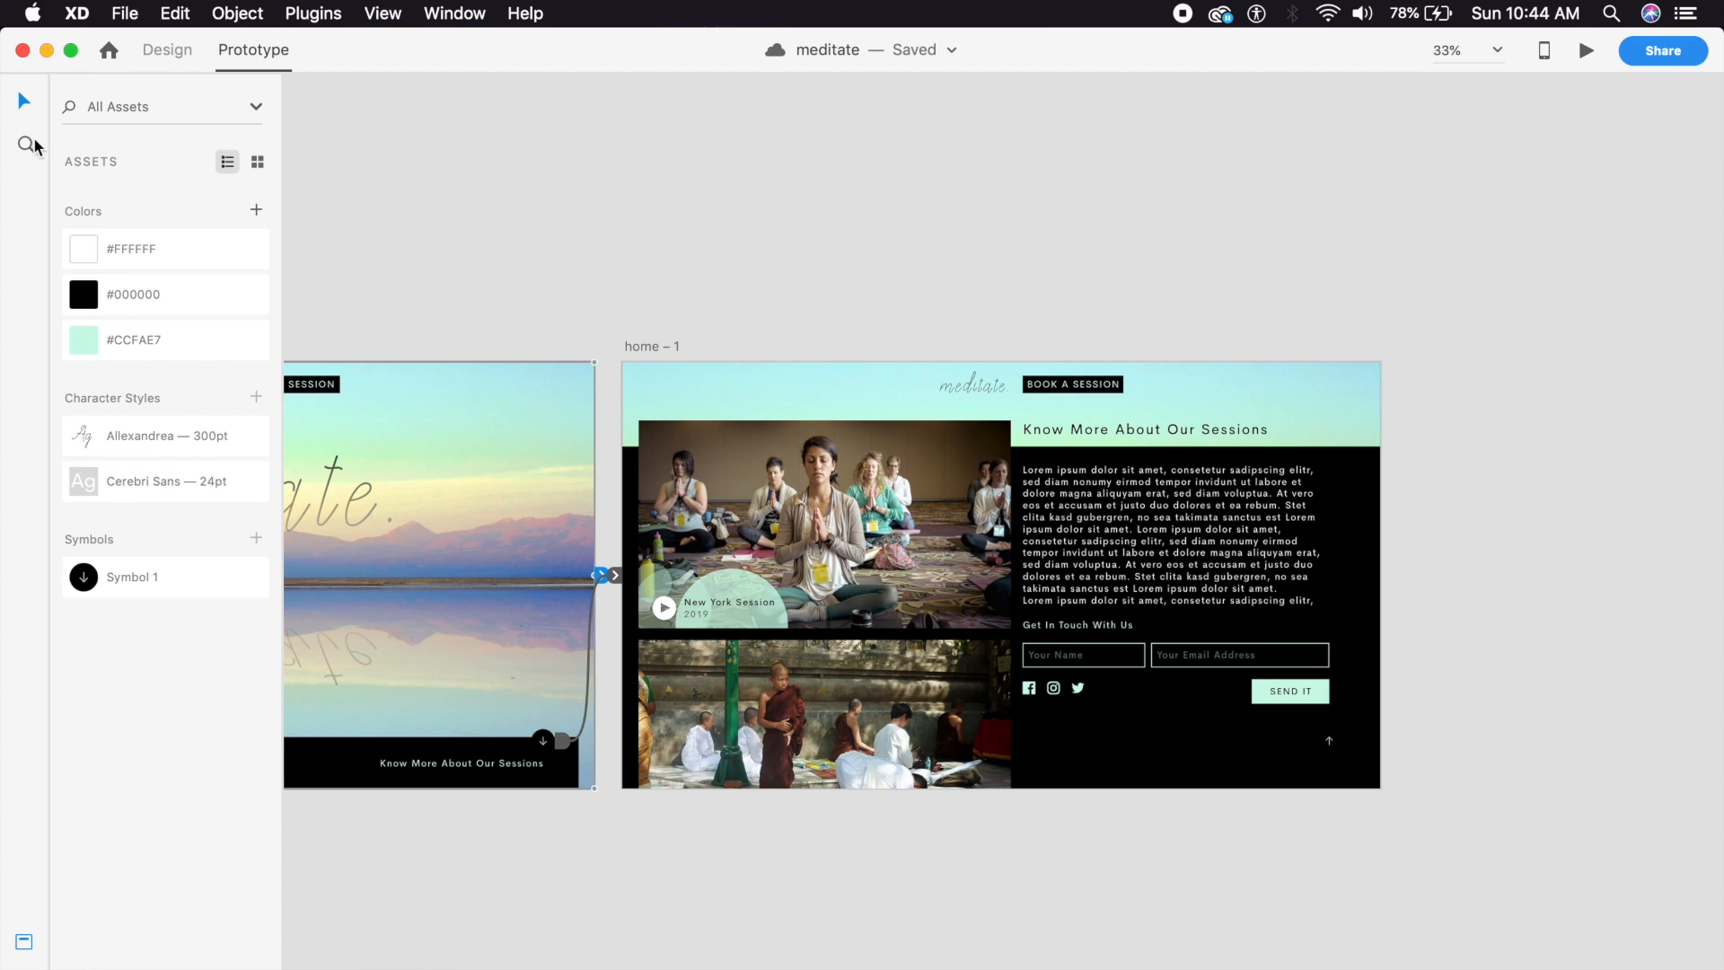
left_click_drag(429, 238, 881, 204)
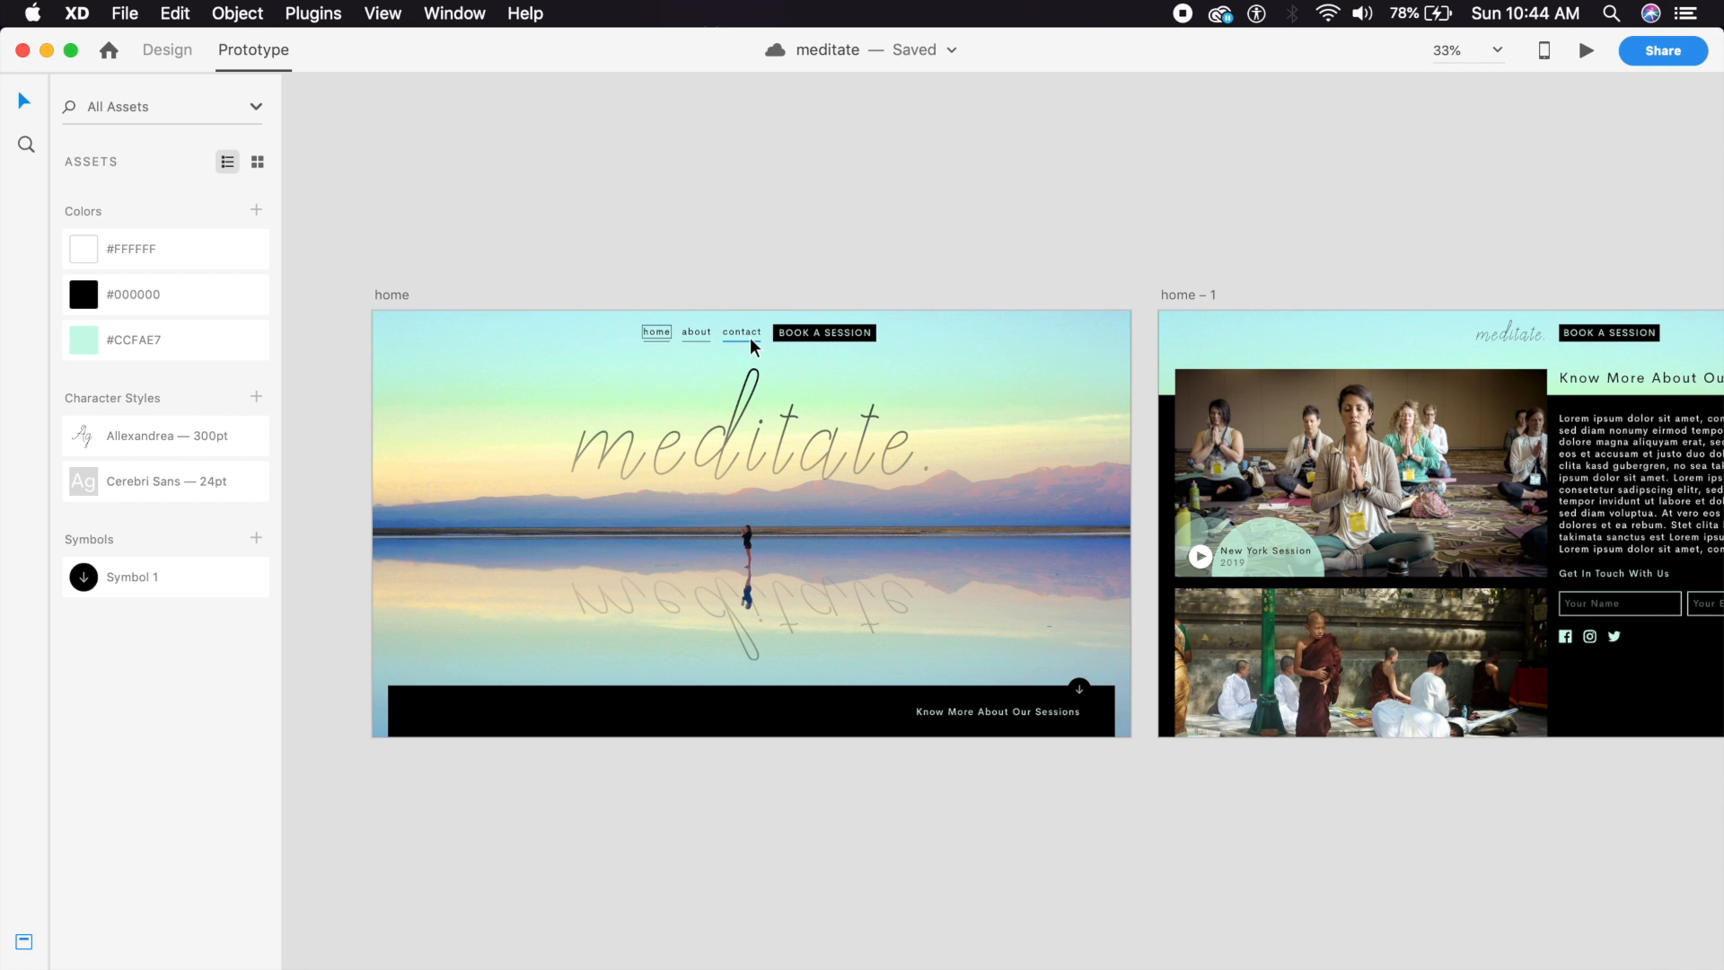
key("super+equal")
left_click_drag(704, 245, 1015, 286)
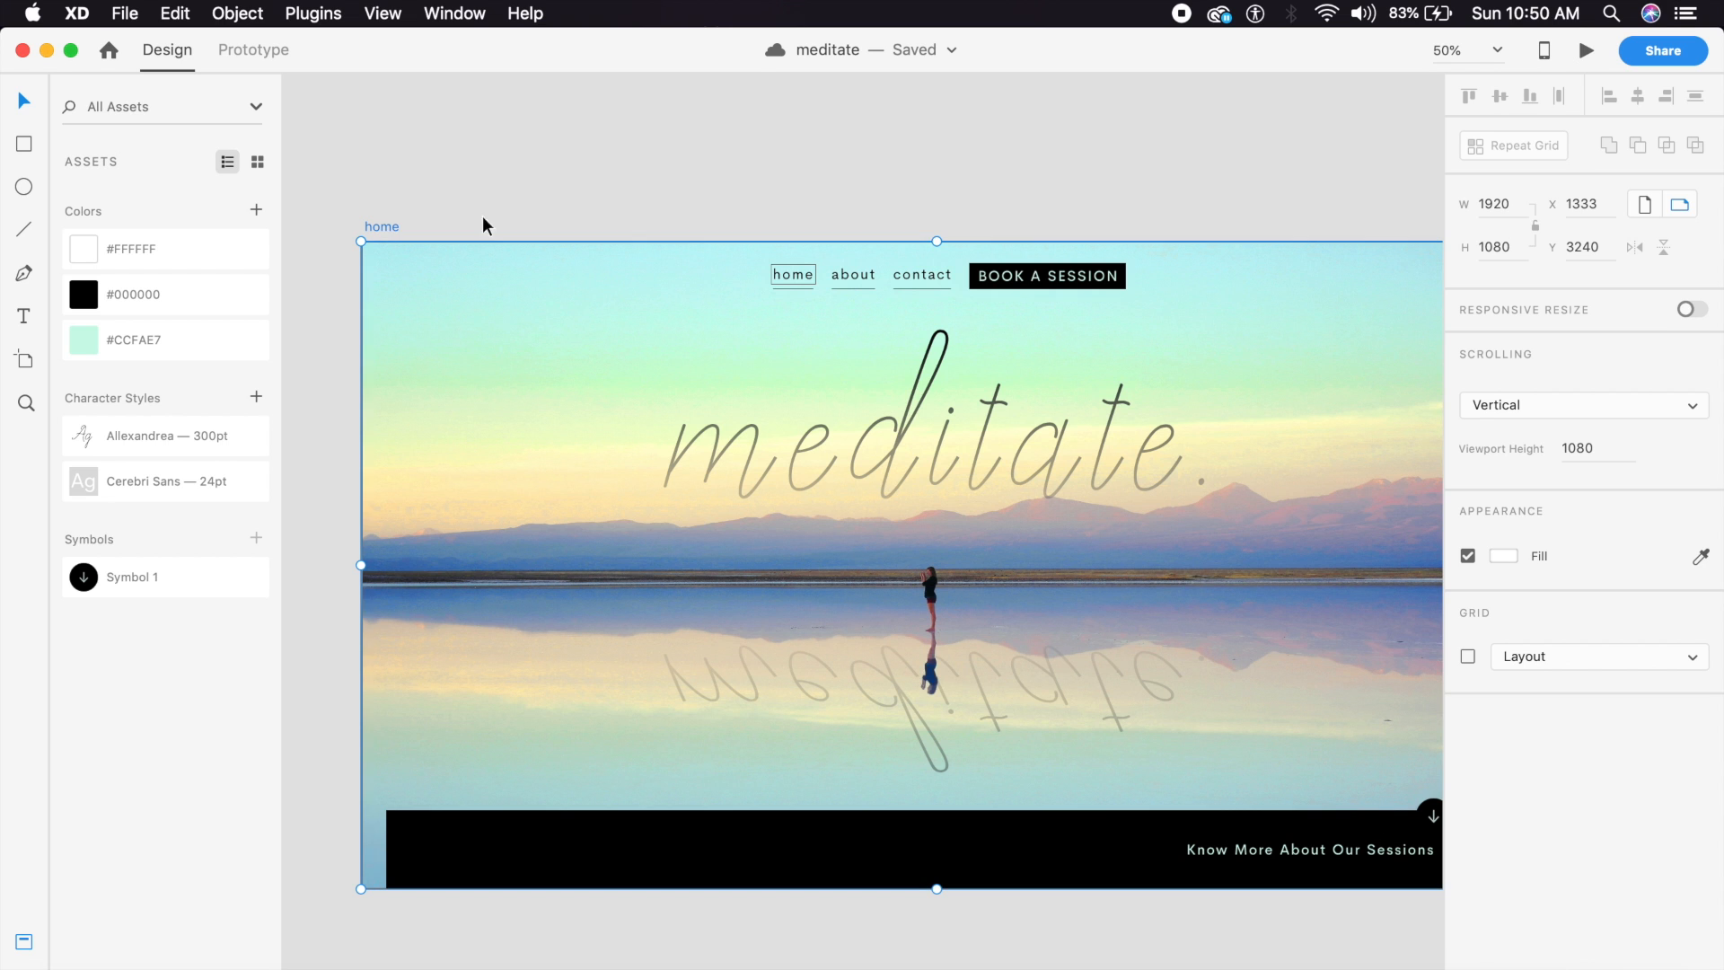
left_click(526, 139)
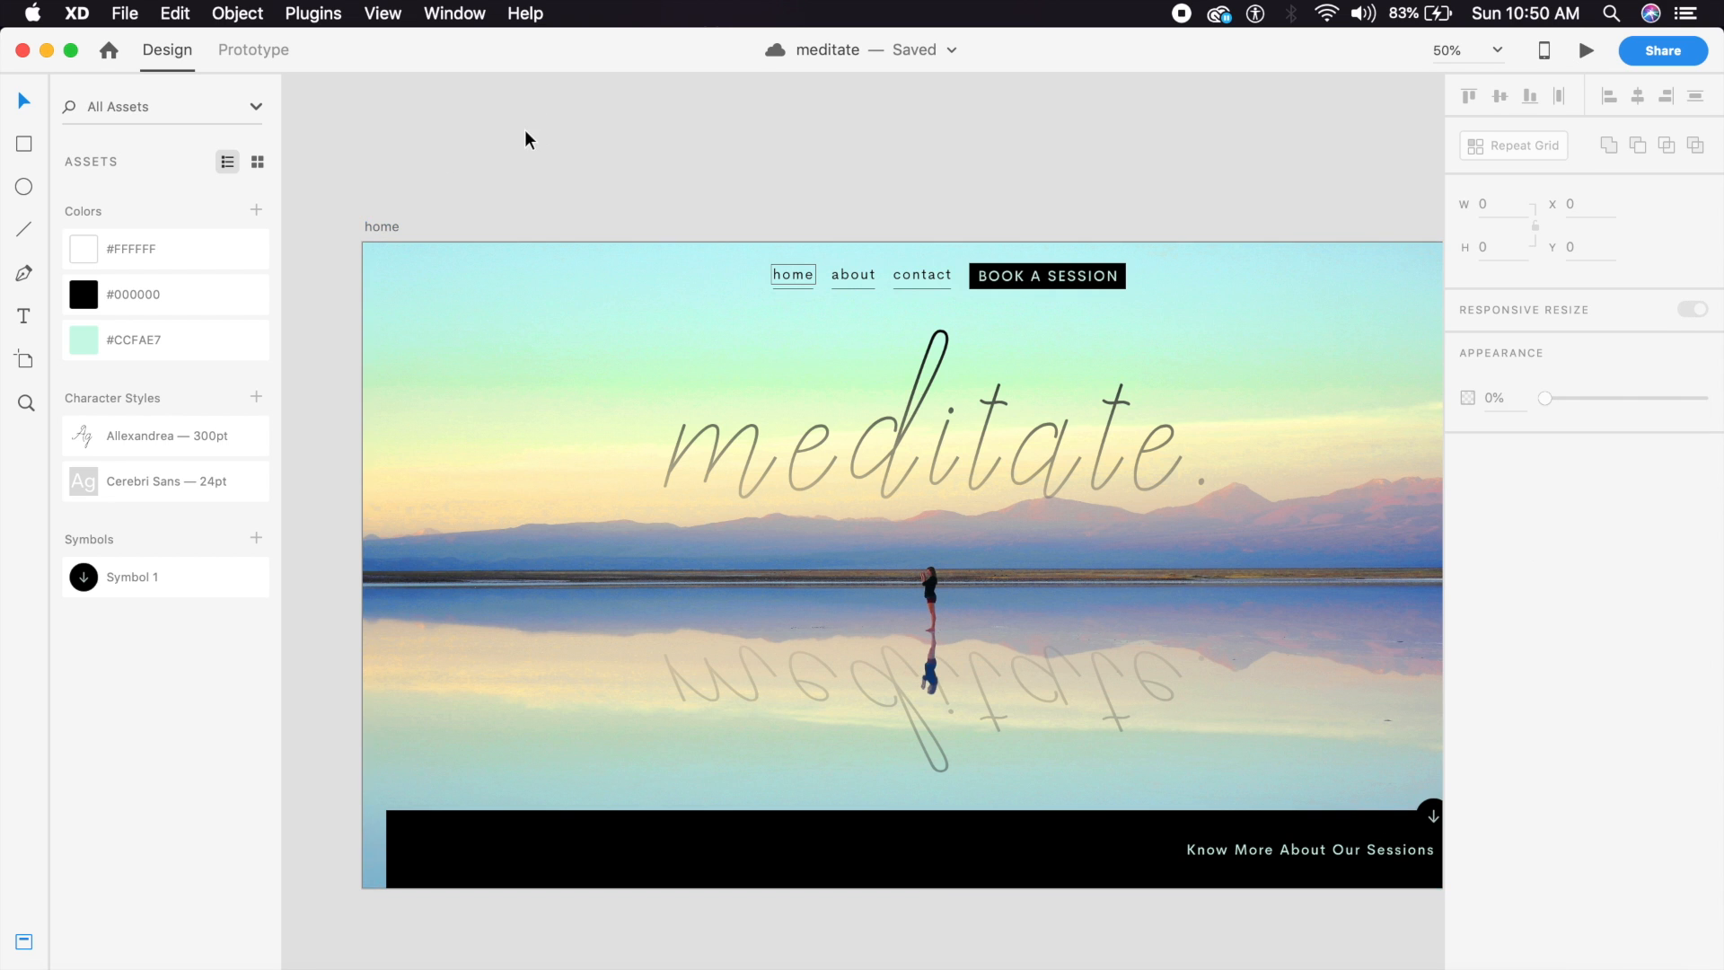
left_click(314, 13)
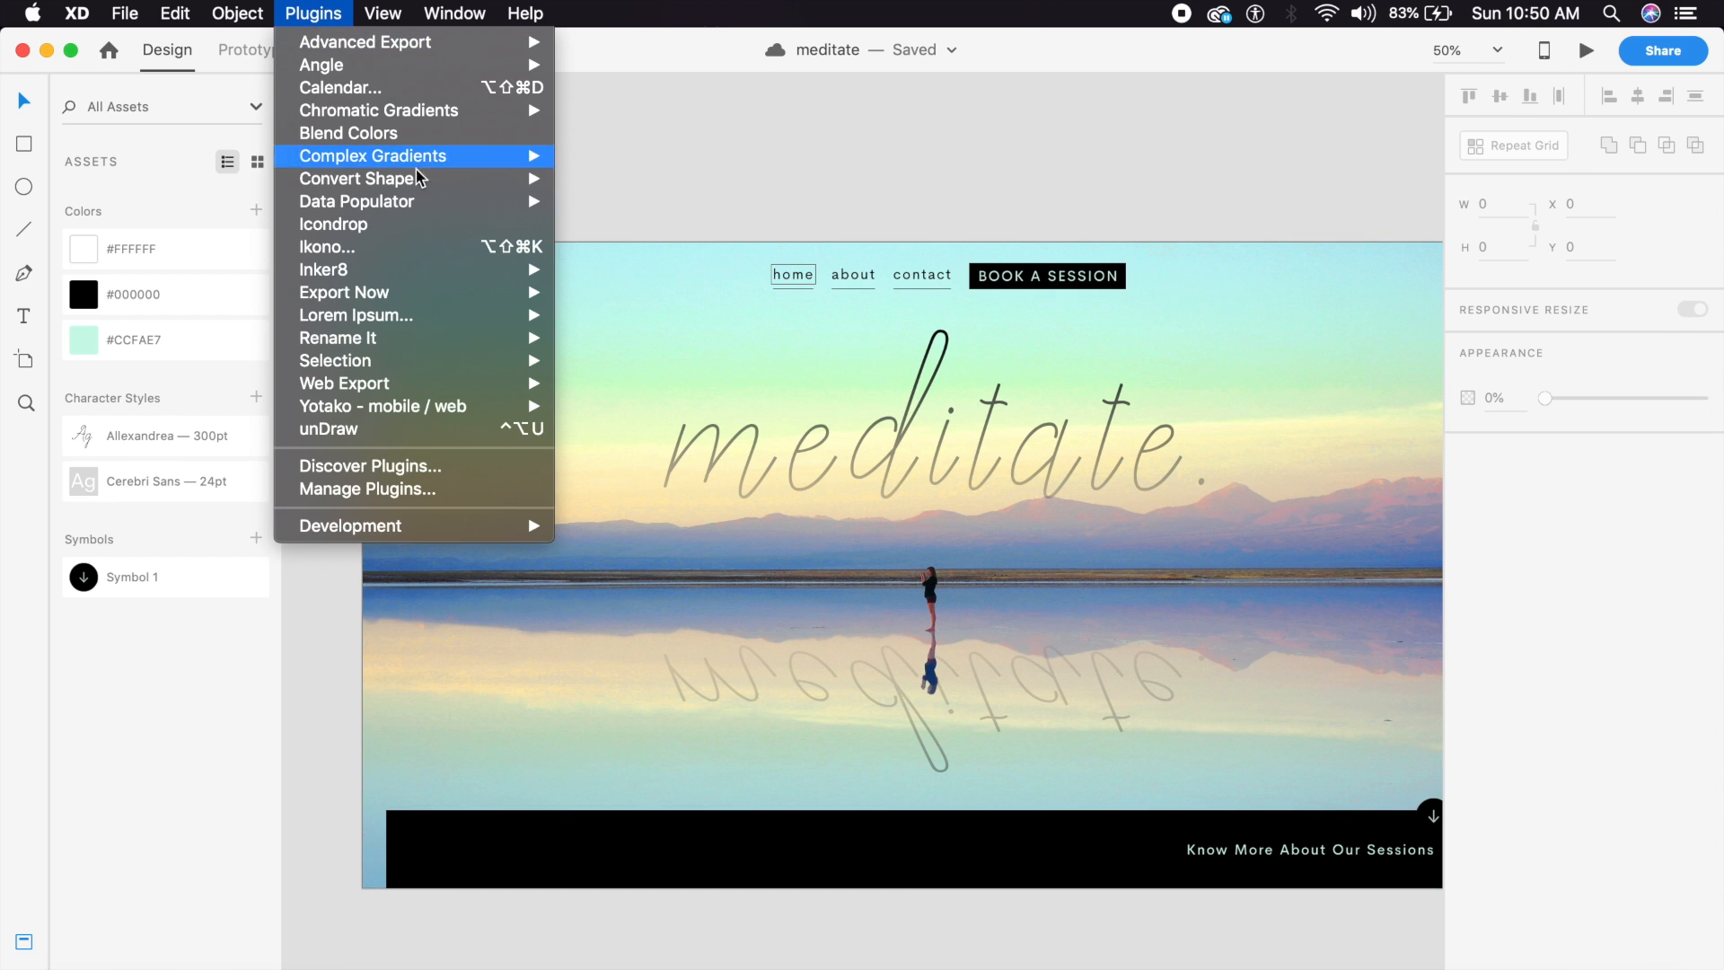
mouse_move(413, 388)
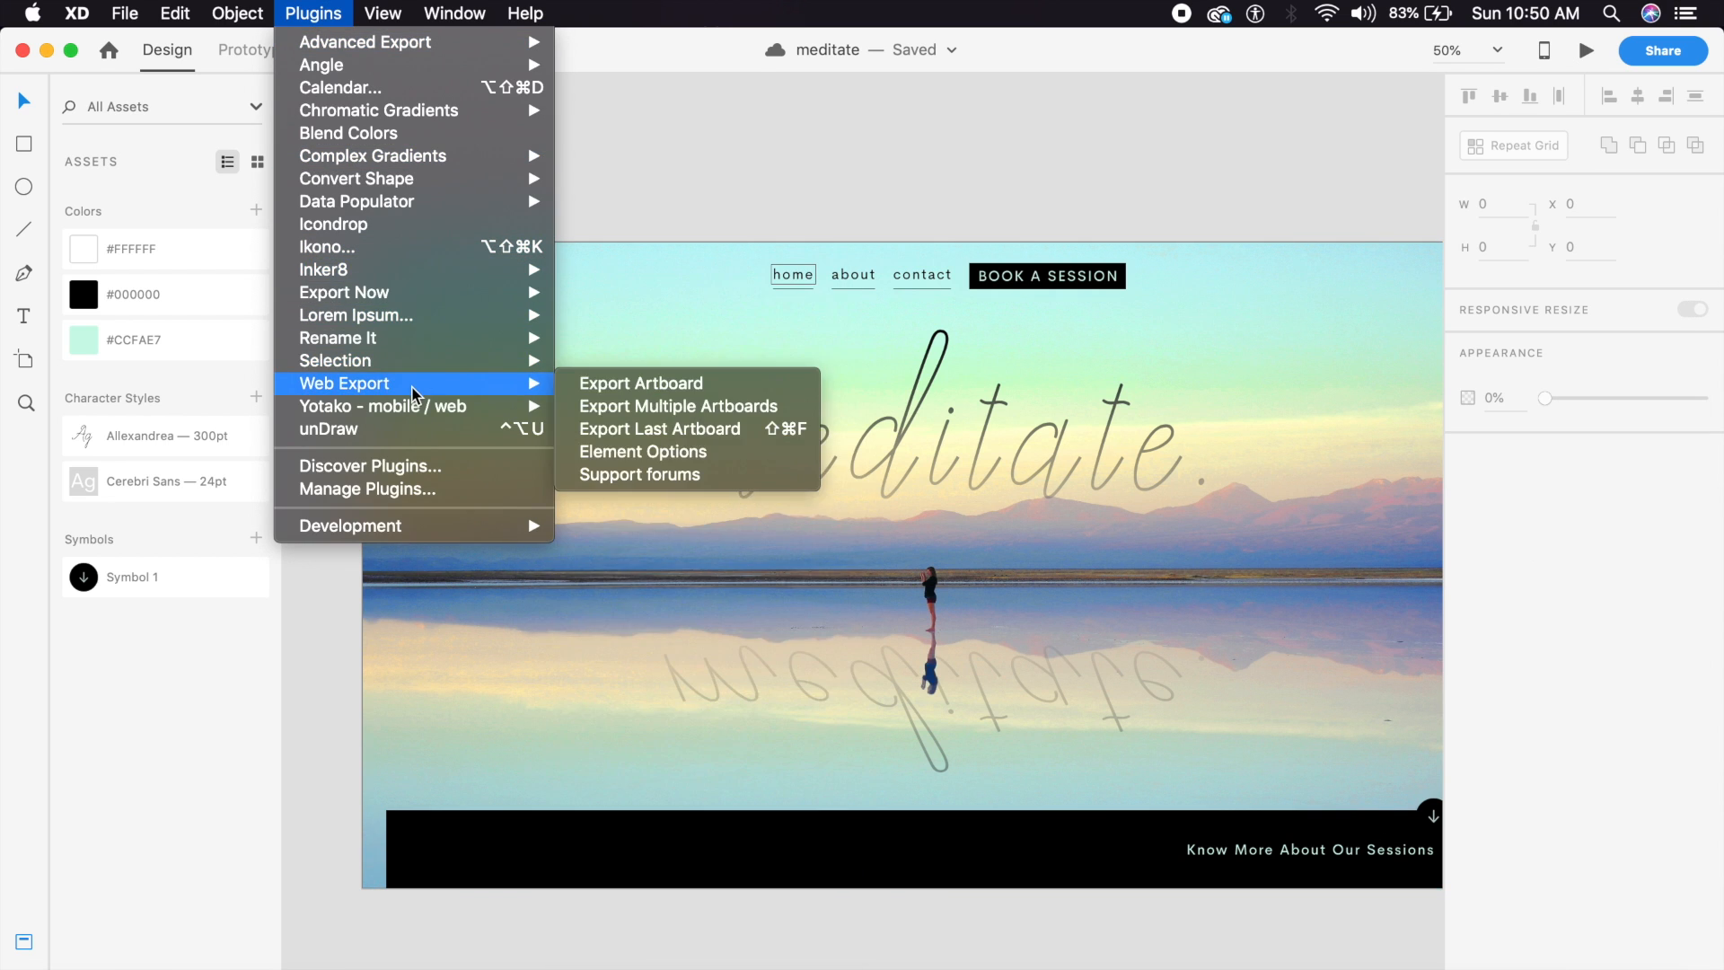
left_click(608, 389)
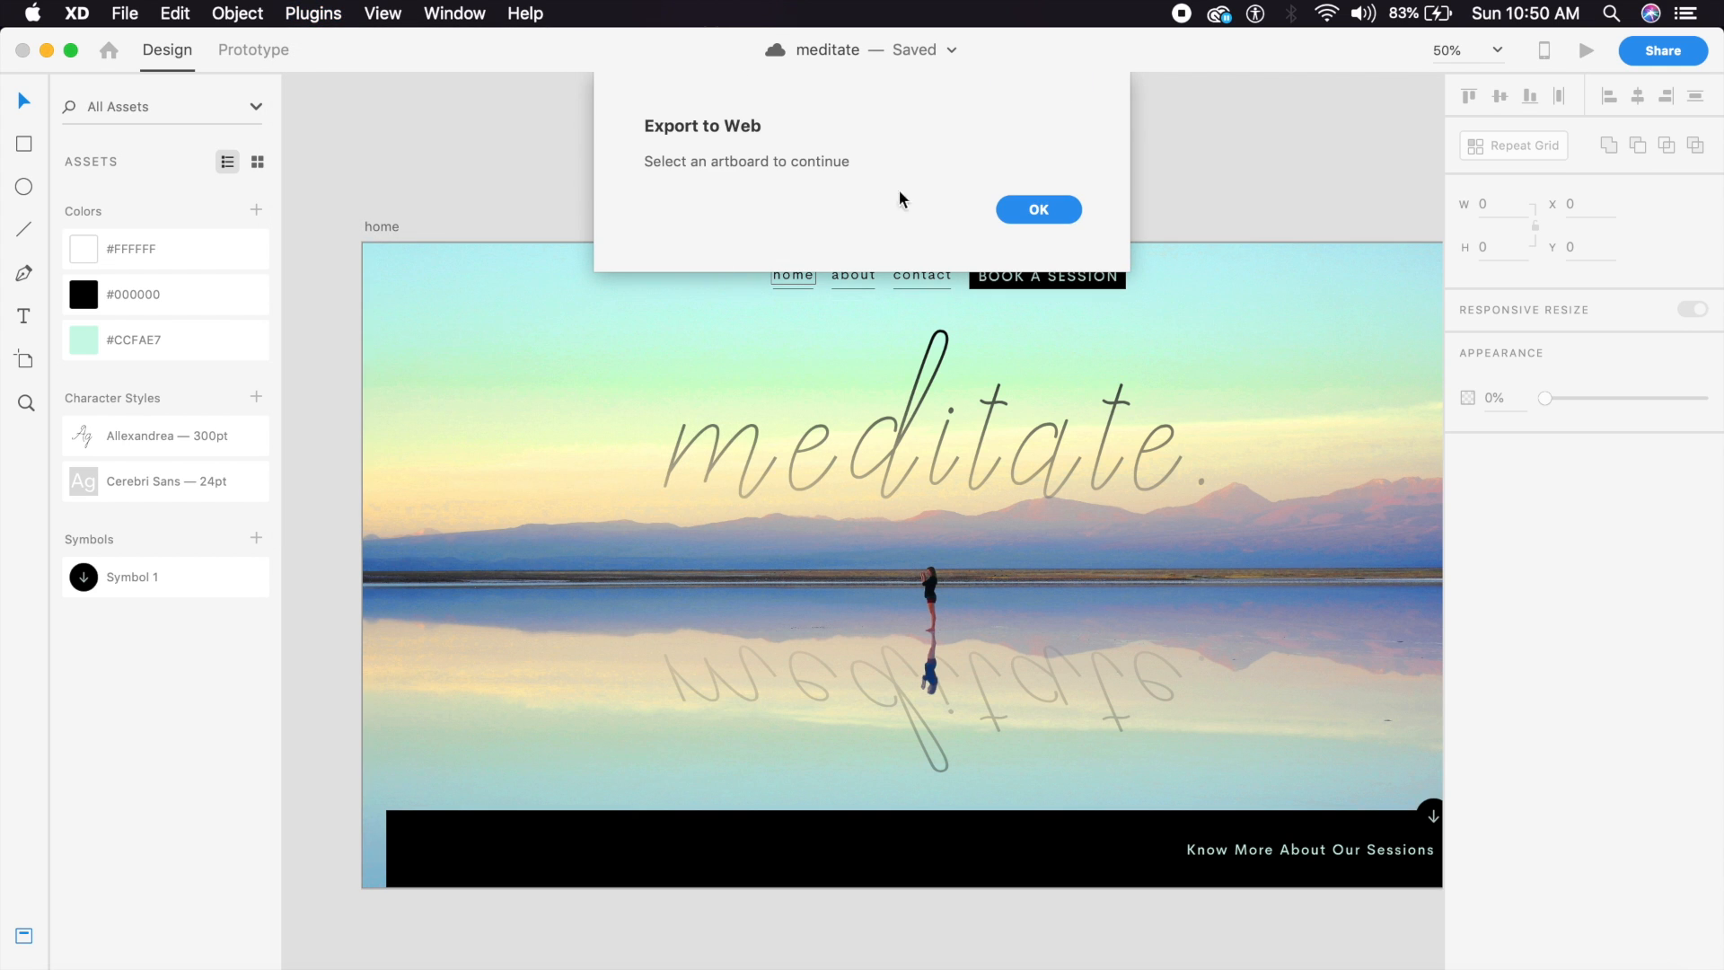
left_click(1037, 211)
Open the Web Export plugin's artboard export for the home artboard and set the page title to "Meditate.".
left_click(380, 230)
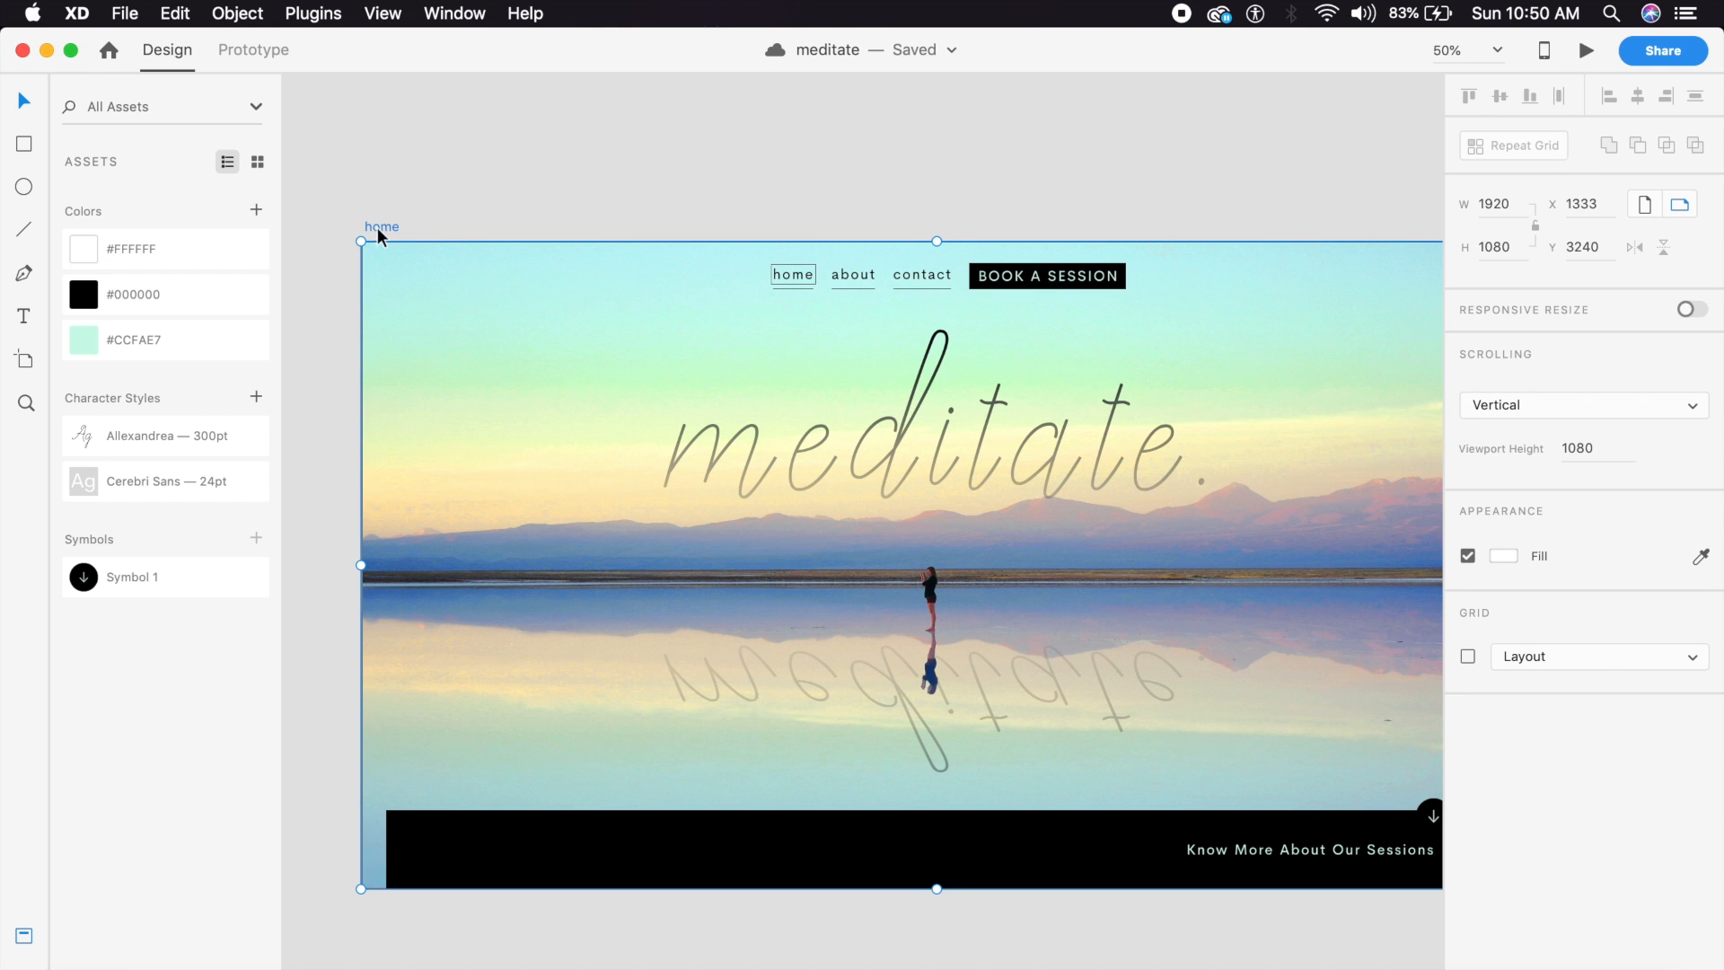
left_click(313, 13)
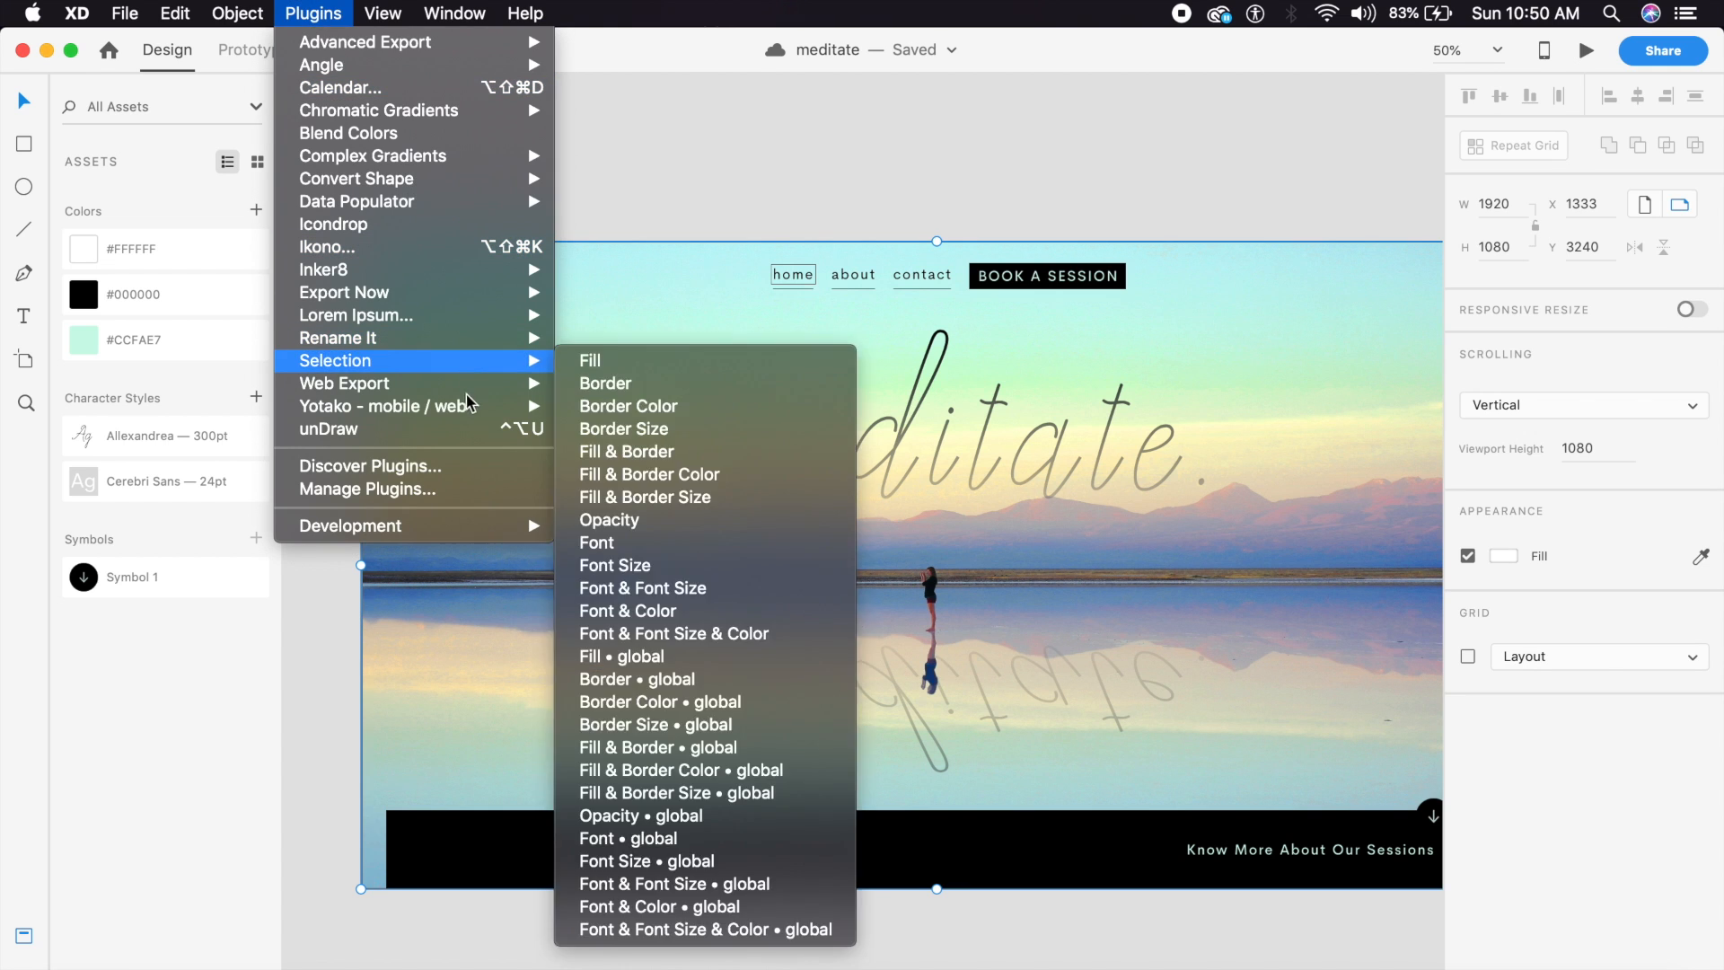
mouse_move(466, 383)
left_click(577, 388)
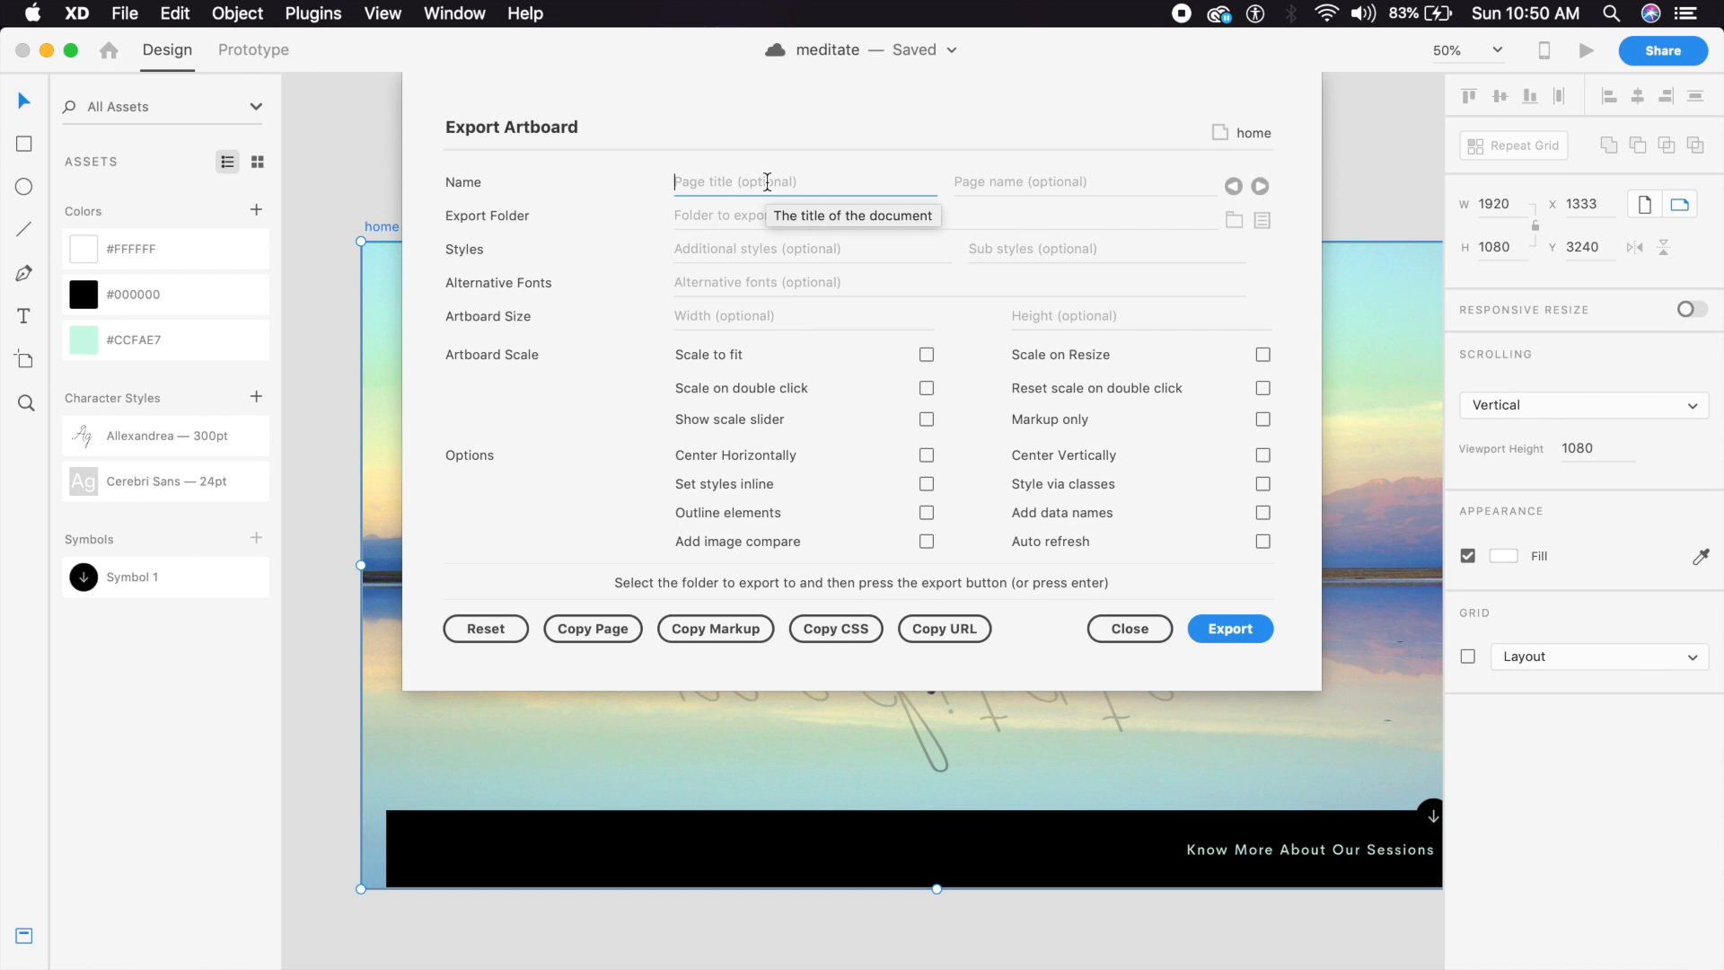
type("Meditate.")
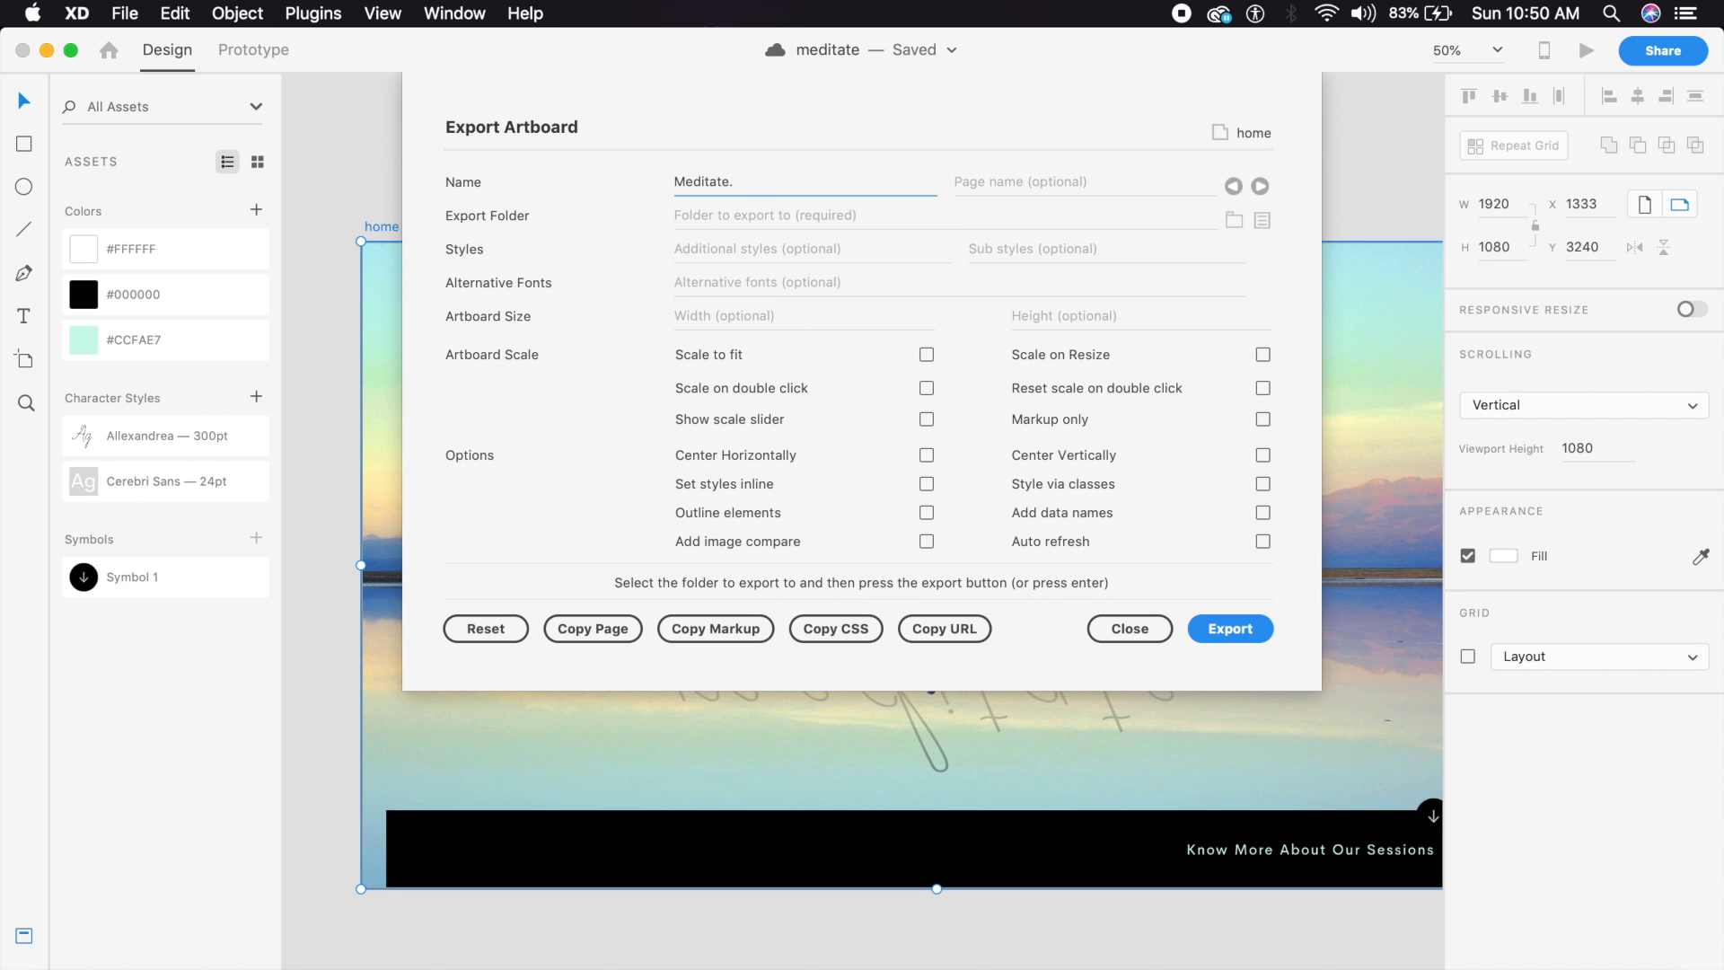
Choose the Documents folder as the artboard's export folder.
left_click(801, 229)
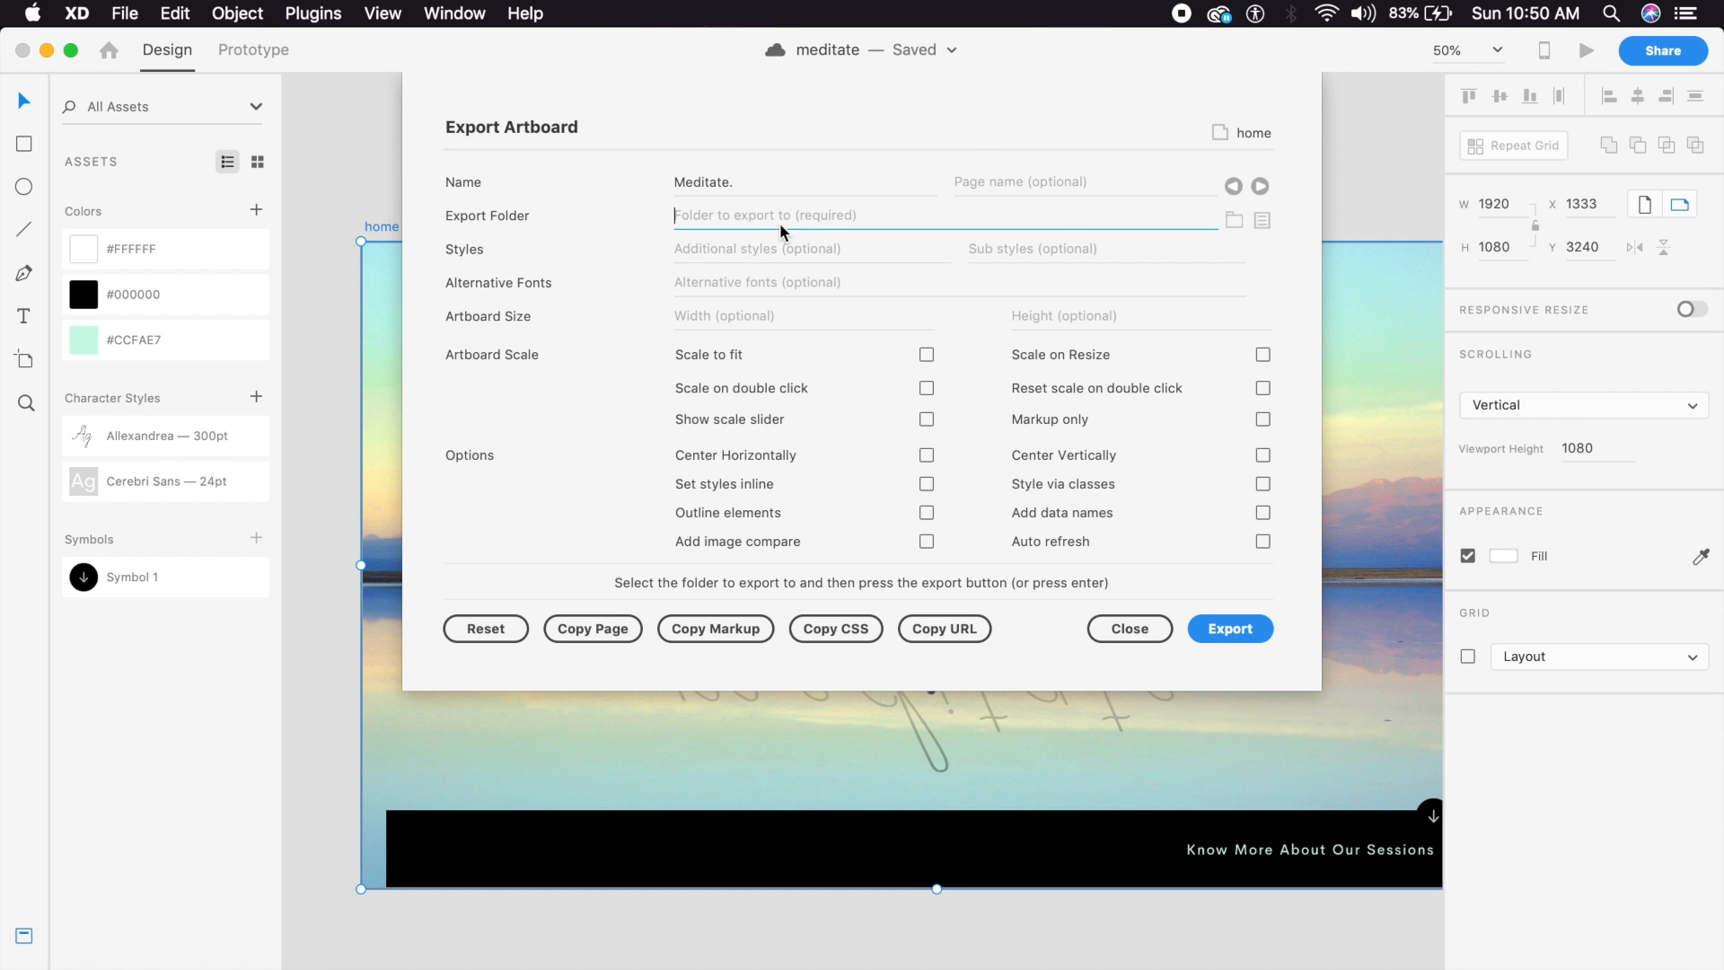
left_click(1240, 222)
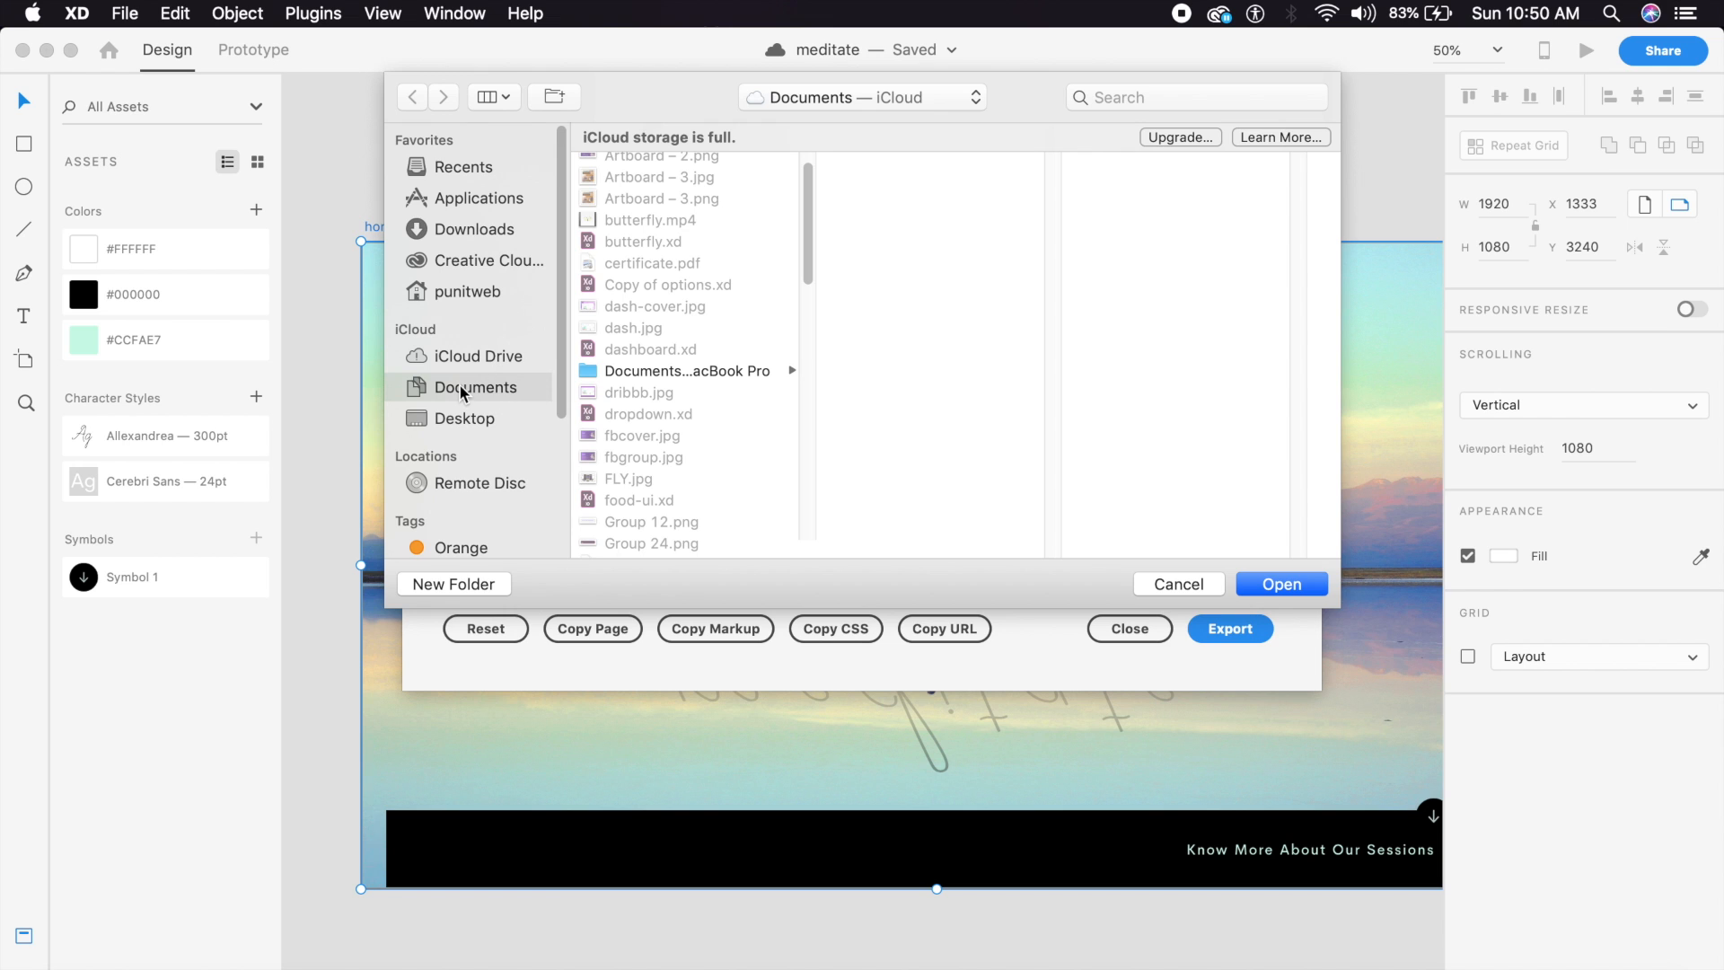
left_click(1281, 584)
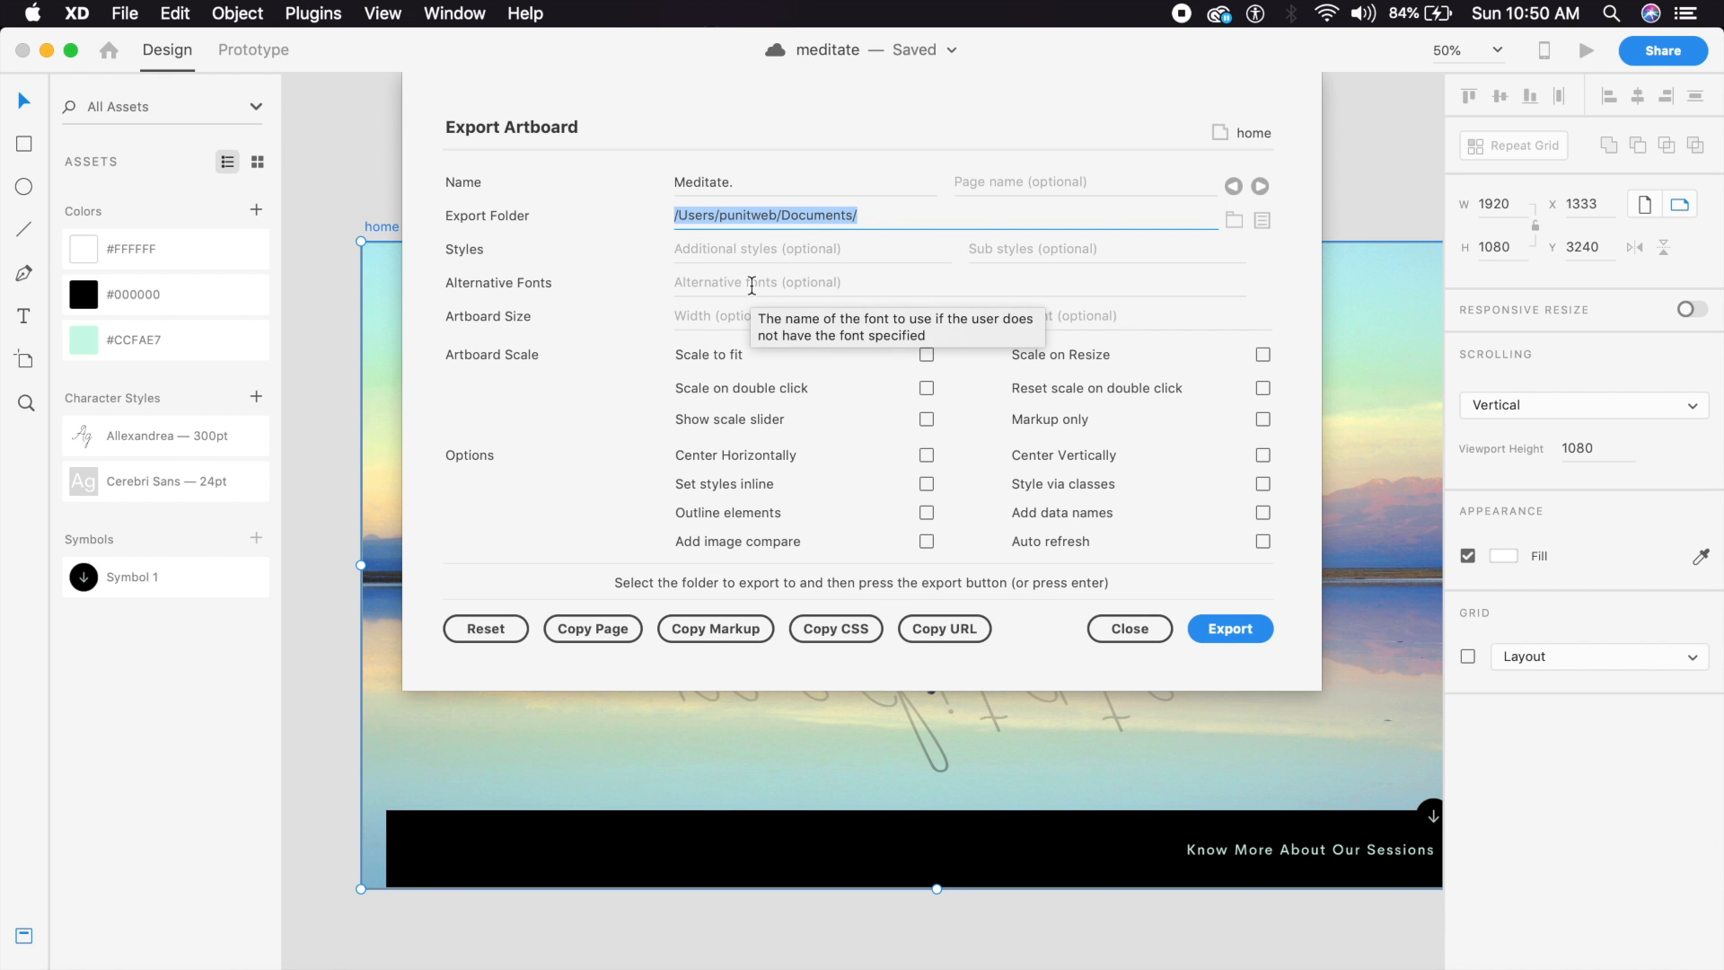
Enable Scale to fit, Scale on Resize and Center Horizontally for the export, leaving Set styles inline off.
left_click(926, 359)
left_click(1070, 365)
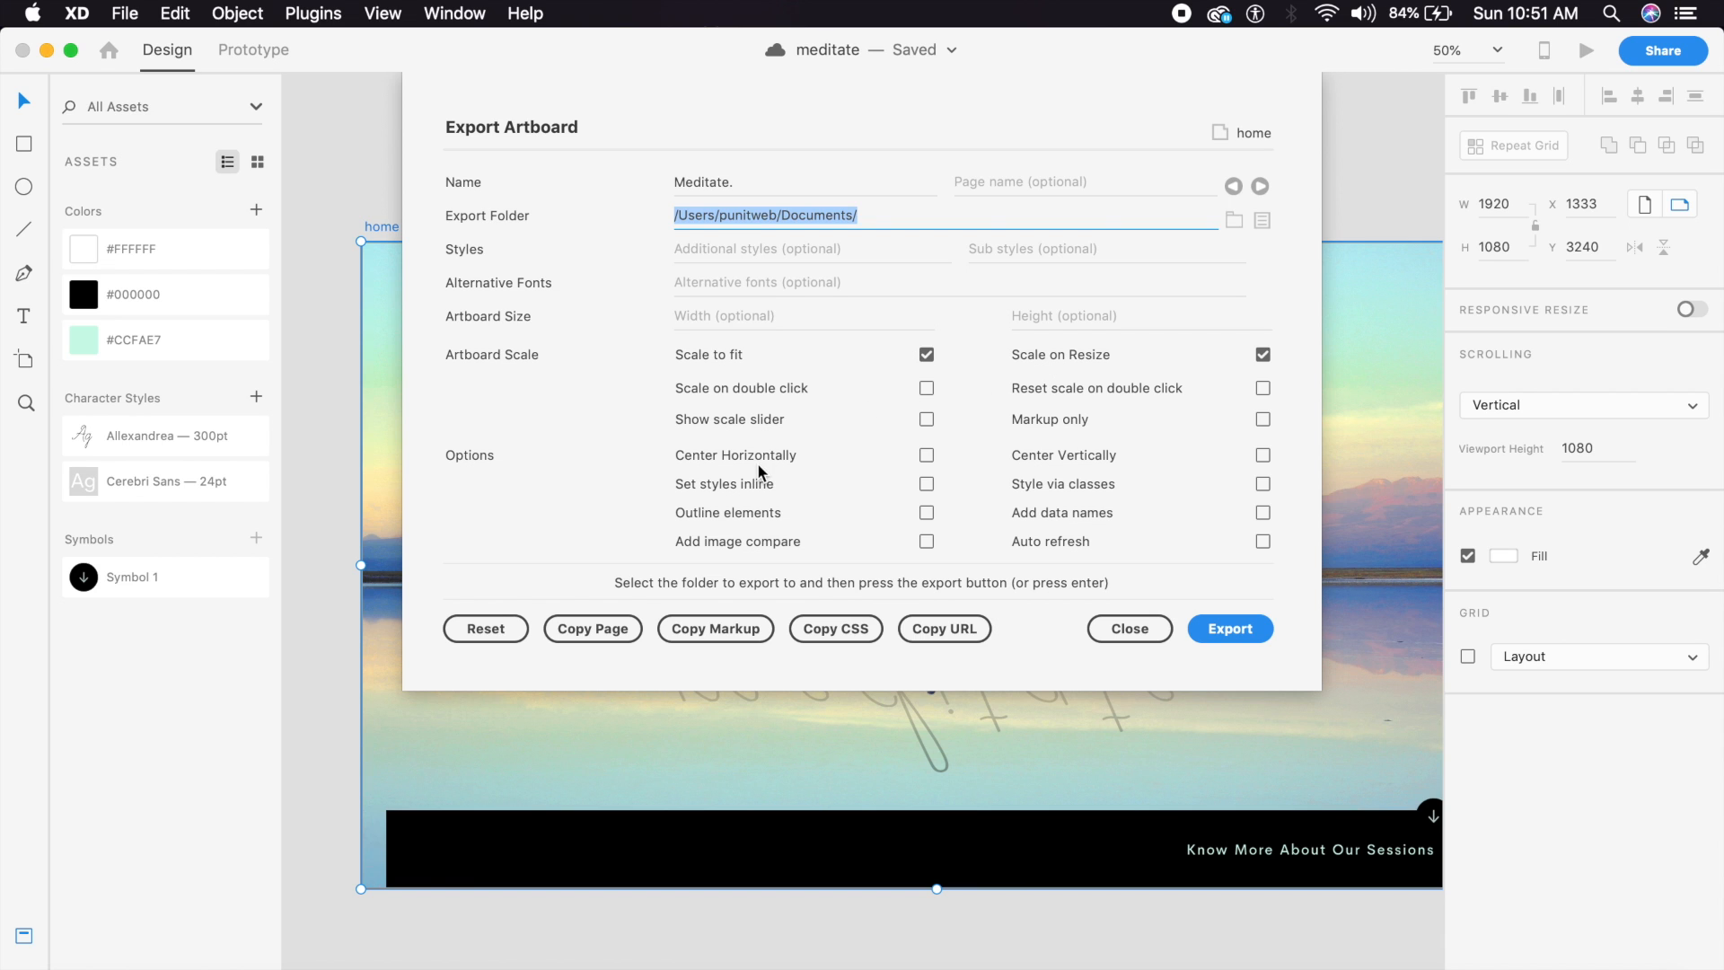
left_click(927, 456)
left_click(928, 485)
left_click(928, 486)
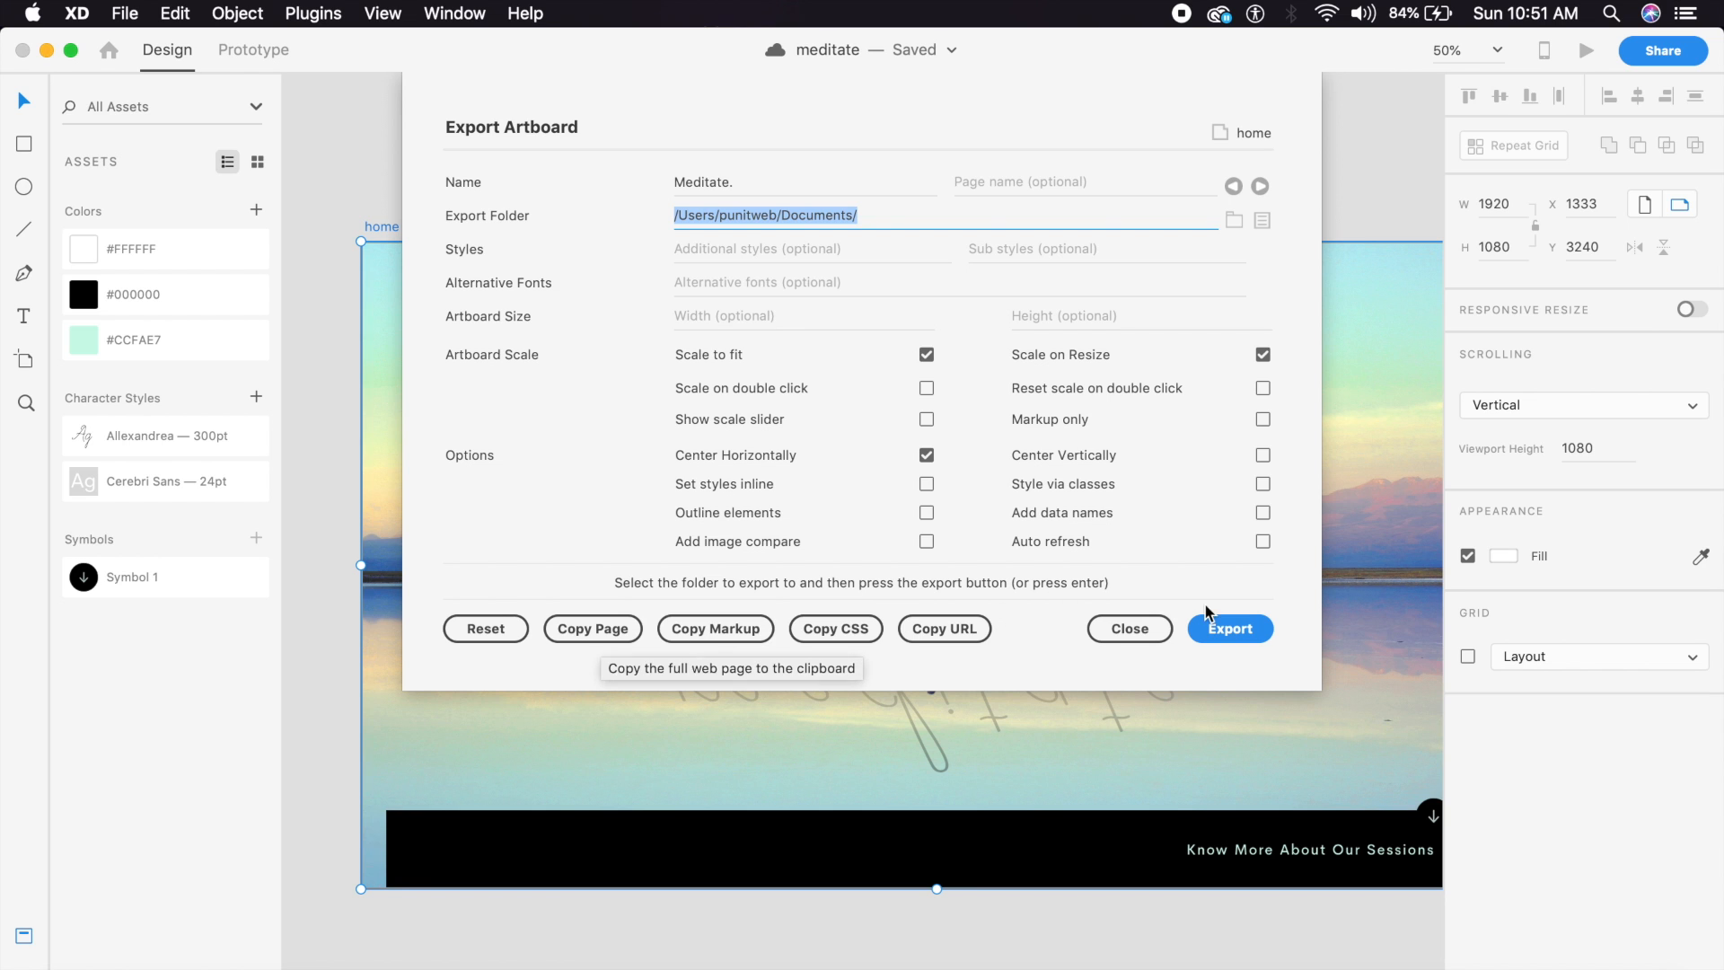
Export the home artboard as a web page and open its export folder in Finder.
left_click(1243, 638)
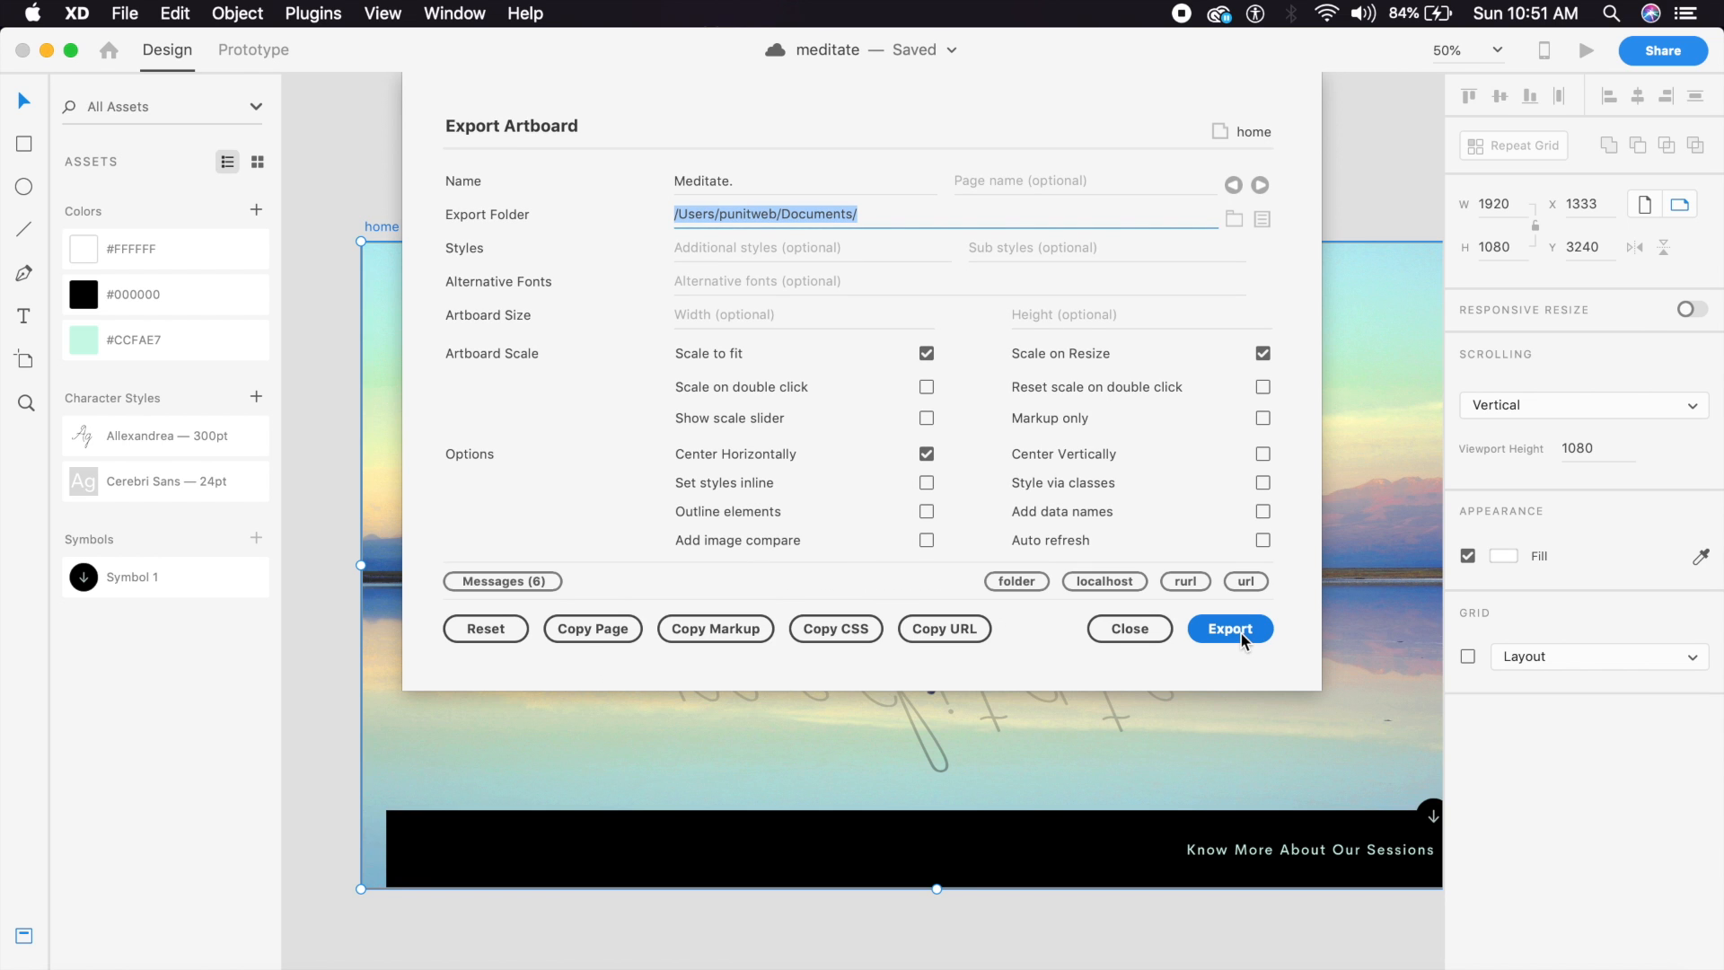
left_click(1015, 583)
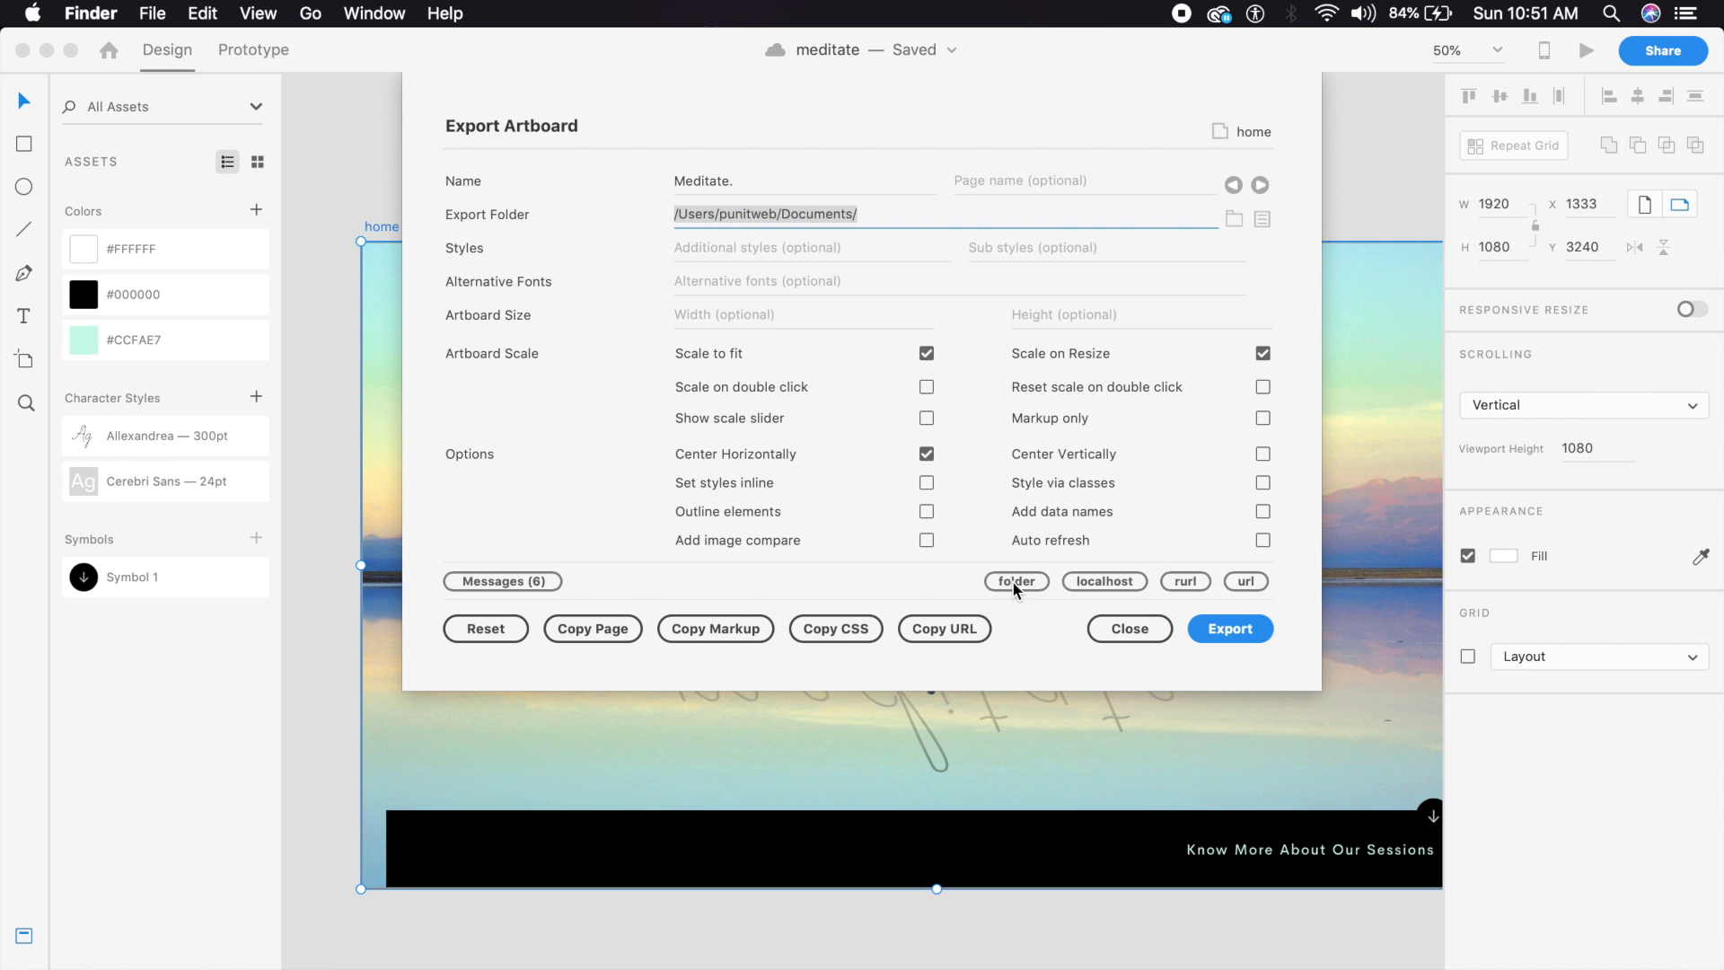
left_click(1020, 586)
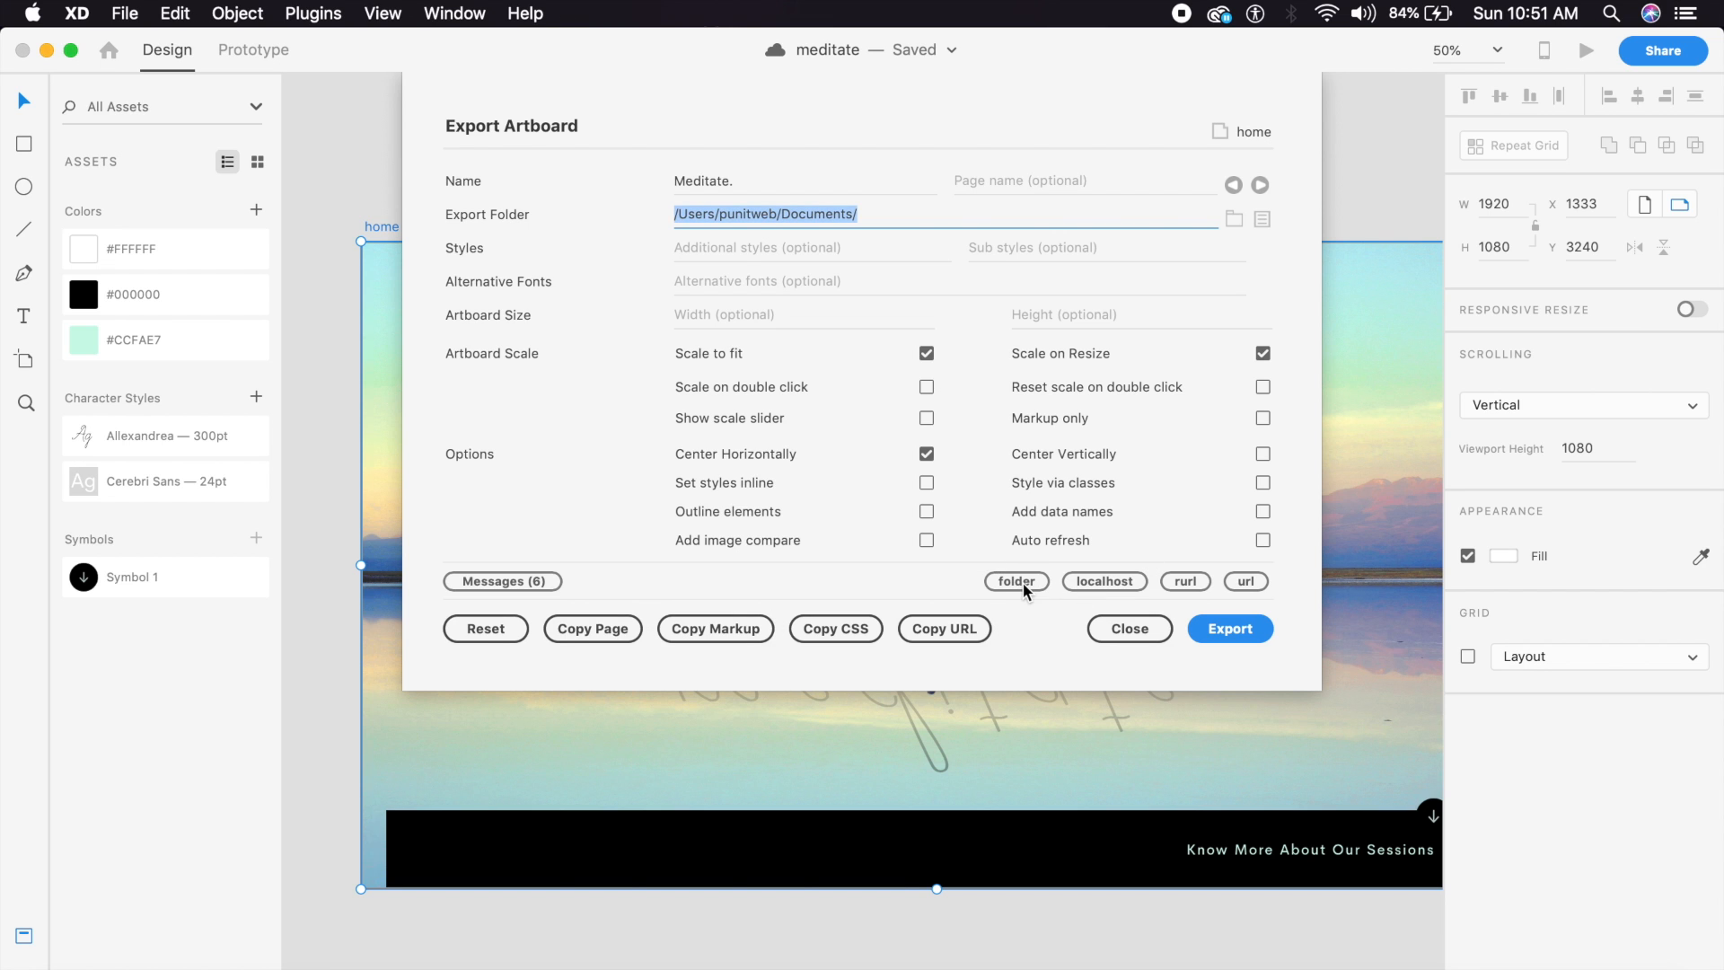
left_click(1023, 583)
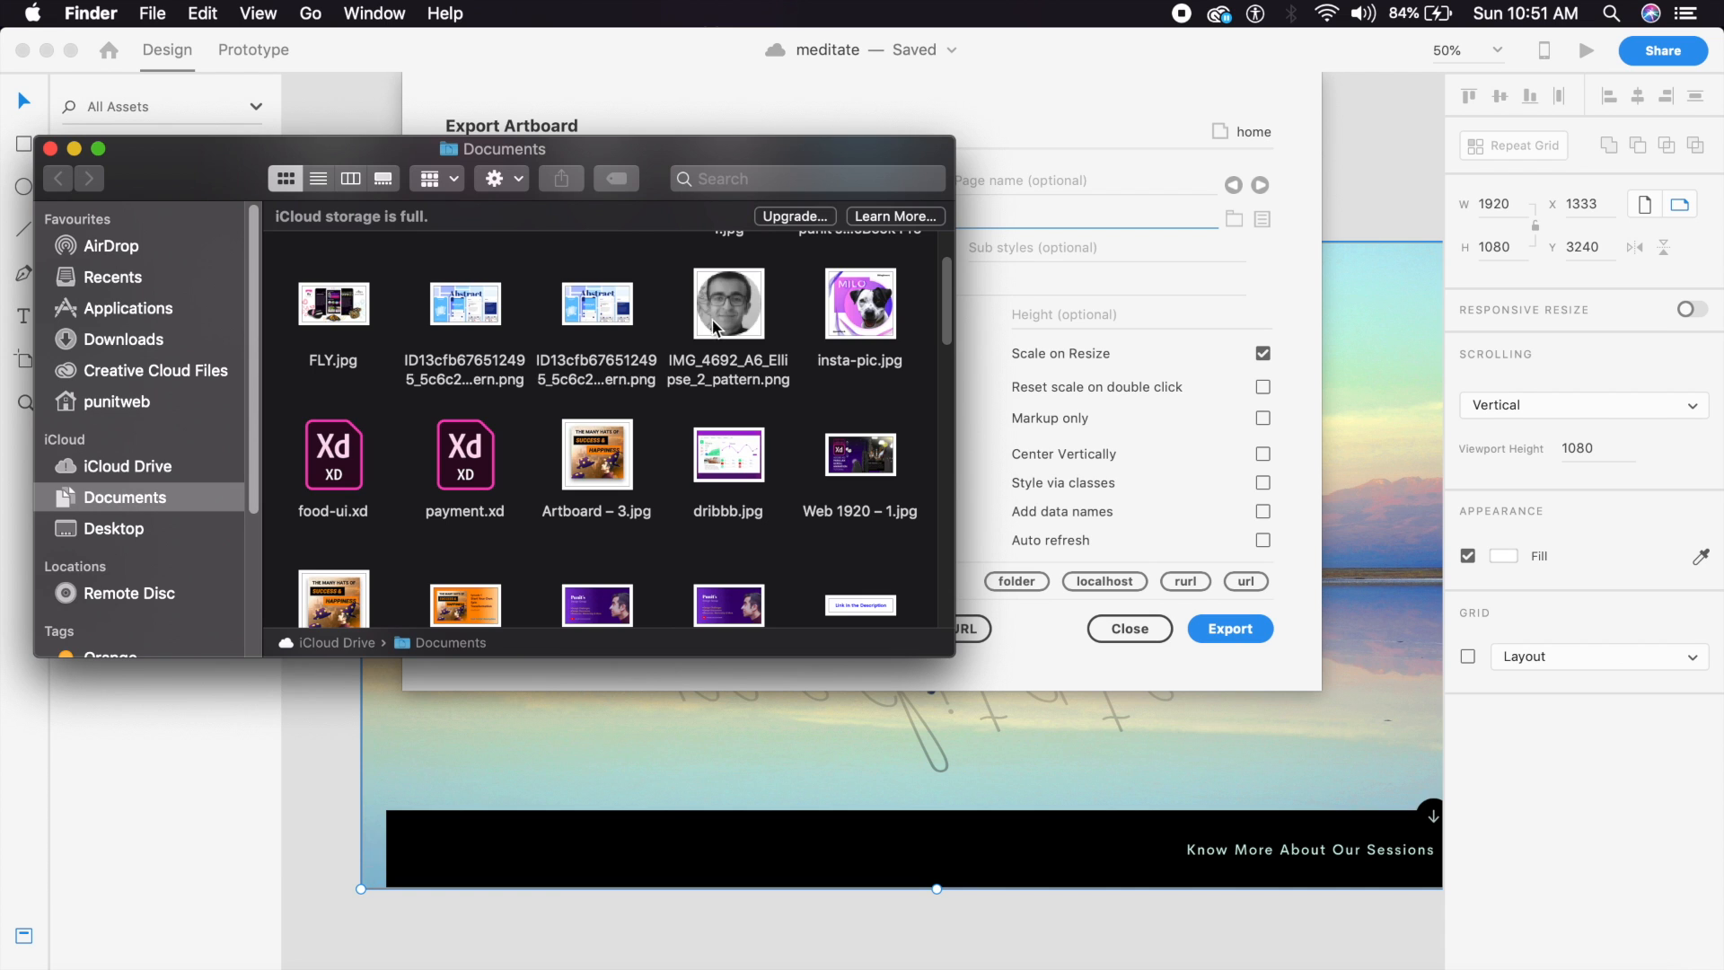
Search the Documents folder for ".html" and open the exported home.html in the browser.
scroll(716, 332, "down", 1)
left_click(788, 183)
type(".html")
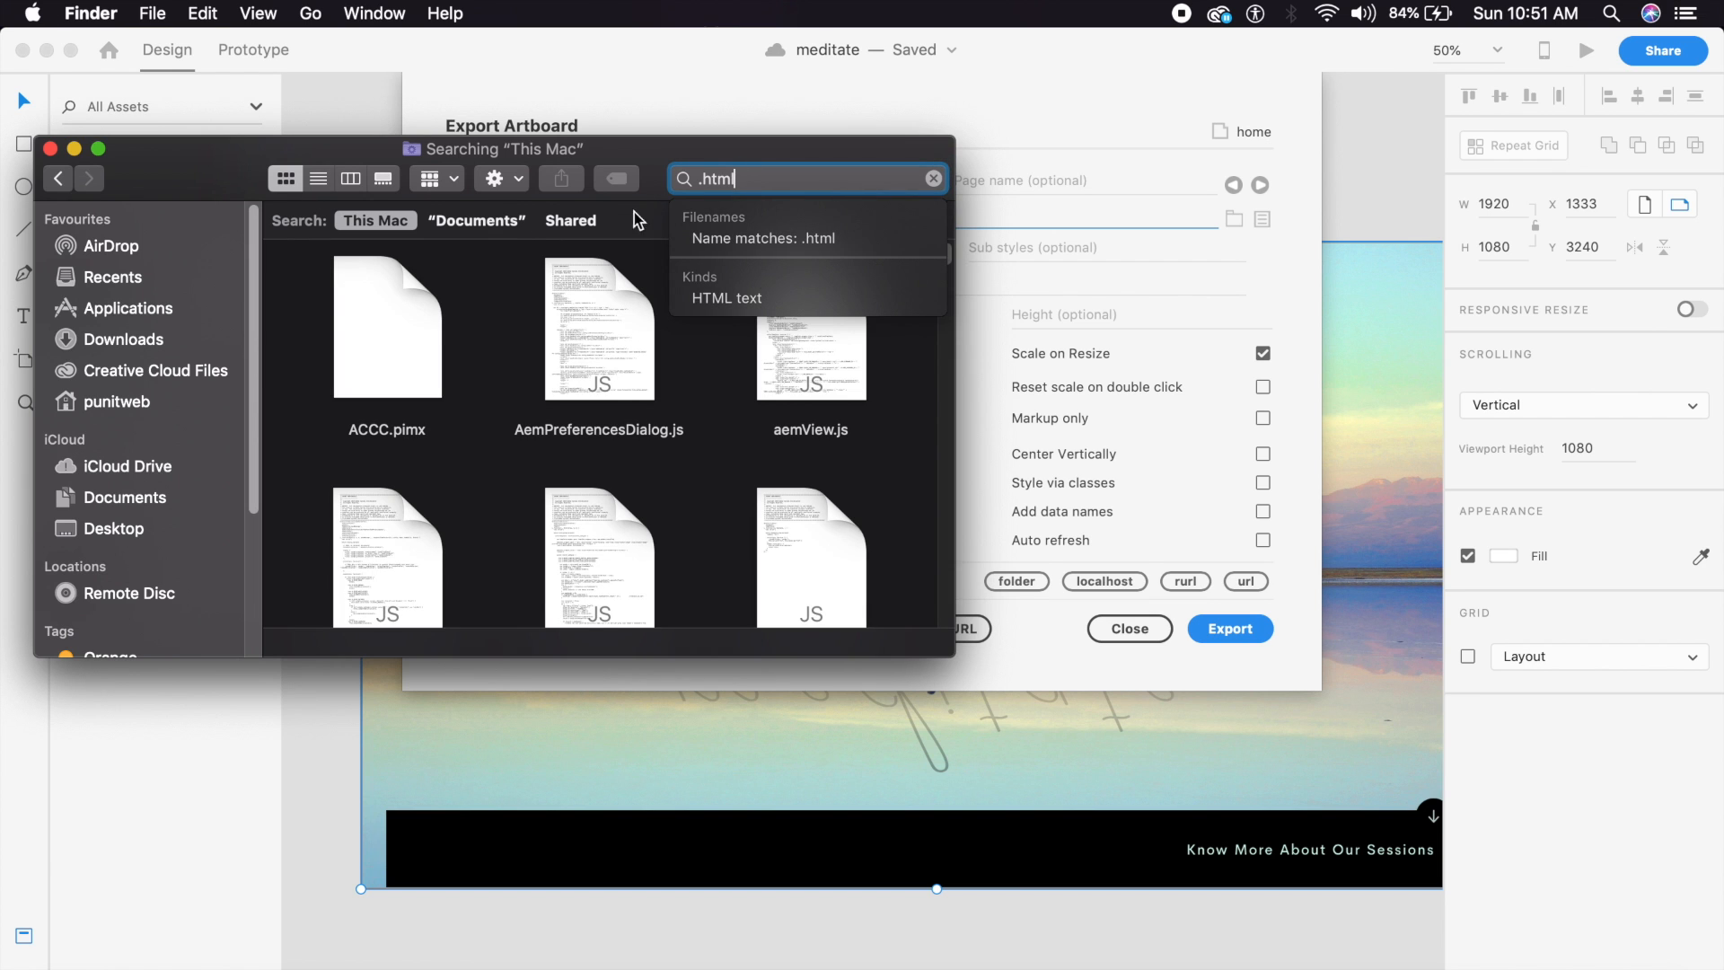
left_click(485, 225)
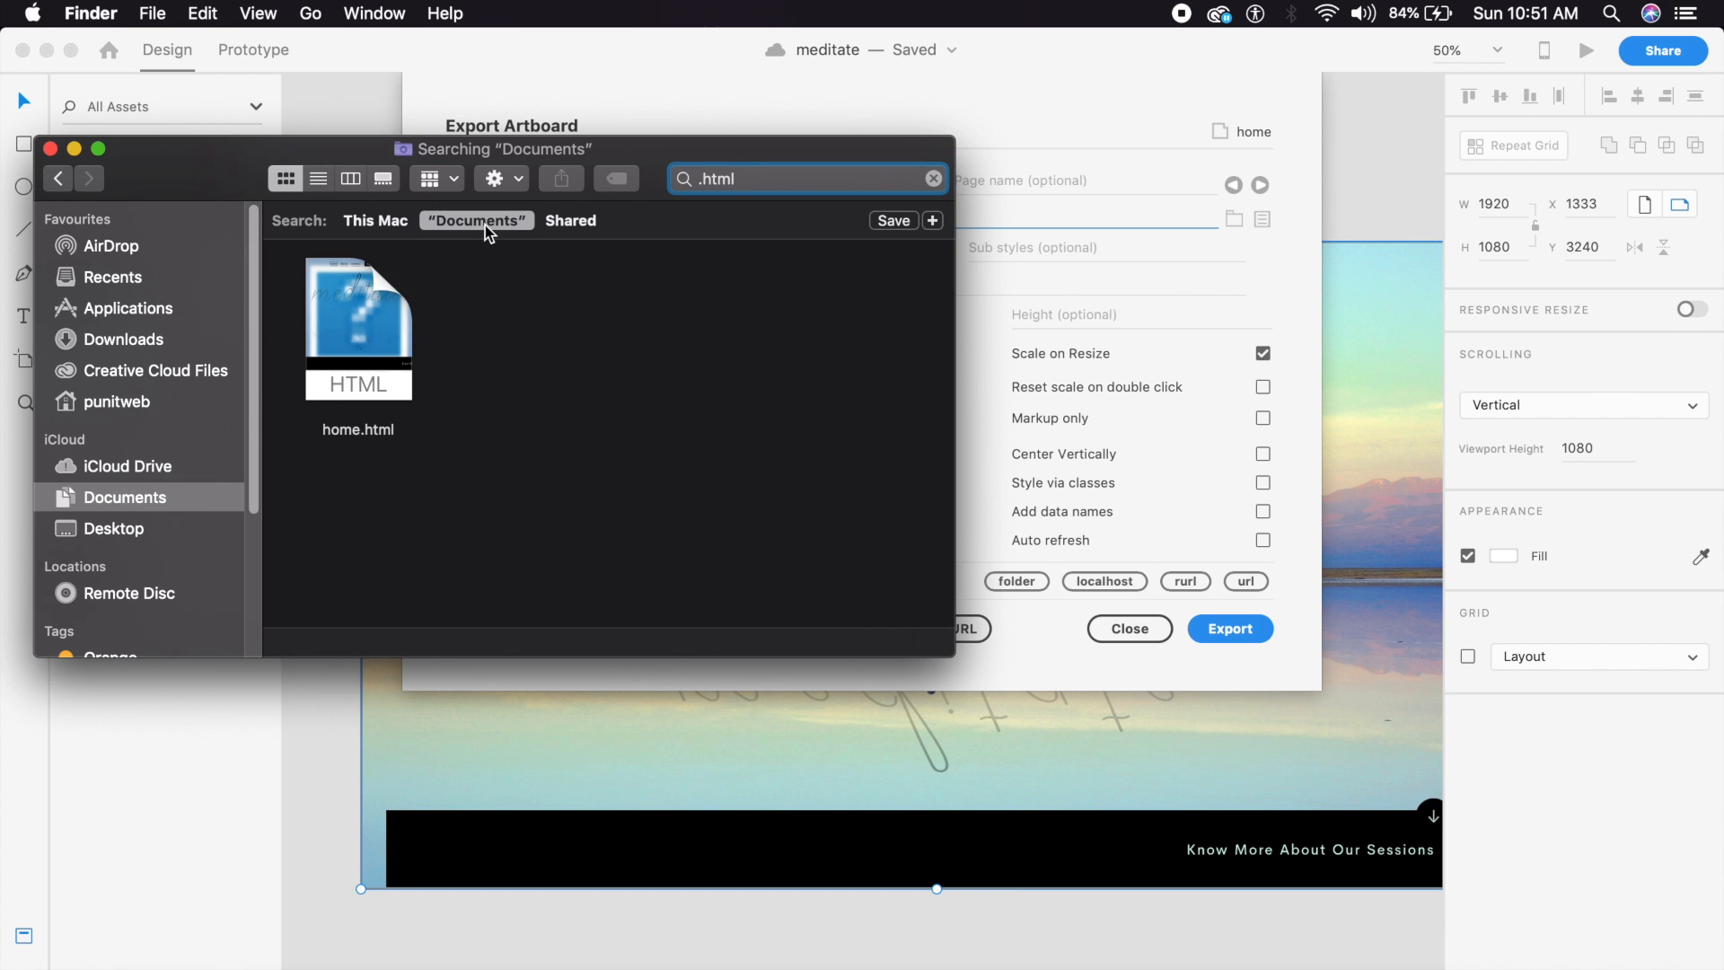
left_click(377, 343)
double_click(368, 344)
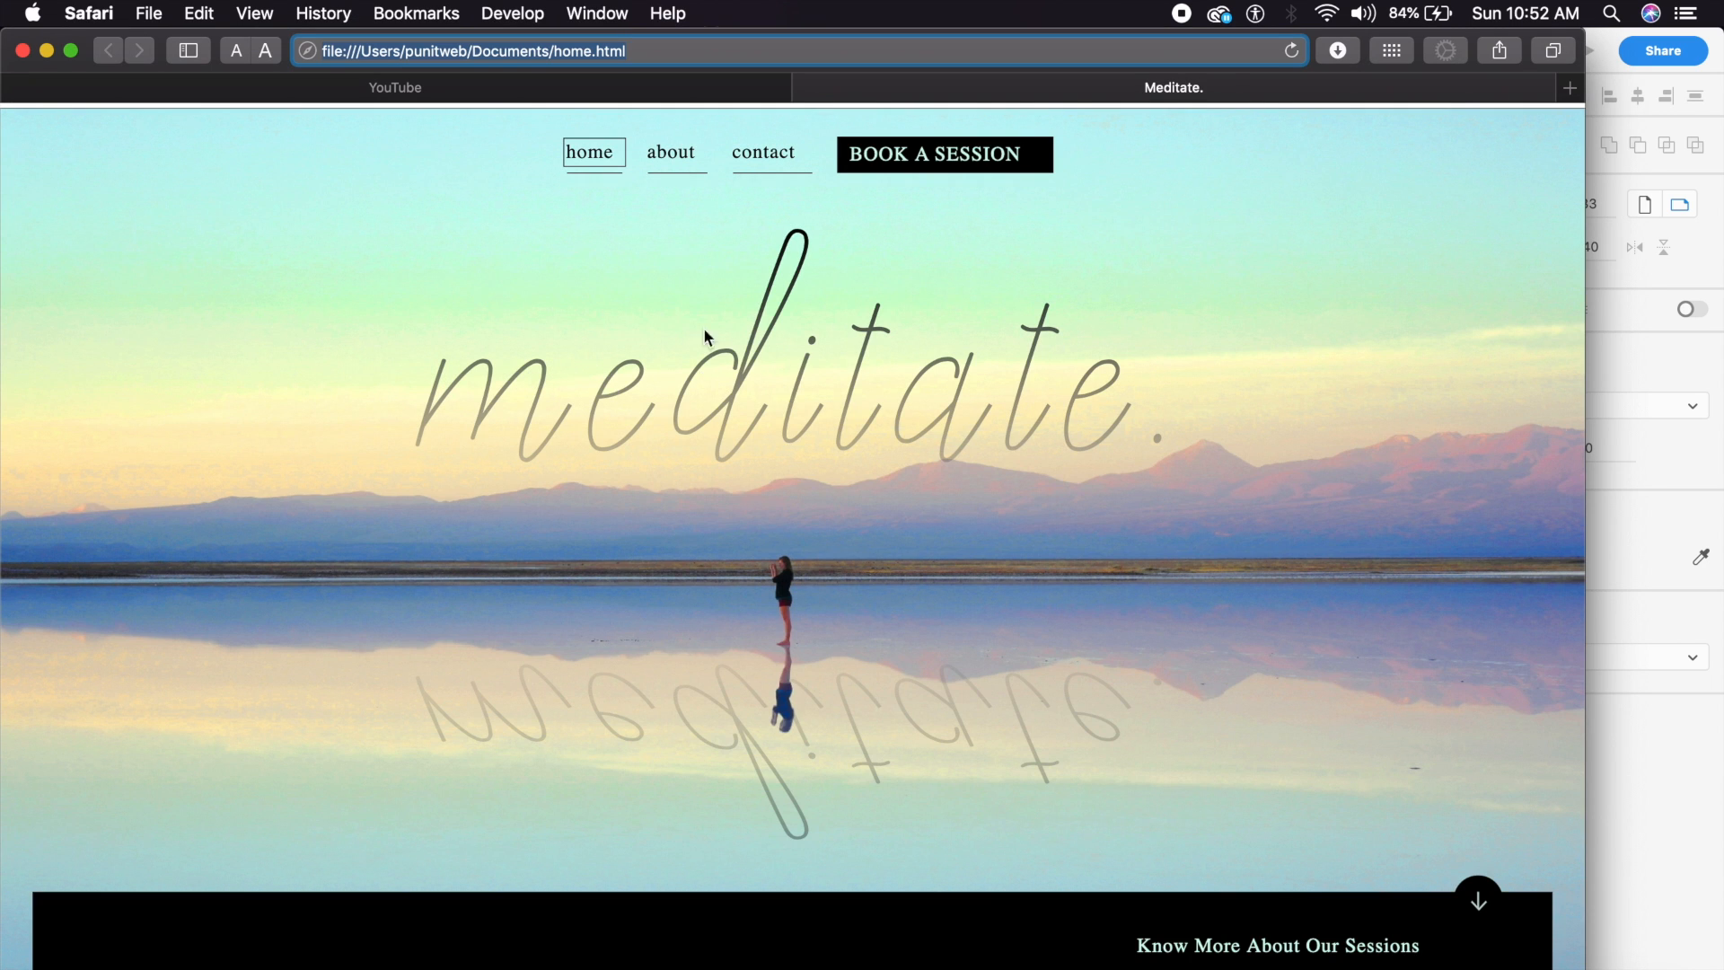
Inspect the "meditate." title on the exported page, expand its SVG element to examine the path code, and close the inspector.
left_click(727, 346)
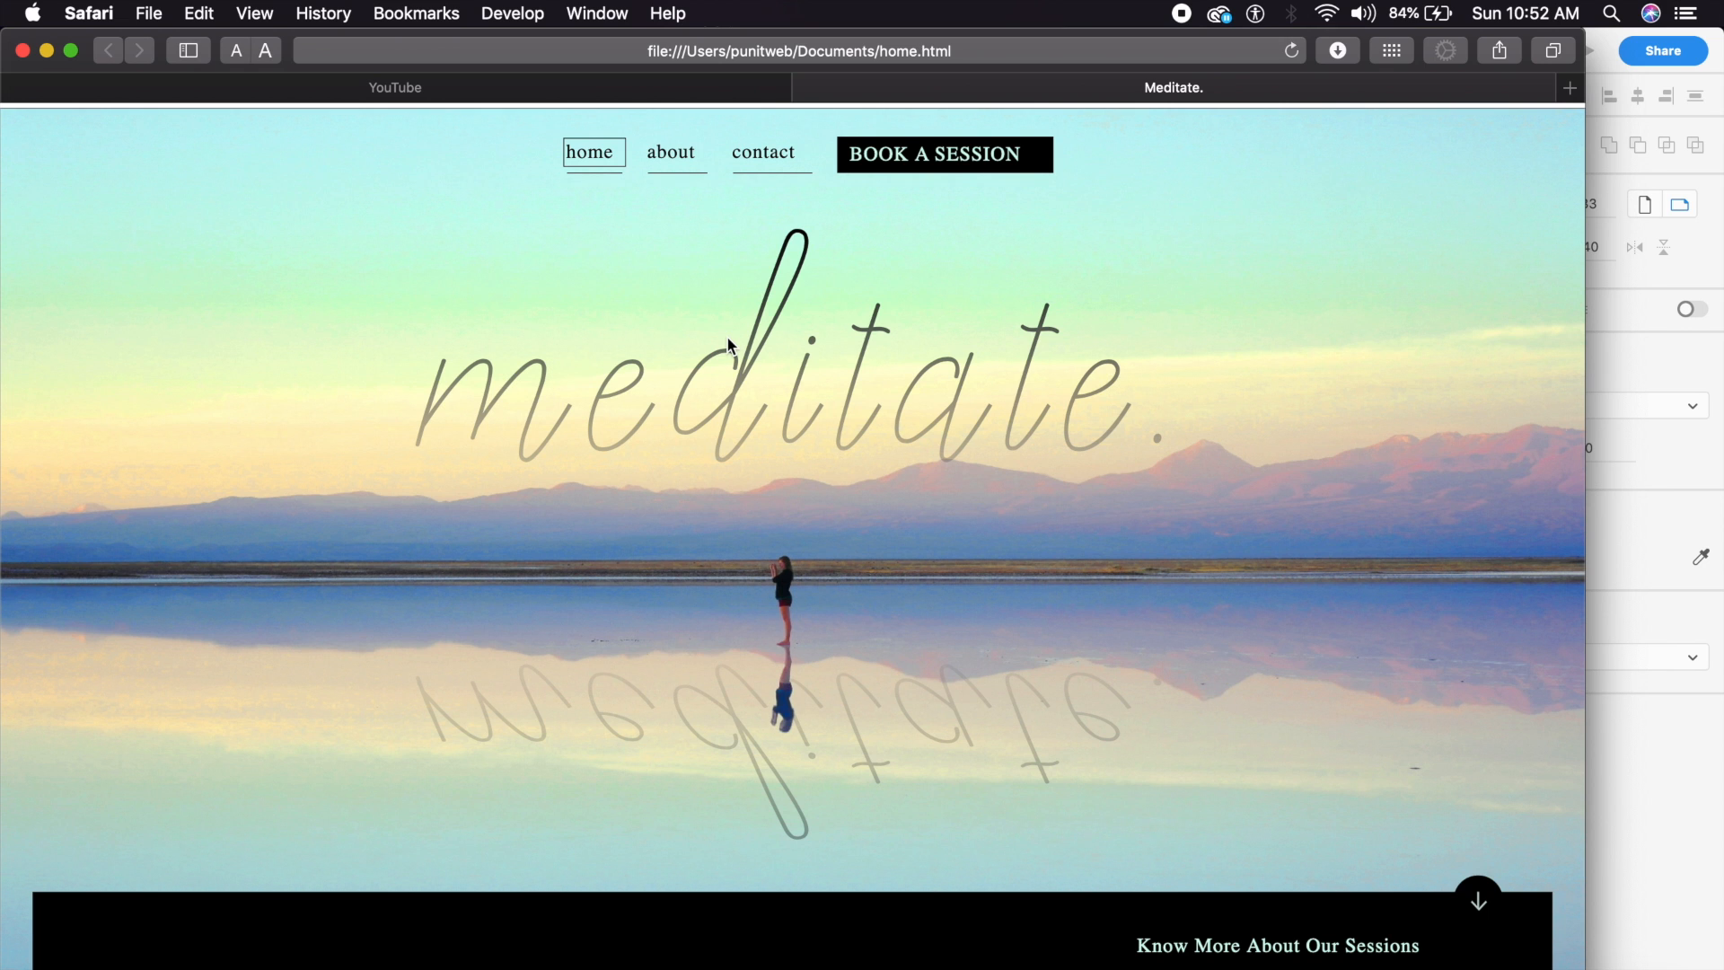
right_click(729, 345)
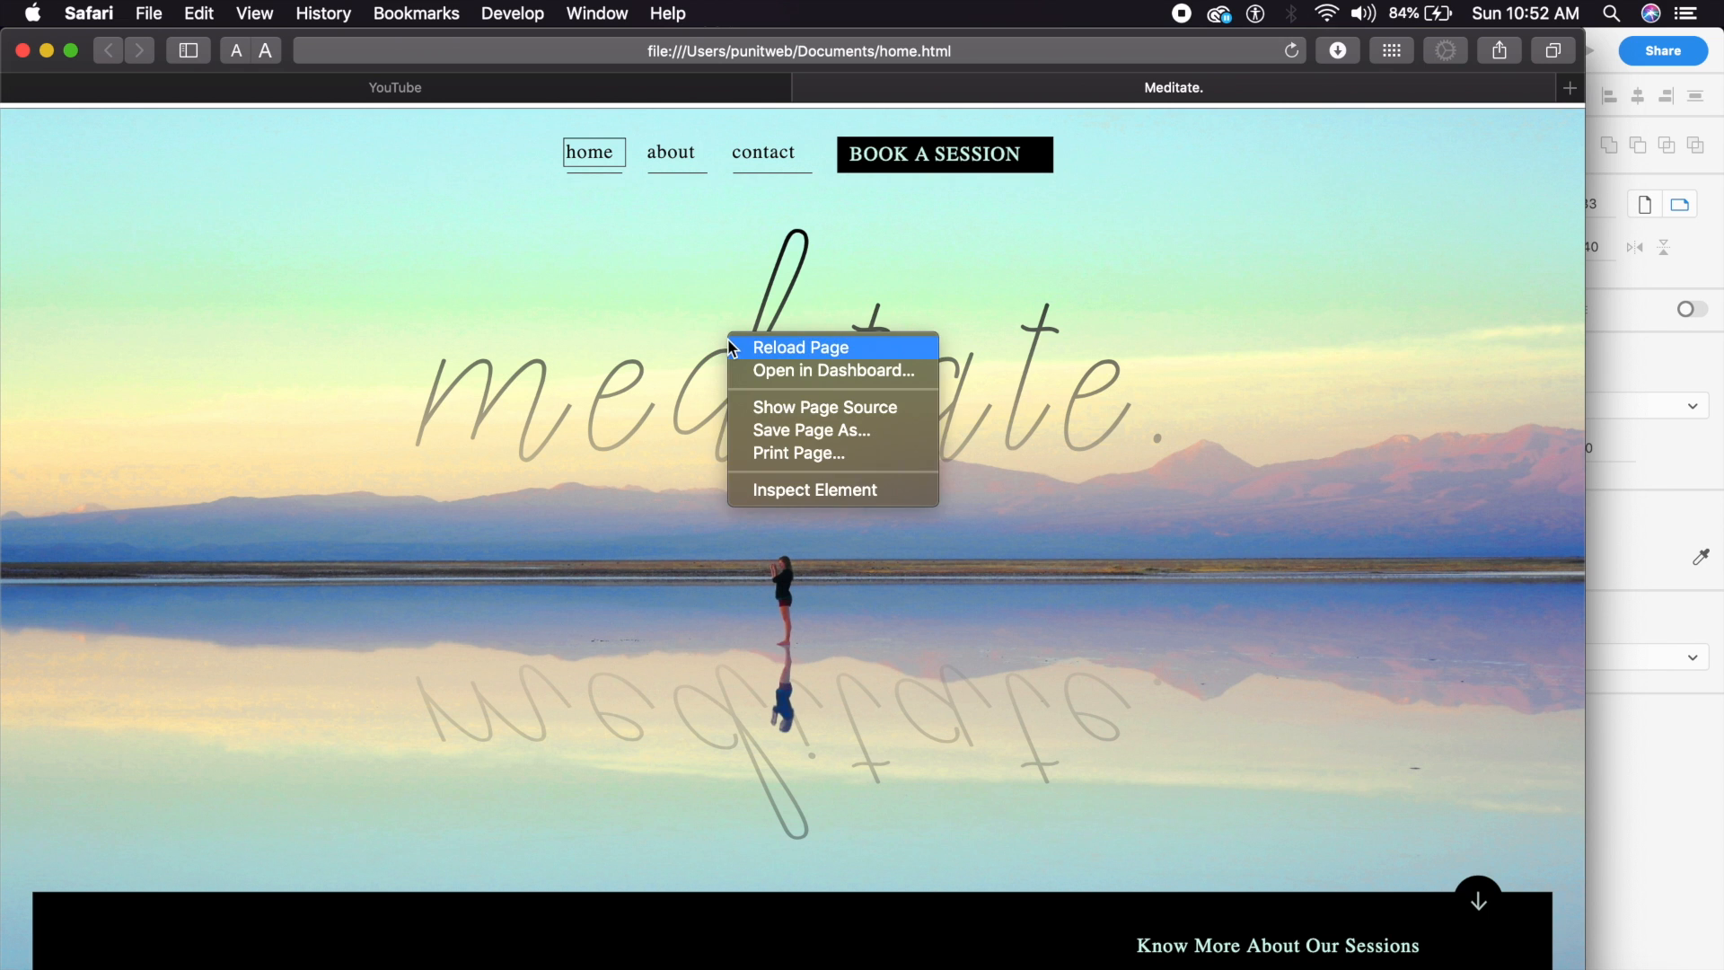
left_click(813, 488)
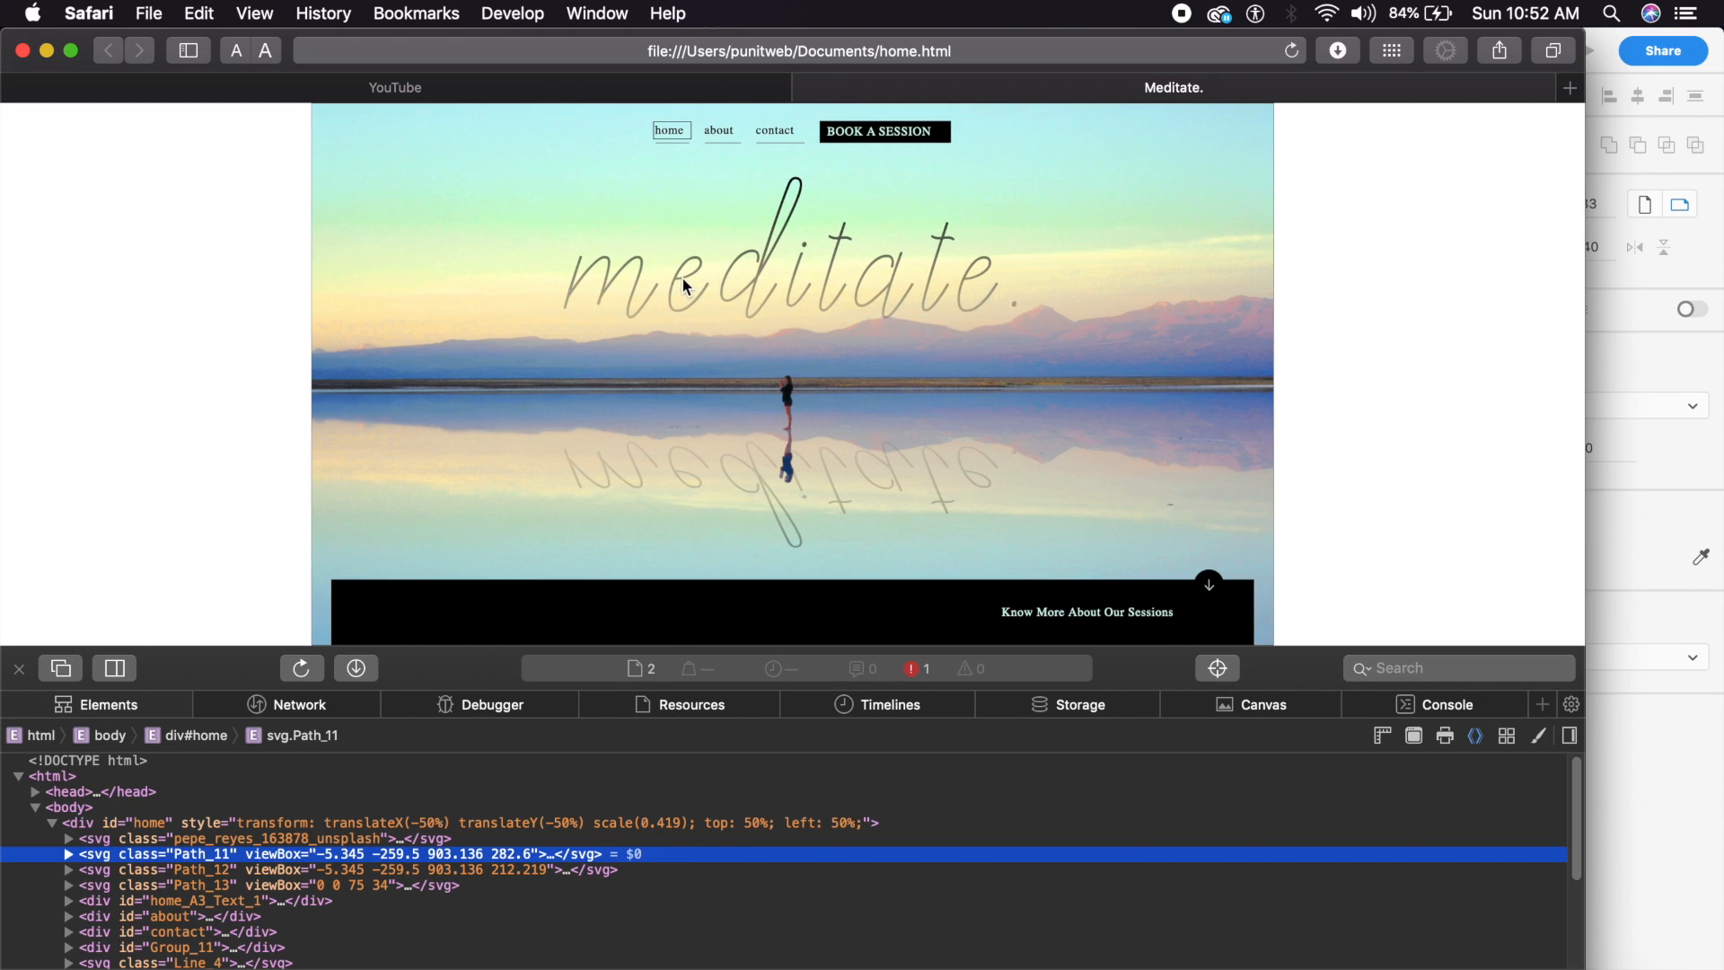
left_click(68, 854)
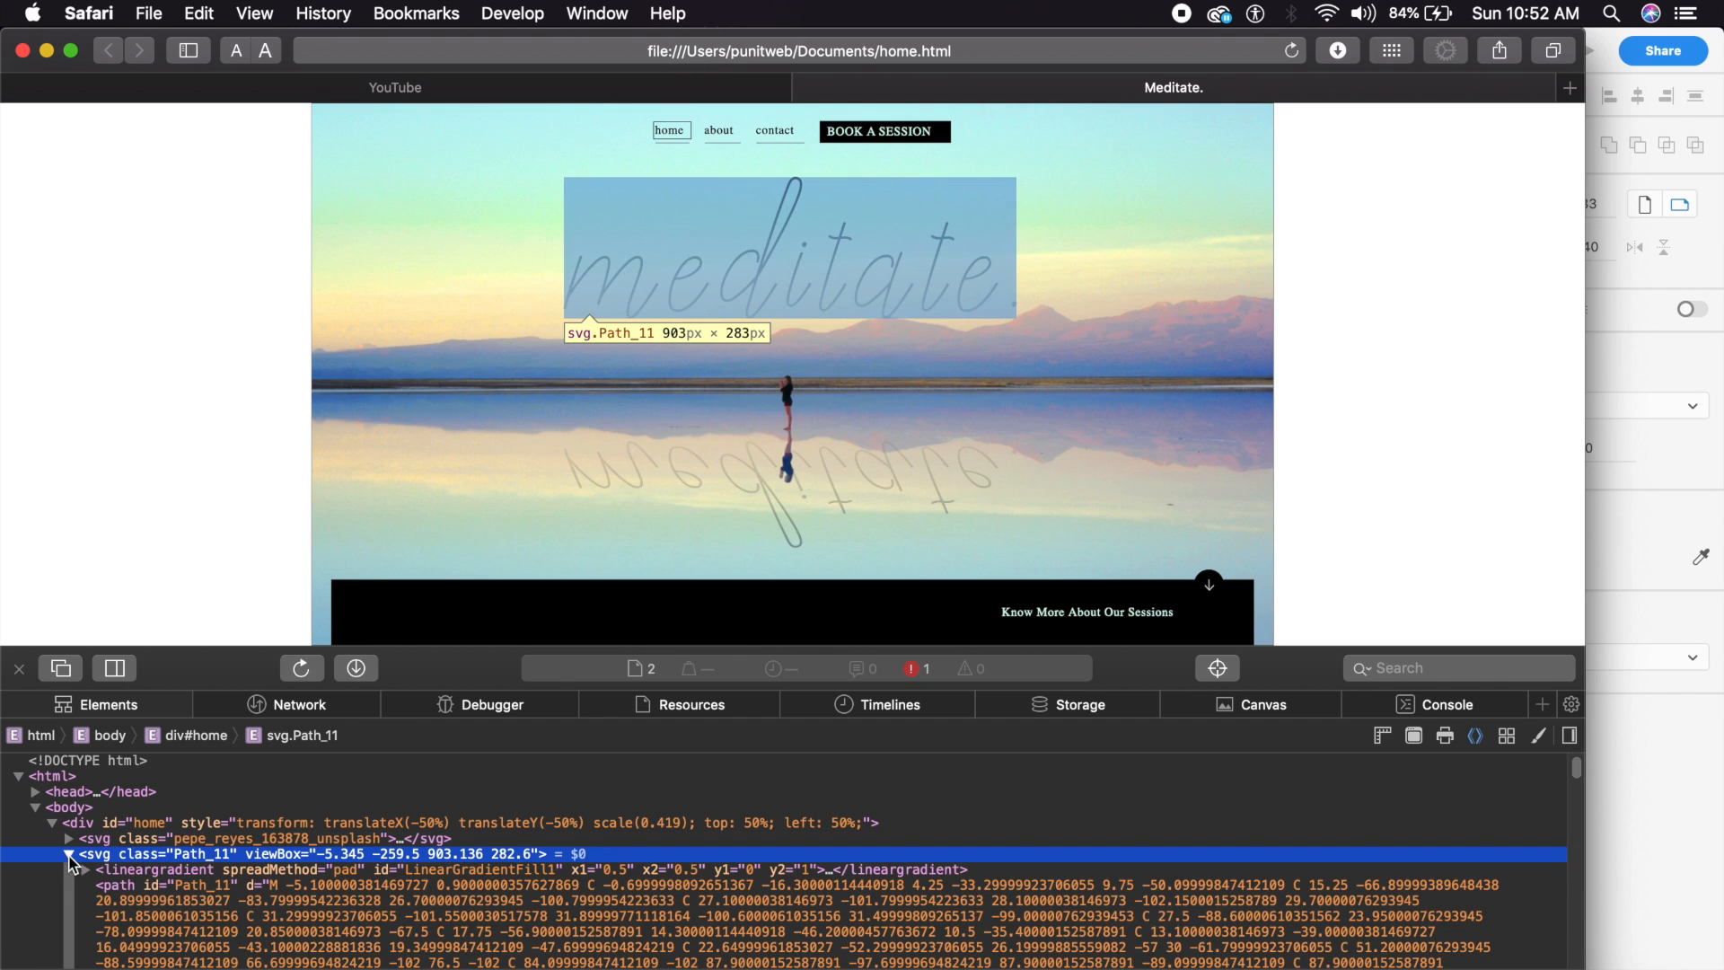
left_click(256, 943)
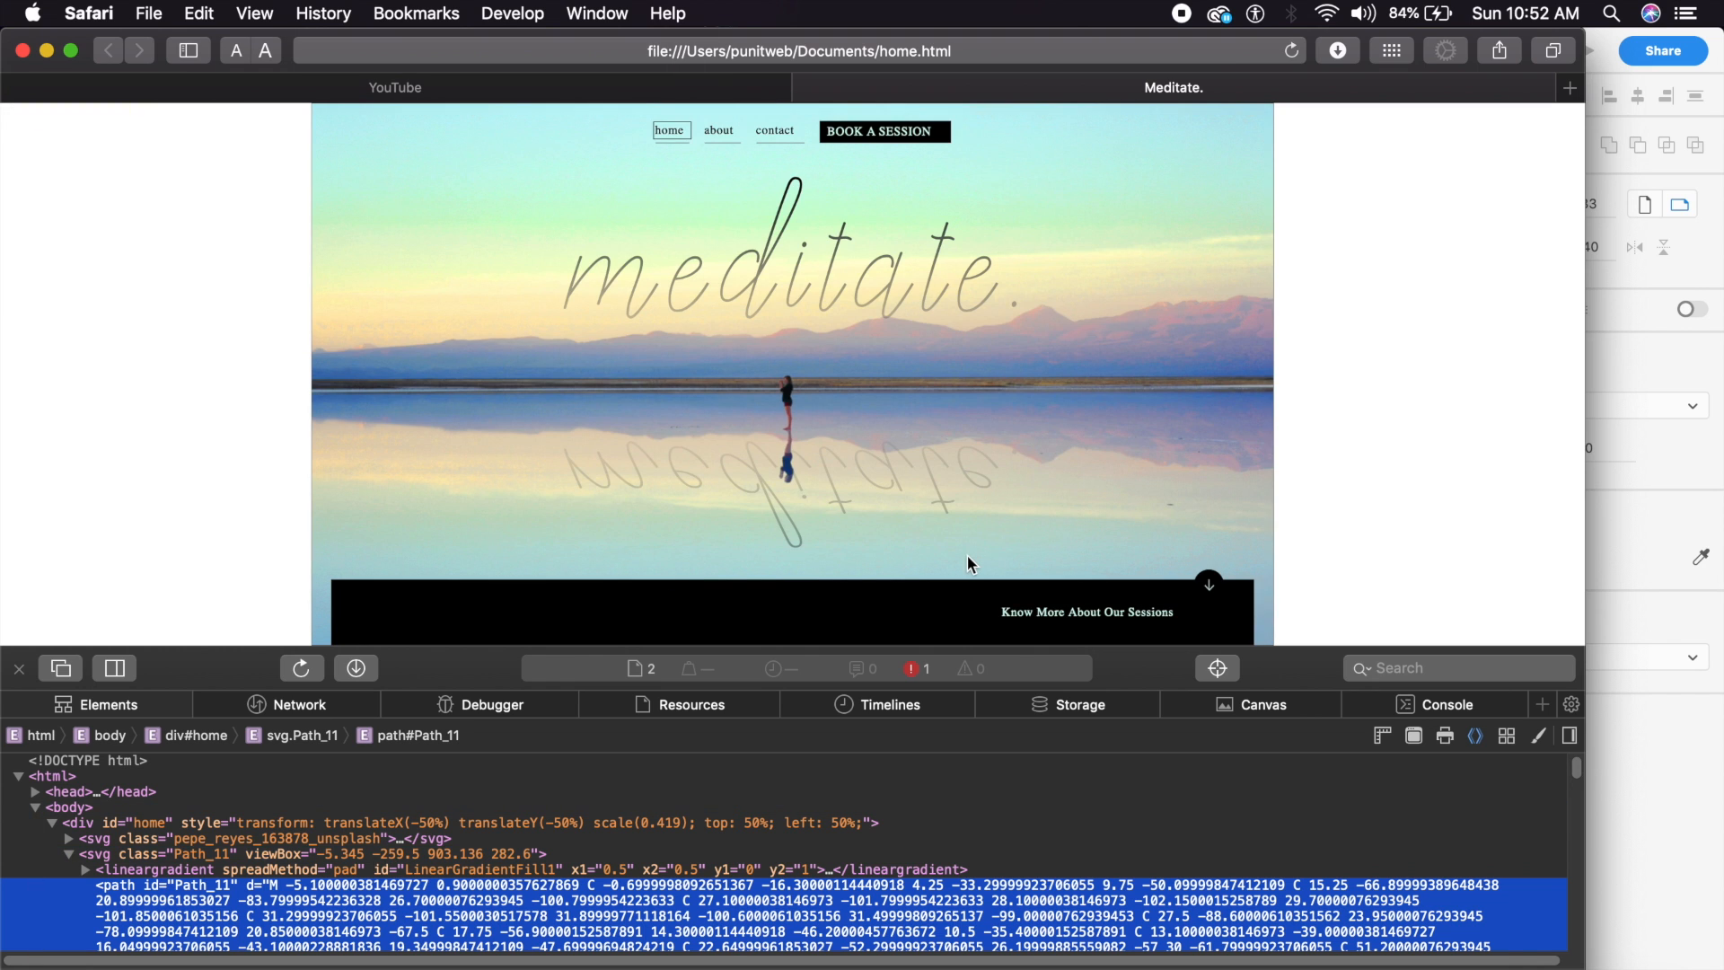
left_click(19, 668)
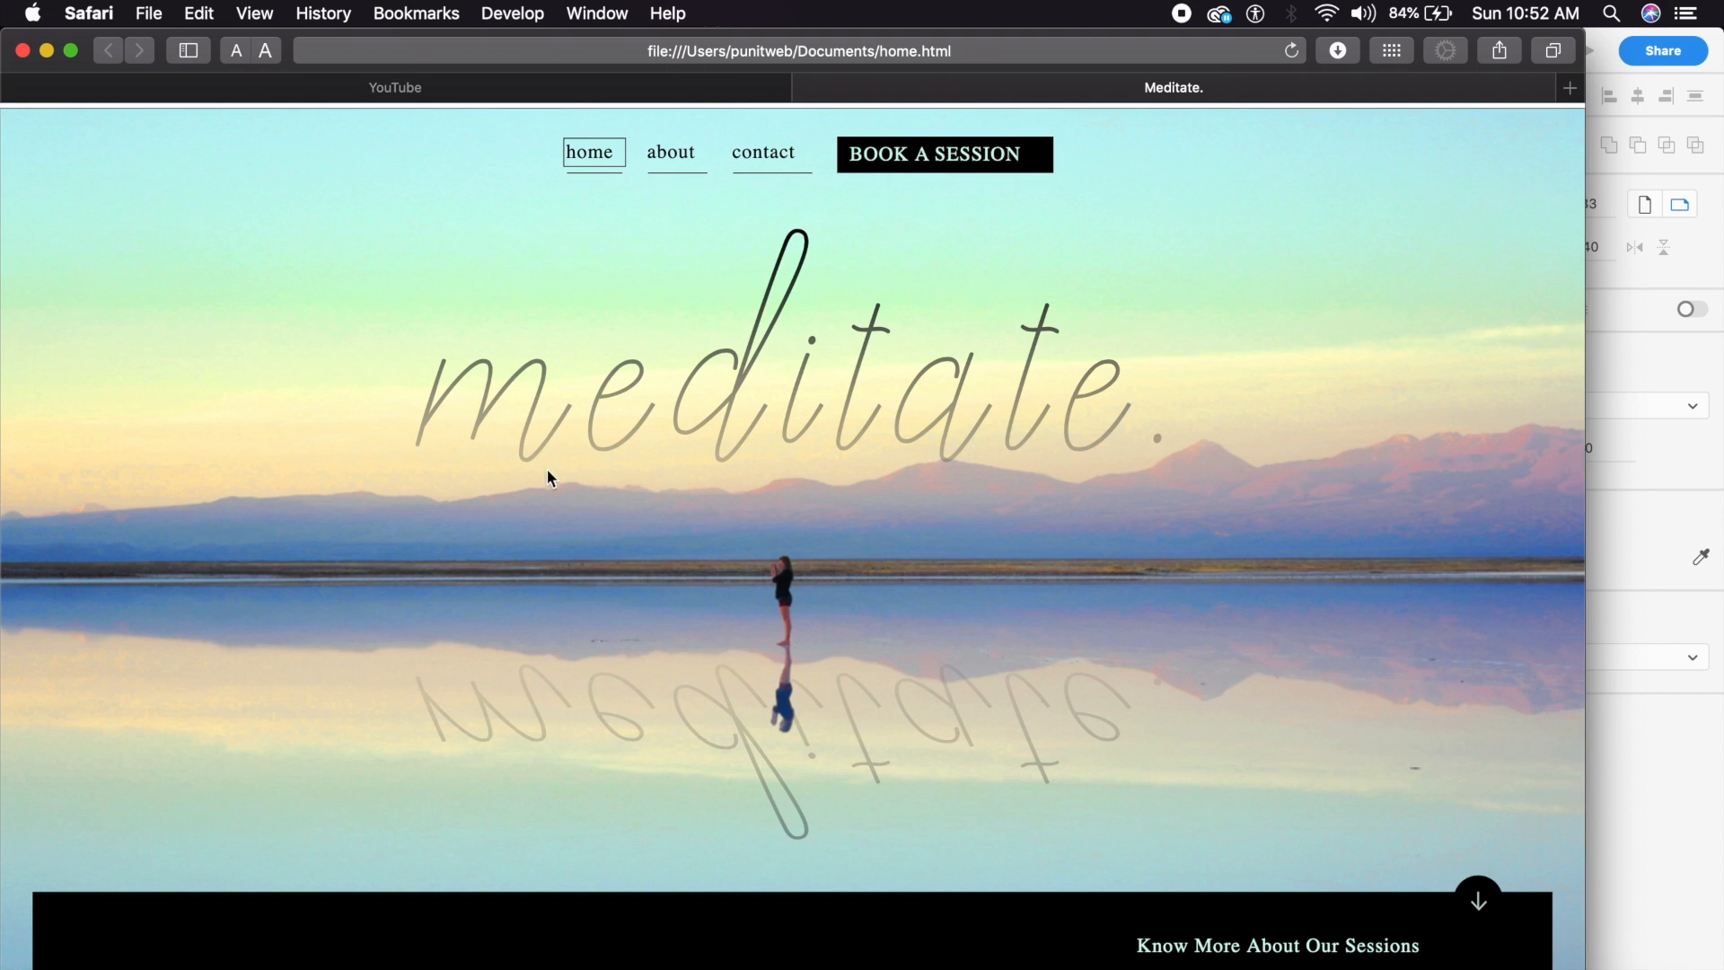